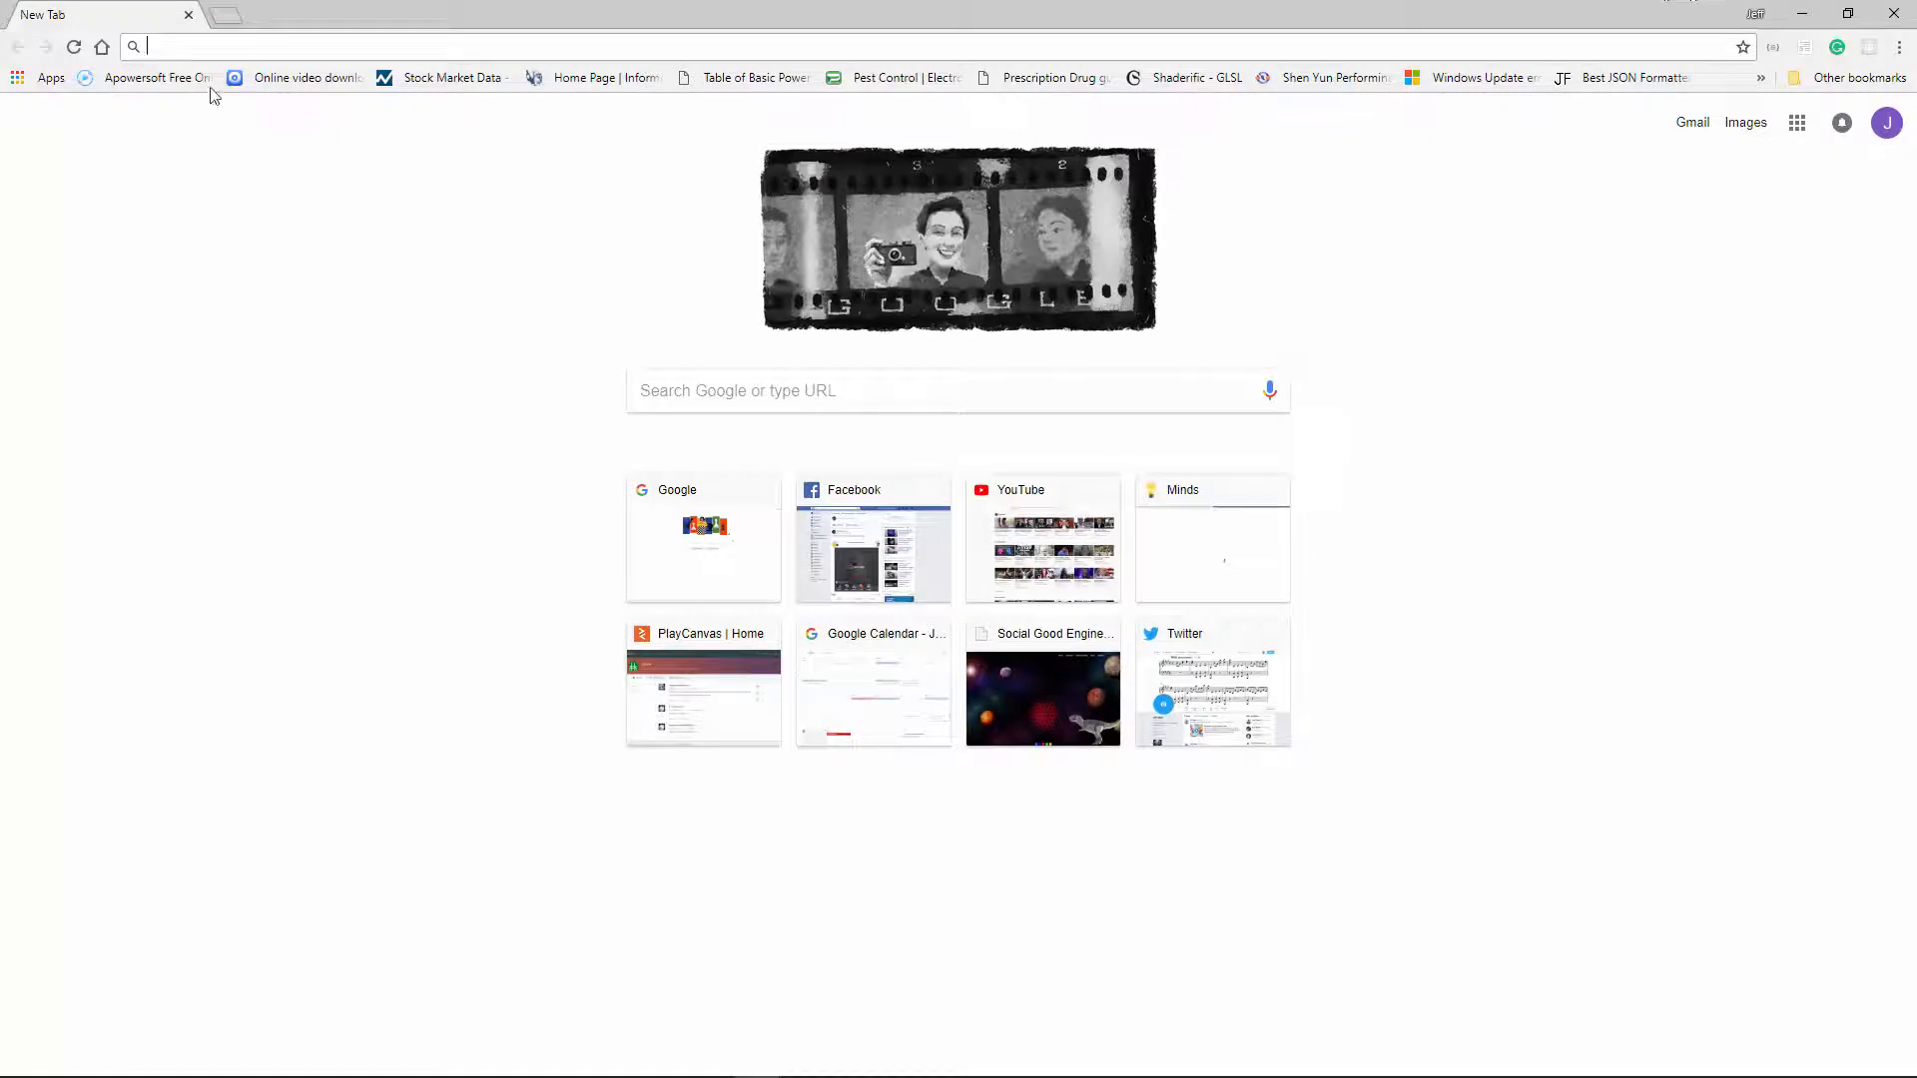
Step: Go to playcanvas.com and open its Explore page of featured games
click(217, 45)
text(play)
key(Return)
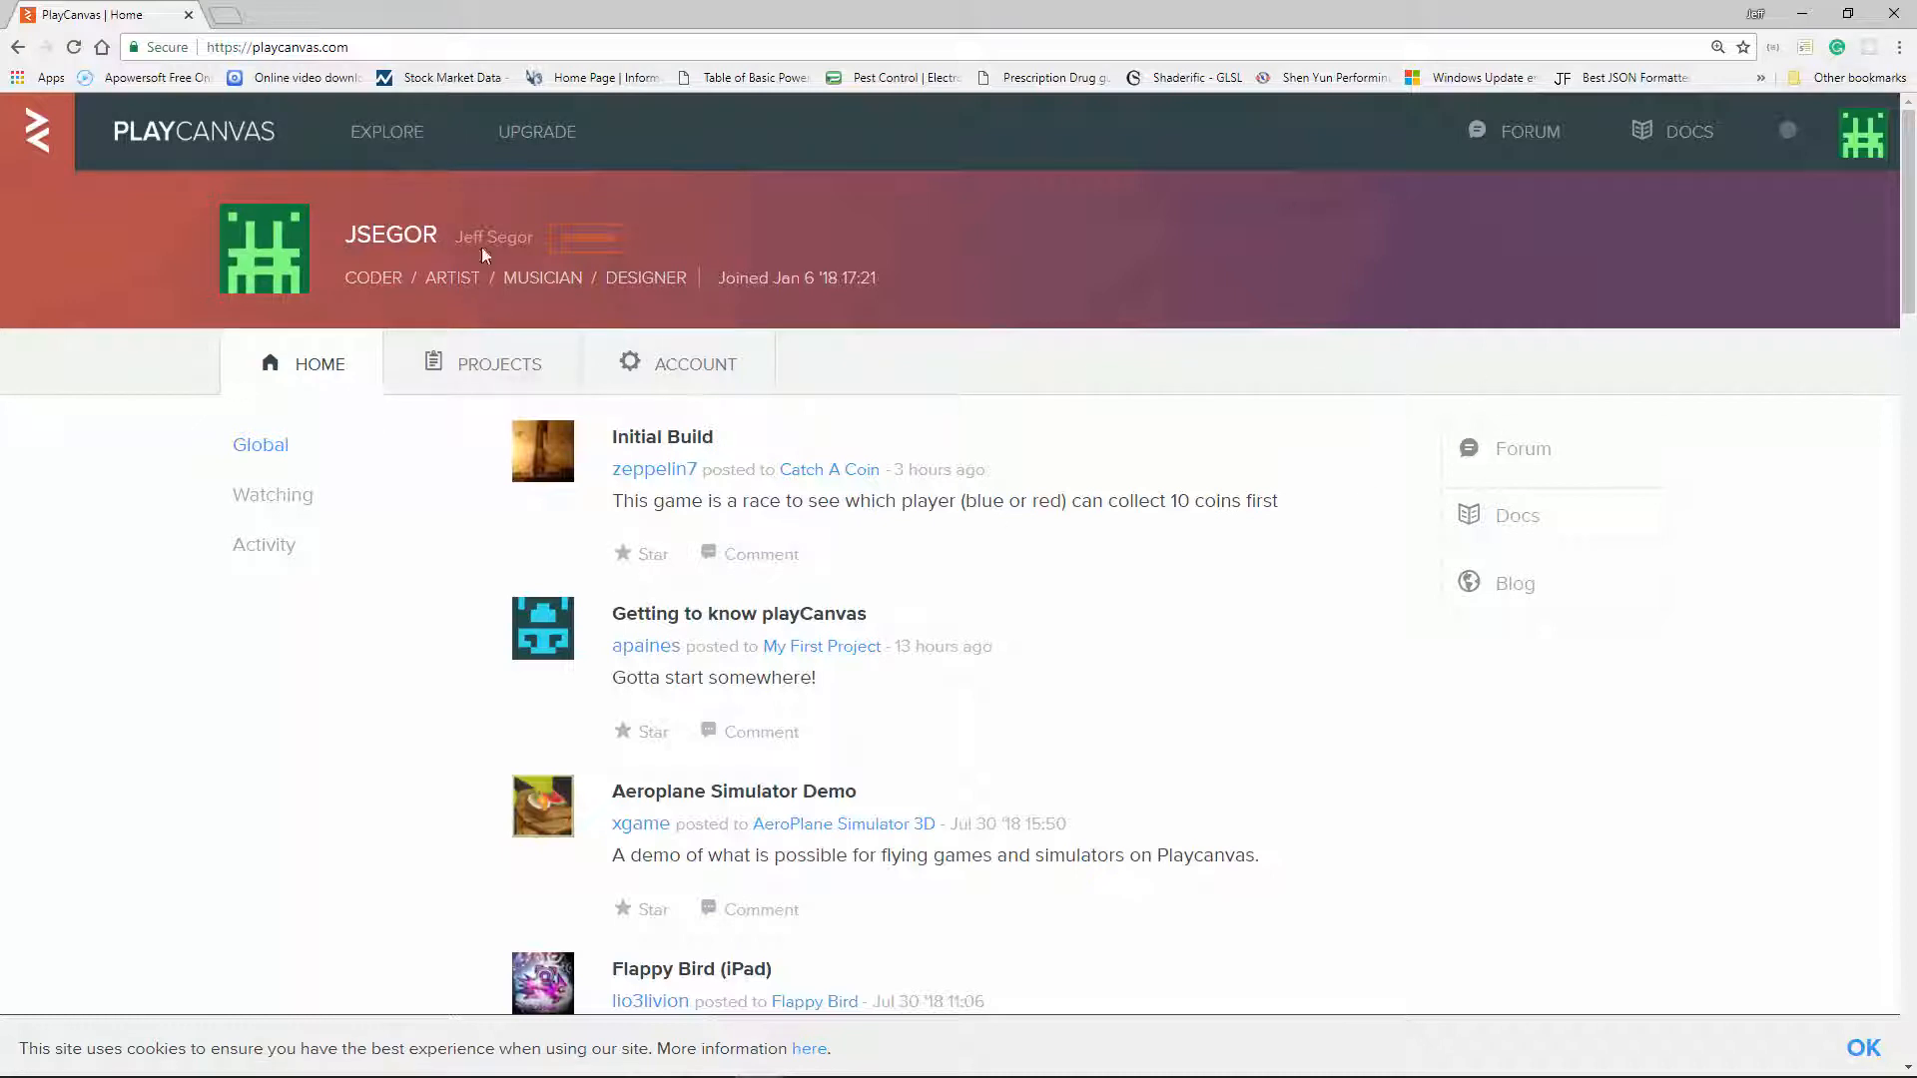
click(355, 145)
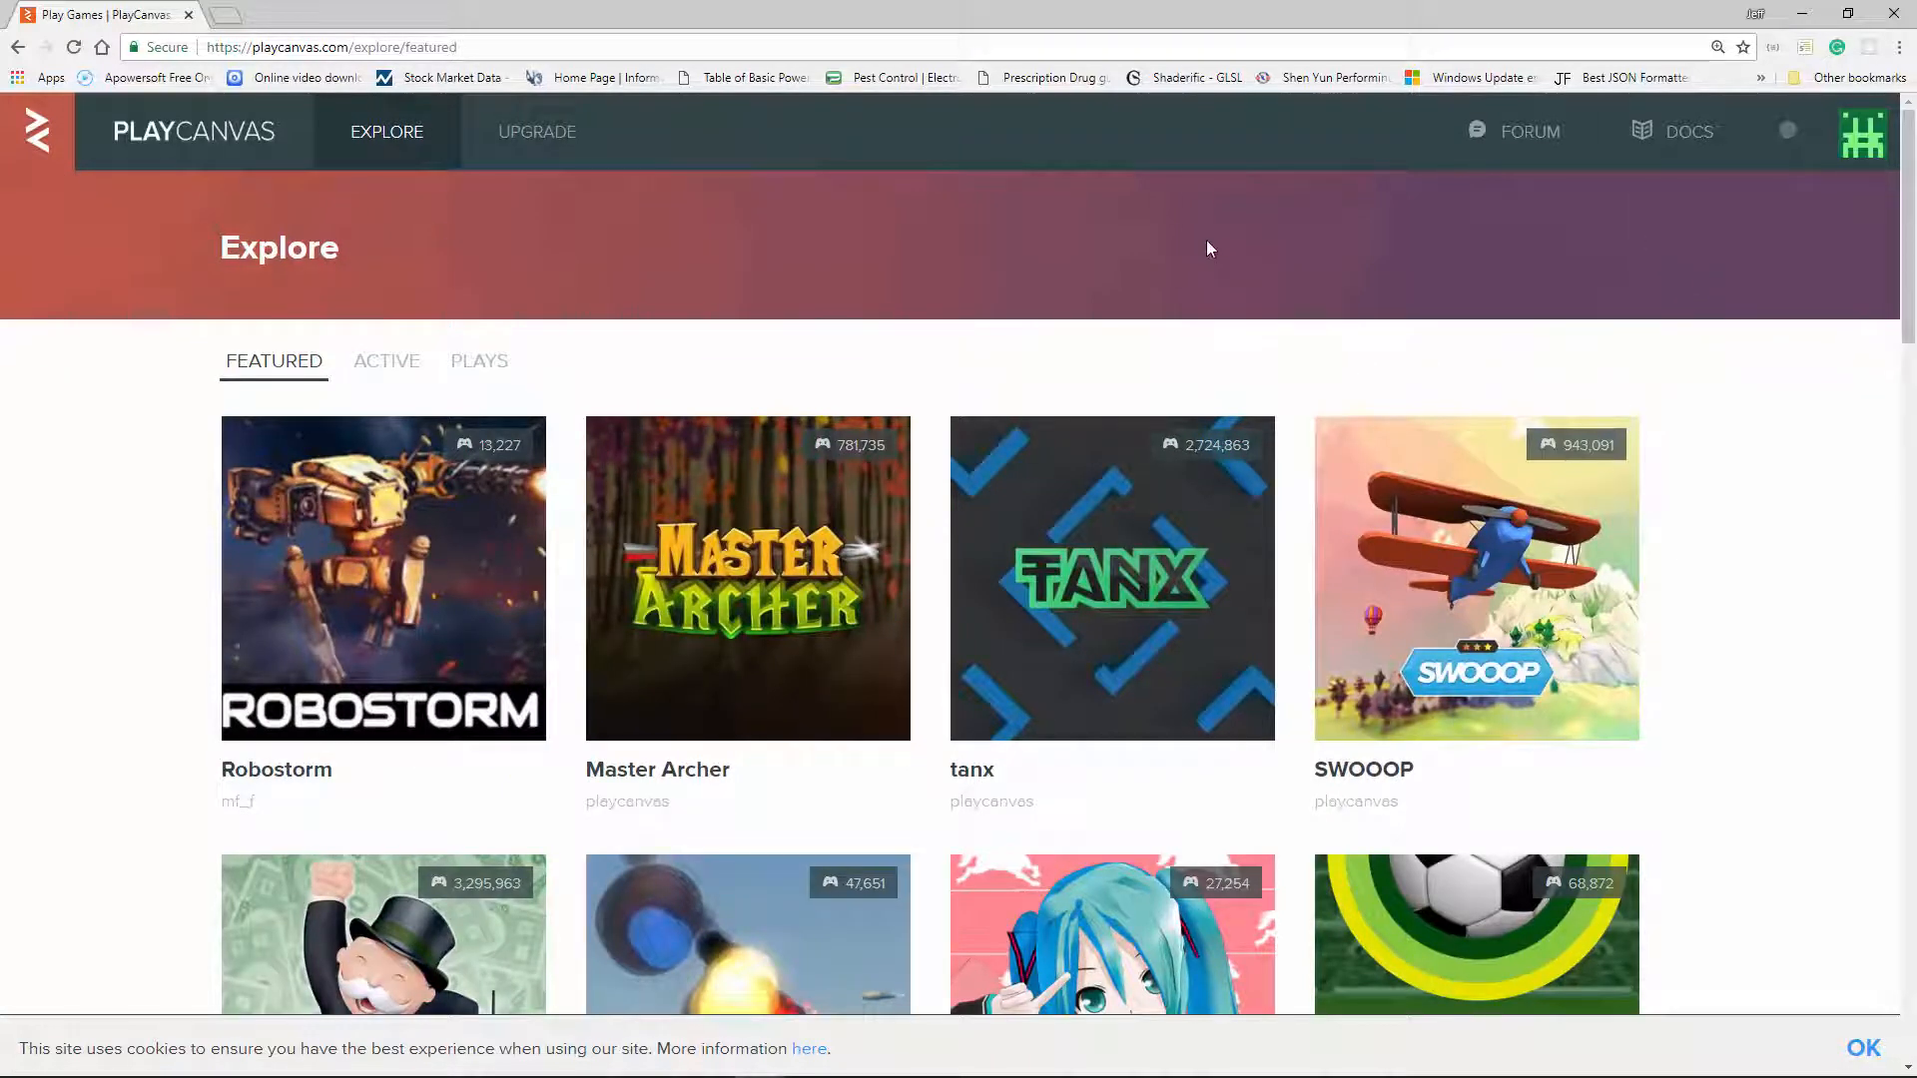
Step: Browse the featured PlayCanvas projects on the Explore page from the first row down to the last
scroll(1206, 244, down, 7)
scroll(1208, 250, down, 8)
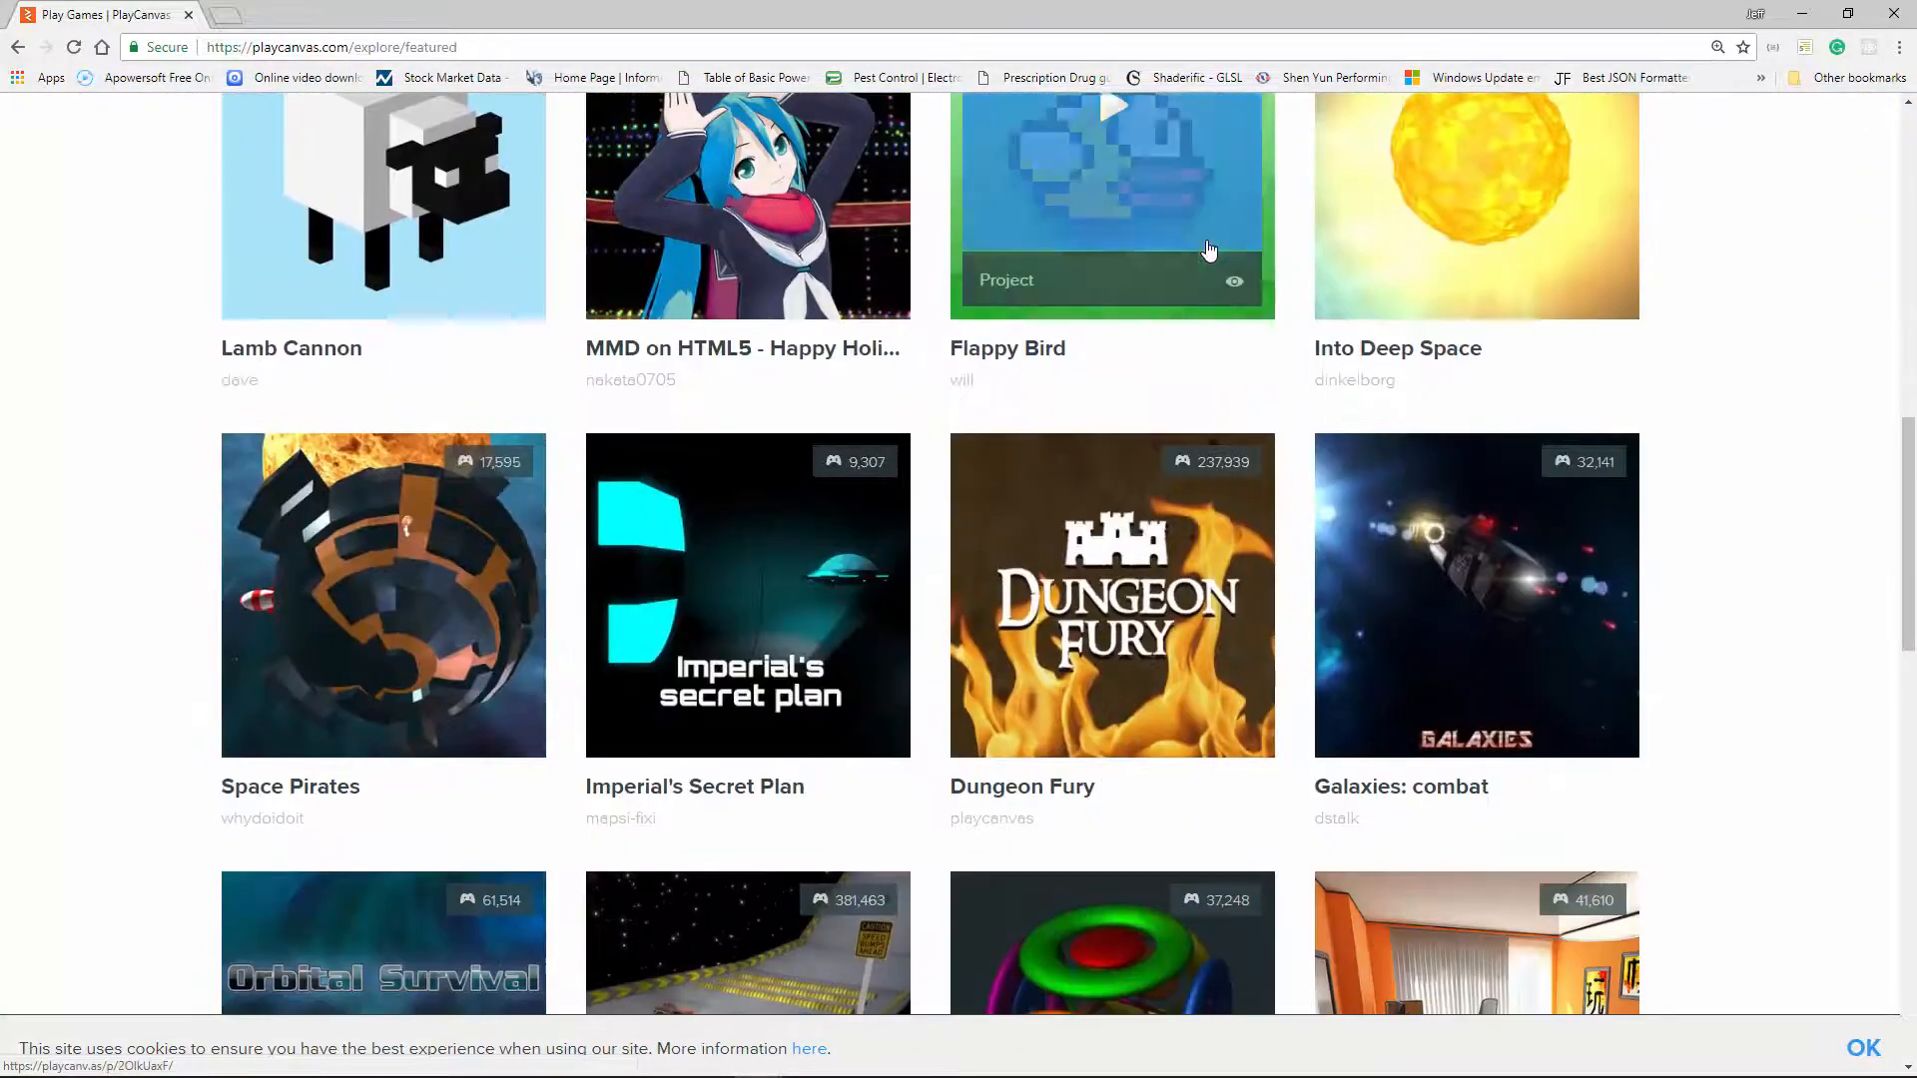
scroll(1208, 251, down, 2)
scroll(1208, 251, down, 8)
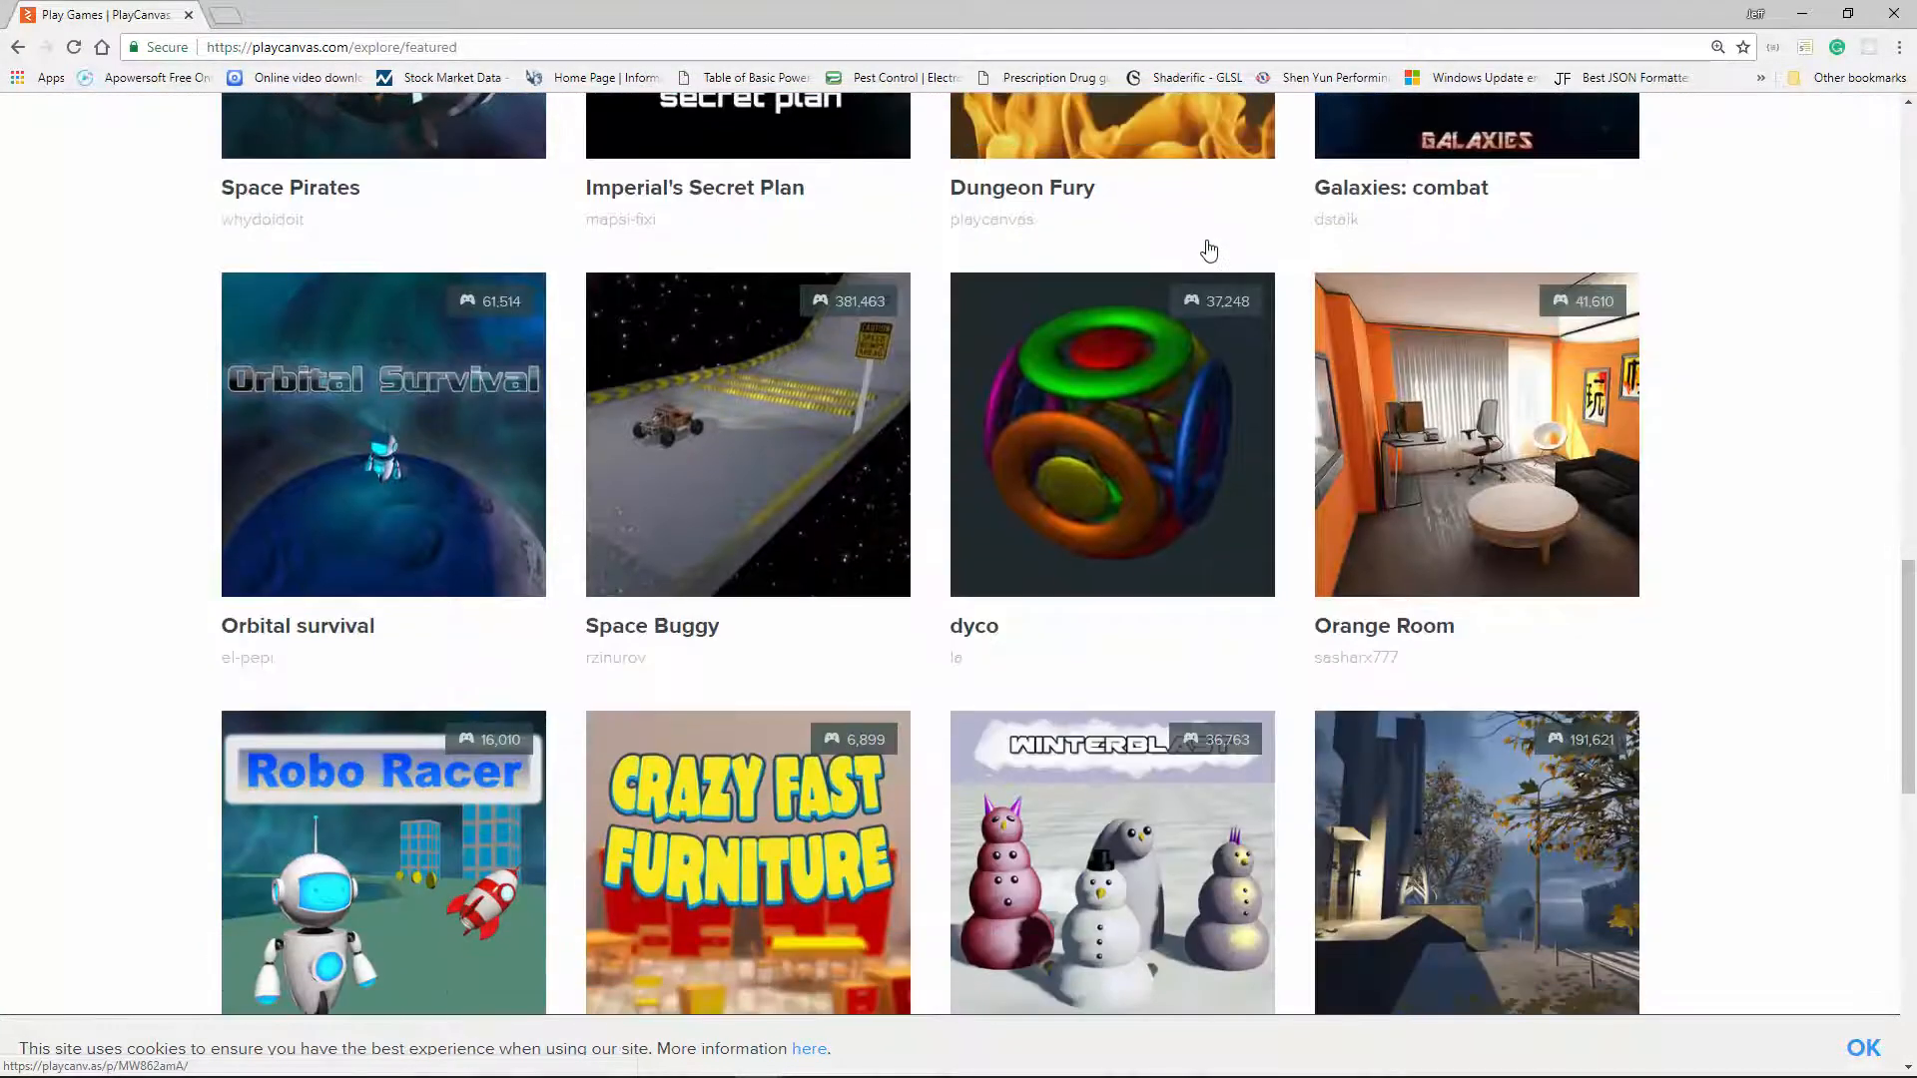
scroll(1208, 251, down, 2)
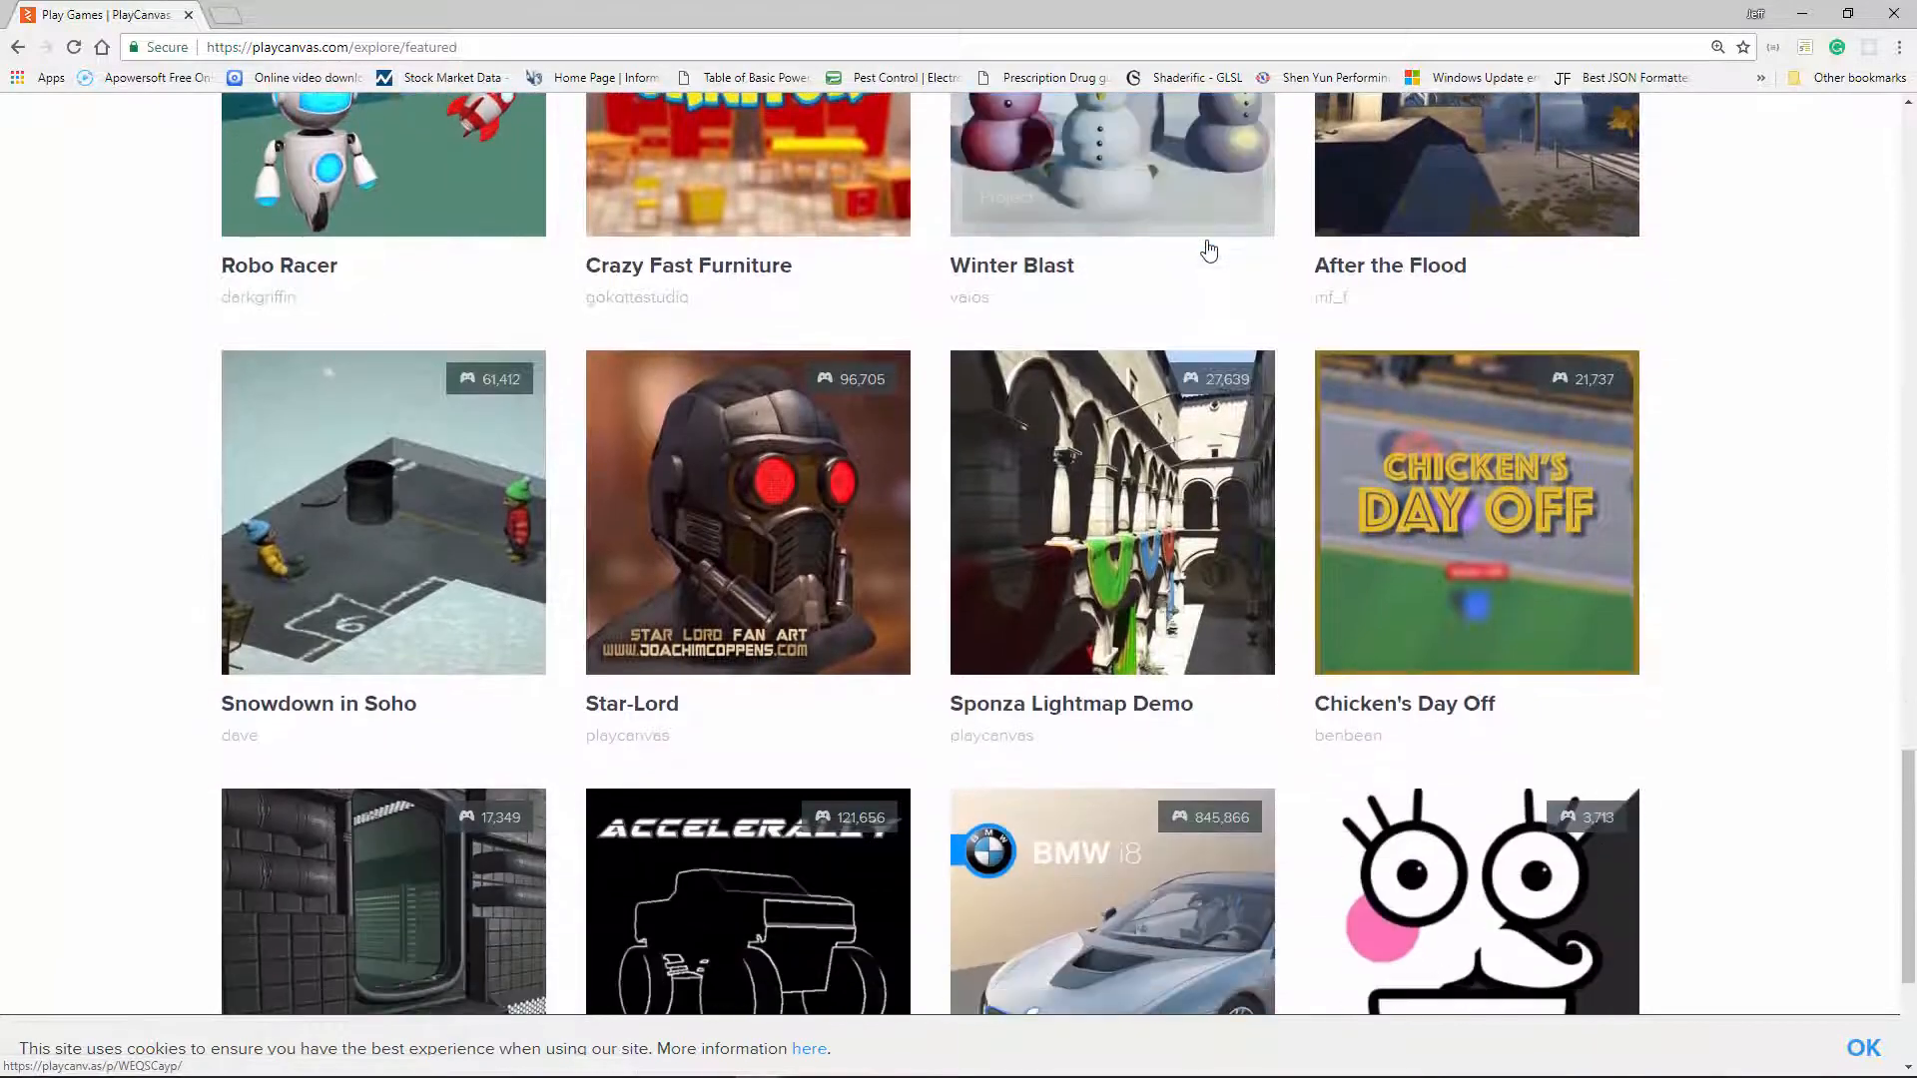
scroll(1207, 250, up, 6)
scroll(1210, 288, up, 7)
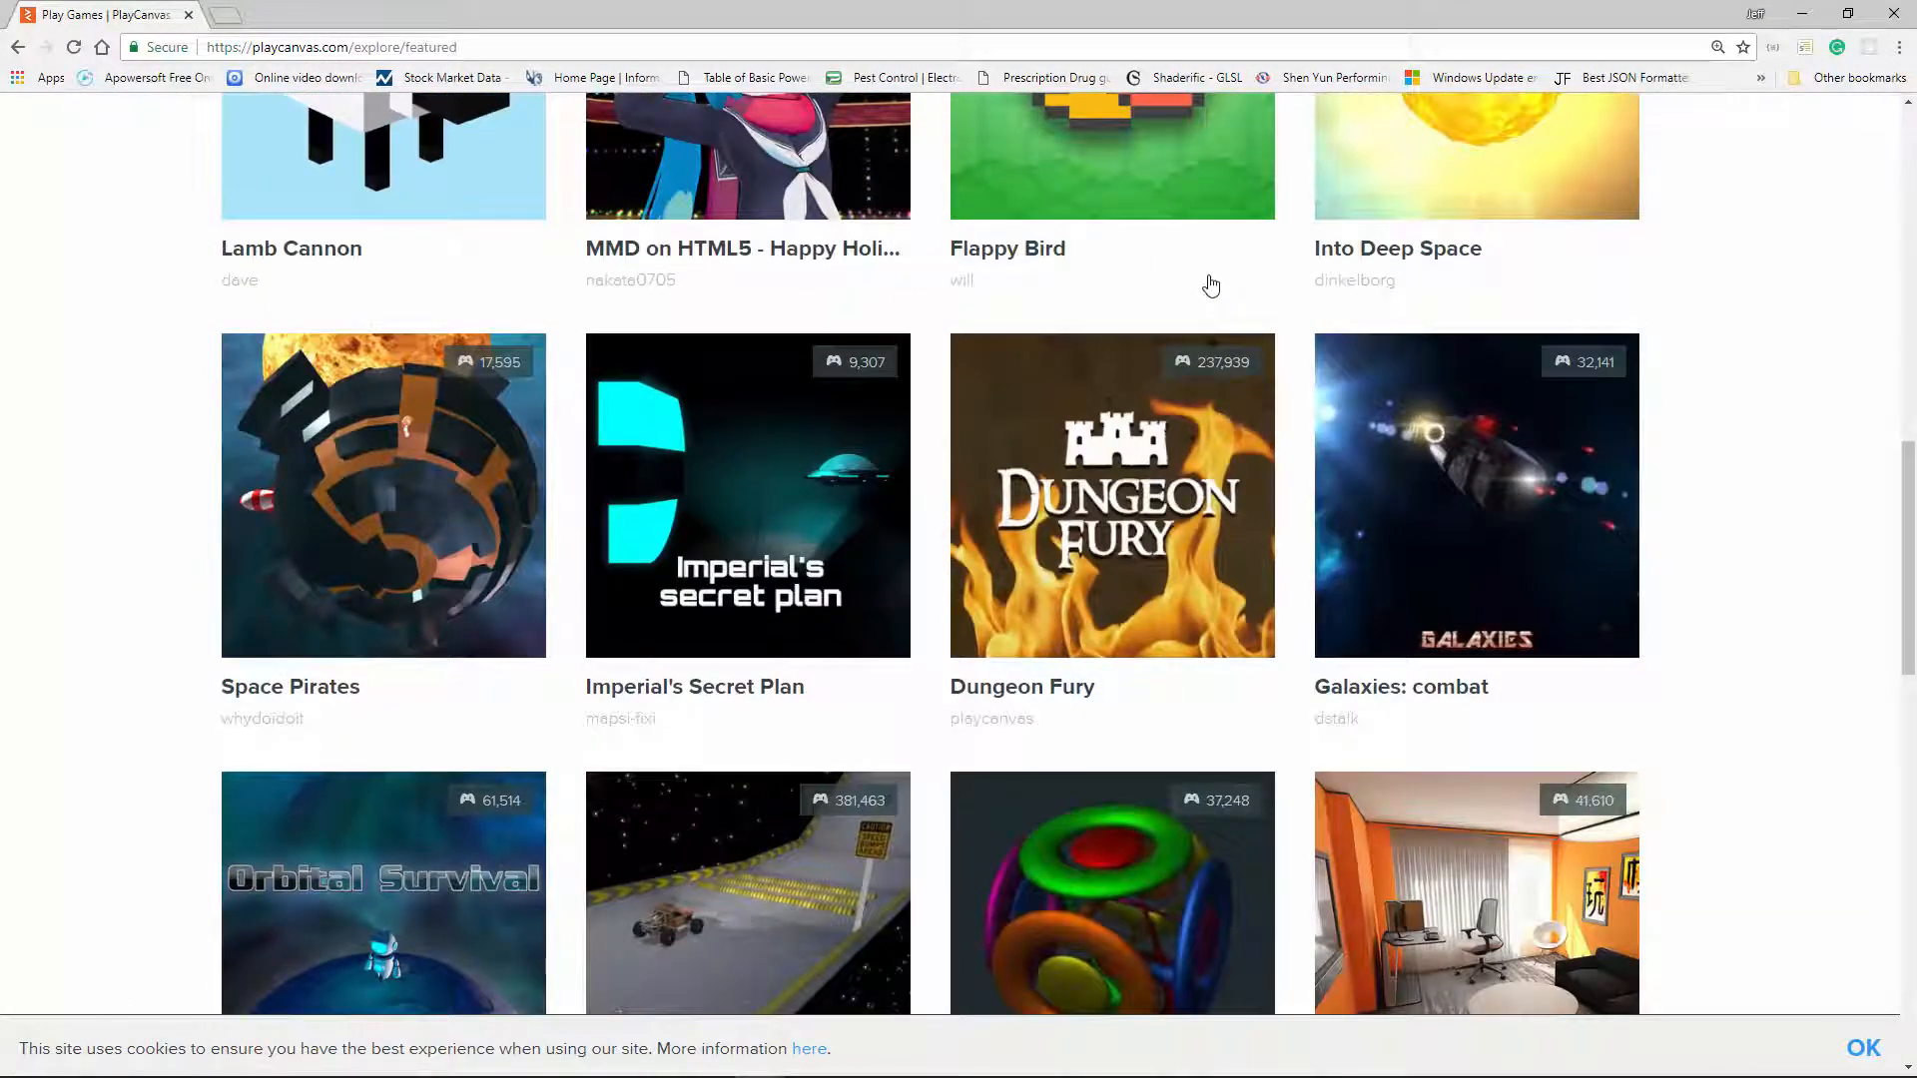
scroll(1210, 287, up, 6)
scroll(1210, 286, up, 4)
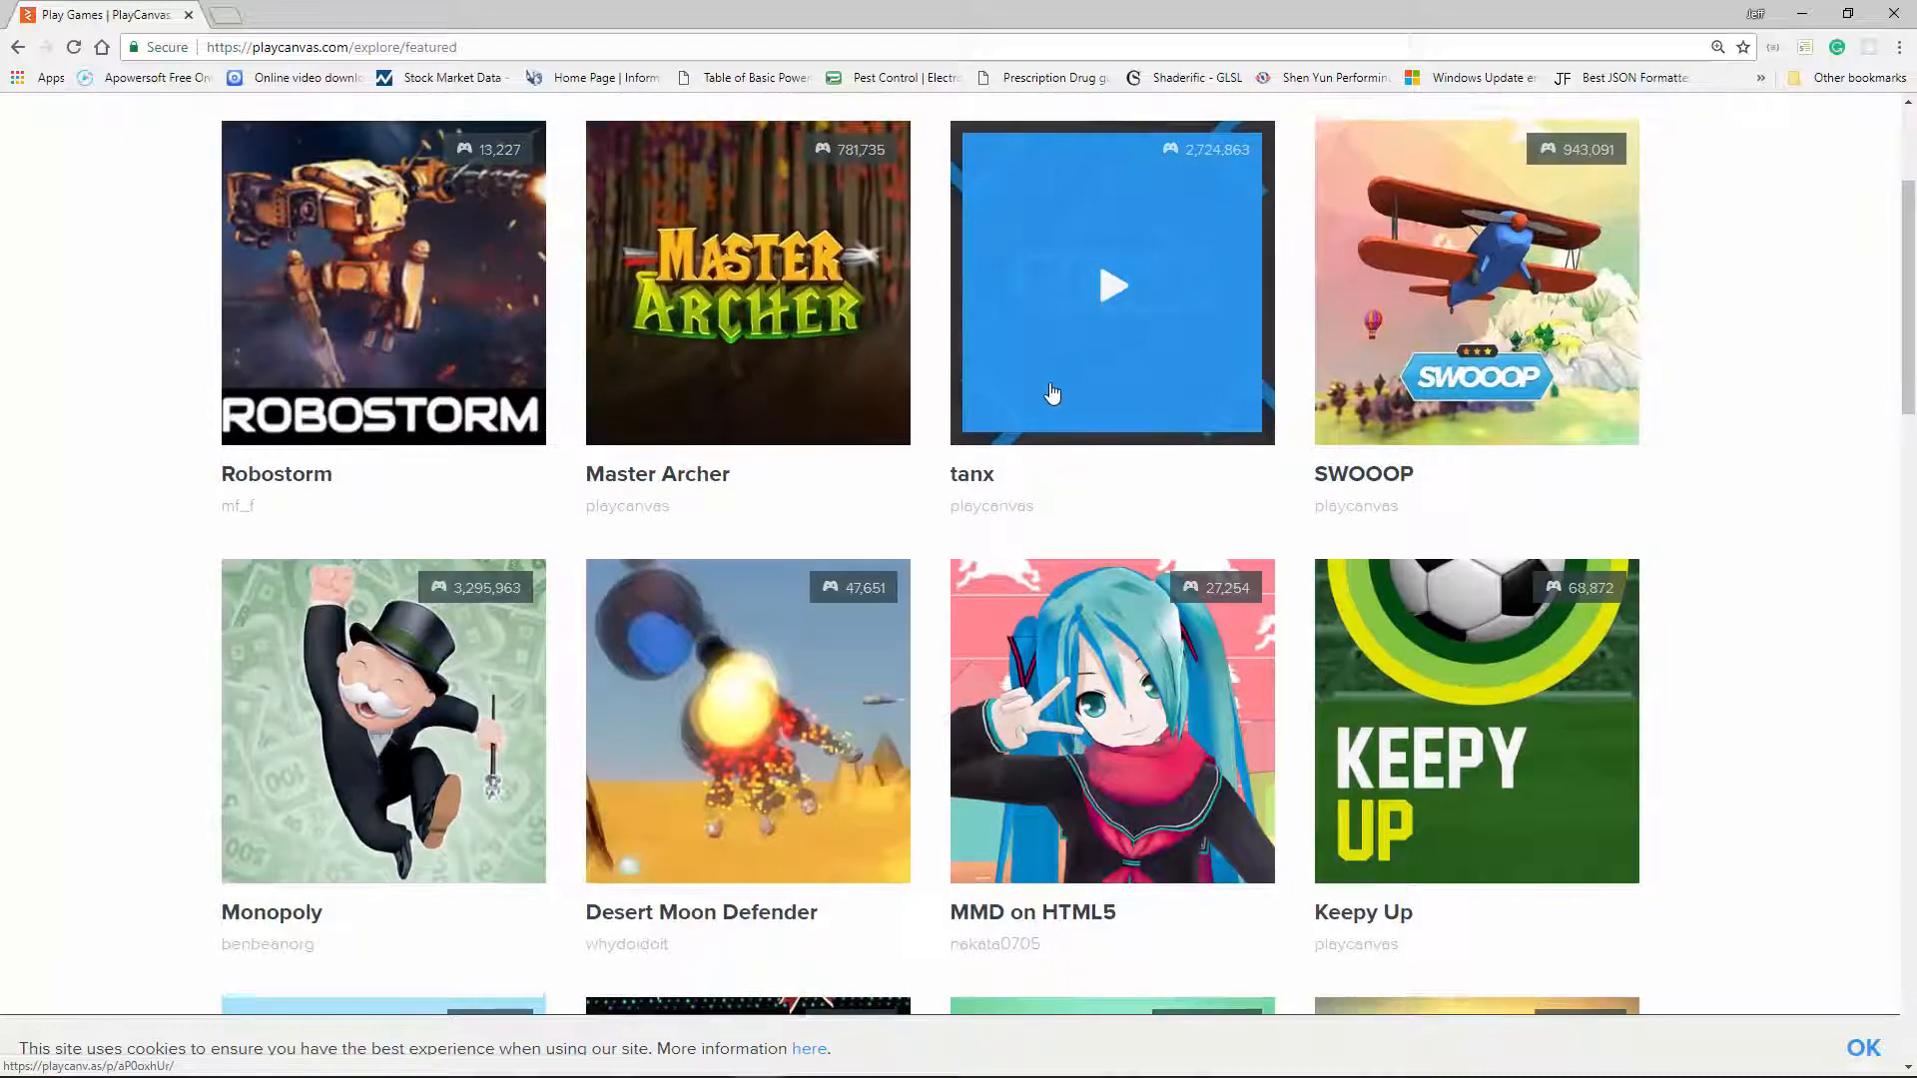
scroll(1052, 394, up, 3)
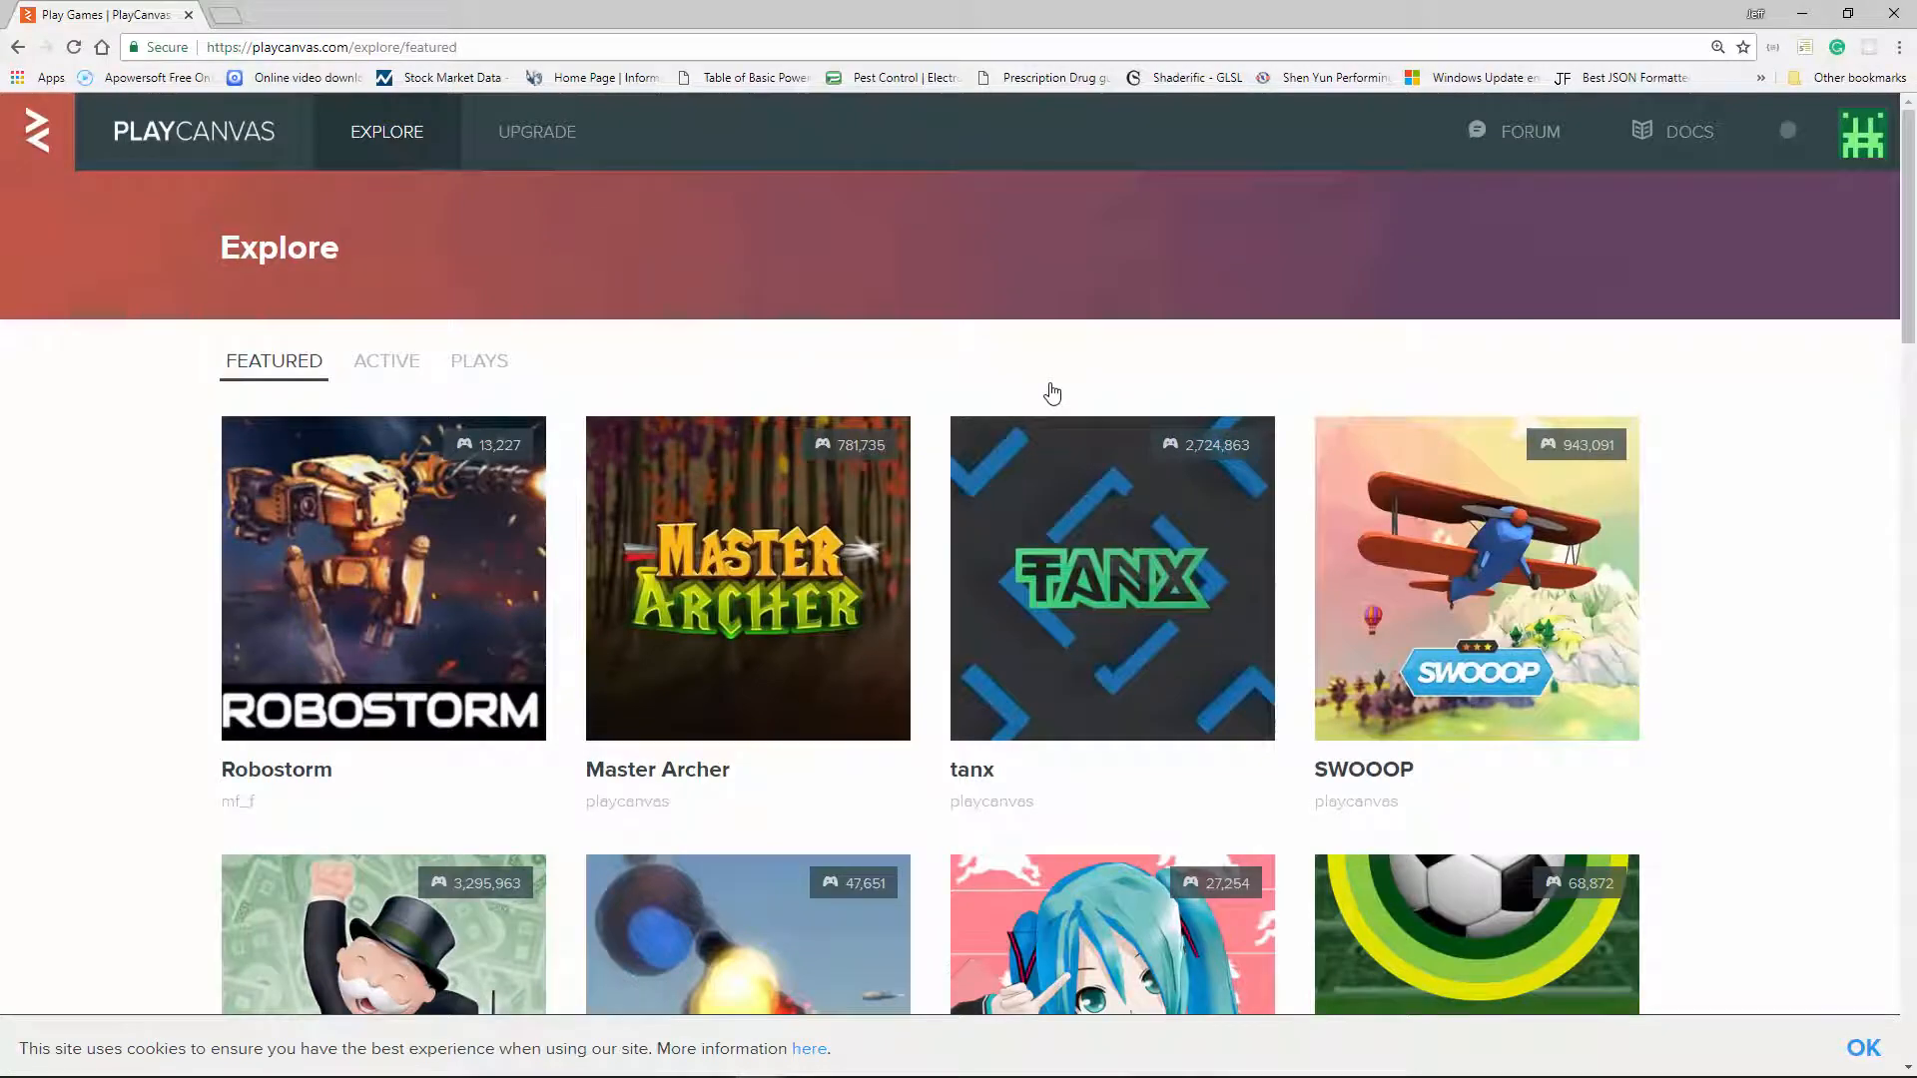
scroll(1052, 393, down, 3)
scroll(1051, 389, down, 10)
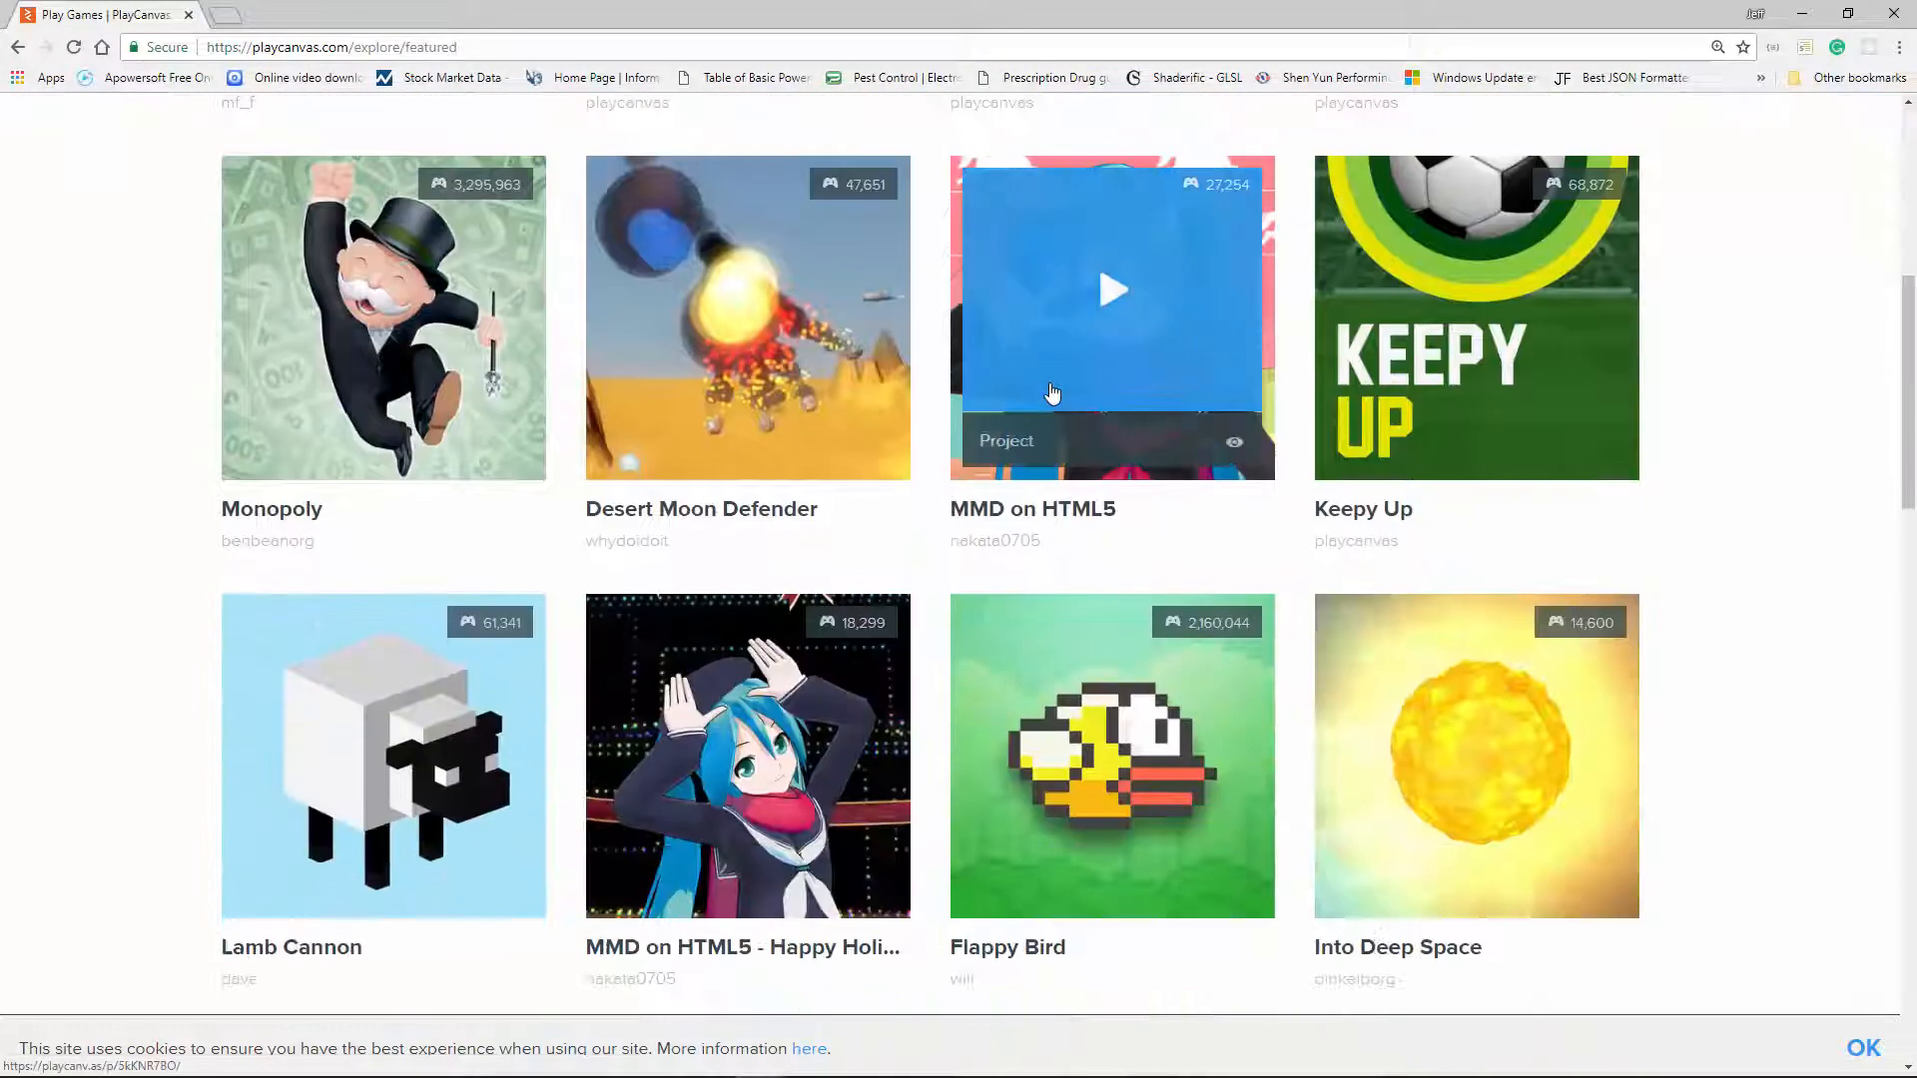
scroll(1053, 390, down, 16)
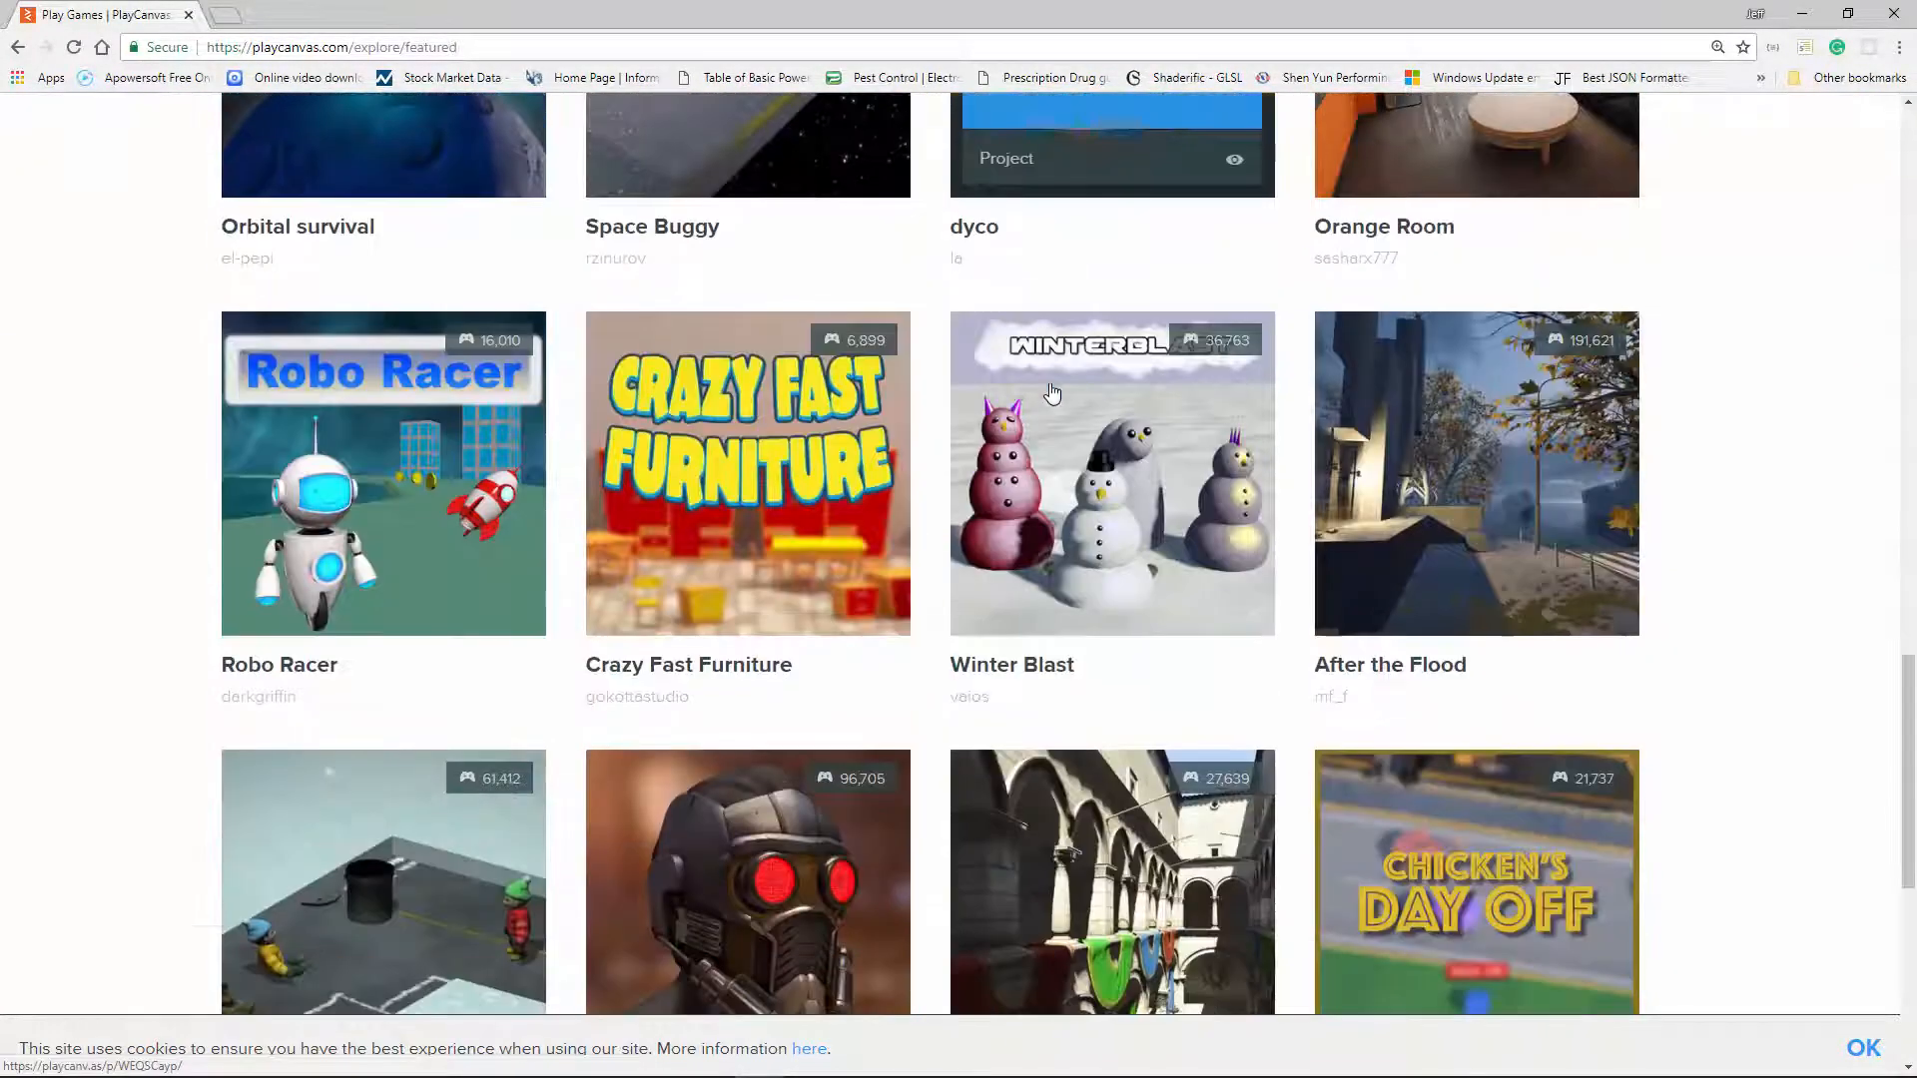
scroll(1052, 394, down, 1)
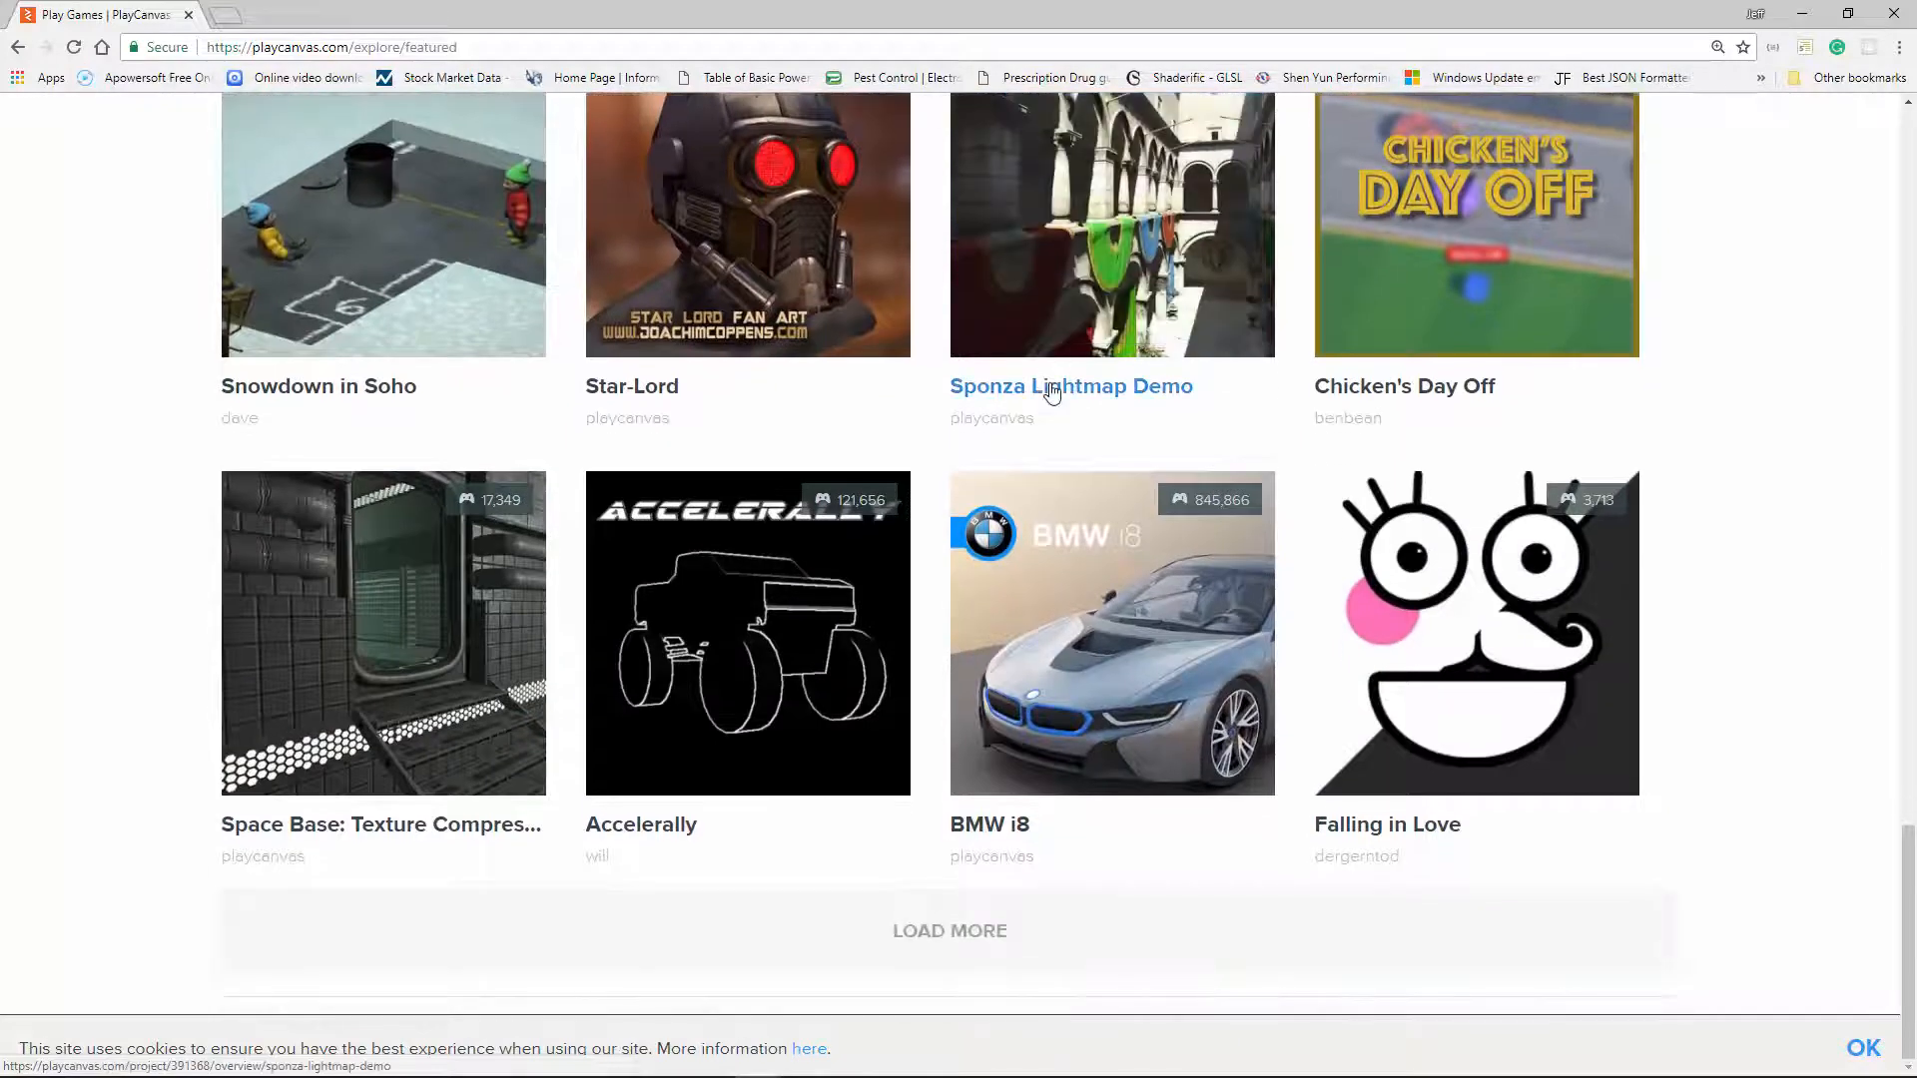
mouse_move(1043, 532)
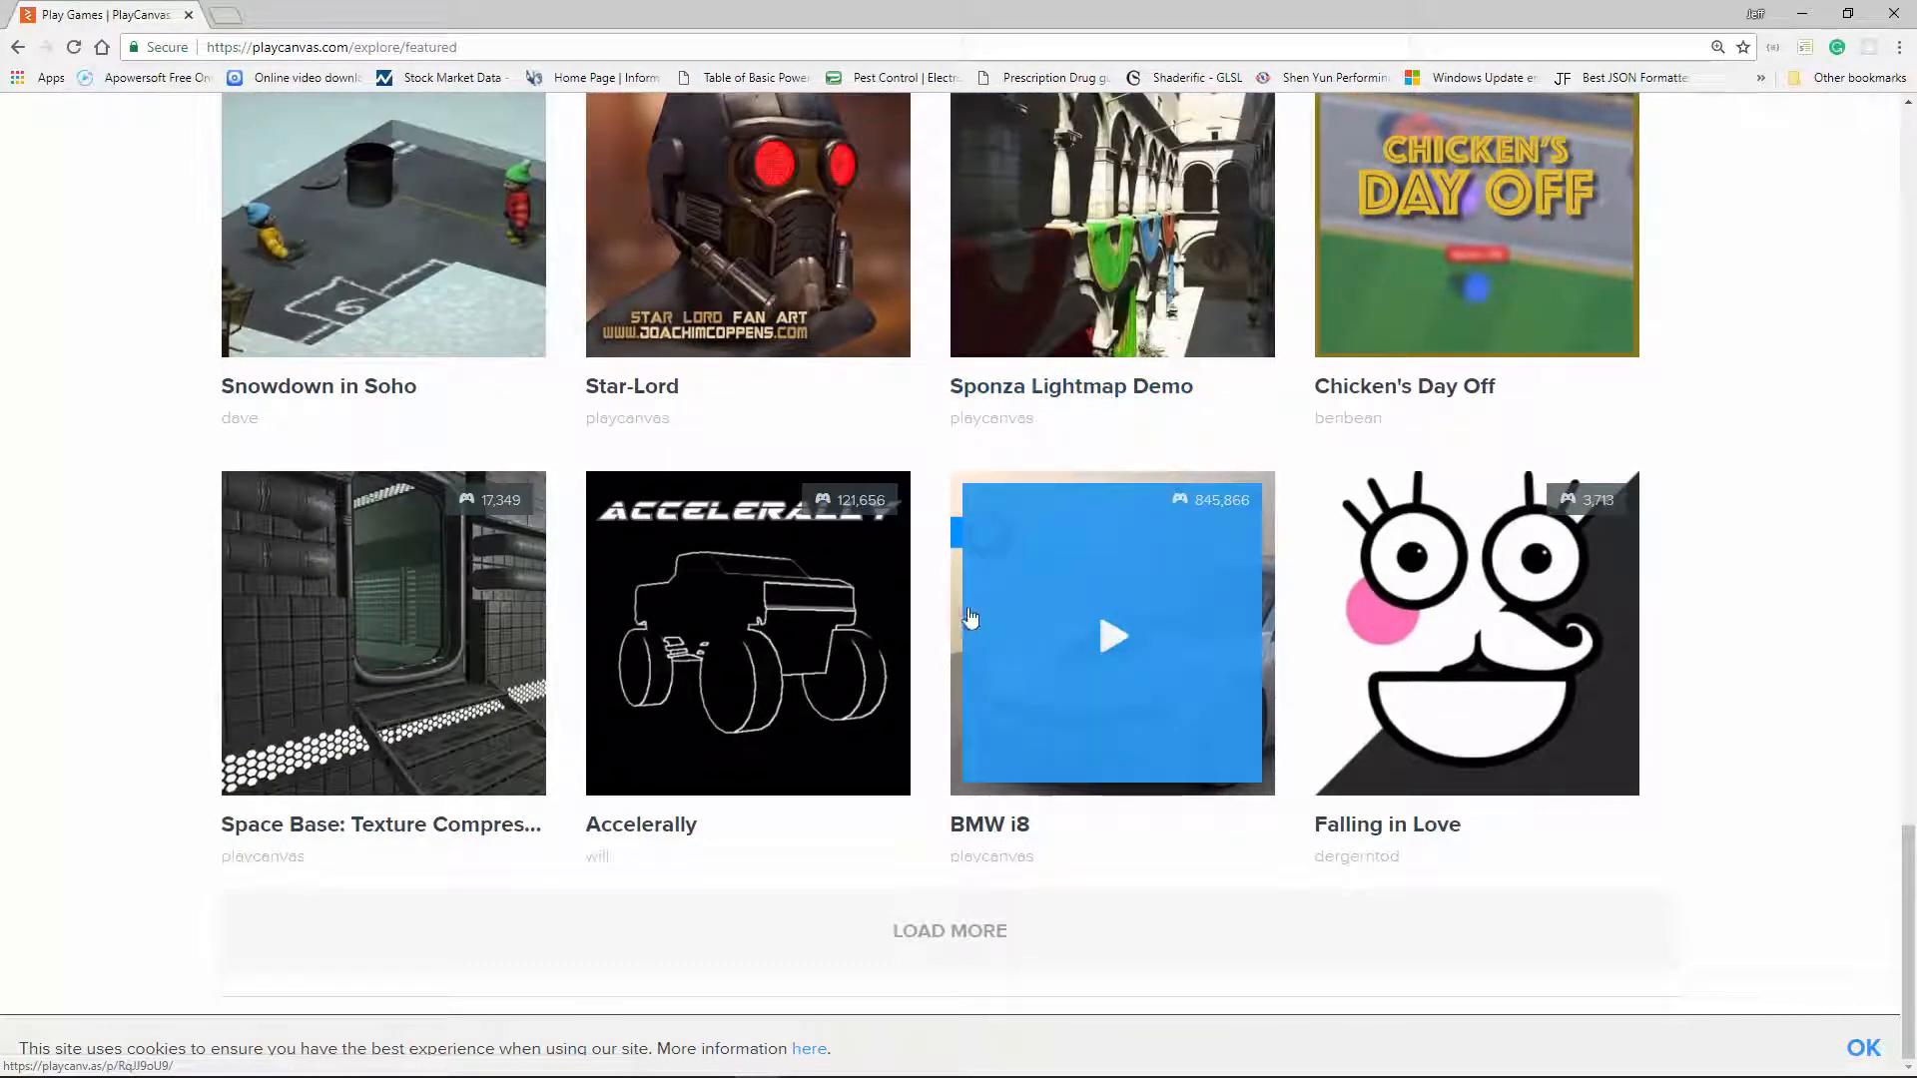
scroll(1144, 644, up, 11)
scroll(1144, 644, up, 9)
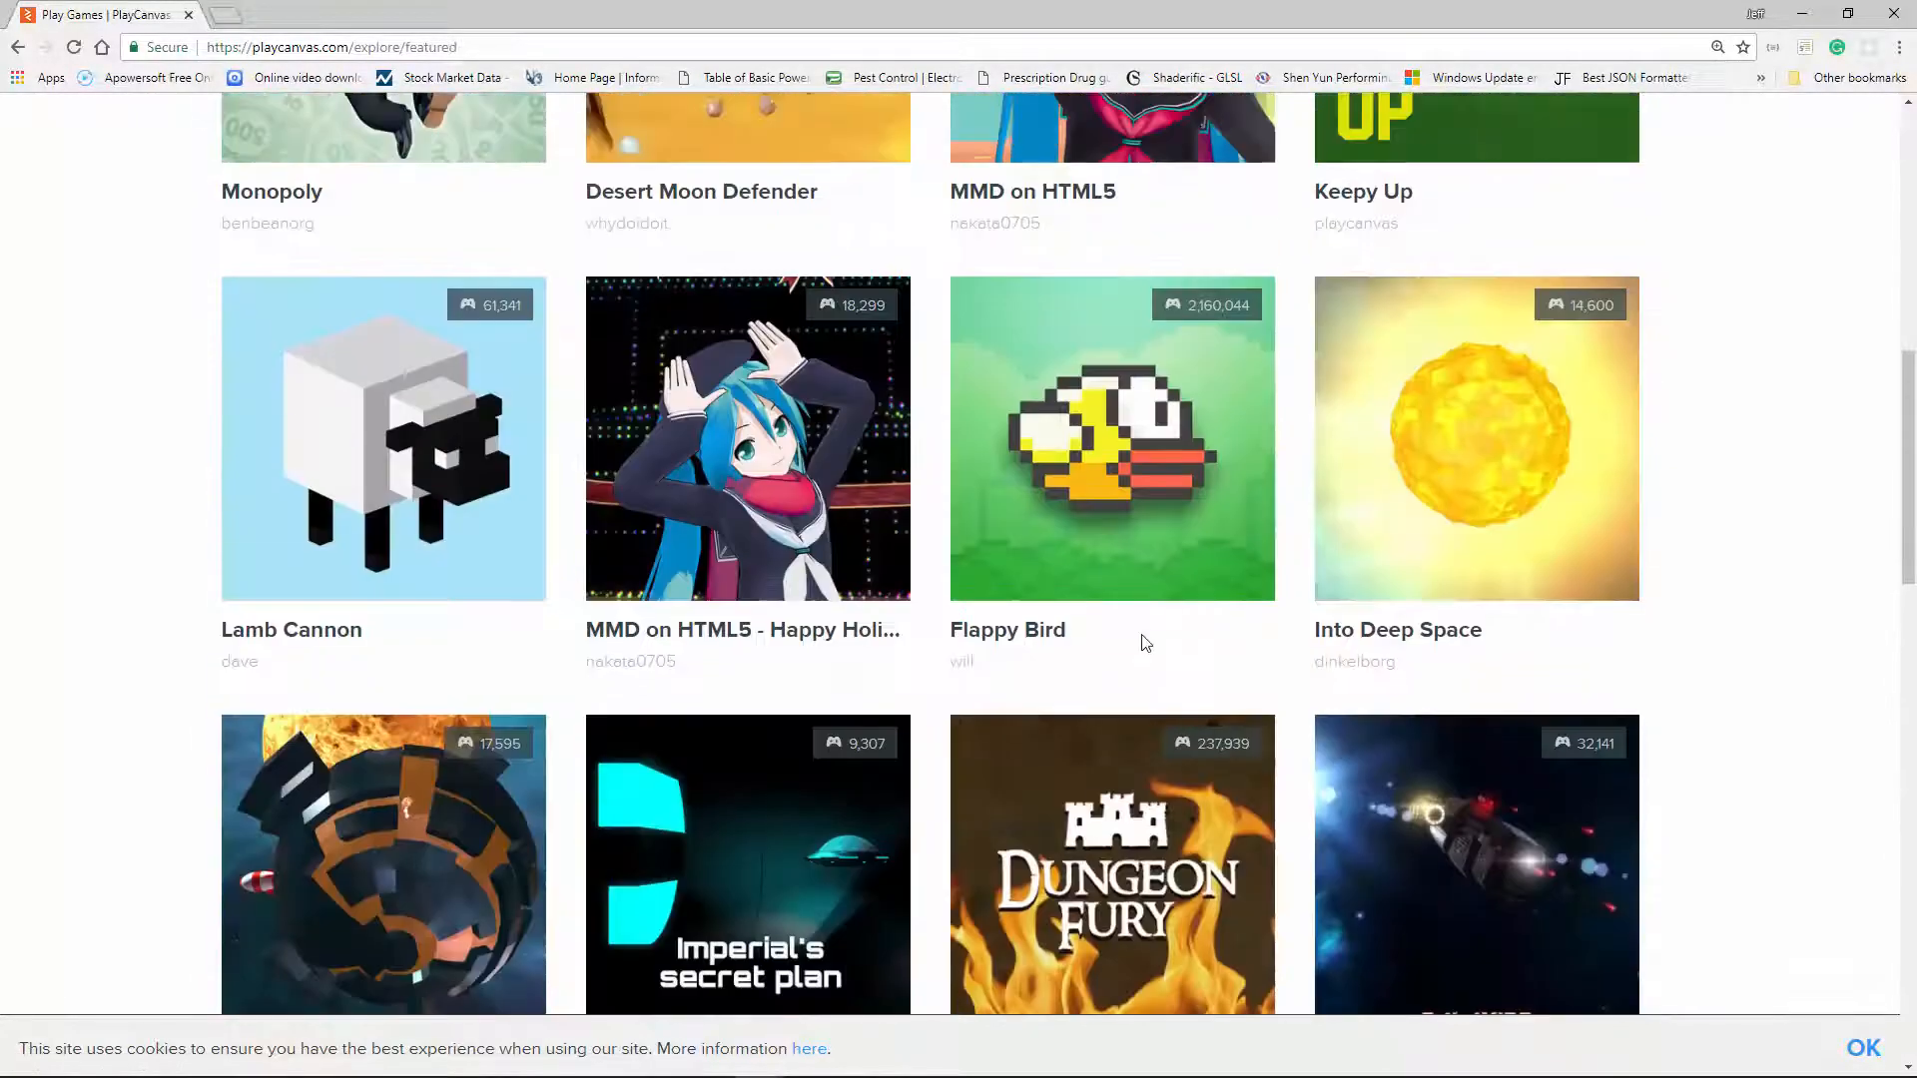
scroll(1147, 642, up, 9)
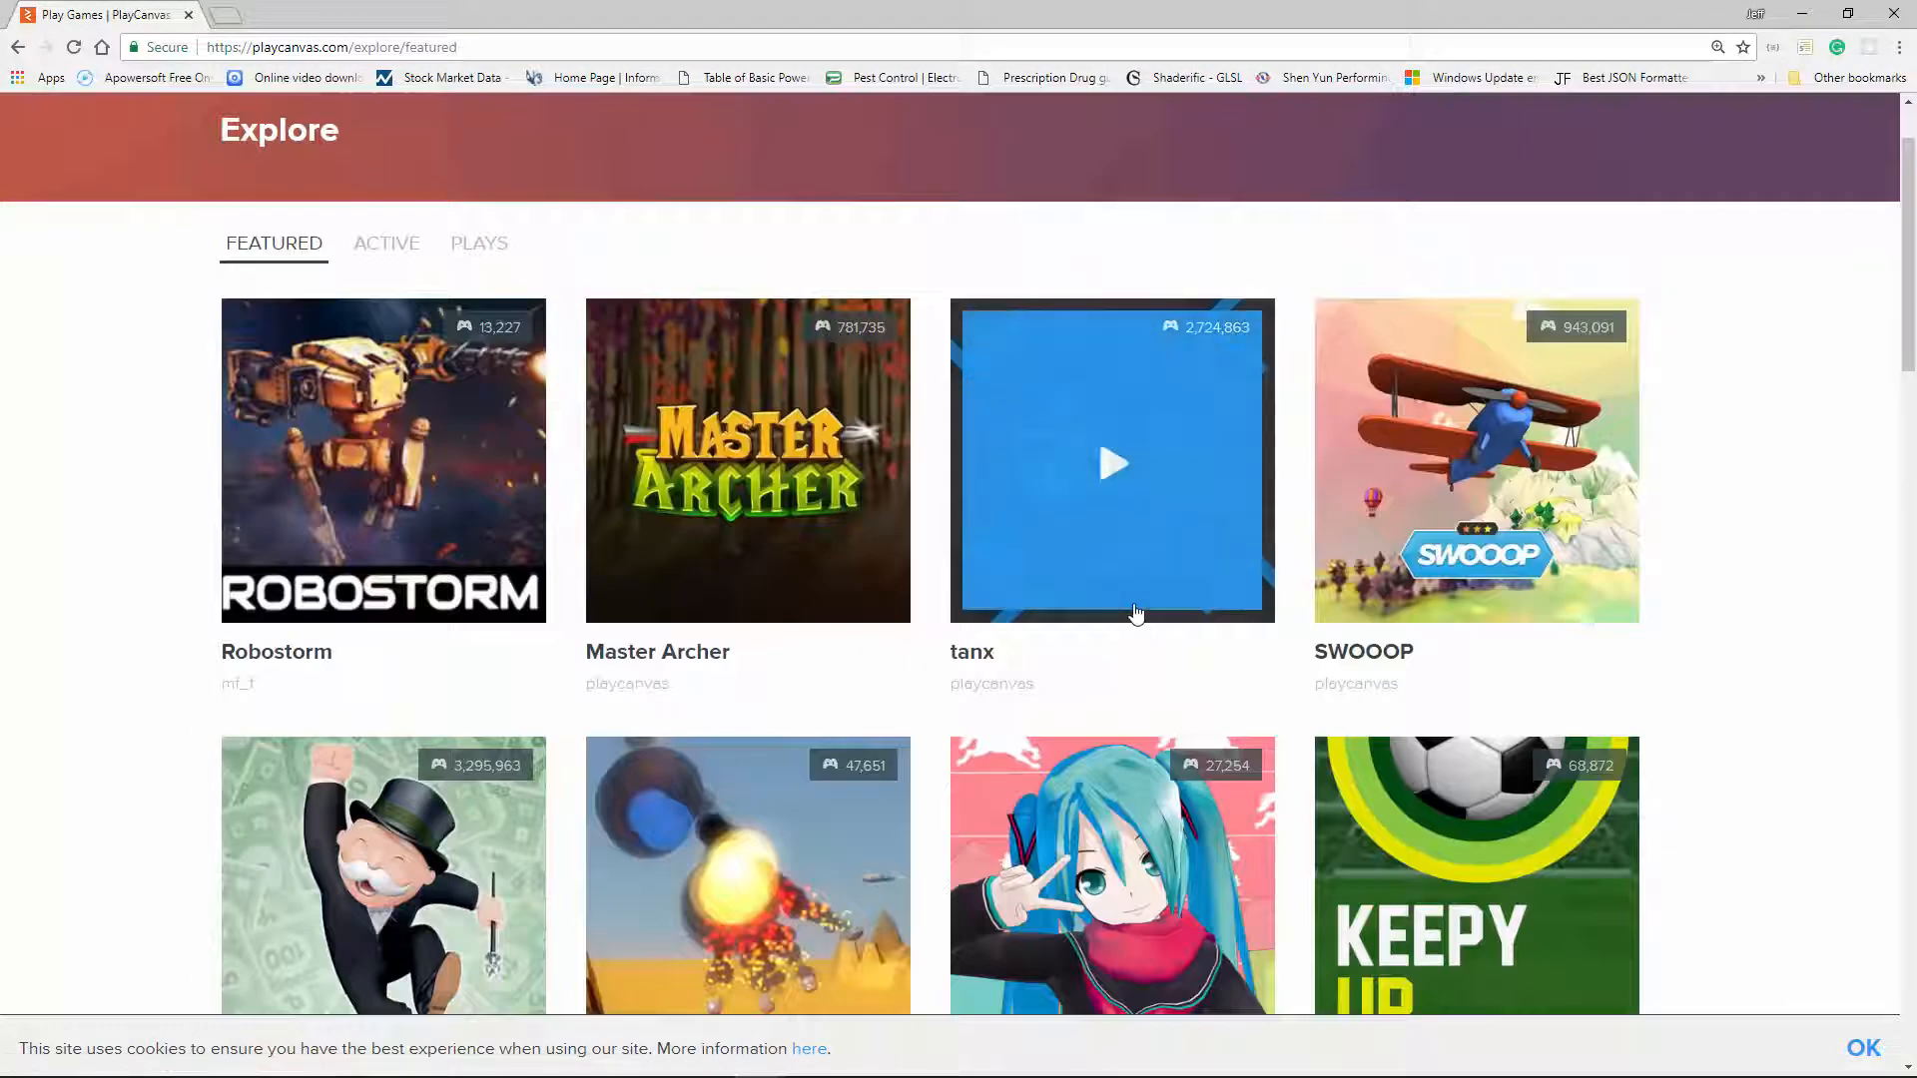
Step: Load more featured projects at the end of the Explore list and look through the additional games
scroll(1147, 642, down, 20)
scroll(1136, 614, down, 8)
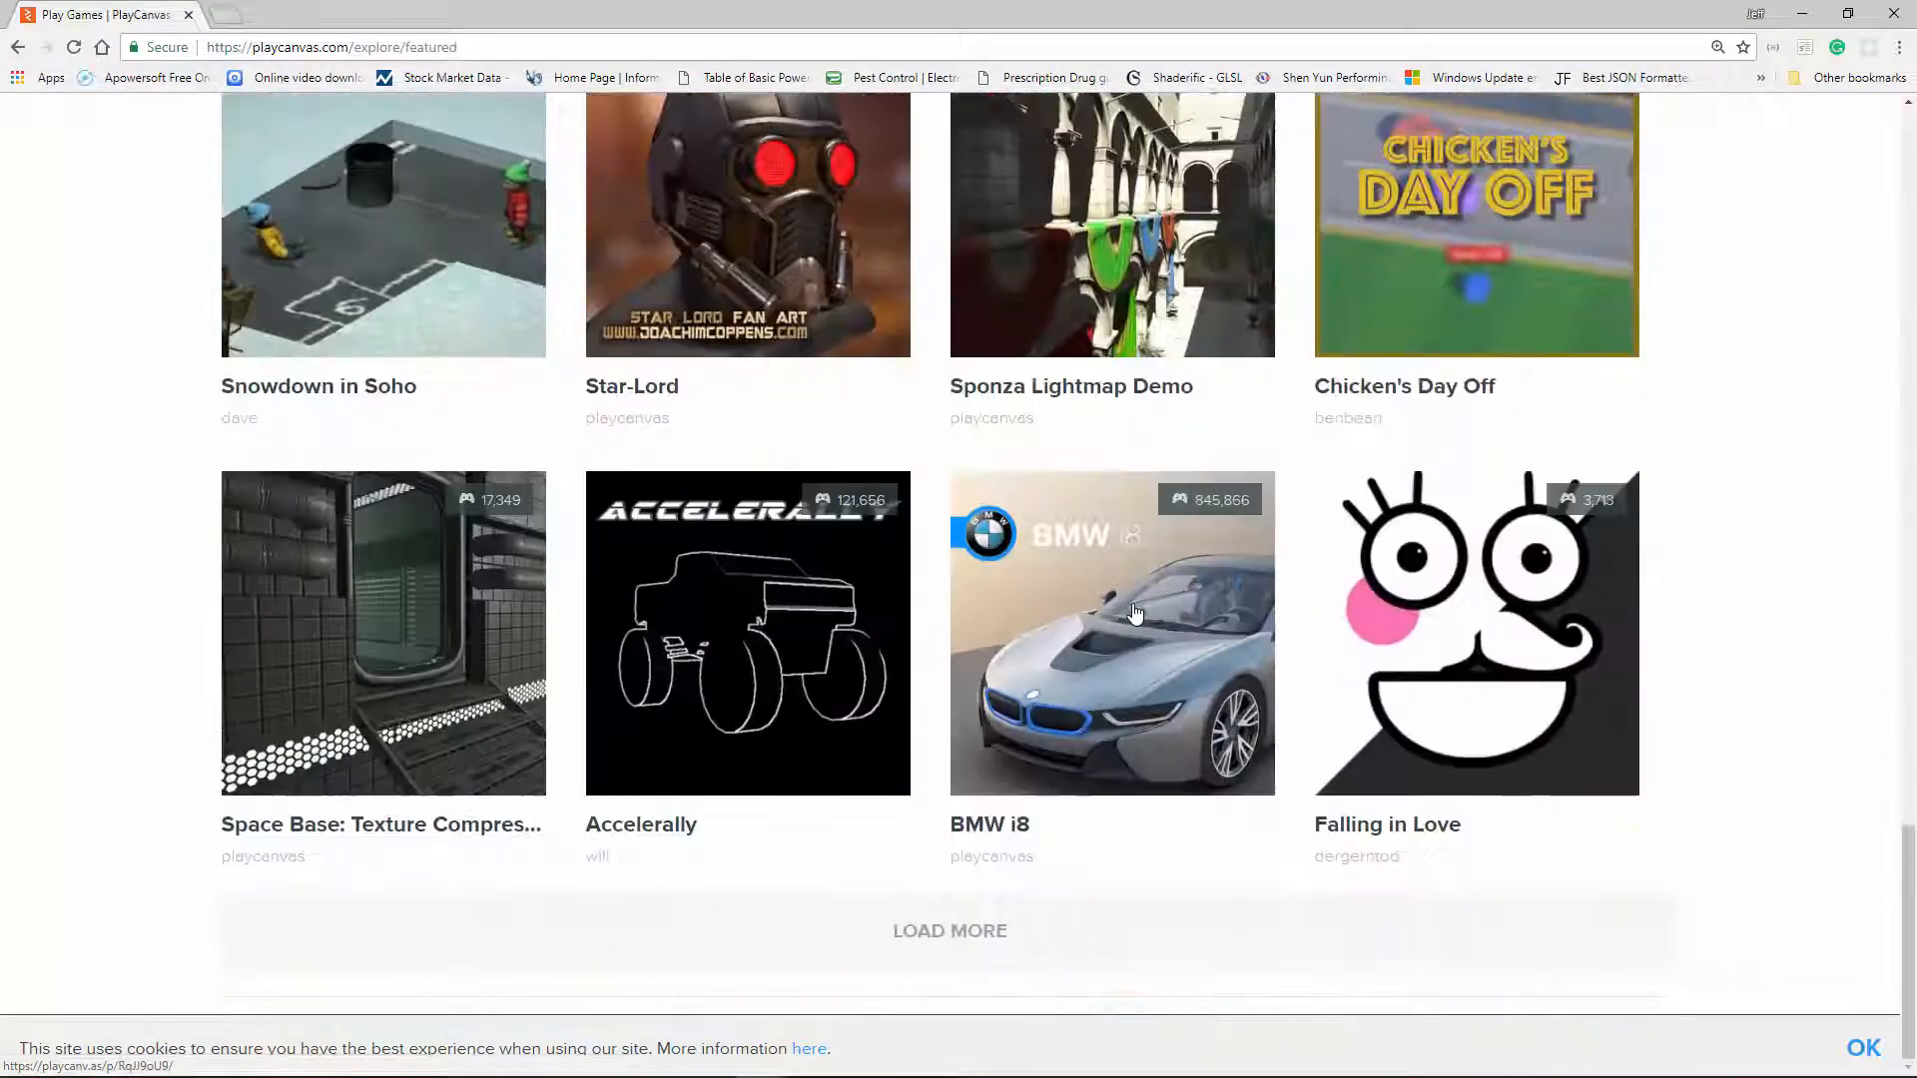
click(976, 929)
scroll(980, 817, down, 8)
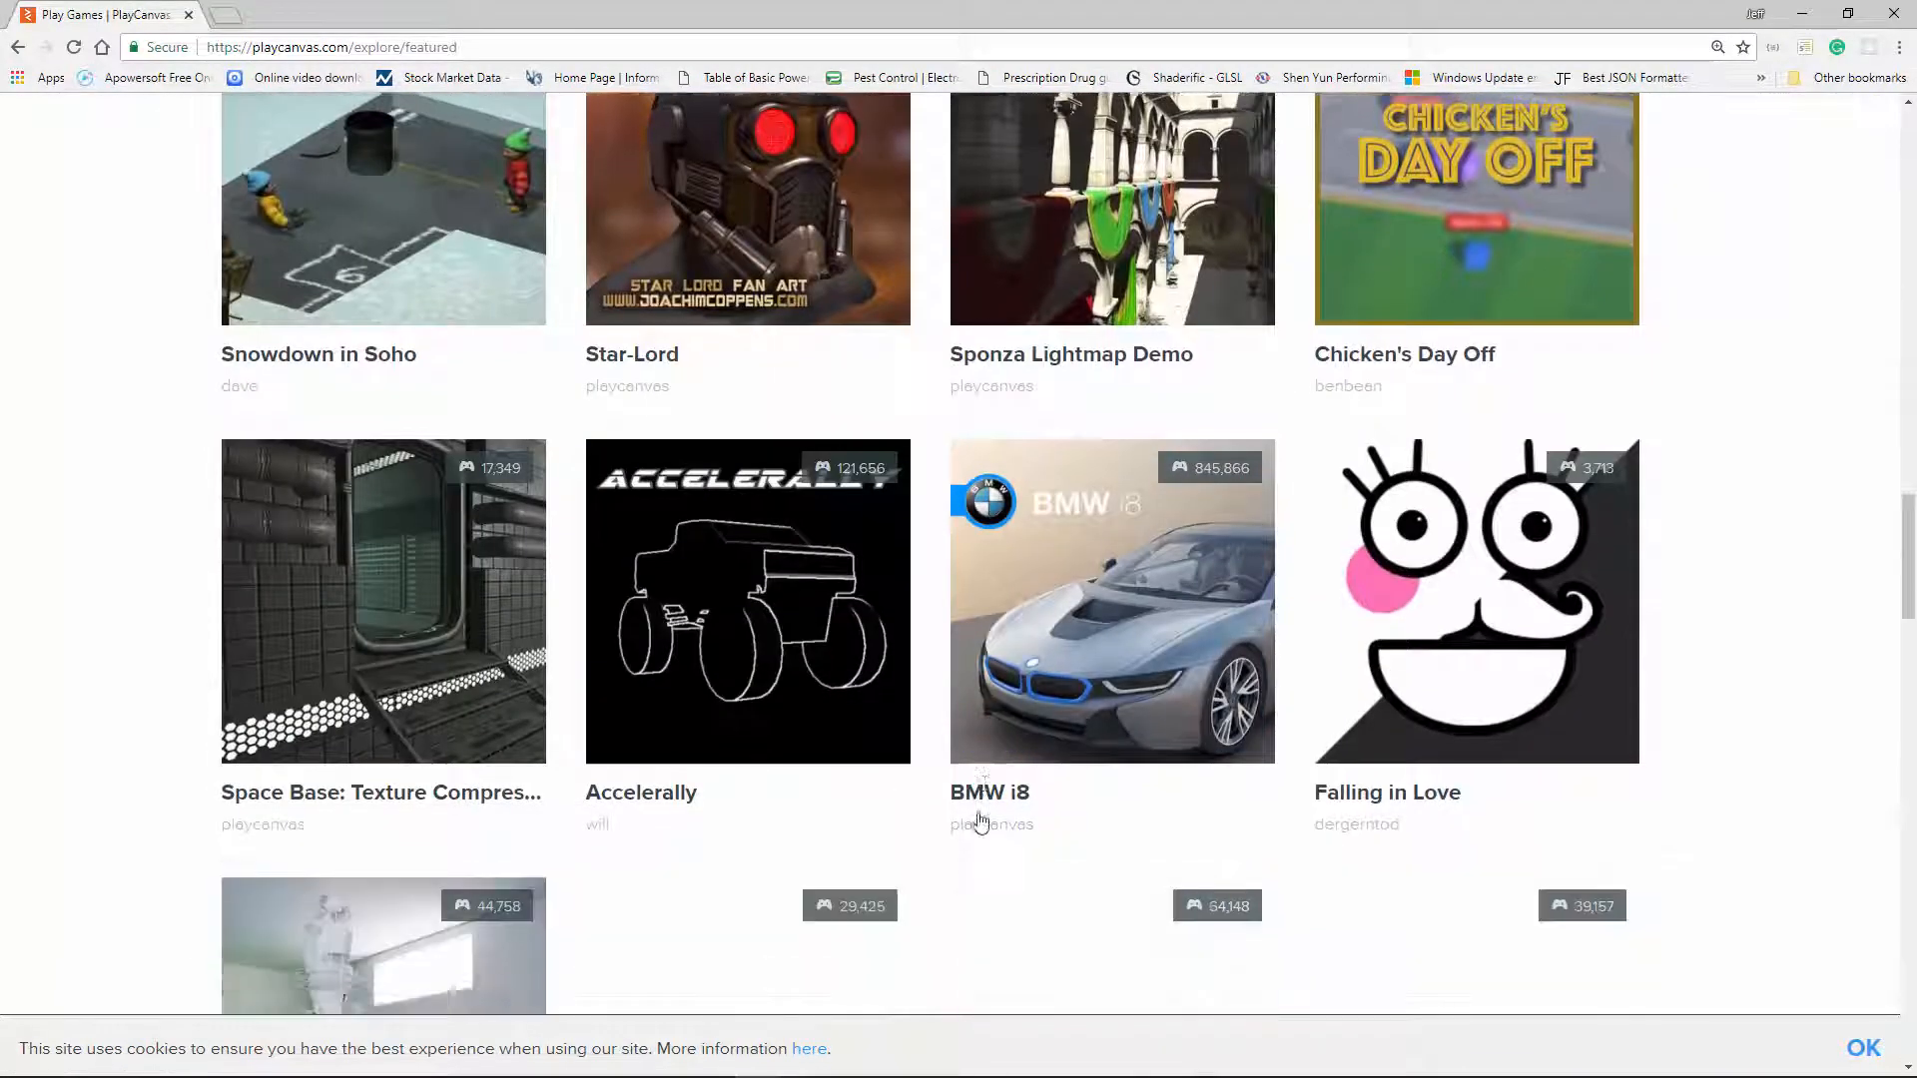
scroll(992, 778, down, 6)
scroll(991, 778, up, 20)
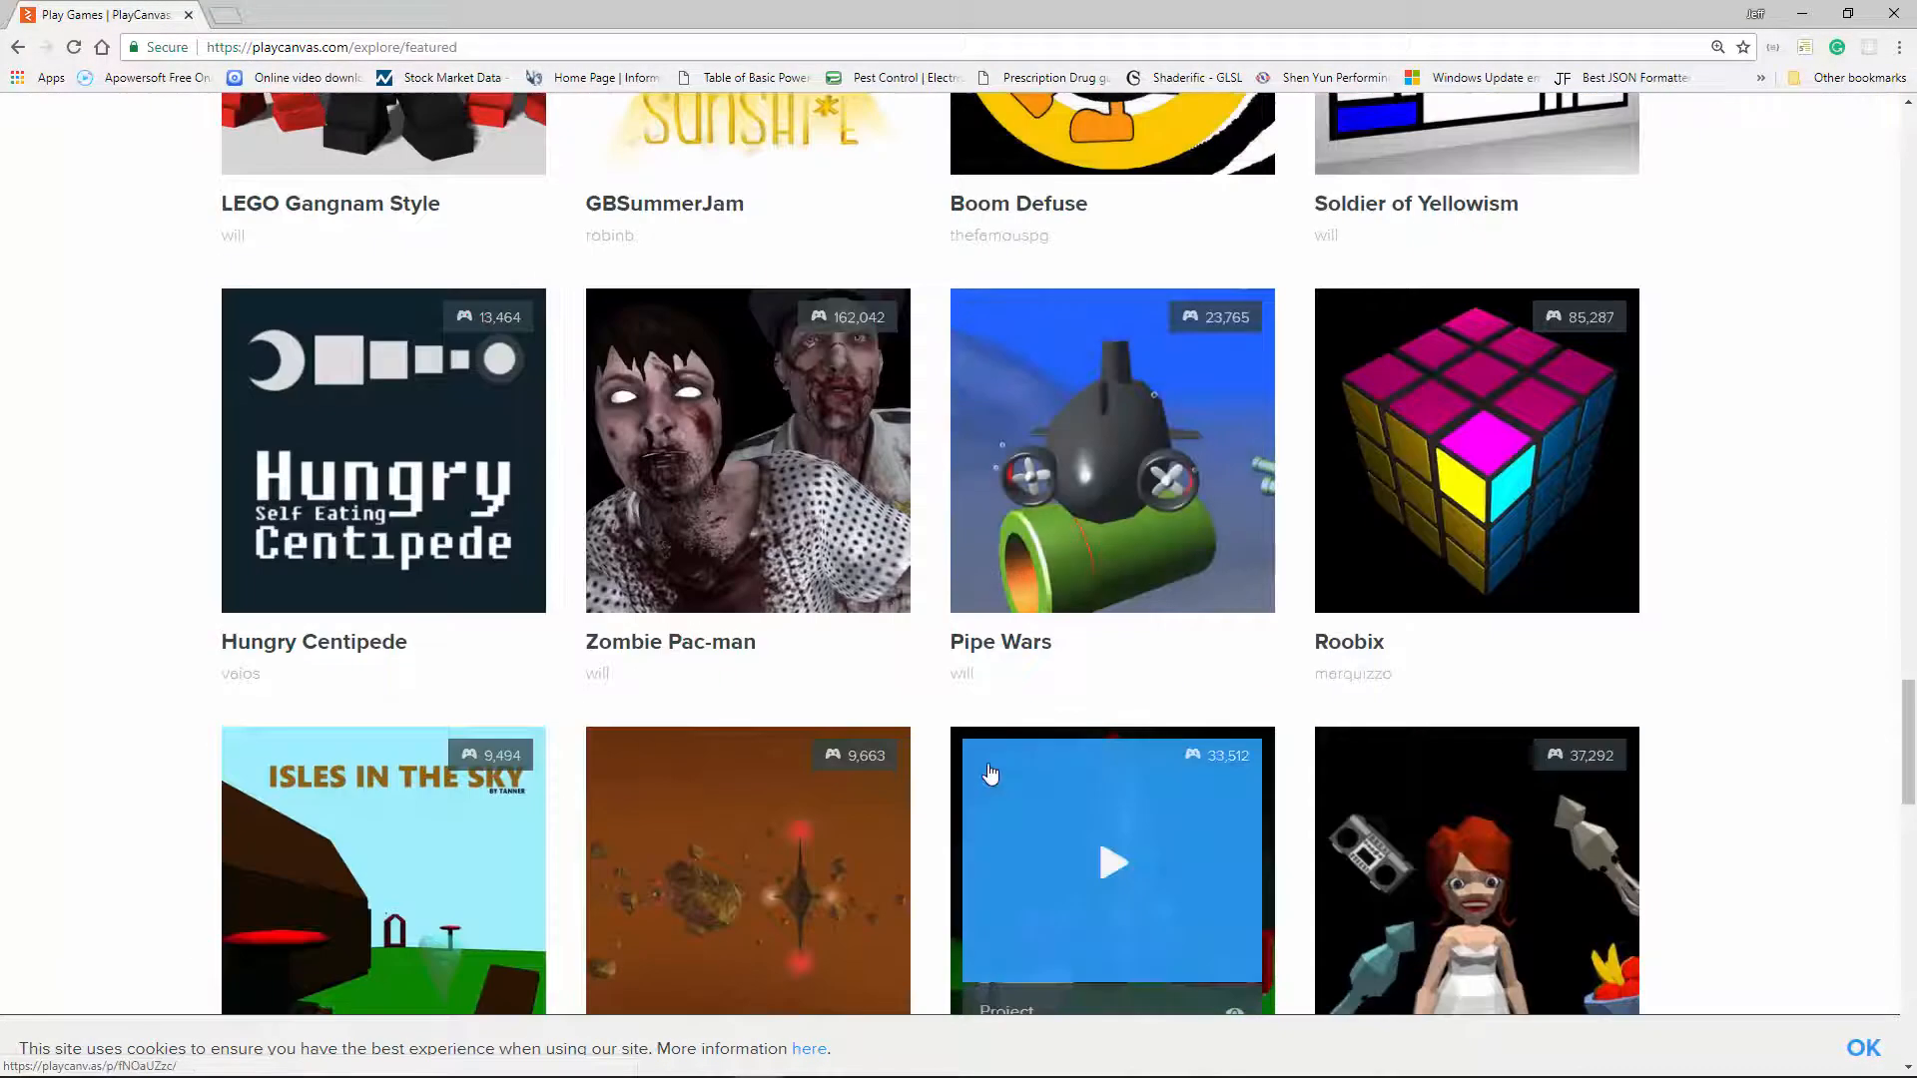
scroll(1028, 669, down, 8)
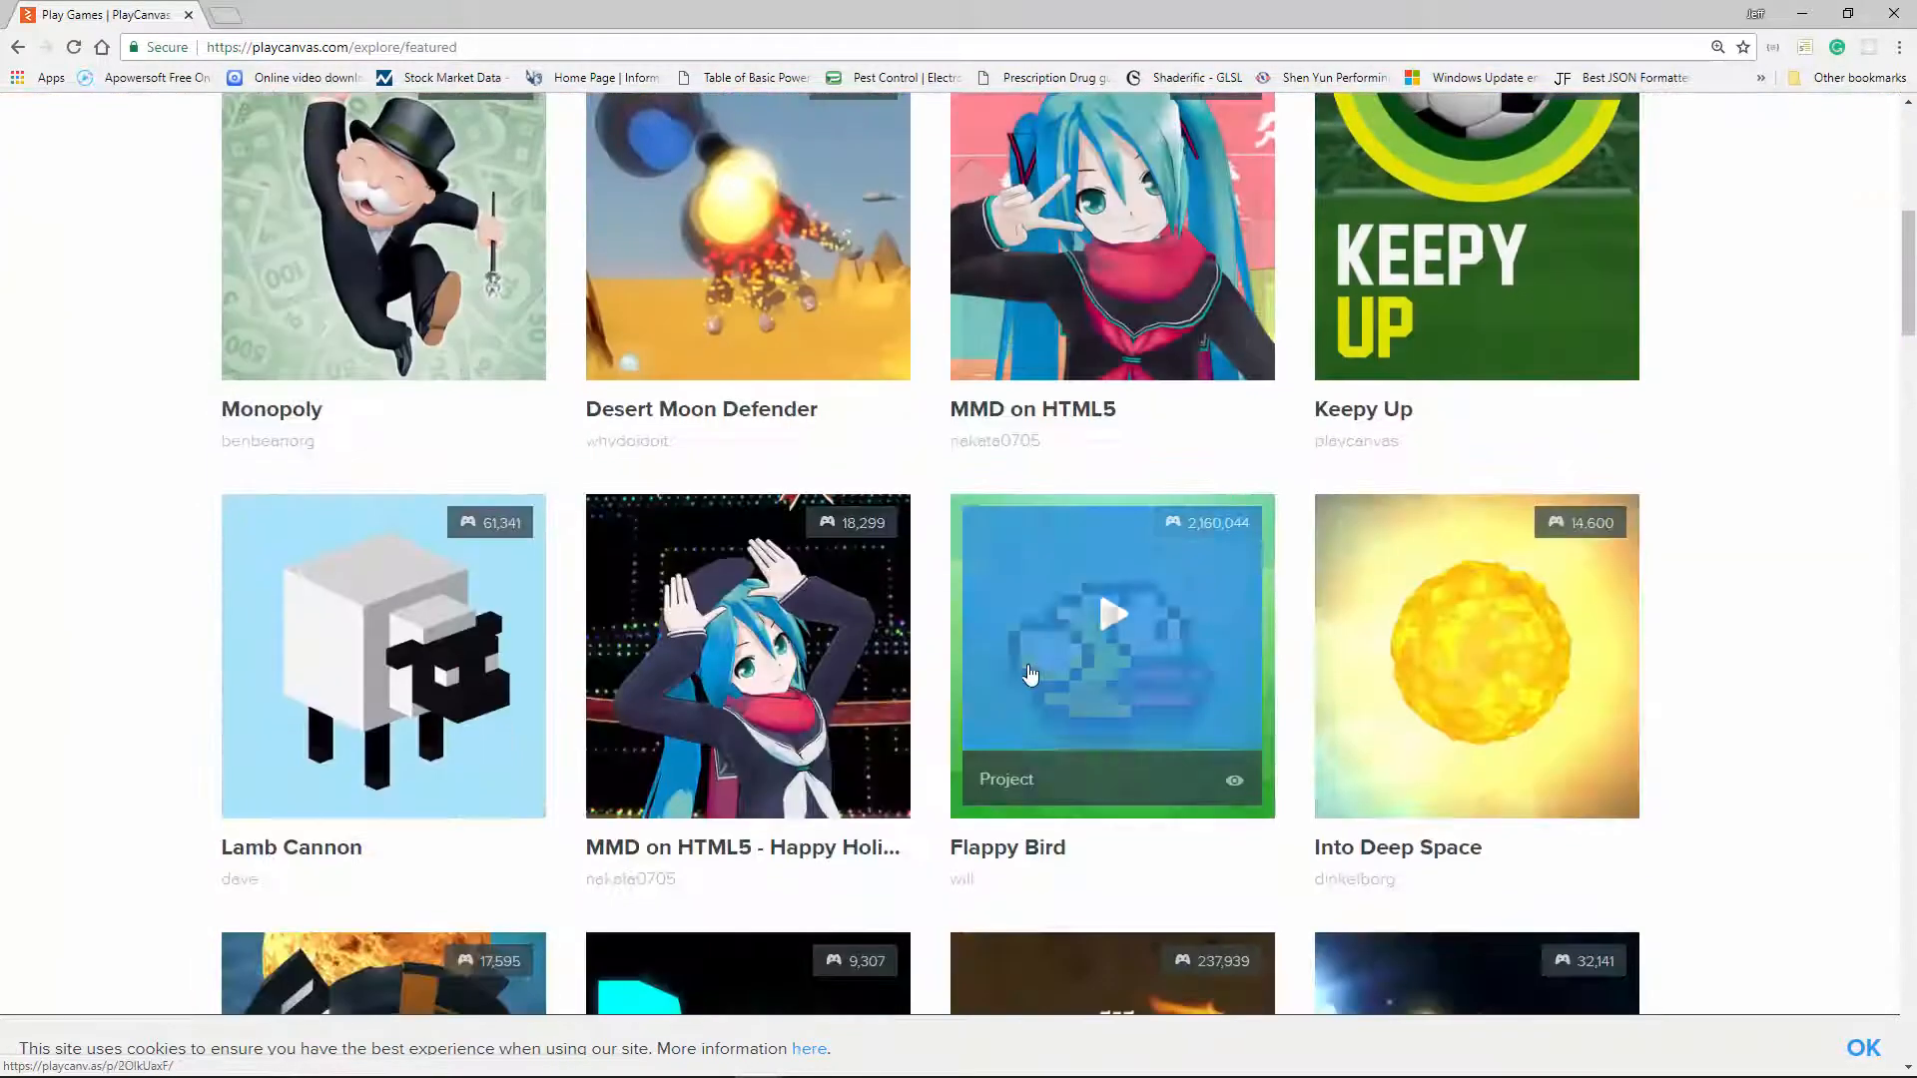
scroll(1034, 663, down, 5)
scroll(1036, 659, up, 13)
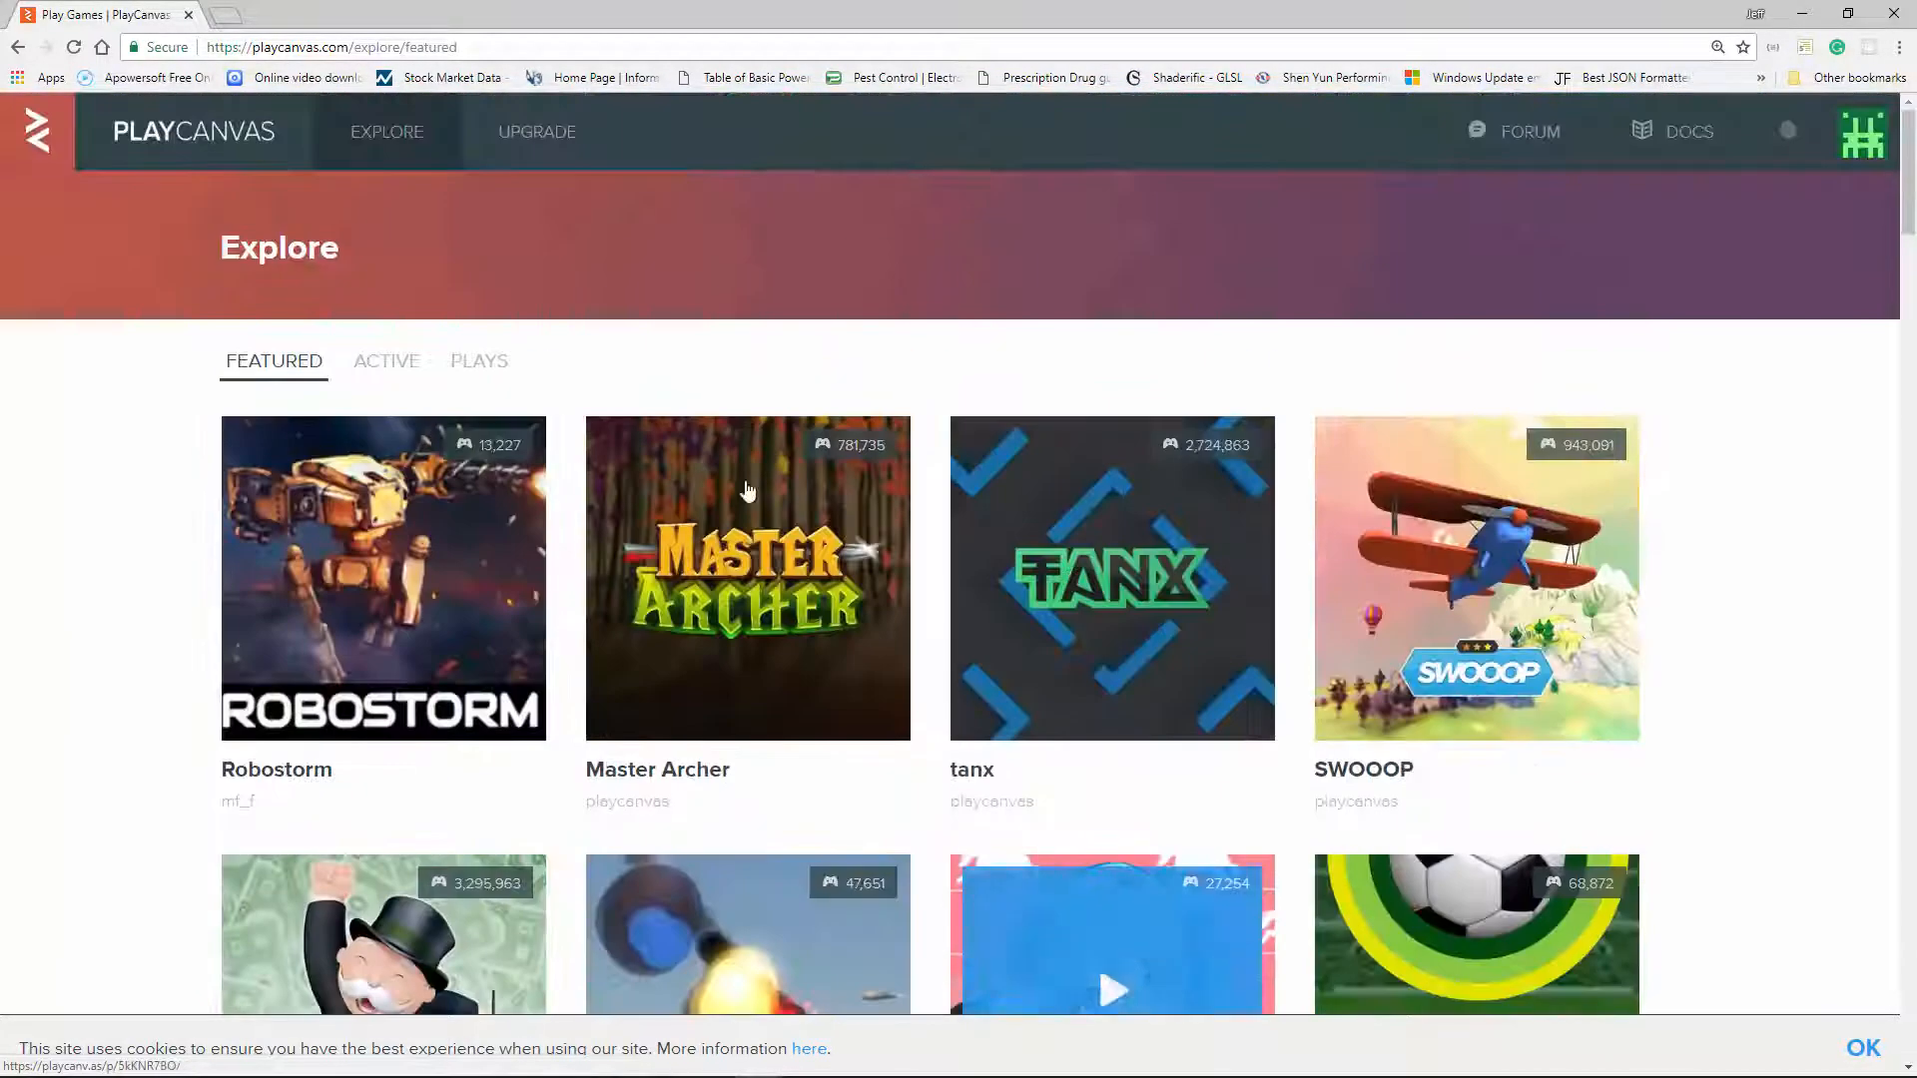
scroll(744, 450, down, 8)
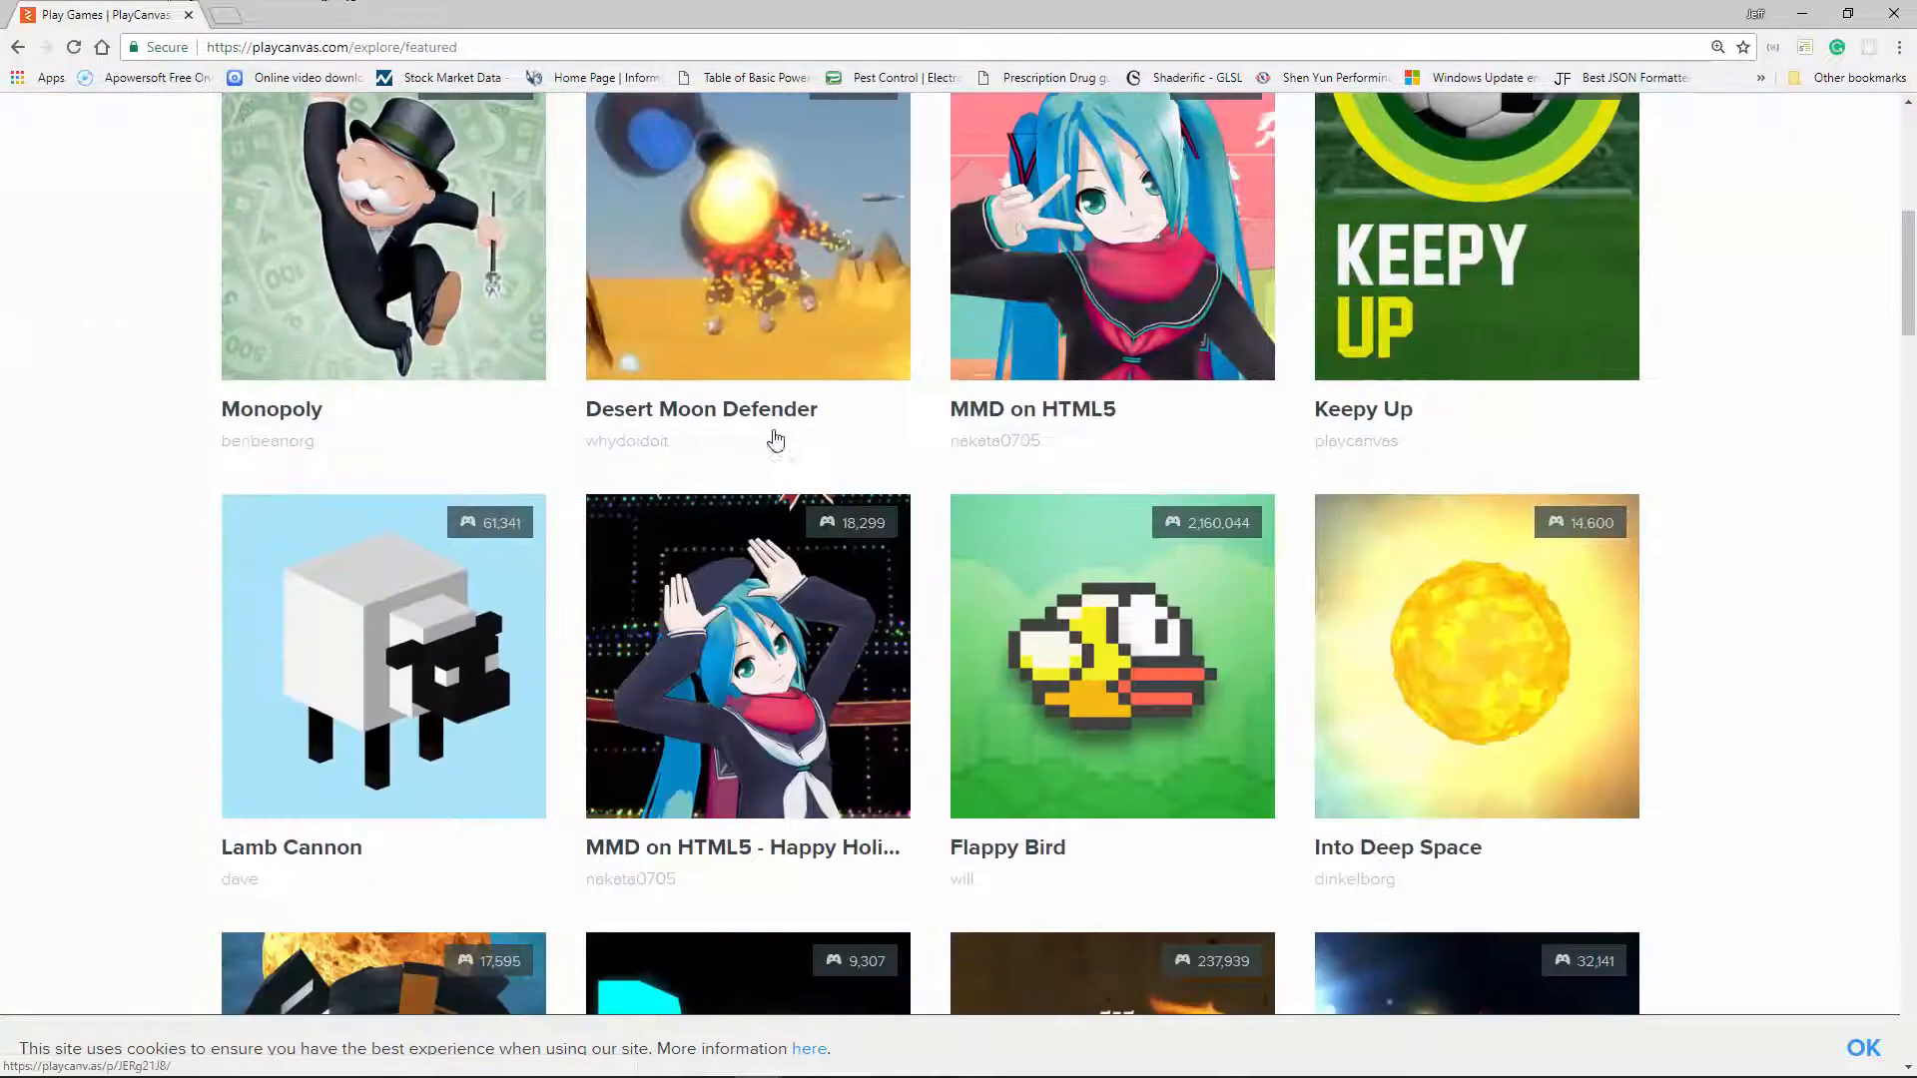
scroll(1143, 510, up, 8)
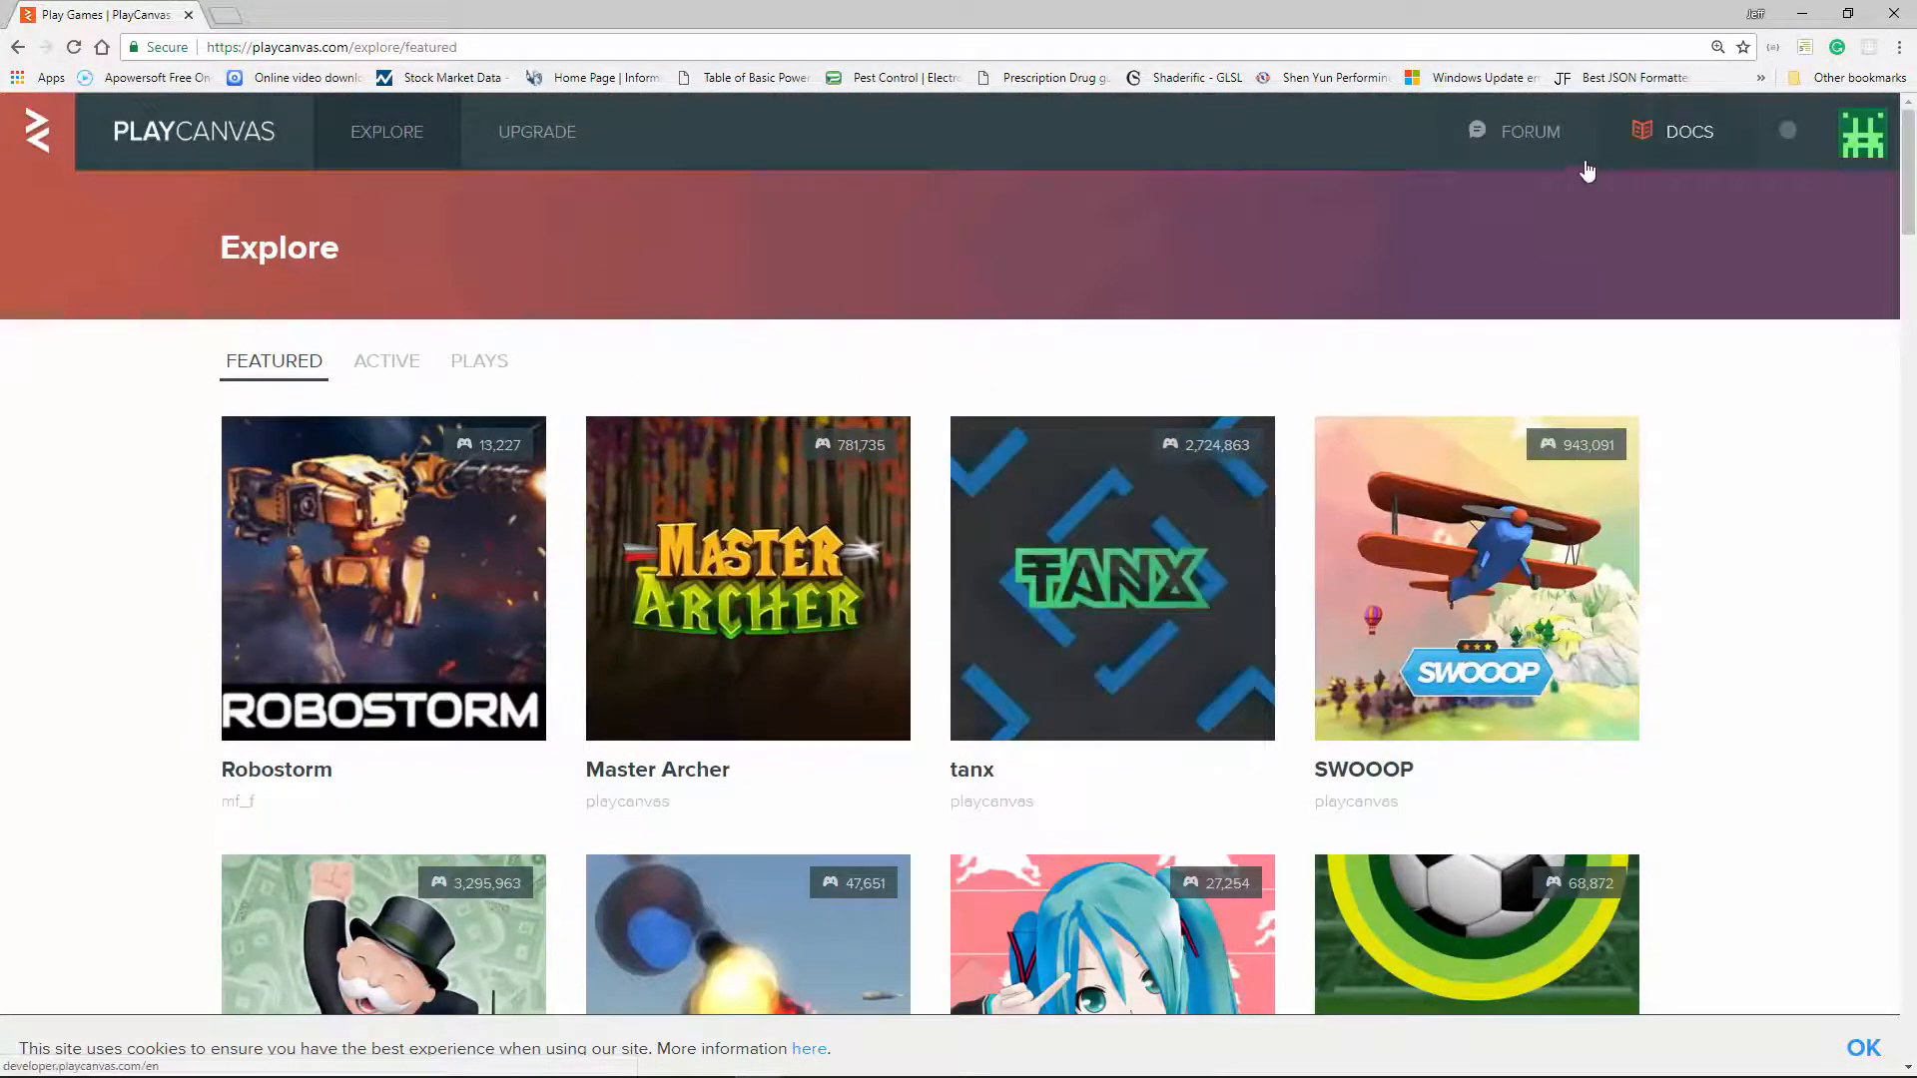
Step: Open the PlayCanvas developer documentation, look over its start page and go to the Tutorials section
click(1687, 135)
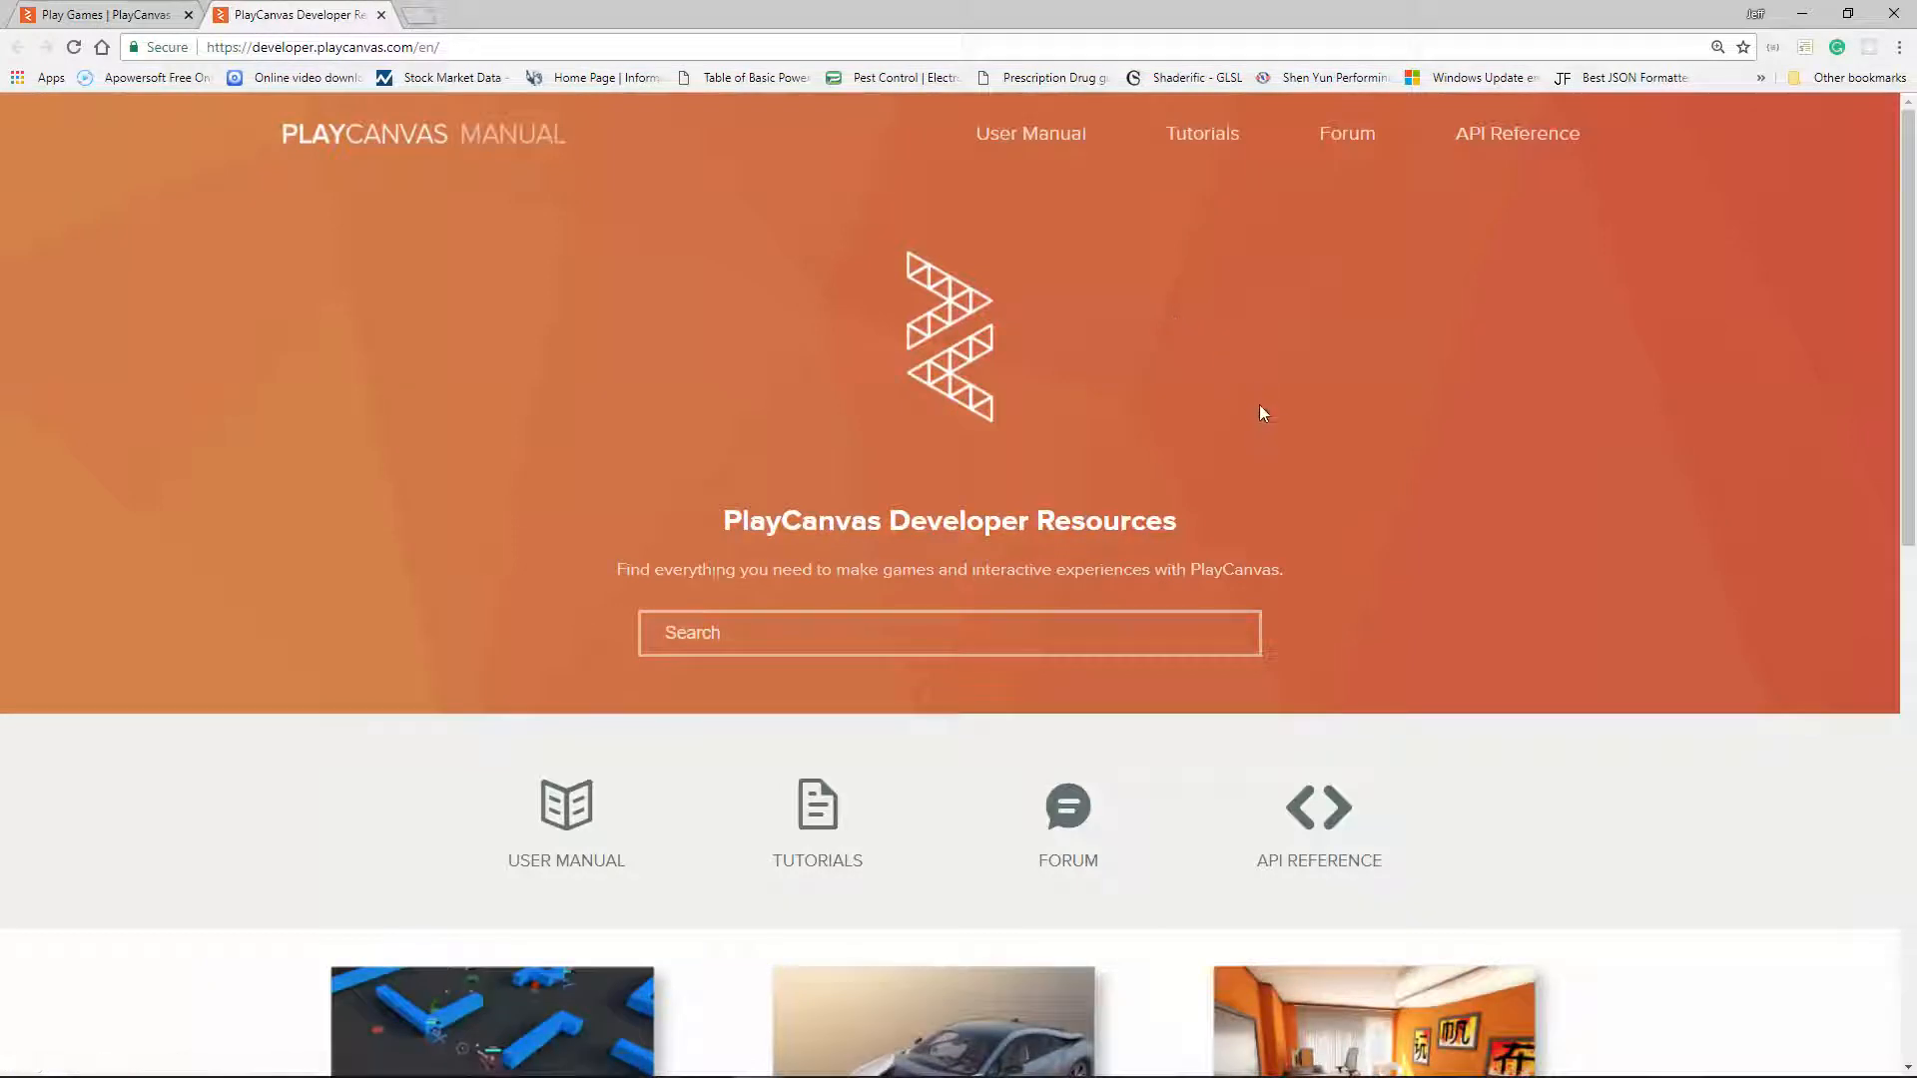
scroll(1075, 439, down, 6)
scroll(1078, 439, up, 6)
click(1203, 135)
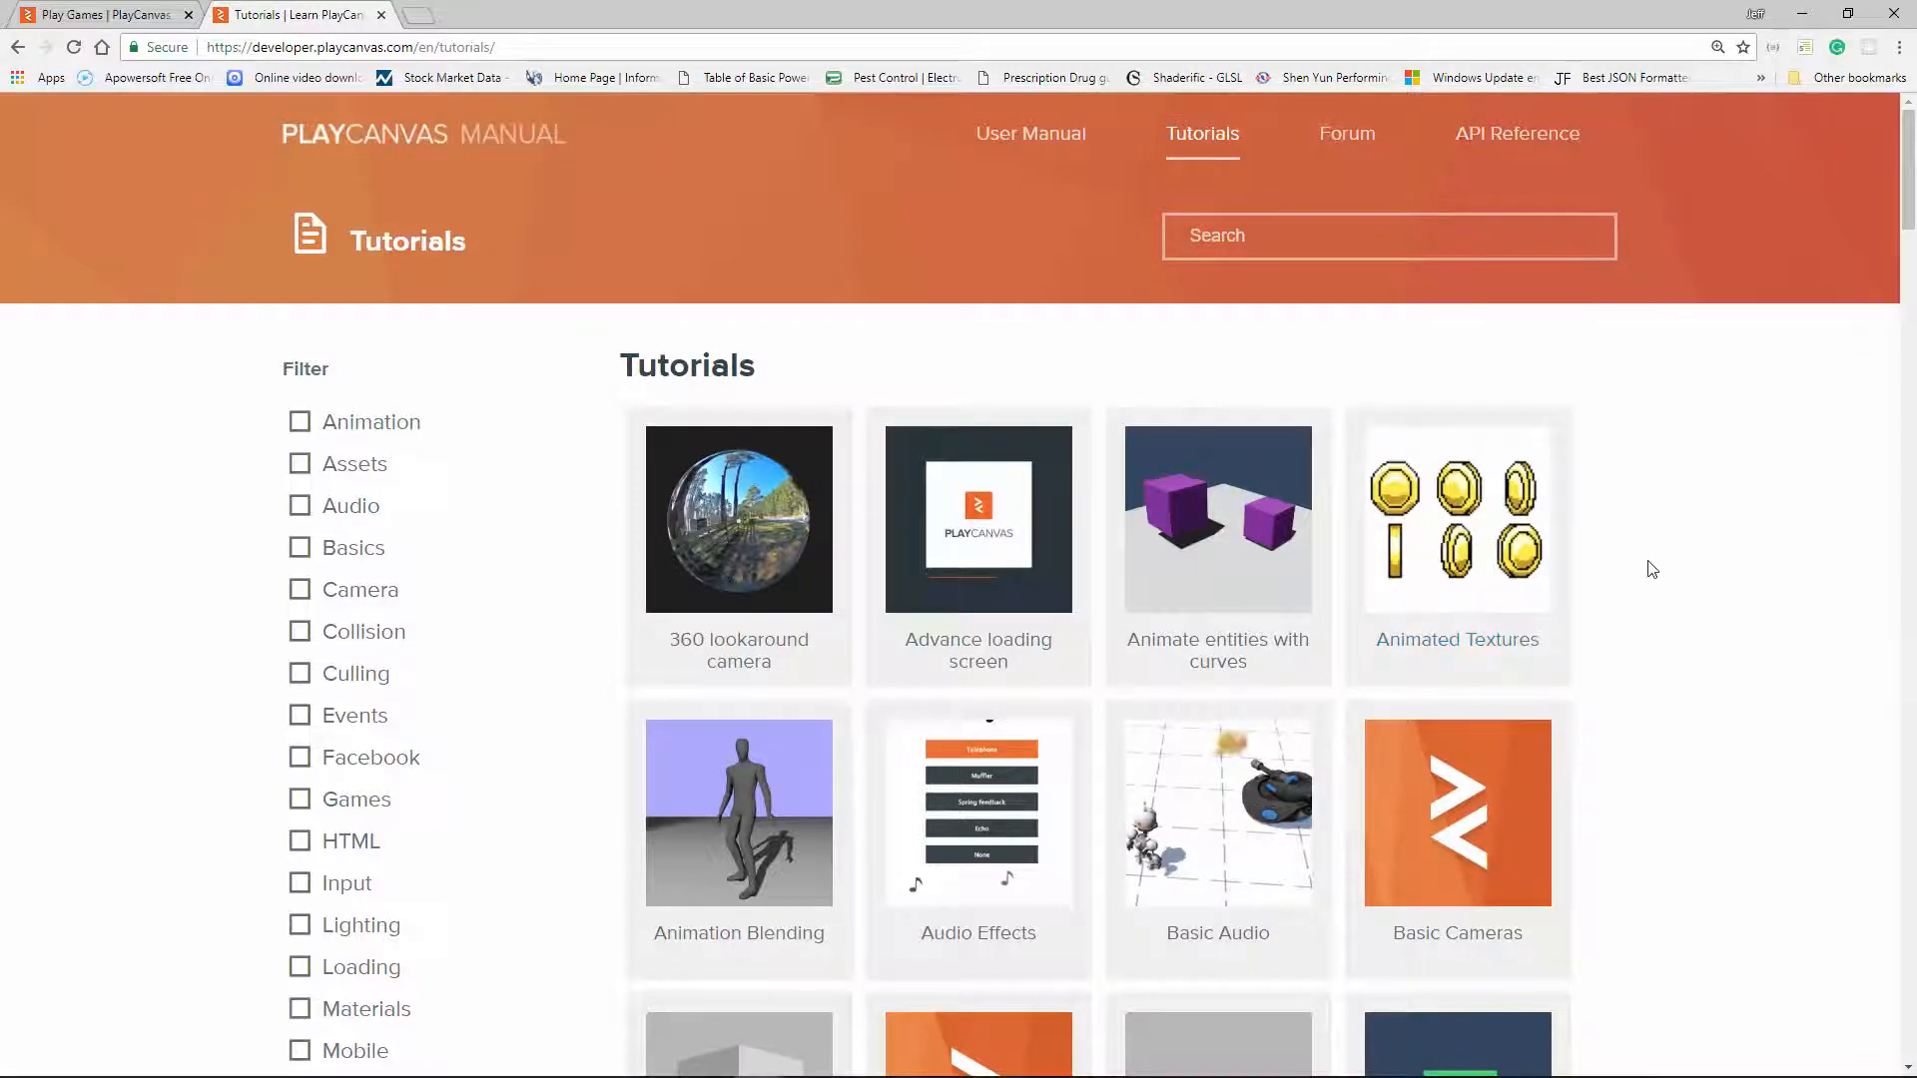
Step: Filter the tutorials by the Shaders tag and open the Planet Earth tutorial
scroll(1673, 552, down, 2)
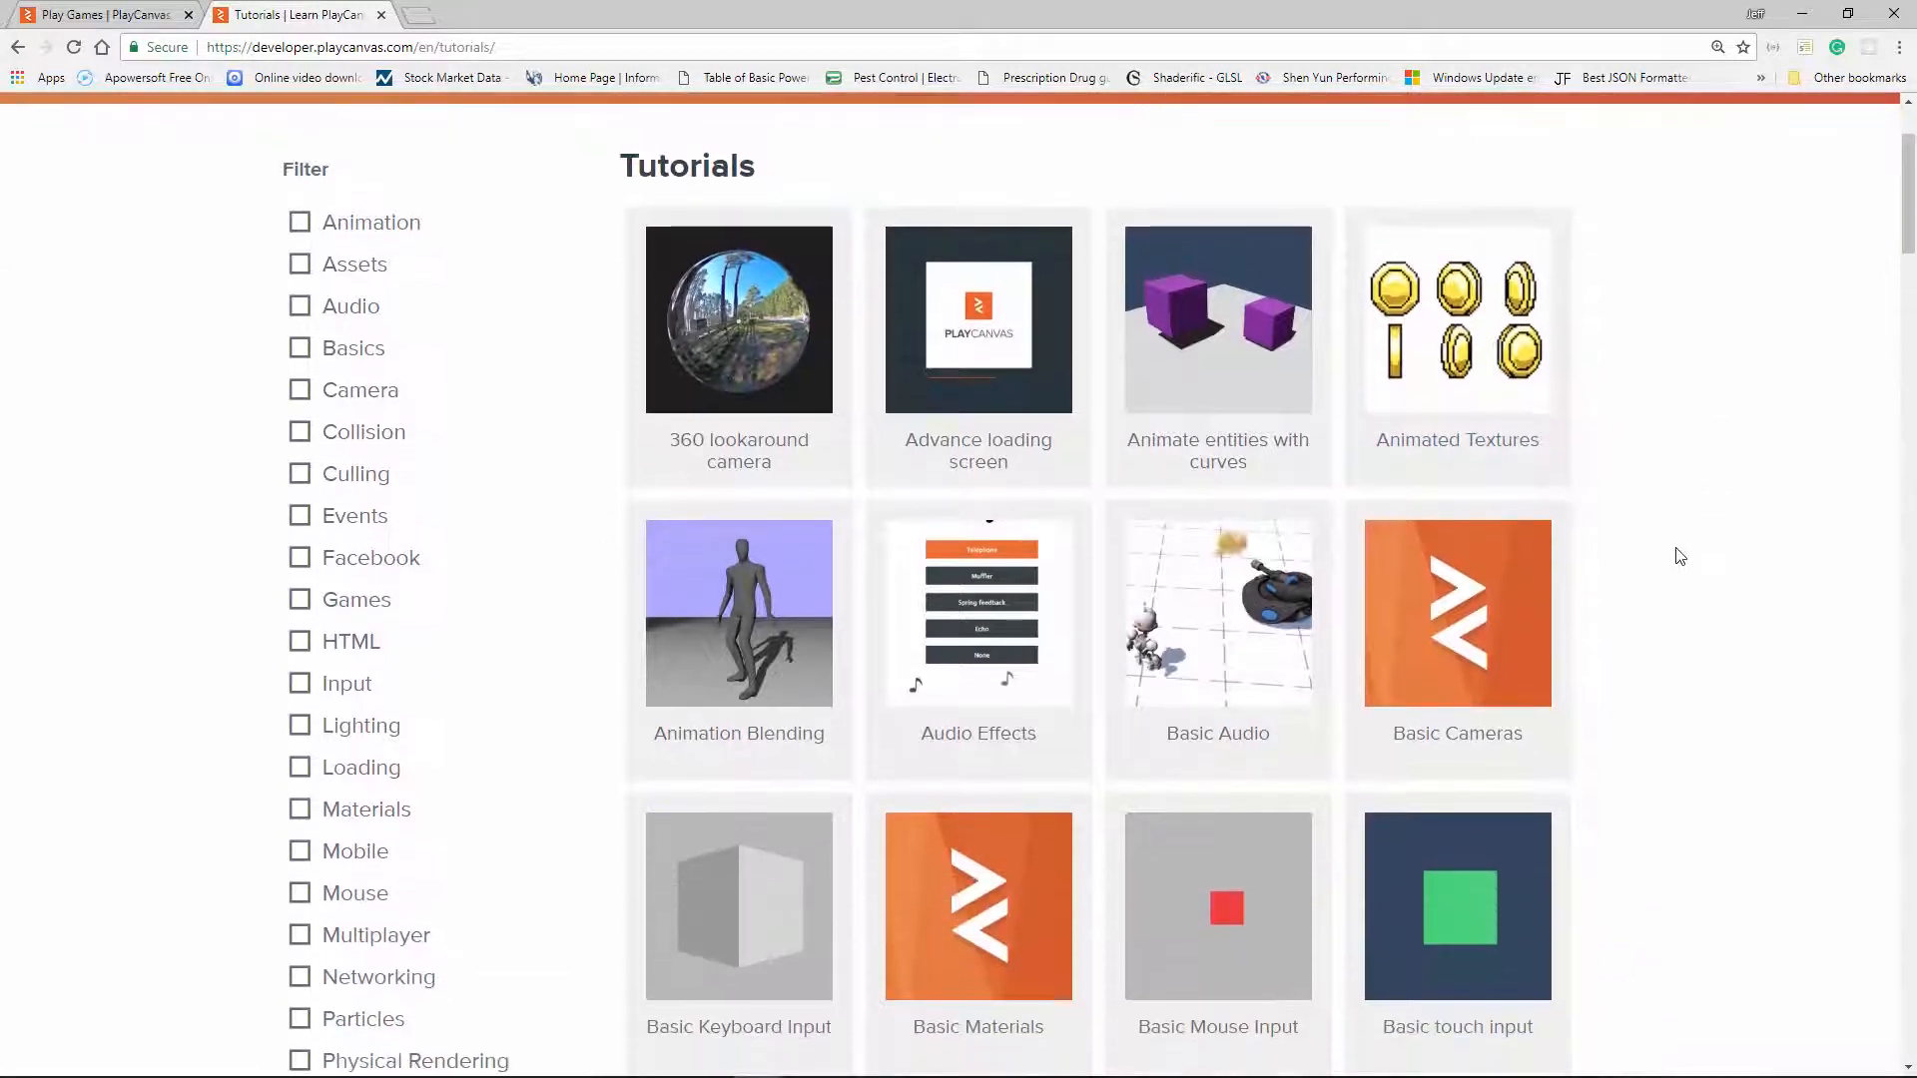
scroll(1680, 556, up, 2)
scroll(559, 688, down, 13)
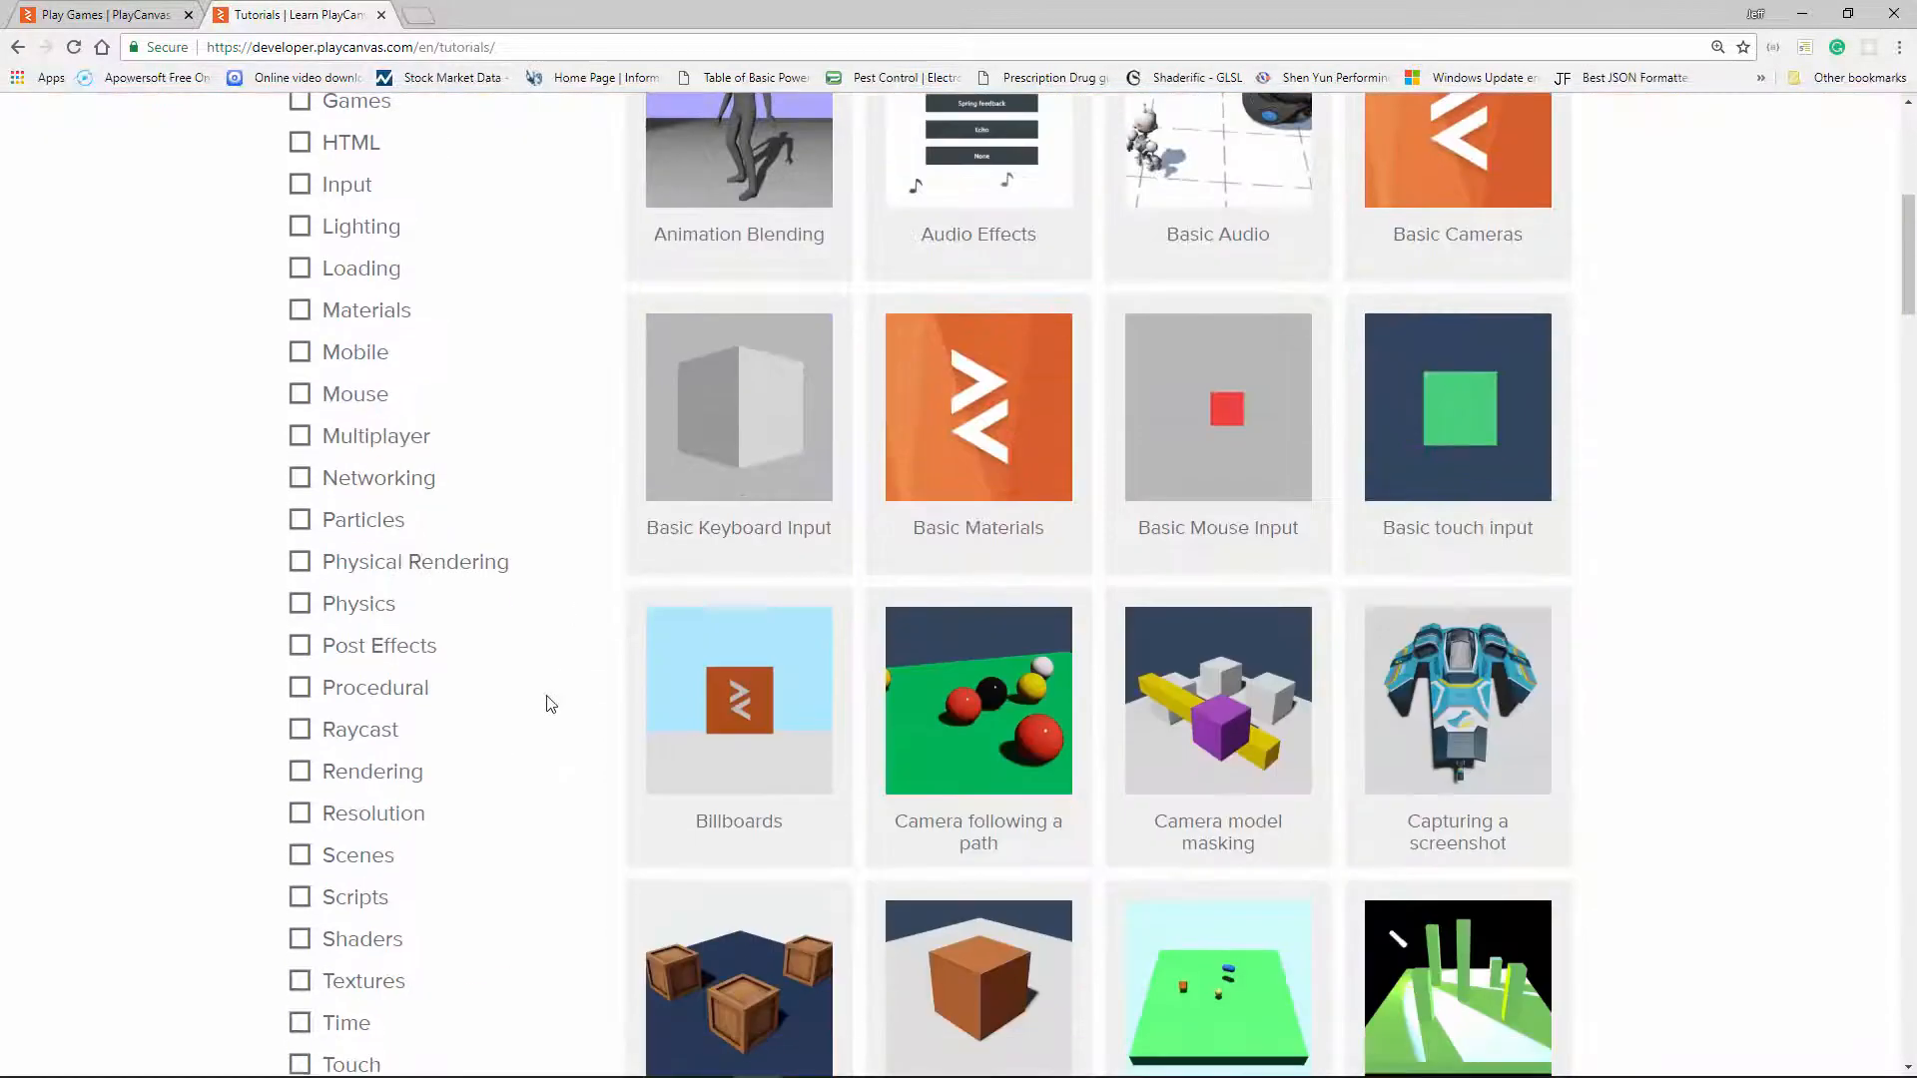
scroll(575, 652, up, 3)
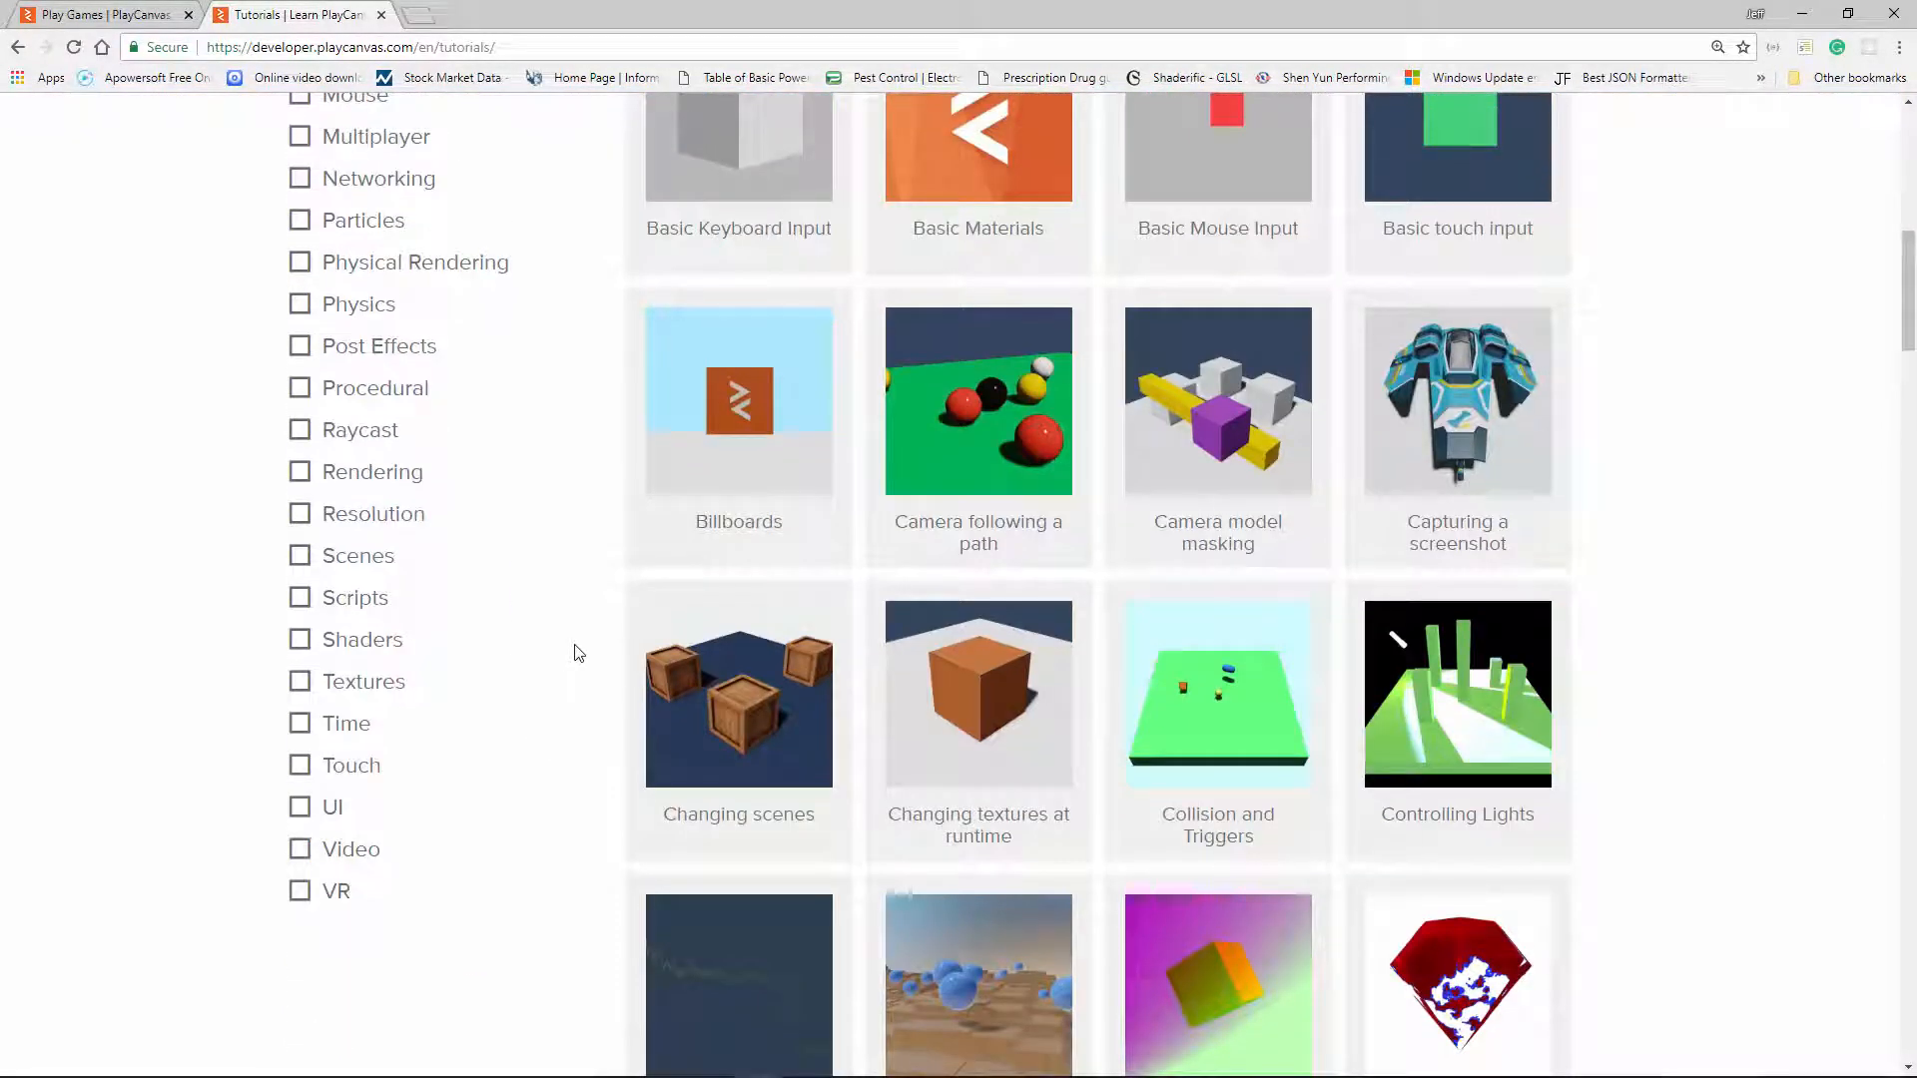
click(378, 644)
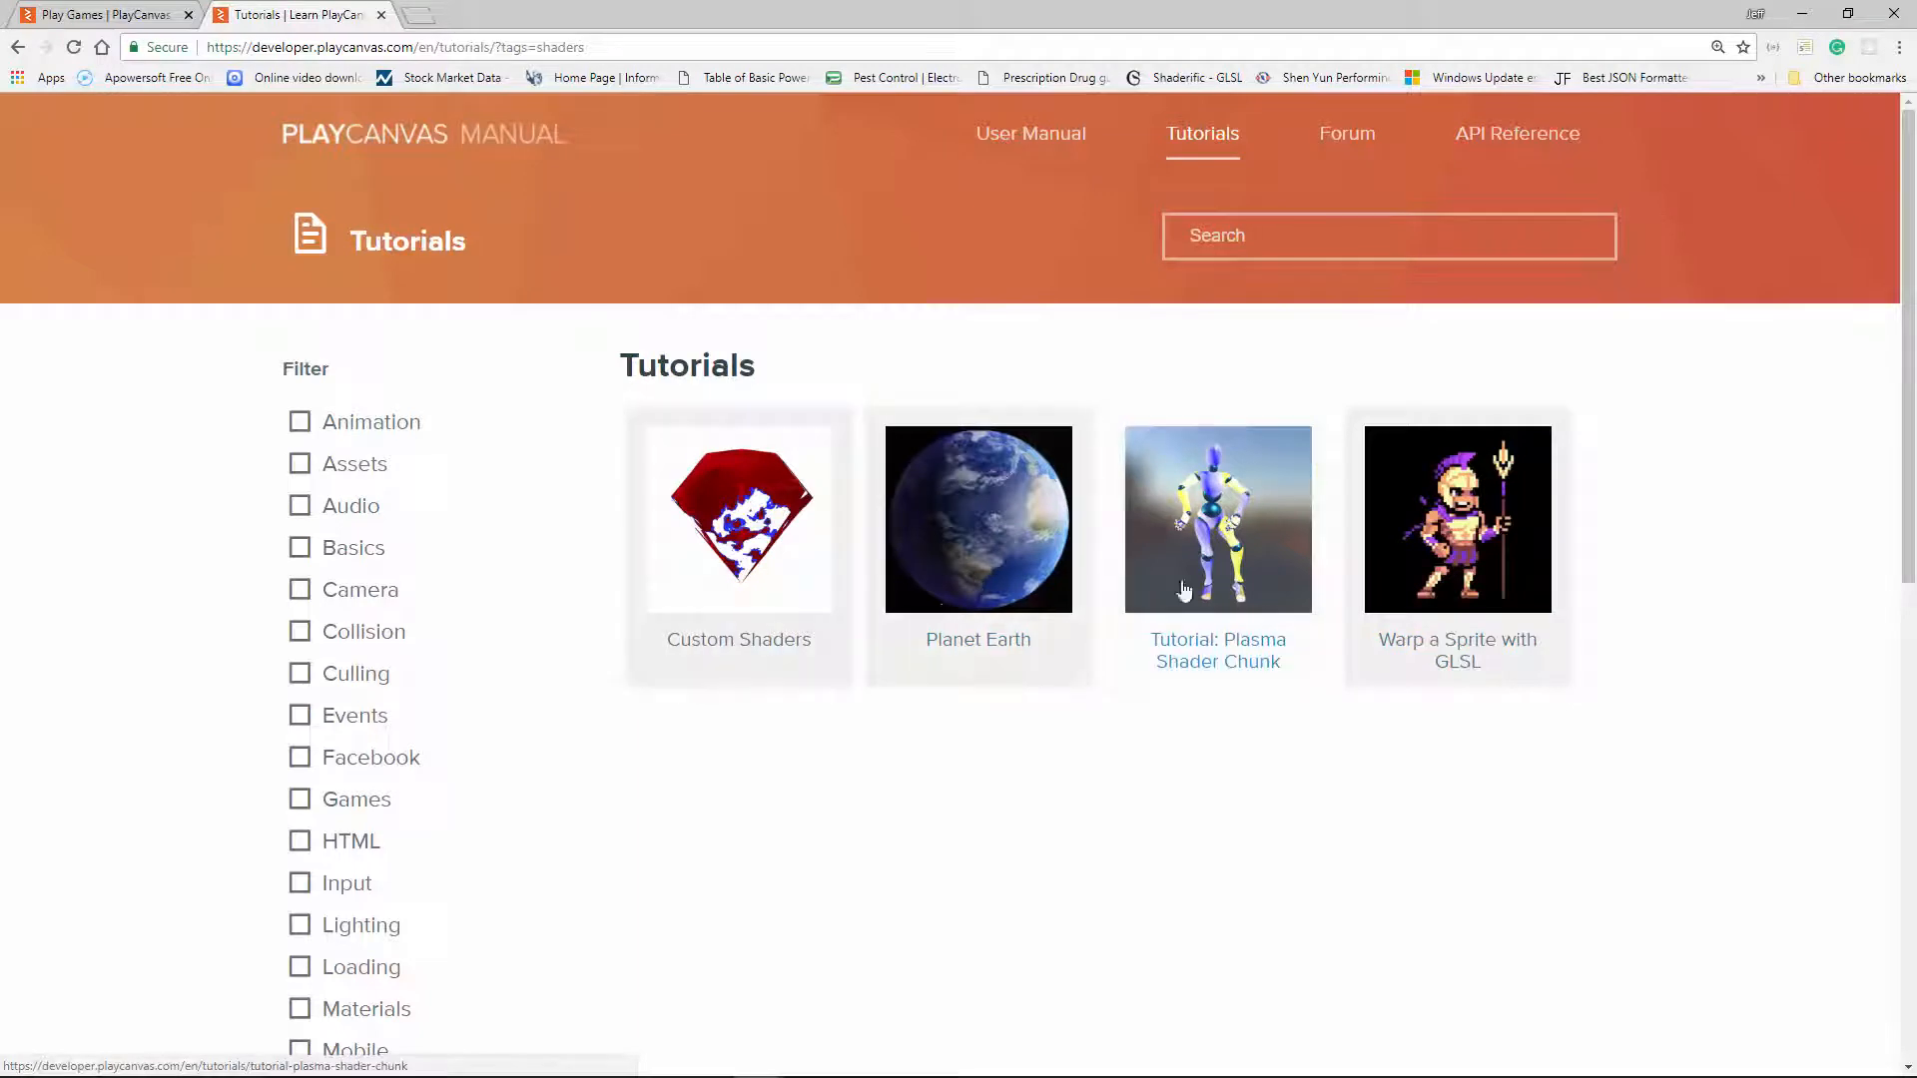
click(1033, 539)
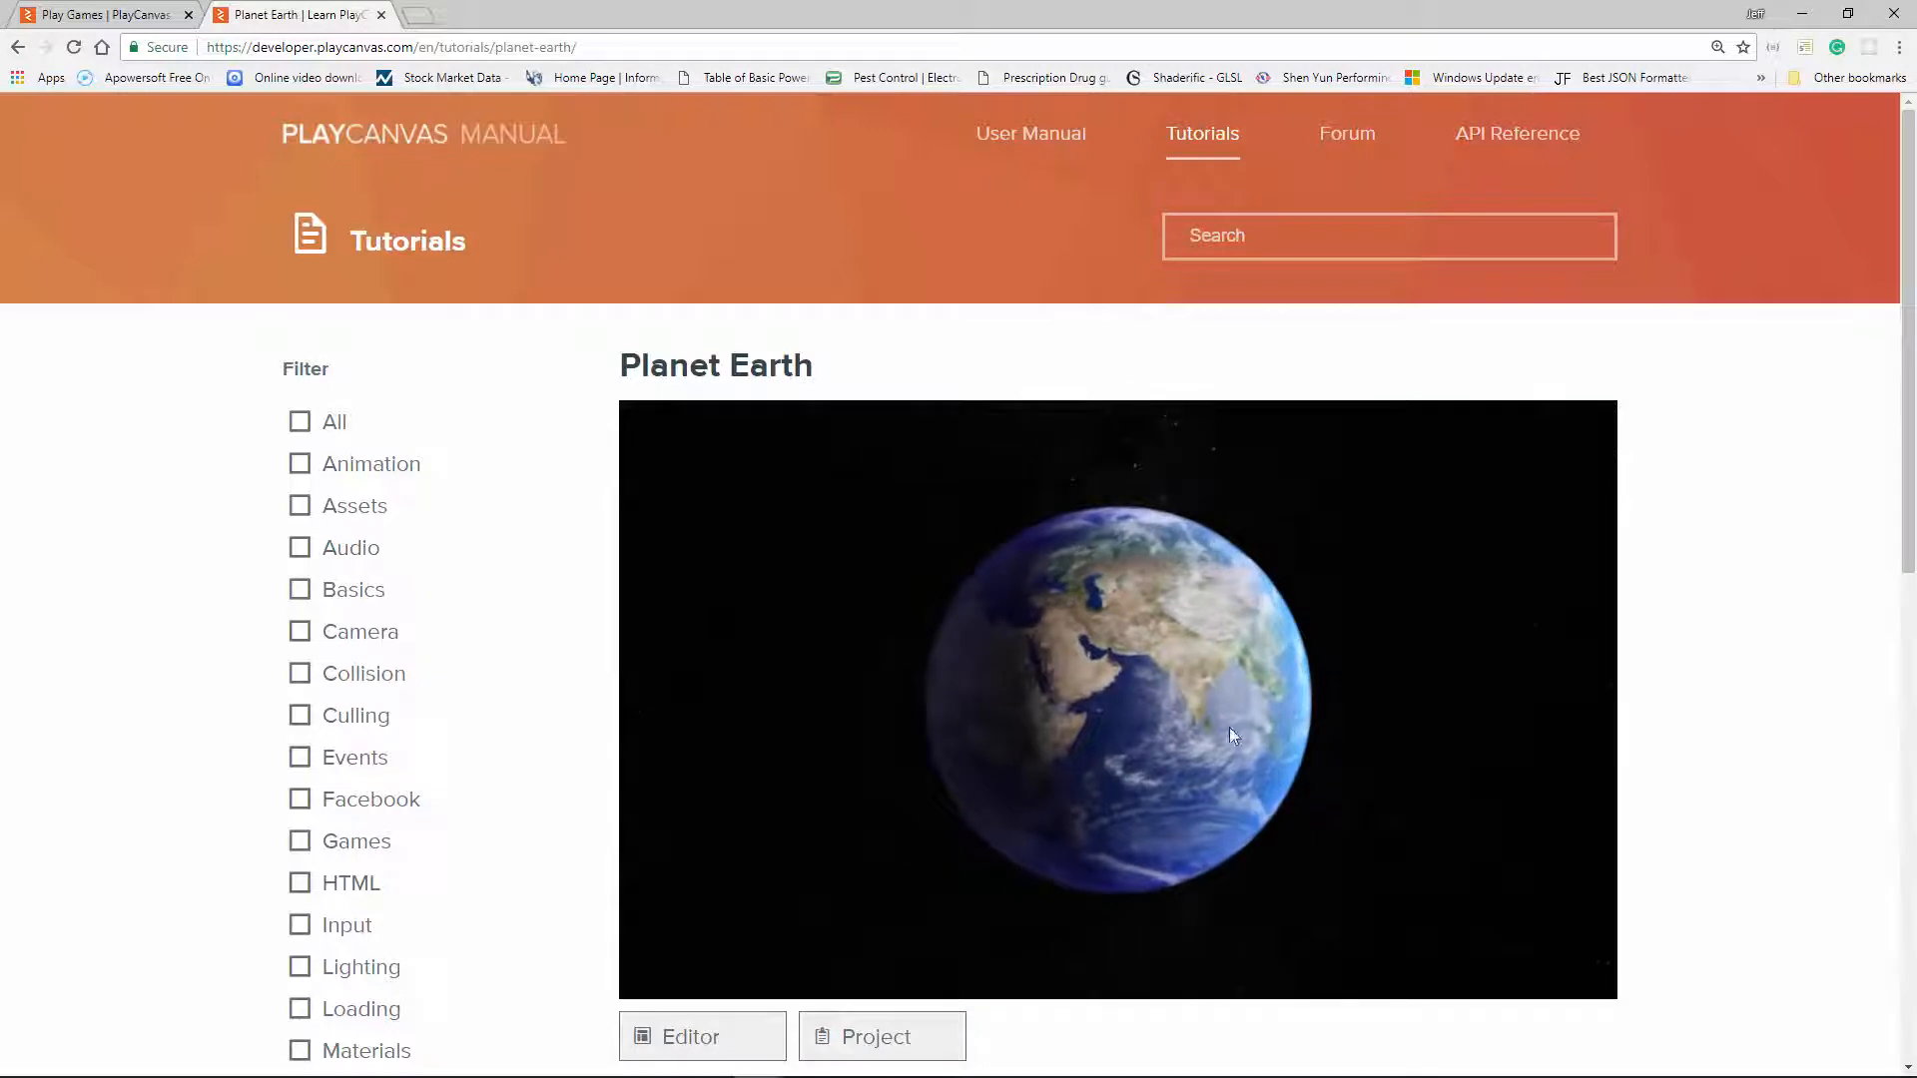
Step: Examine the interactive Planet Earth demo by rotating the globe and inspecting its surface up close and from farther out
scroll(1277, 692, up, 2)
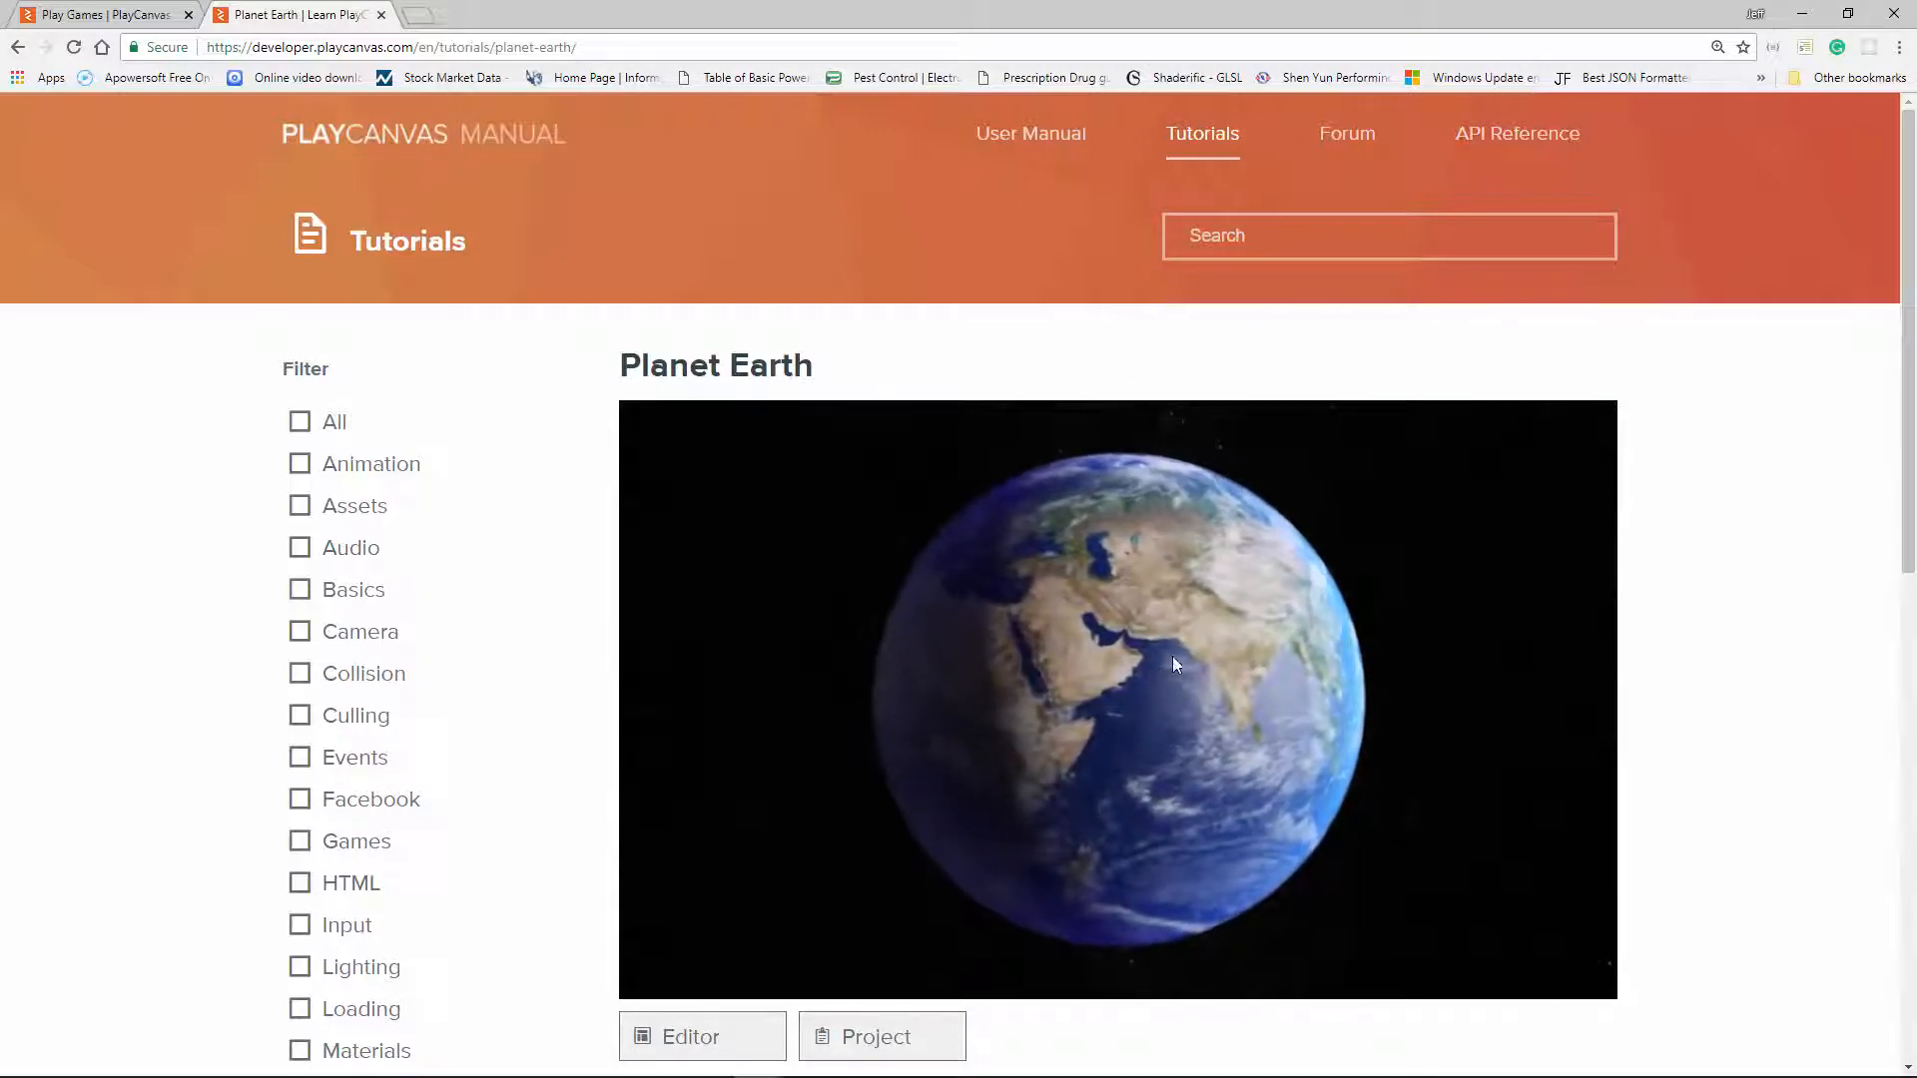
scroll(1160, 668, up, 2)
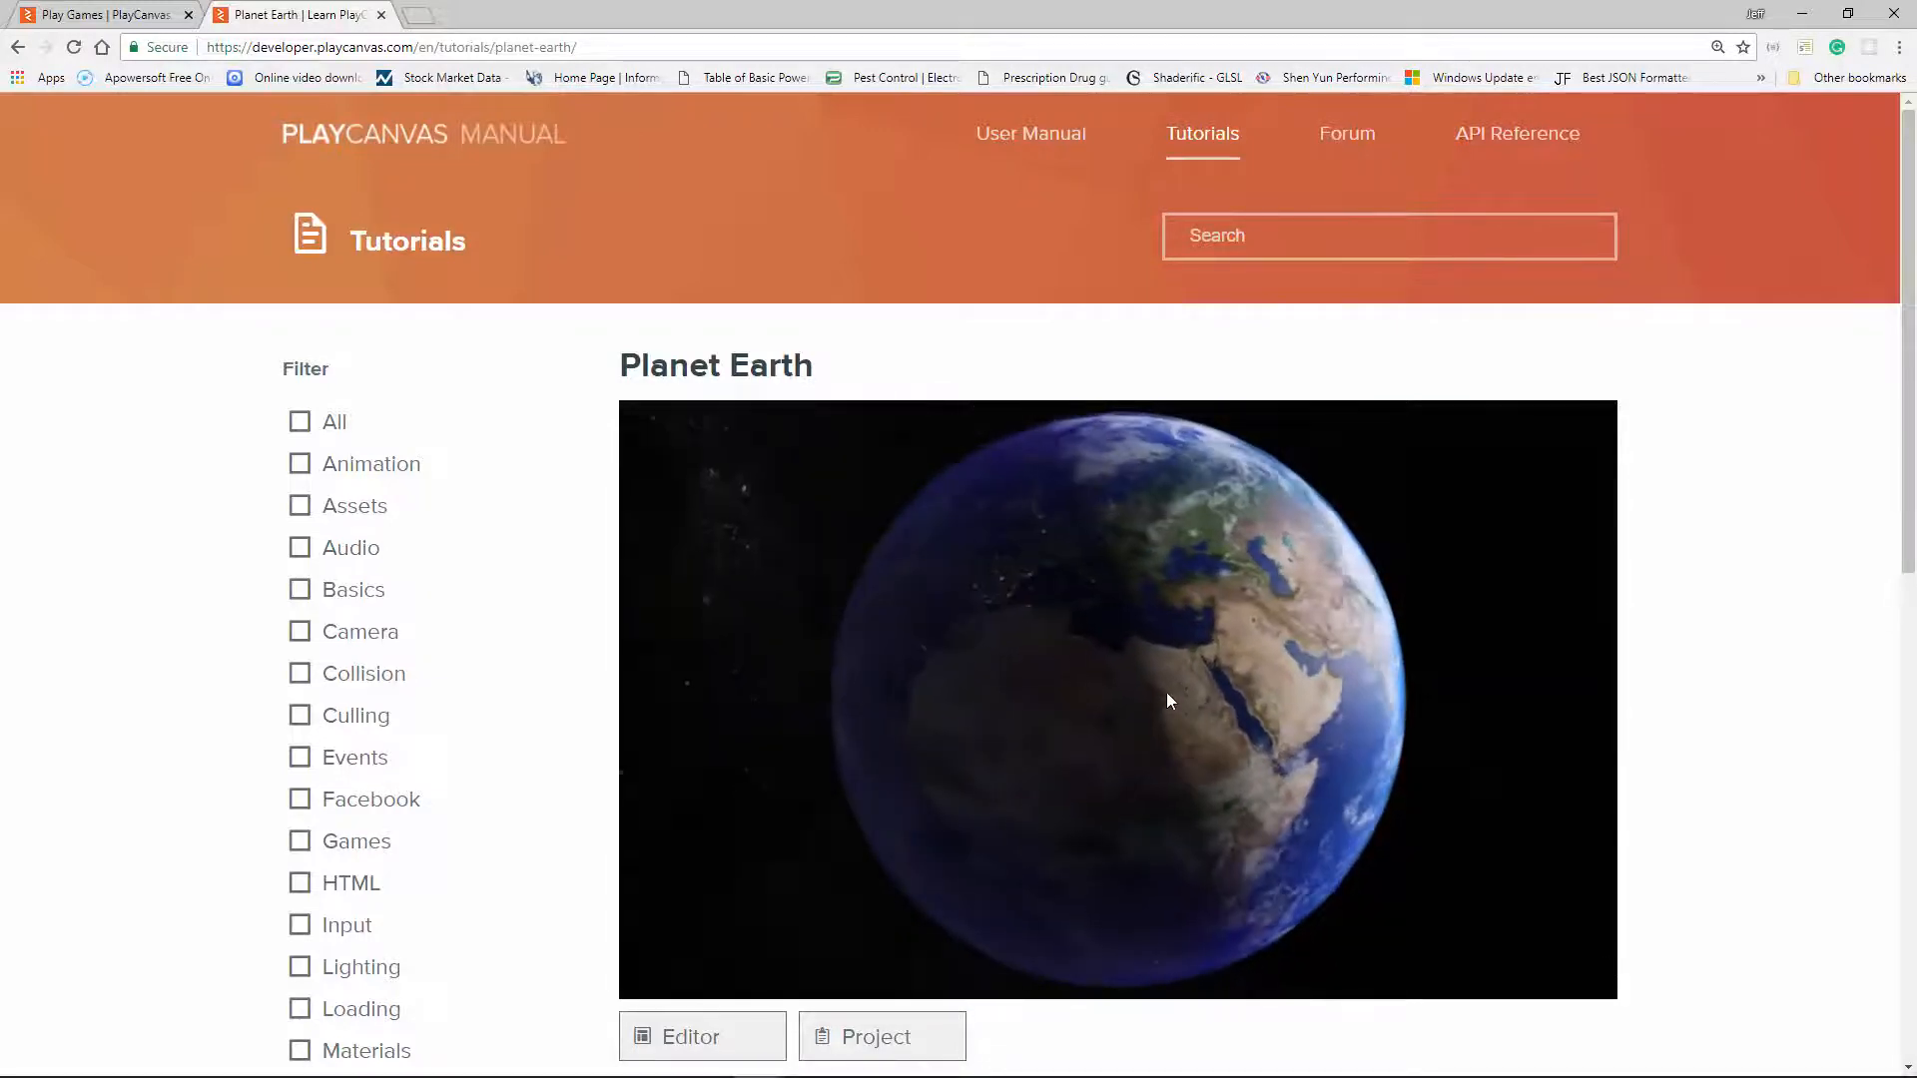
scroll(1177, 686, up, 3)
scroll(1177, 687, down, 5)
drag(1326, 716, 1086, 668)
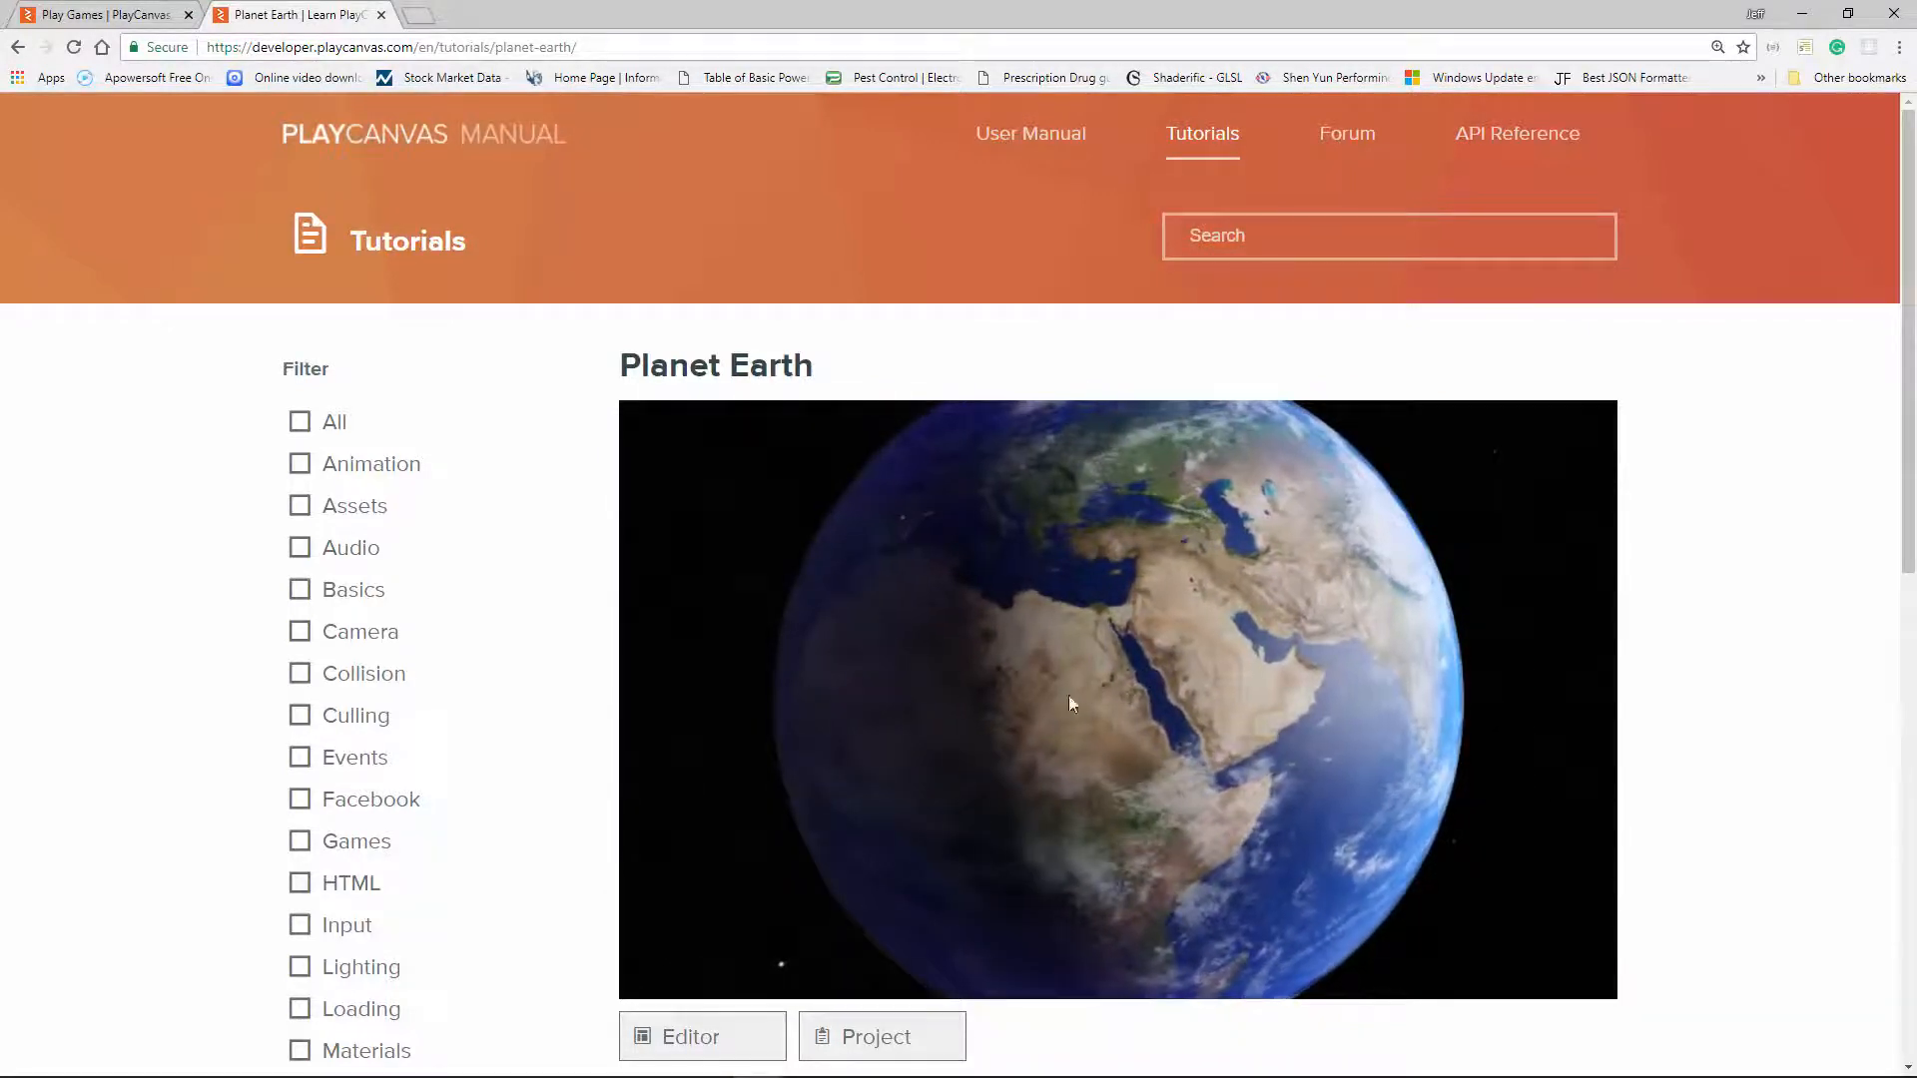
drag(1110, 695, 1000, 669)
drag(1176, 615, 1194, 674)
scroll(1192, 669, up, 4)
scroll(1190, 651, up, 5)
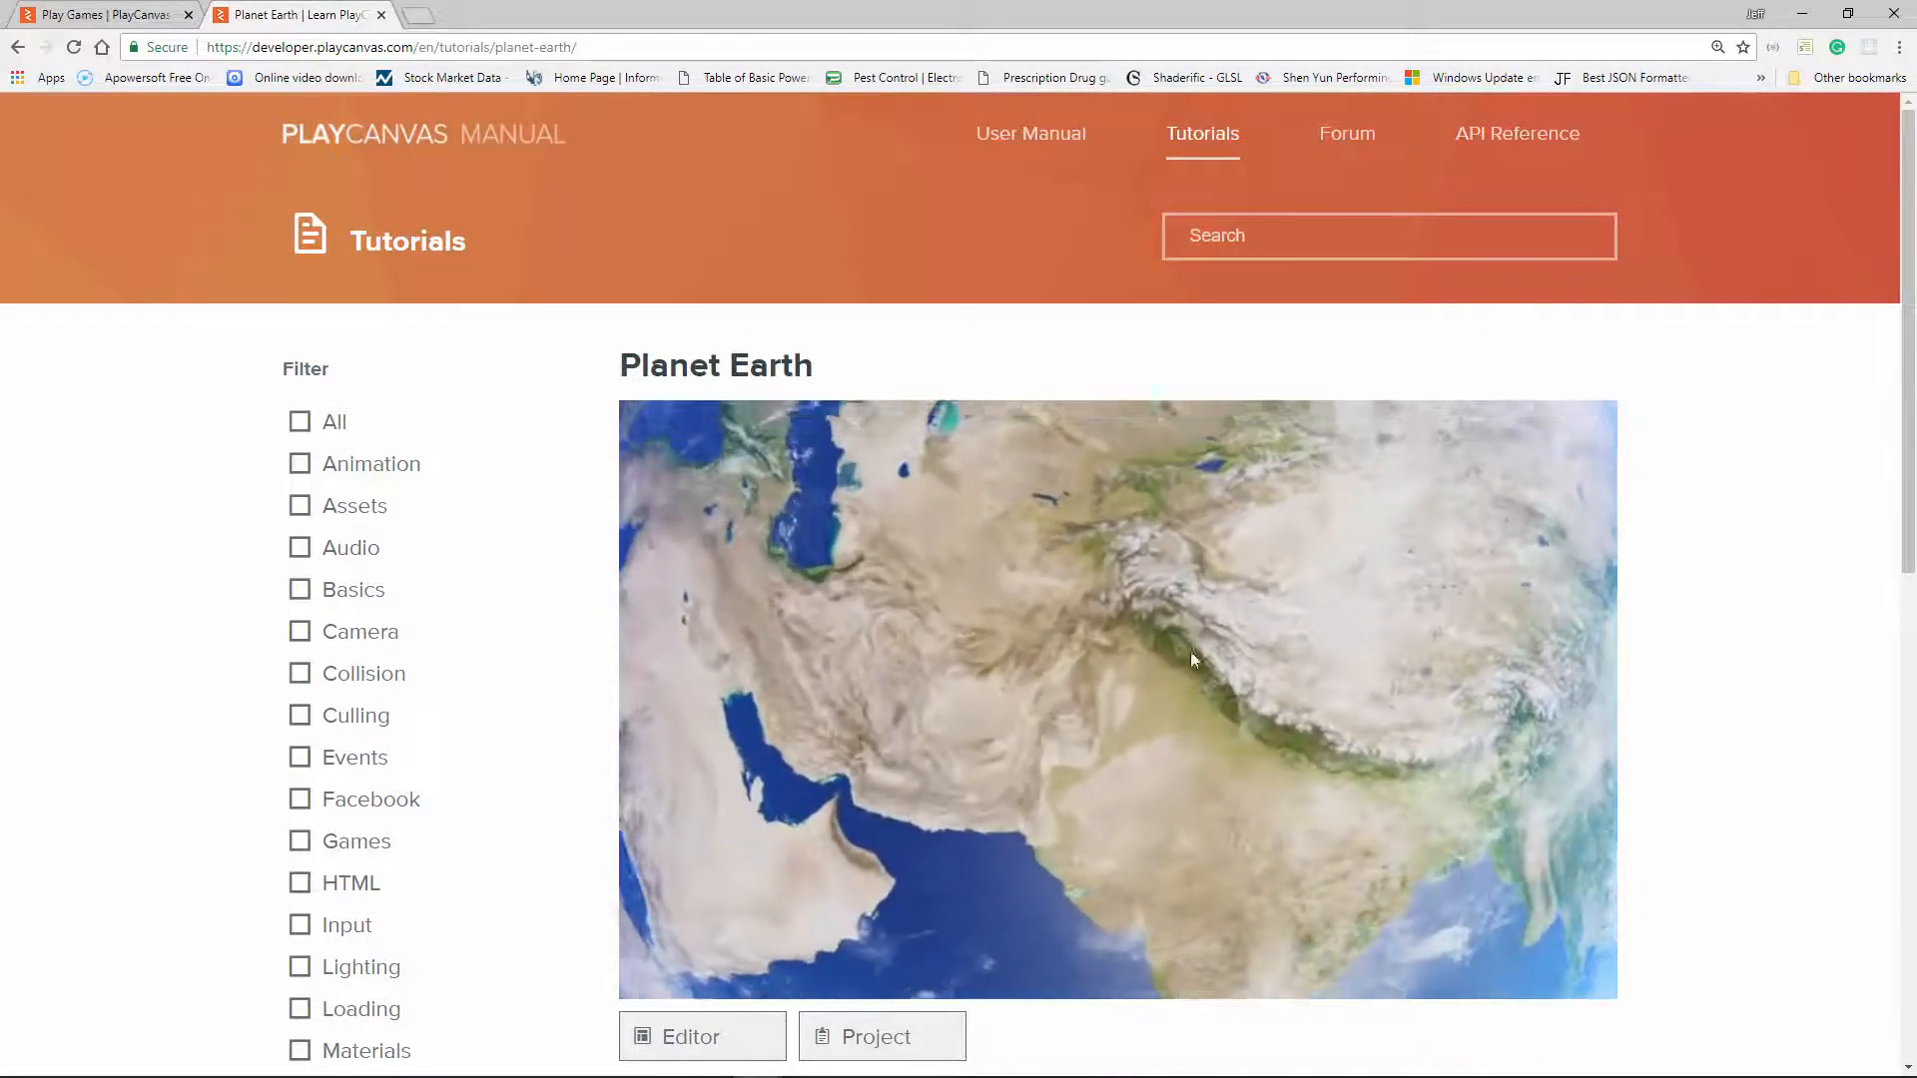
scroll(1188, 649, down, 5)
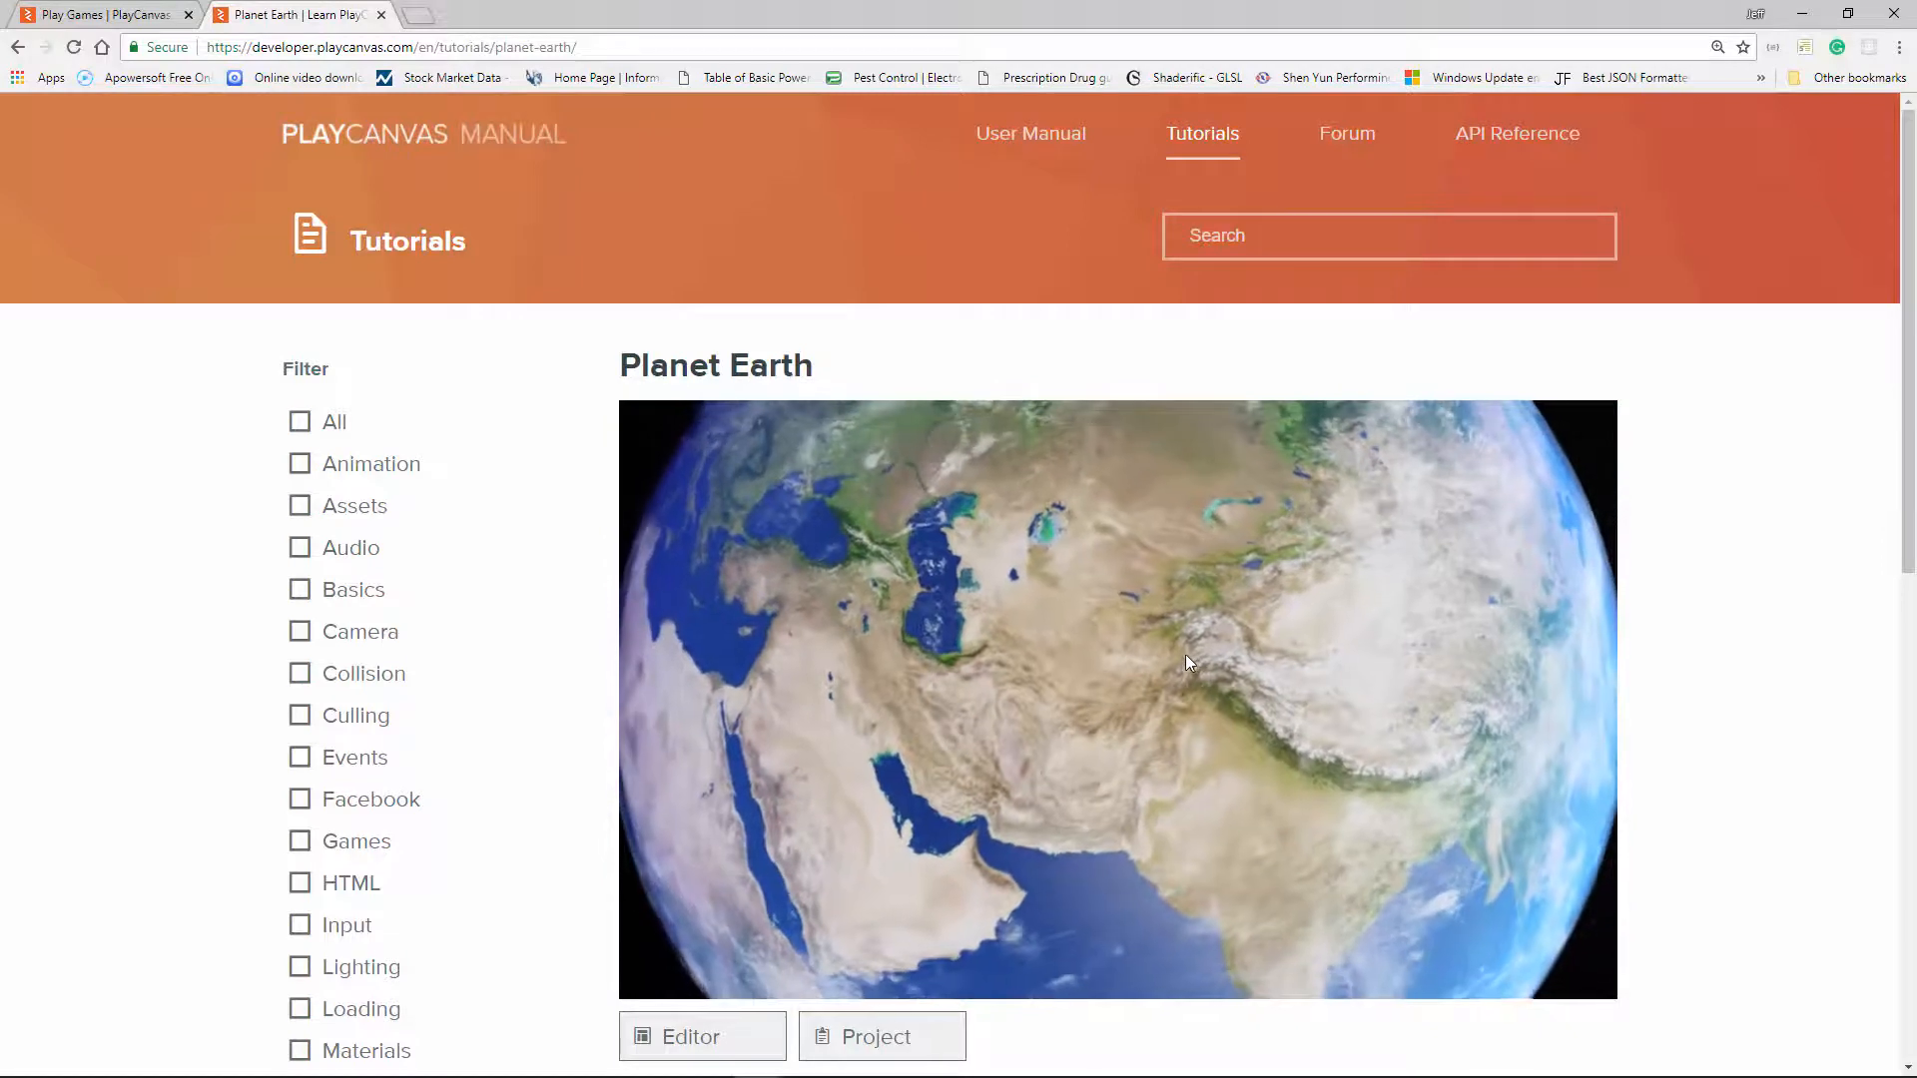
scroll(1188, 648, up, 2)
scroll(1188, 648, up, 3)
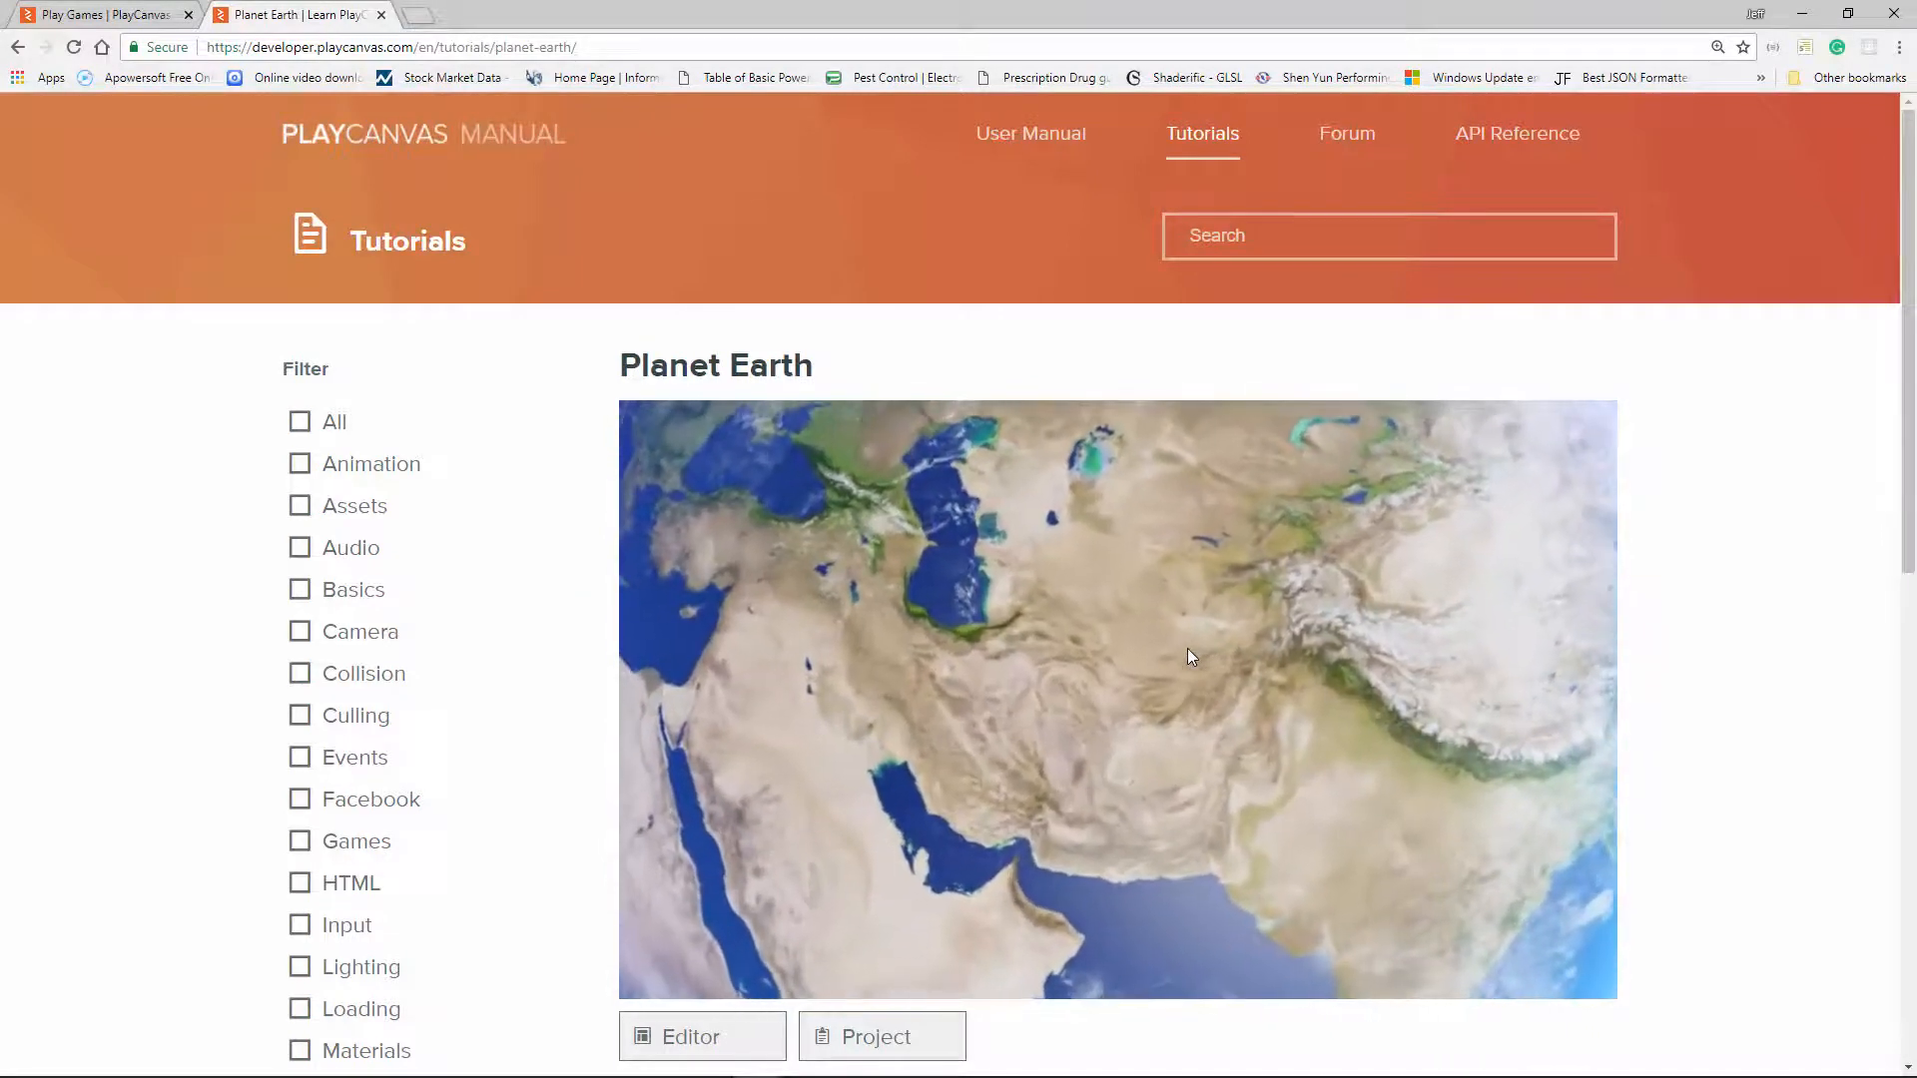
scroll(1188, 649, down, 2)
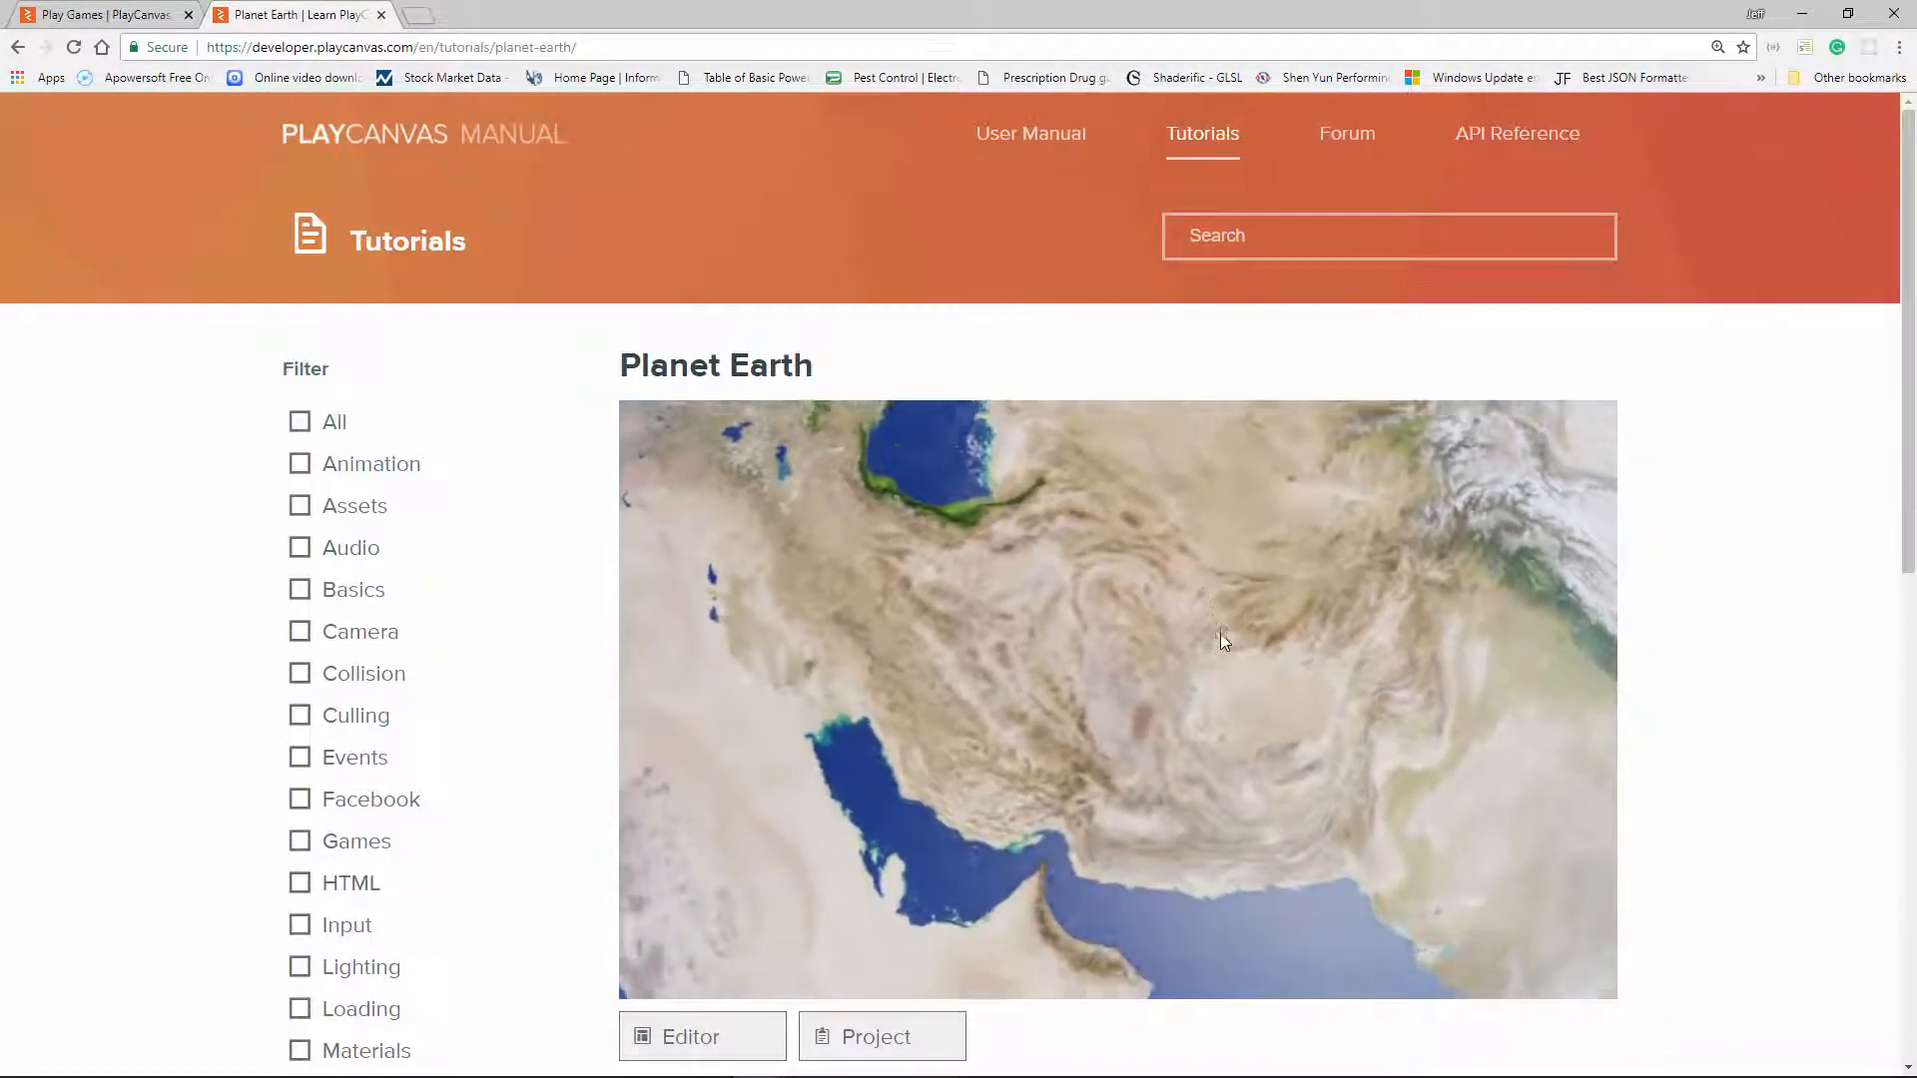
Step: Open the Planet Earth project page from the tutorial and launch the project's full-page demo
scroll(1225, 625, down, 4)
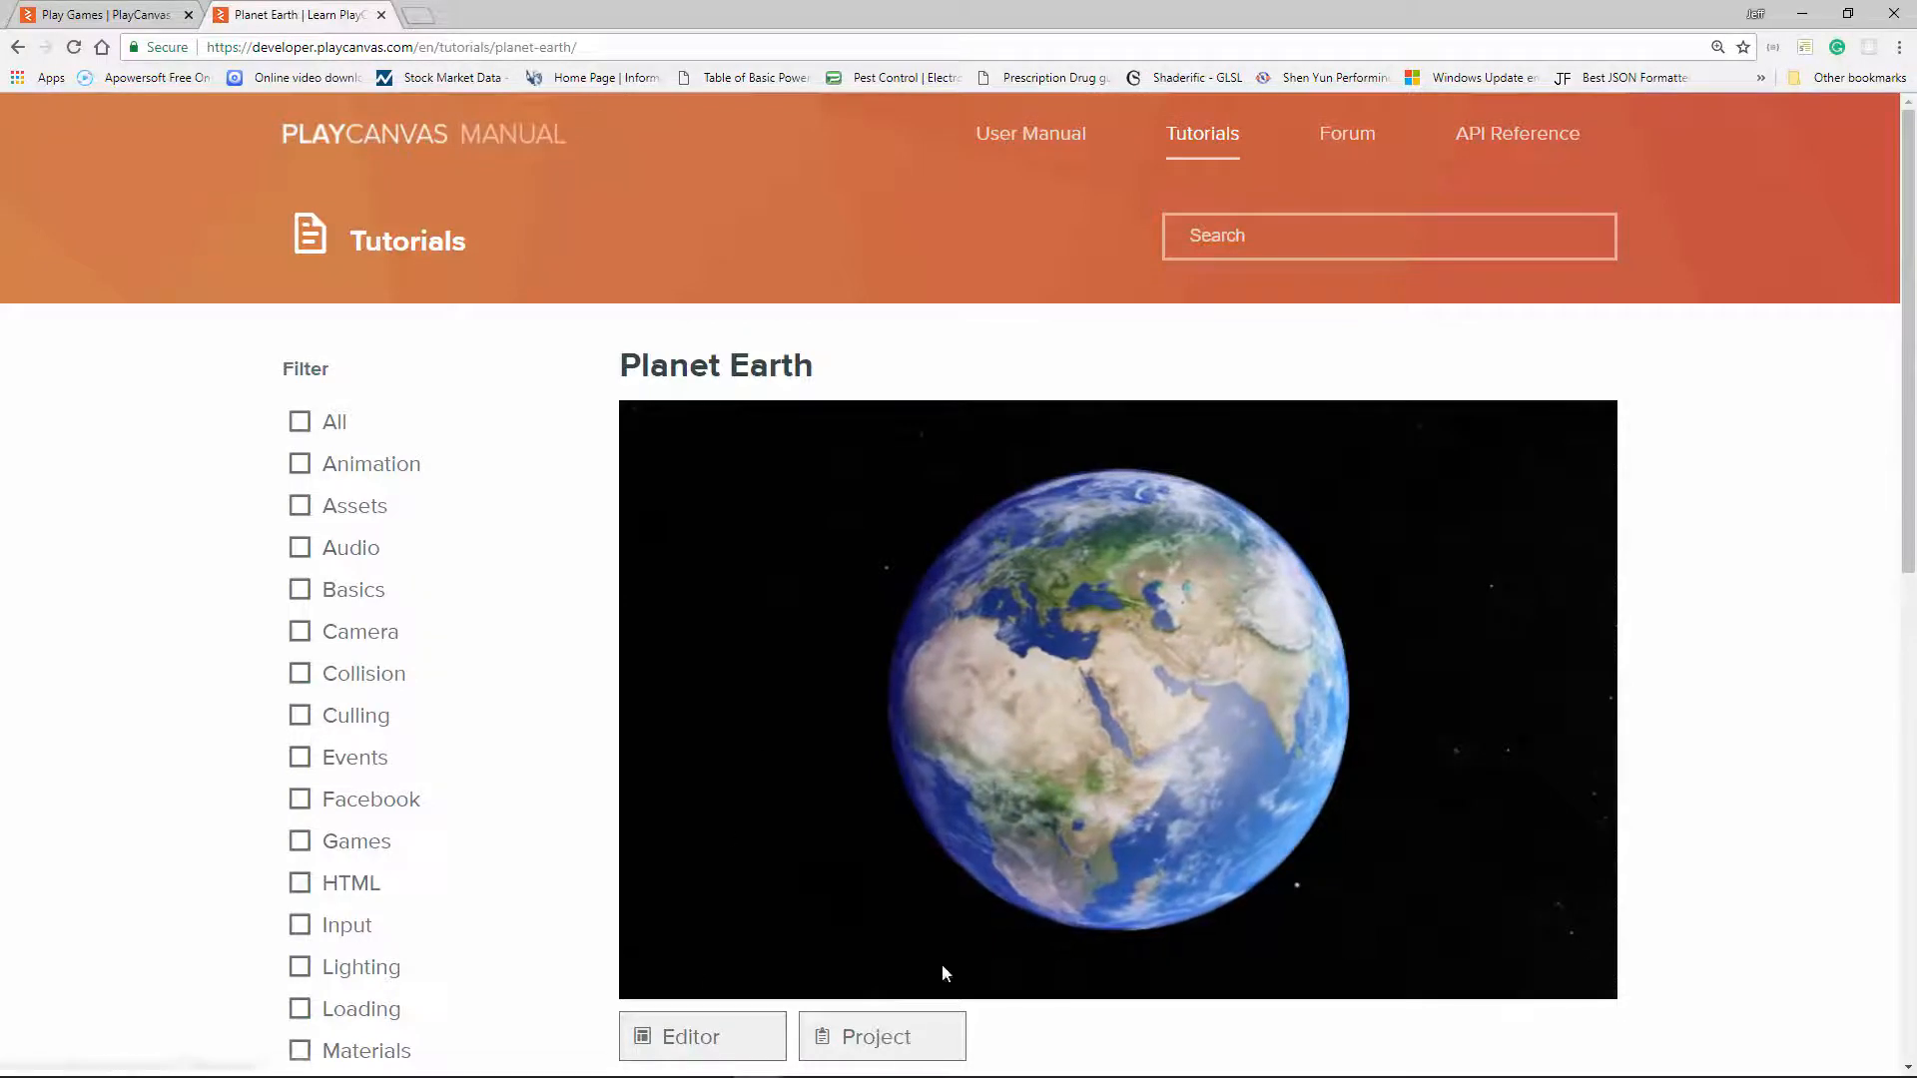
scroll(1008, 812, down, 3)
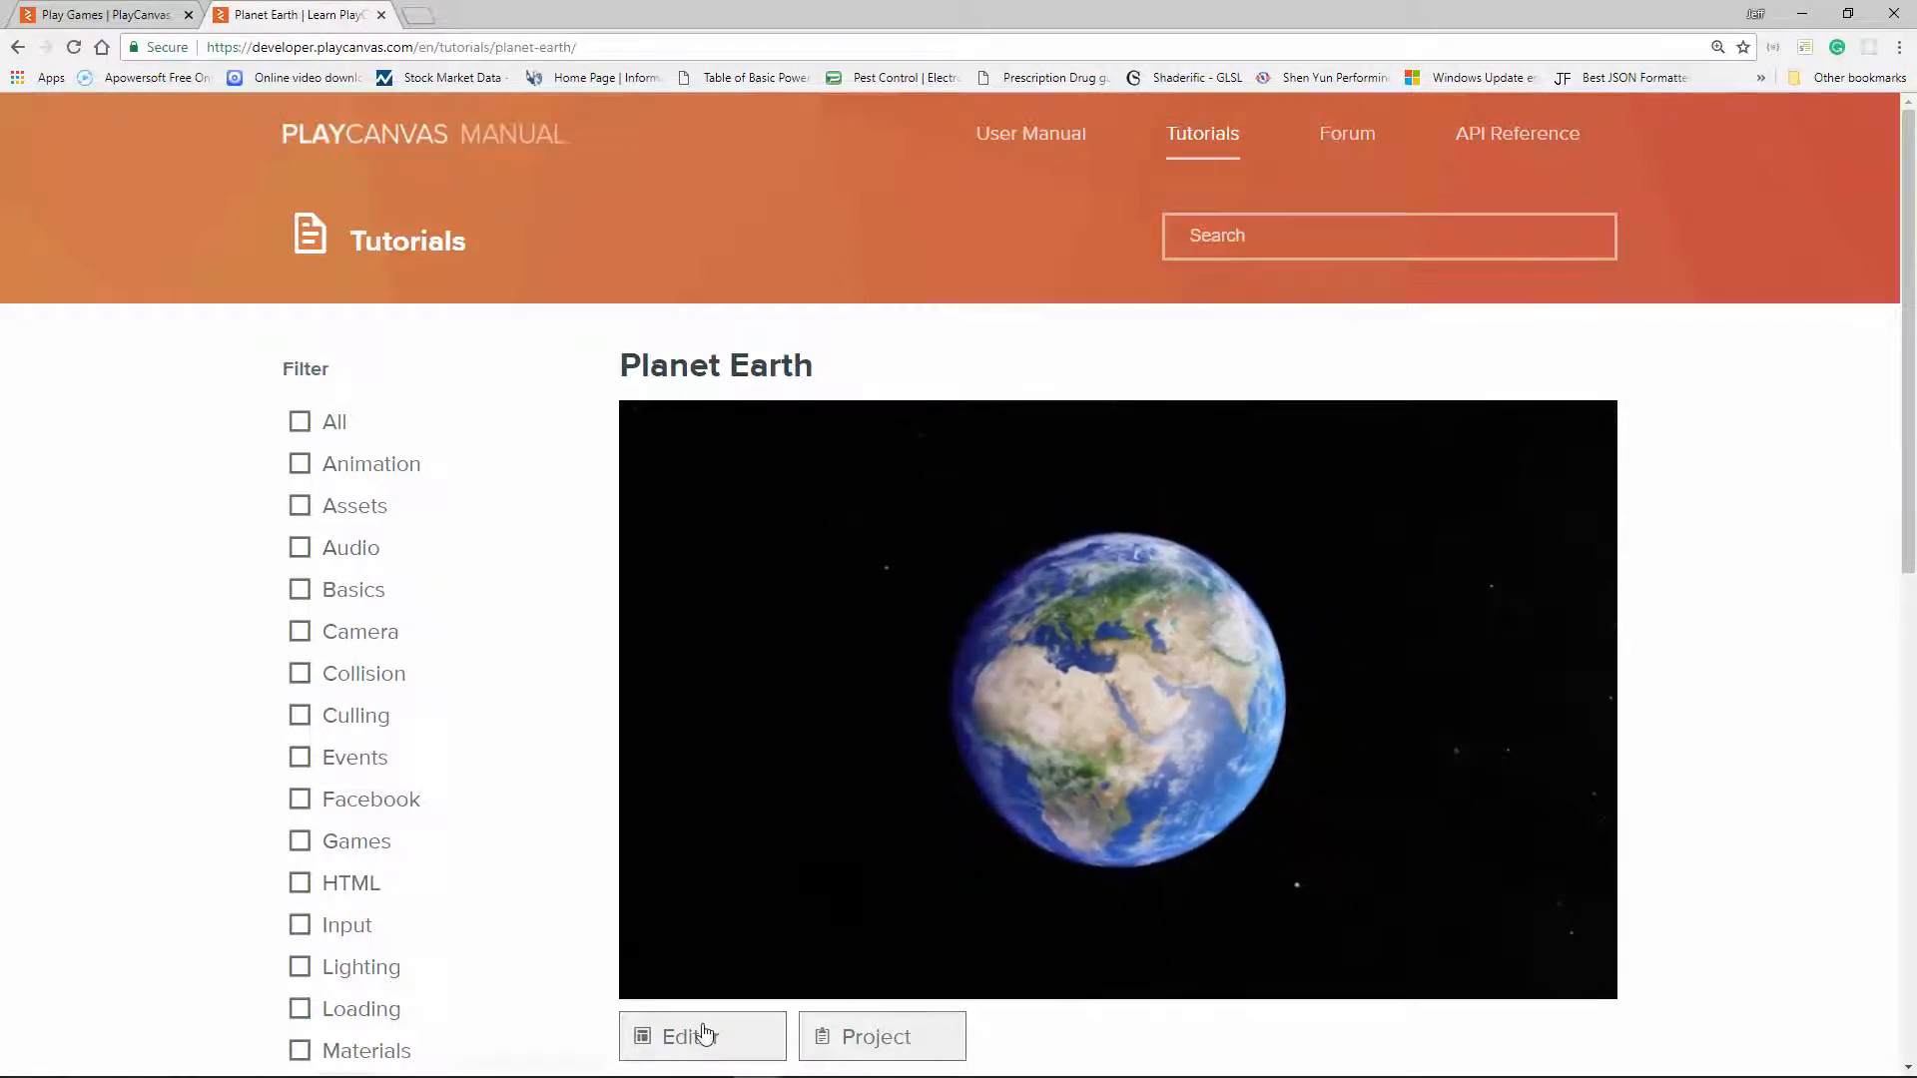
click(886, 1044)
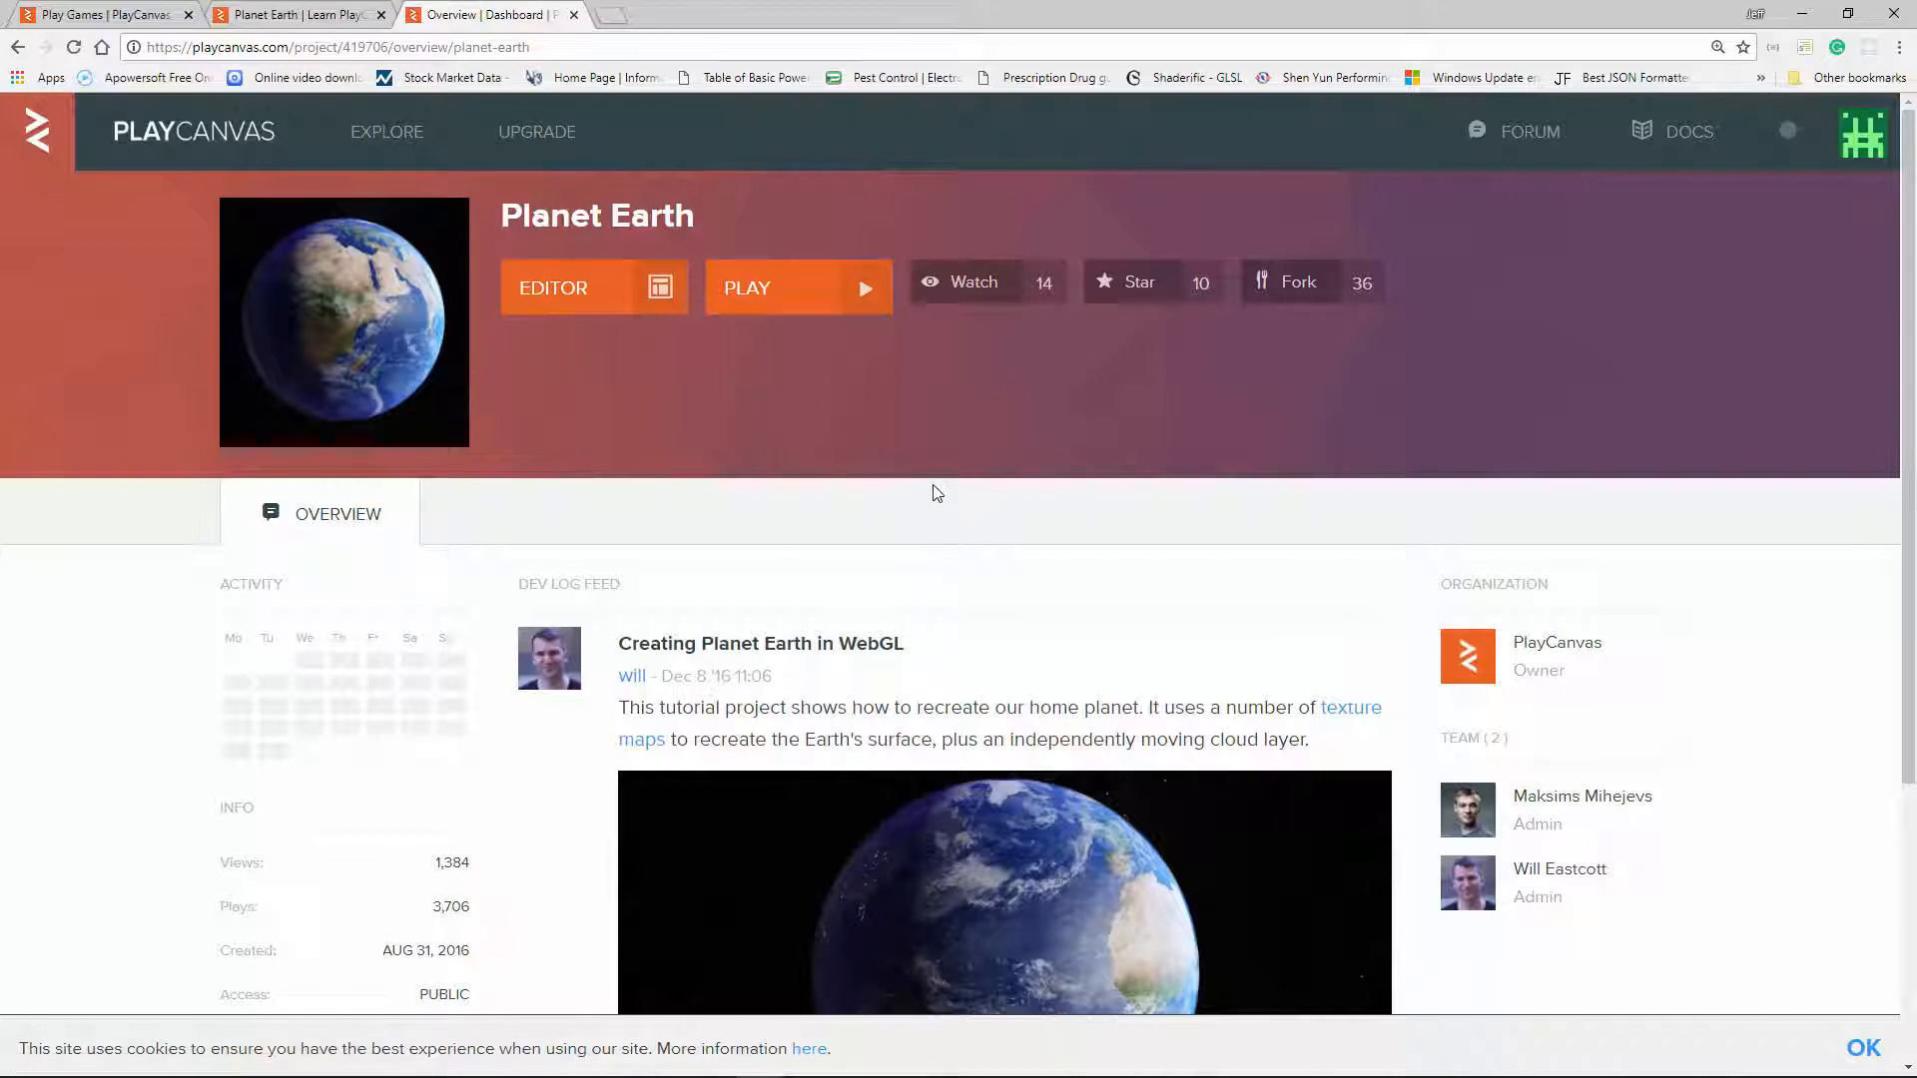
click(873, 289)
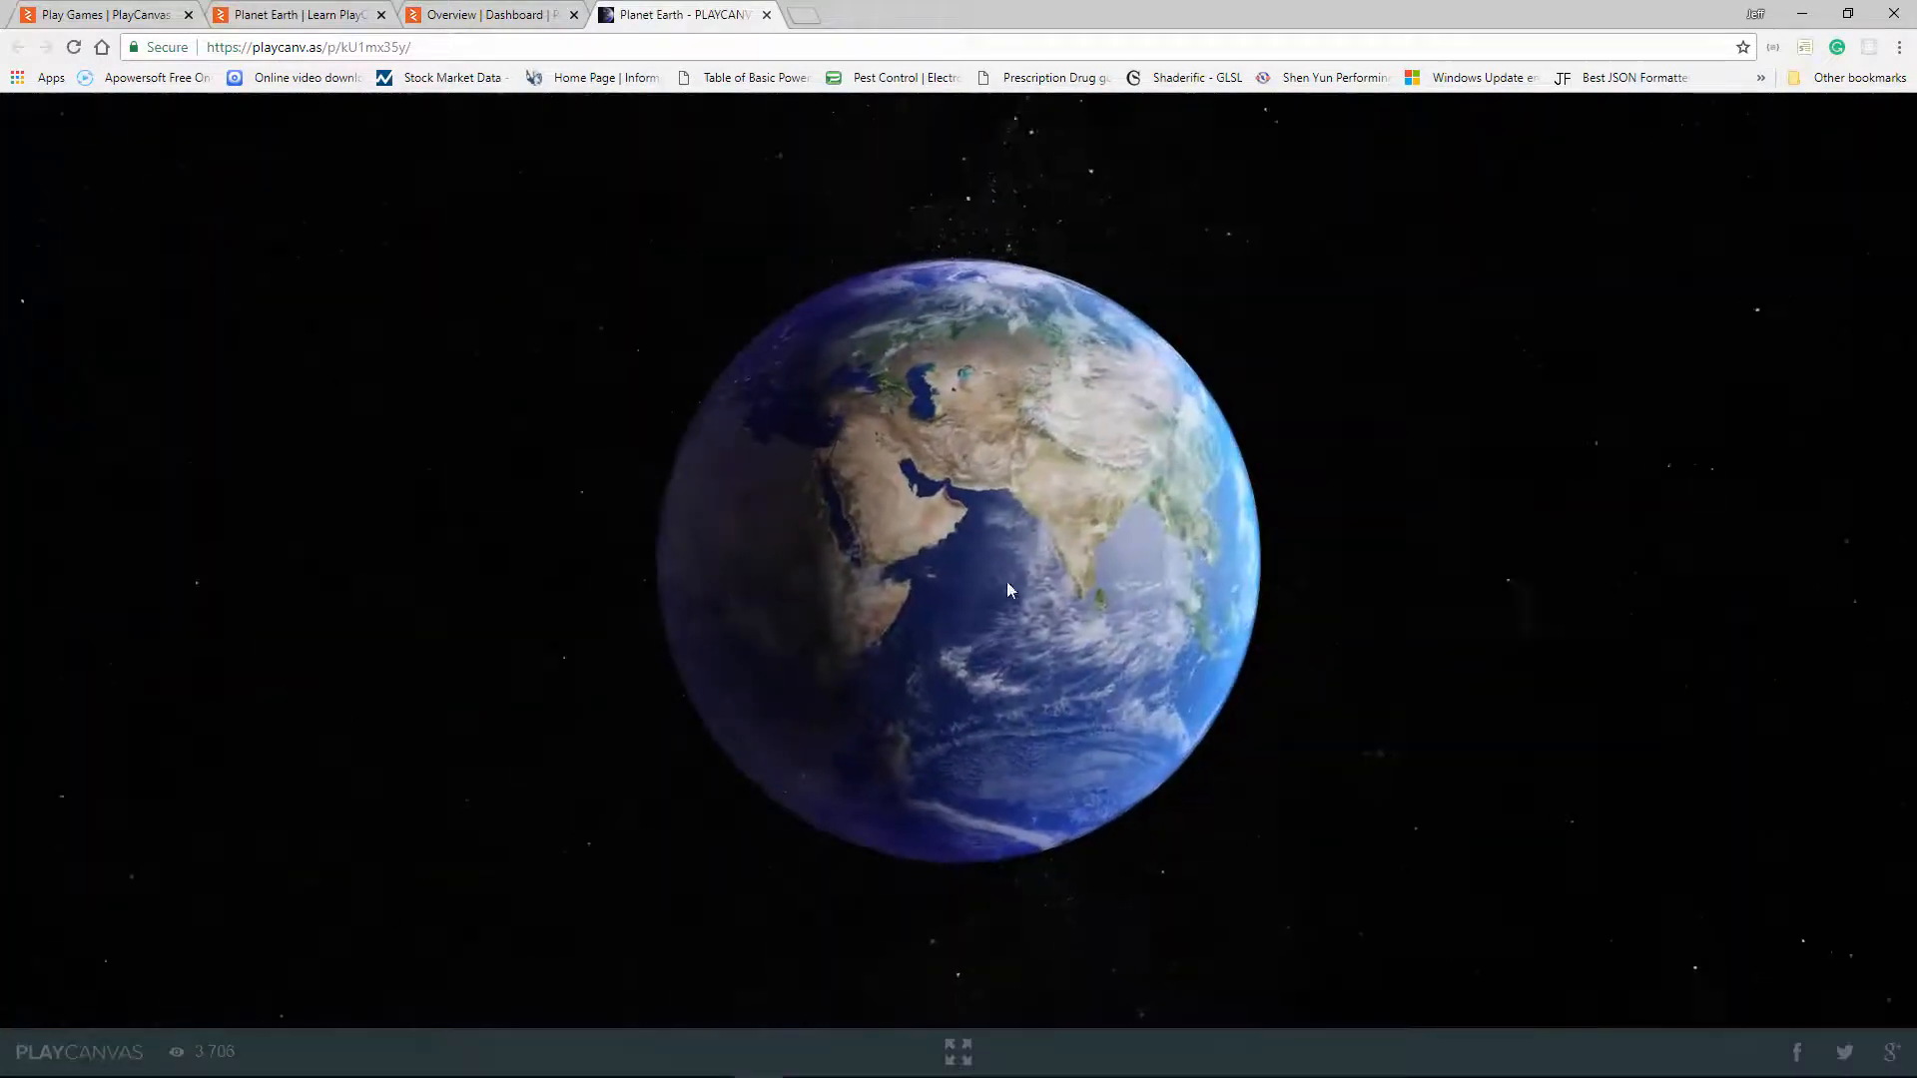
Step: Examine the full-page Planet Earth demo up close and from afar, rotating between the globe's day side and the night side's city lights
scroll(1027, 583, up, 3)
drag(912, 624, 1072, 633)
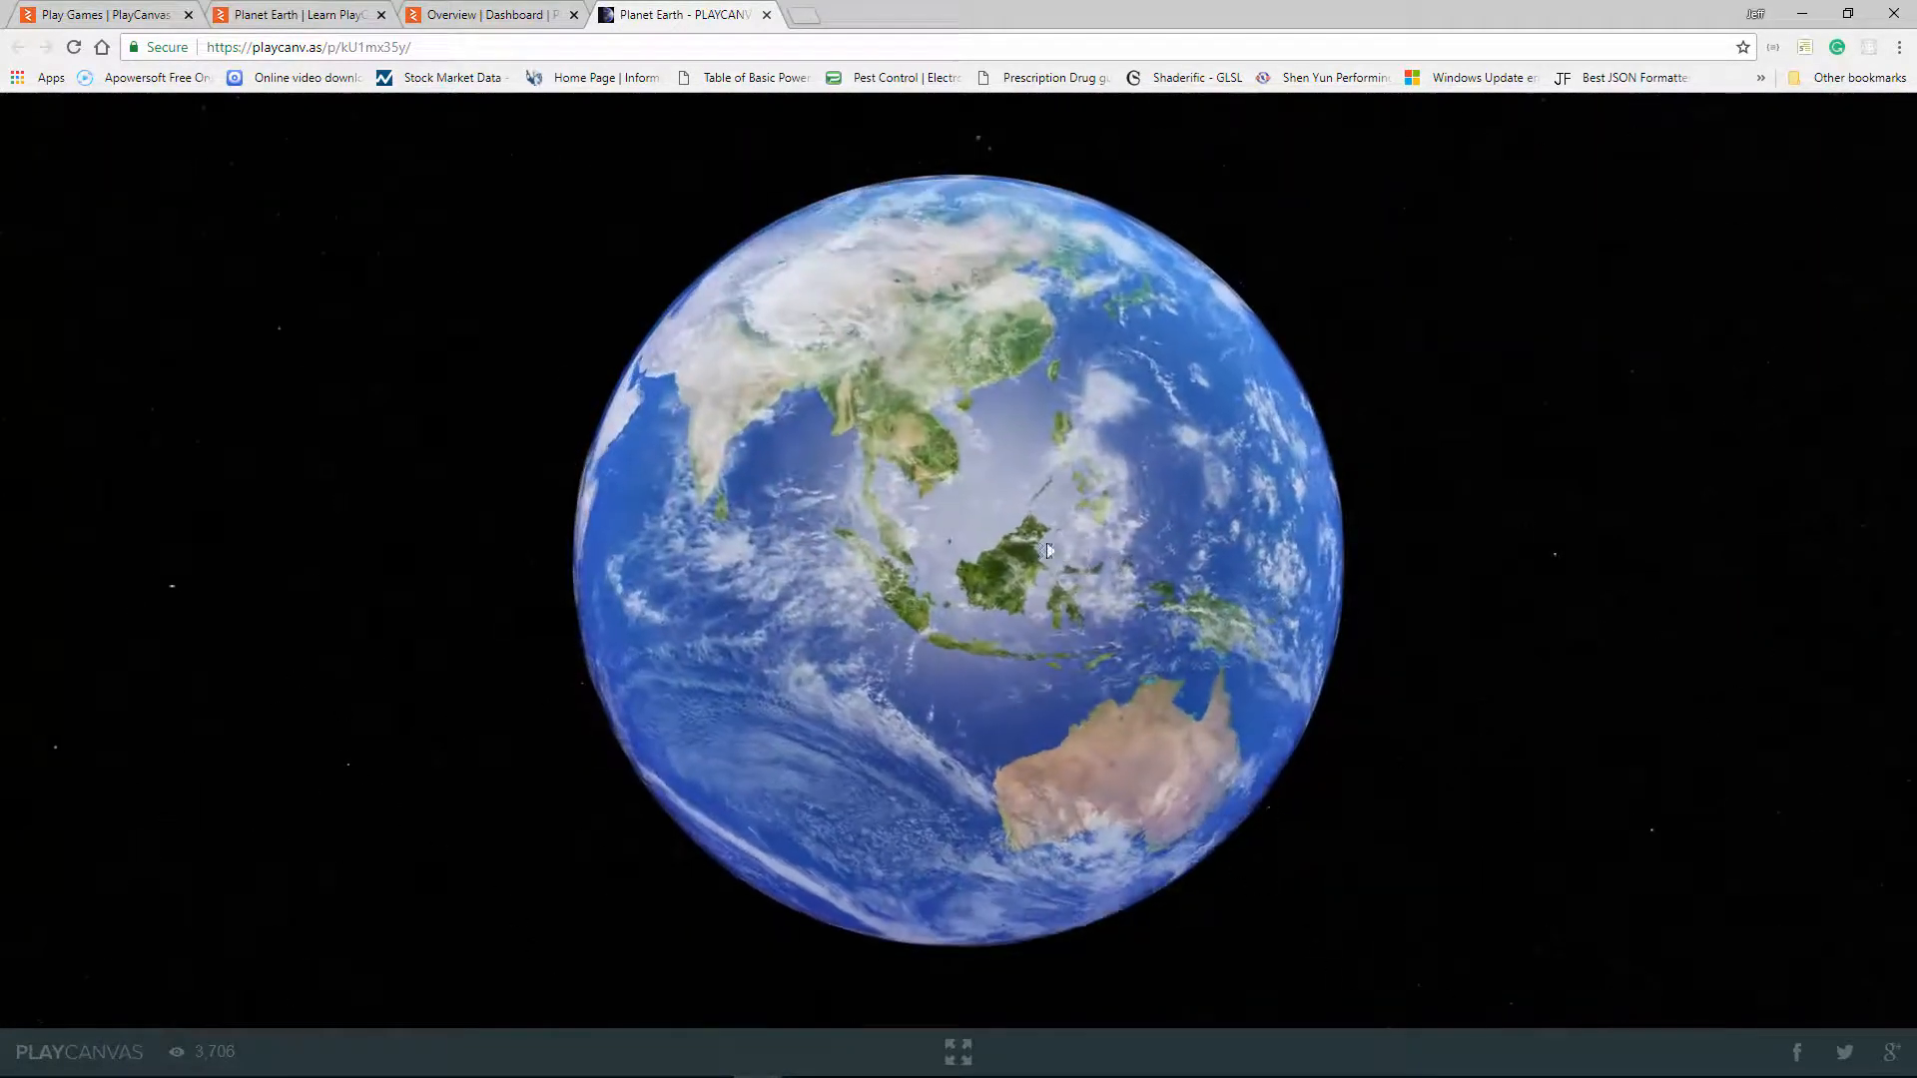
scroll(1046, 550, up, 3)
drag(900, 523, 921, 542)
scroll(1022, 561, up, 2)
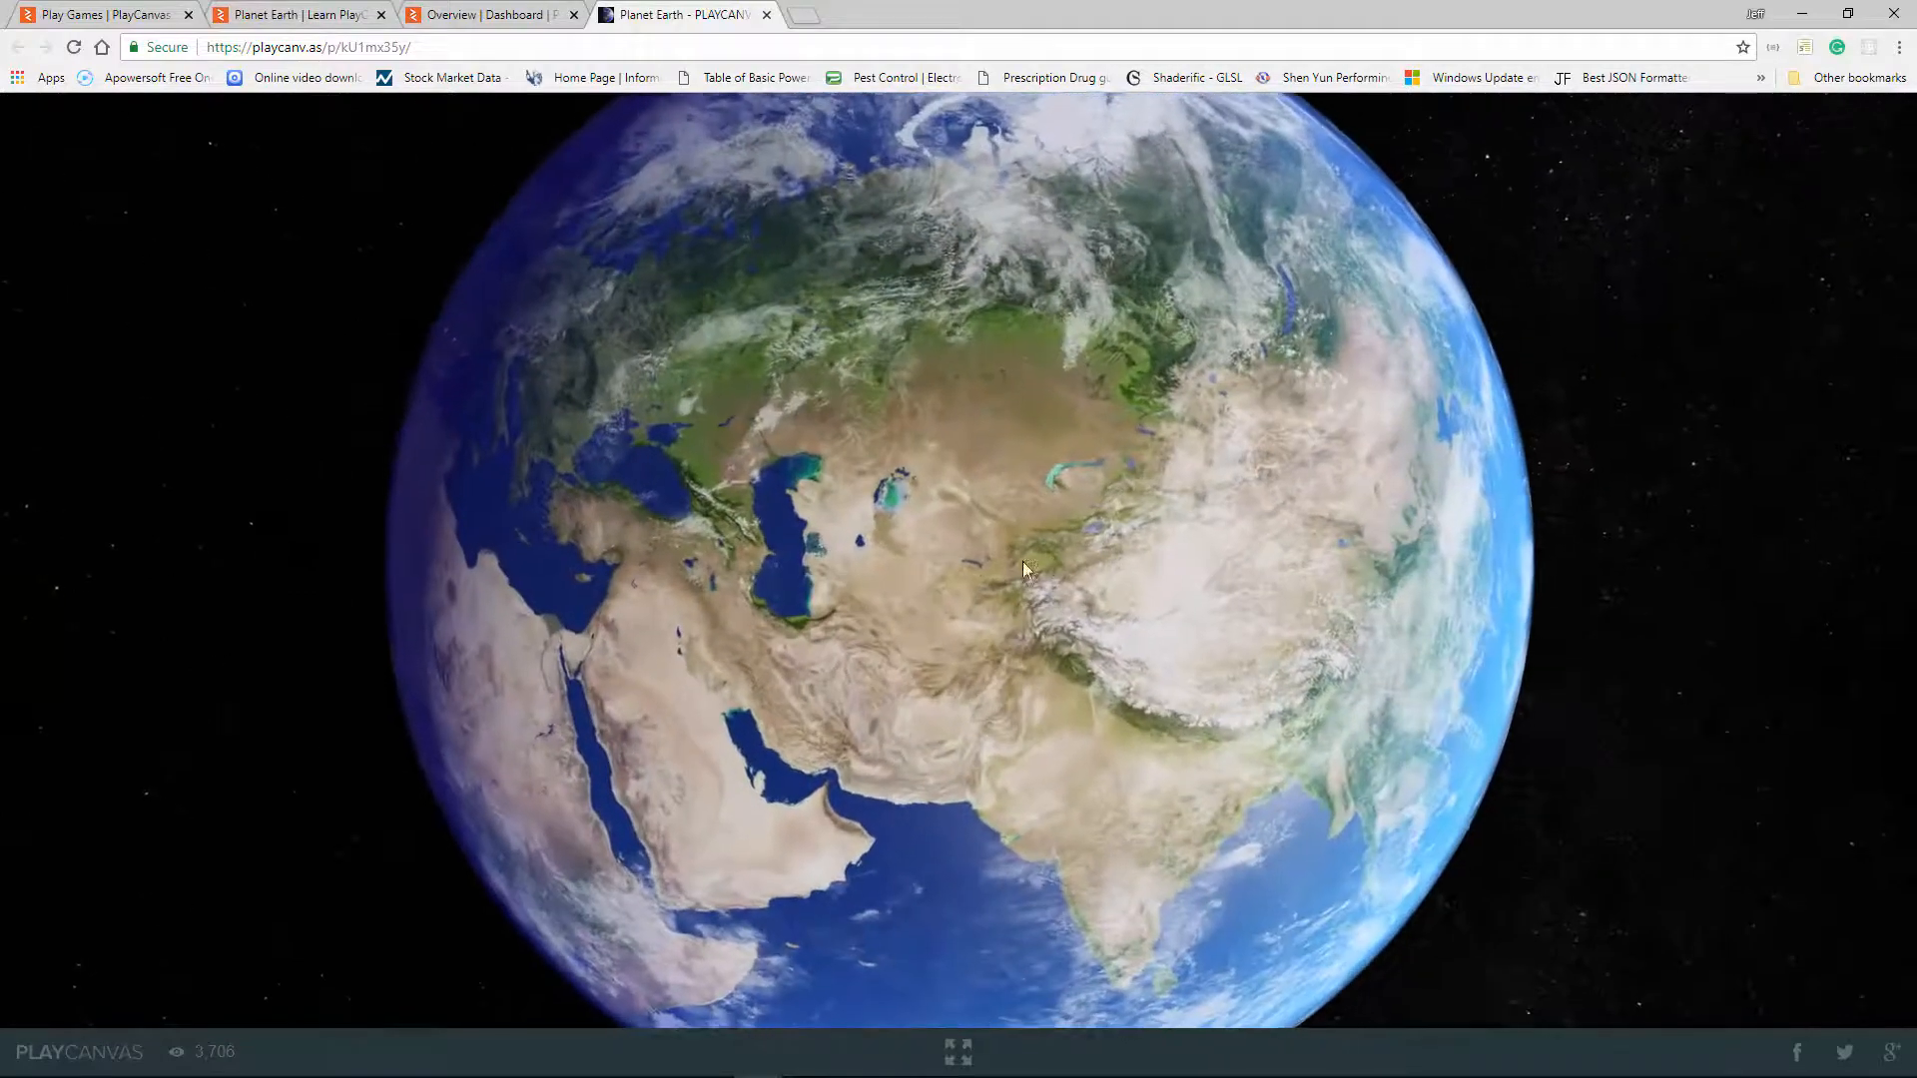
scroll(1038, 565, up, 5)
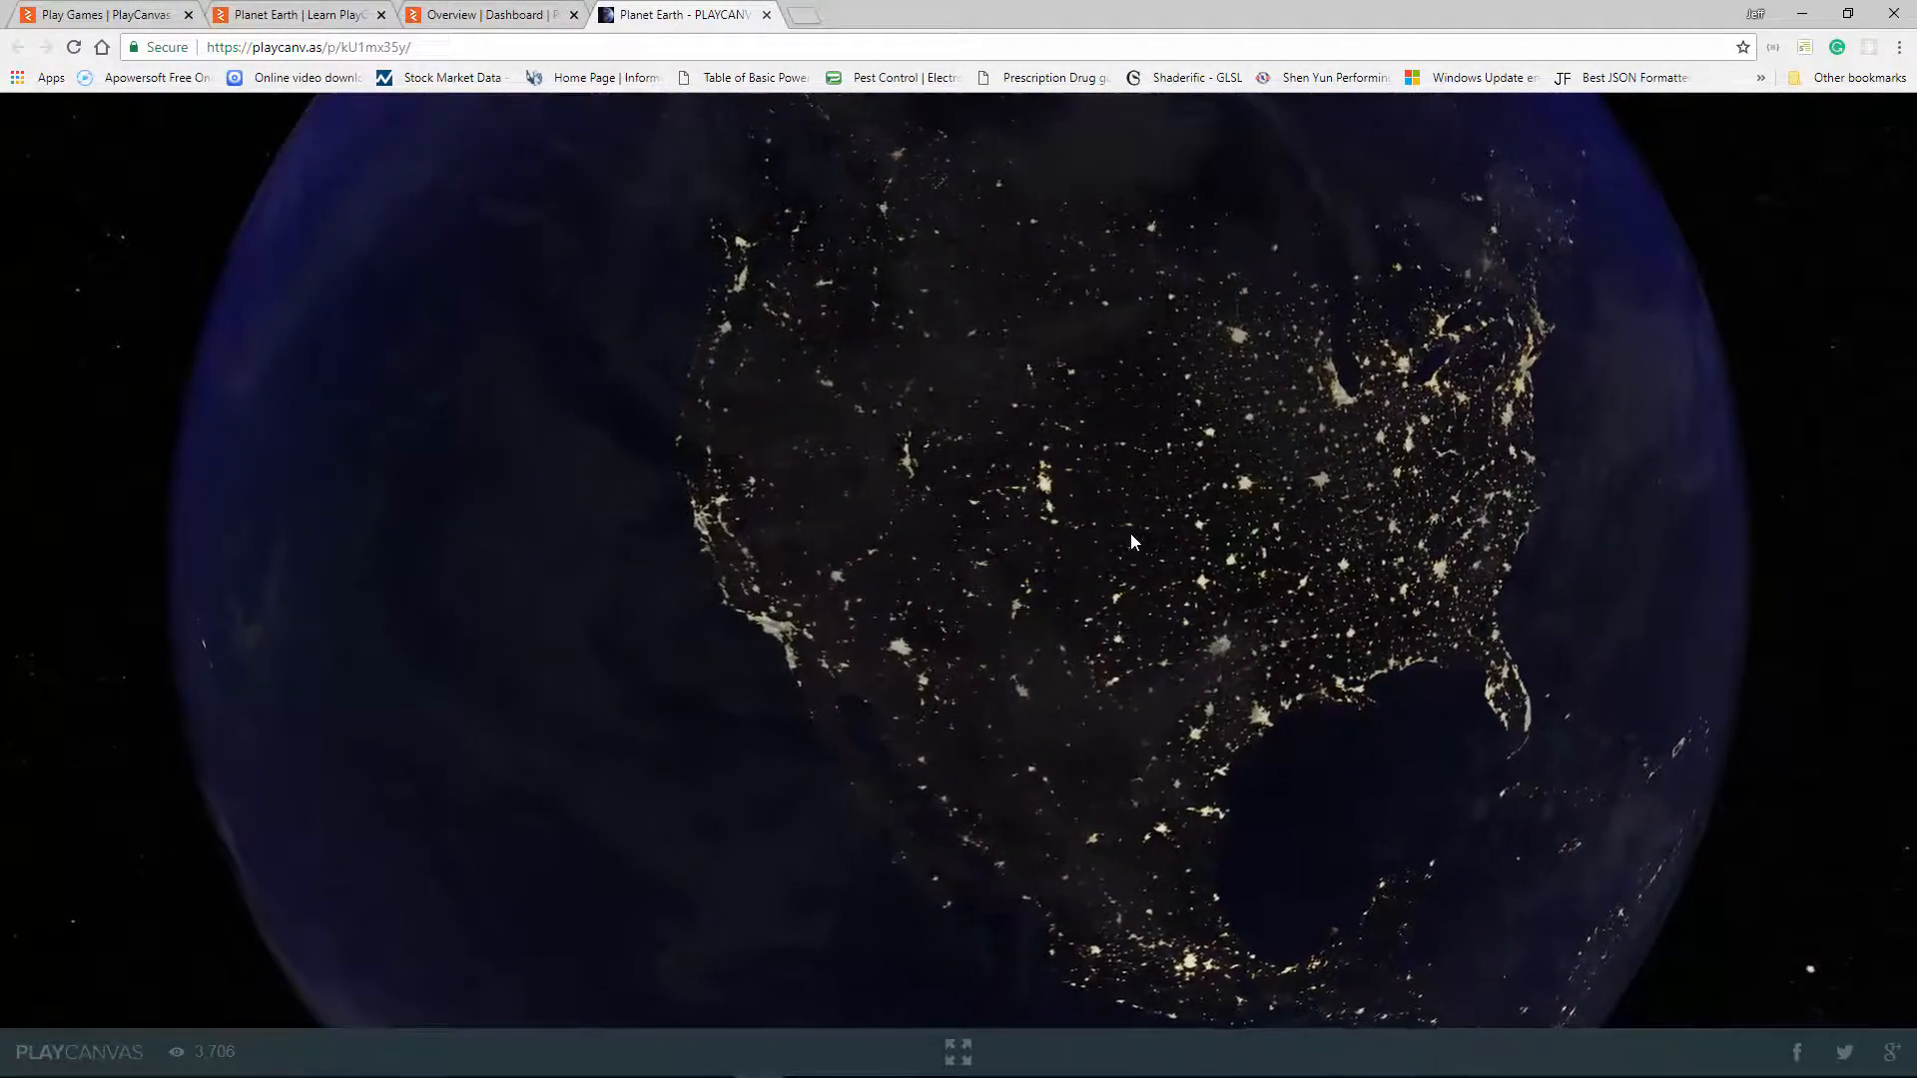
scroll(1131, 529, up, 6)
scroll(1149, 530, down, 5)
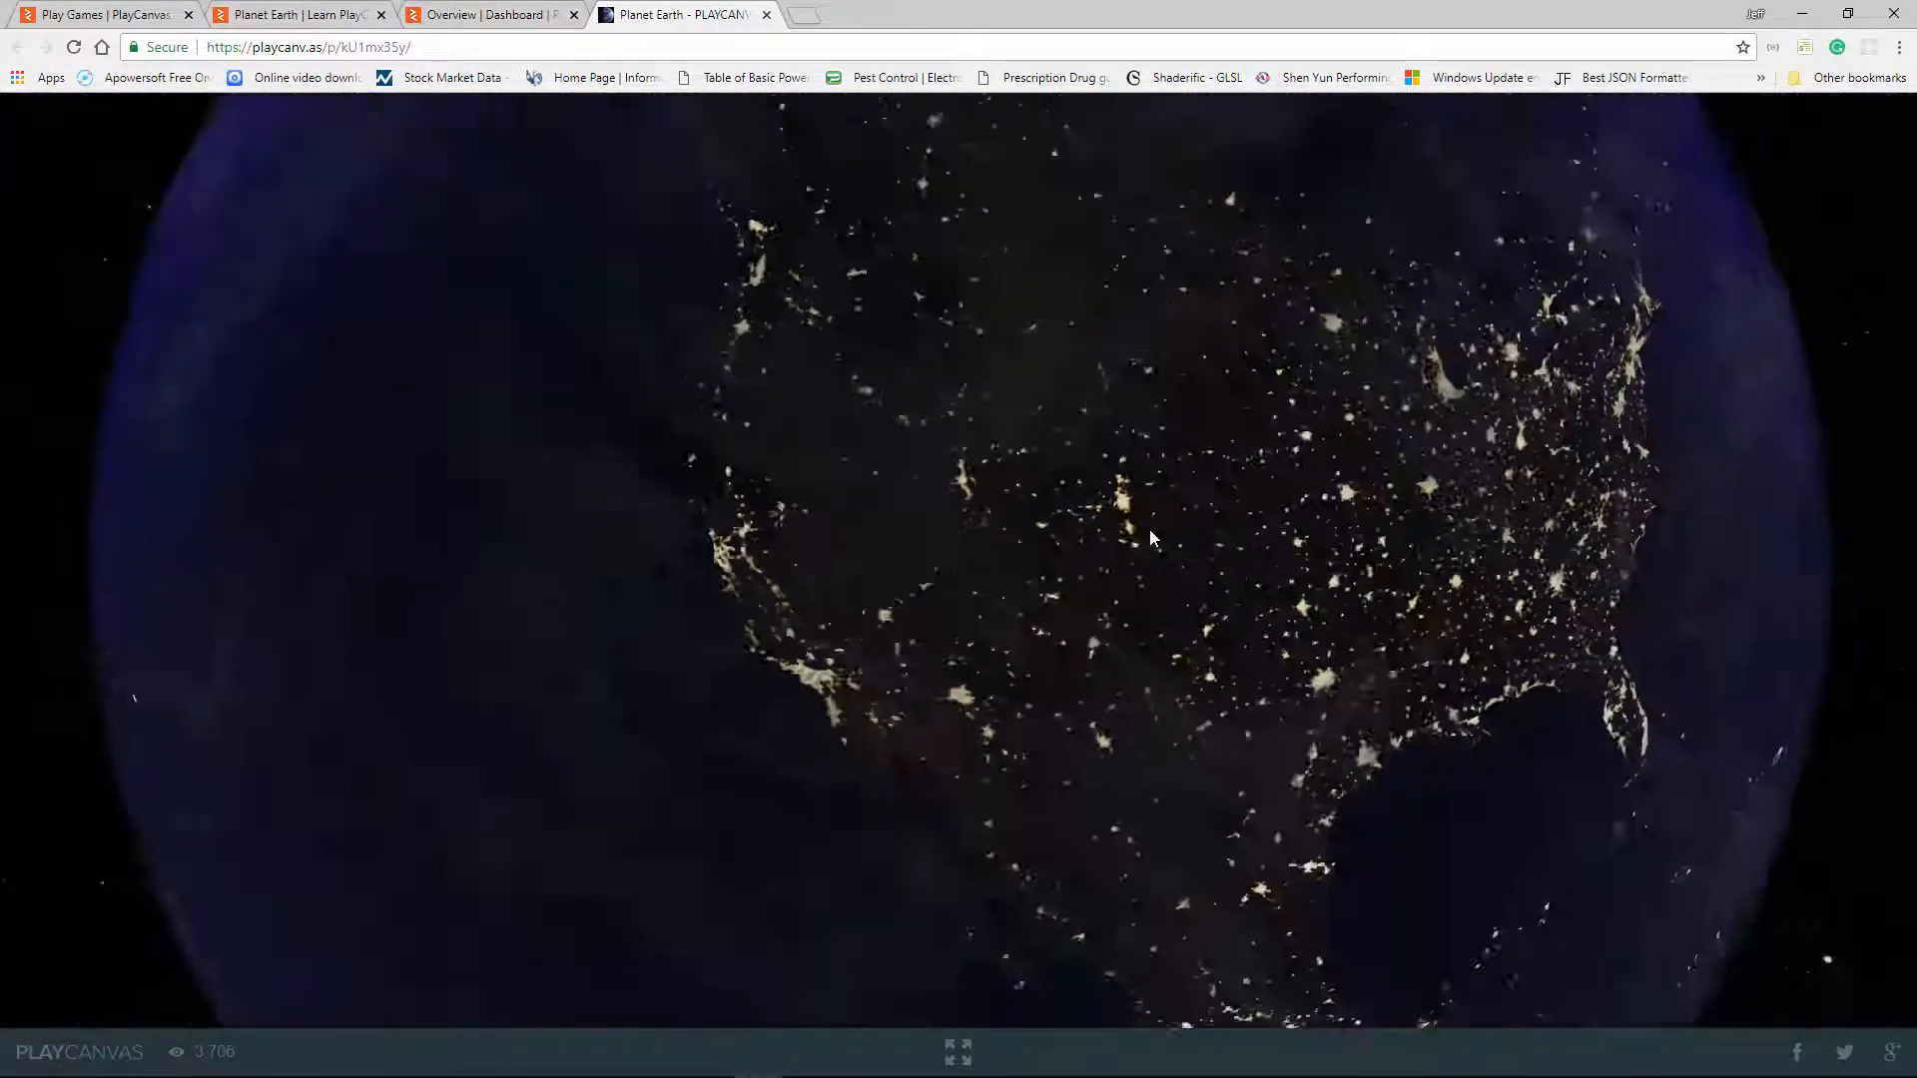
drag(1266, 531, 1213, 564)
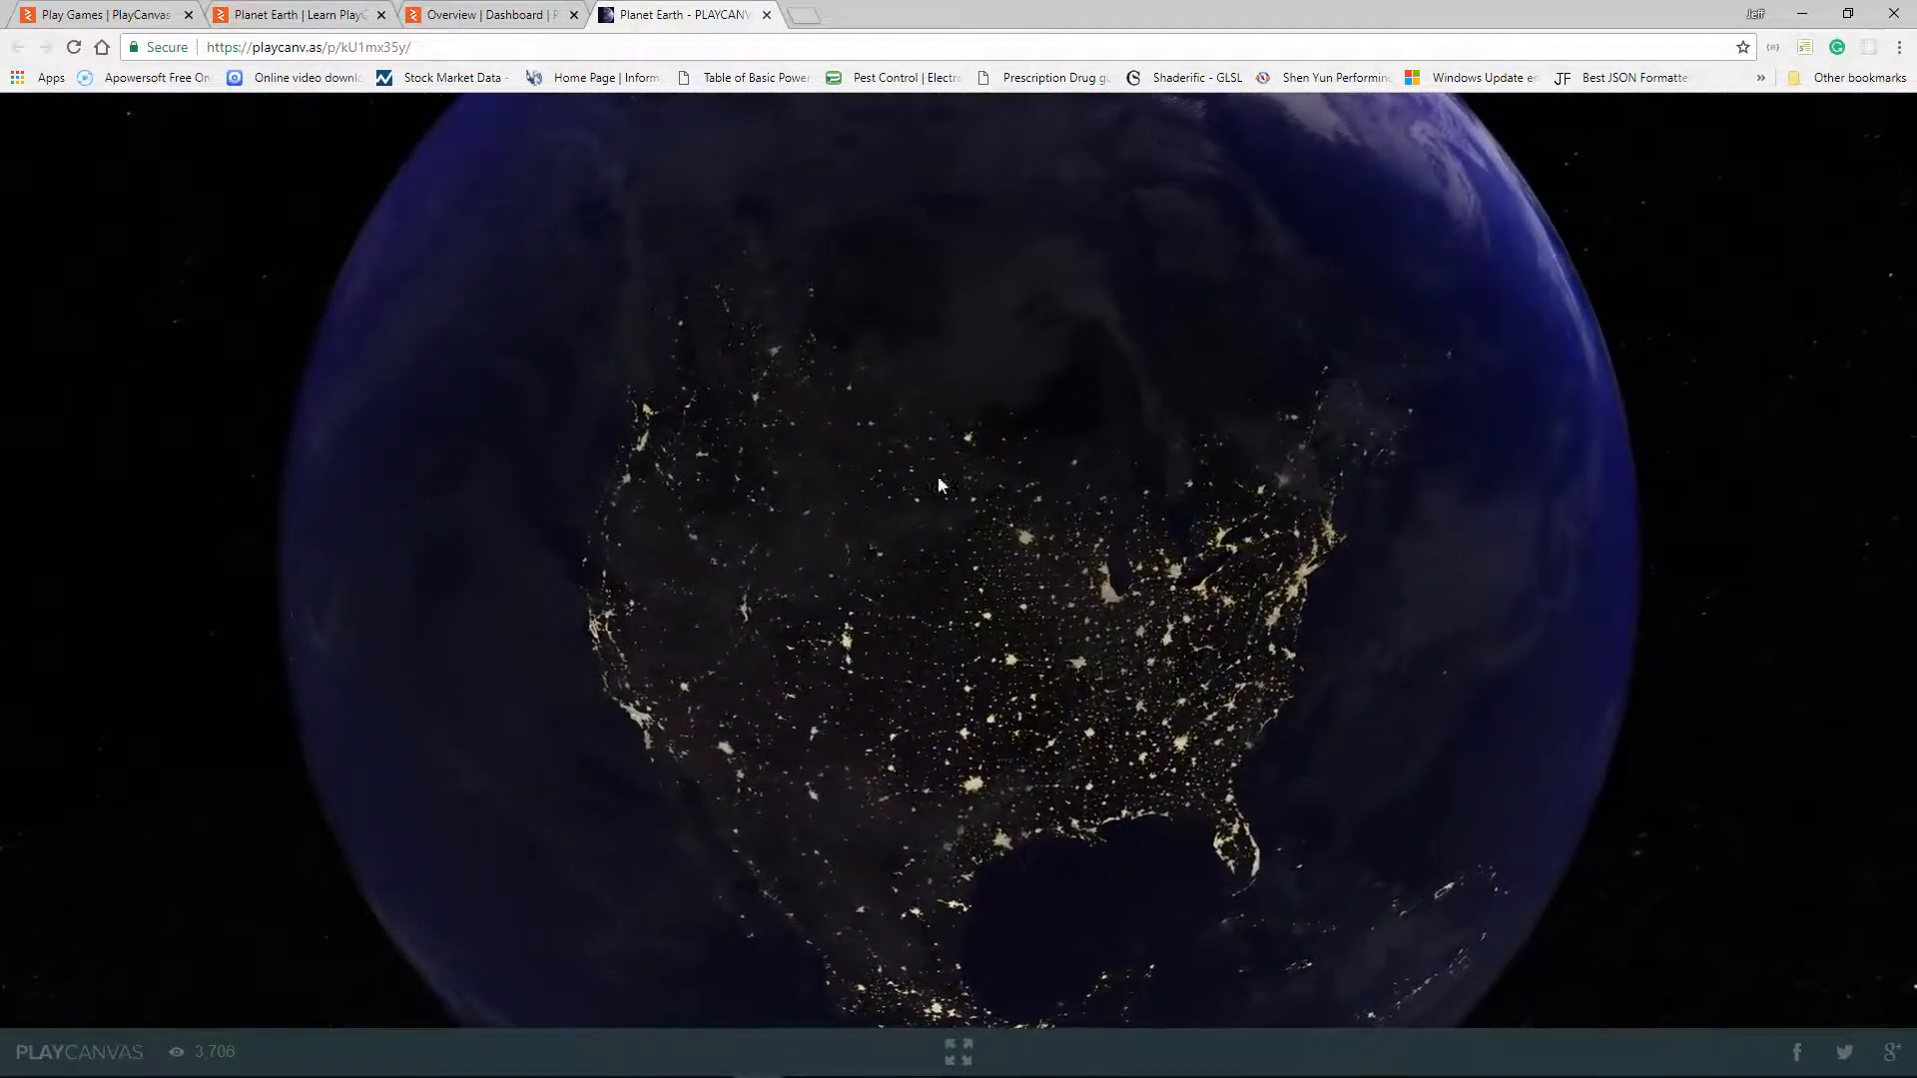
drag(1449, 611, 1192, 560)
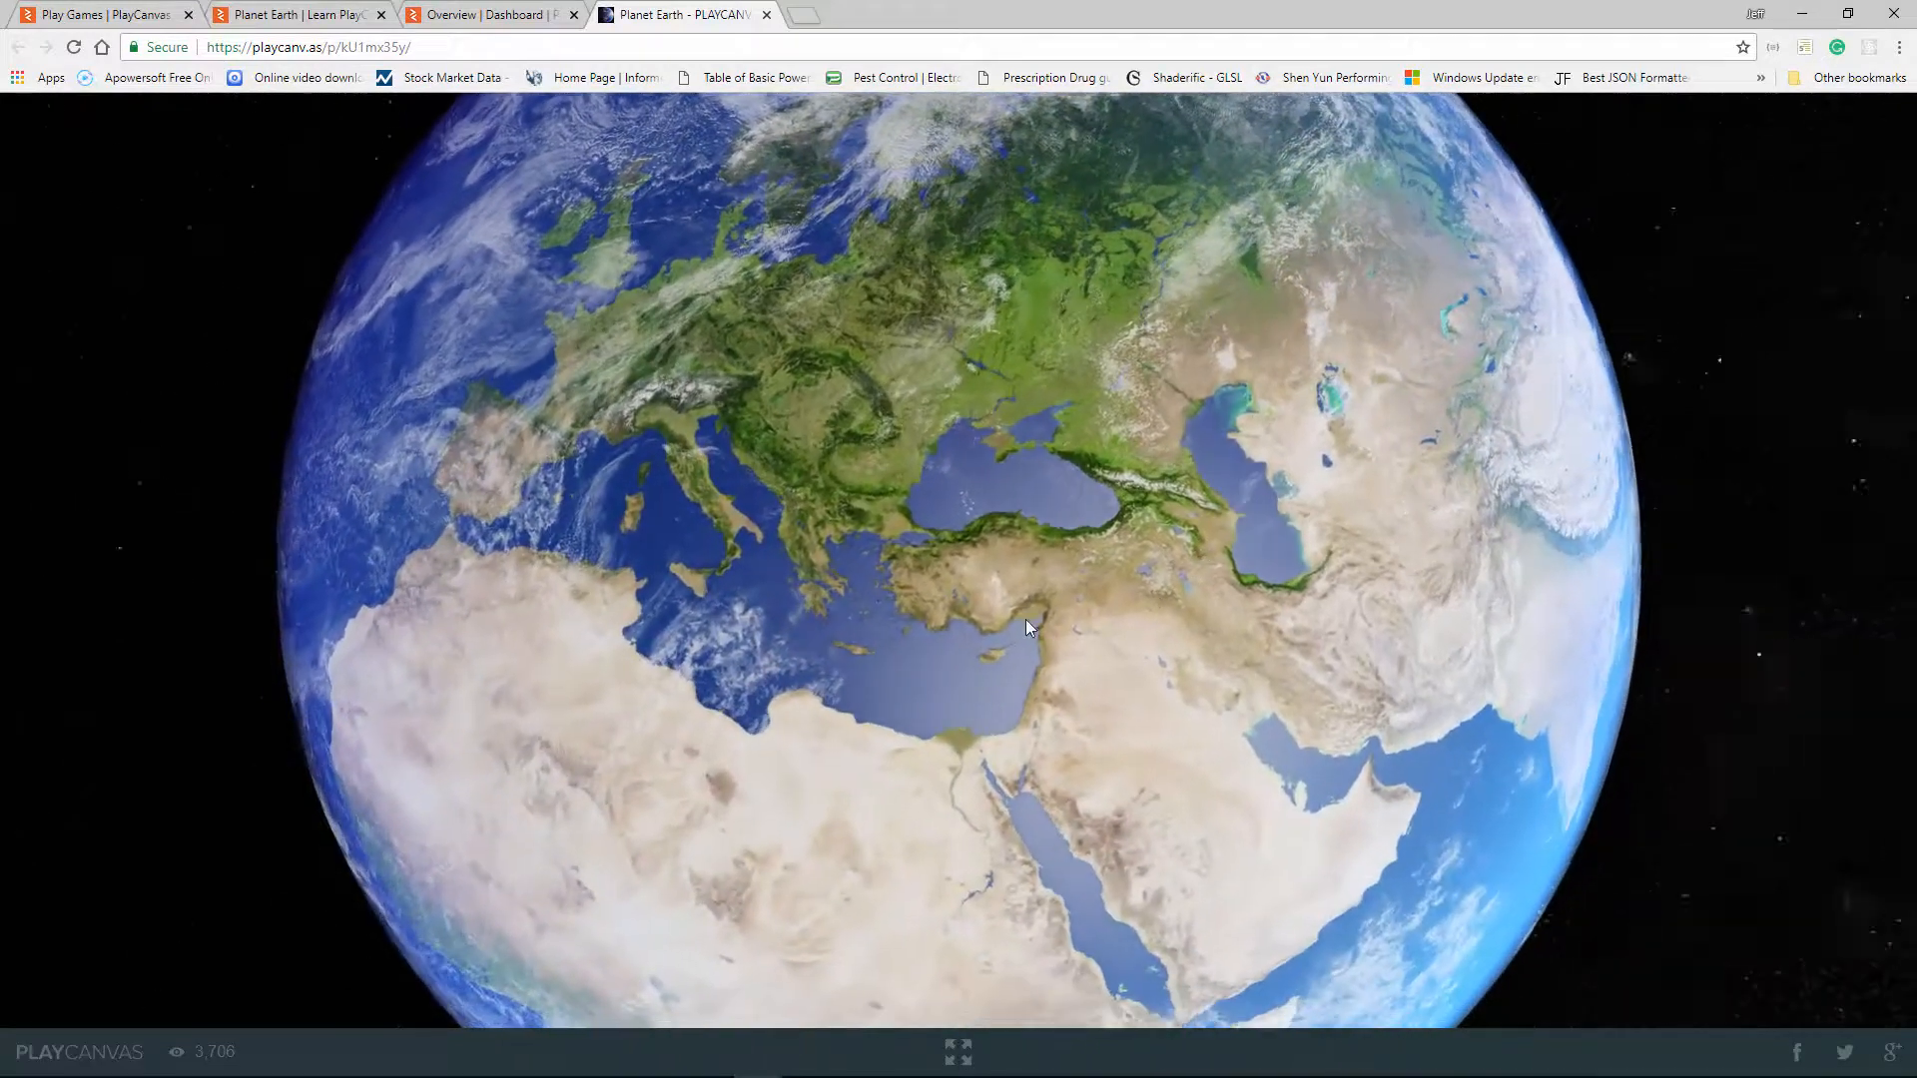
scroll(1054, 600, down, 5)
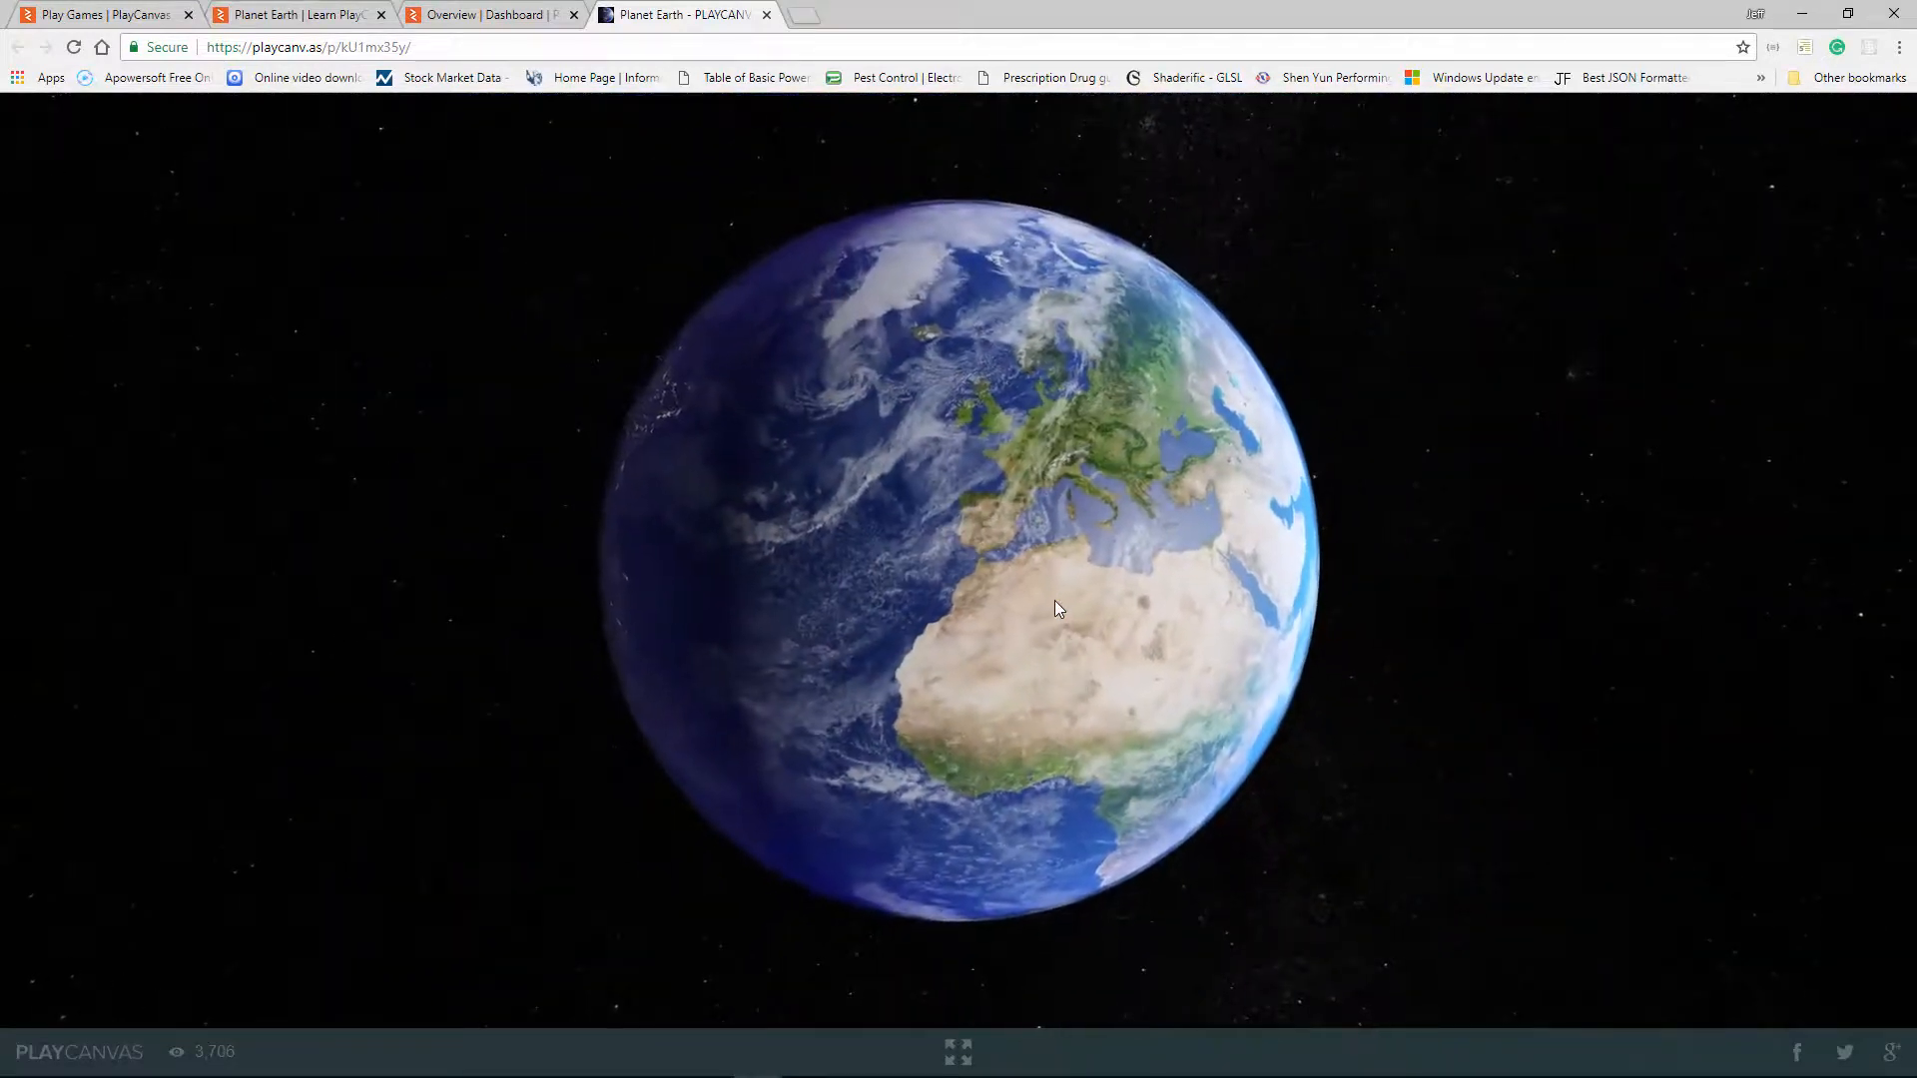
drag(972, 589, 1082, 593)
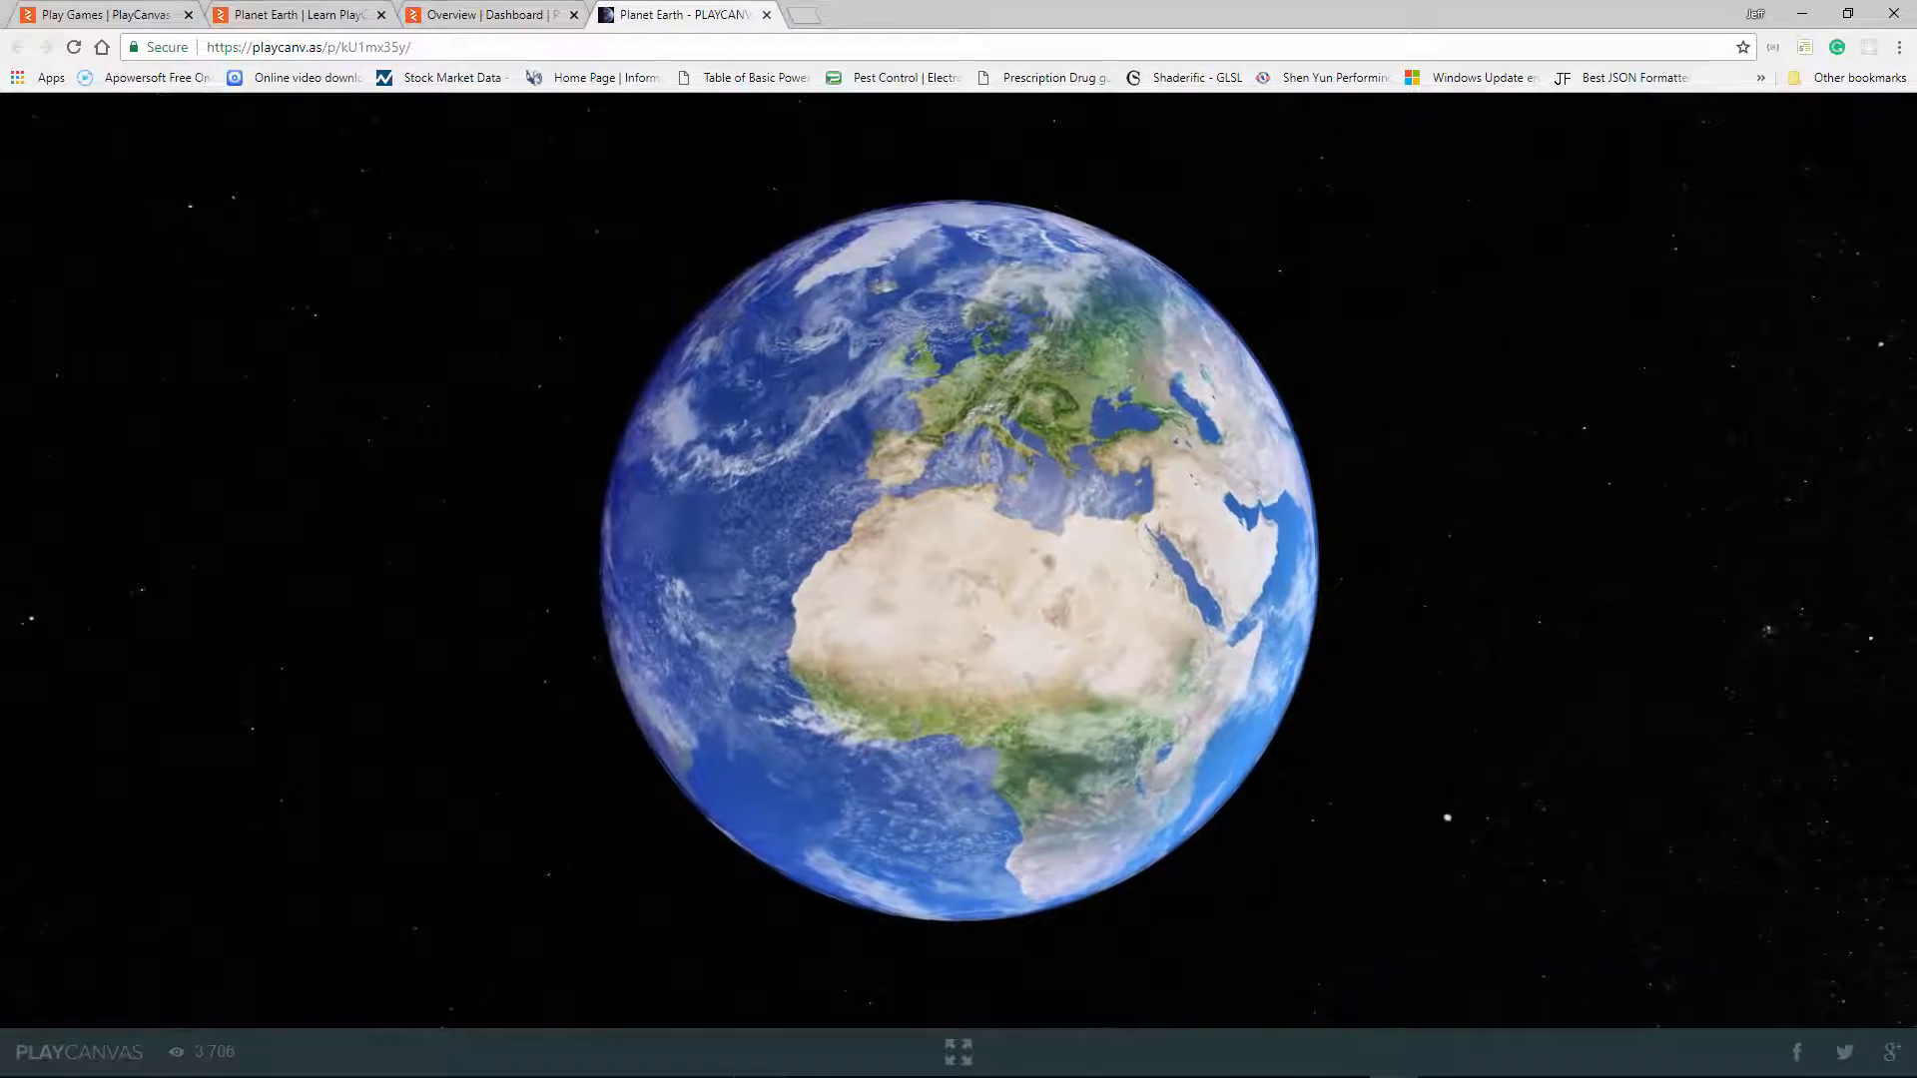
click(507, 12)
click(687, 24)
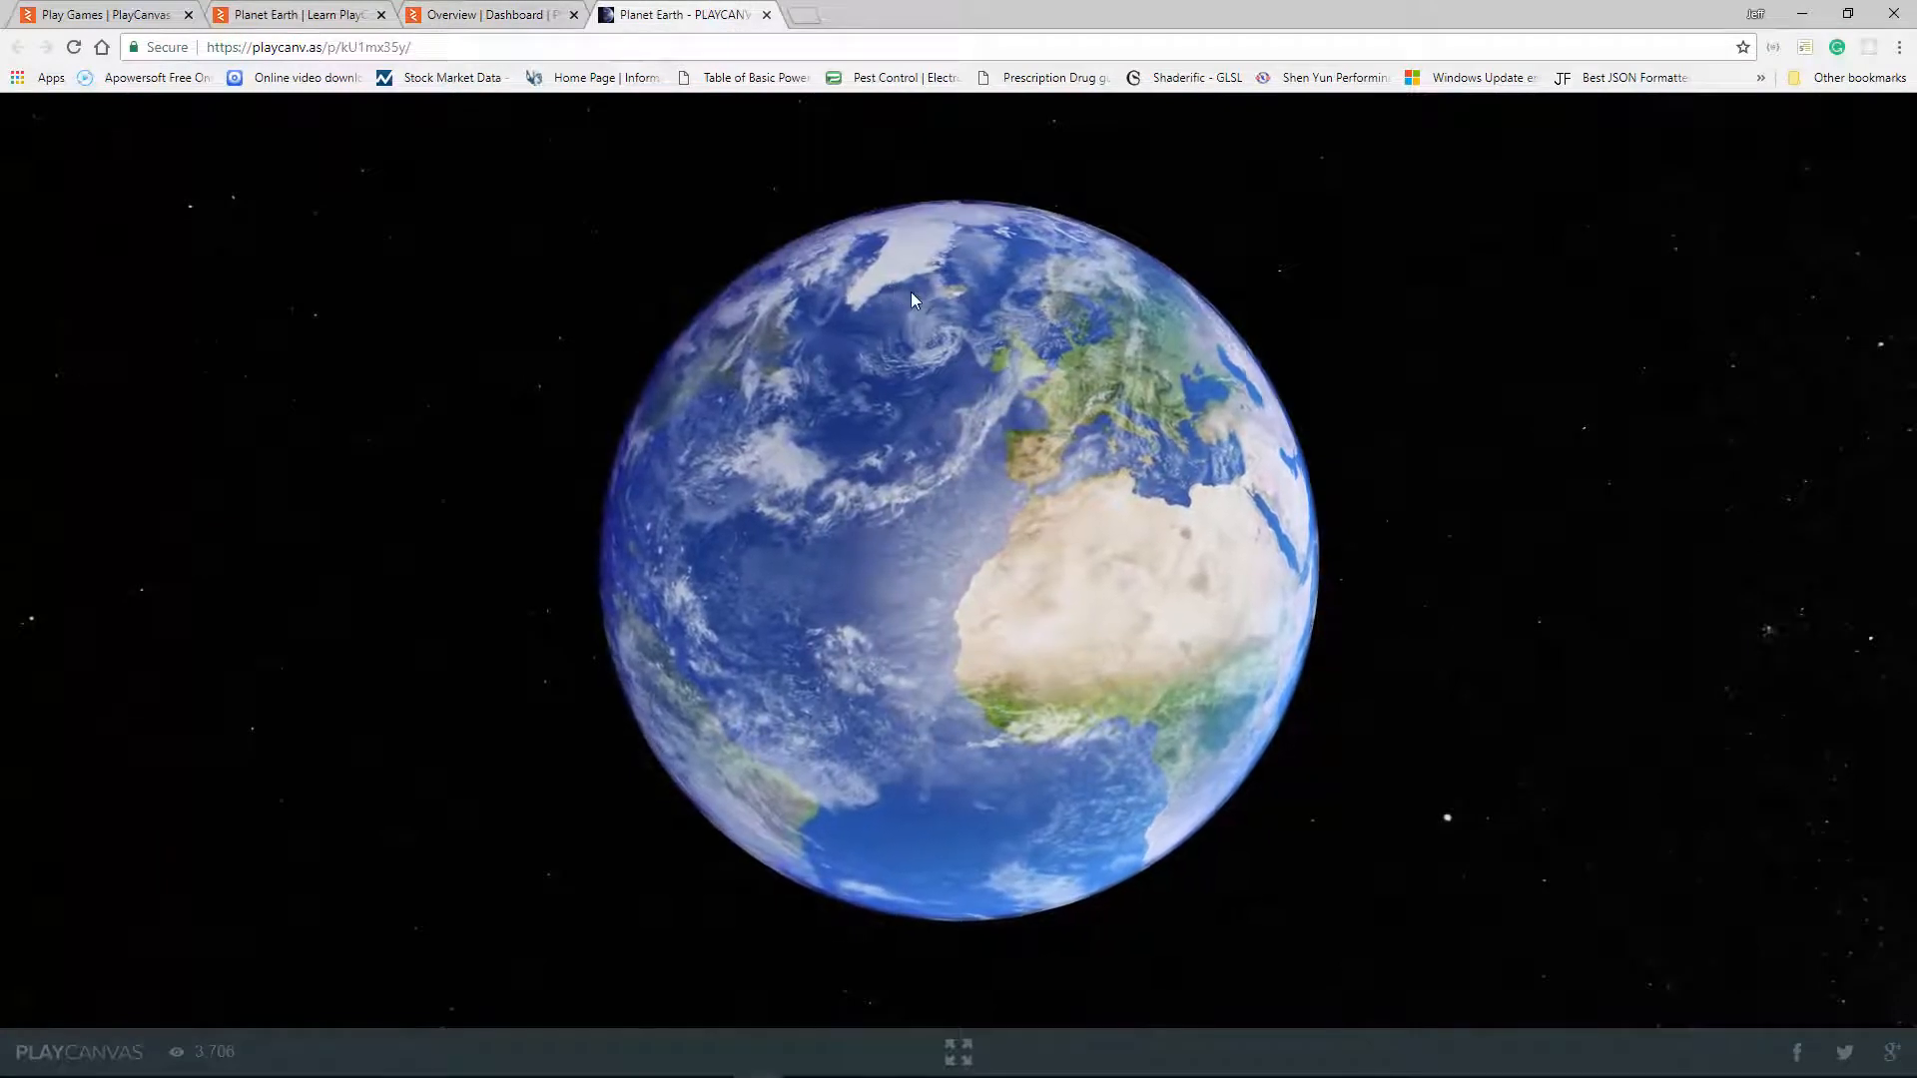
click(492, 18)
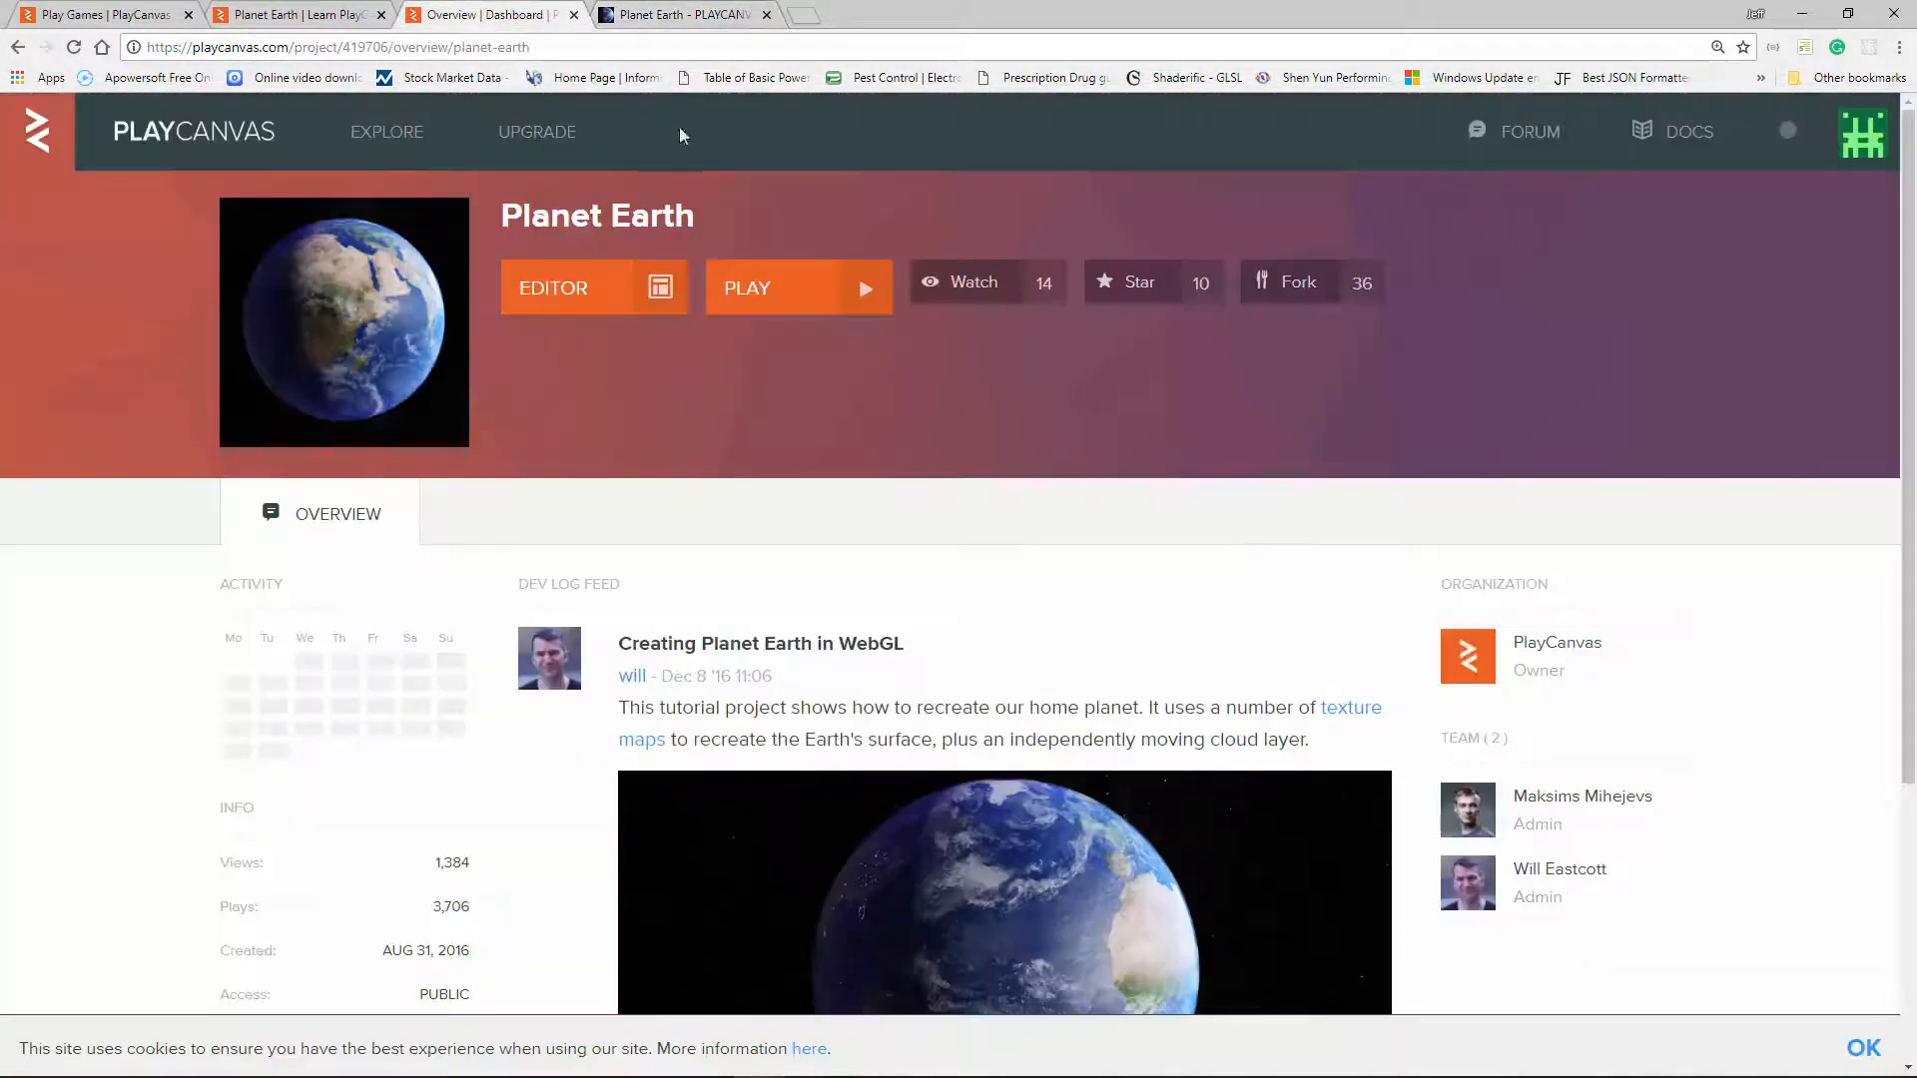
click(643, 14)
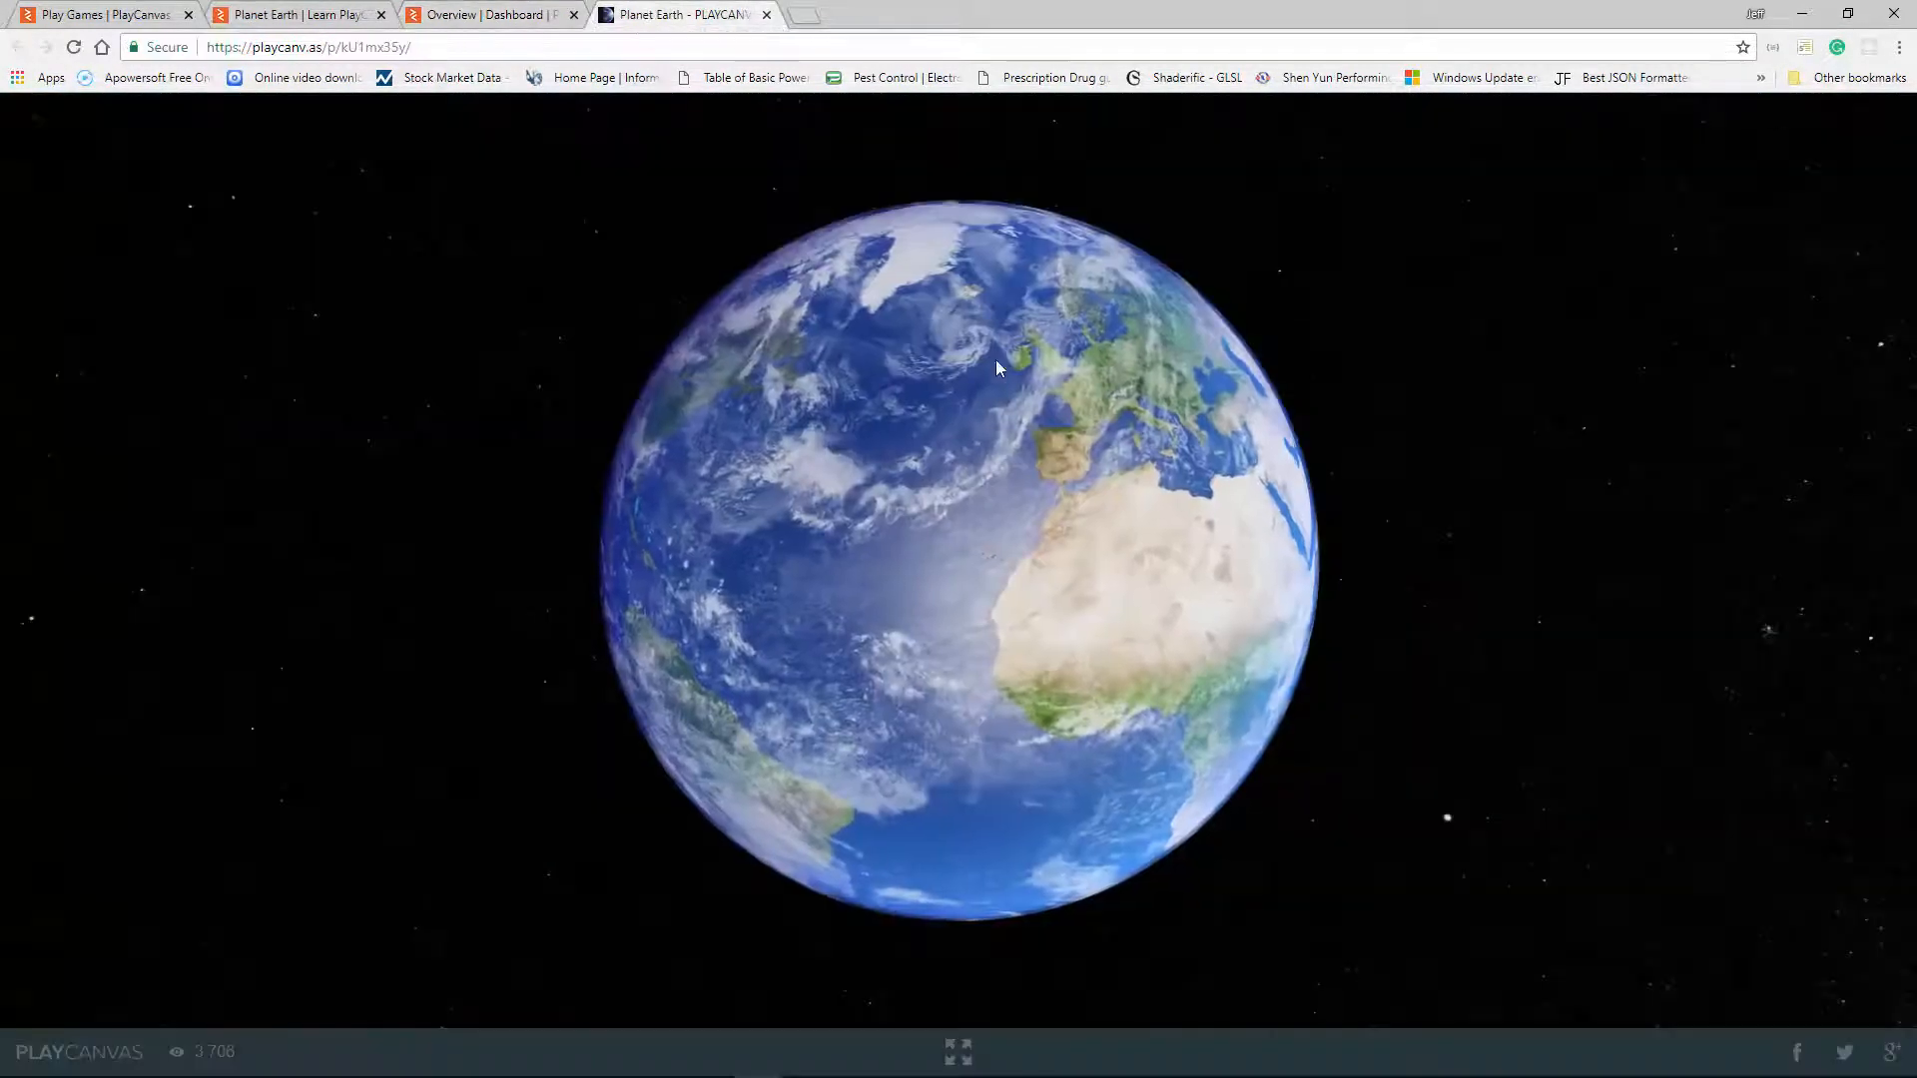
Step: Return to the Planet Earth project page and open the account's own list of projects
click(490, 18)
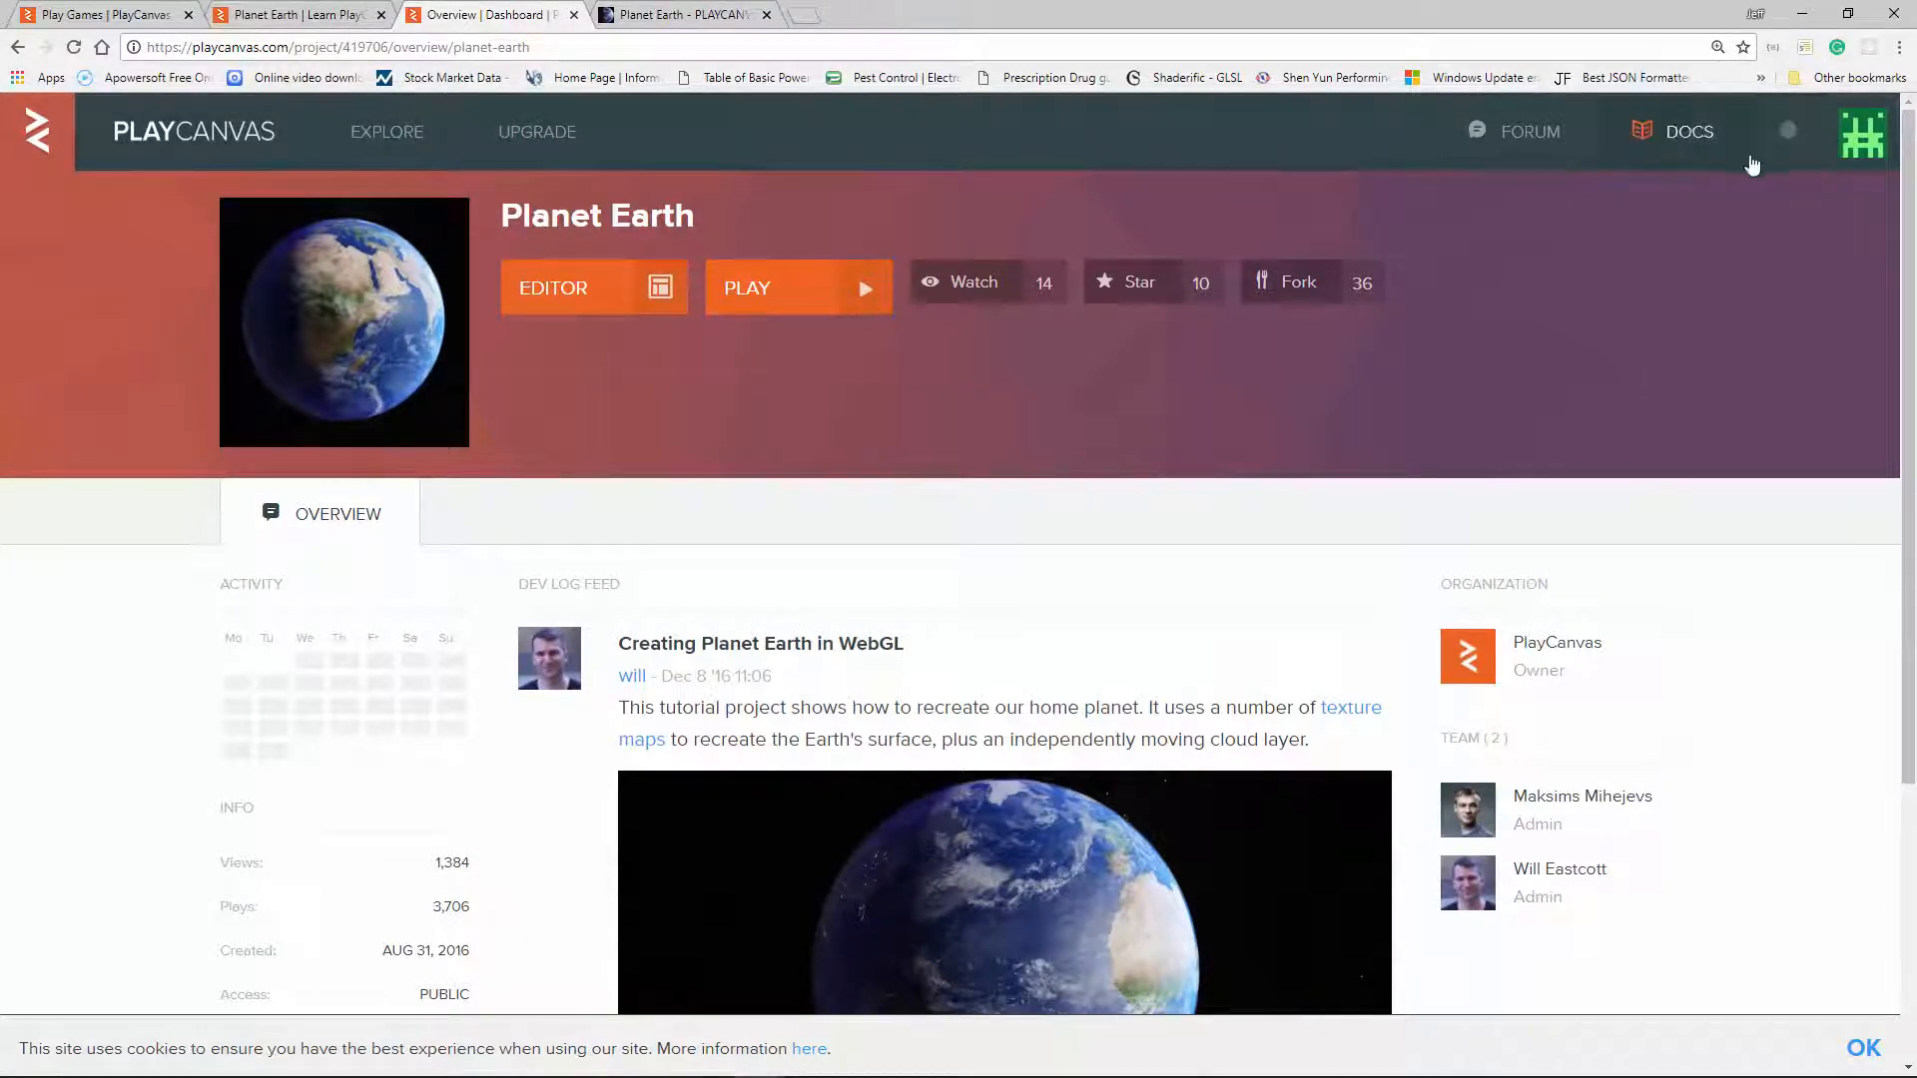
mouse_move(1777, 161)
mouse_move(1862, 135)
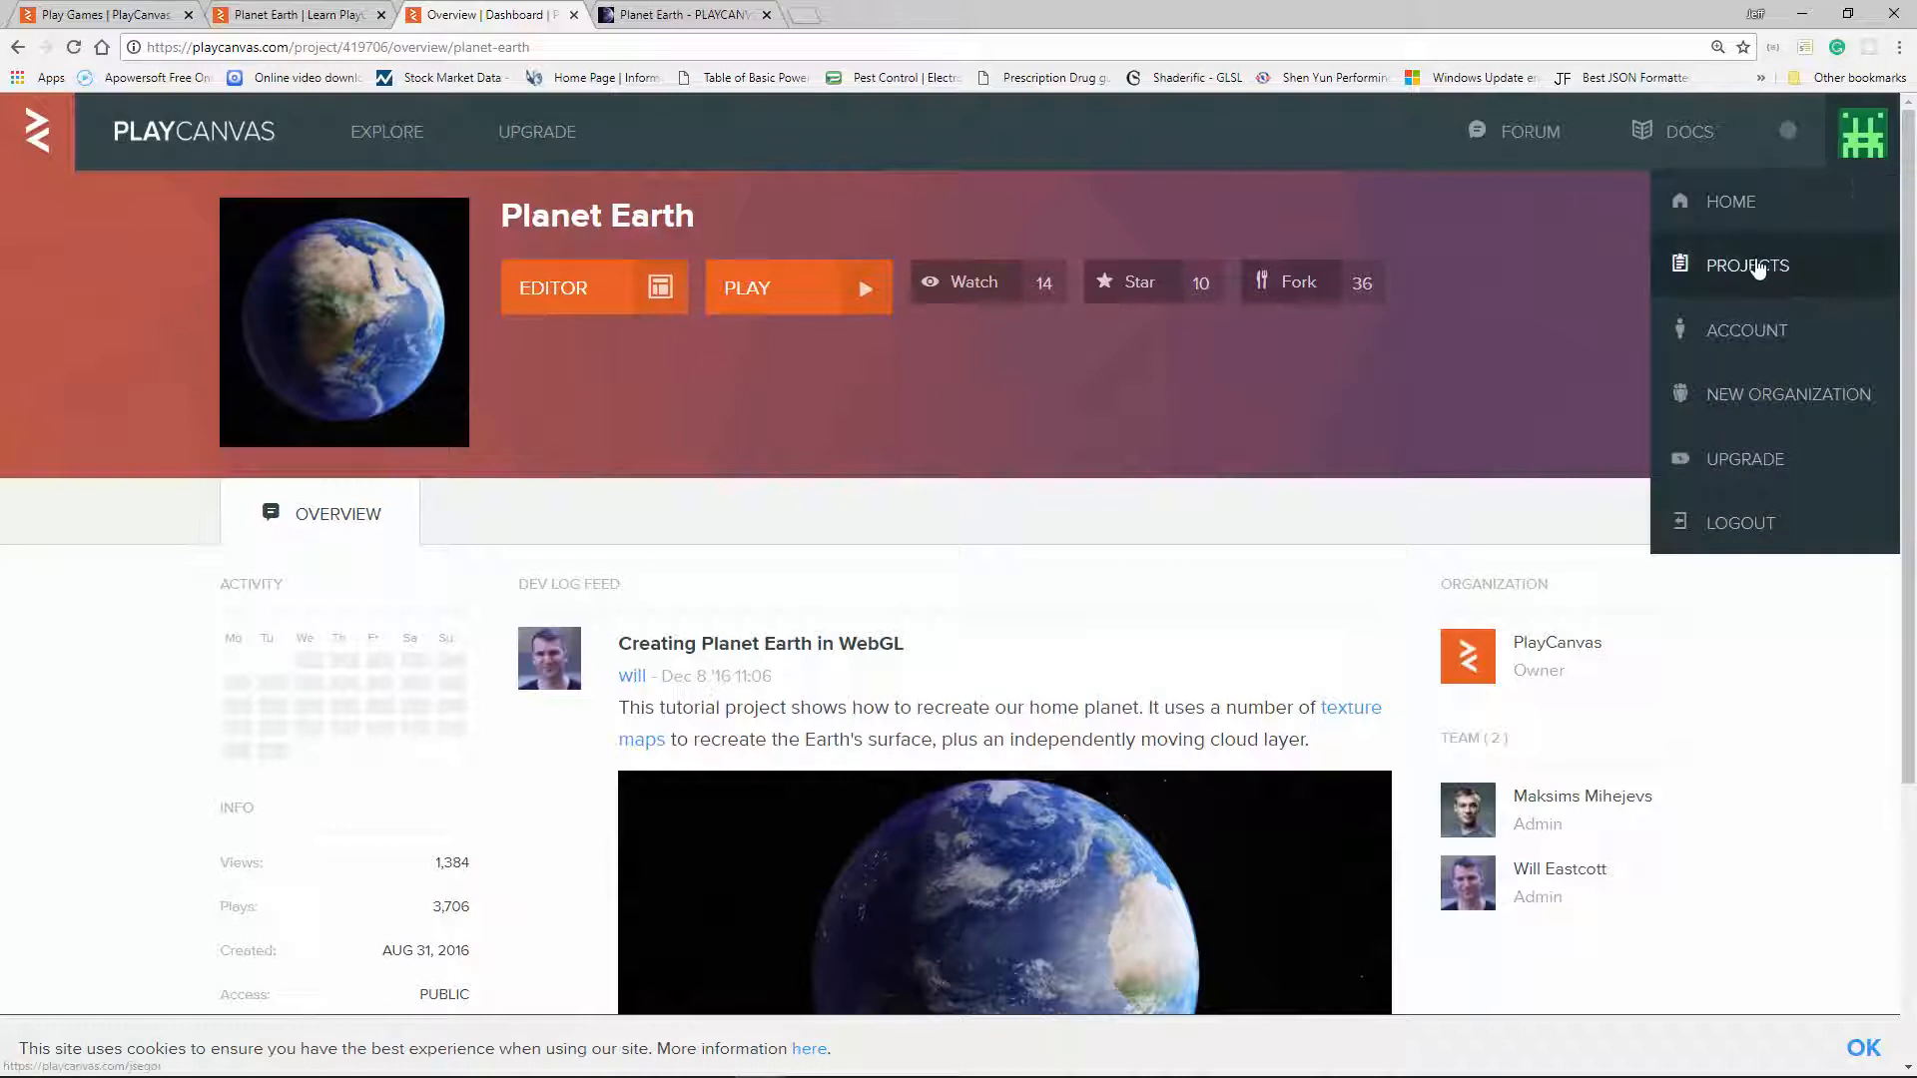
click(1749, 271)
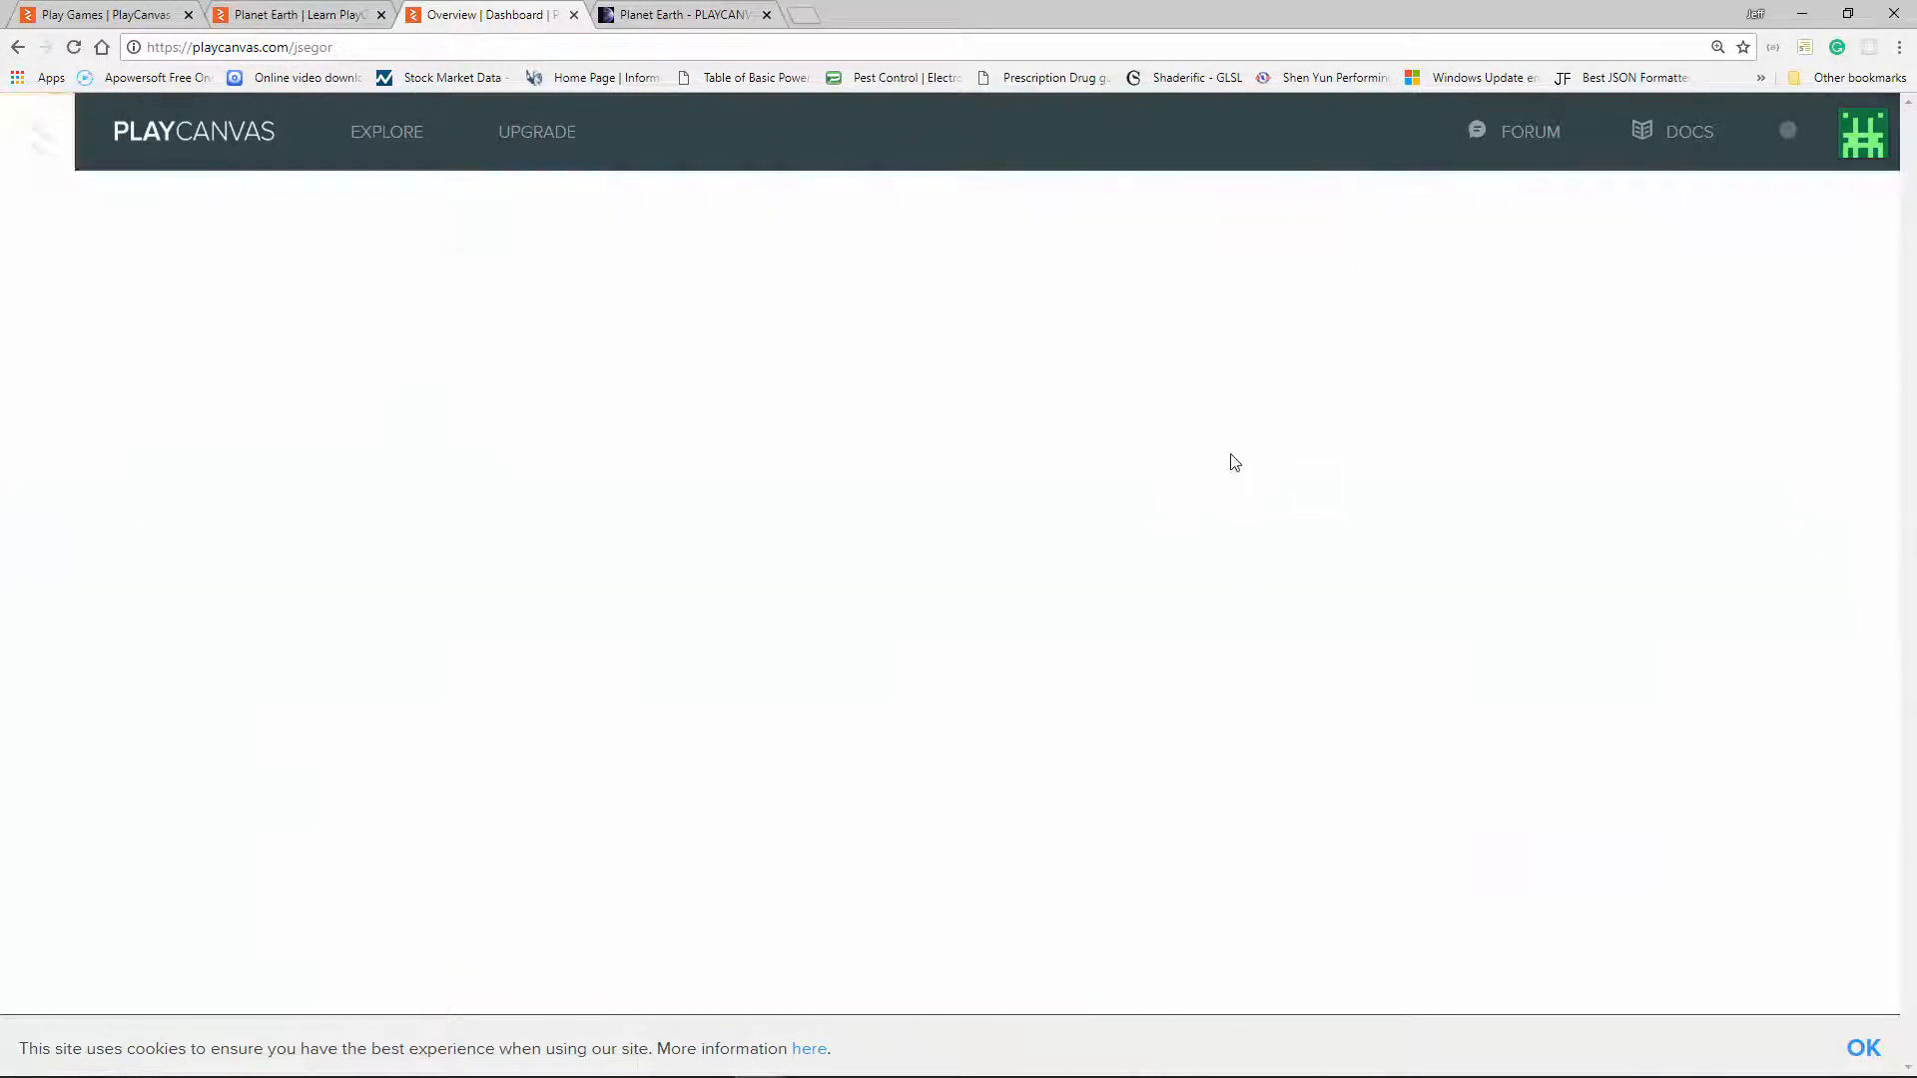
Step: Permanently delete the Demo project, confirming with the phrase "delete this project"
click(1382, 498)
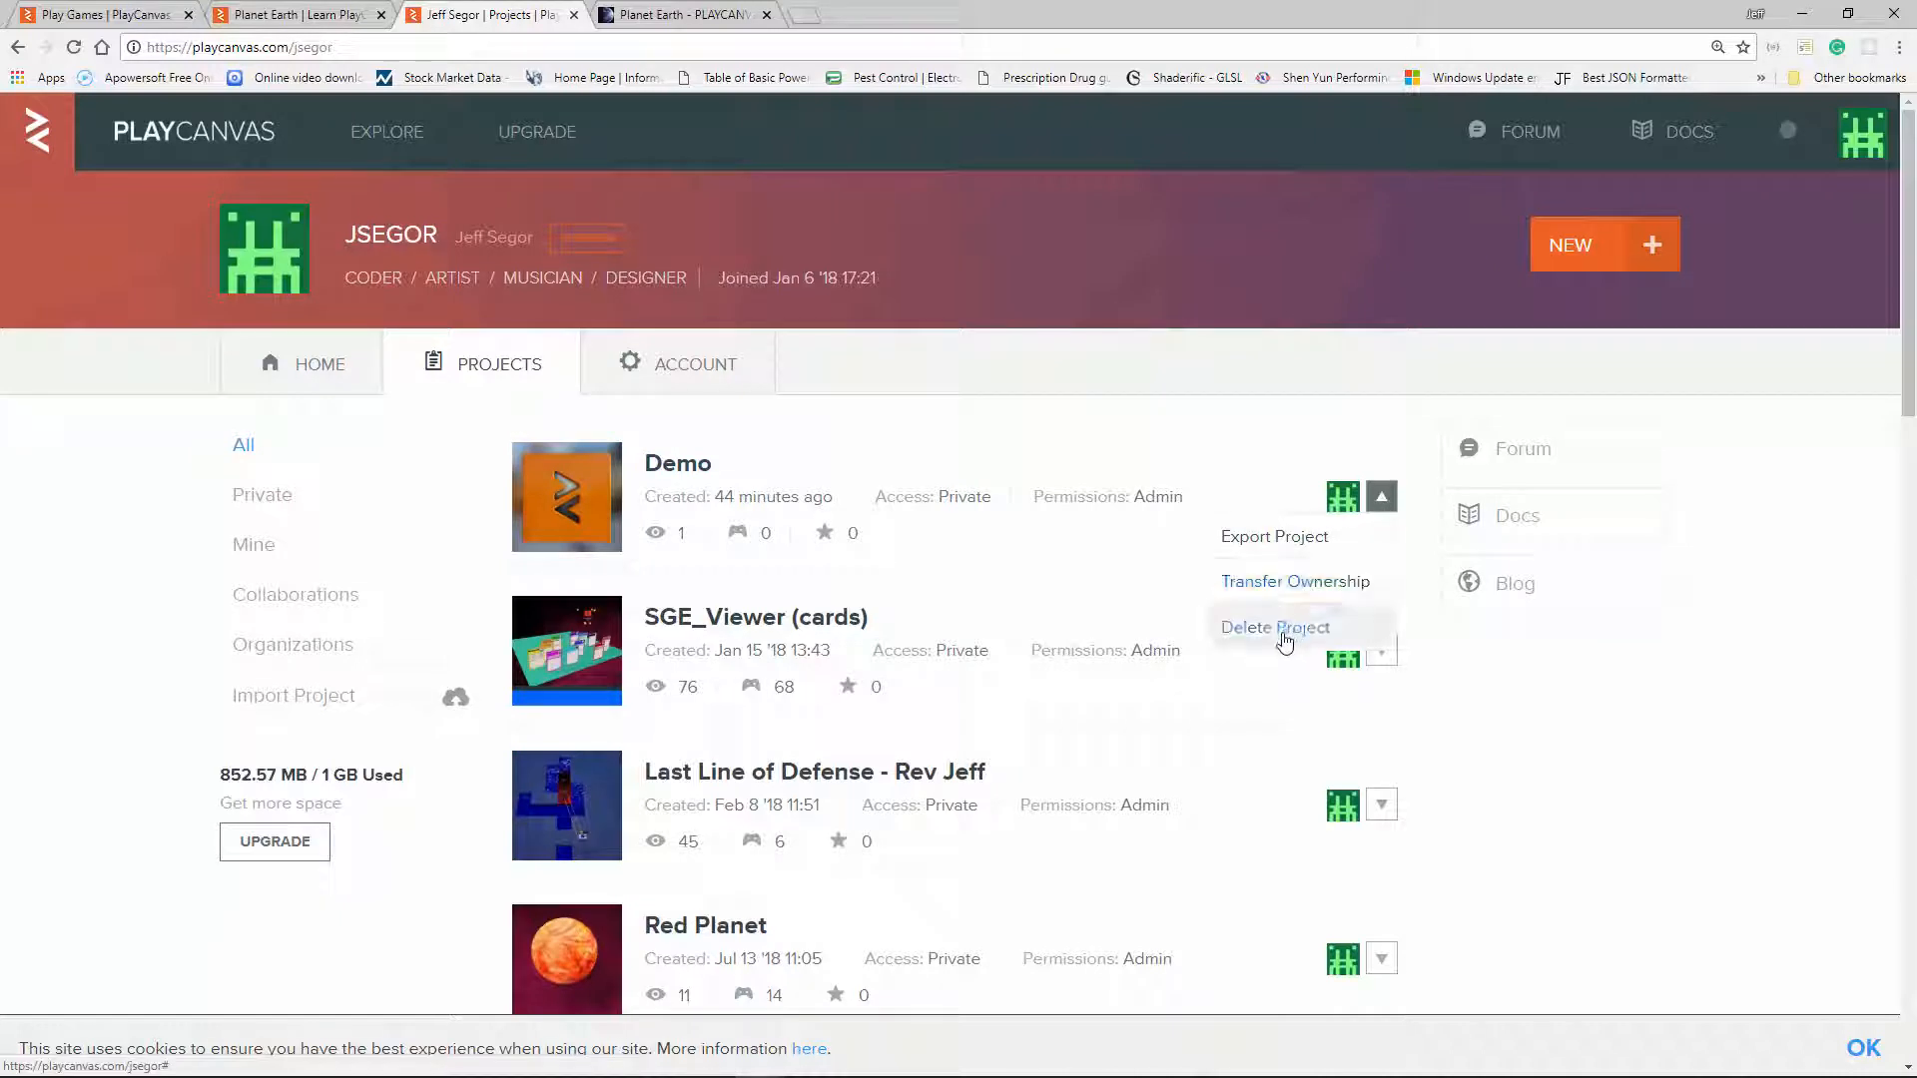
click(1283, 629)
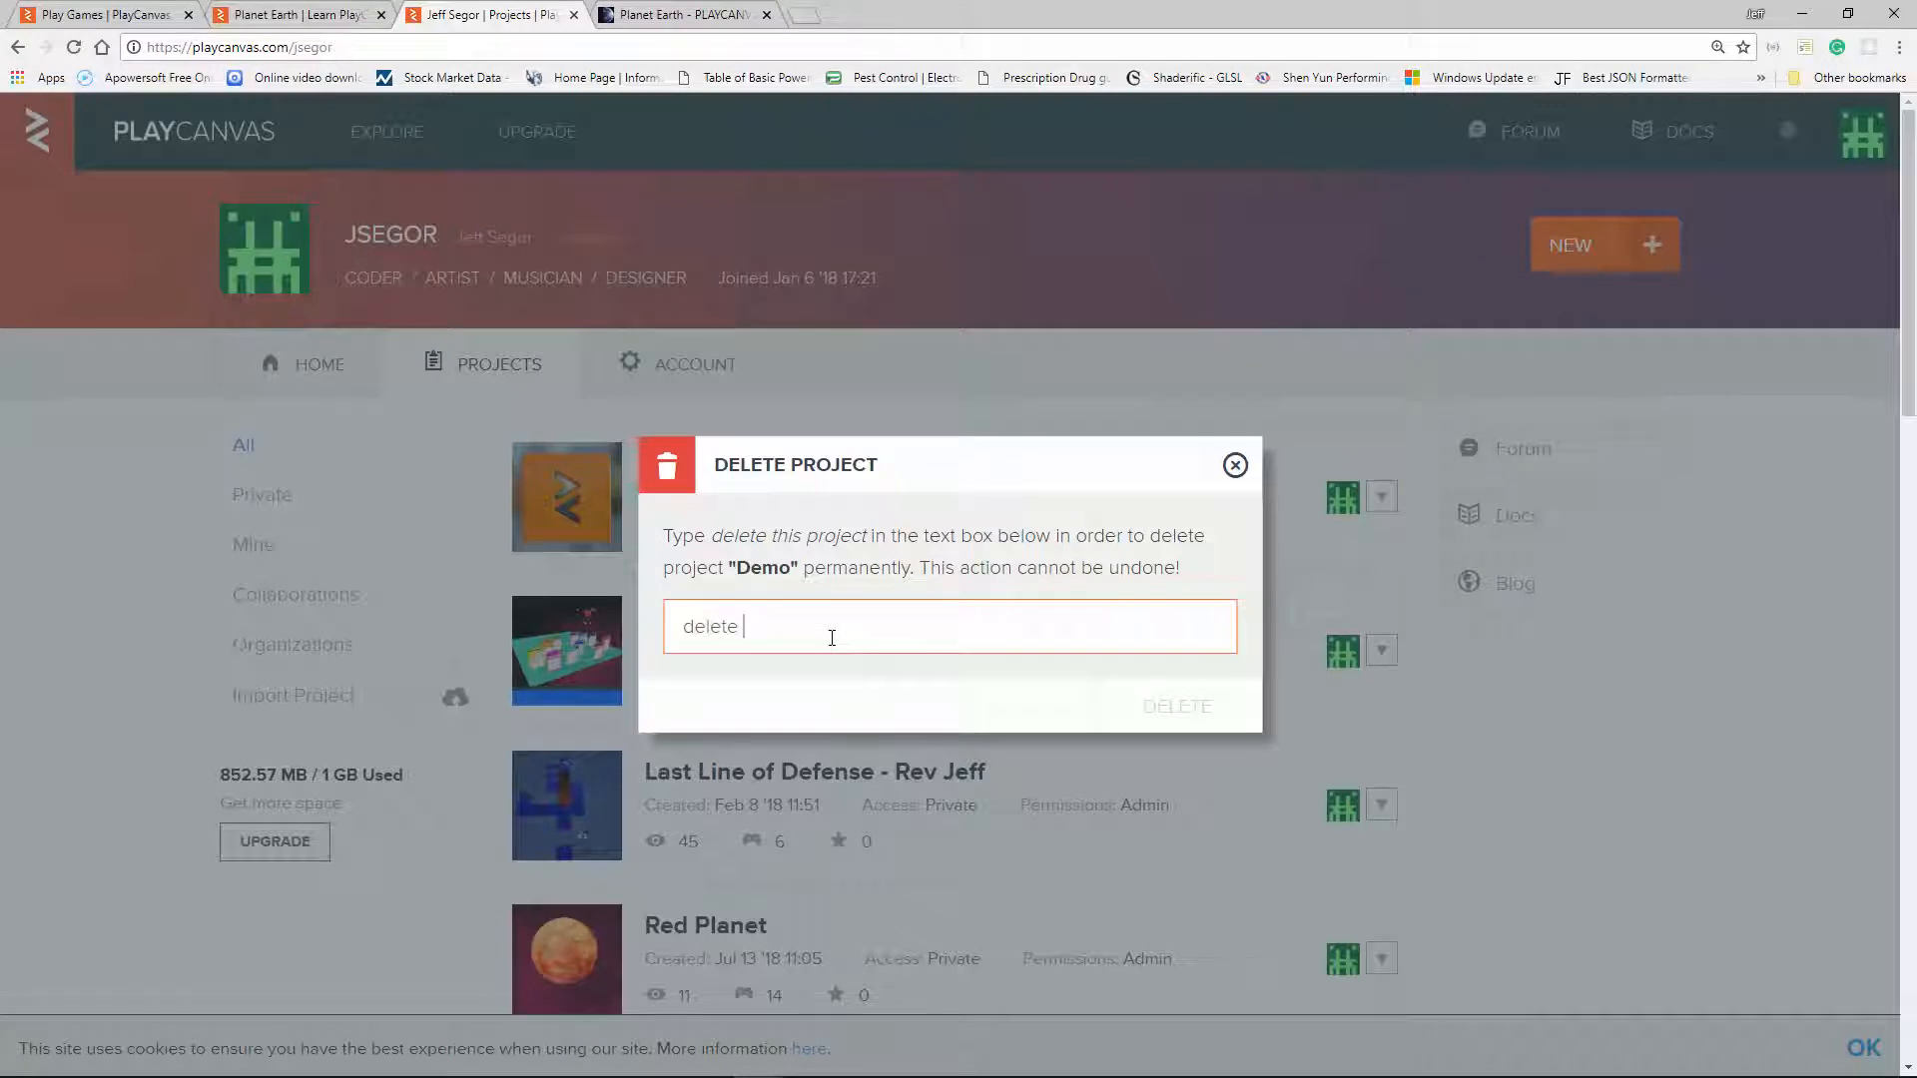
text(delete this project)
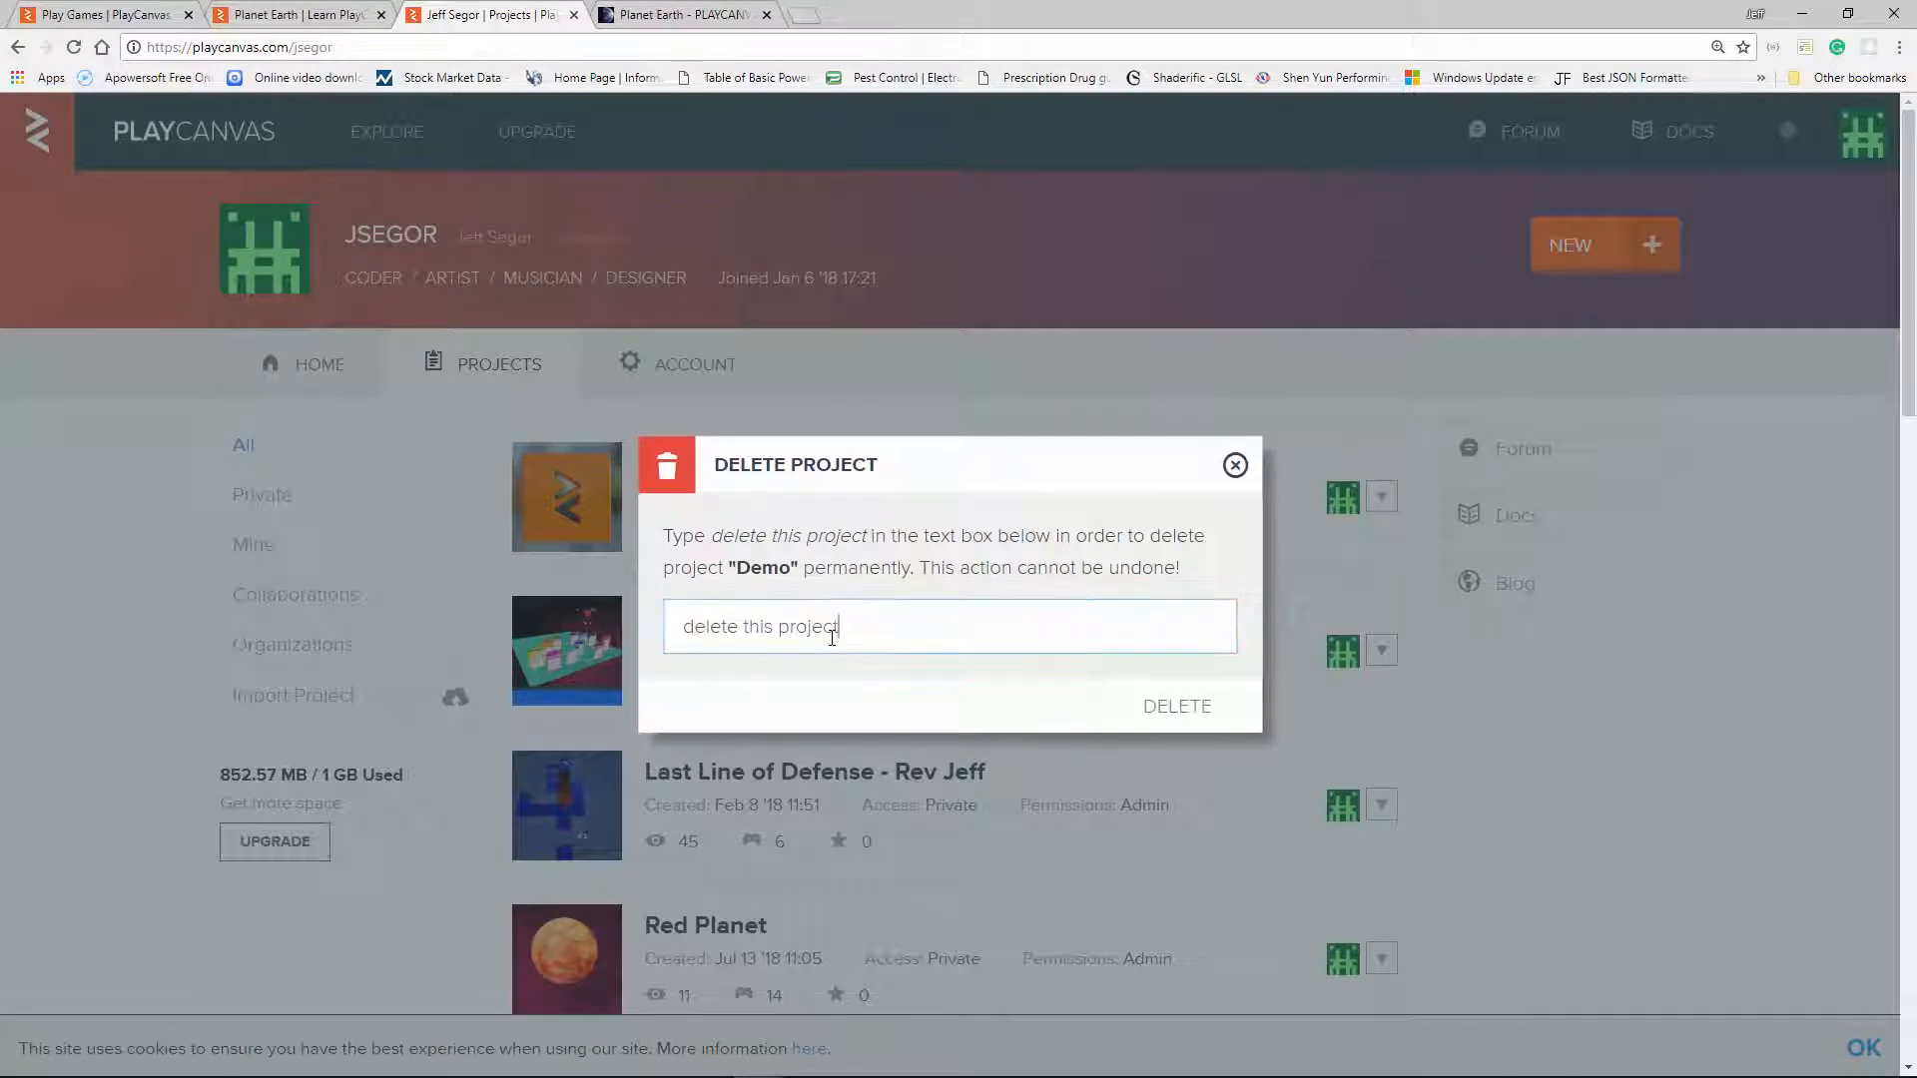
click(1204, 709)
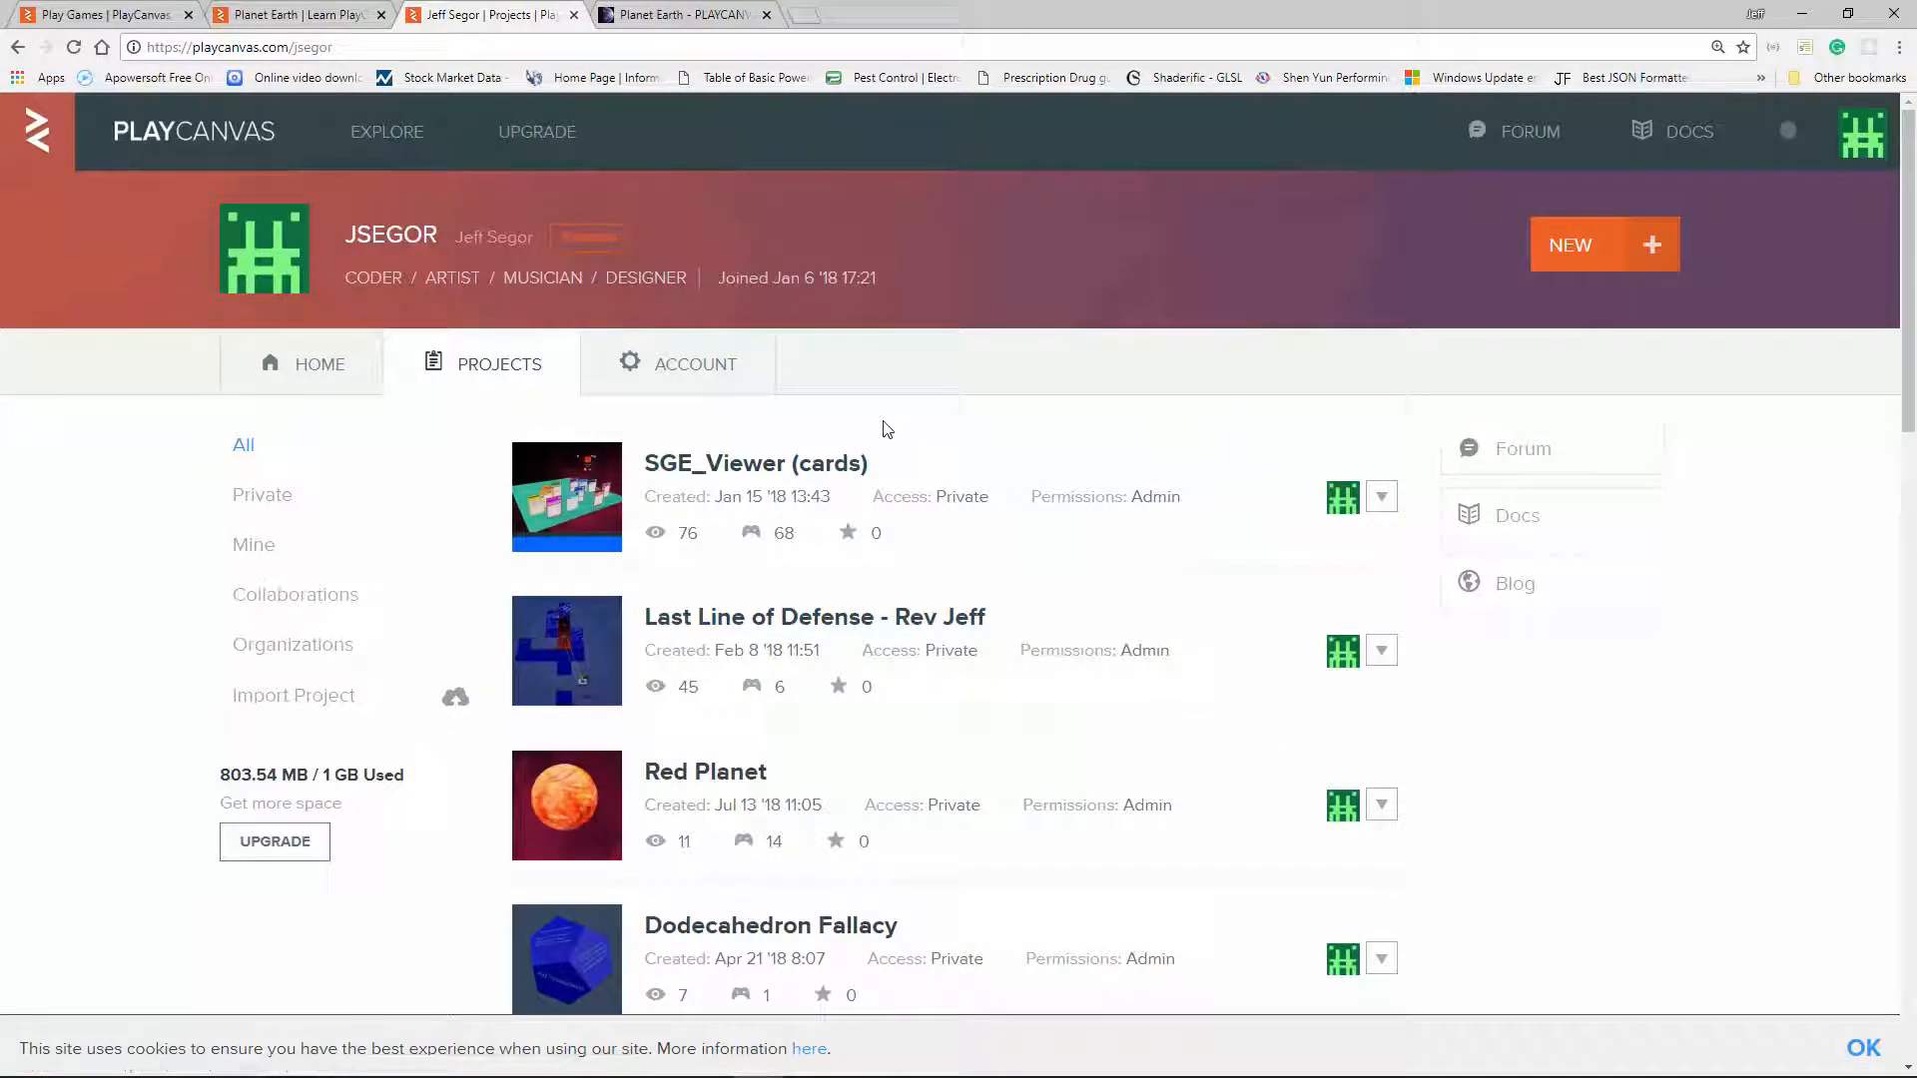
Step: Look through the remaining projects and start a new project based on the Model Viewer Starter Kit
scroll(882, 430, down, 3)
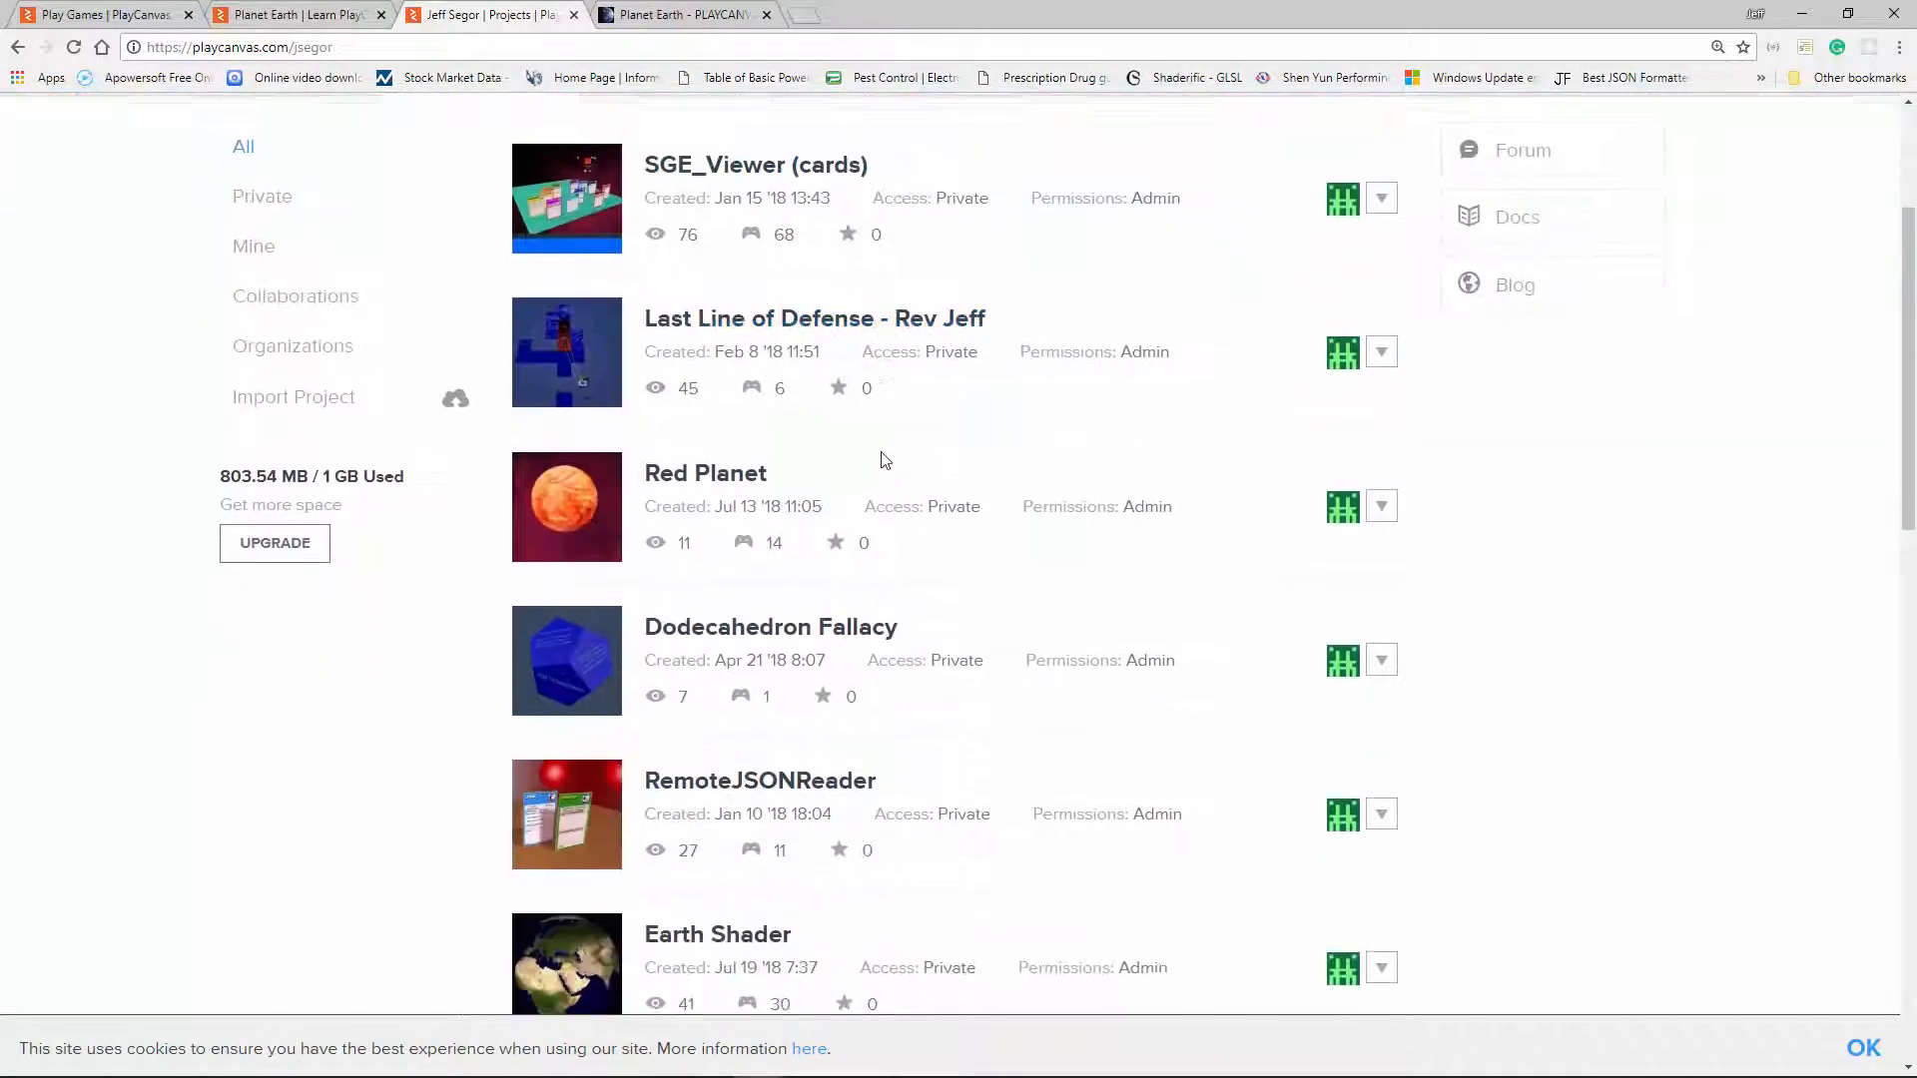
scroll(878, 458, down, 5)
scroll(878, 458, up, 7)
scroll(882, 458, up, 2)
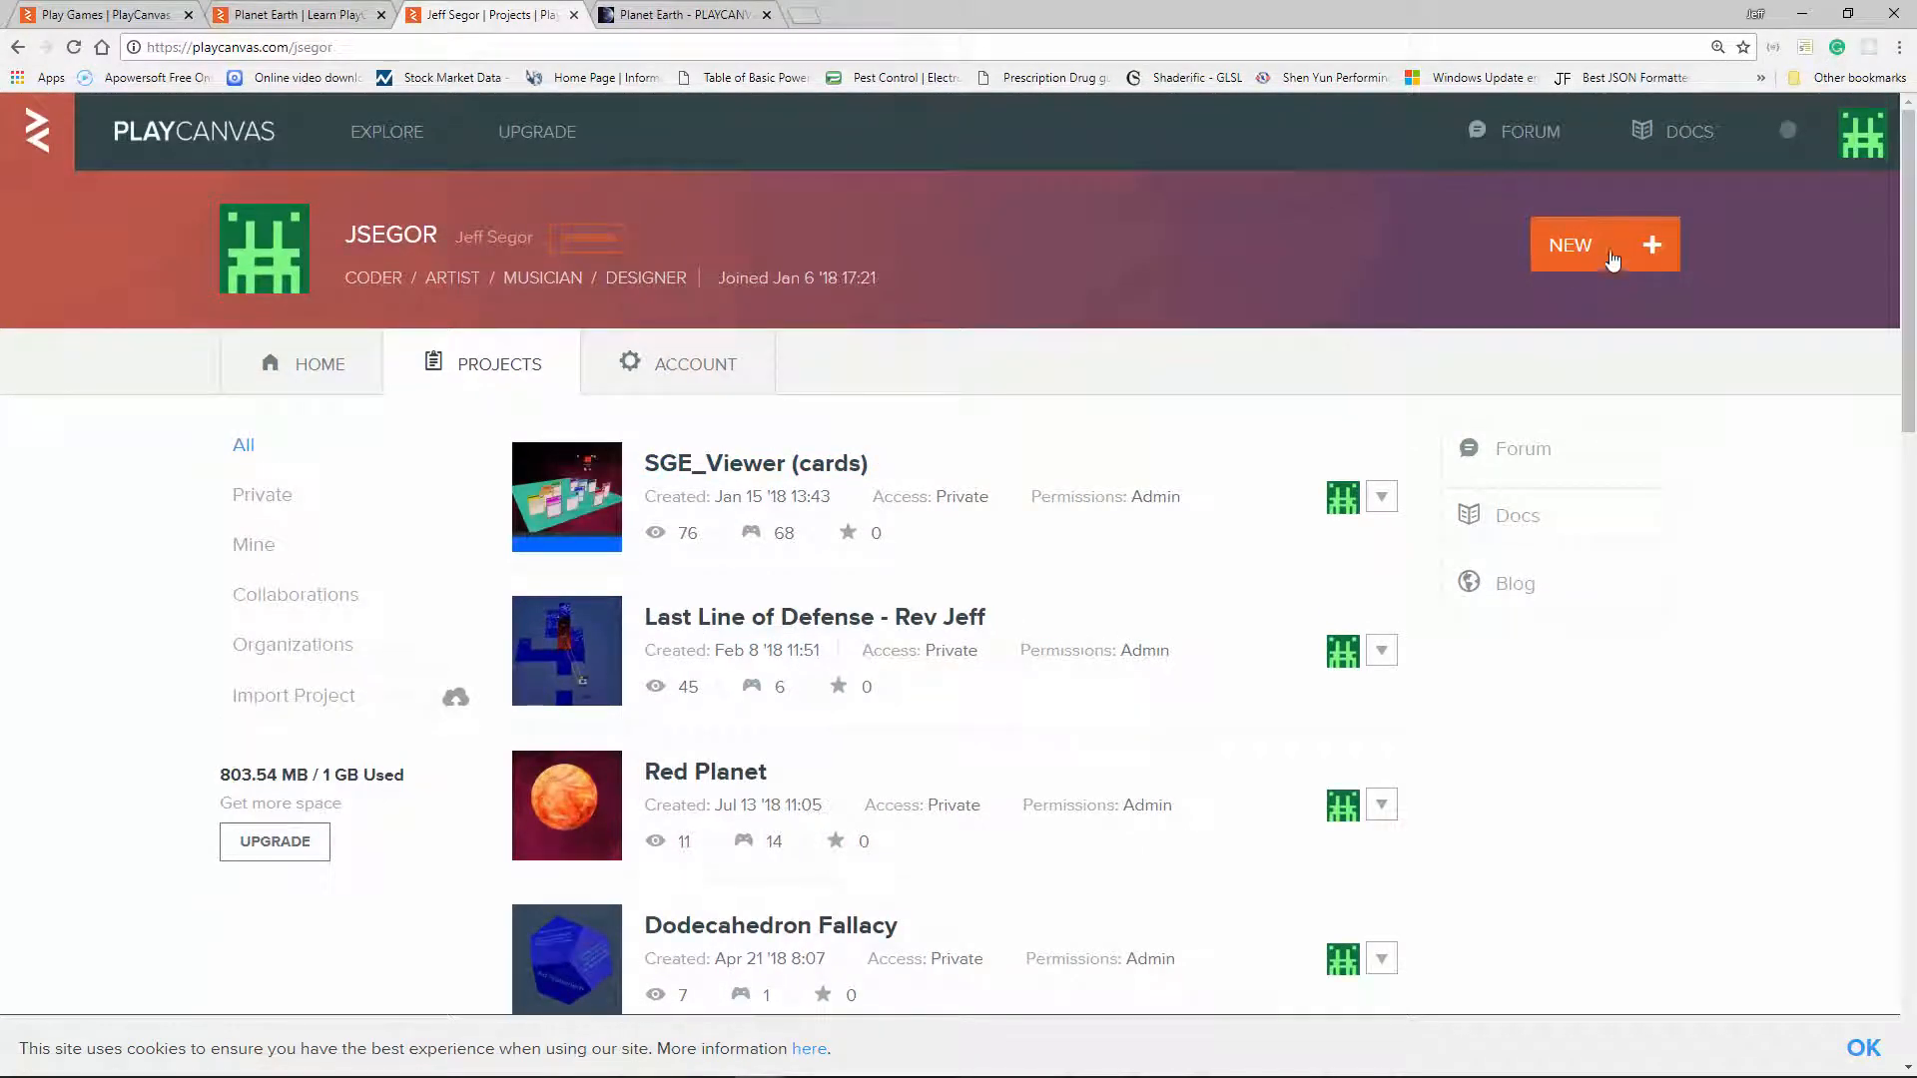
click(1610, 257)
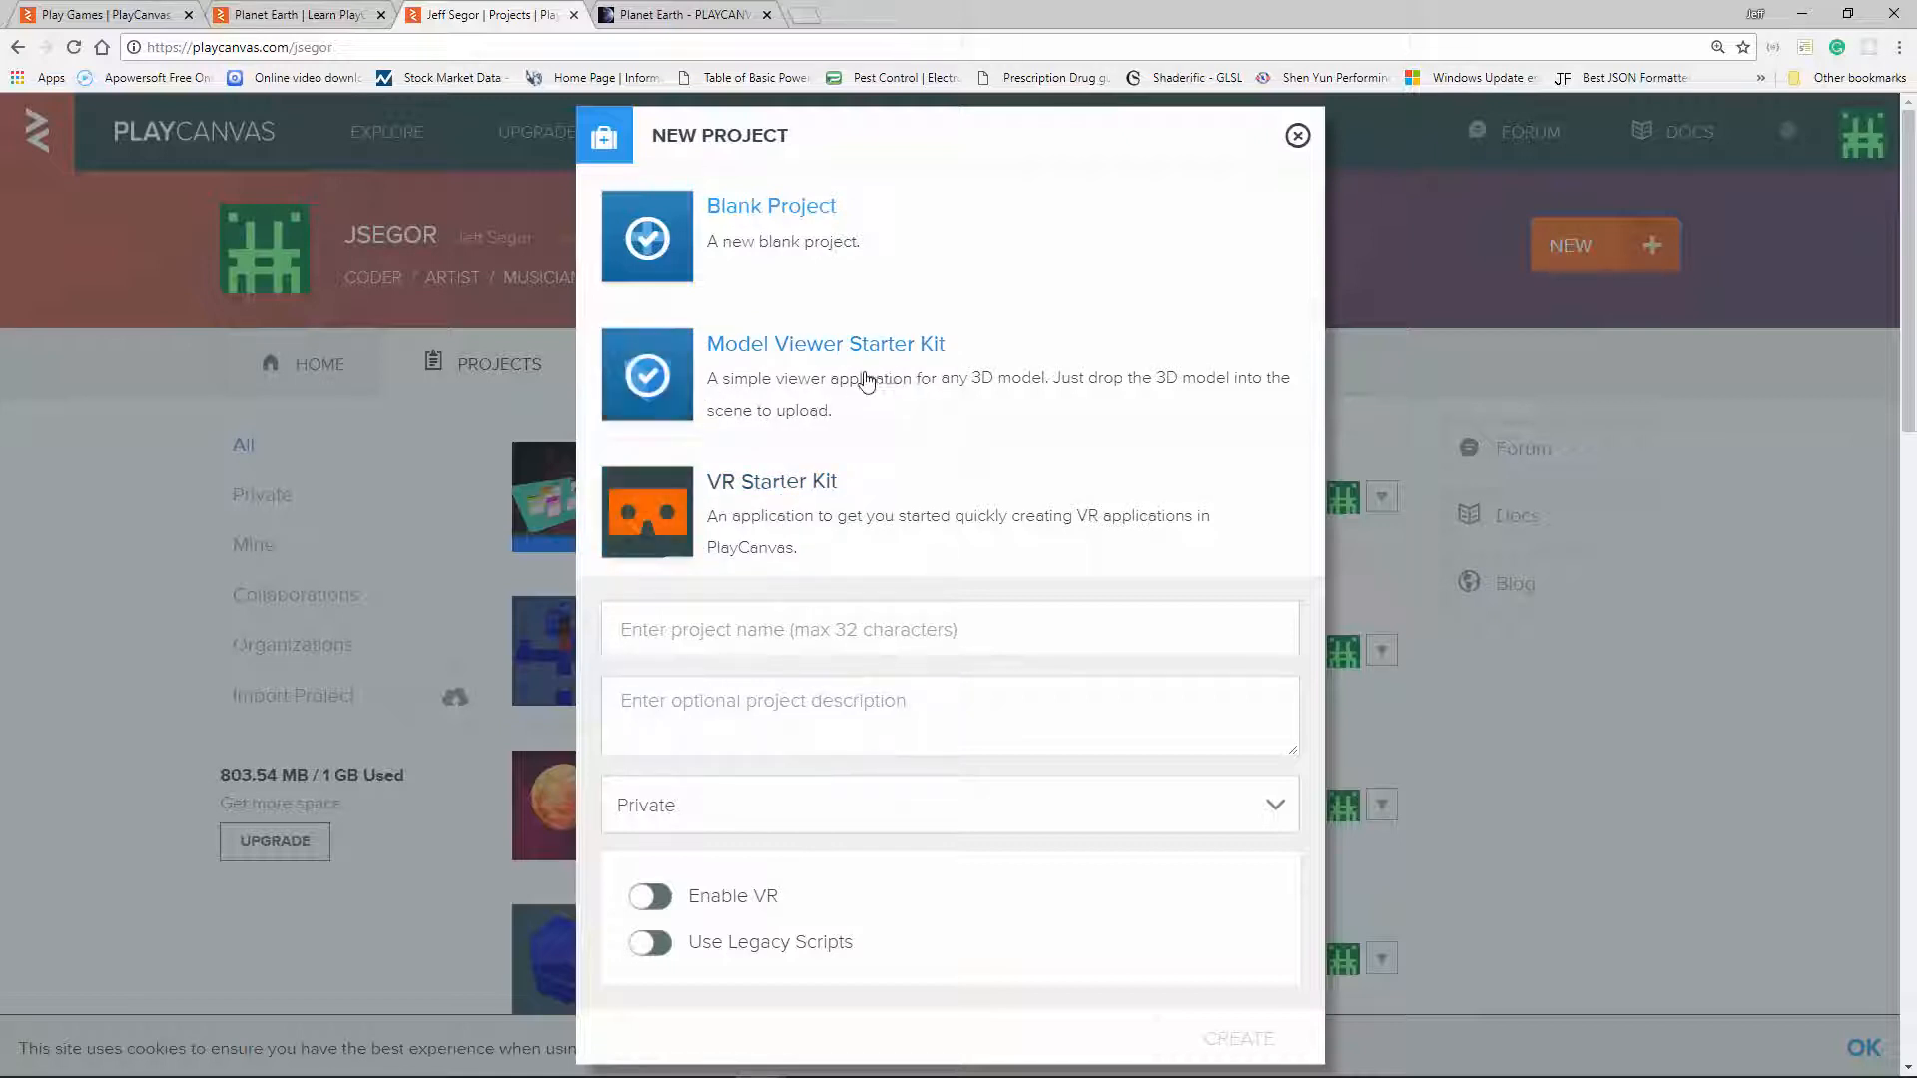
click(804, 352)
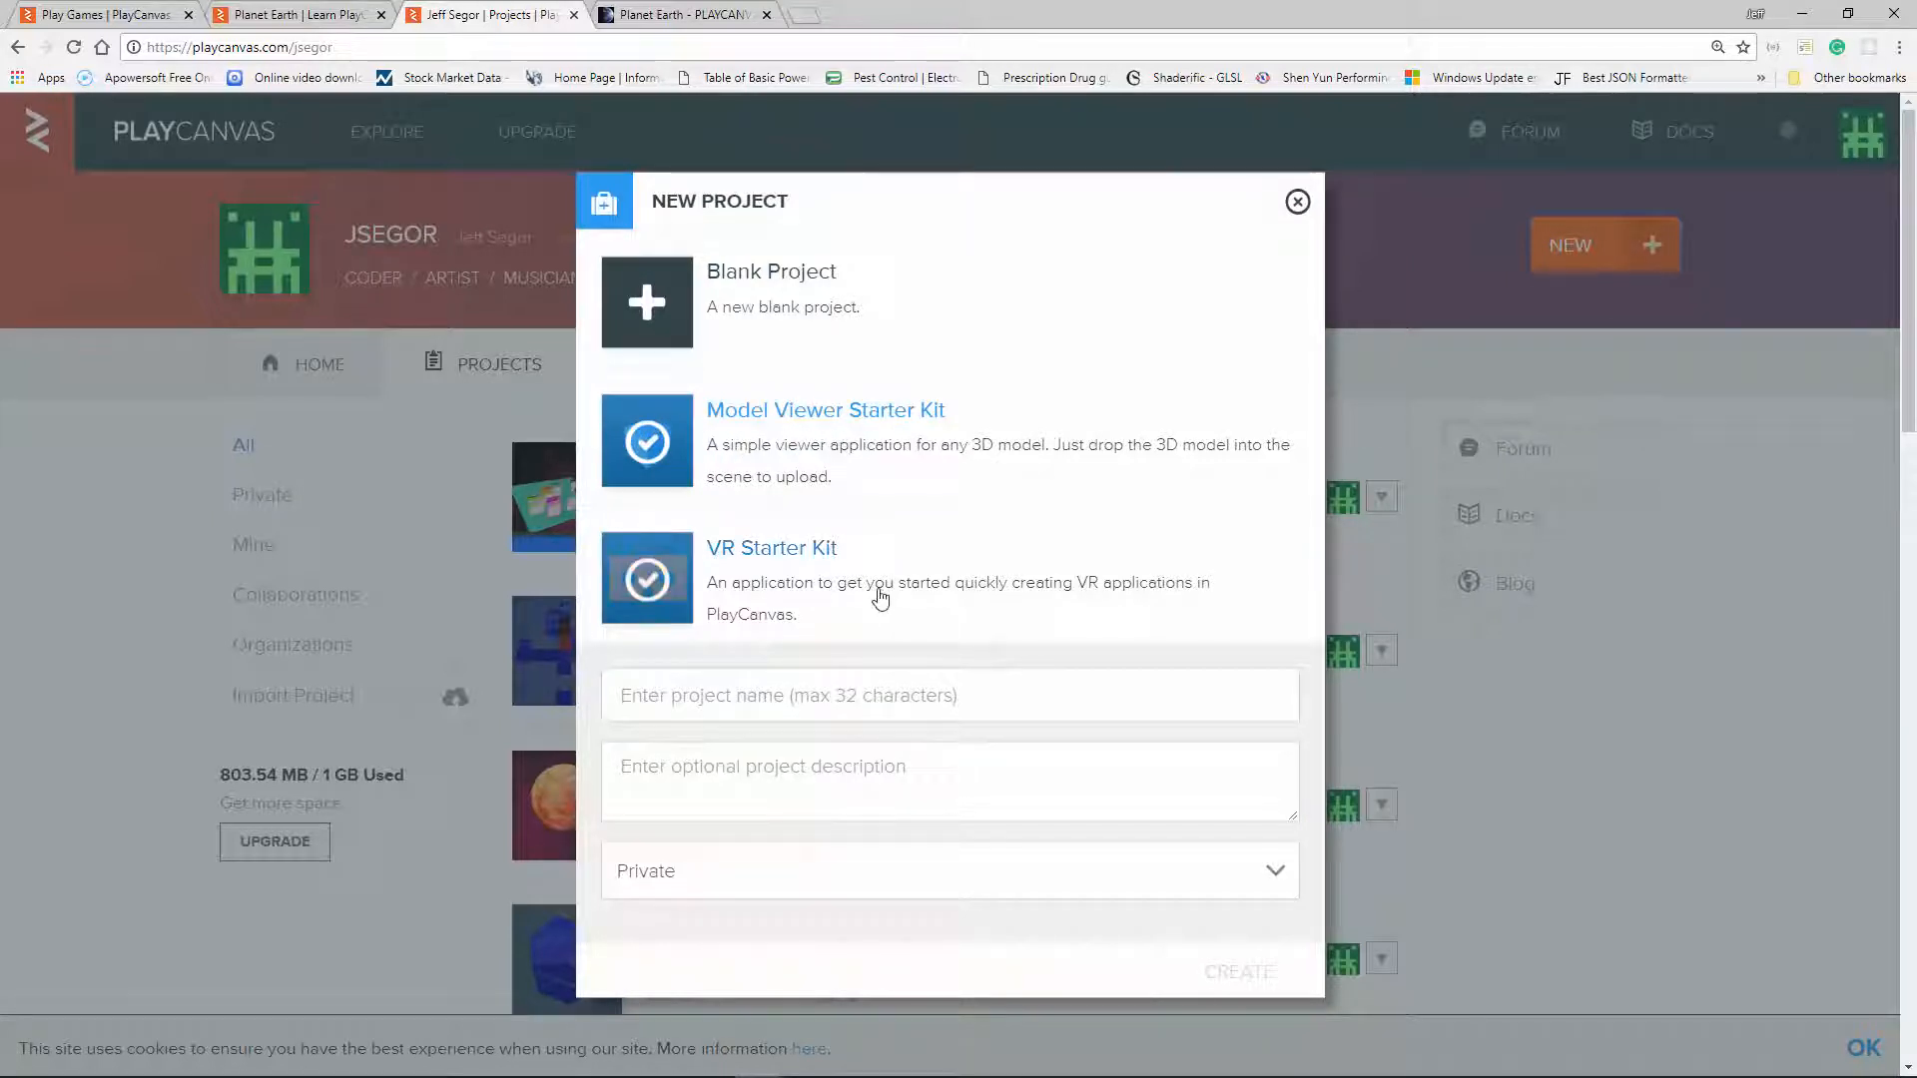
Step: Name the new project Demo and create it
scroll(888, 599, down, 3)
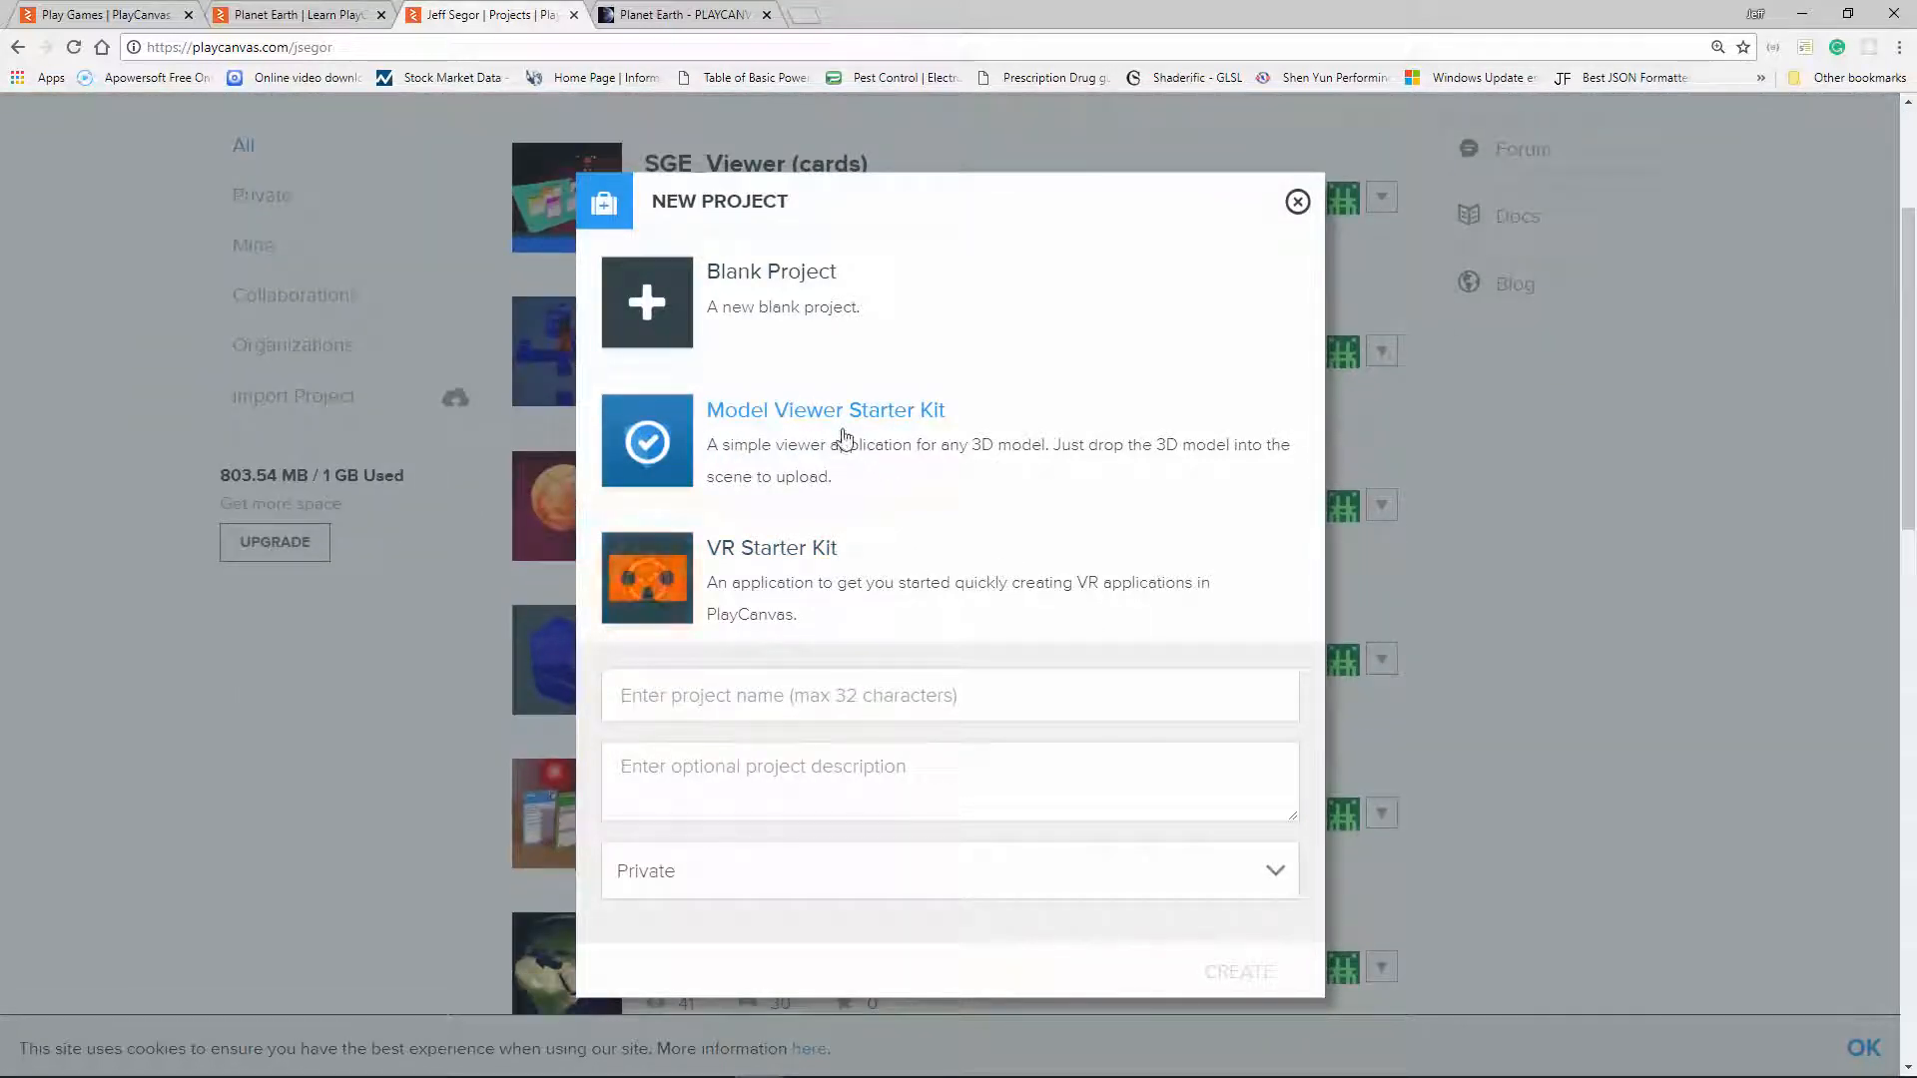
scroll(953, 796, down, 9)
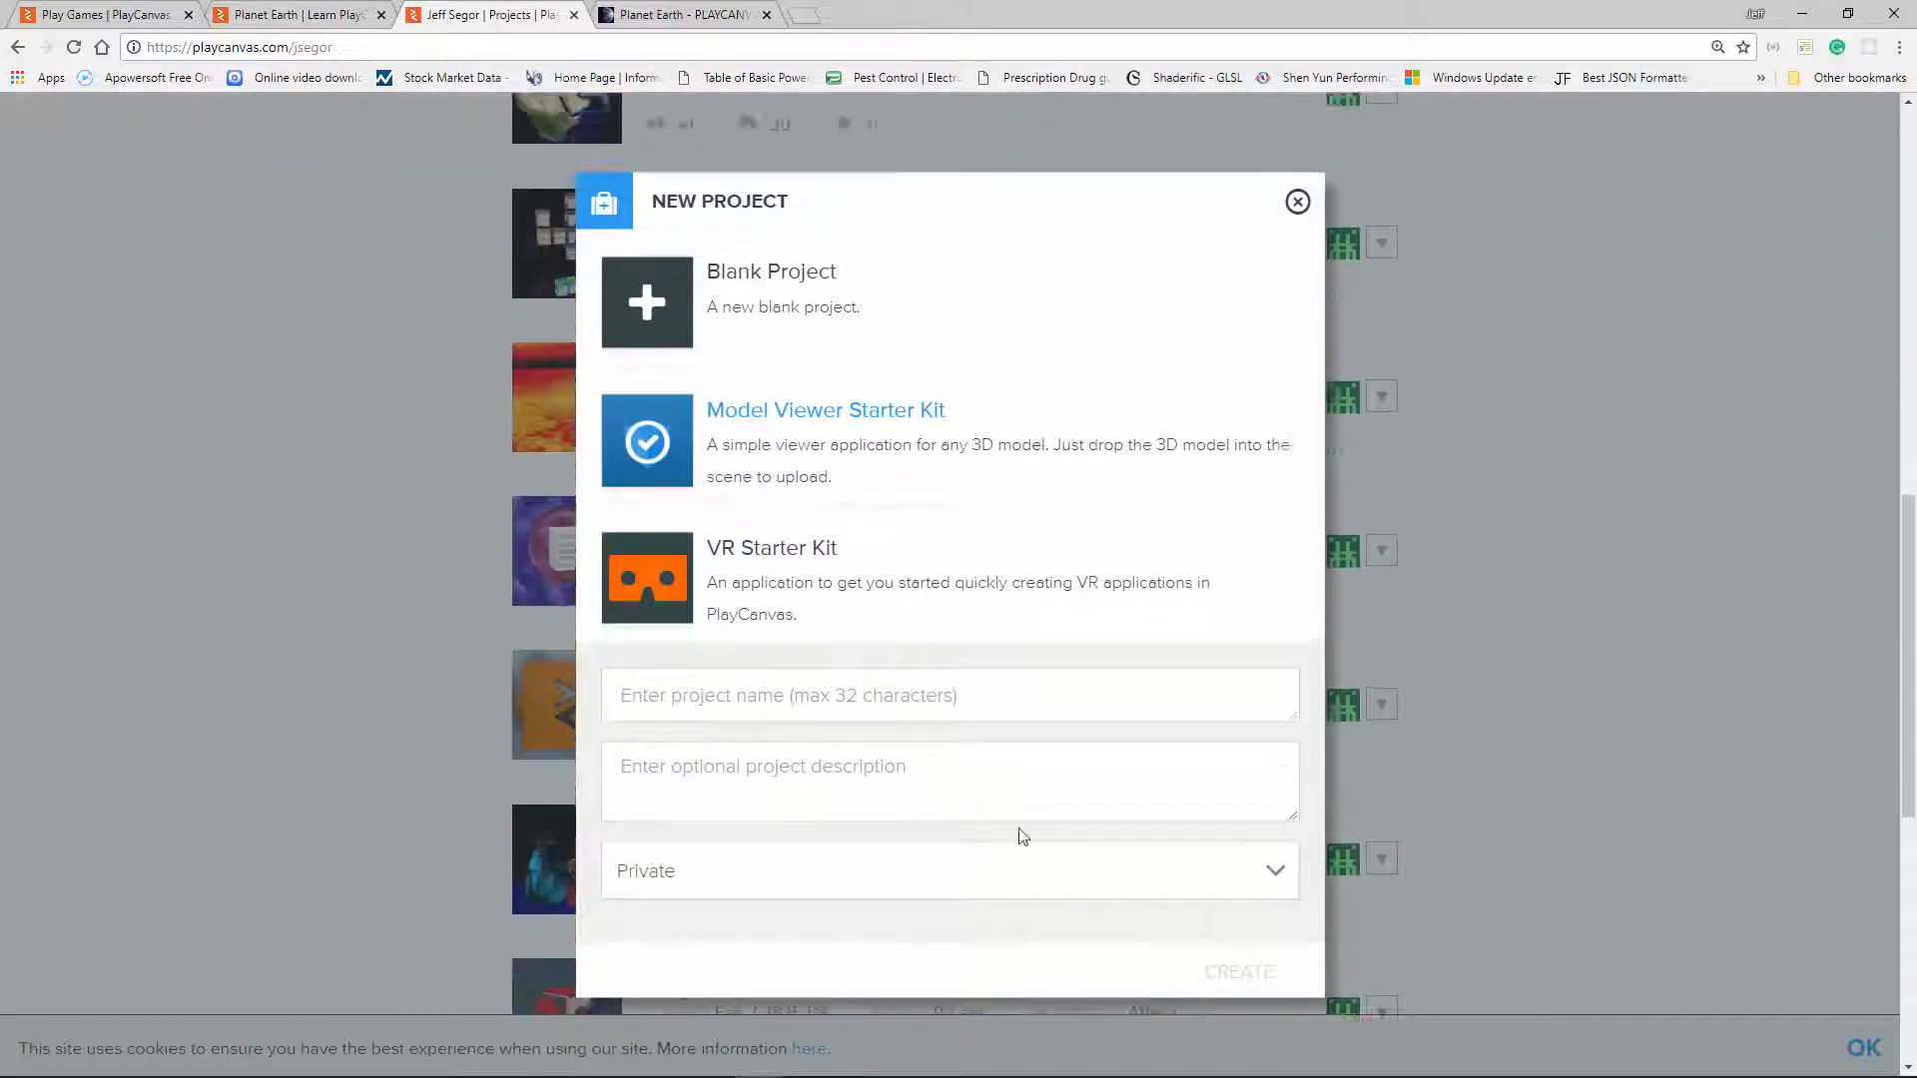
scroll(1219, 423, up, 8)
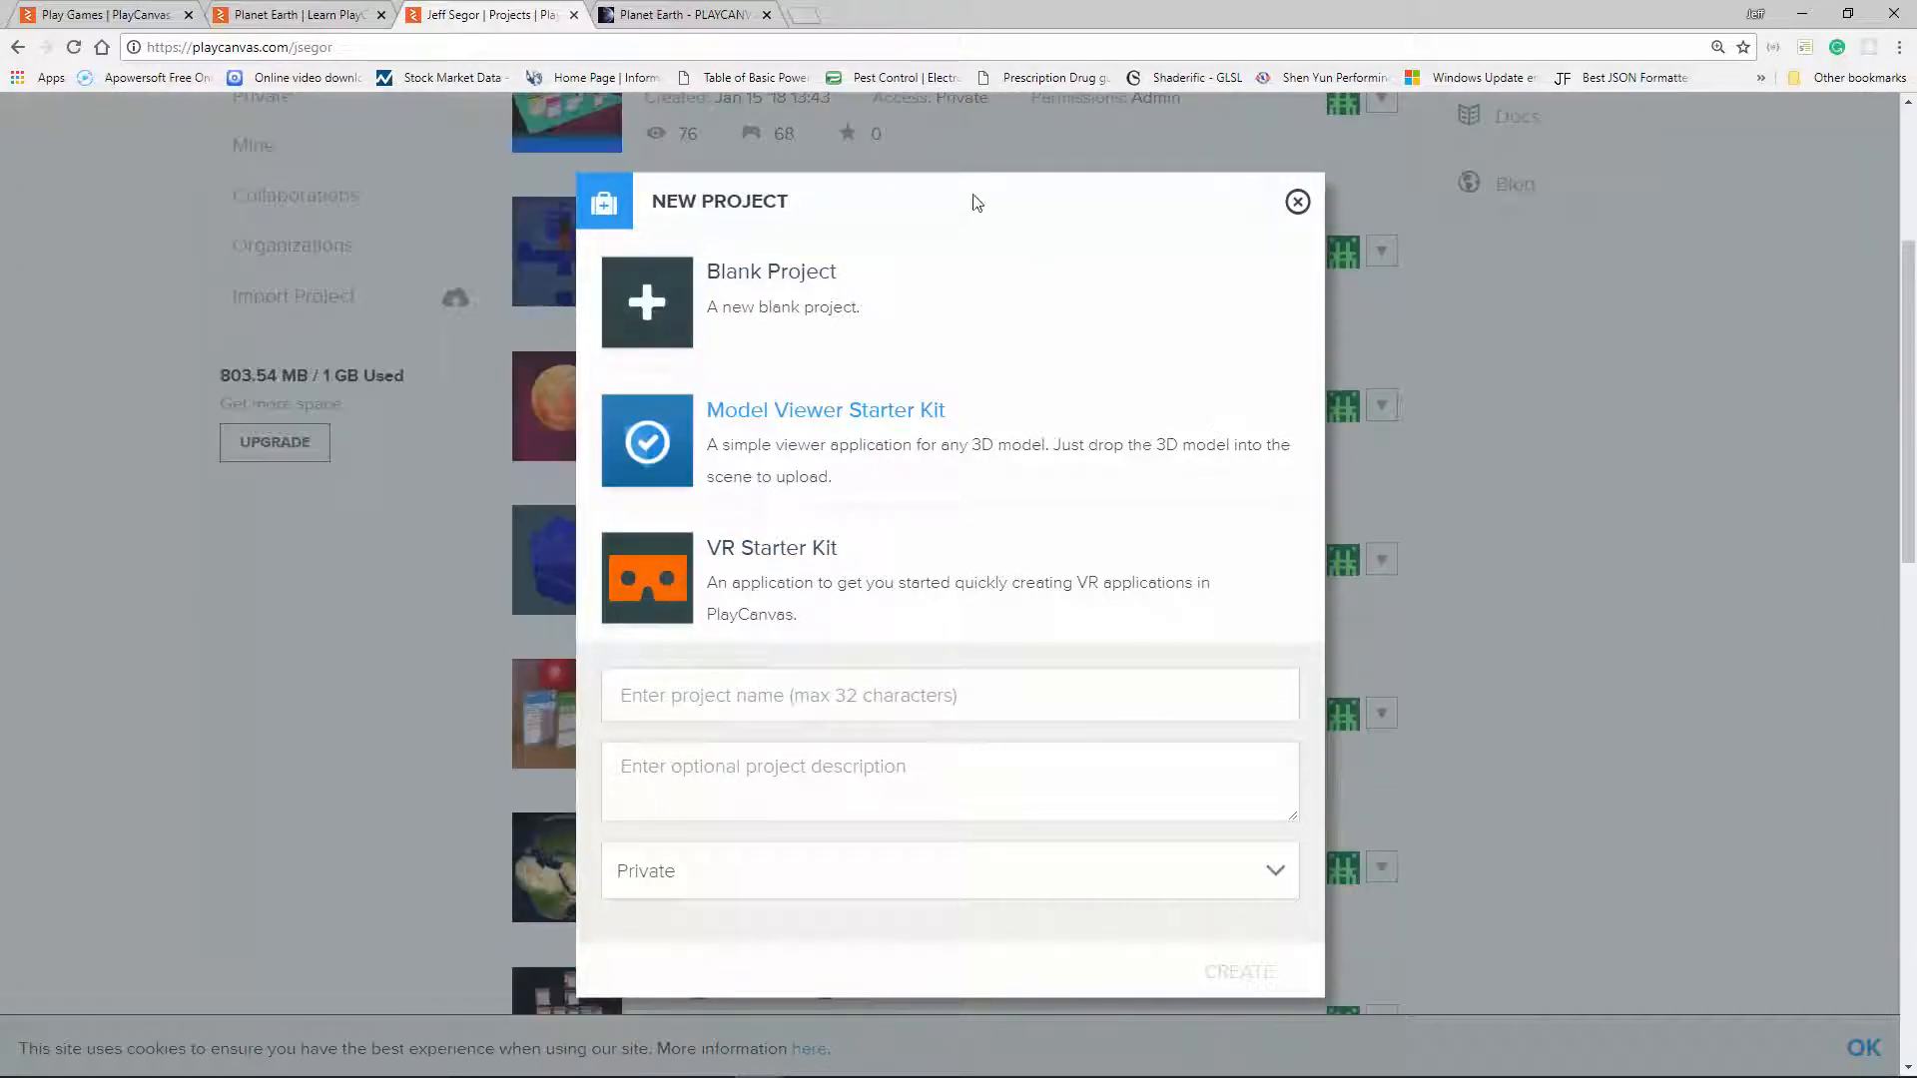
scroll(962, 971, down, 7)
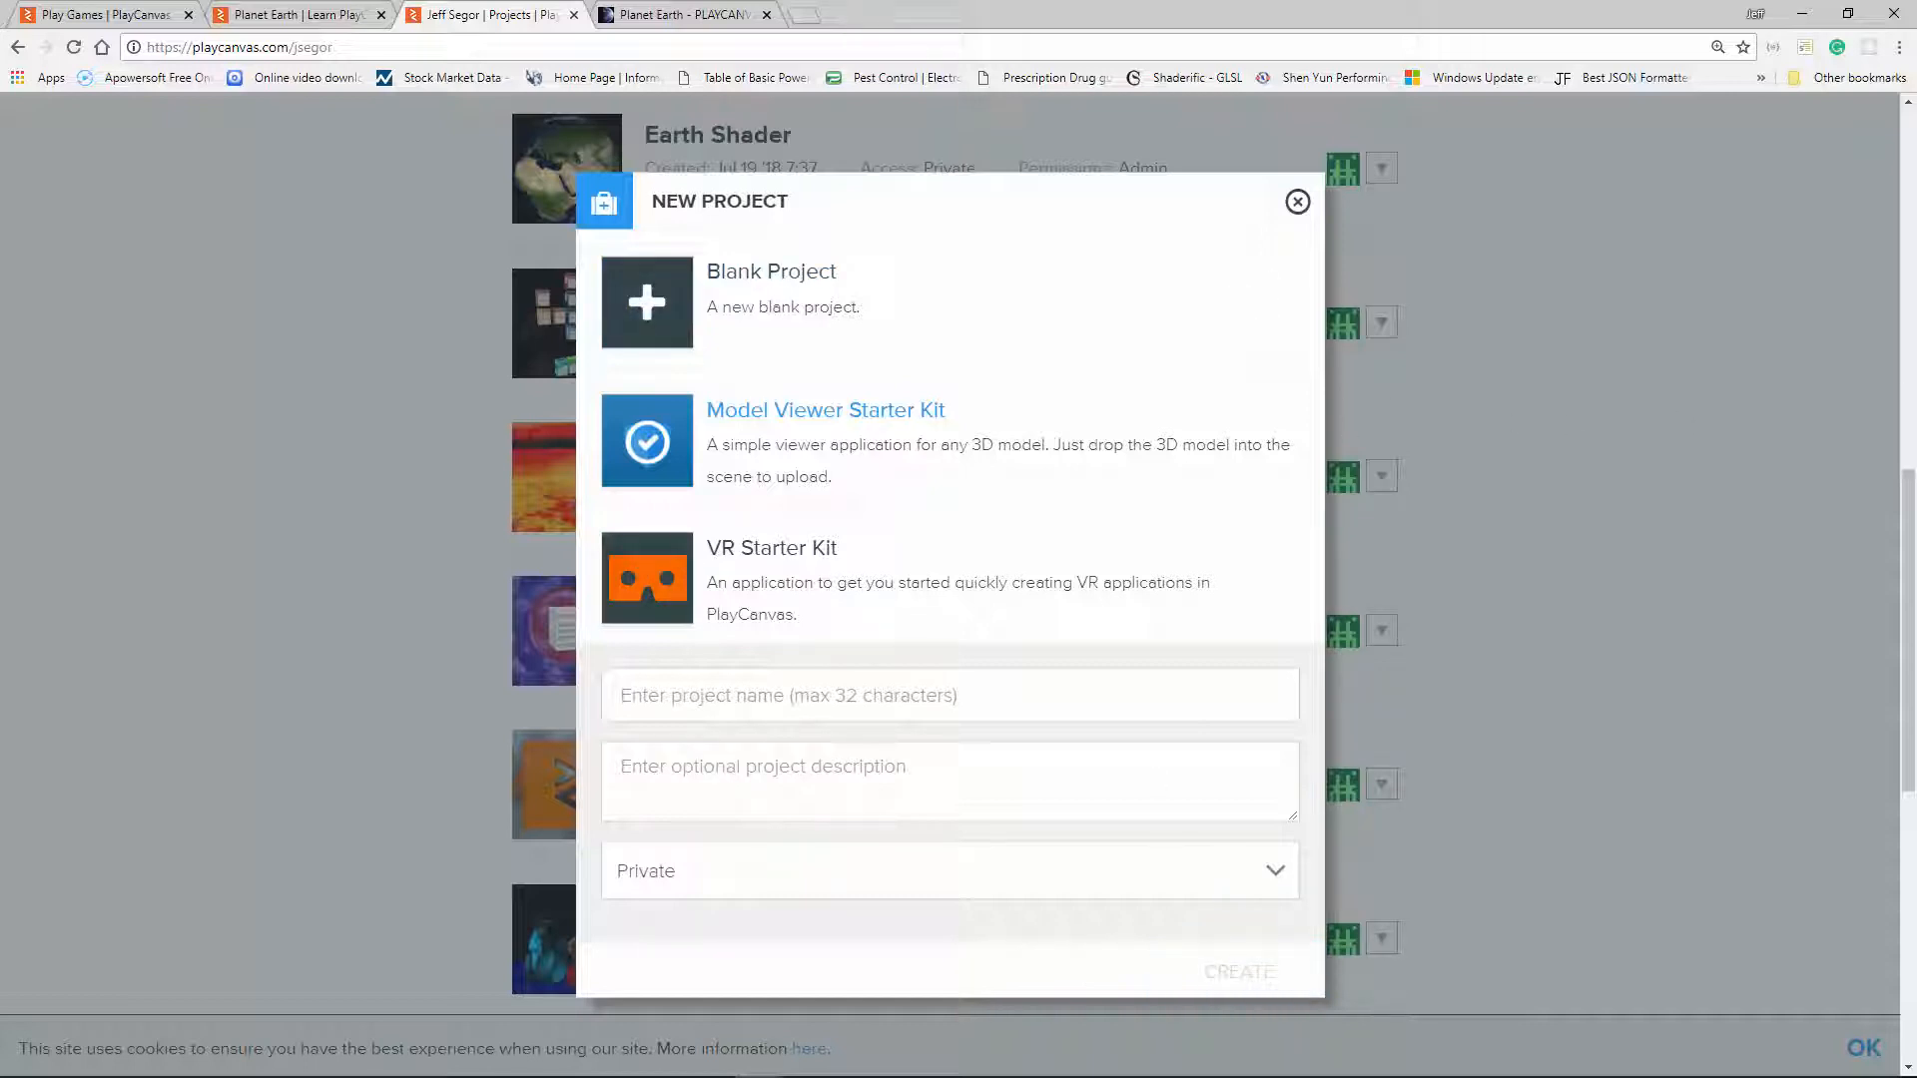
click(843, 696)
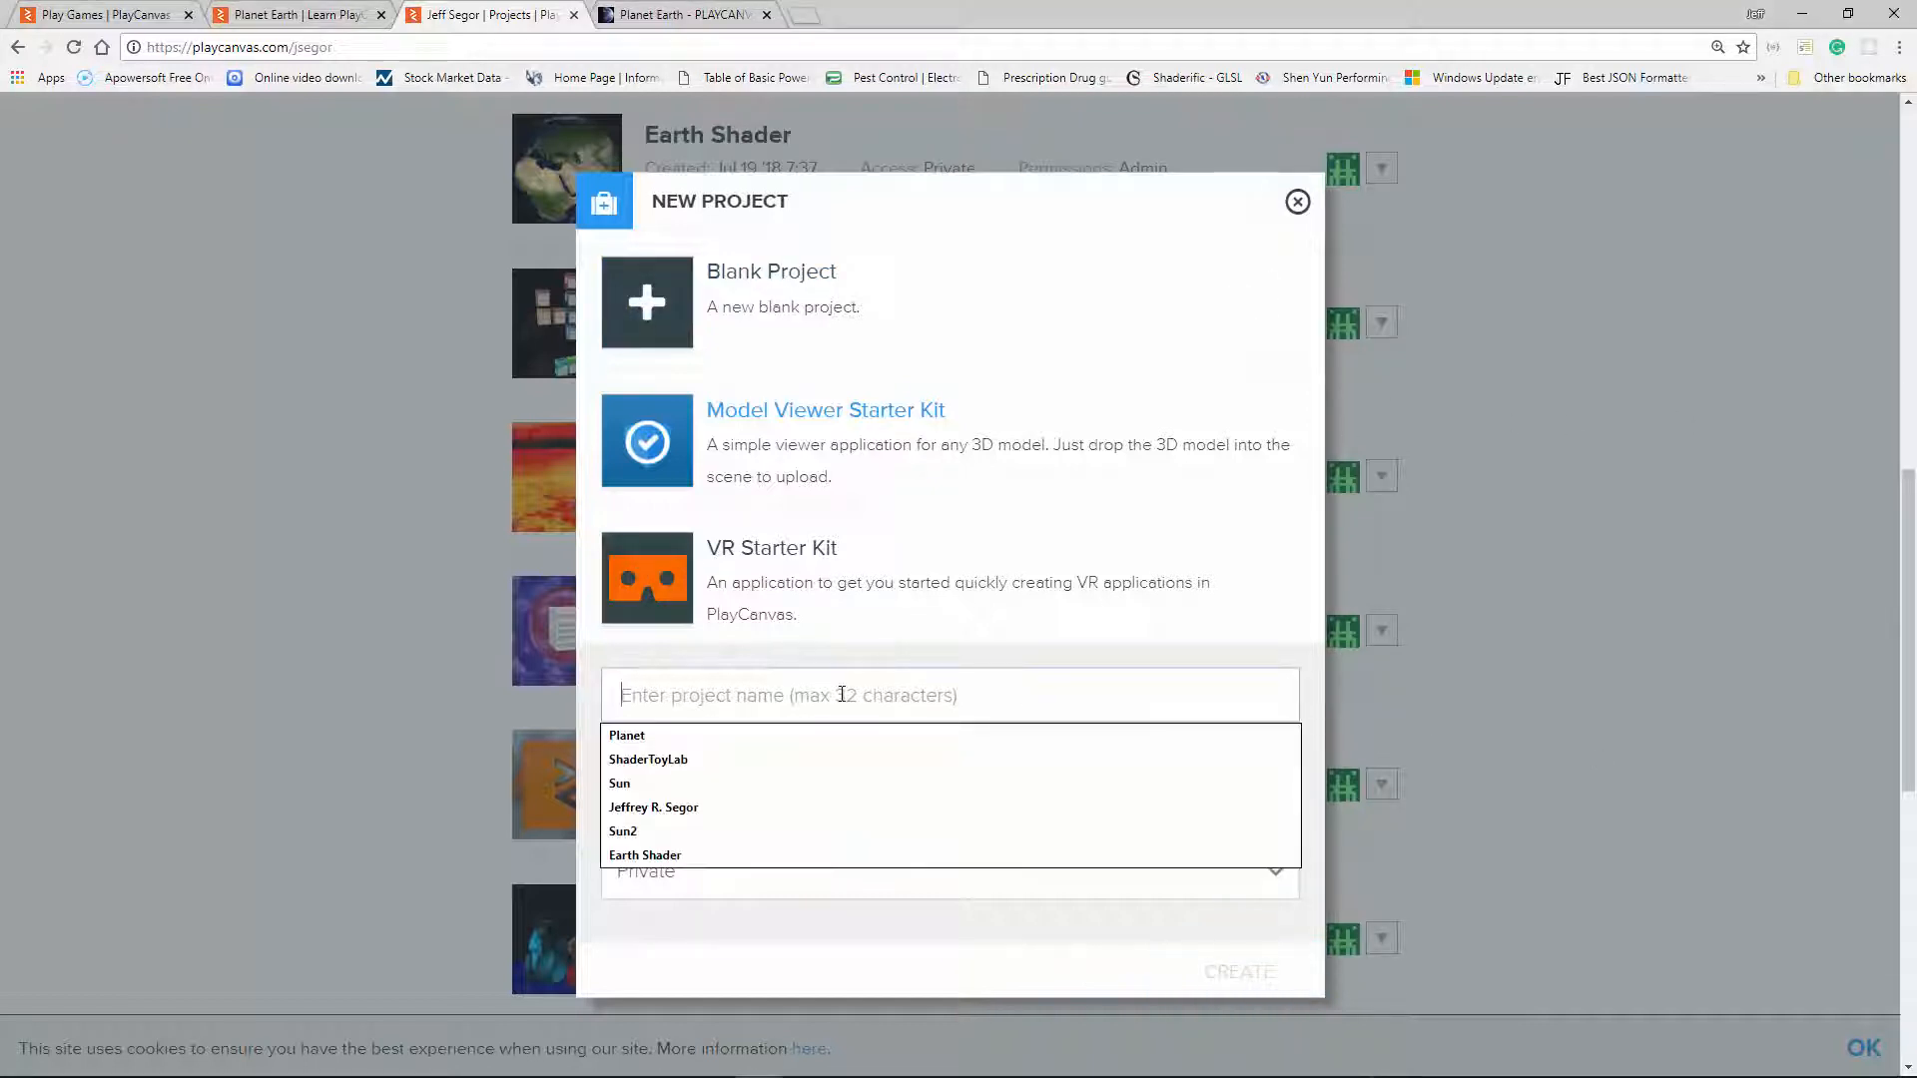
text(Demo)
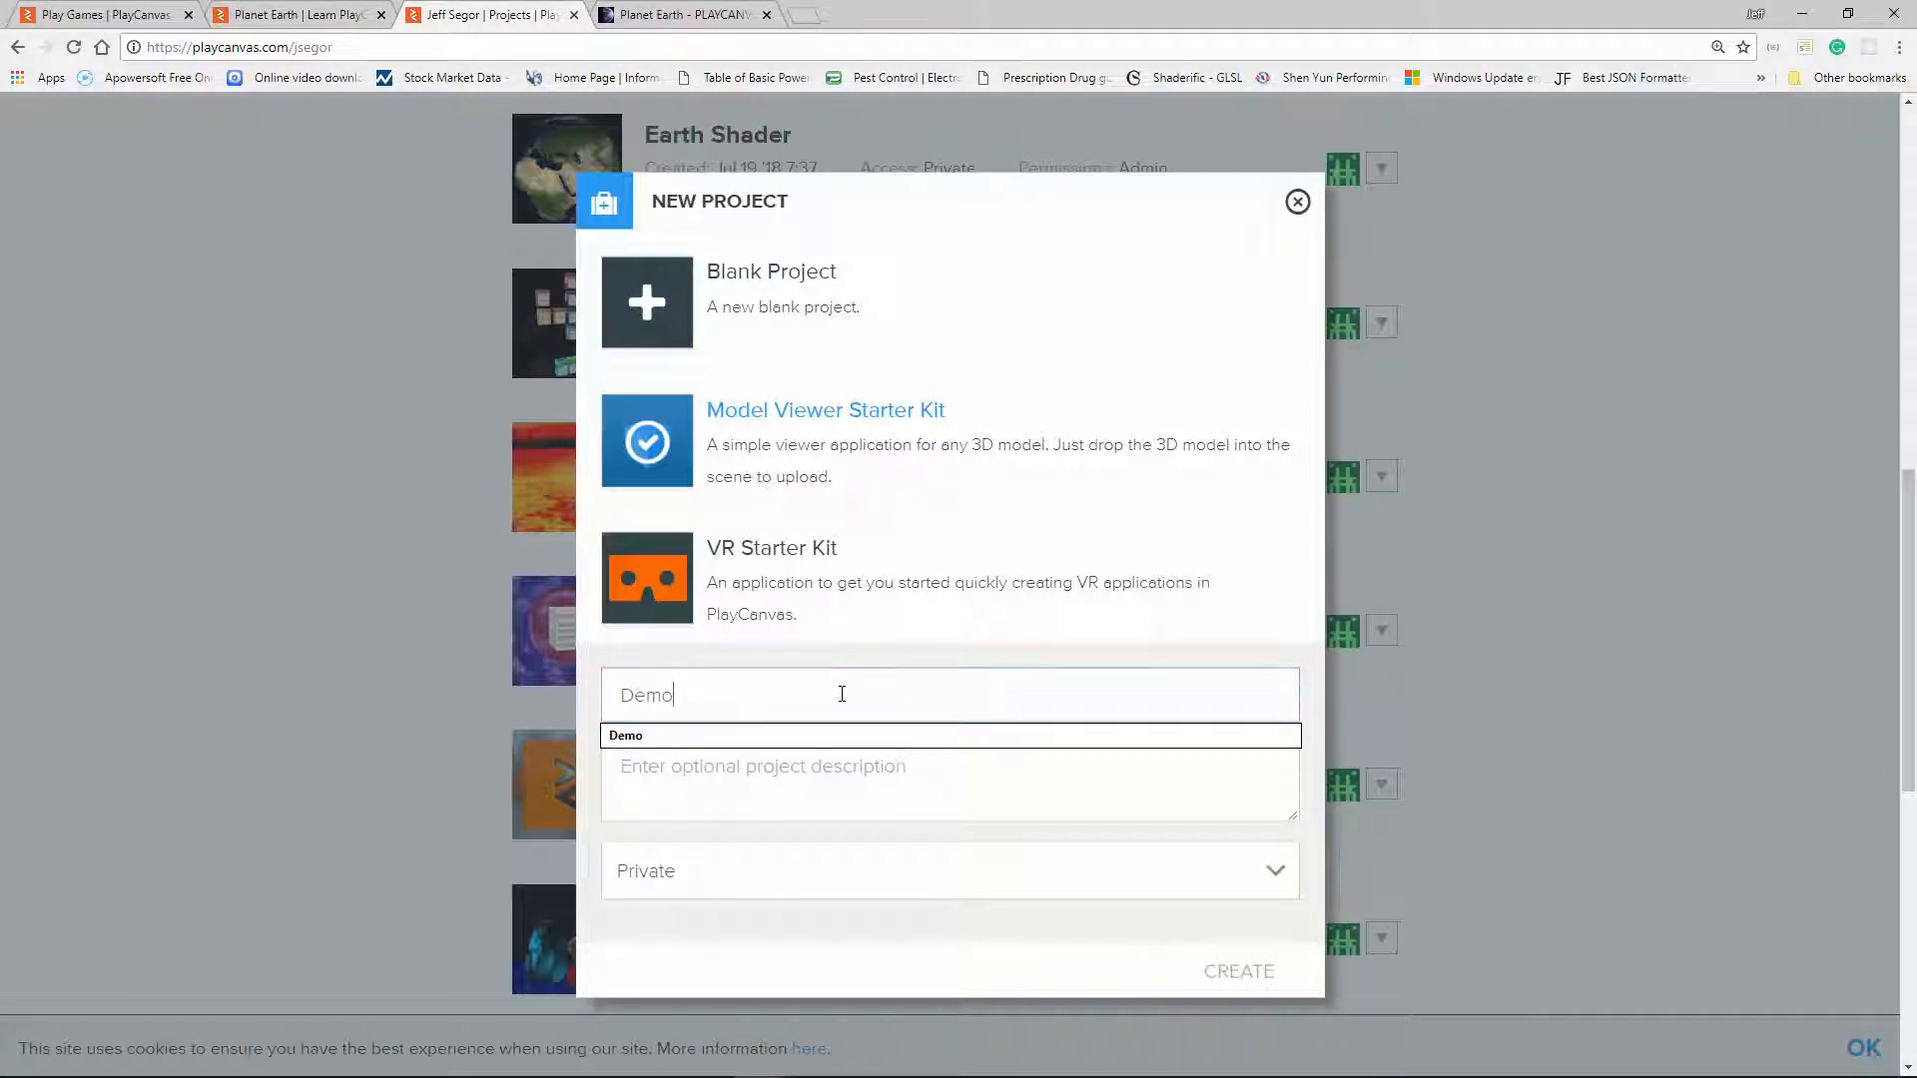
click(1254, 976)
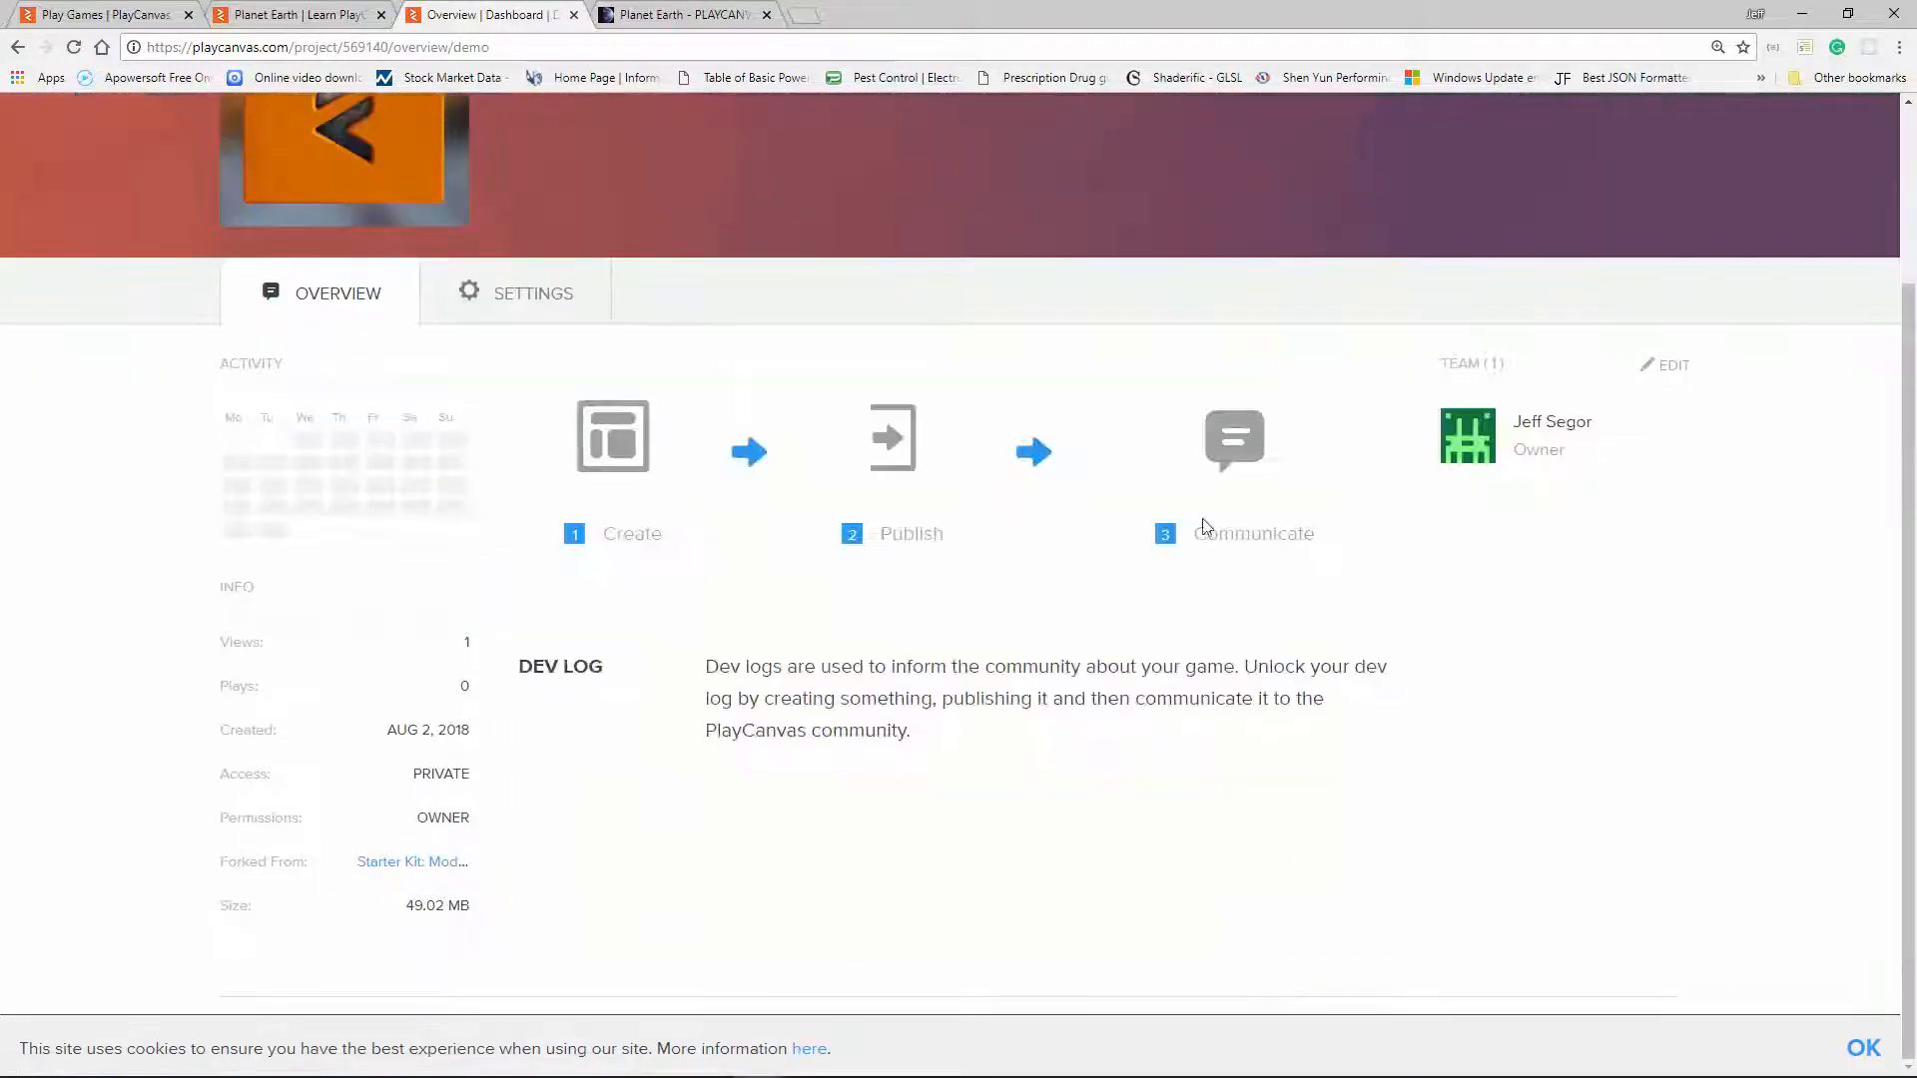
Step: Open the settings page of the newly created Demo project
scroll(1200, 519, up, 3)
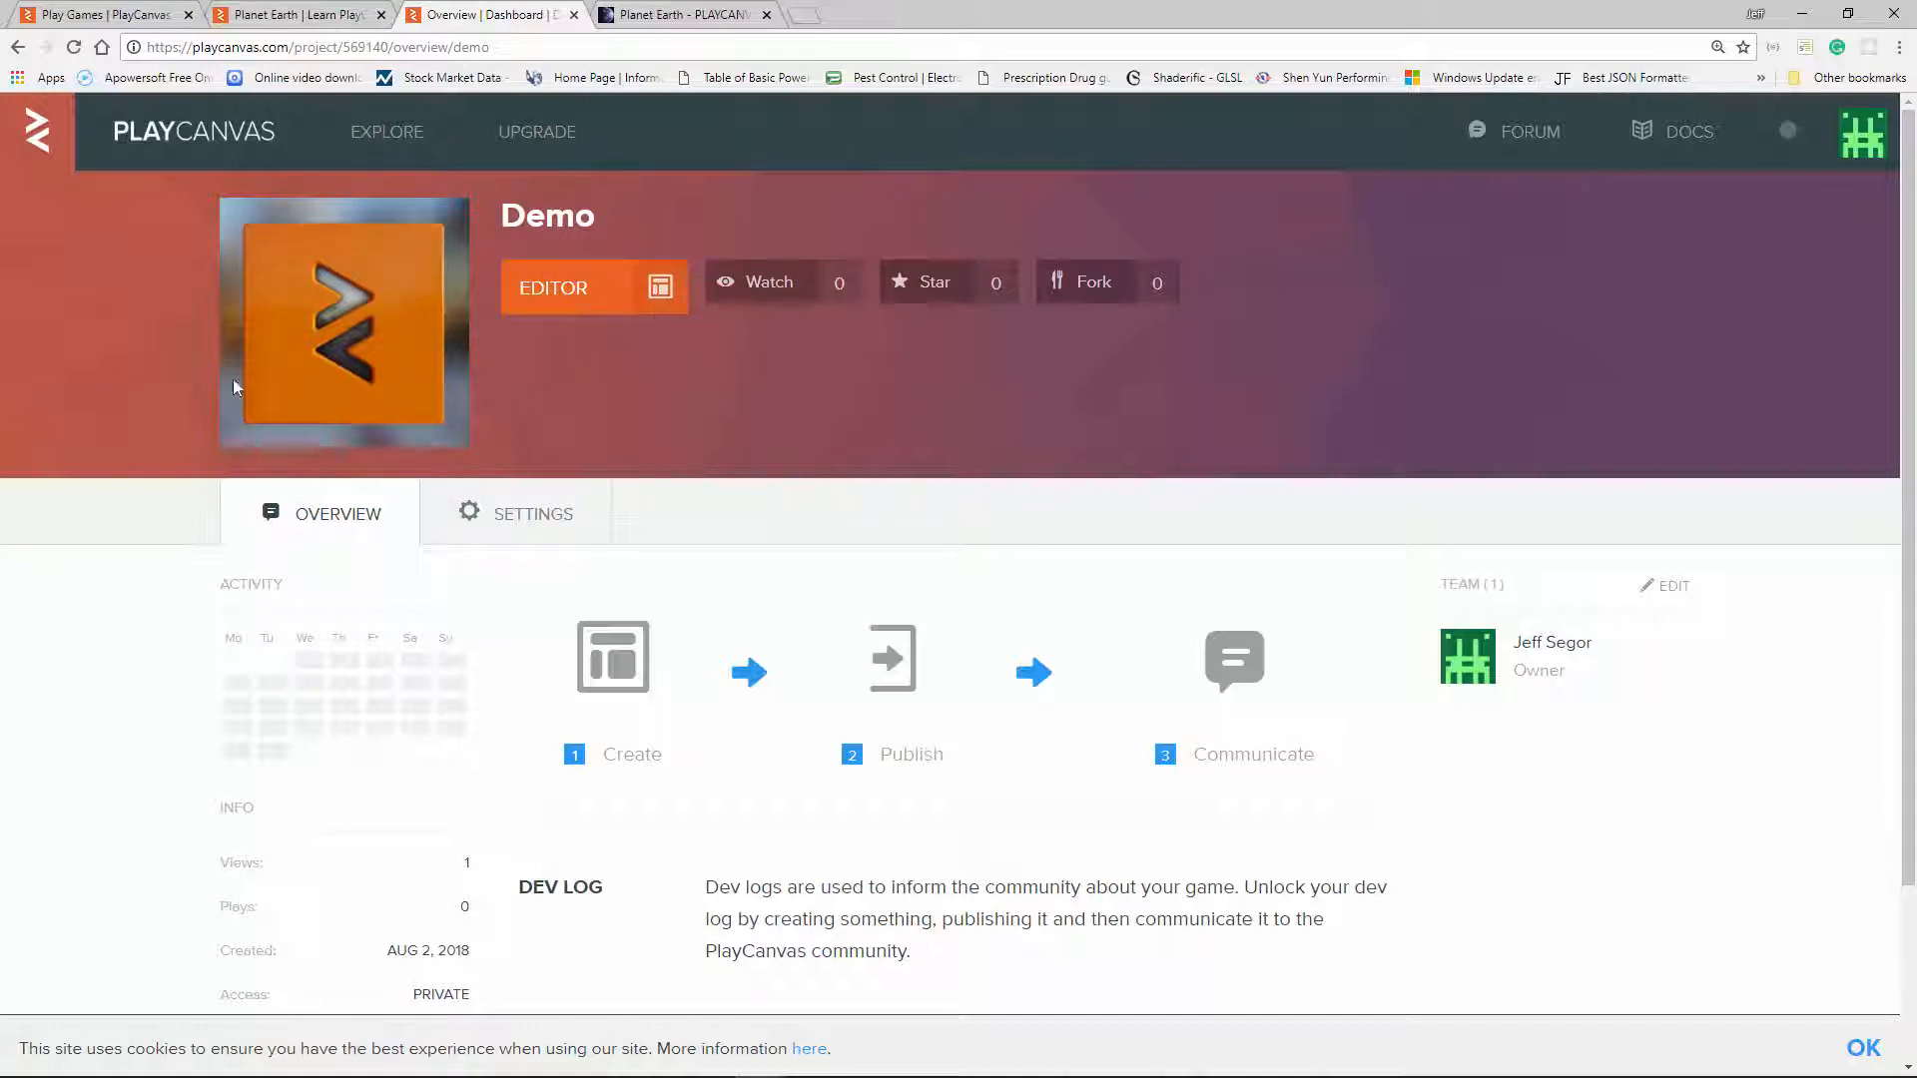
click(521, 515)
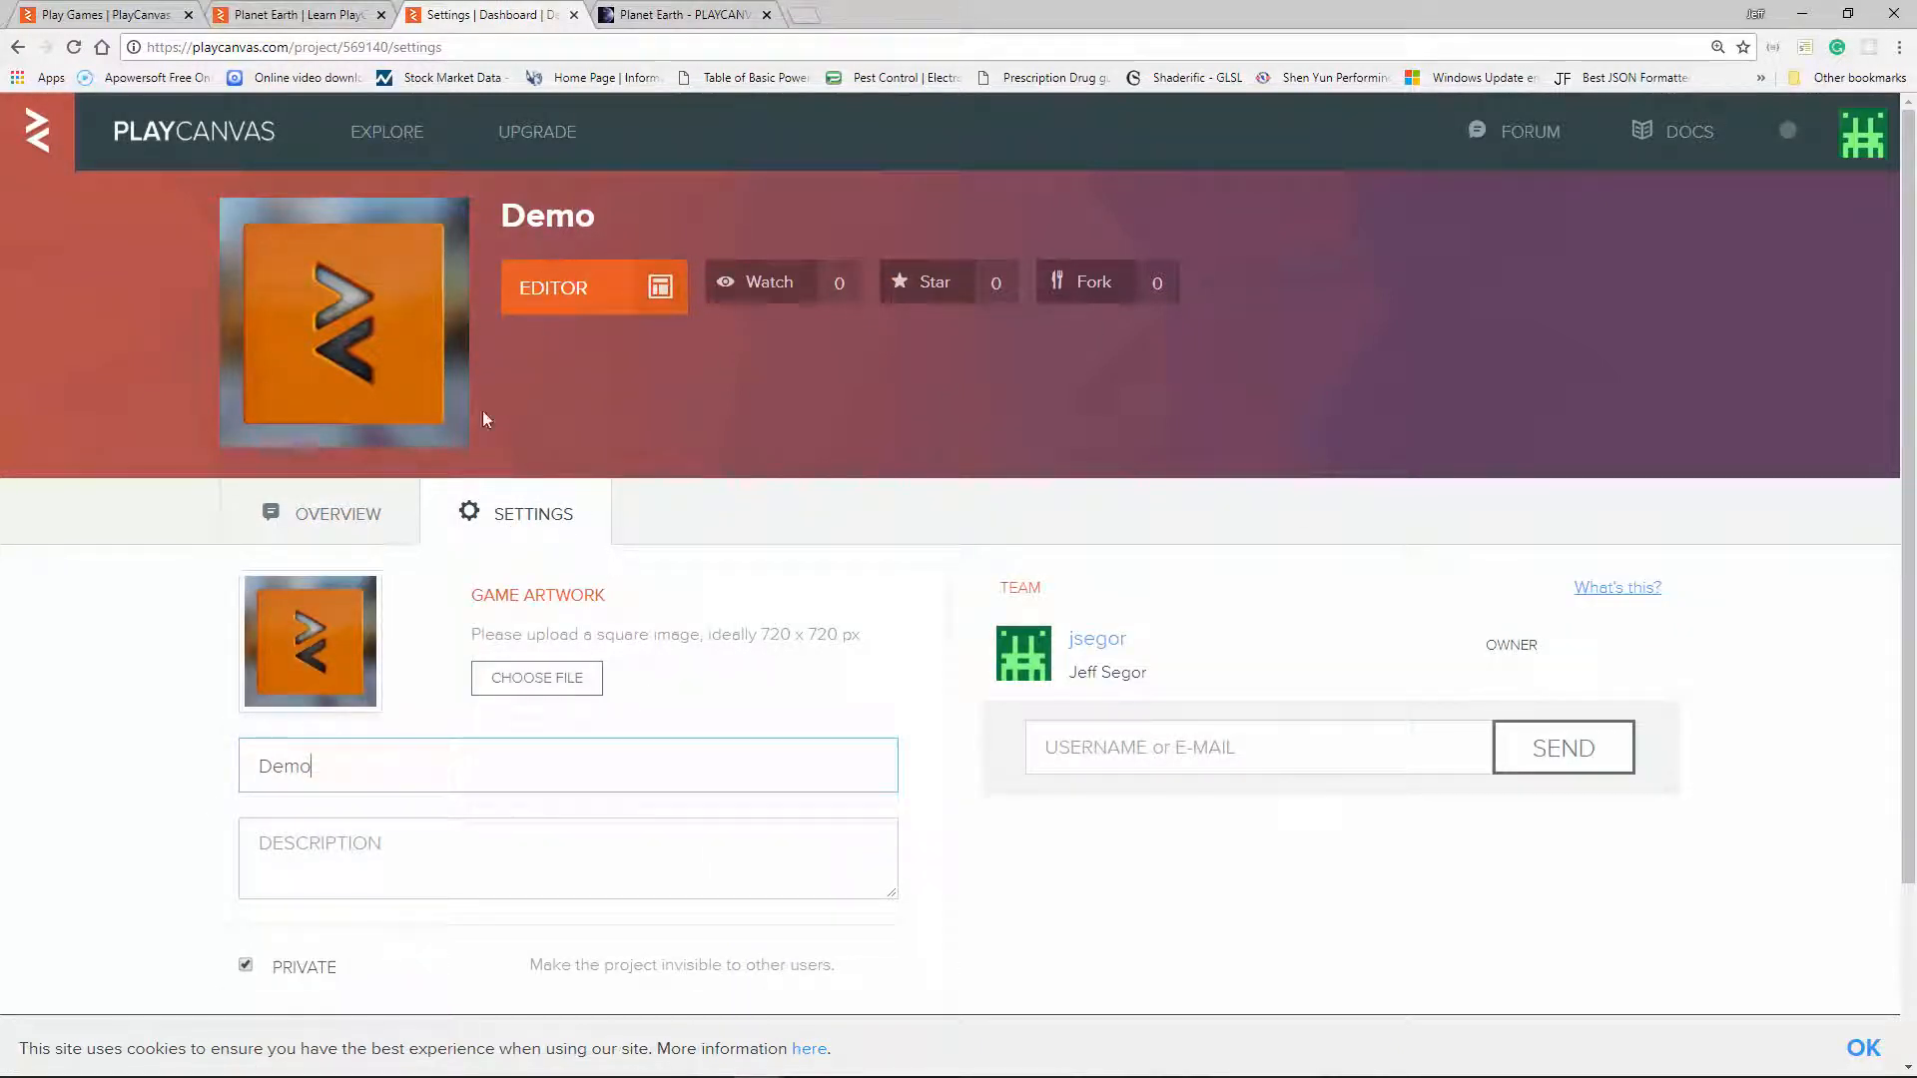
Step: Open the Demo project in the editor from its overview page and load the Main scene
click(339, 511)
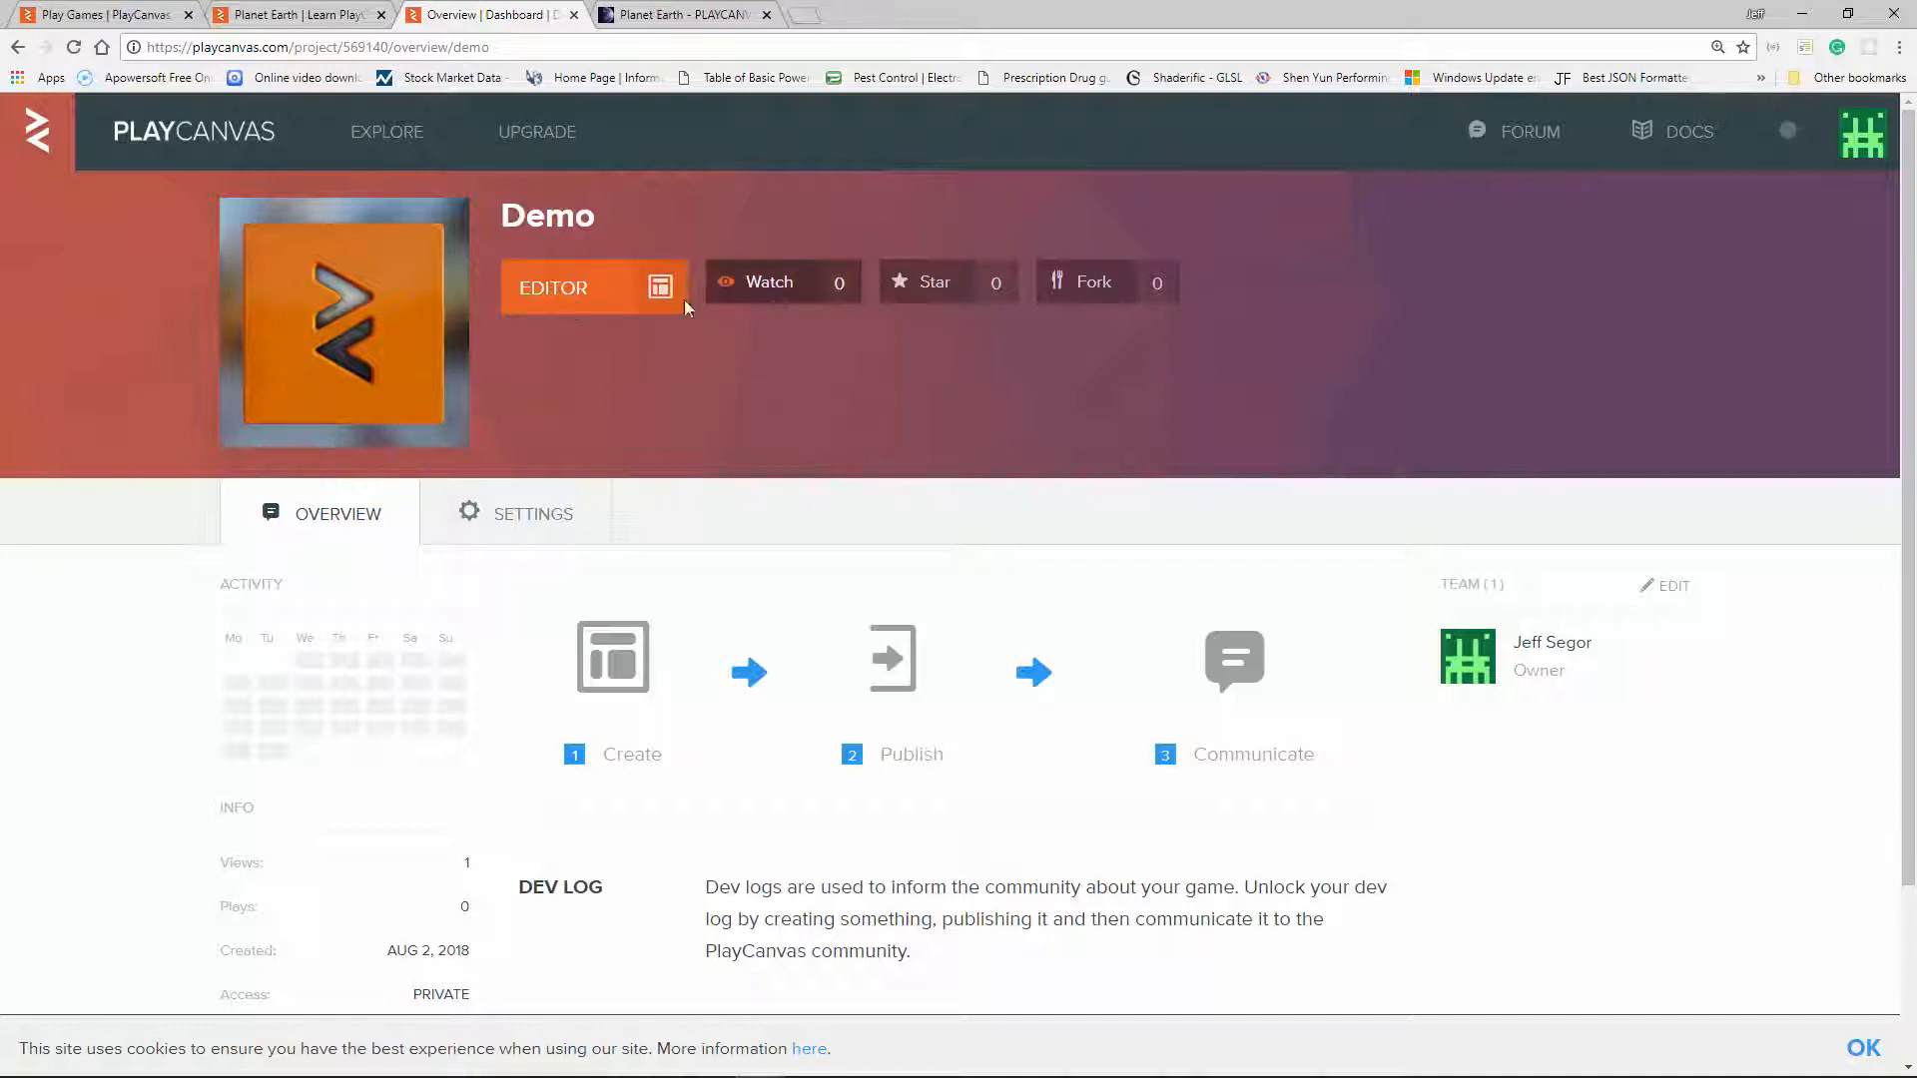
click(555, 300)
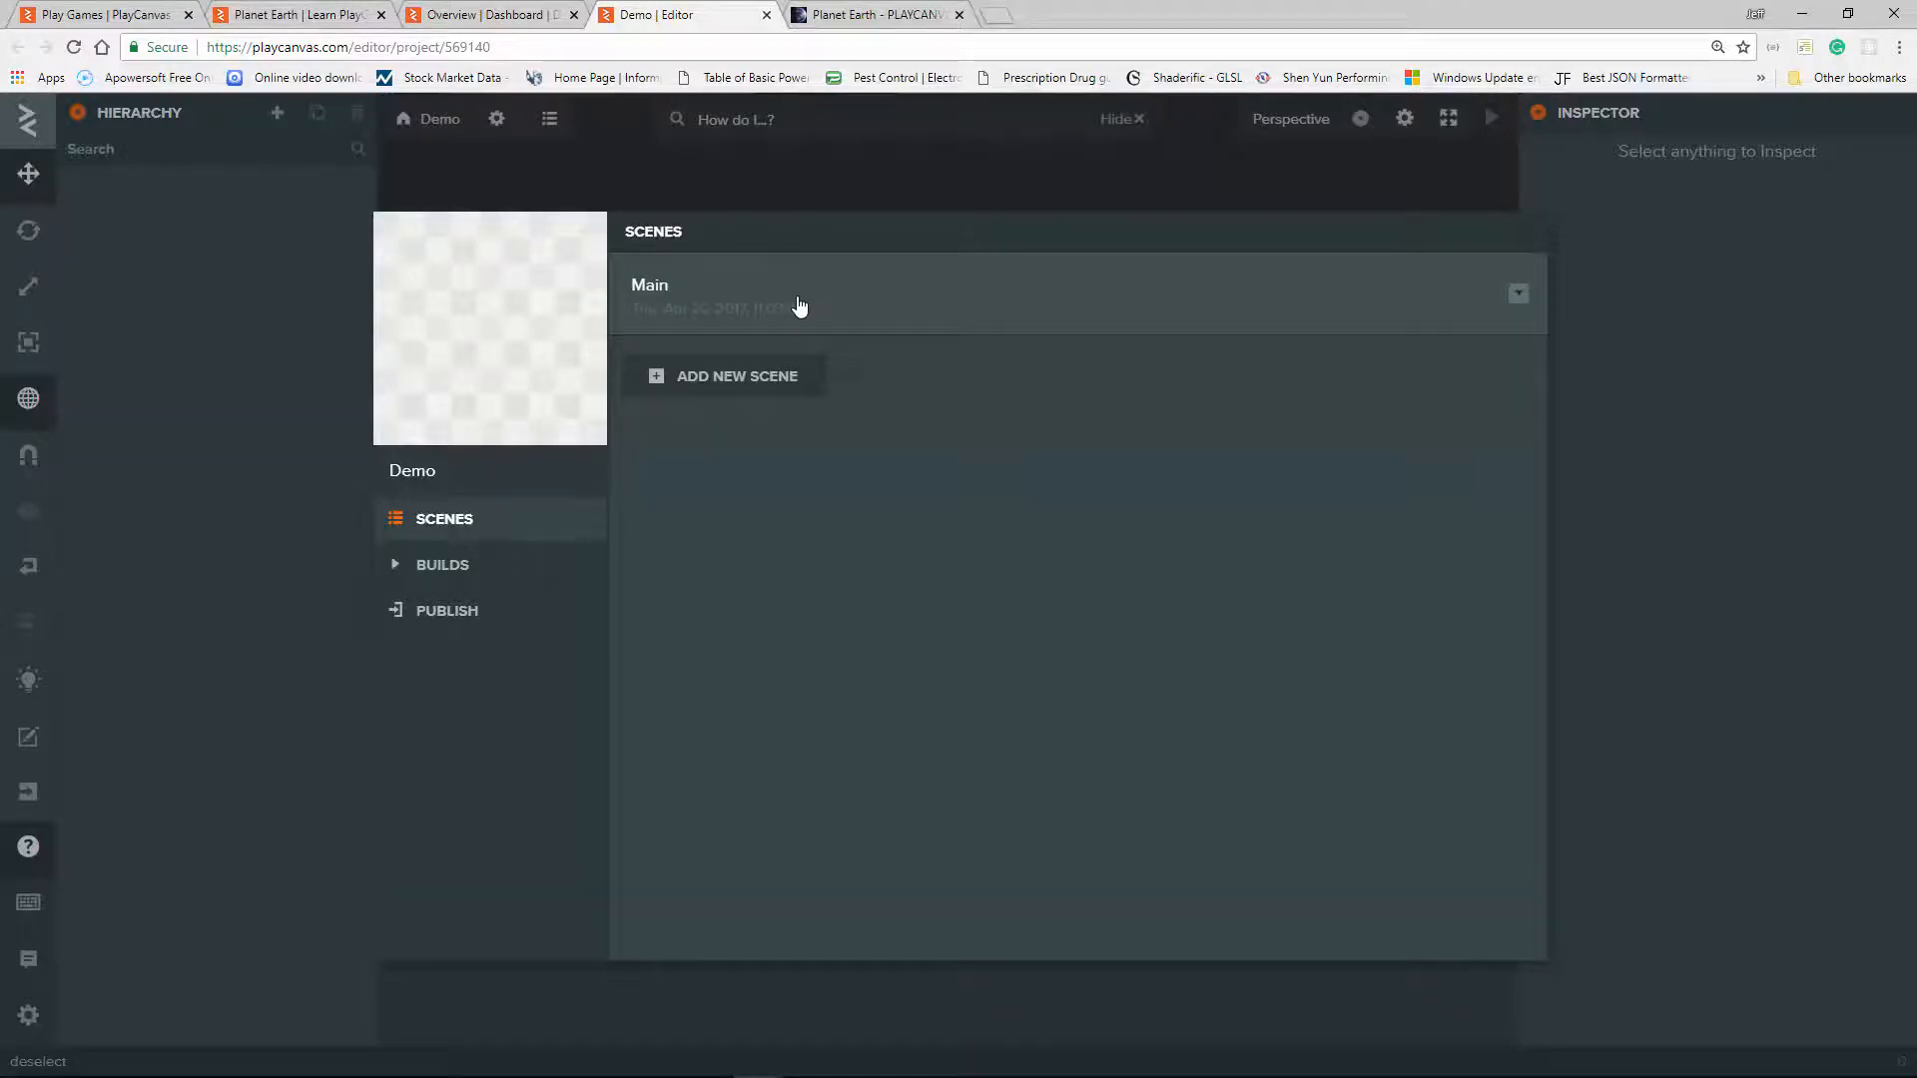
click(798, 305)
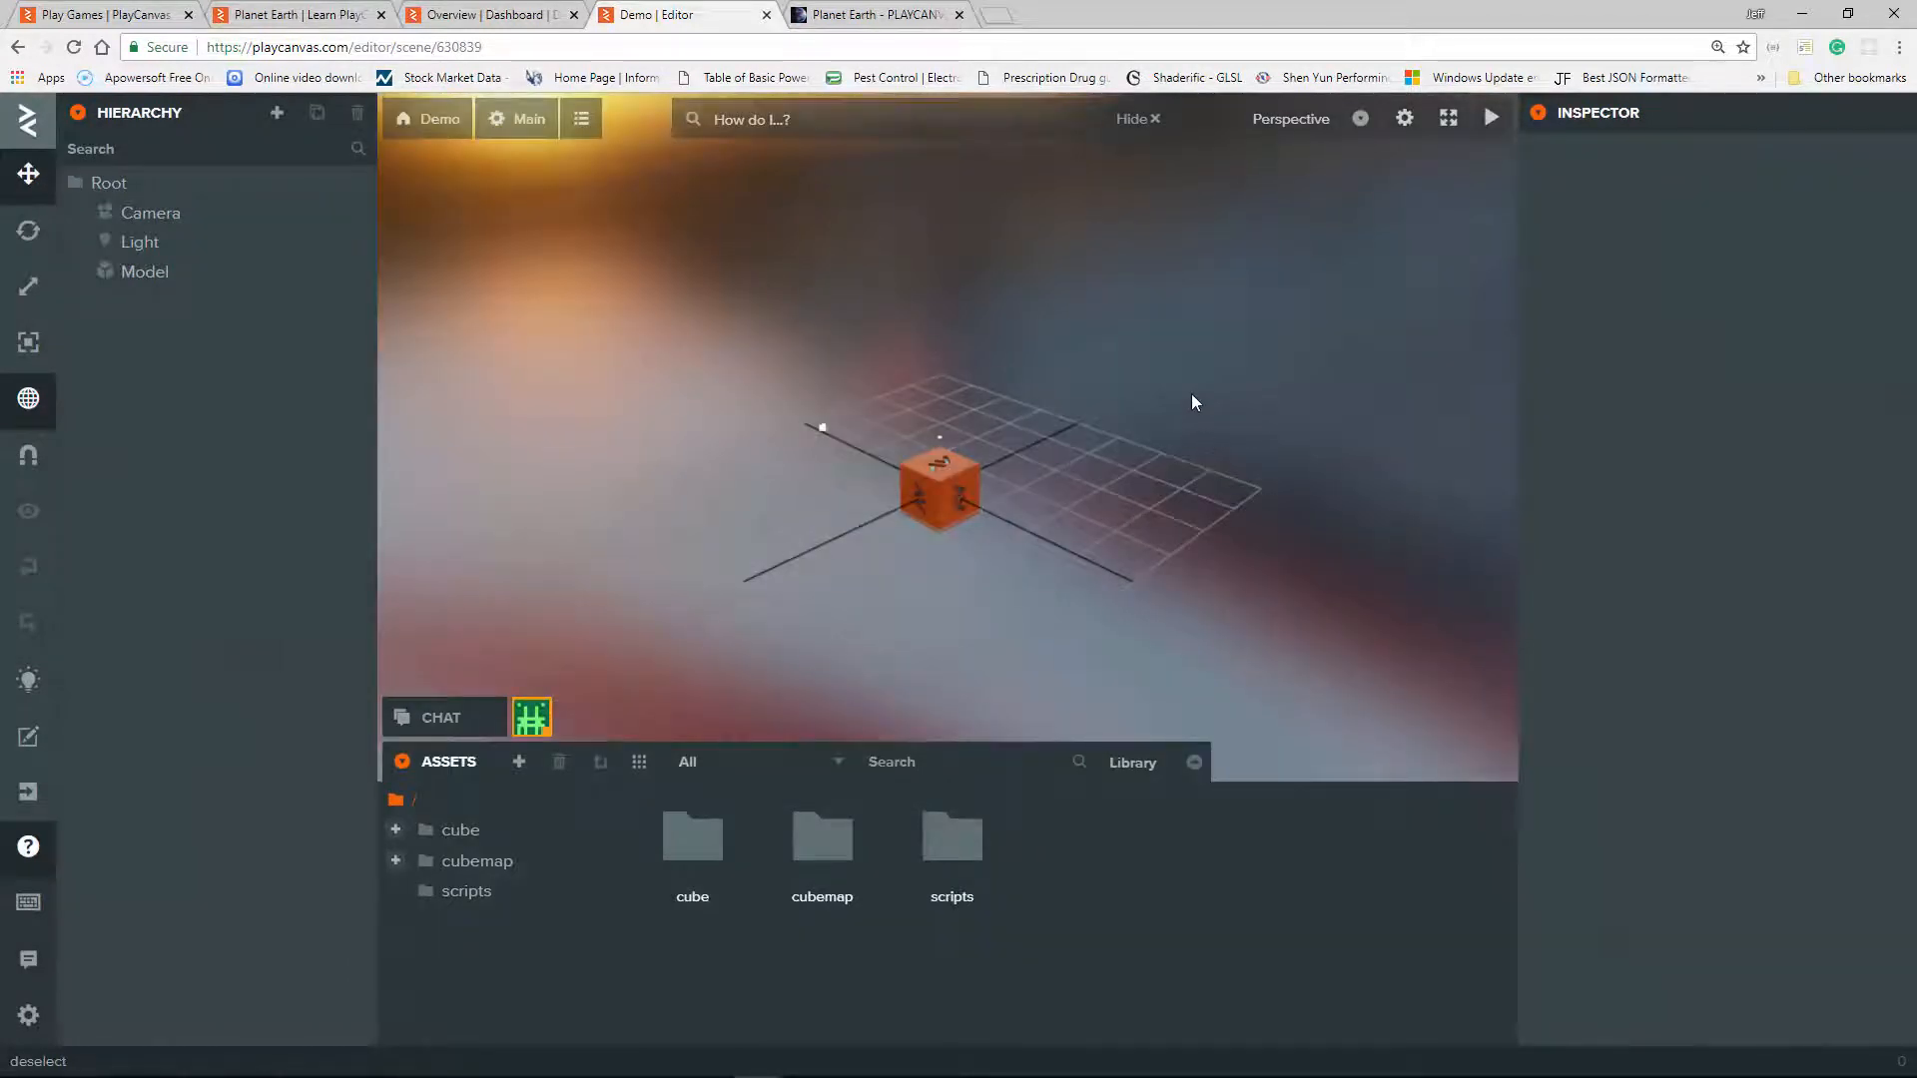
Step: Launch the Main scene and compare the running cube model with the scene in the editor
scroll(1190, 393, down, 3)
scroll(1190, 394, up, 3)
scroll(1057, 500, up, 2)
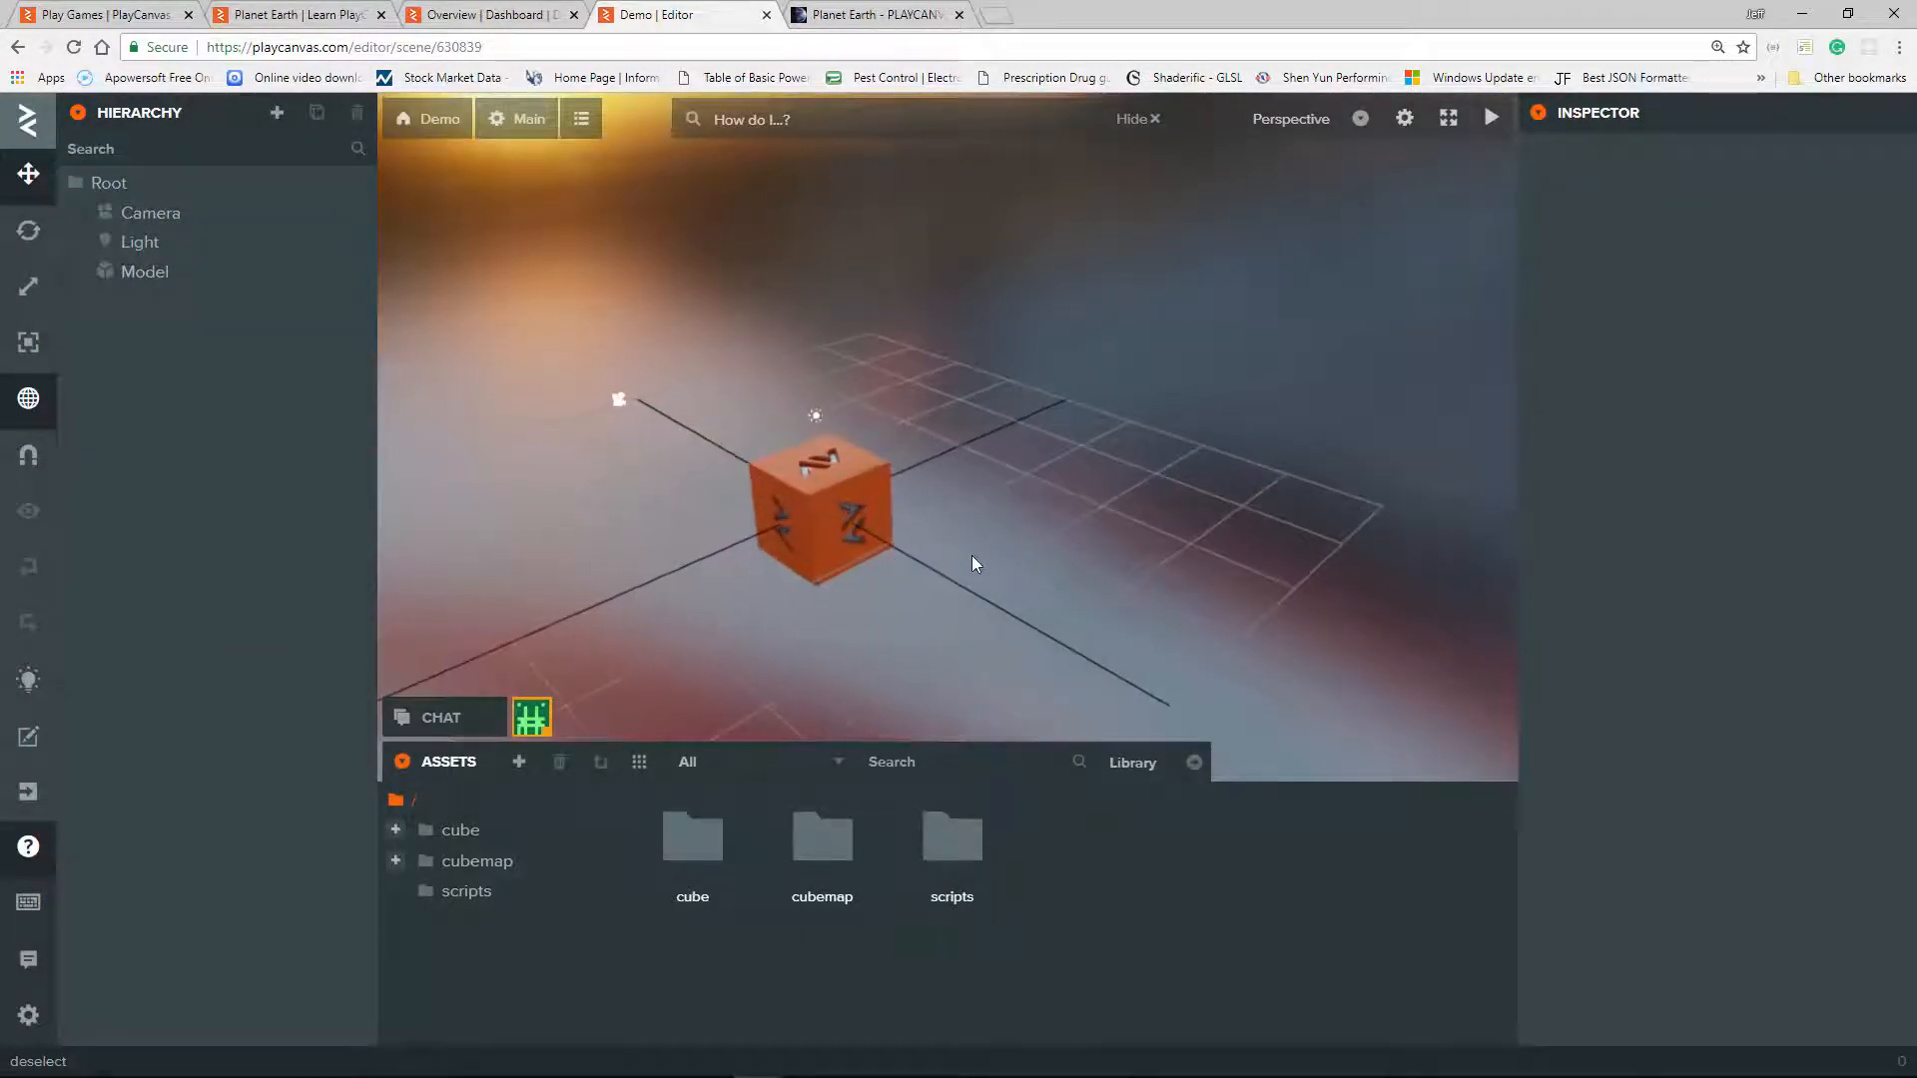
mouse_move(972, 555)
mouse_down()
mouse_move(986, 476)
mouse_move(927, 539)
mouse_move(997, 530)
mouse_move(980, 523)
mouse_up()
scroll(991, 481, up, 2)
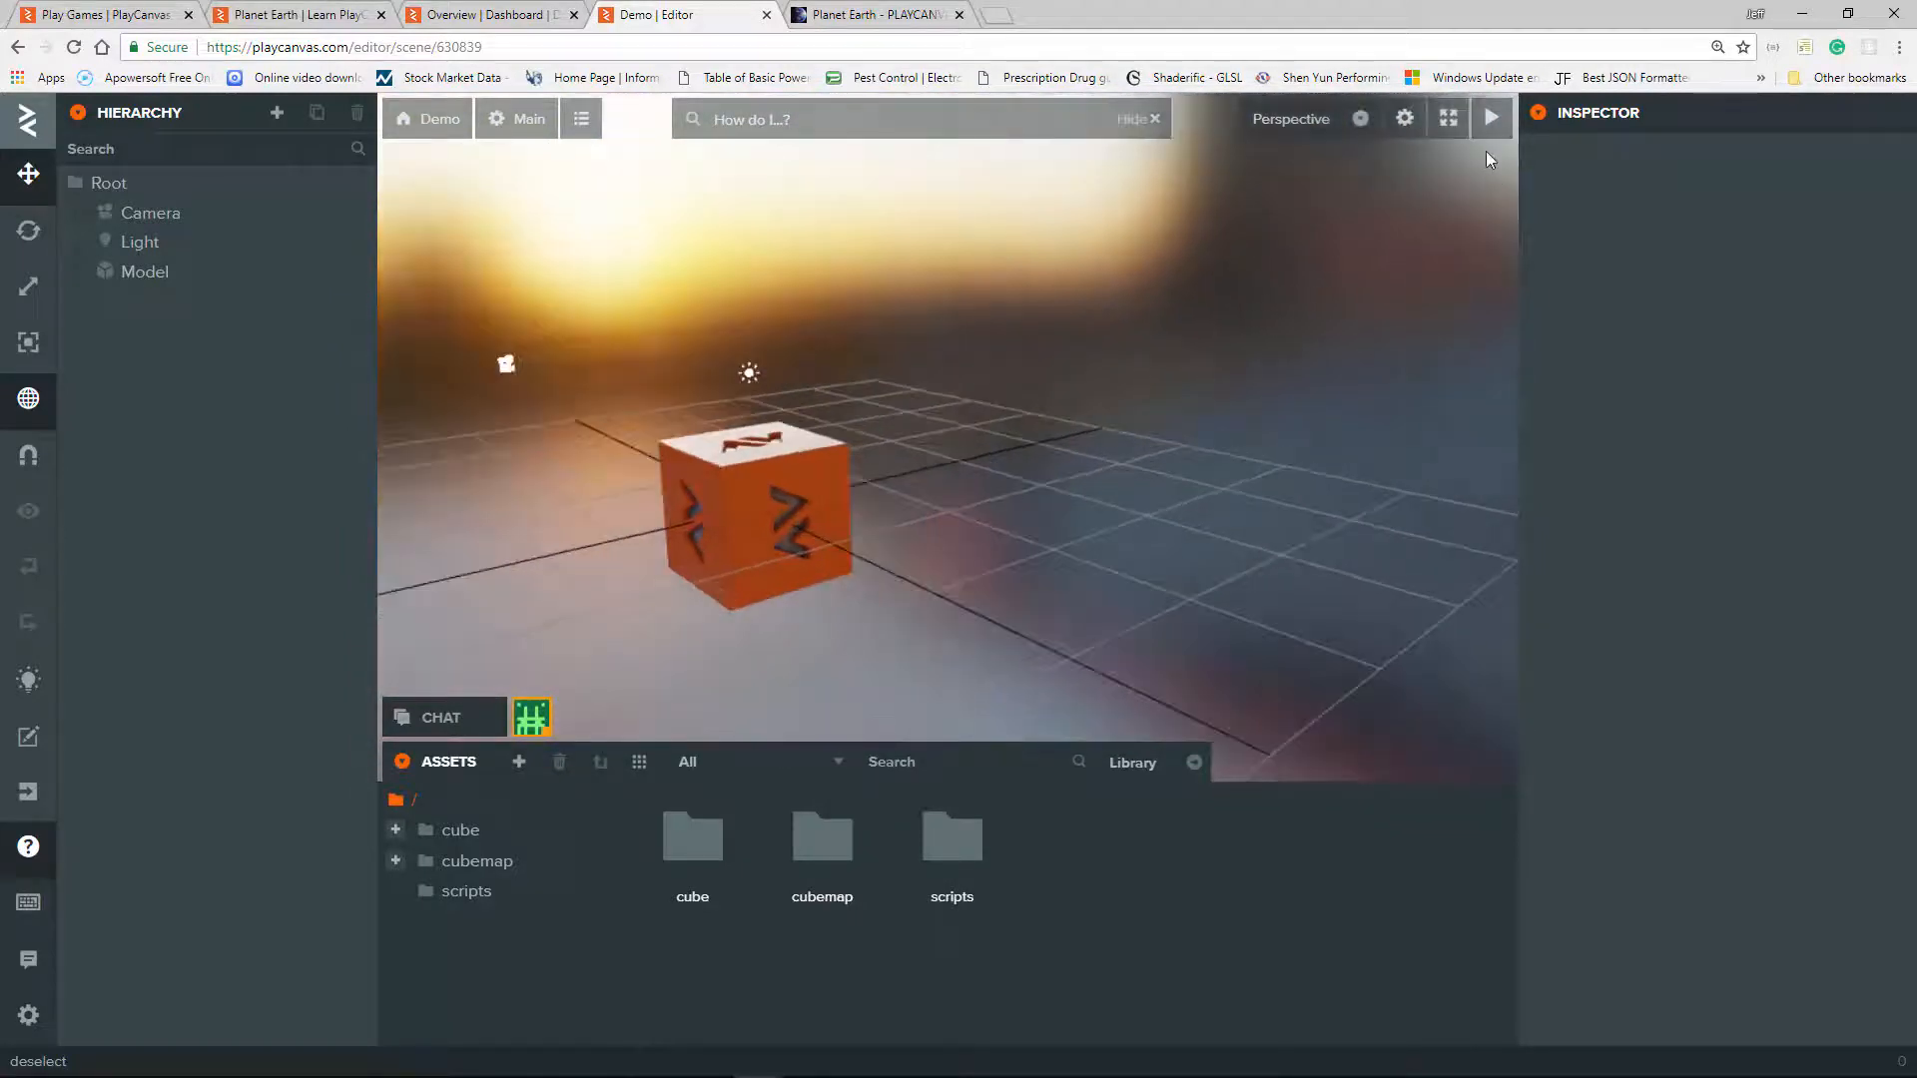
mouse_move(1491, 122)
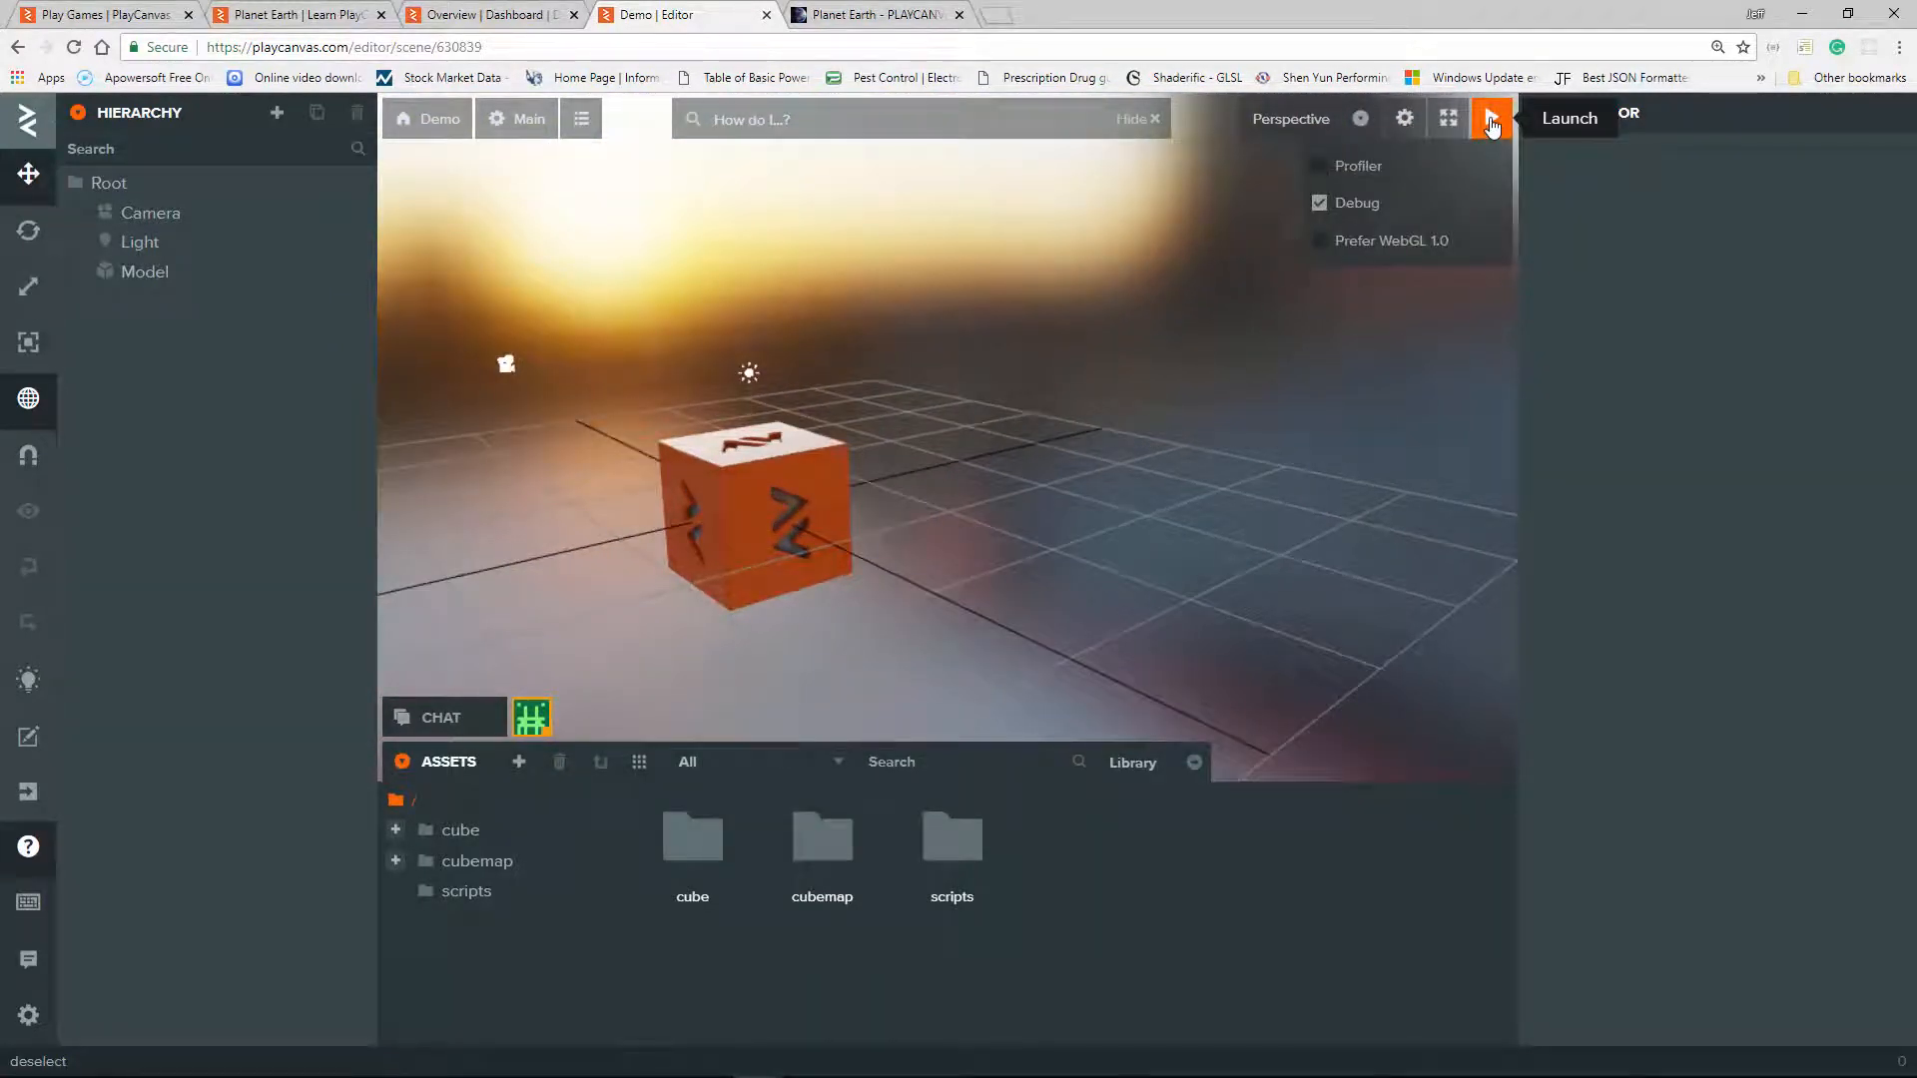
click(1490, 122)
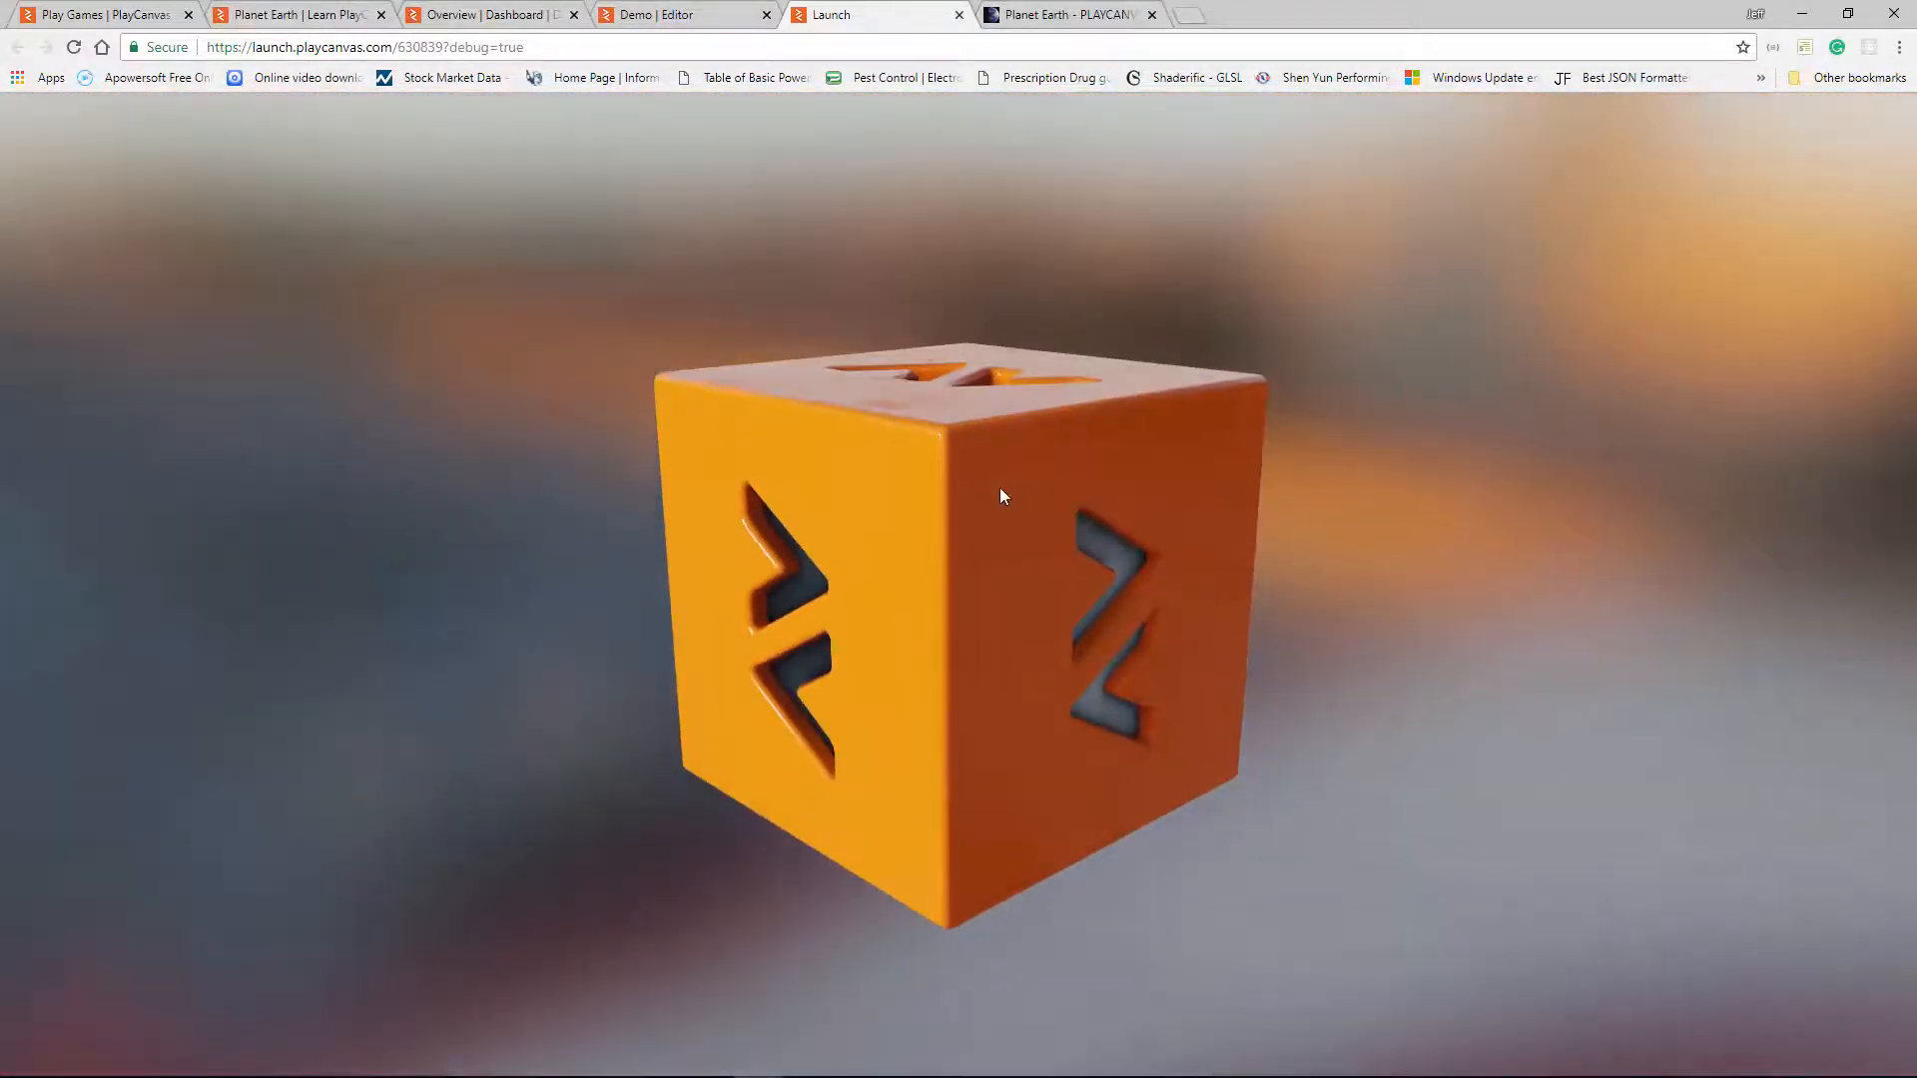
click(651, 14)
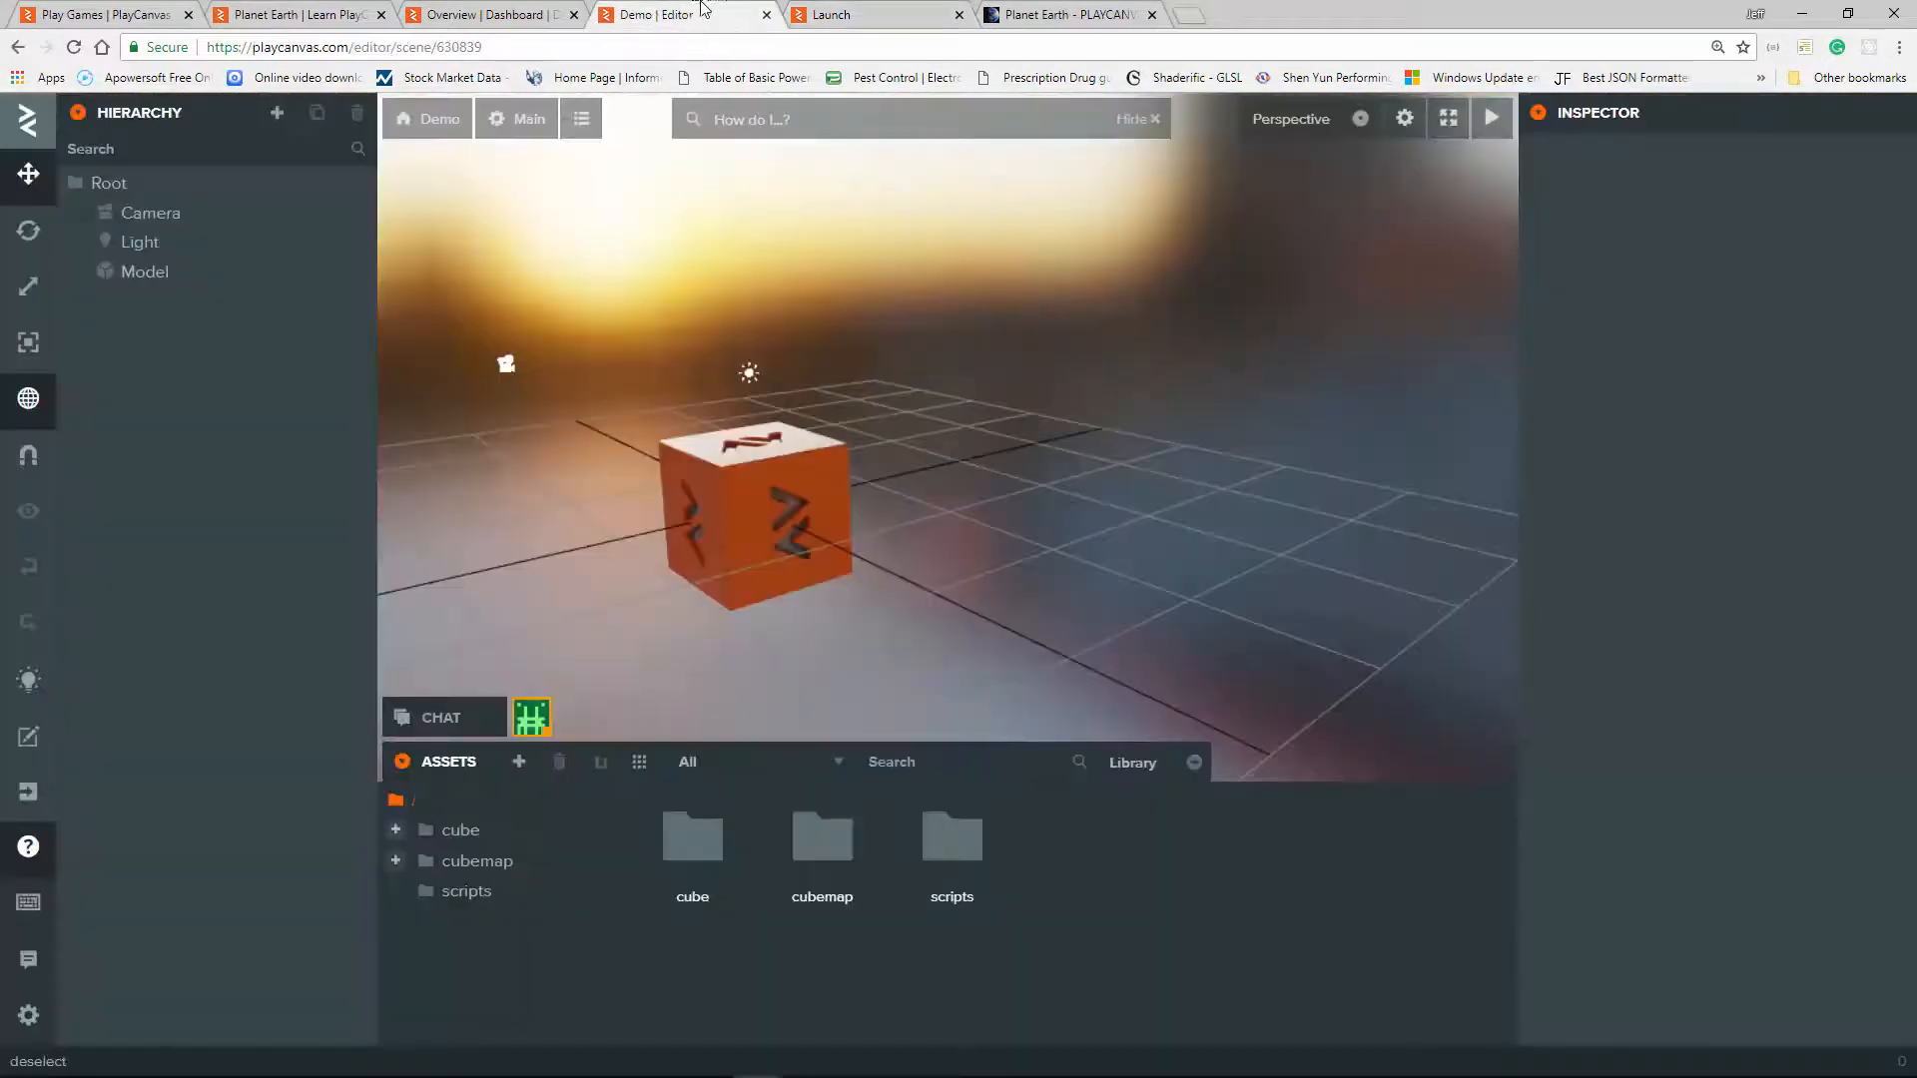
click(889, 15)
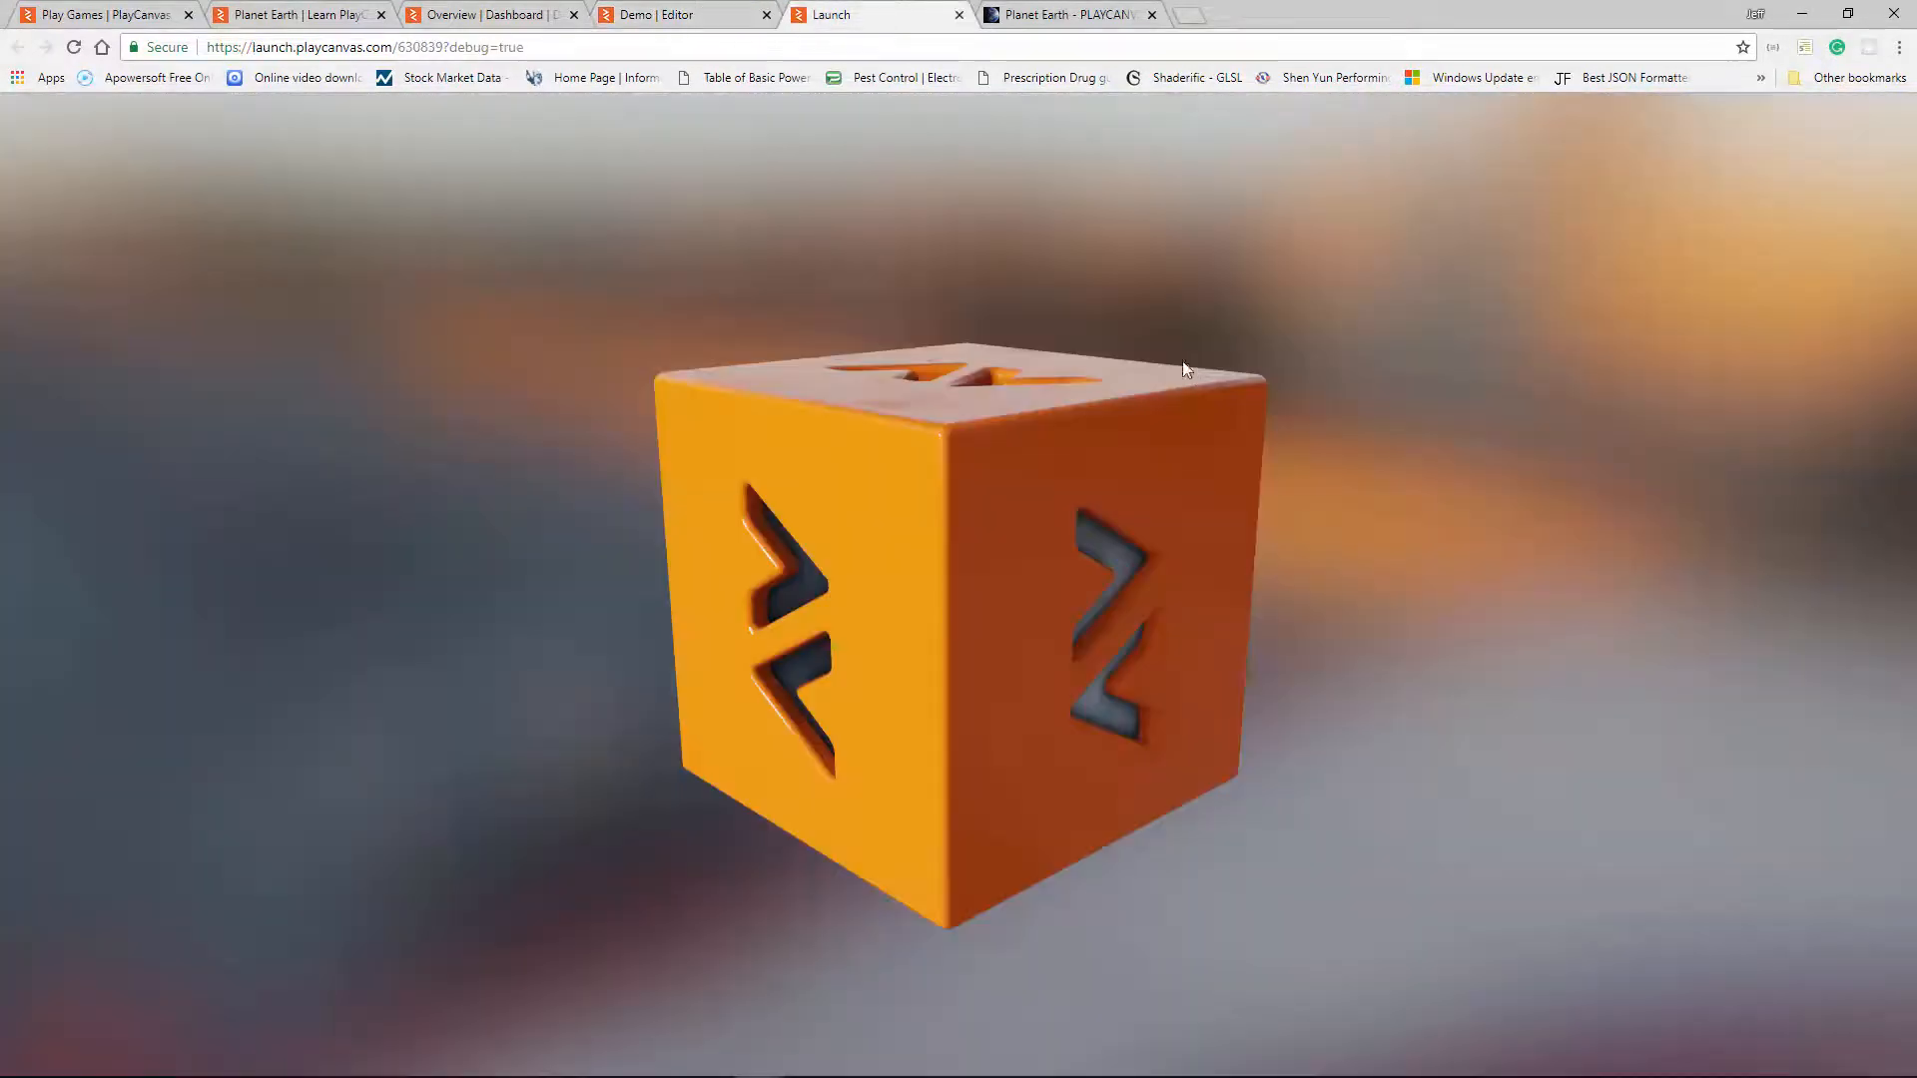
click(671, 14)
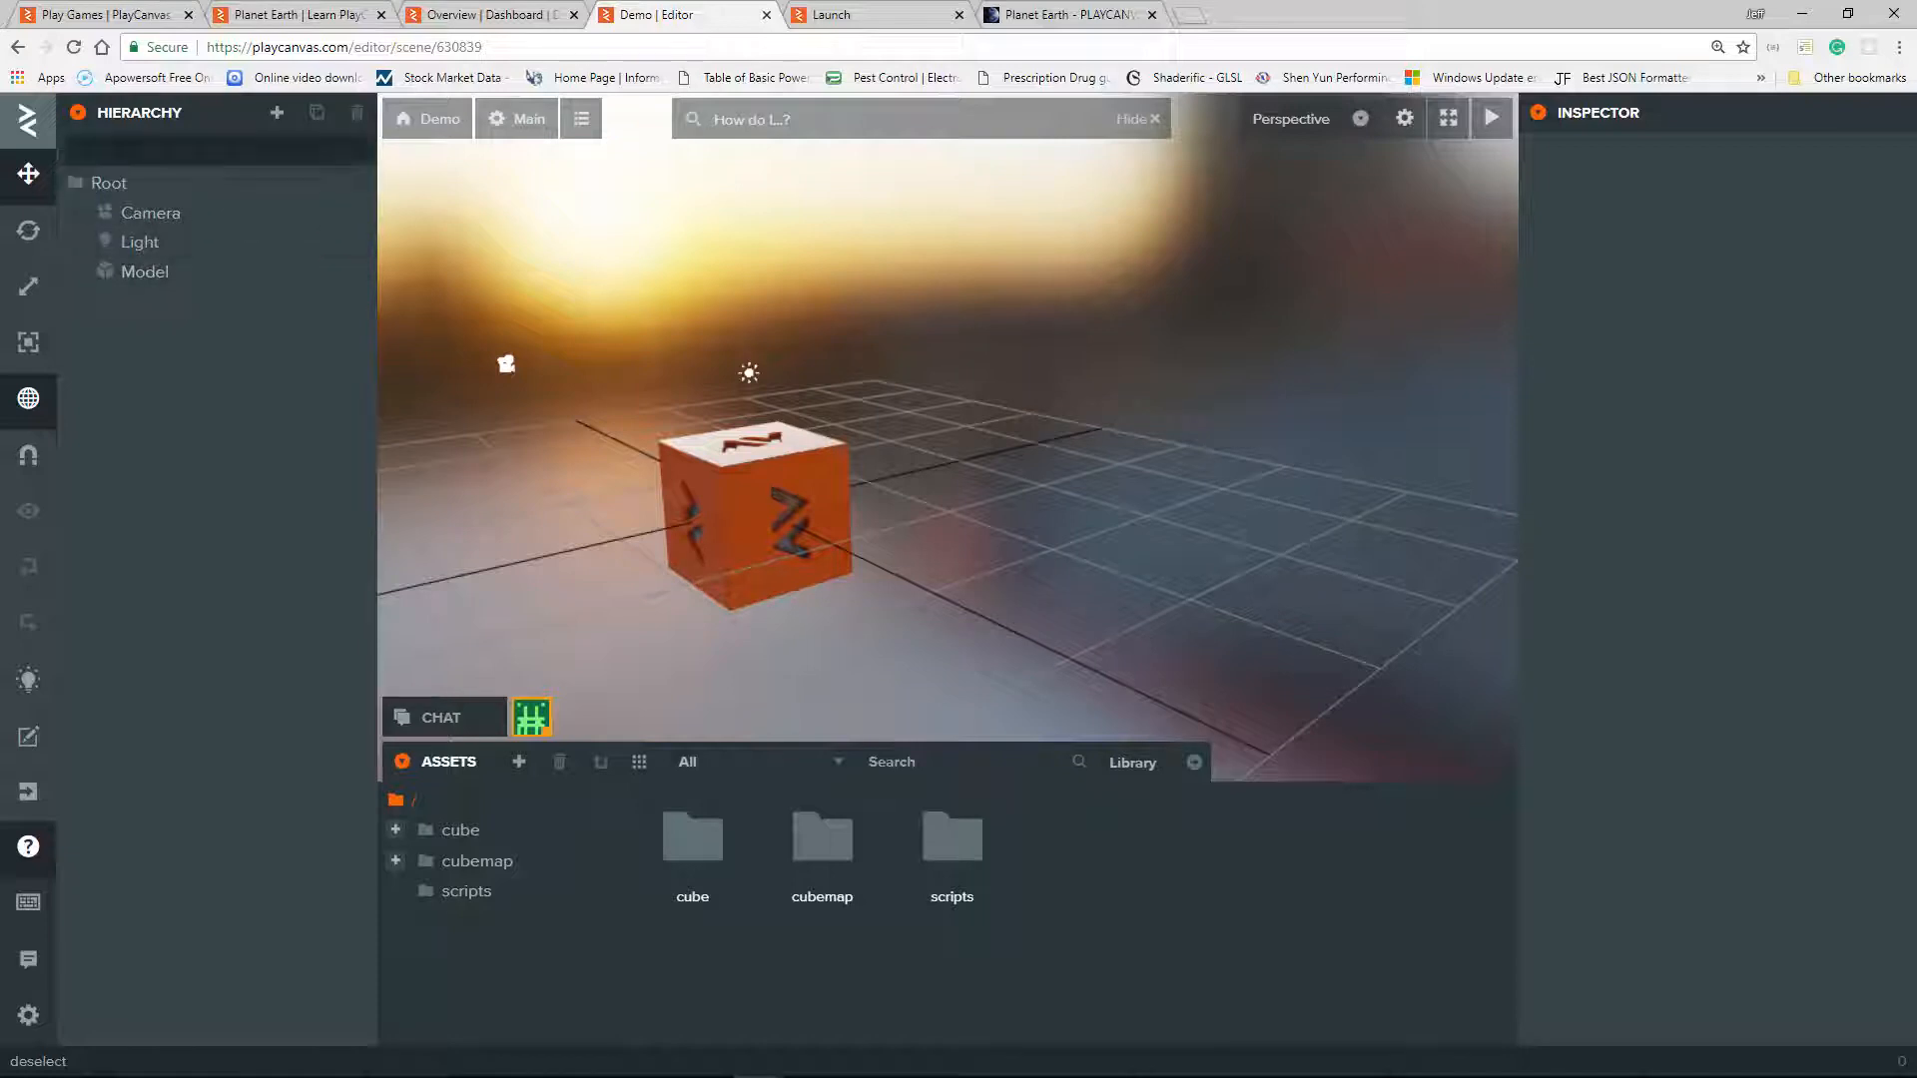
Step: Inspect the properties of the Camera, Light and Model entities in the scene hierarchy
click(122, 188)
click(155, 215)
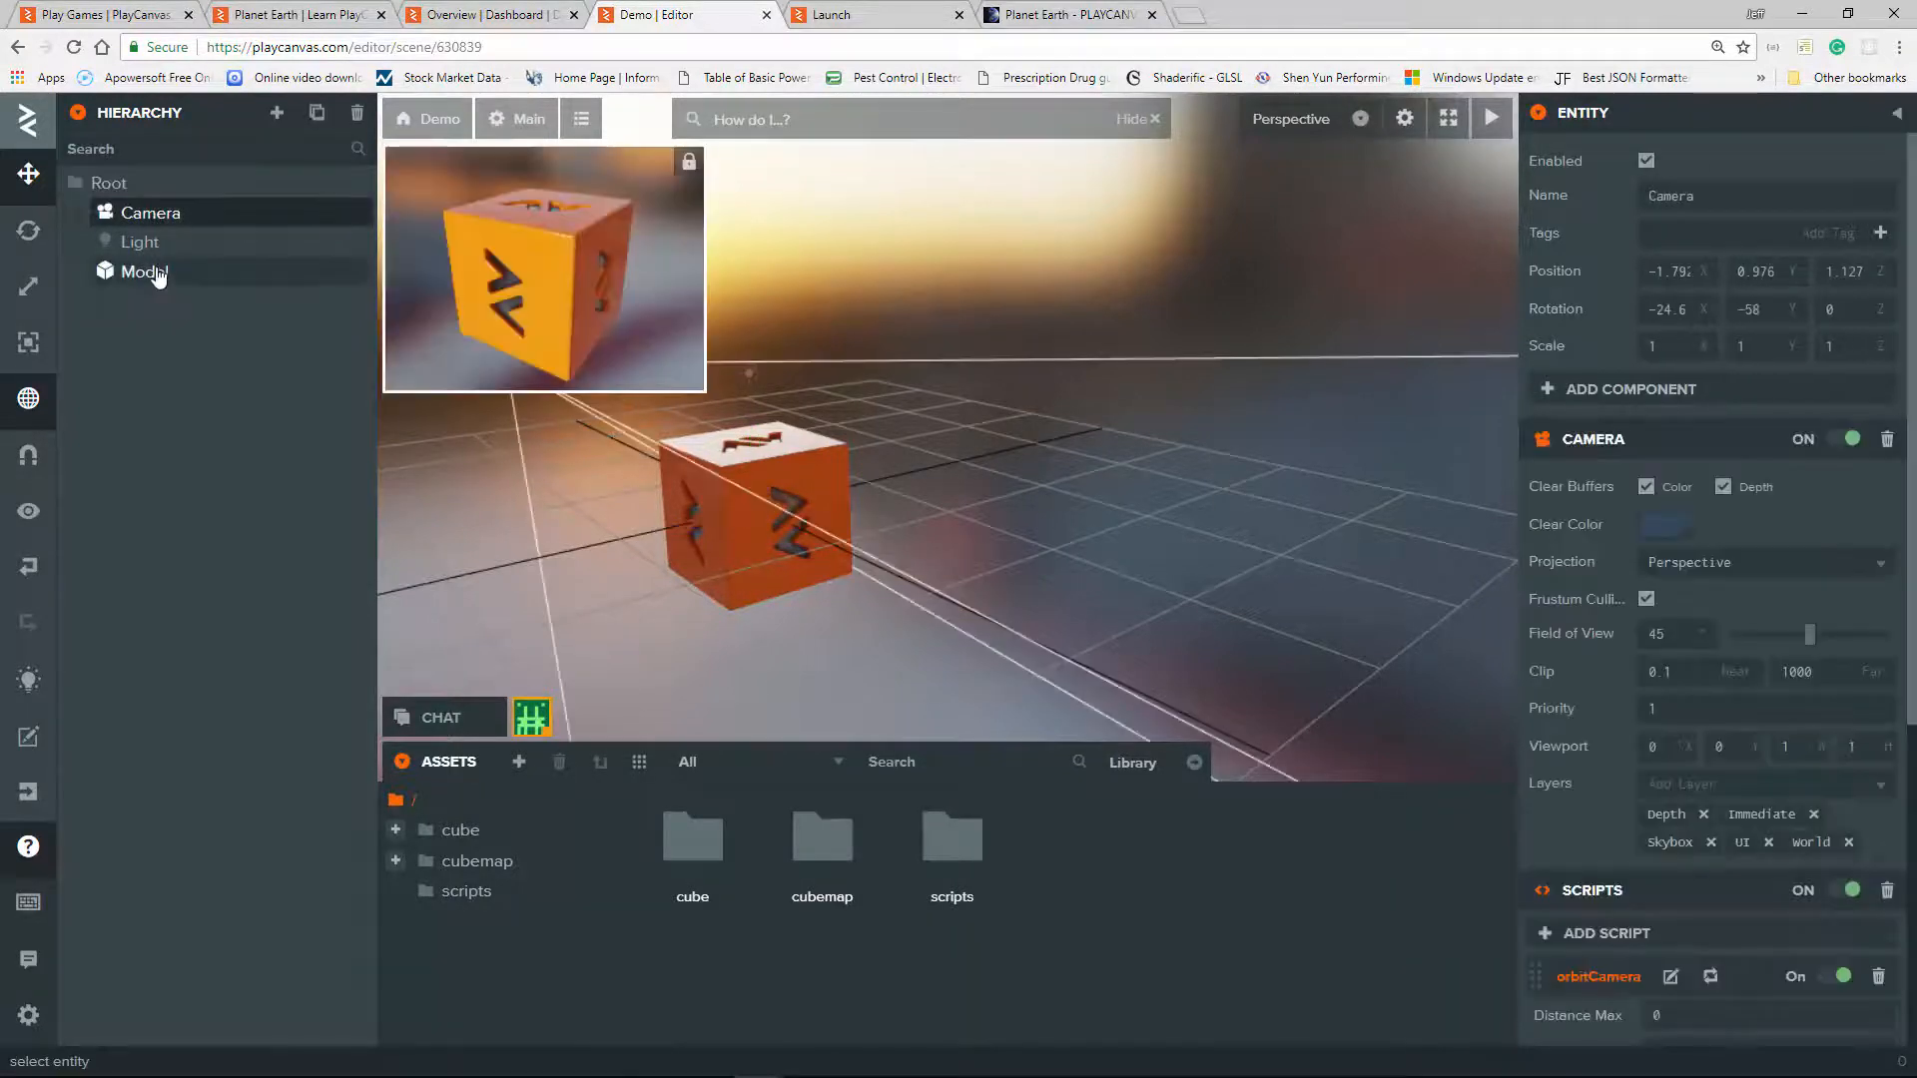
click(140, 243)
click(144, 273)
click(155, 215)
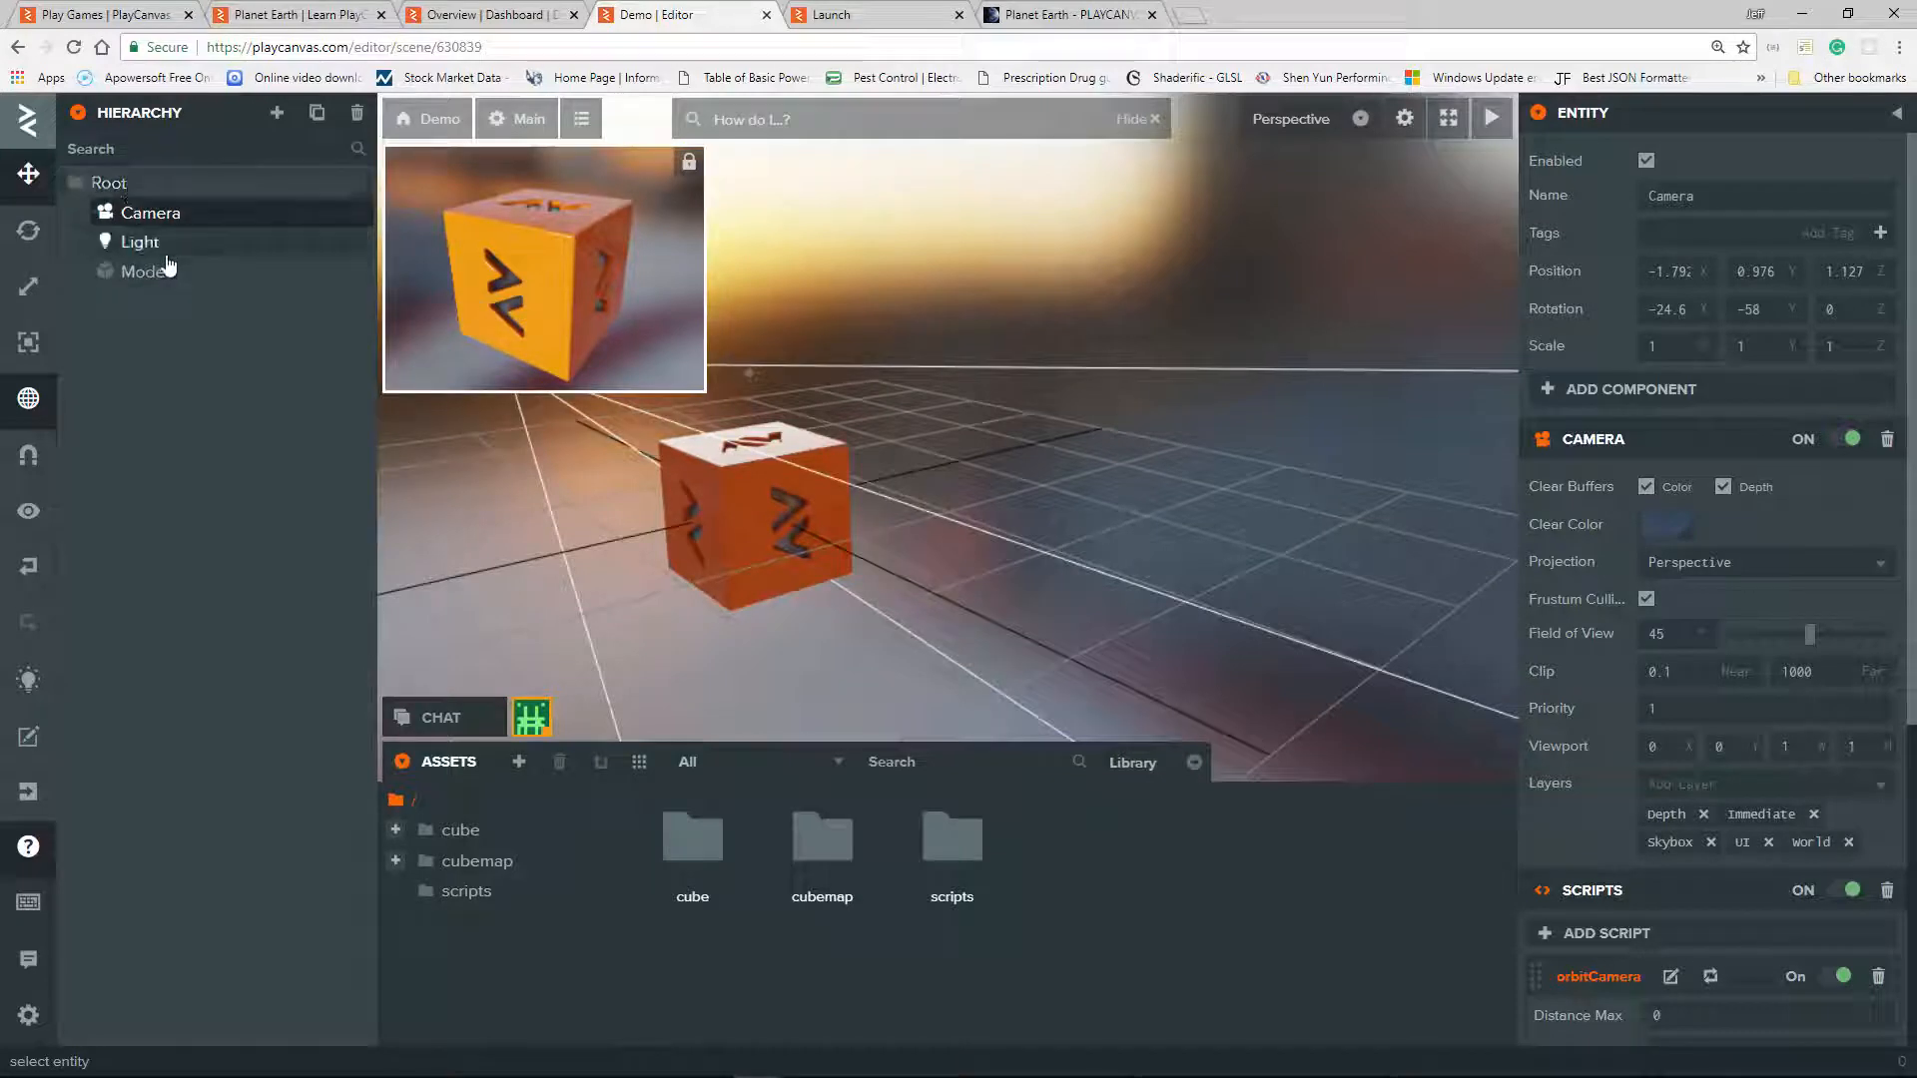
click(139, 243)
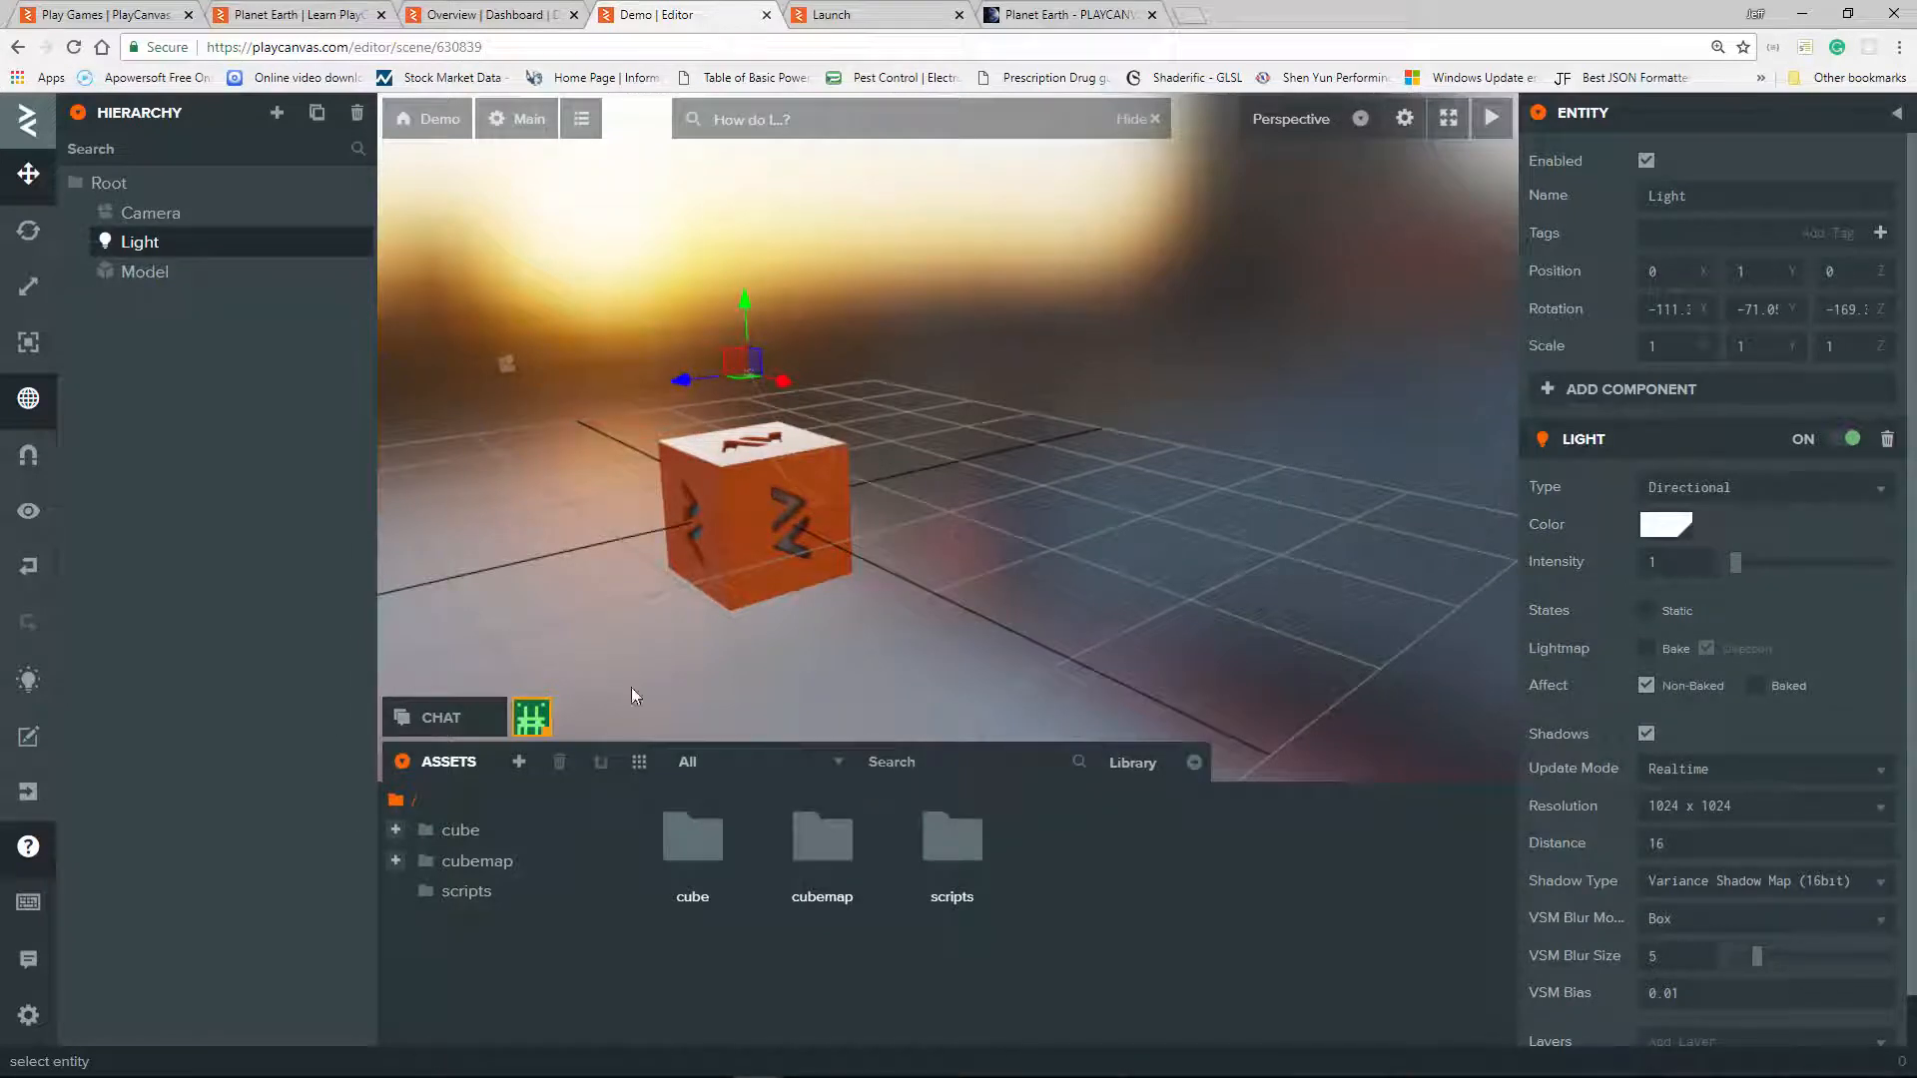
Step: Set the Helipad skybox's Mip to 1 in the scene's rendering settings and check the launched scene
click(28, 1015)
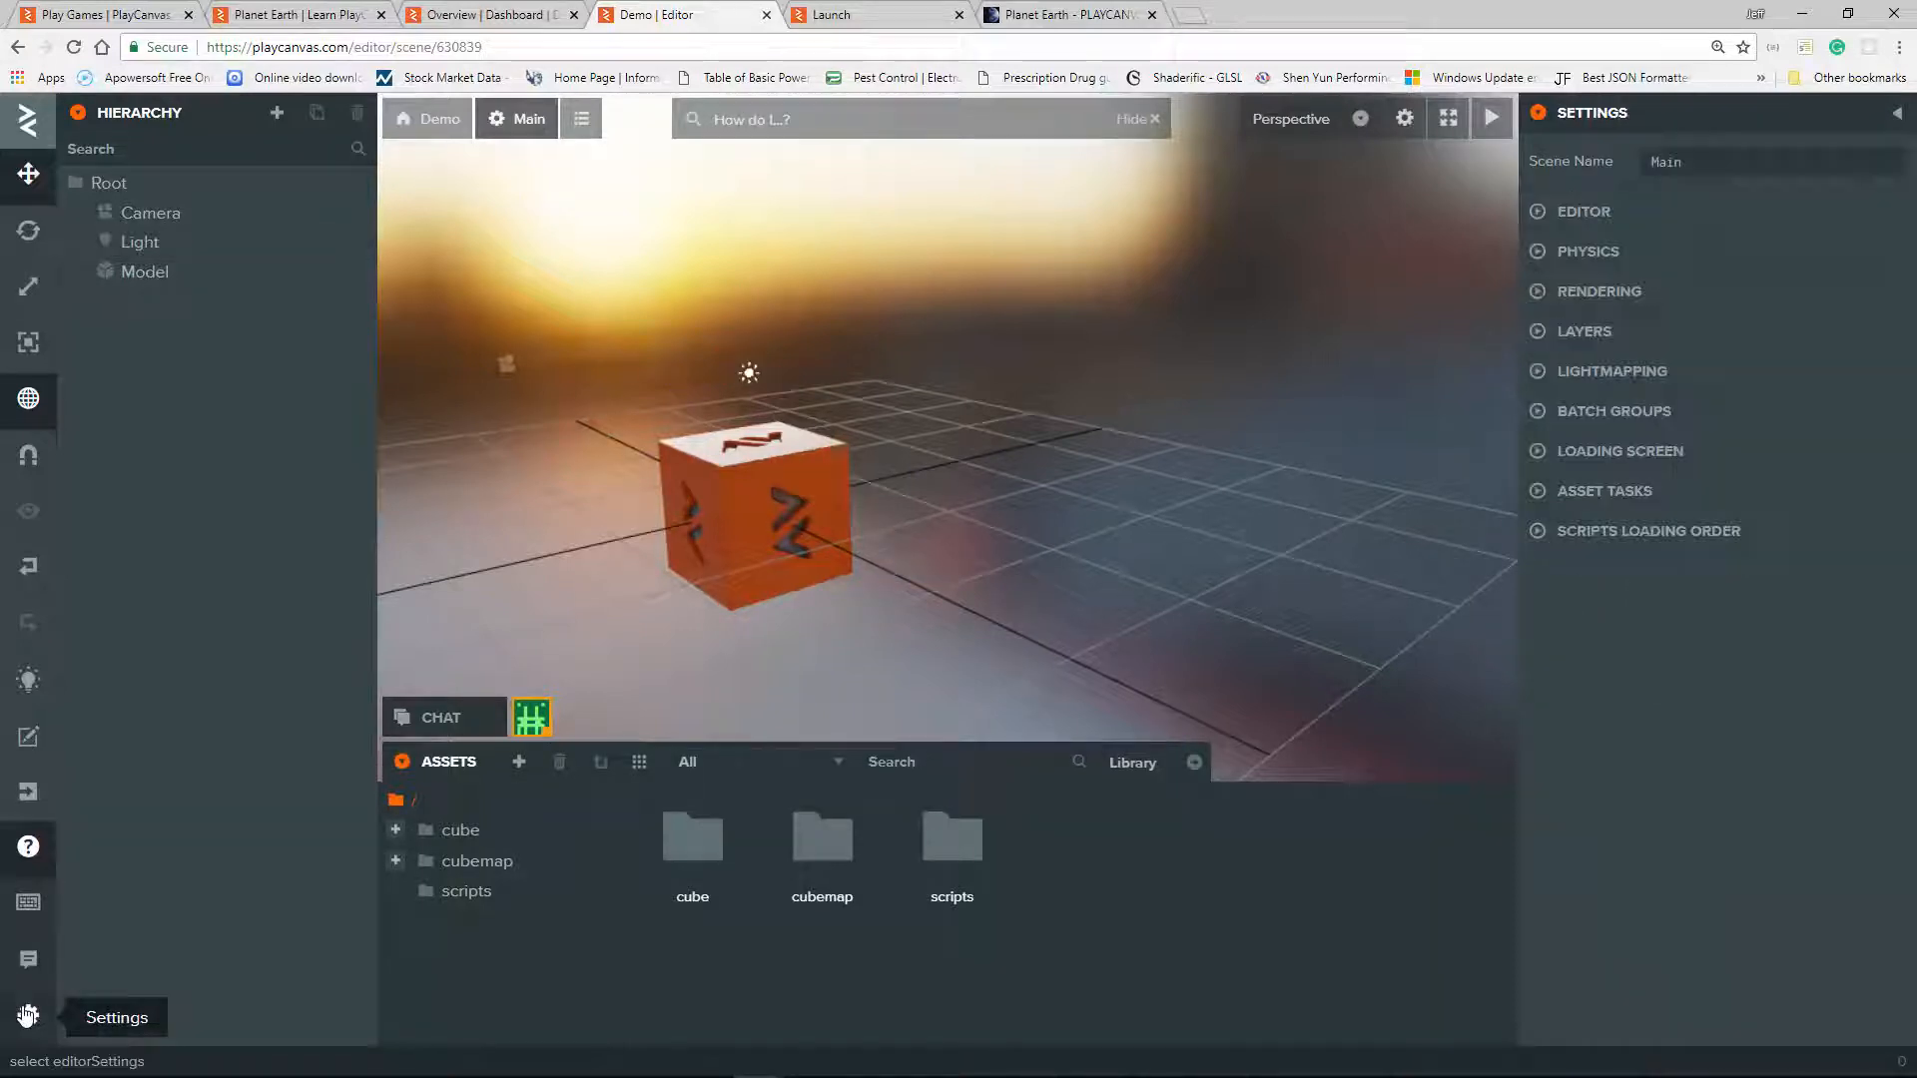
click(1601, 291)
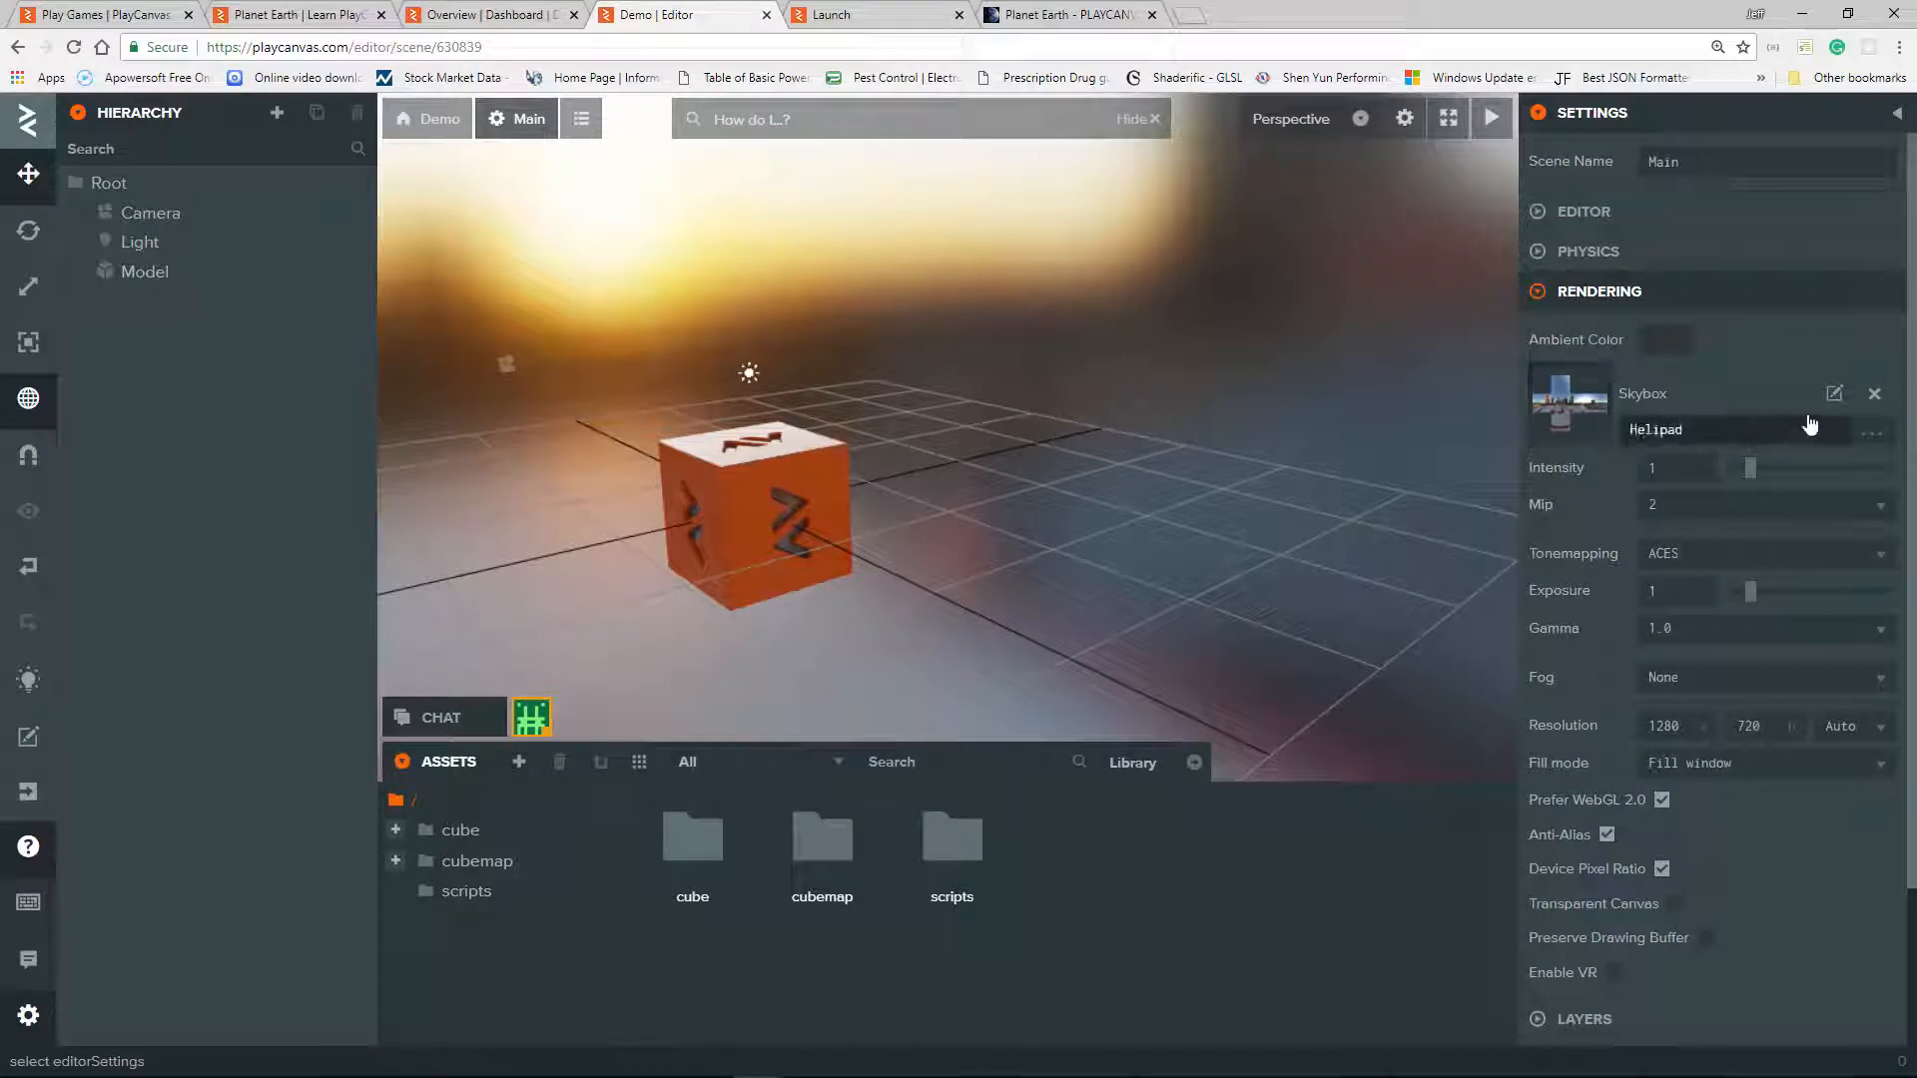
click(1660, 519)
click(1655, 477)
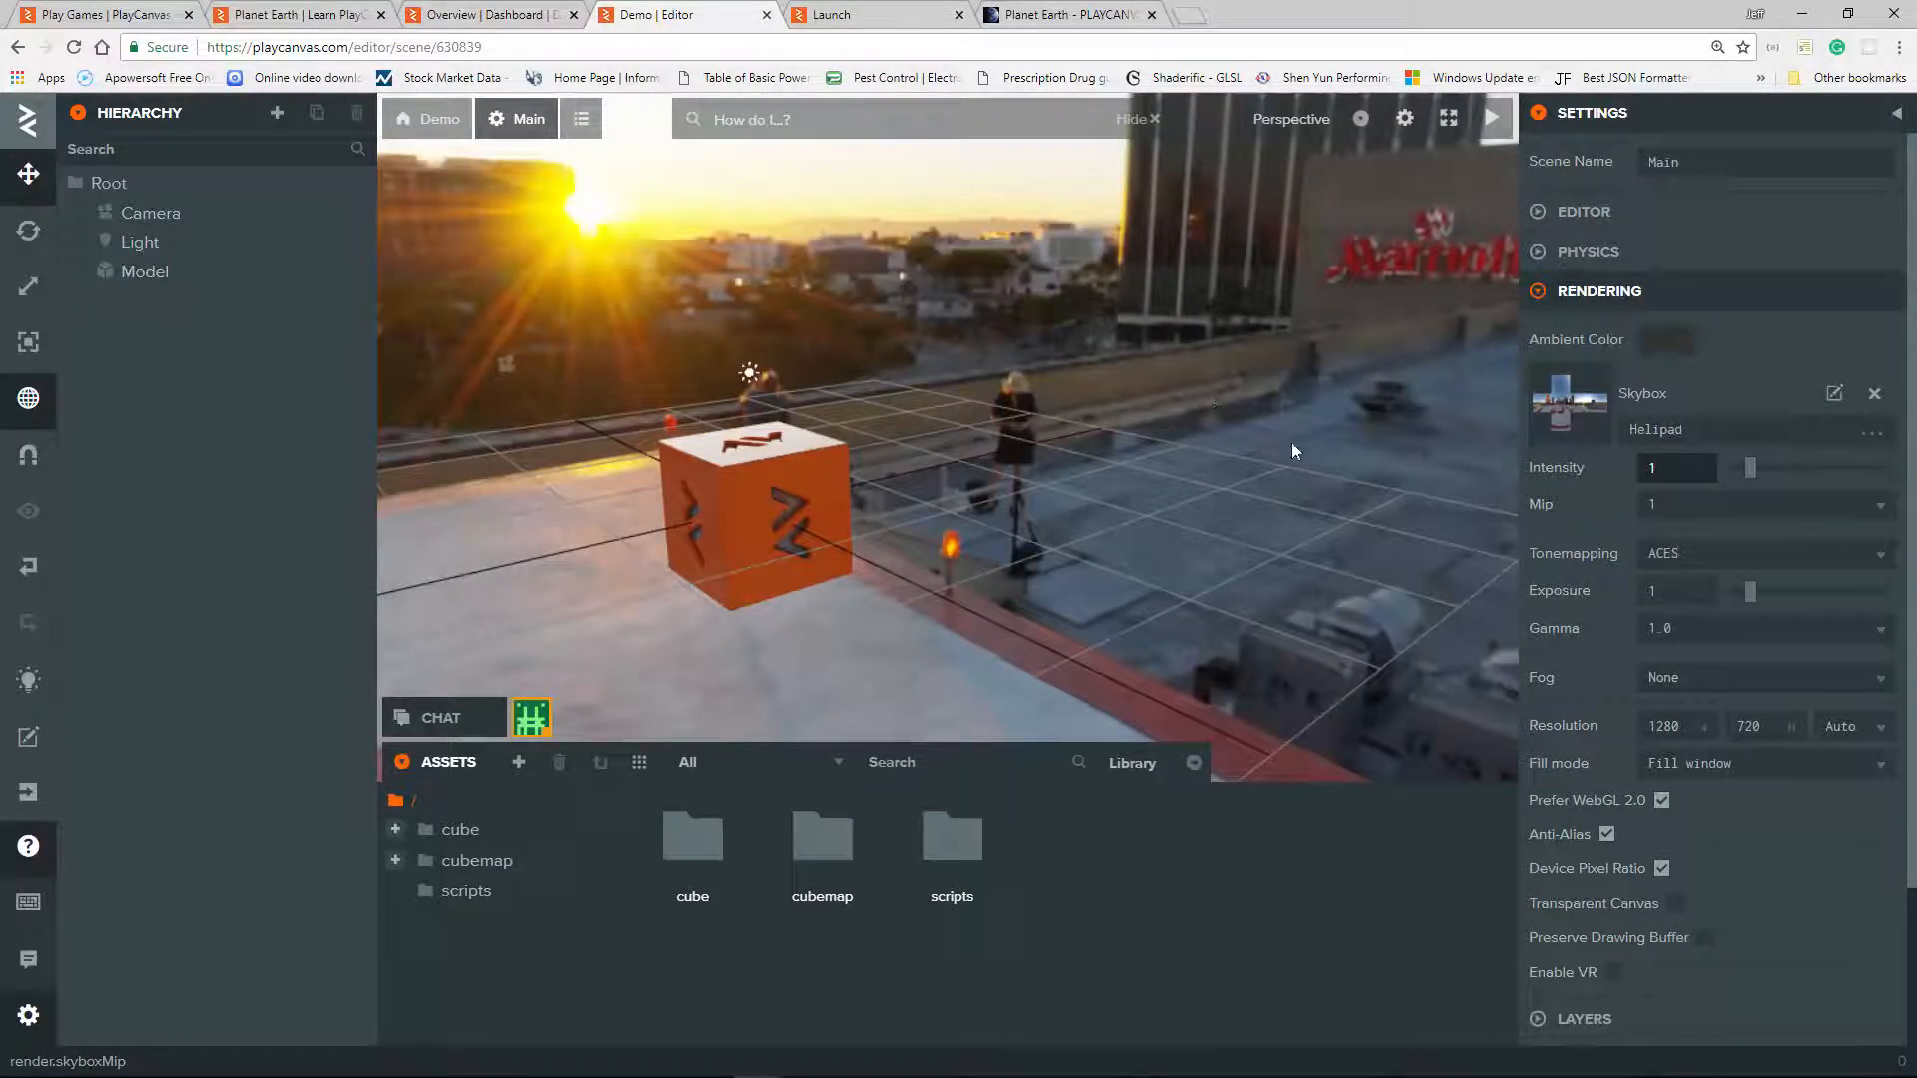
click(839, 14)
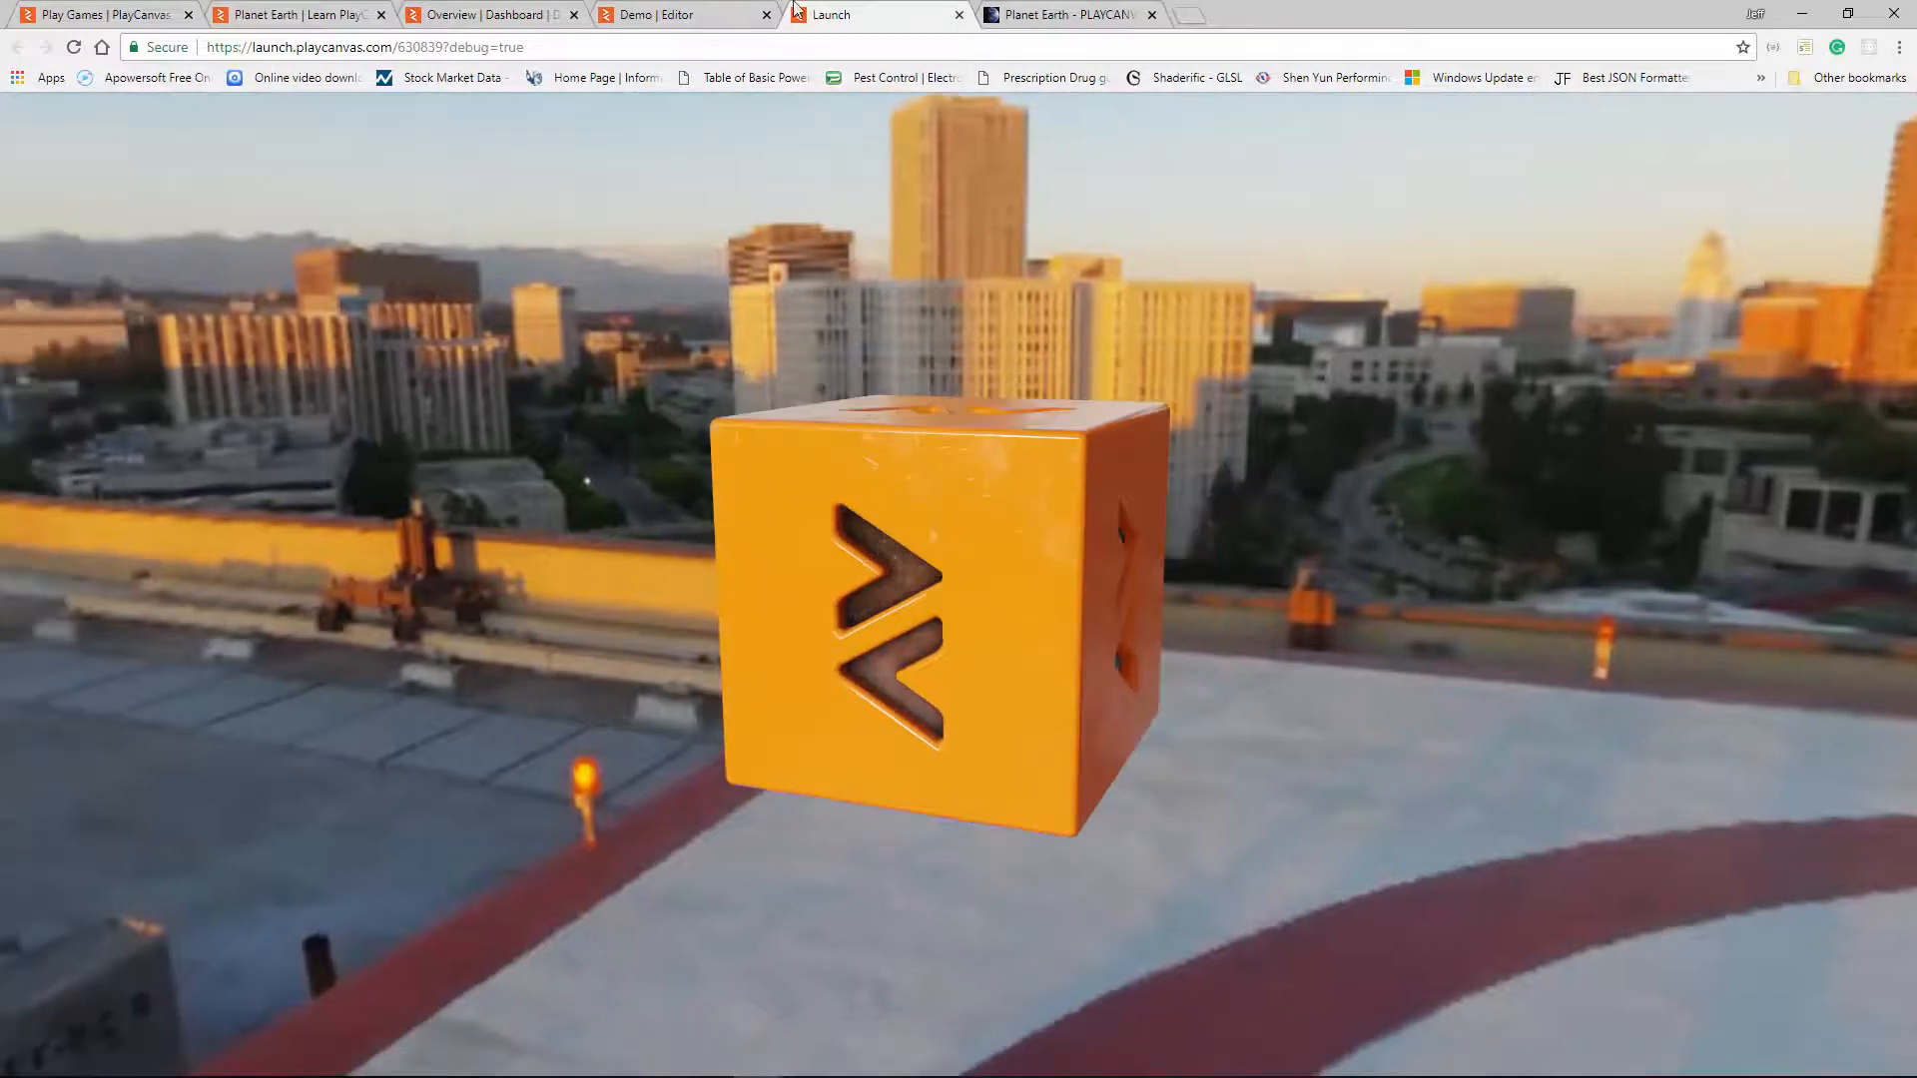
click(689, 14)
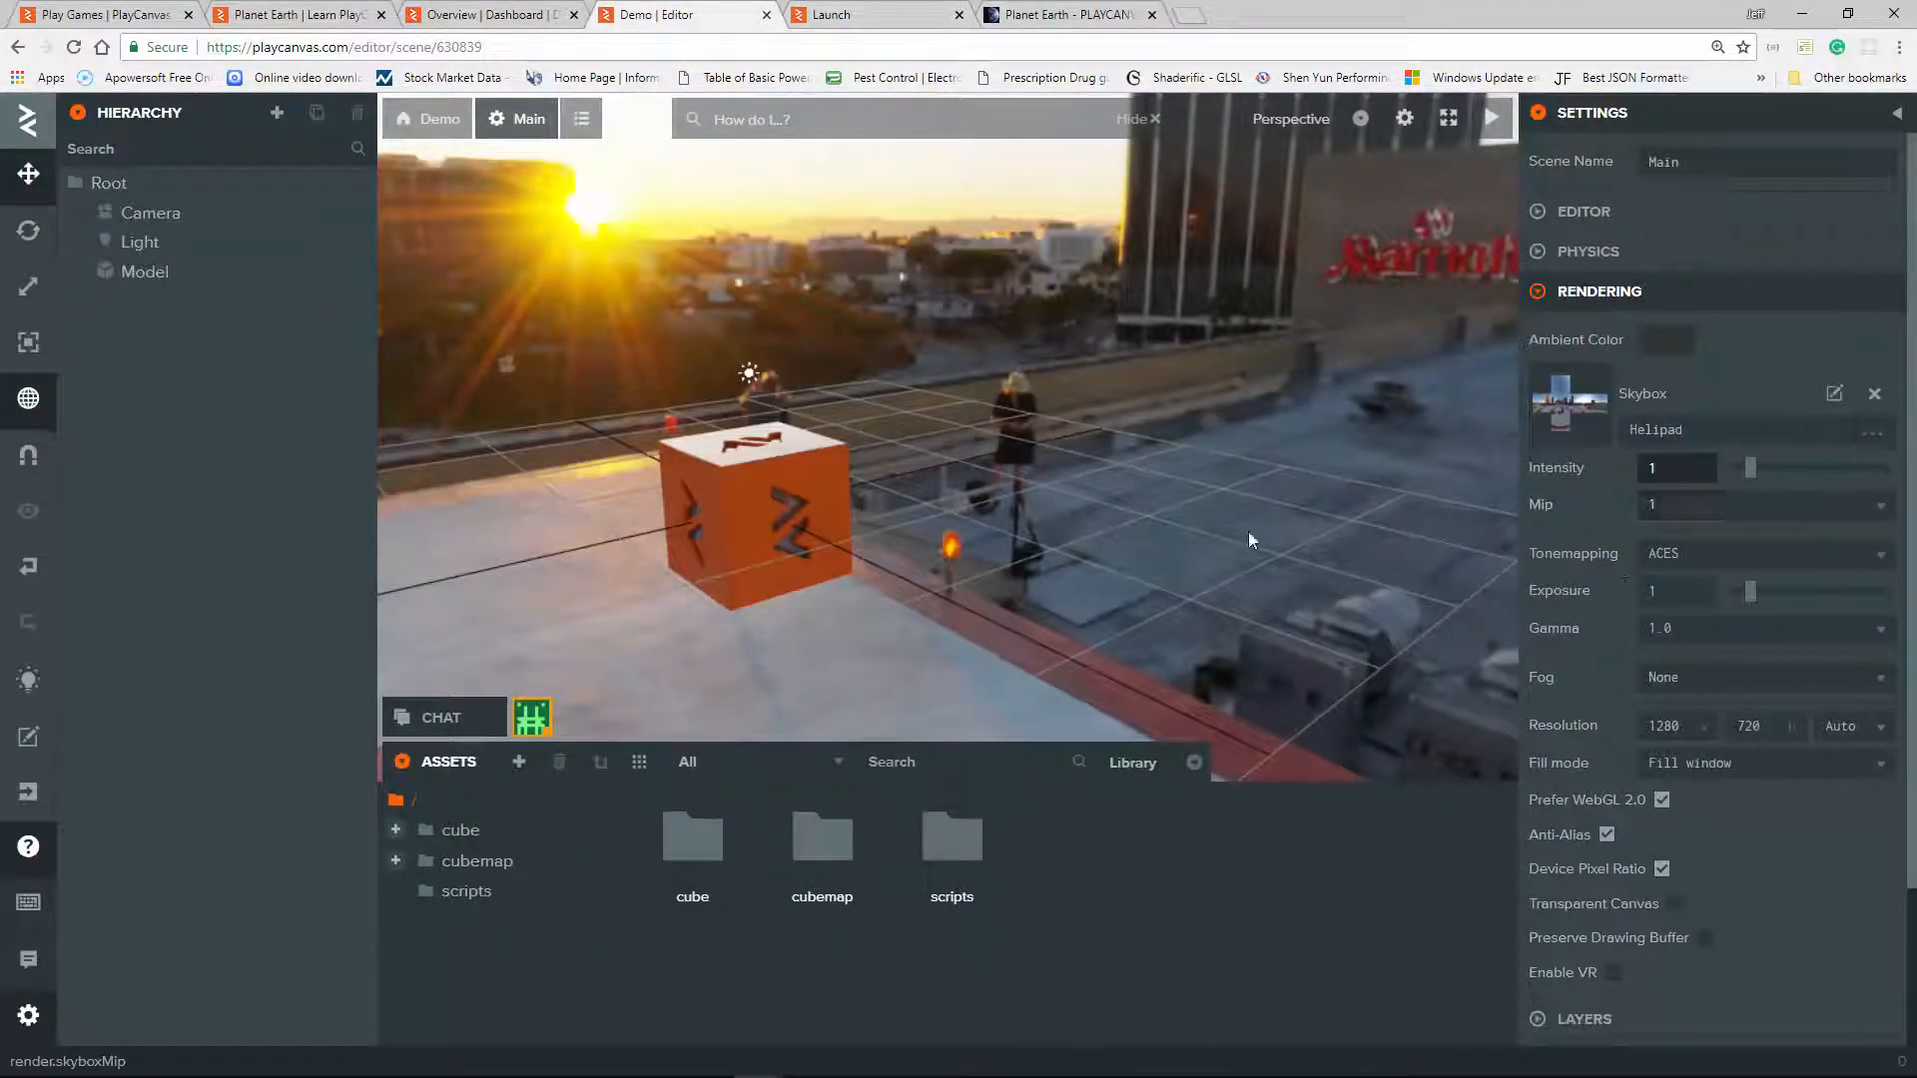
Step: Remove the Helipad skybox from the scene's rendering settings and check the launched scene
click(1874, 395)
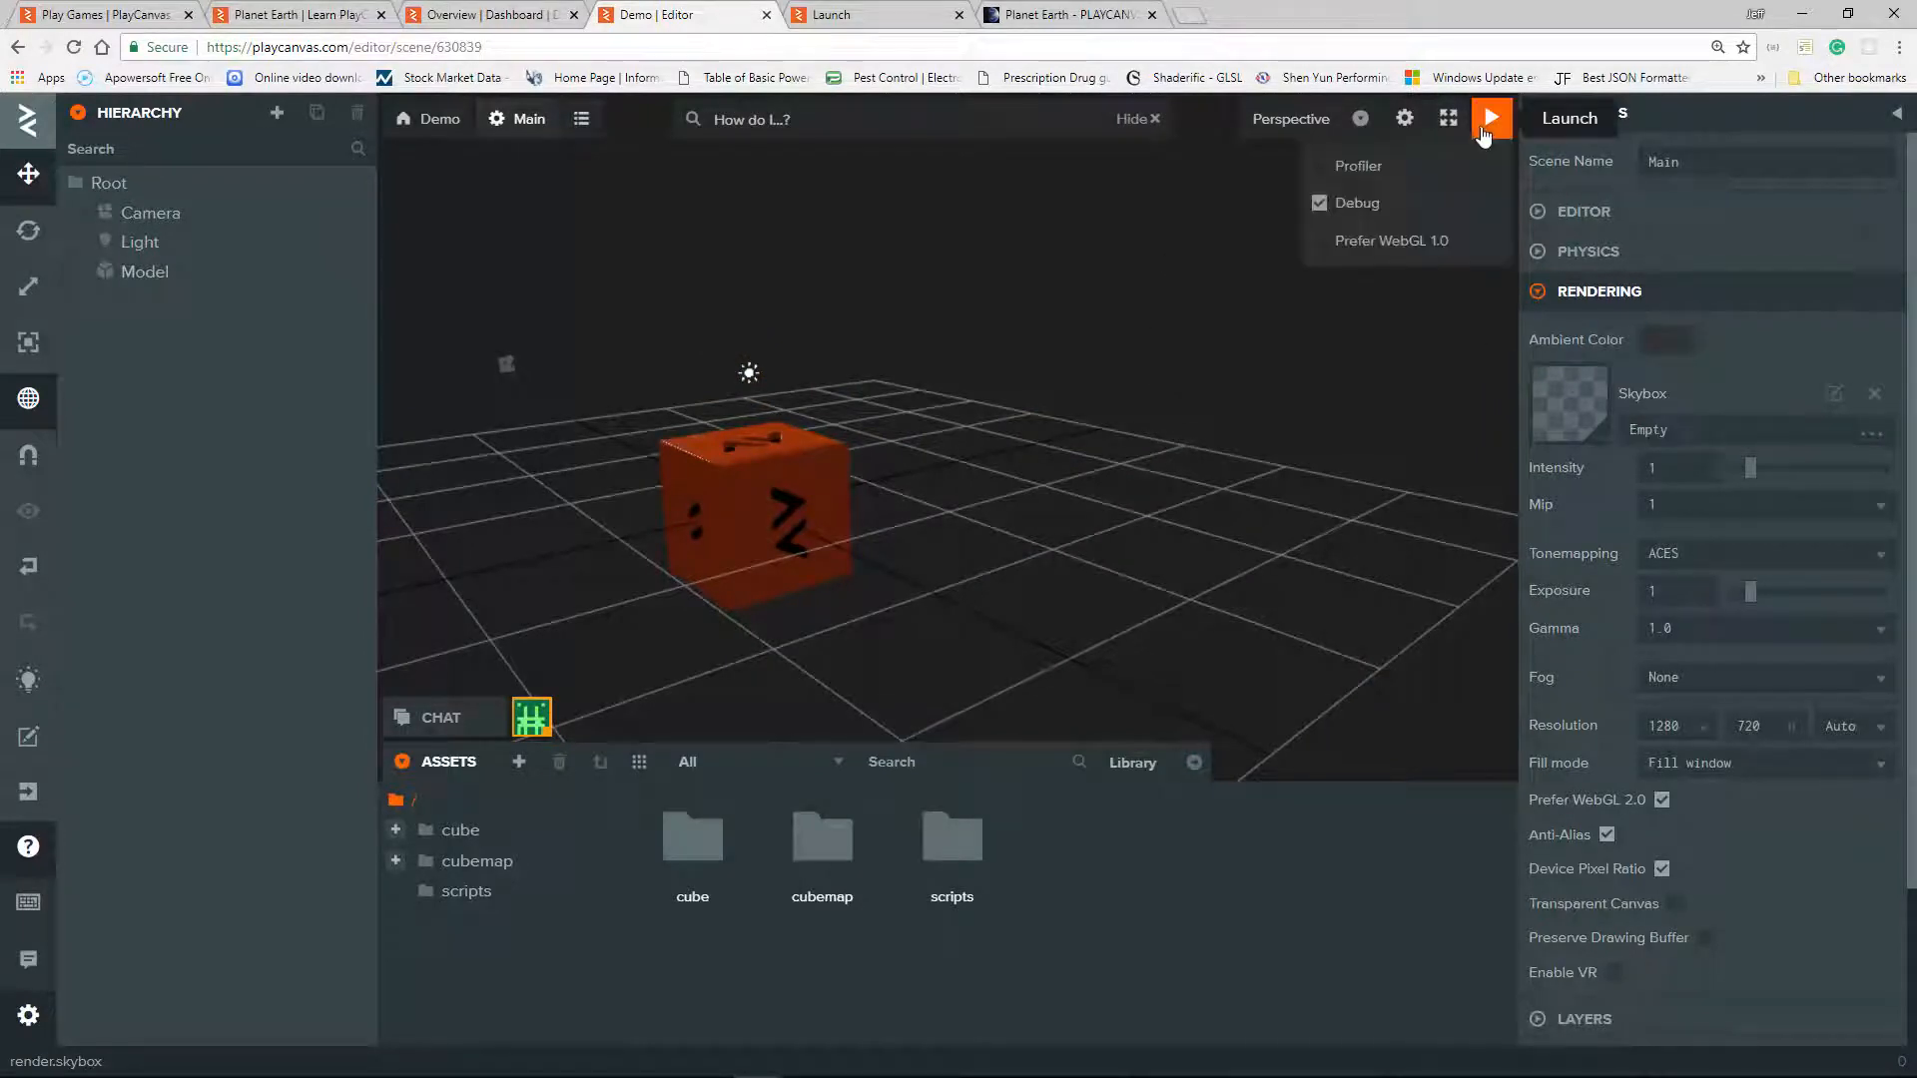
click(824, 19)
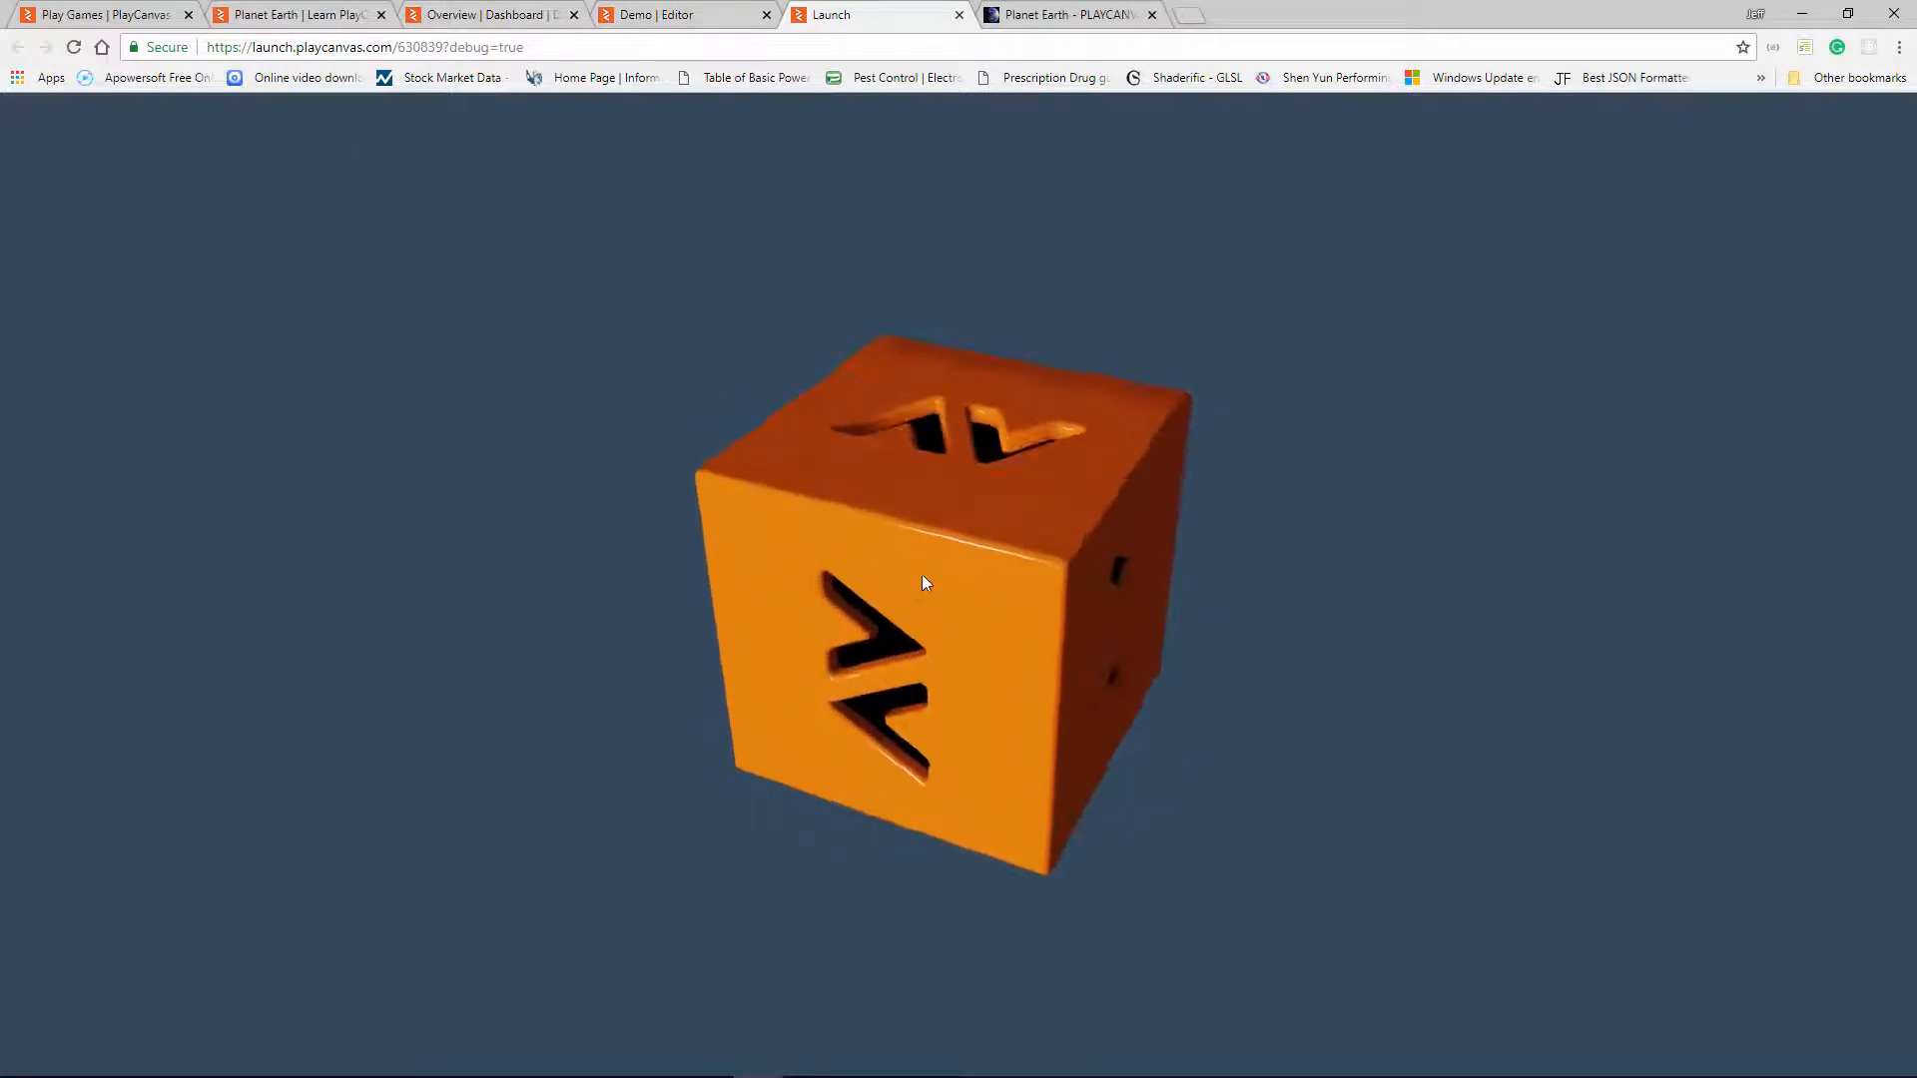
click(651, 16)
Step: Delete the Model entity from the scene hierarchy
click(142, 272)
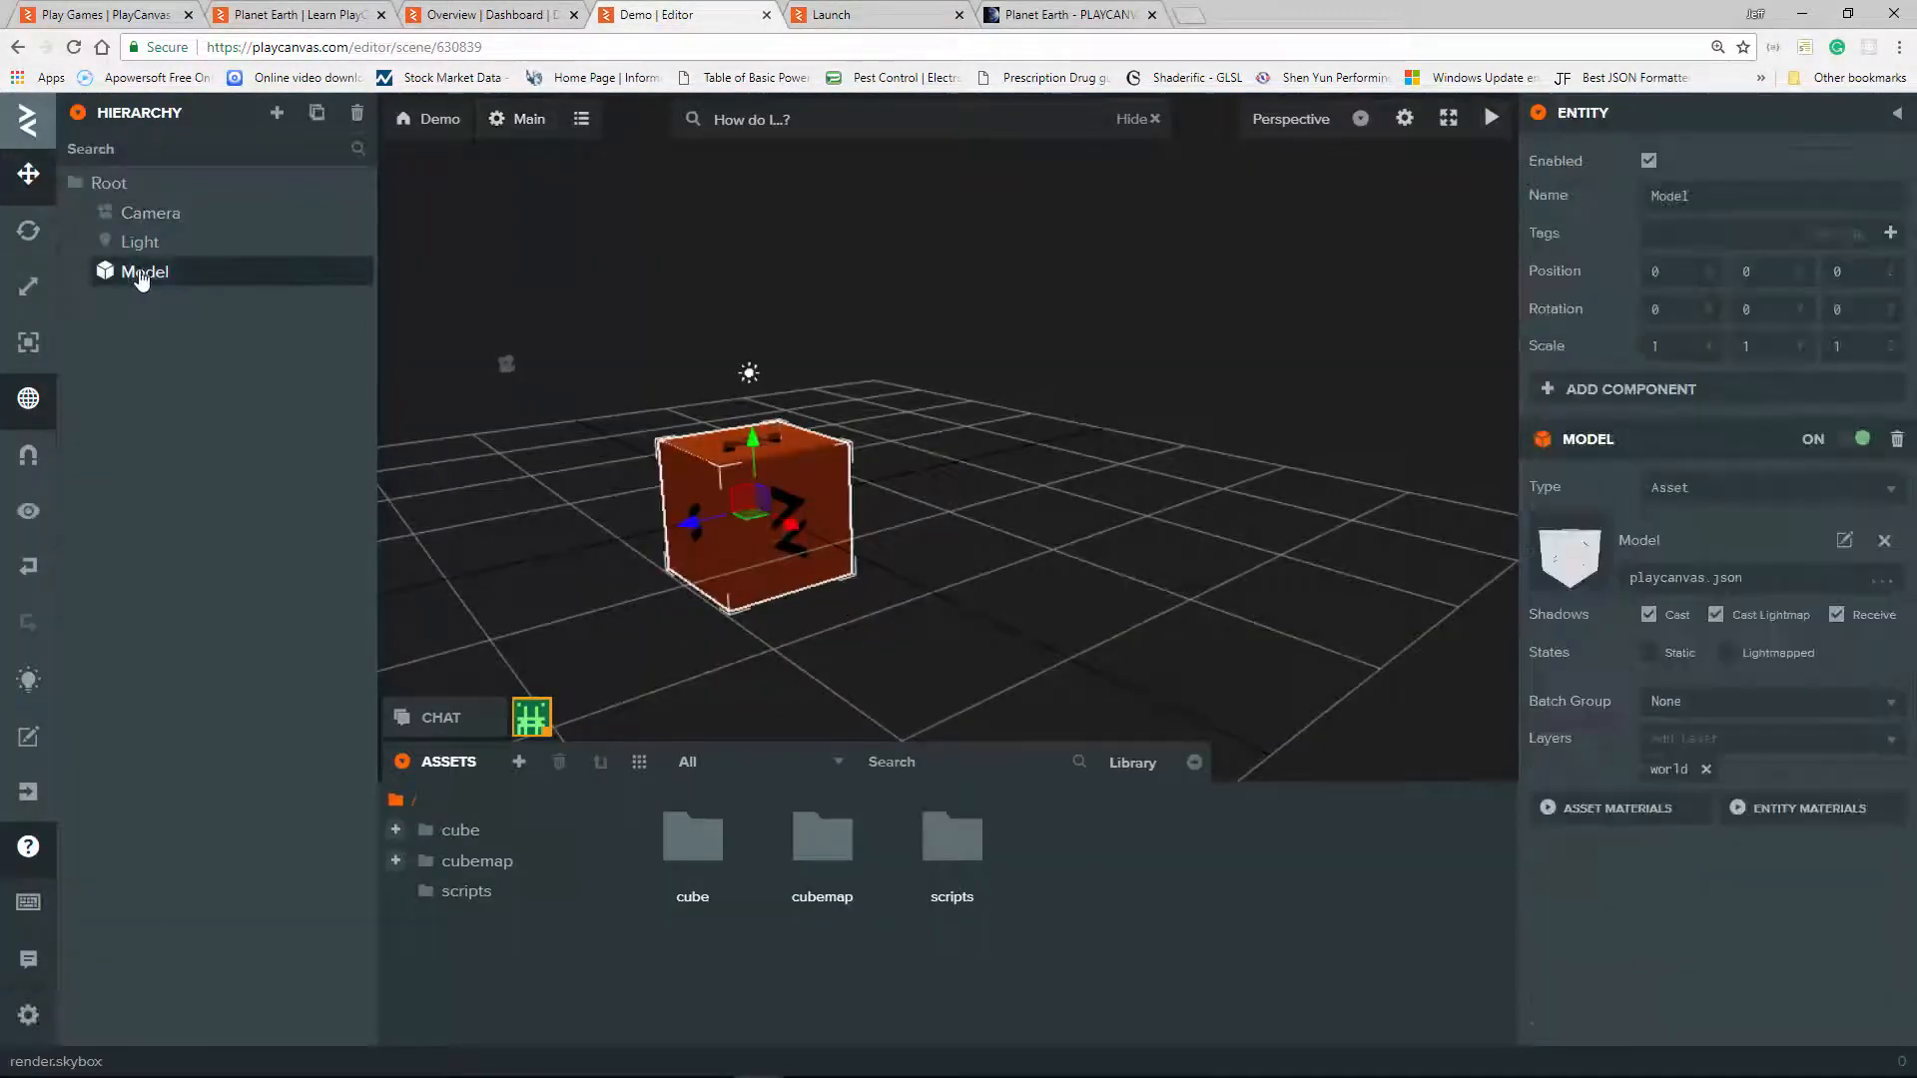
right_click(145, 274)
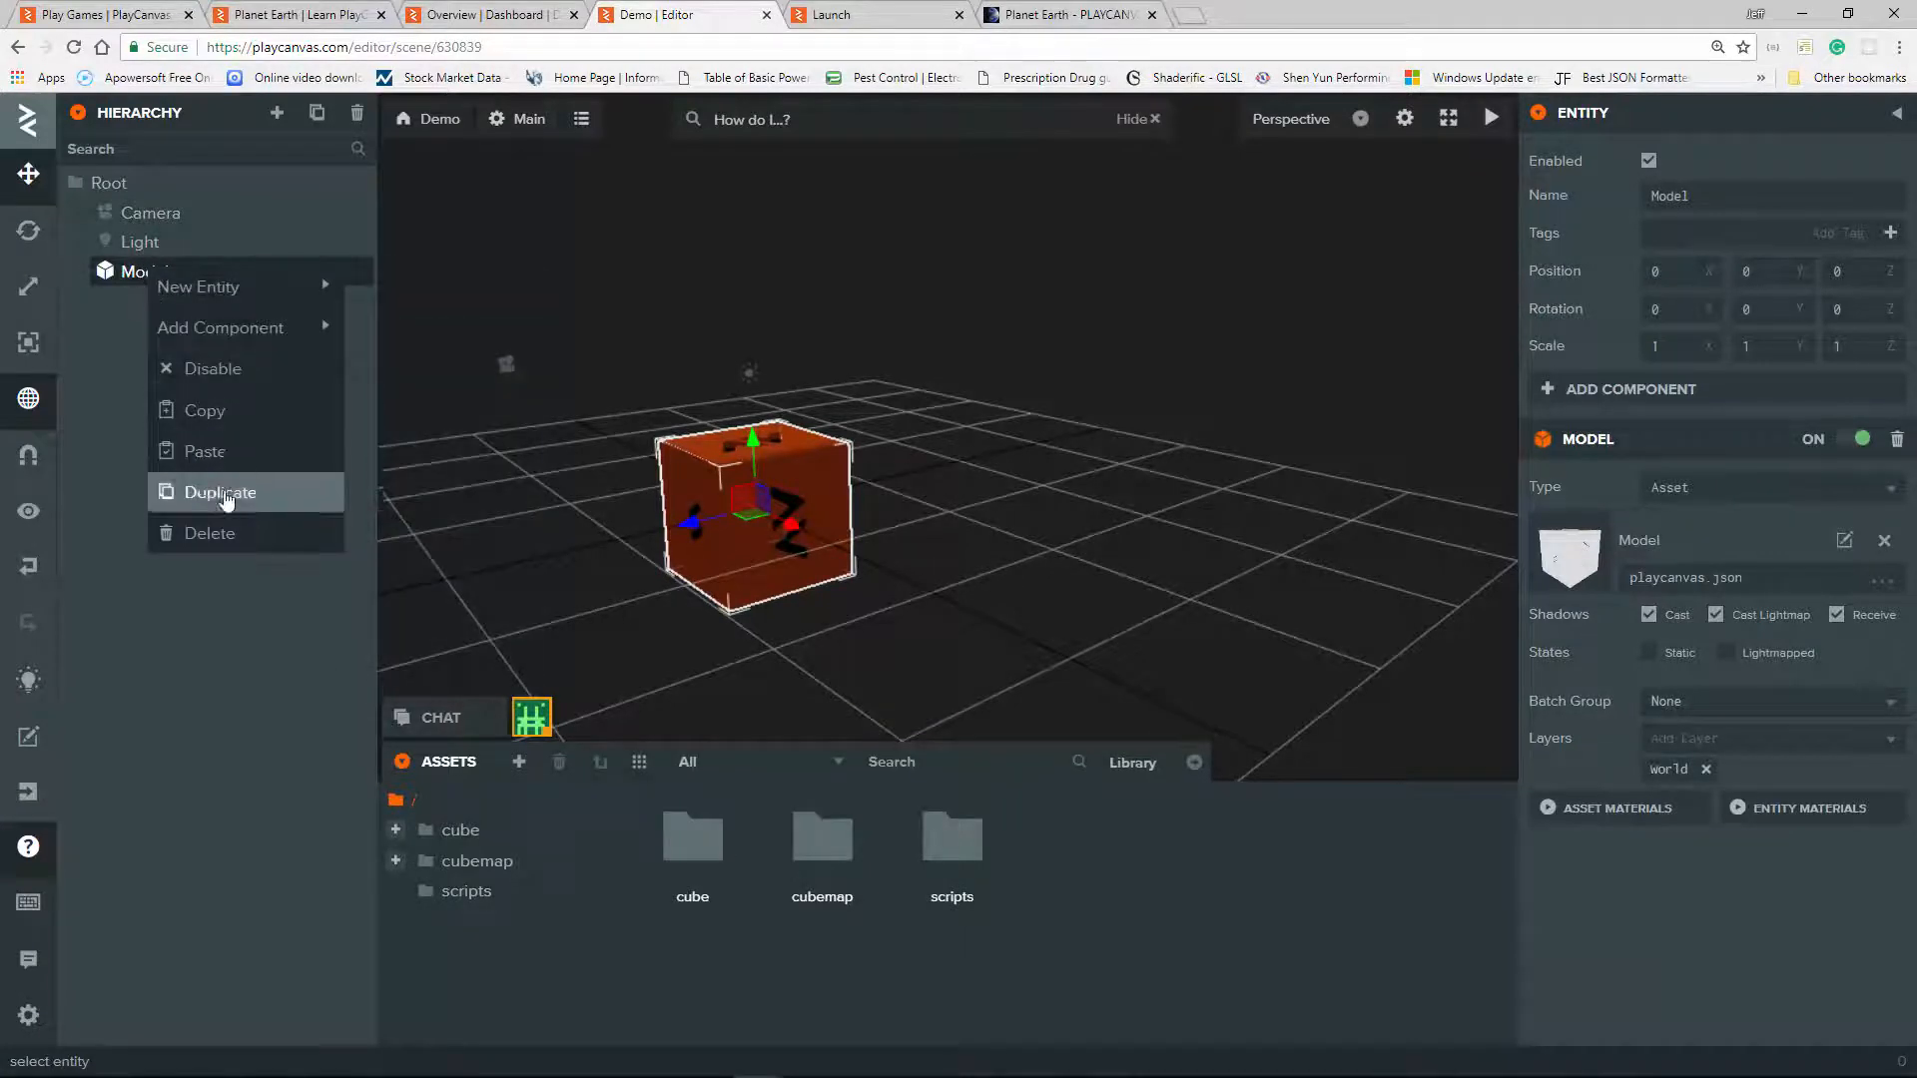
click(240, 533)
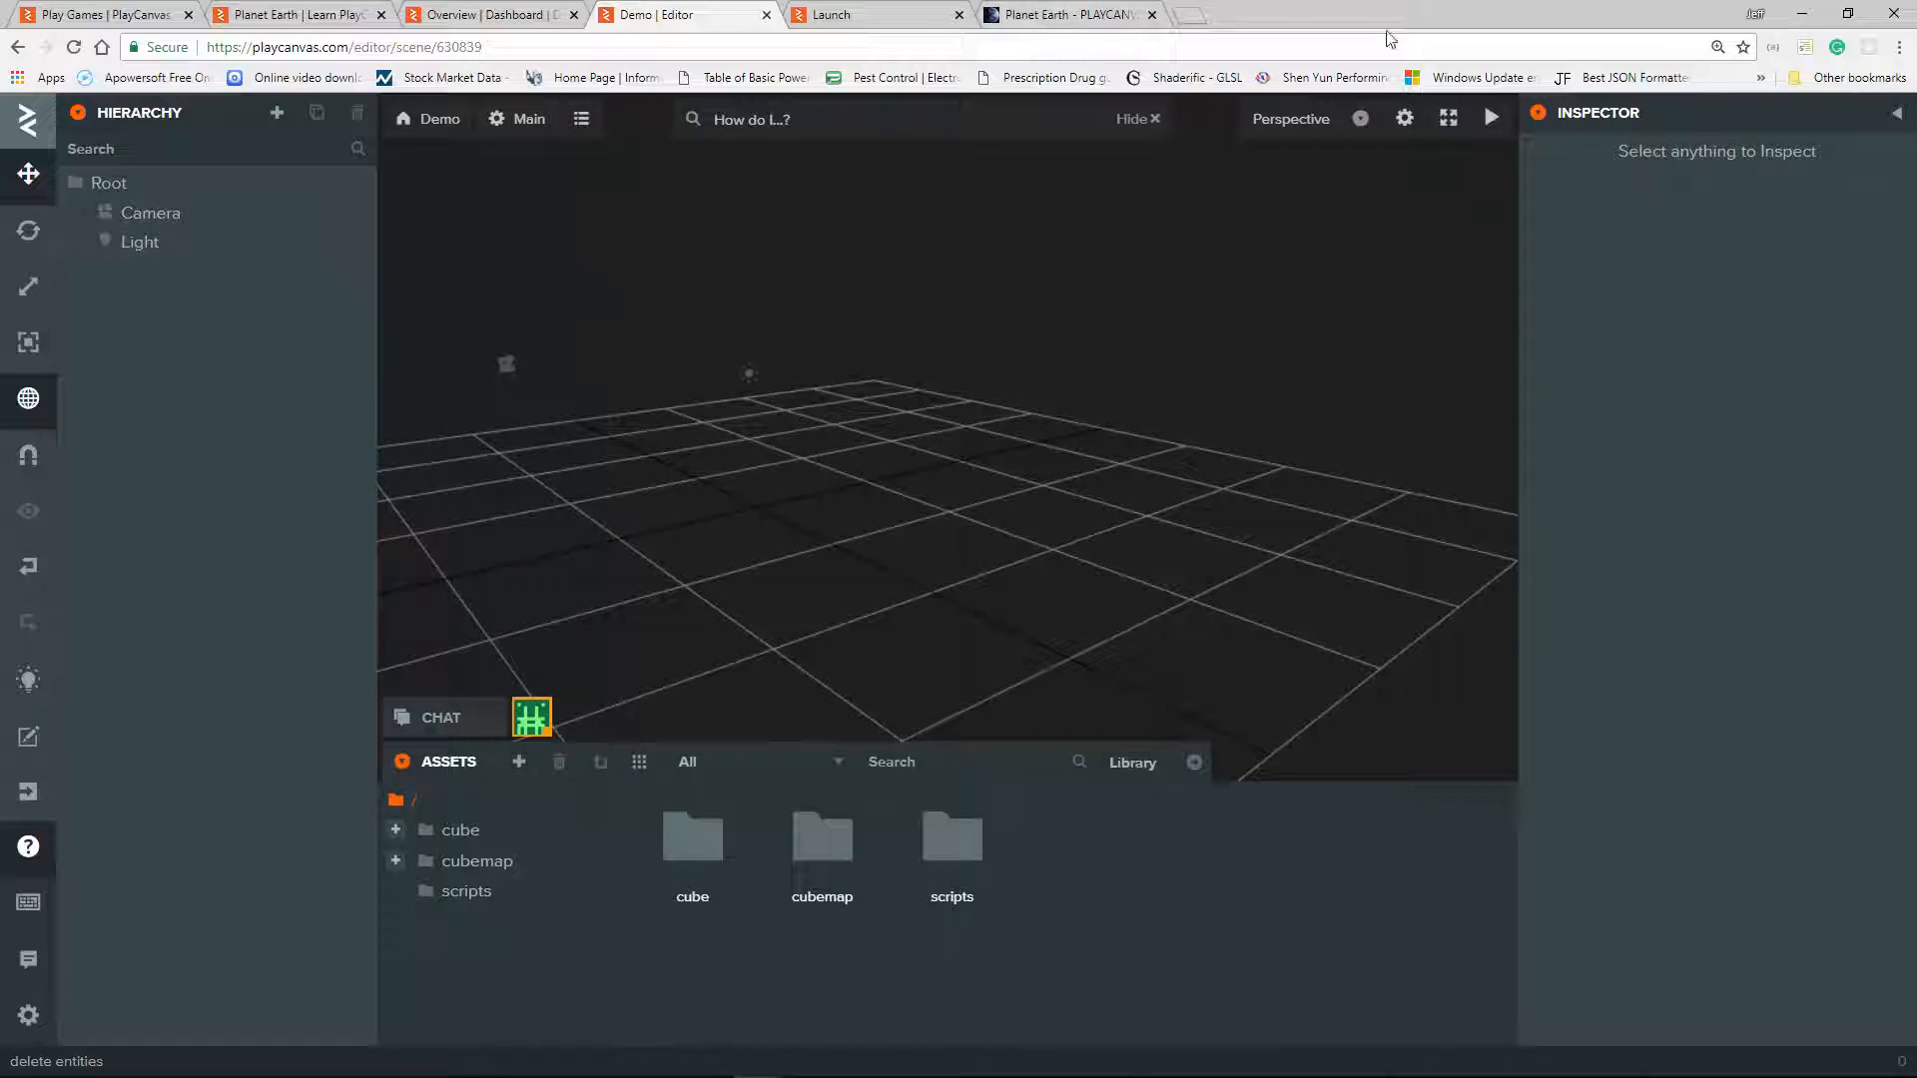
Step: Open the Blend Swap website, blendswap.com, in a new browser tab
click(1190, 15)
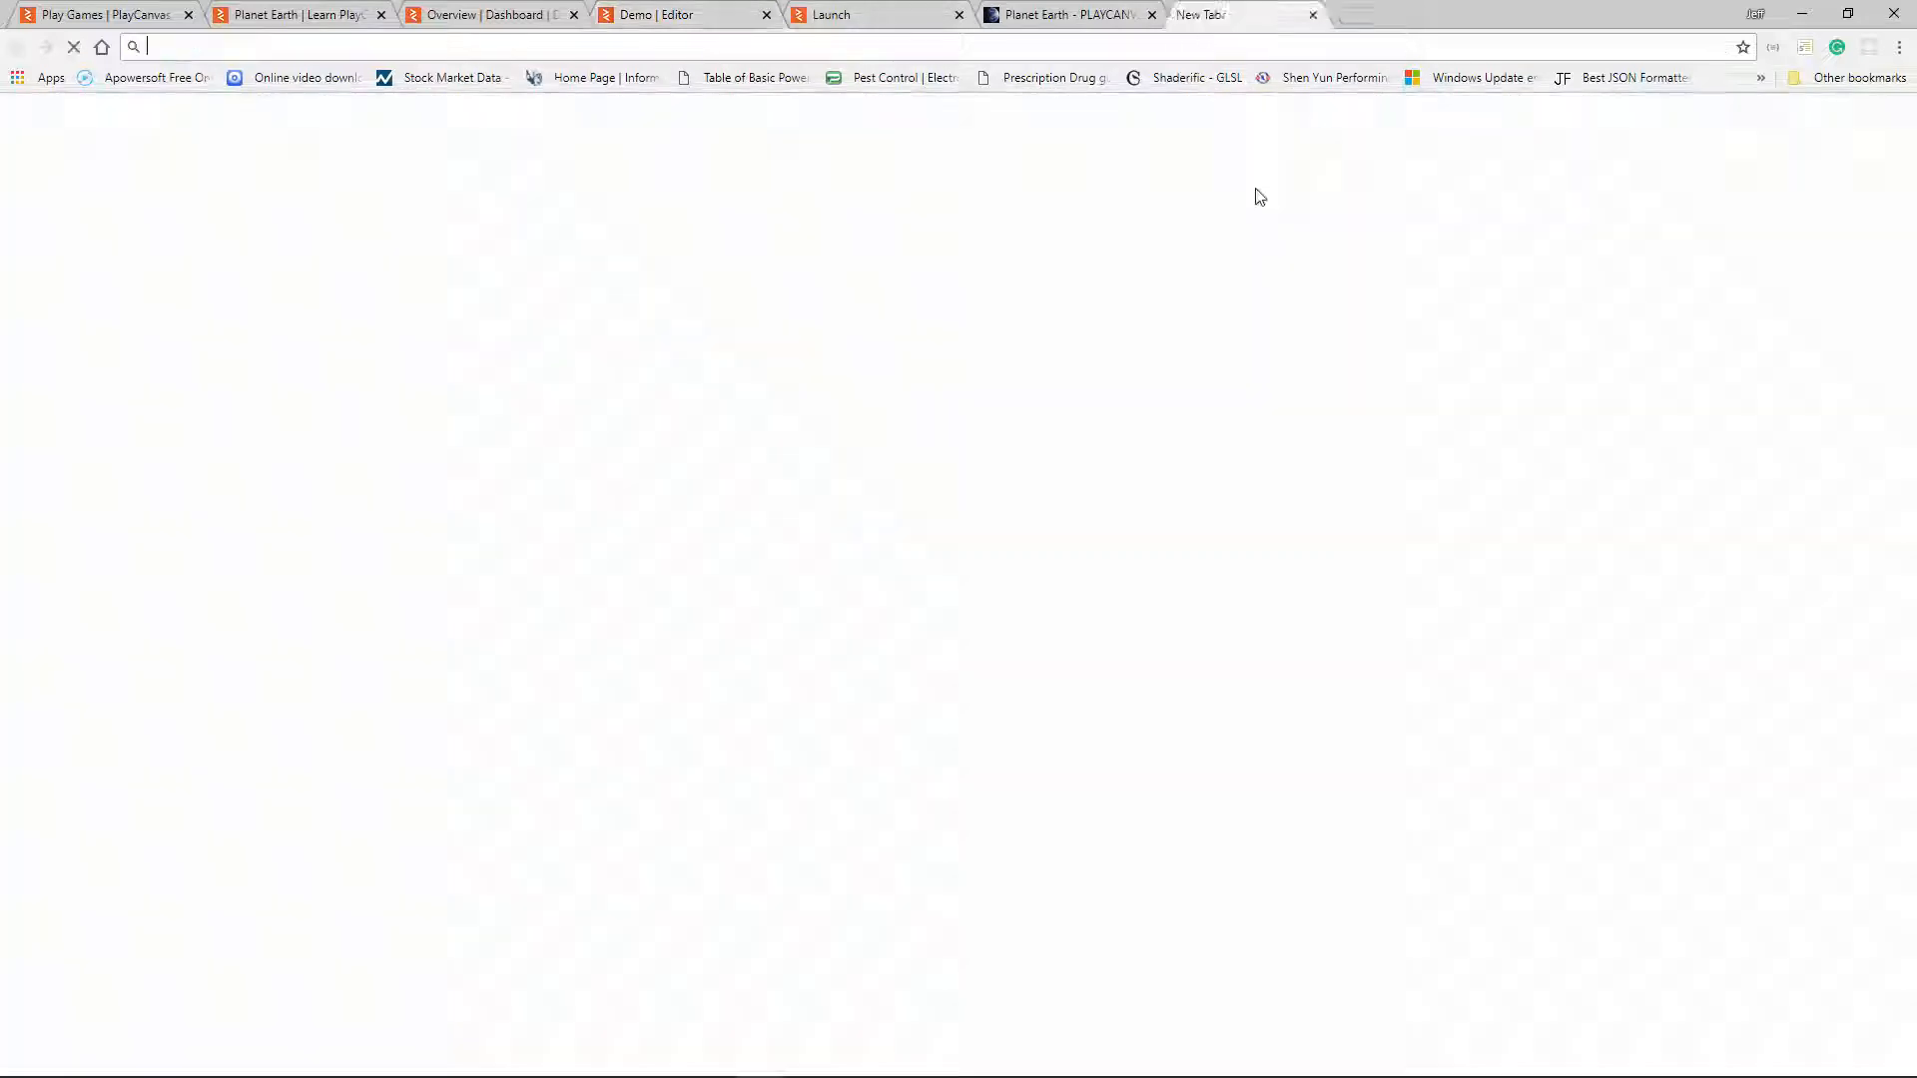
click(613, 22)
click(1267, 14)
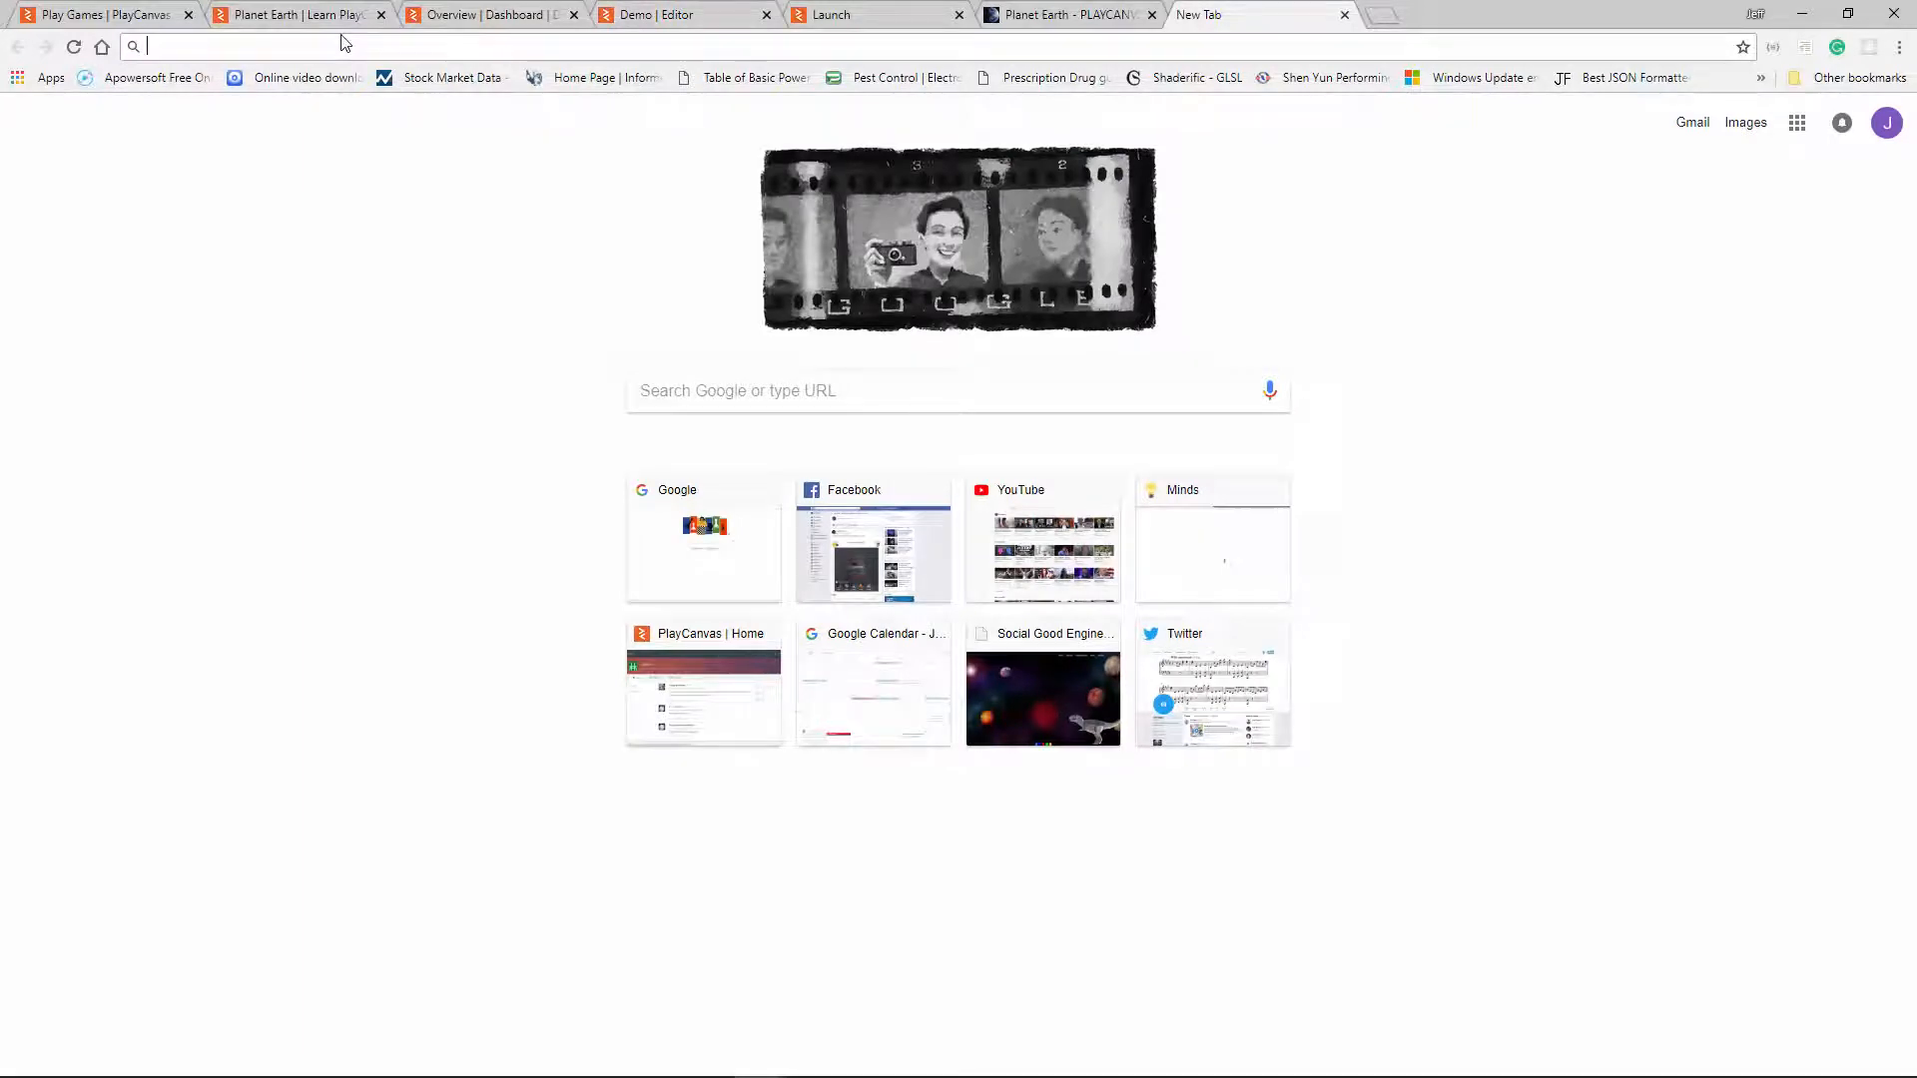
text(blendswap.com)
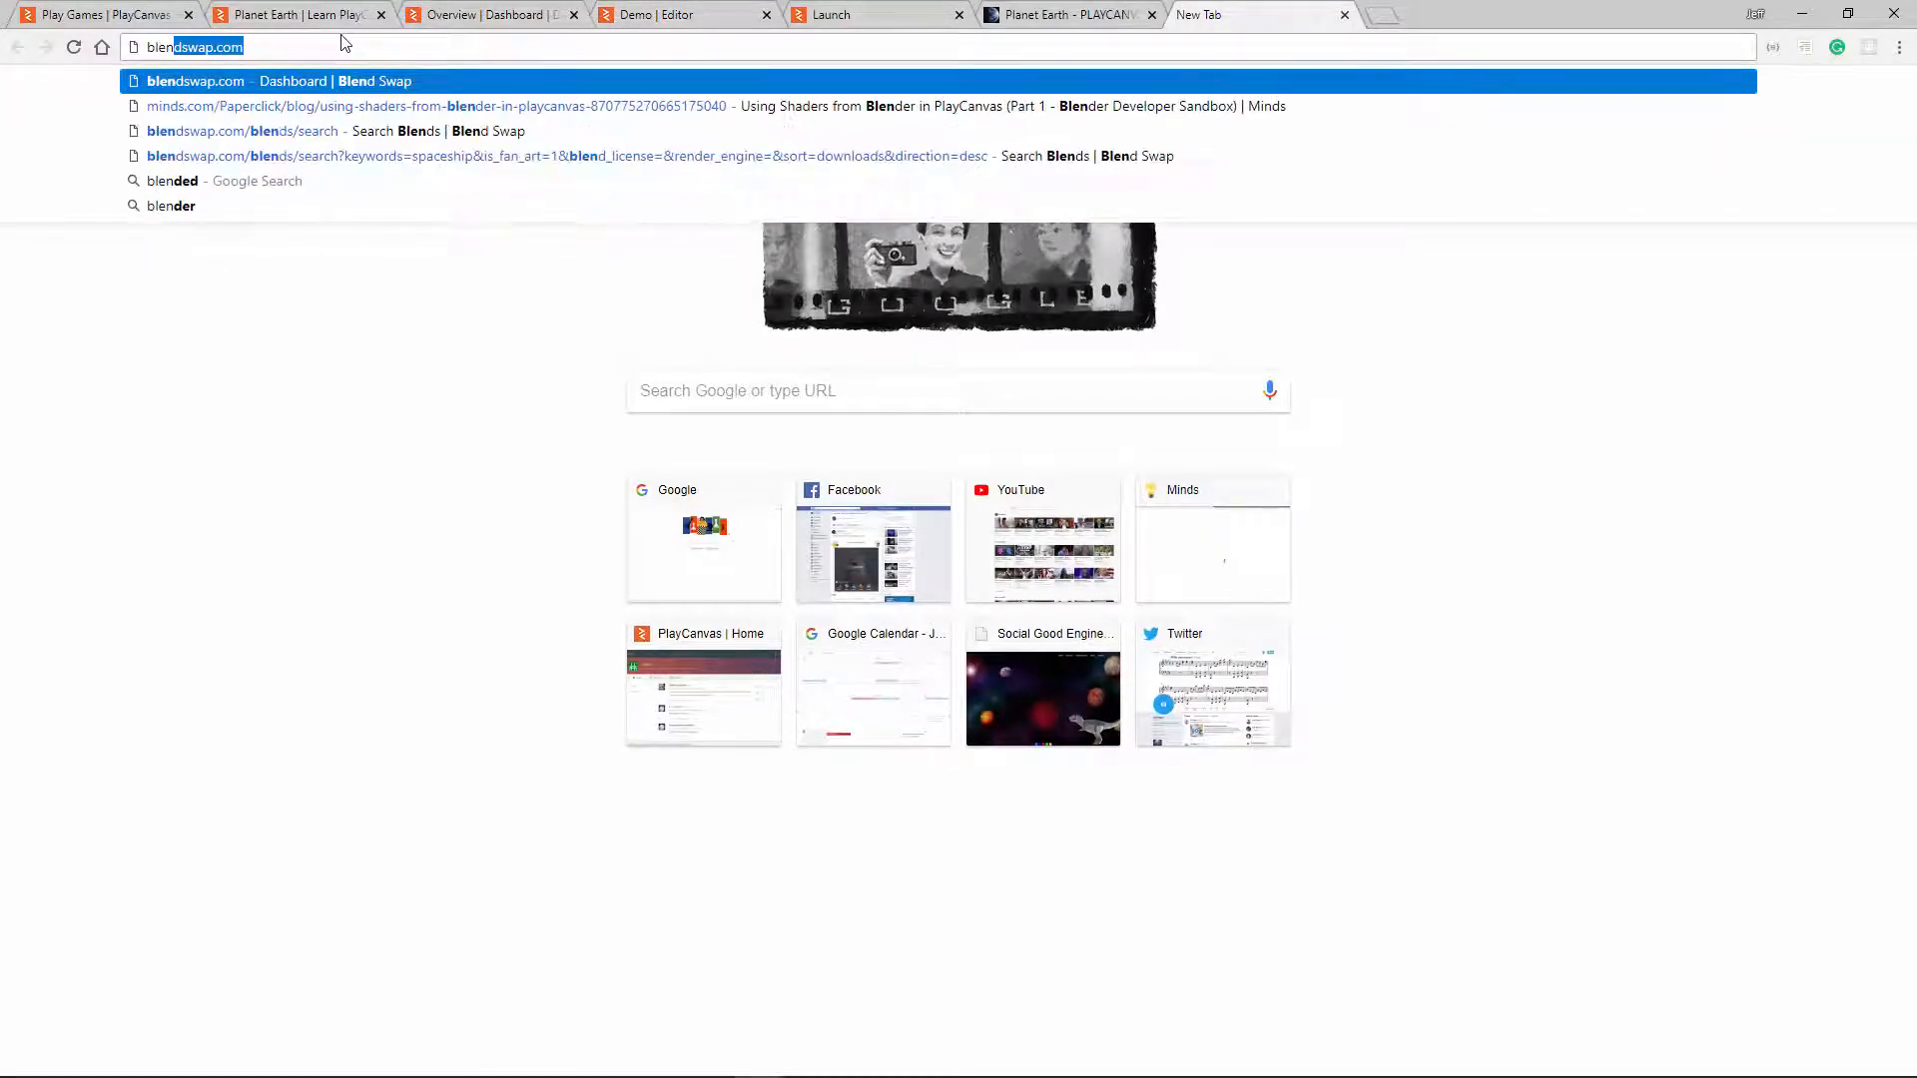
key(Return)
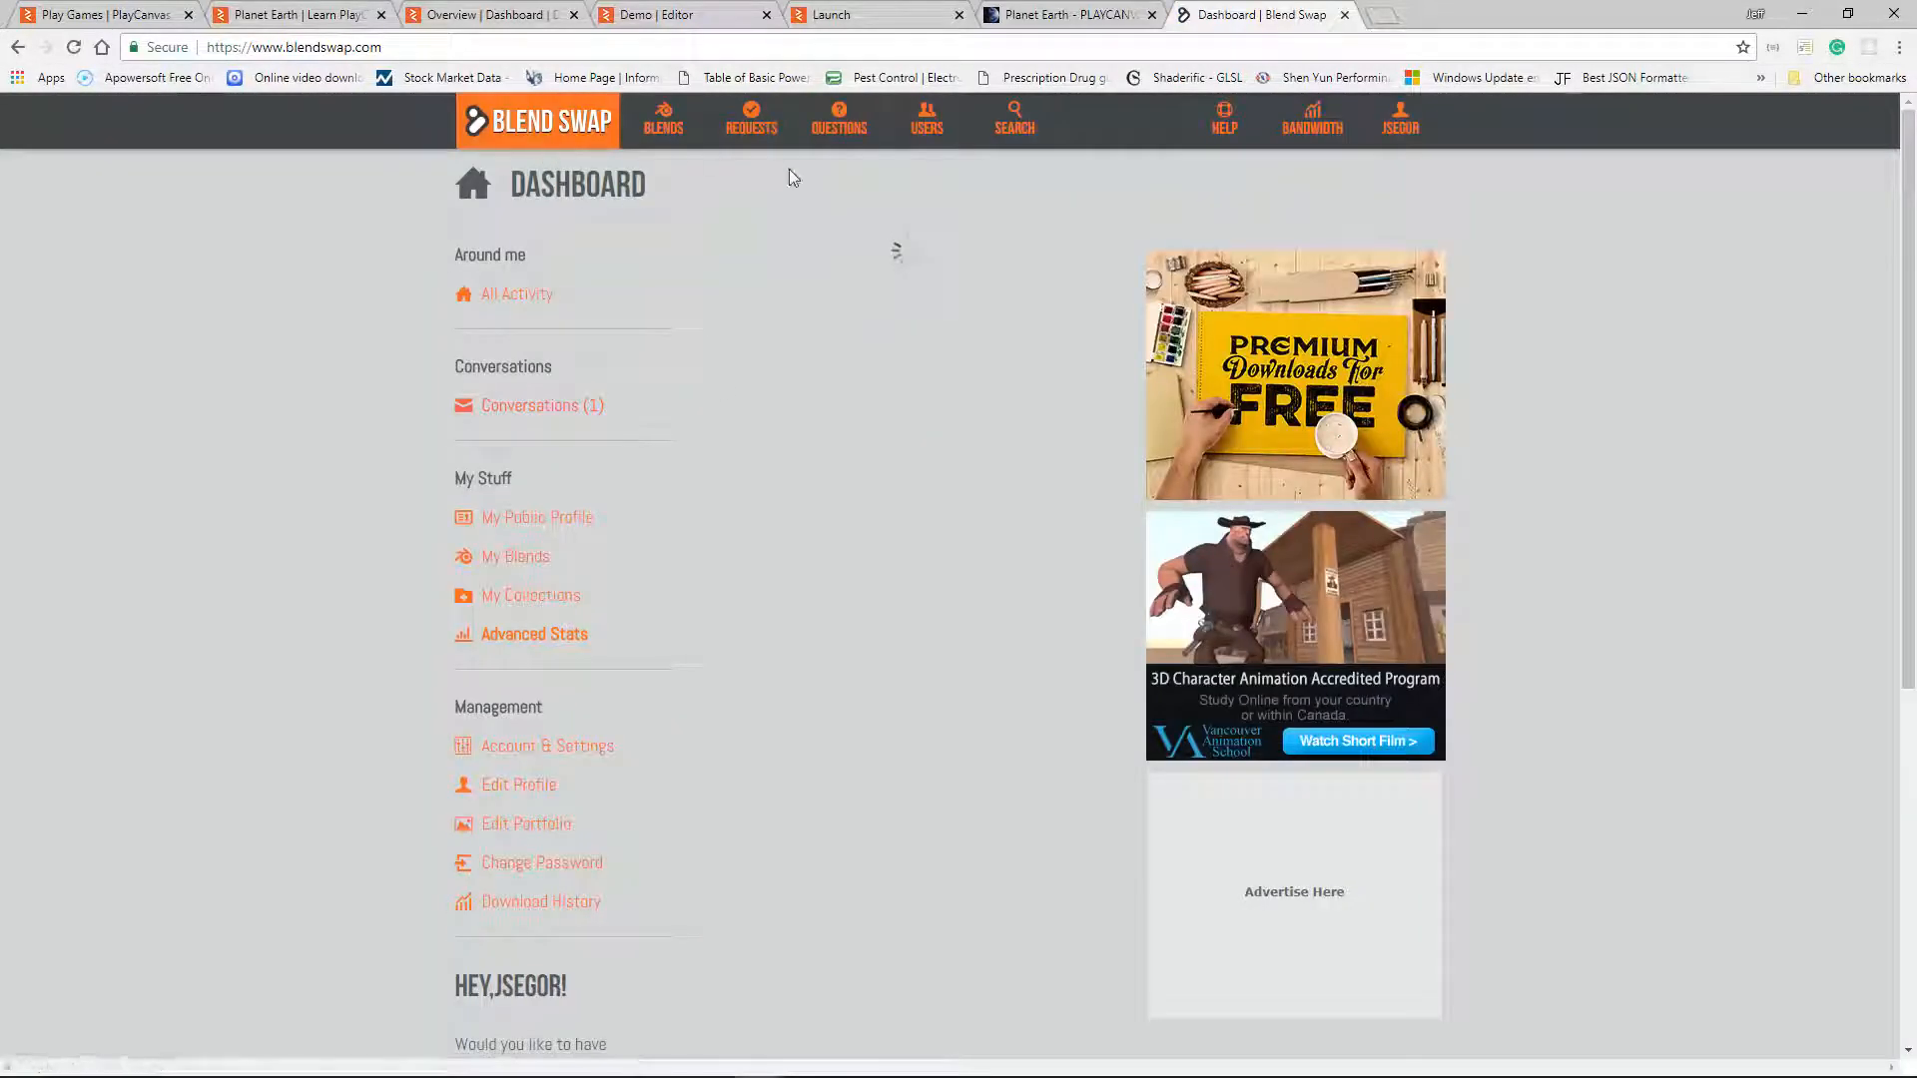
Step: Search the blends on Blend Swap for "shuttle orbiter"
mouse_move(1012, 116)
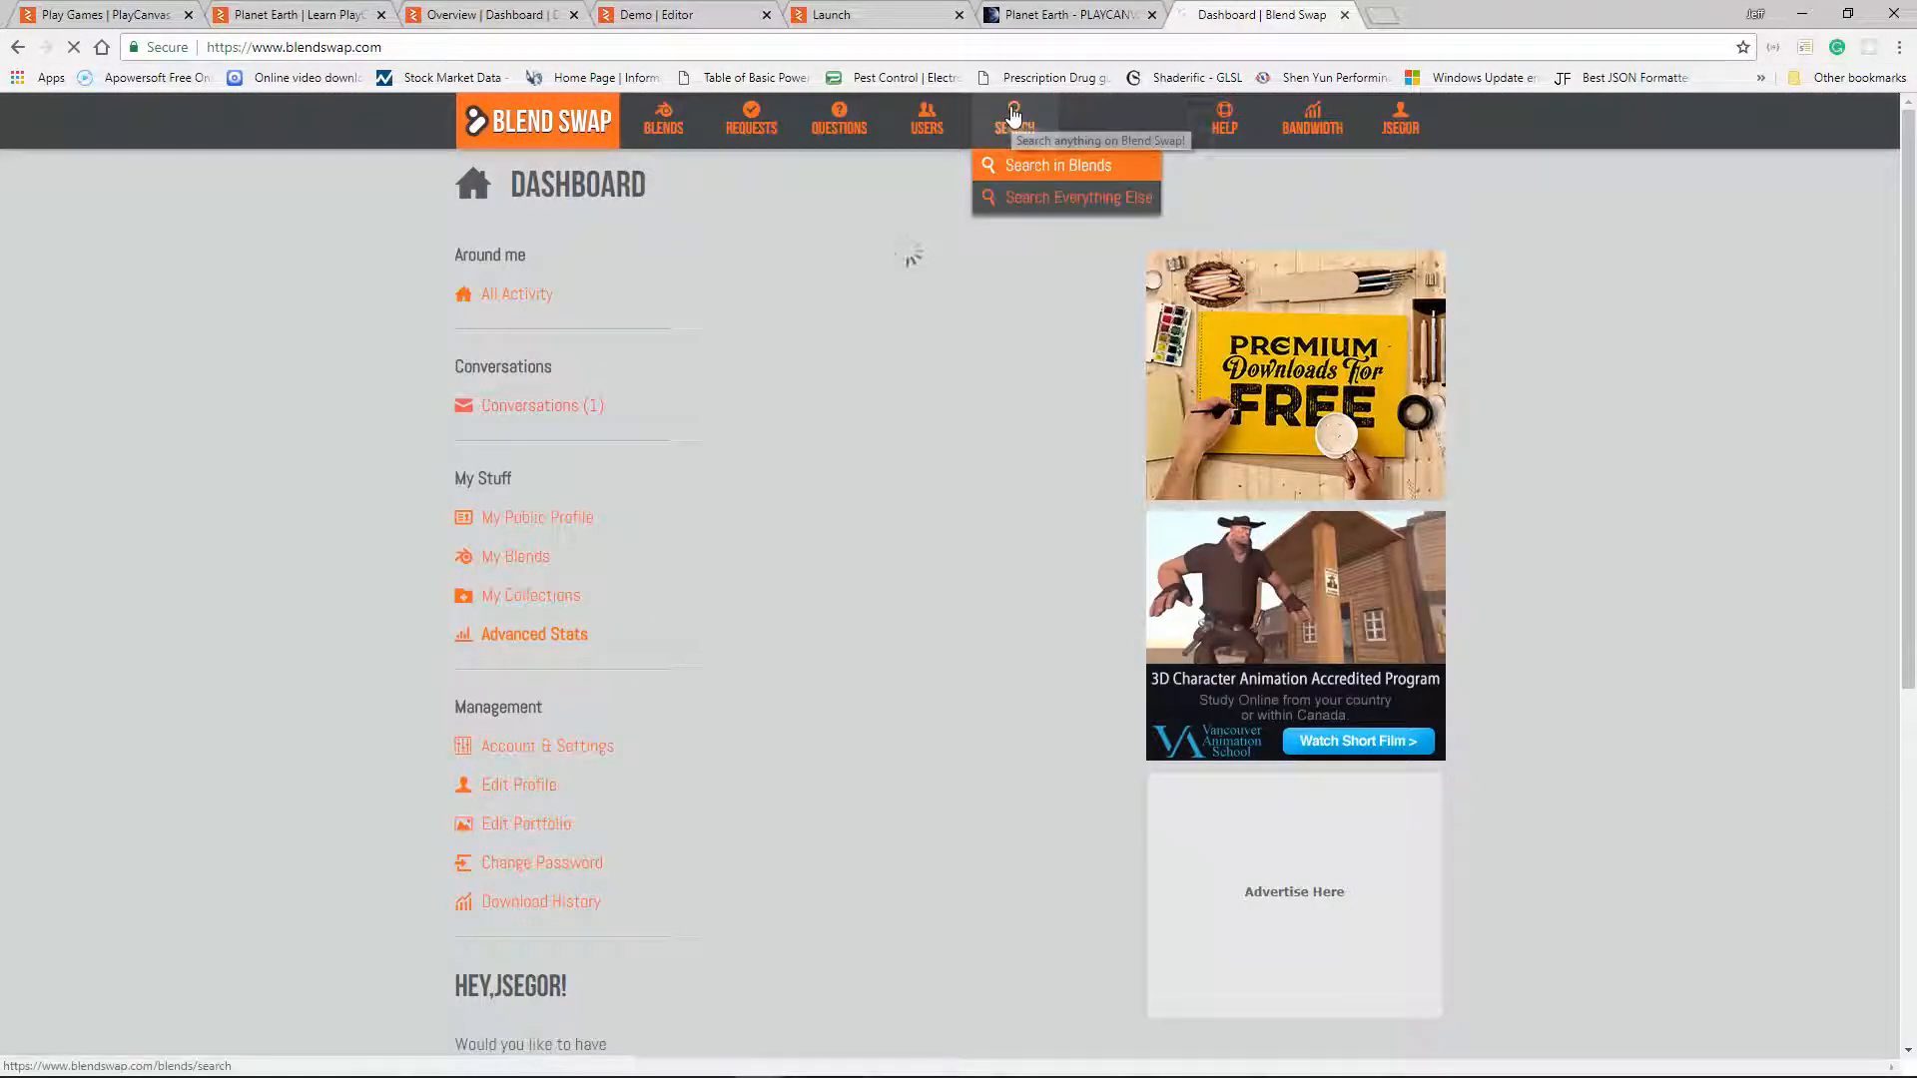
click(988, 162)
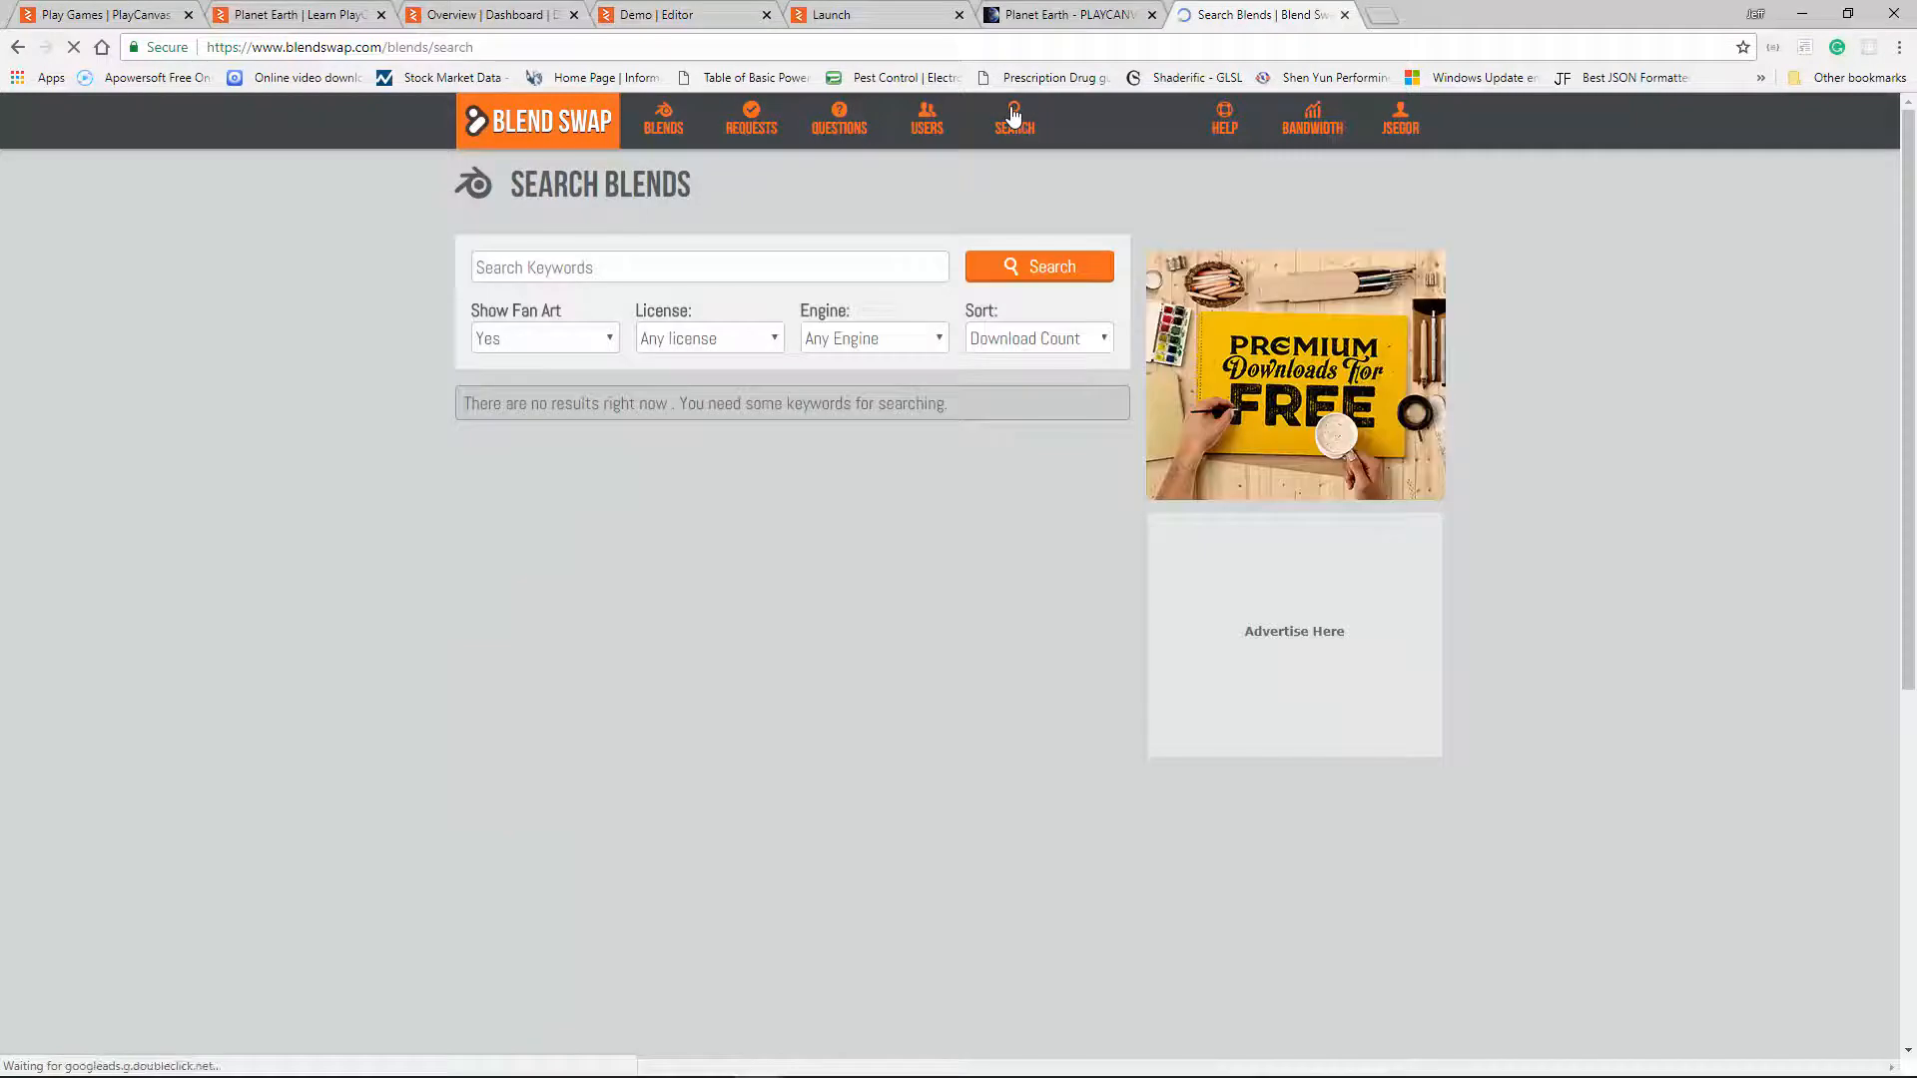
click(660, 267)
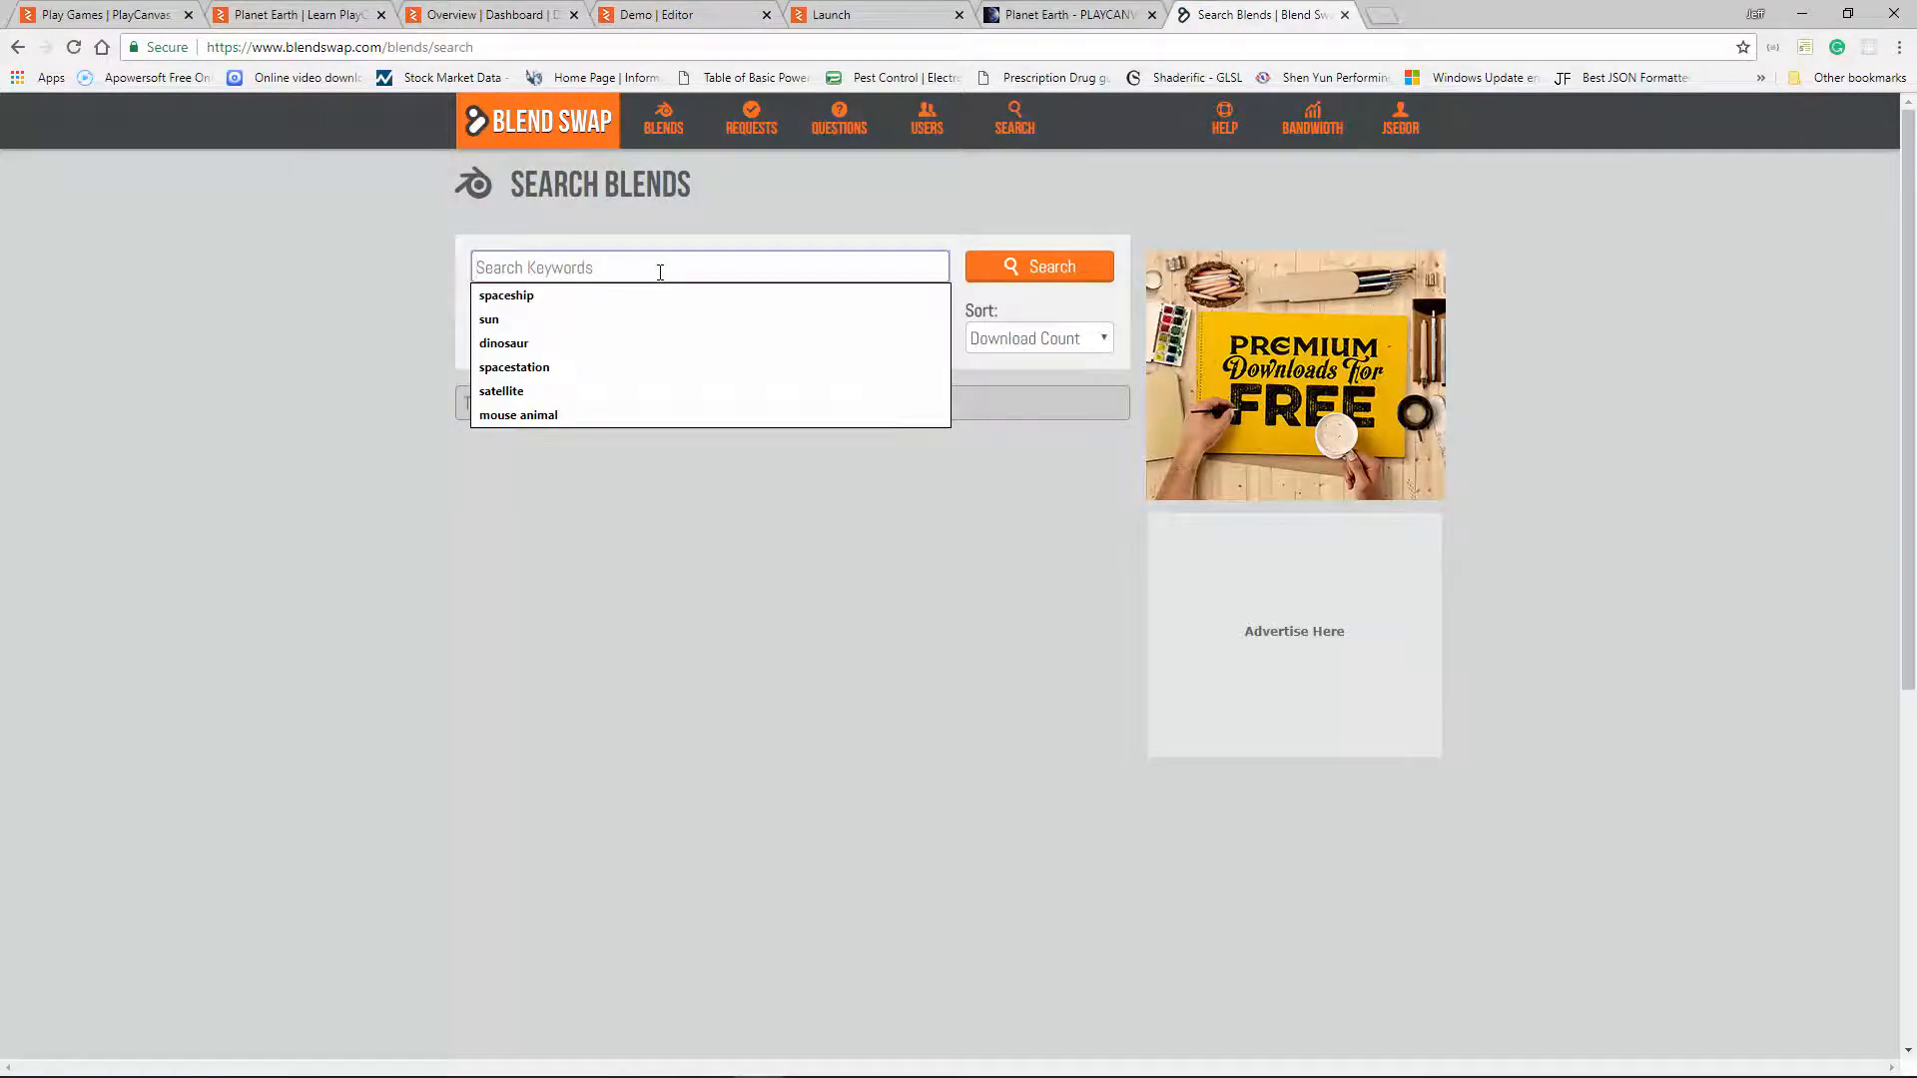
text(shutt)
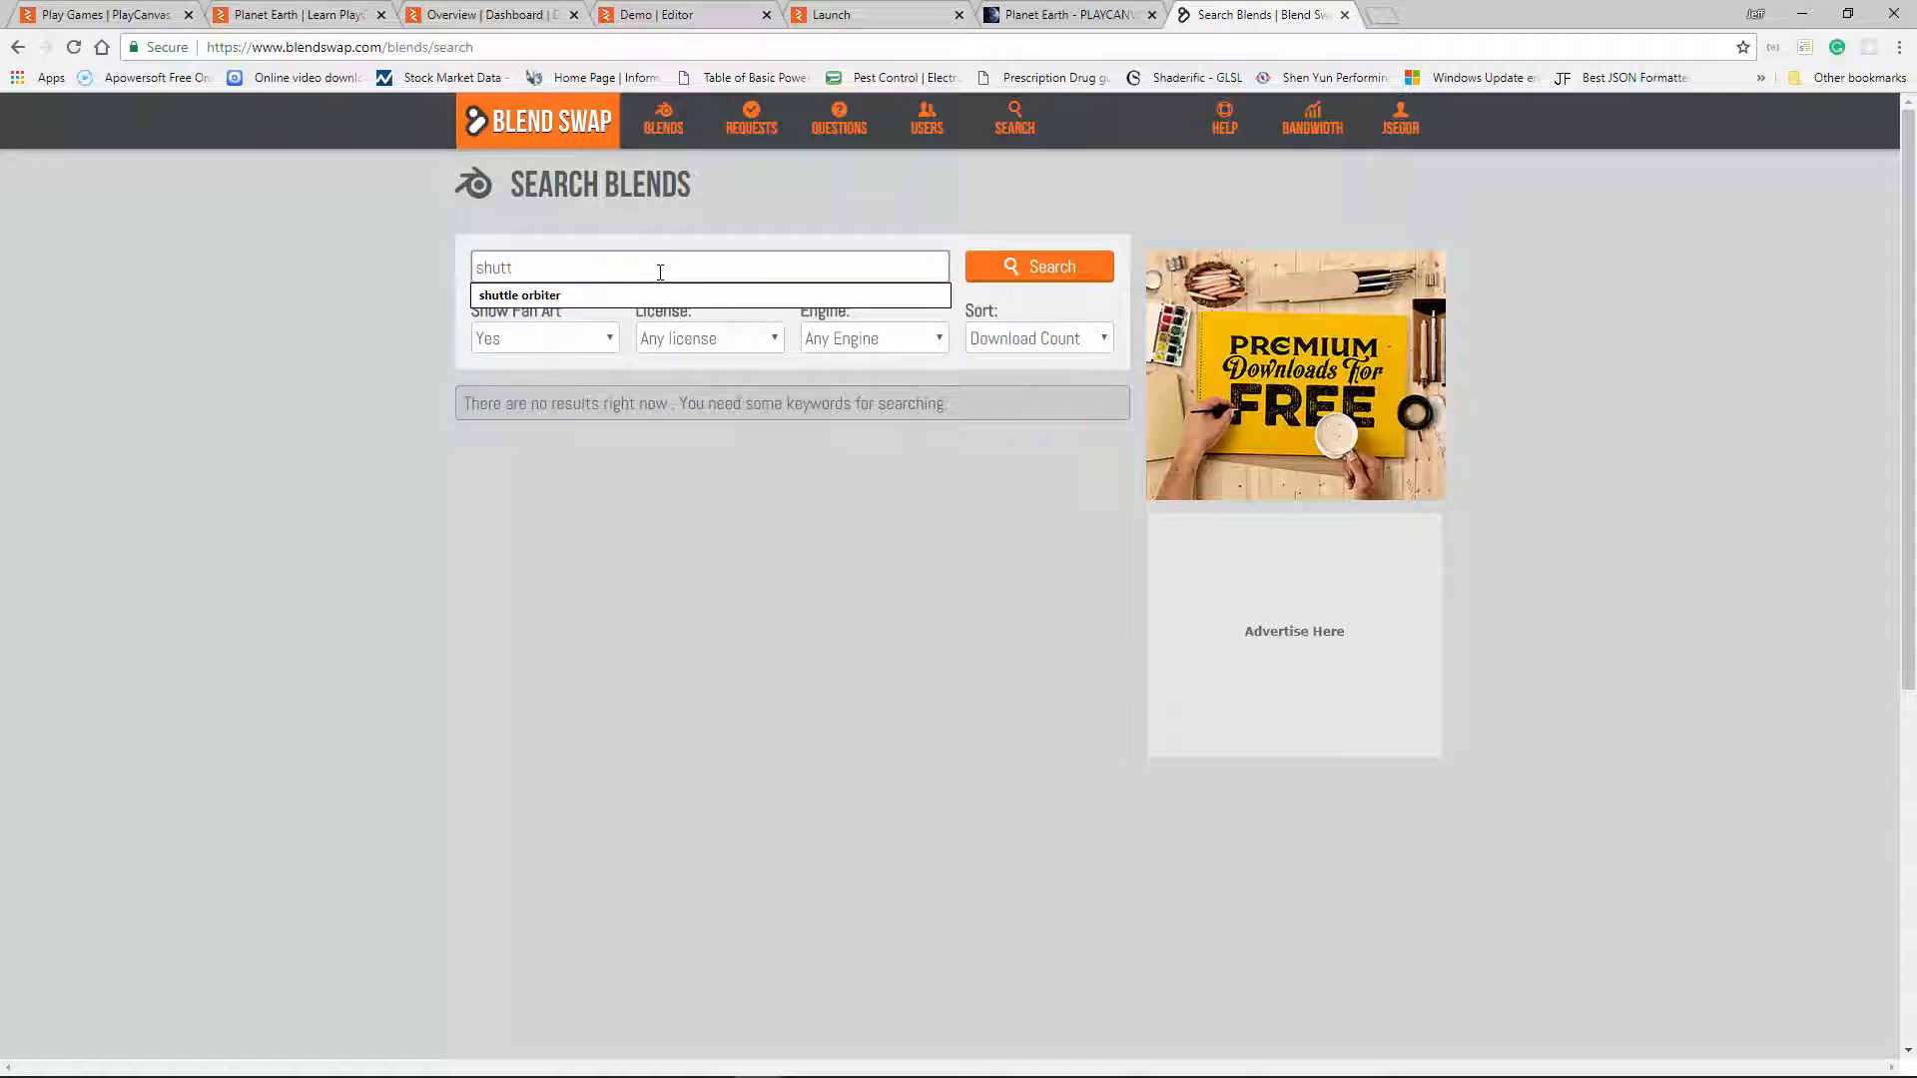
click(579, 295)
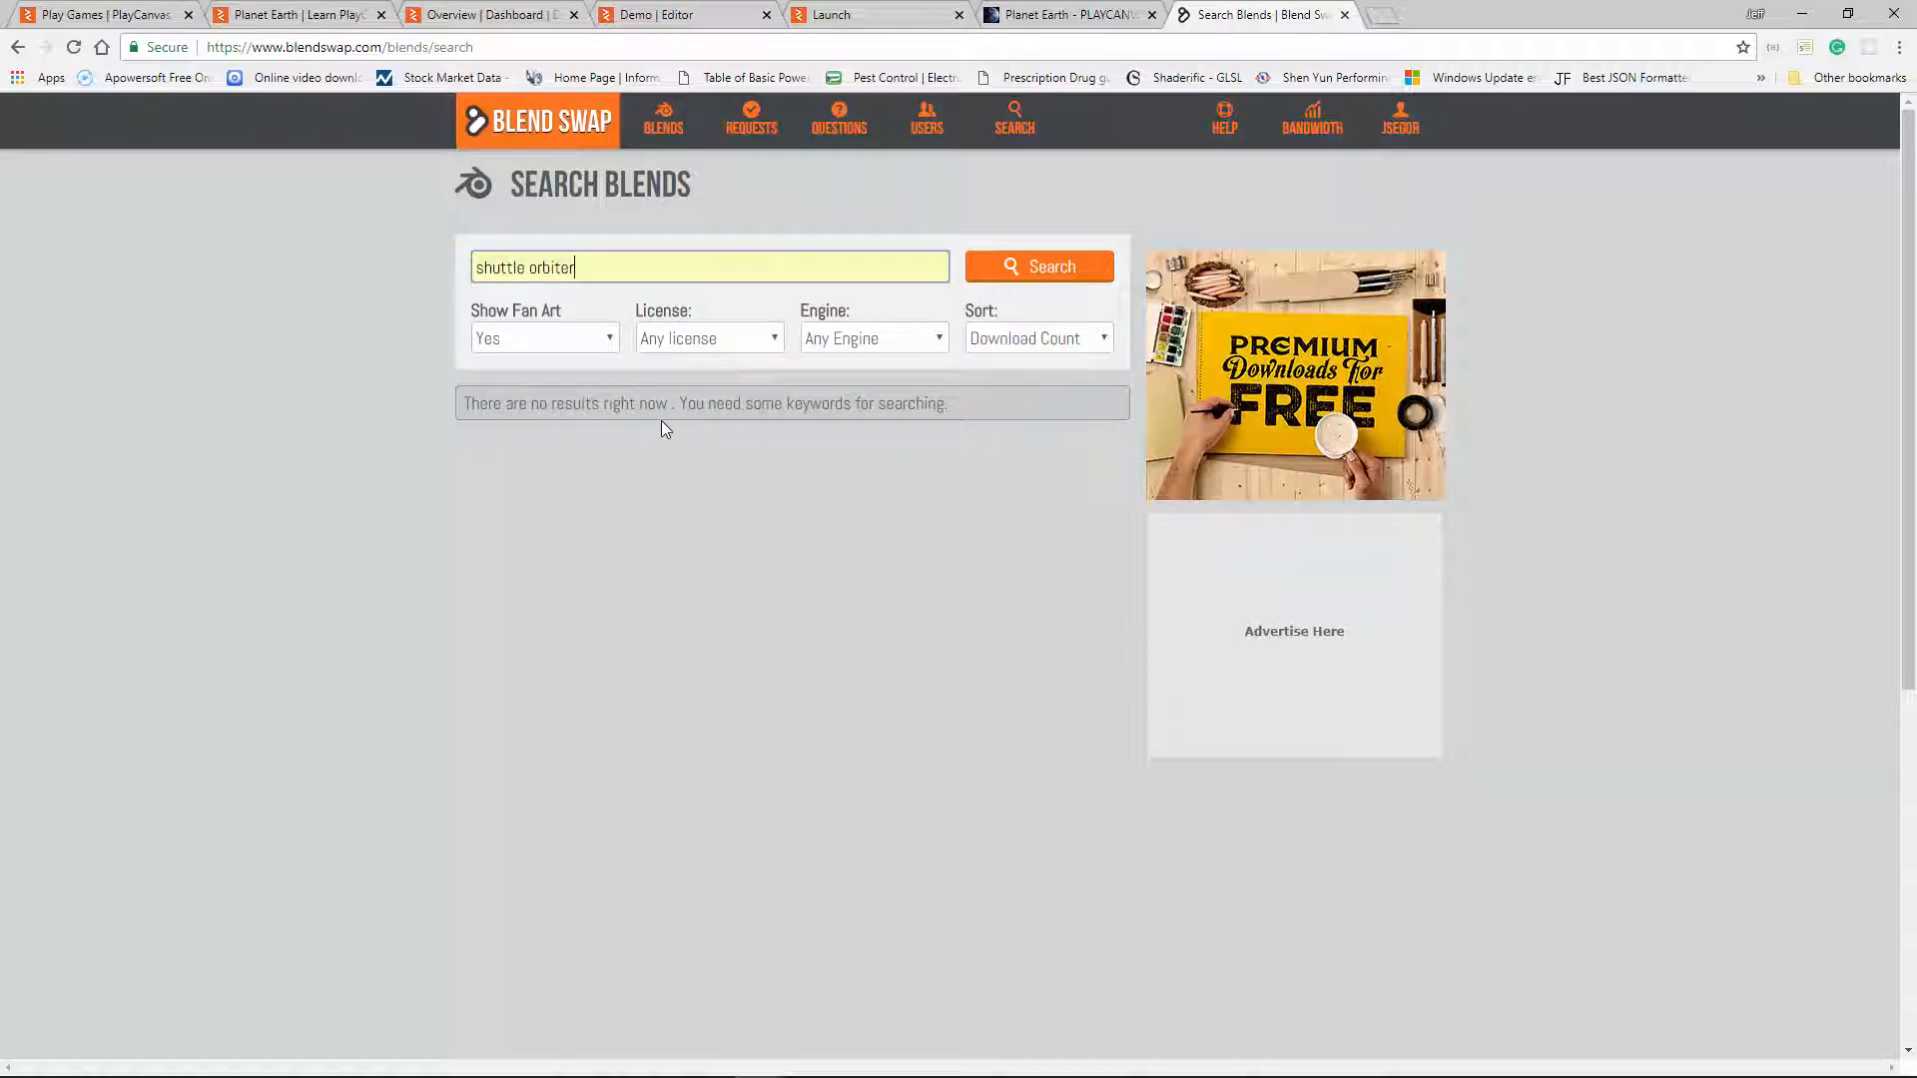
click(1060, 267)
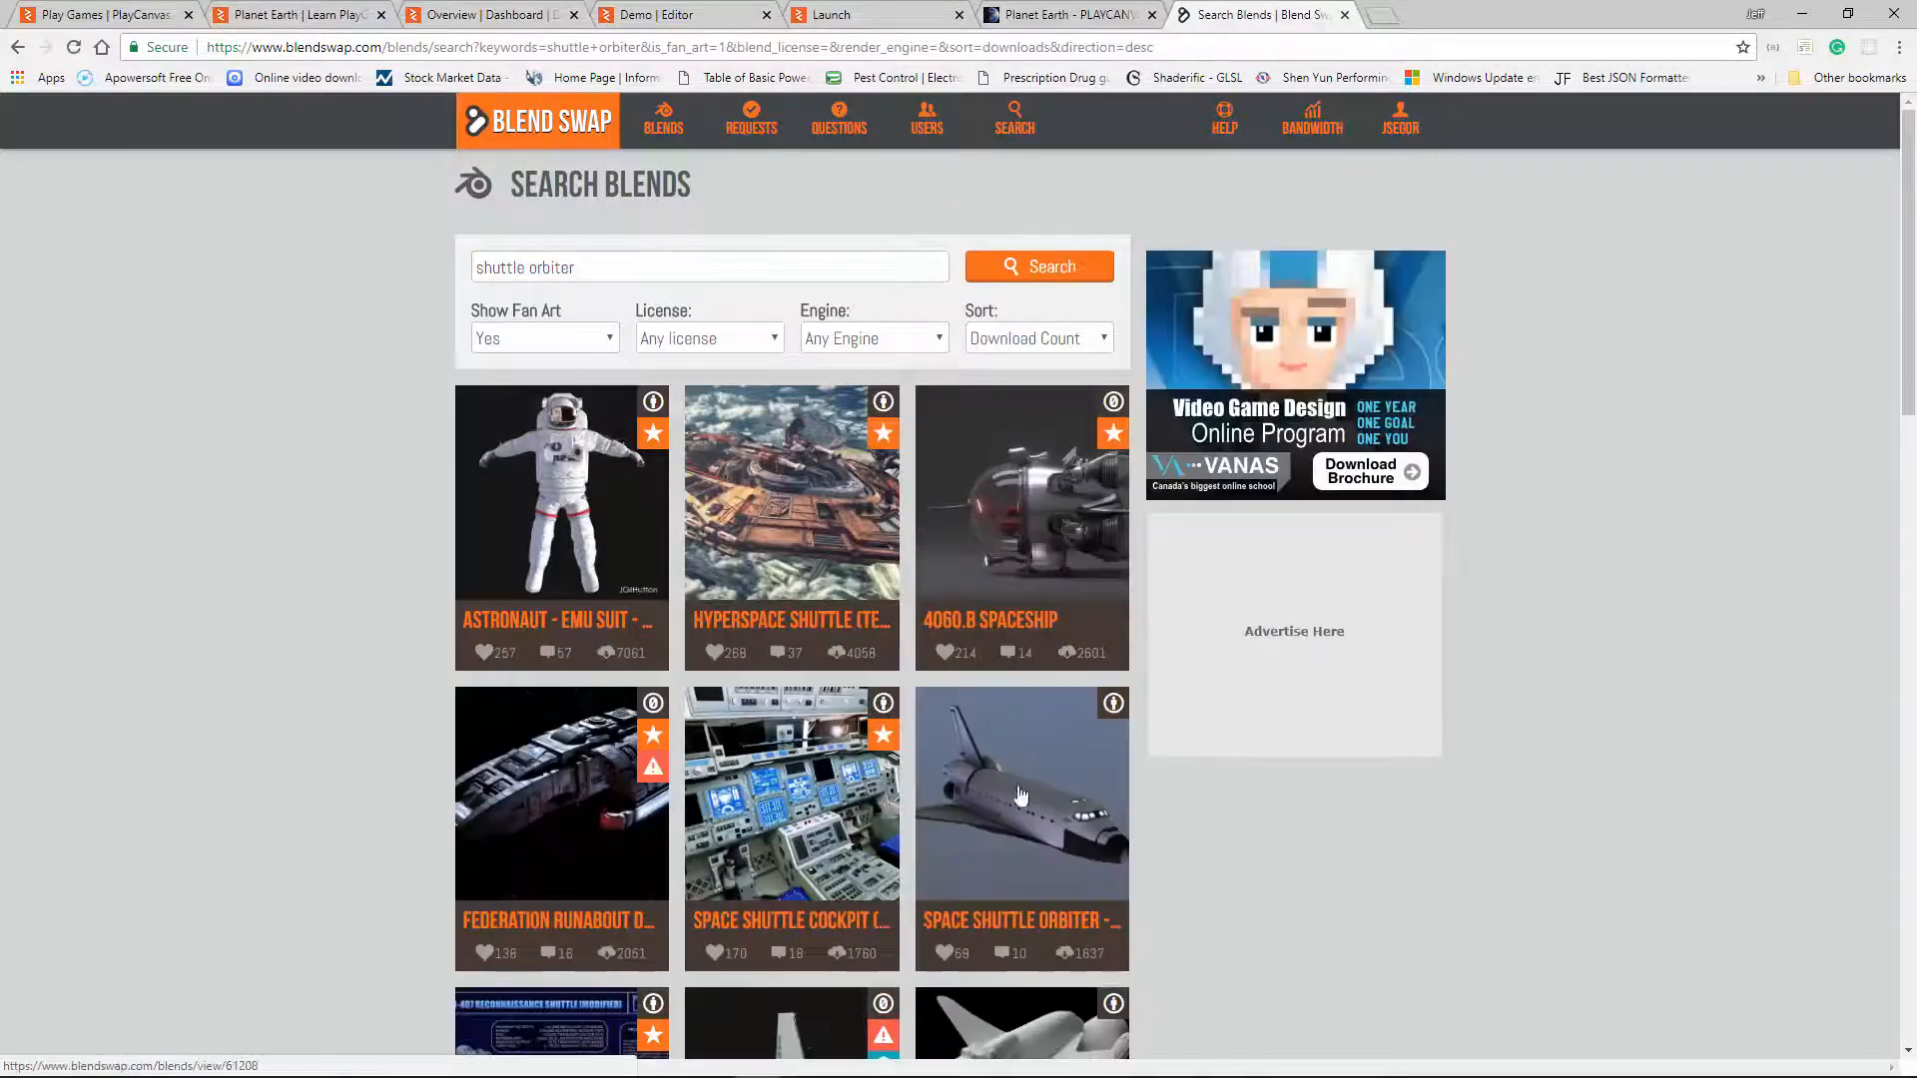
Step: Open the Space Shuttle Orbiter - Atlantis model page and examine its details and license
click(1039, 854)
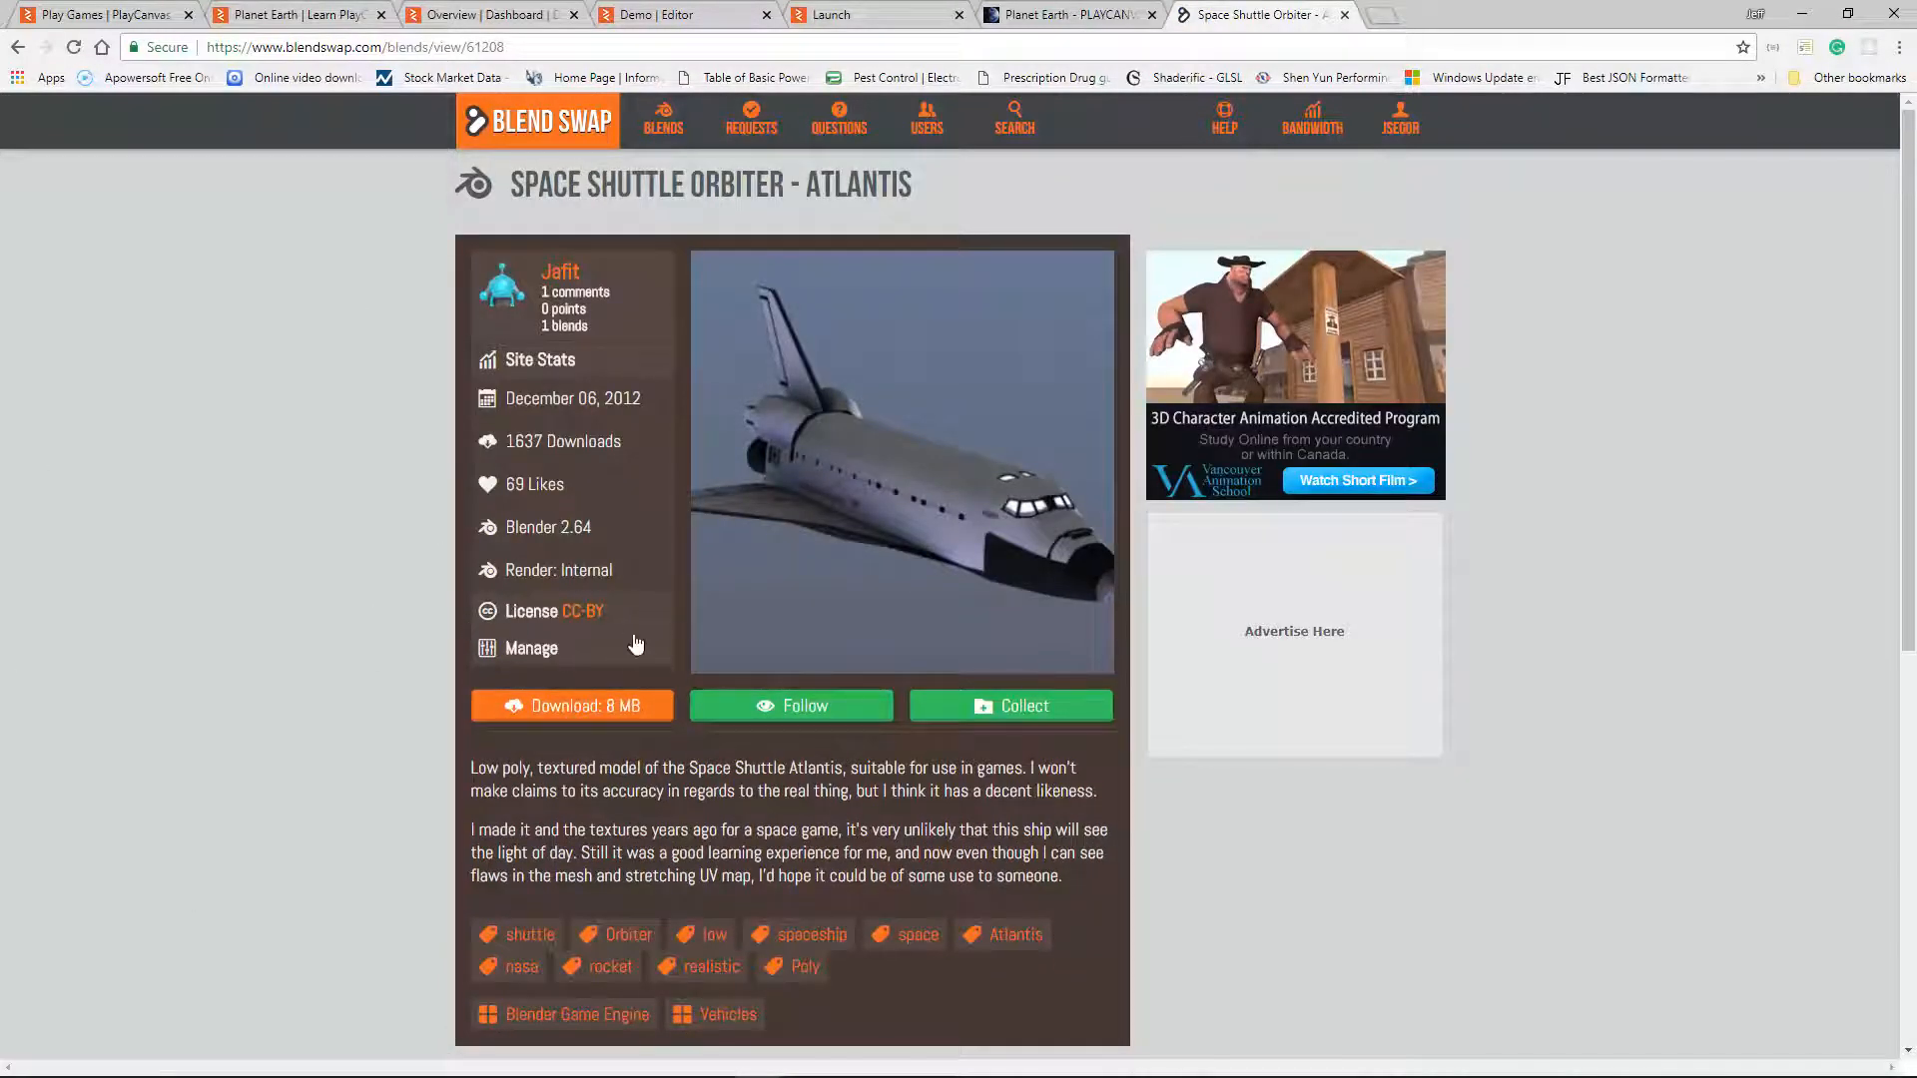
mouse_move(798, 674)
mouse_move(709, 402)
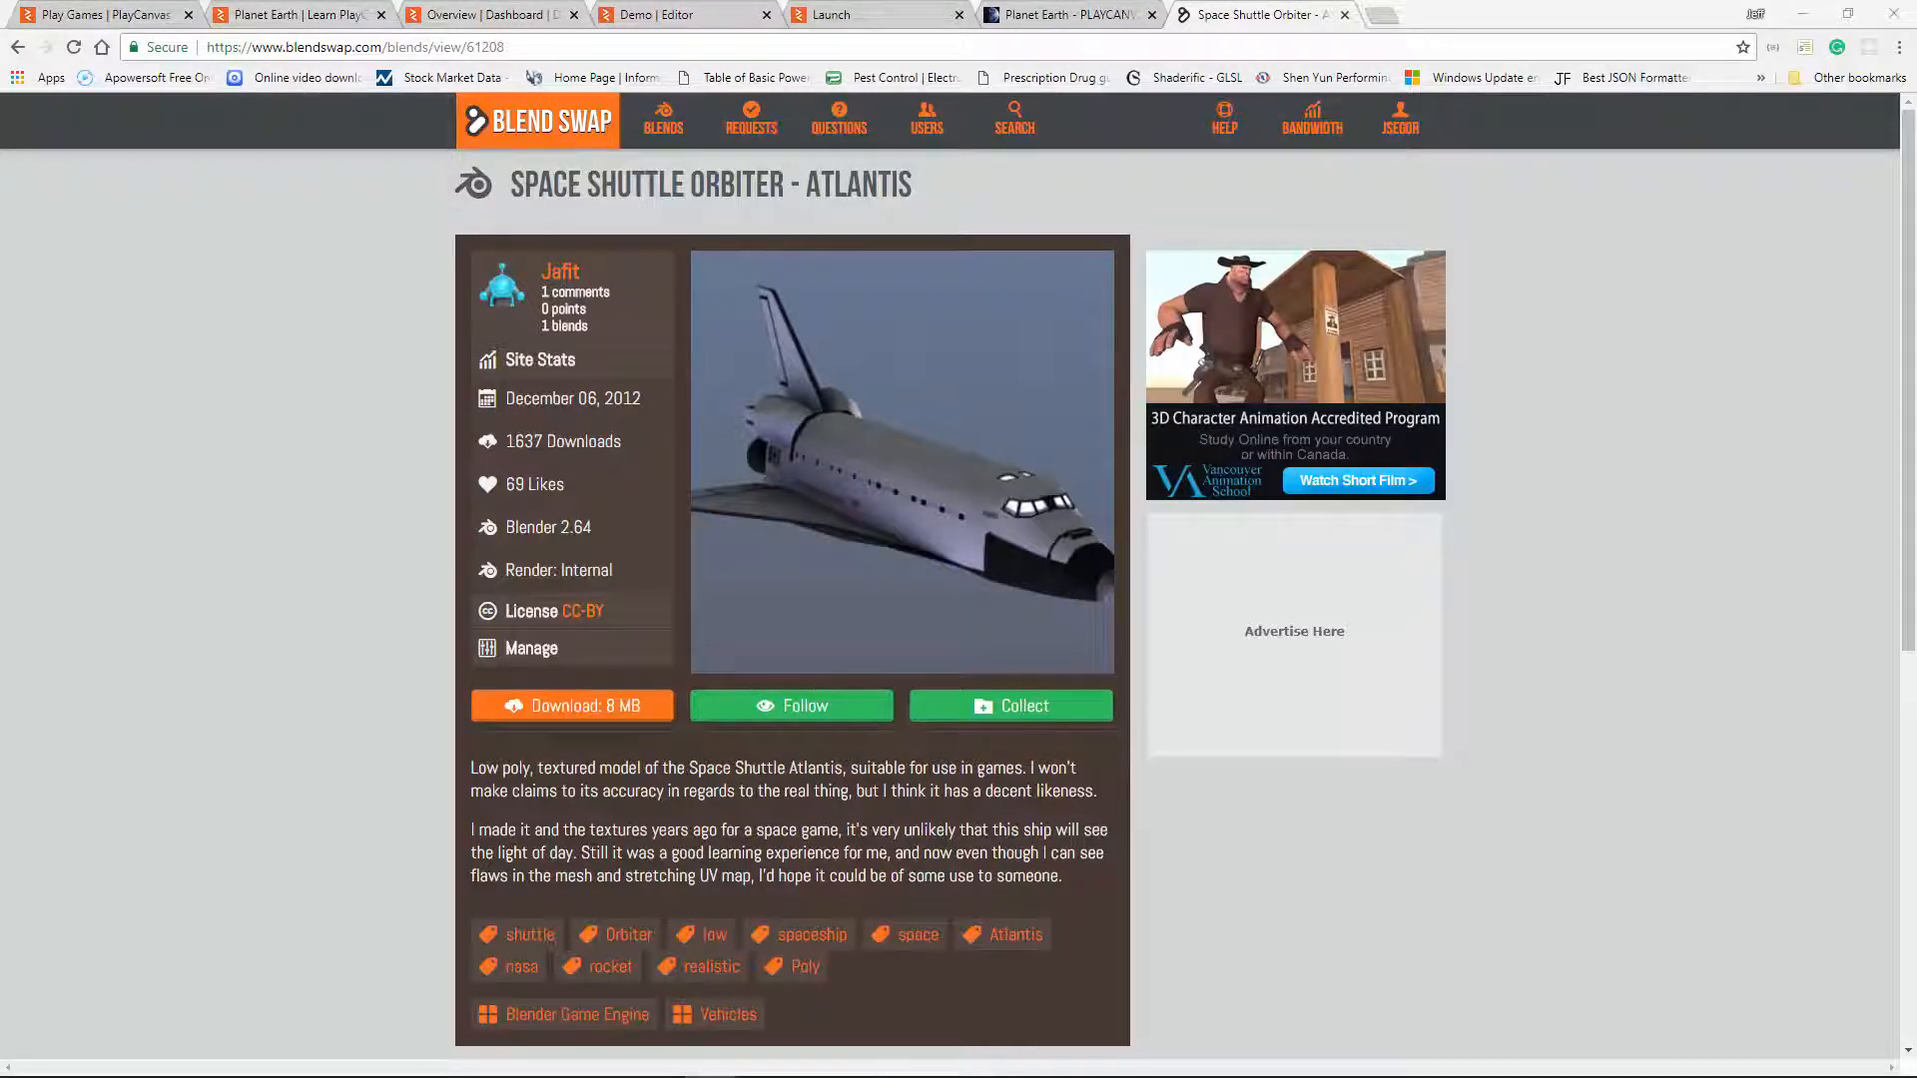
Step: Switch to Visual Studio, load Blender.sln from D:\blender_2.79_7_18_18\solution and run Blender in a maximized window
drag(1916, 84, 1074, 105)
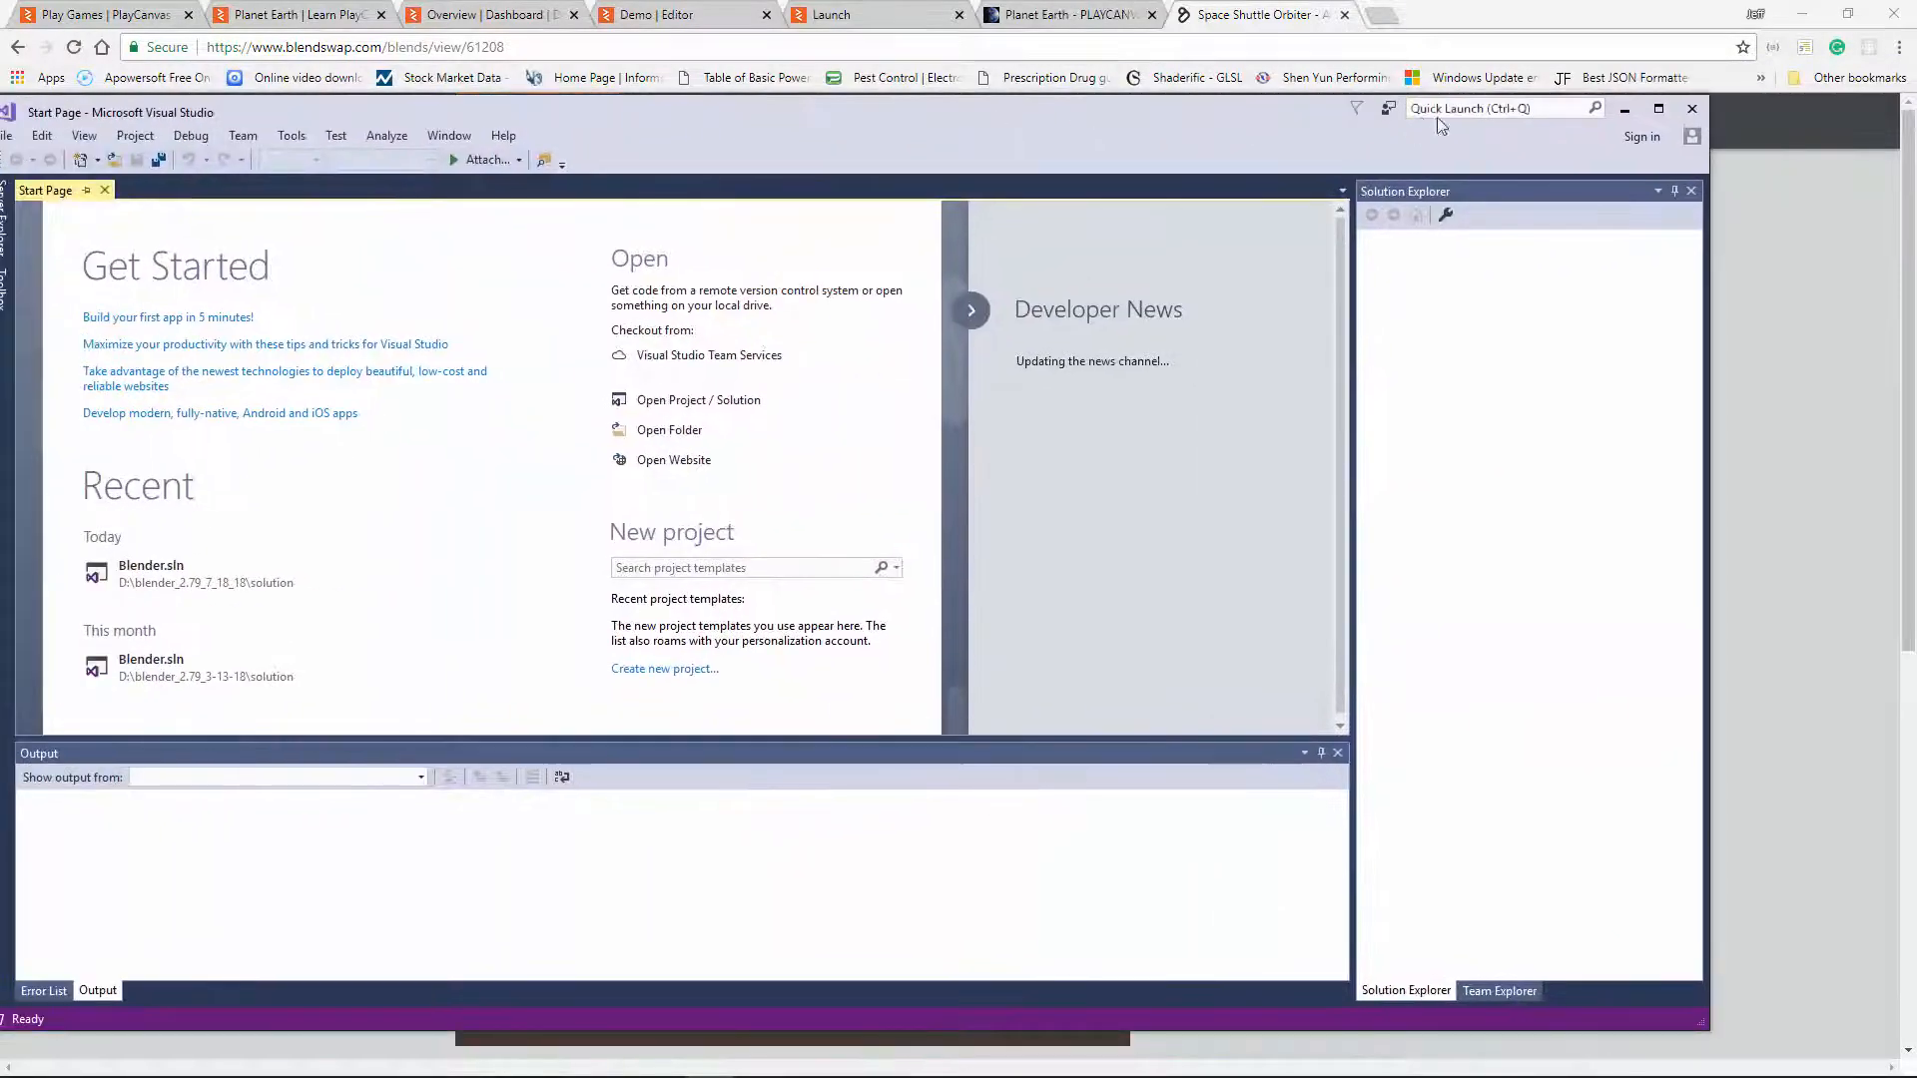
click(1658, 108)
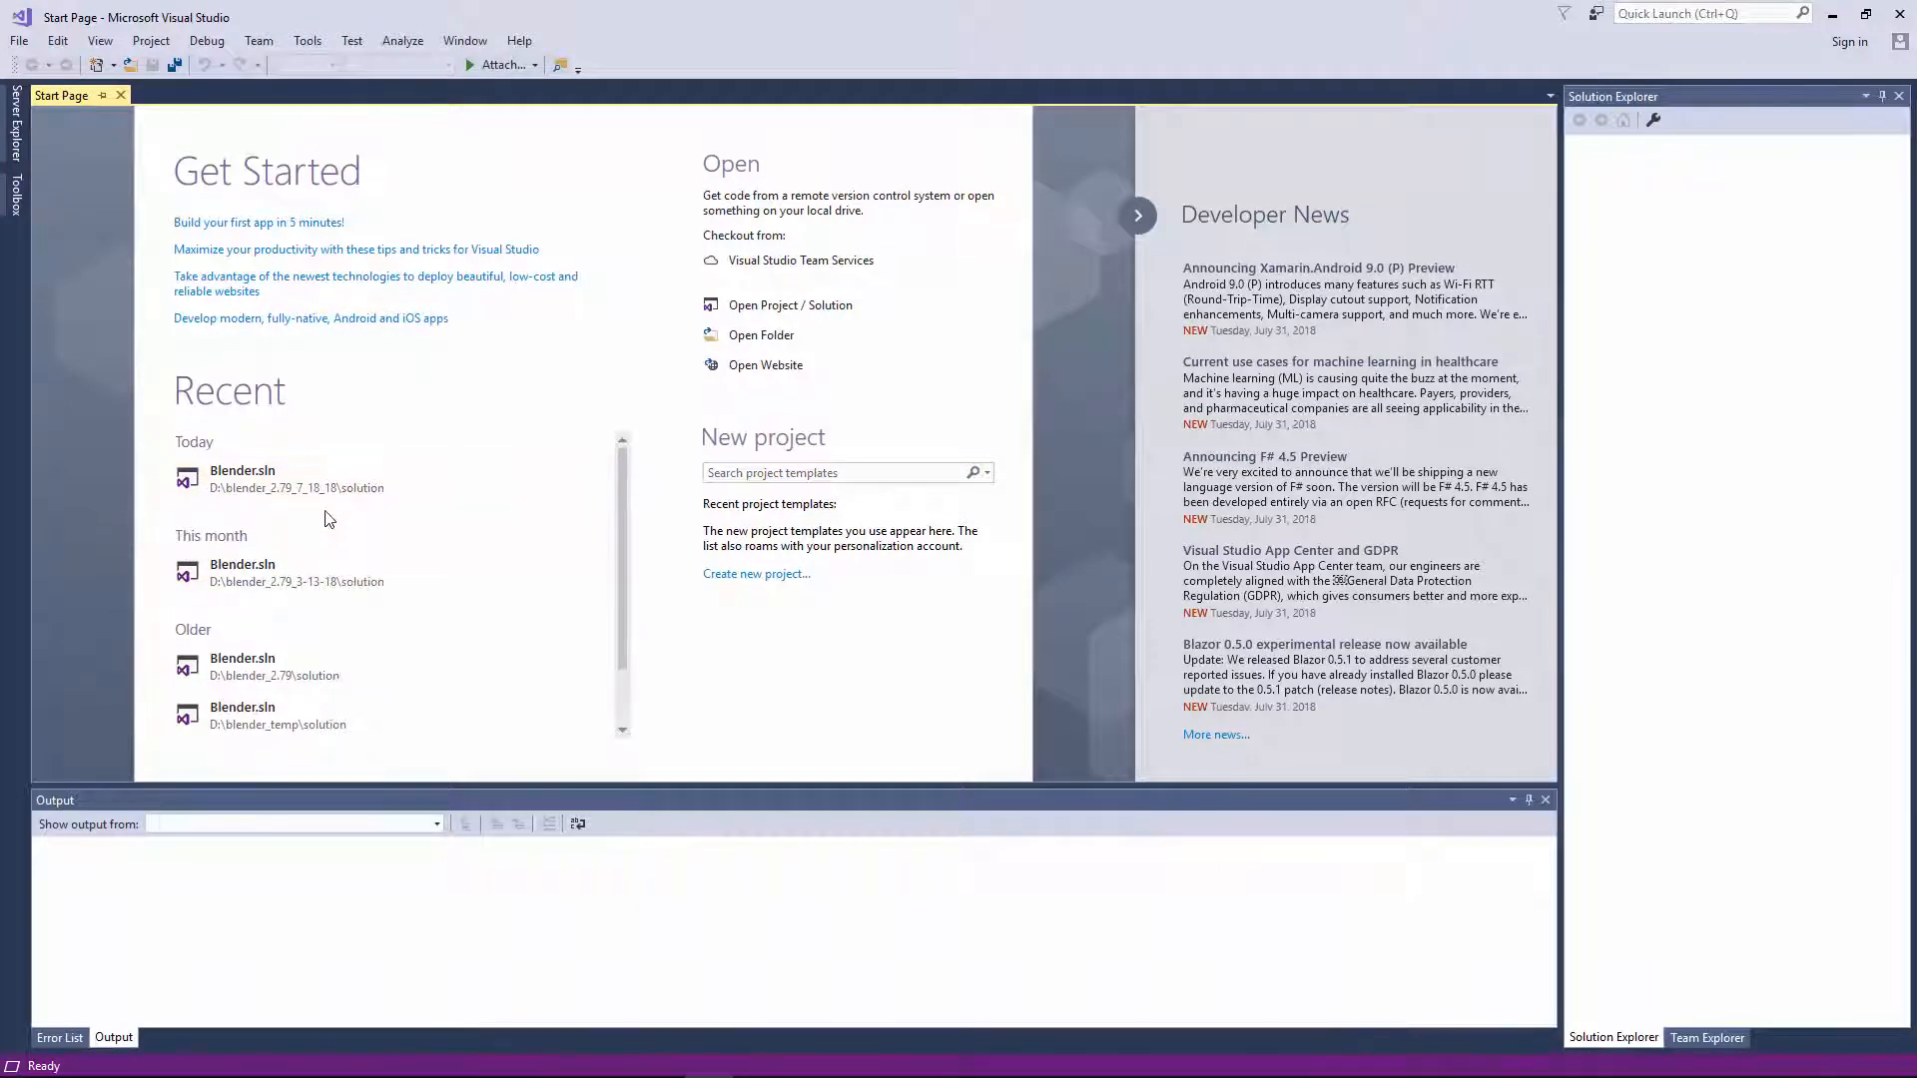
click(278, 484)
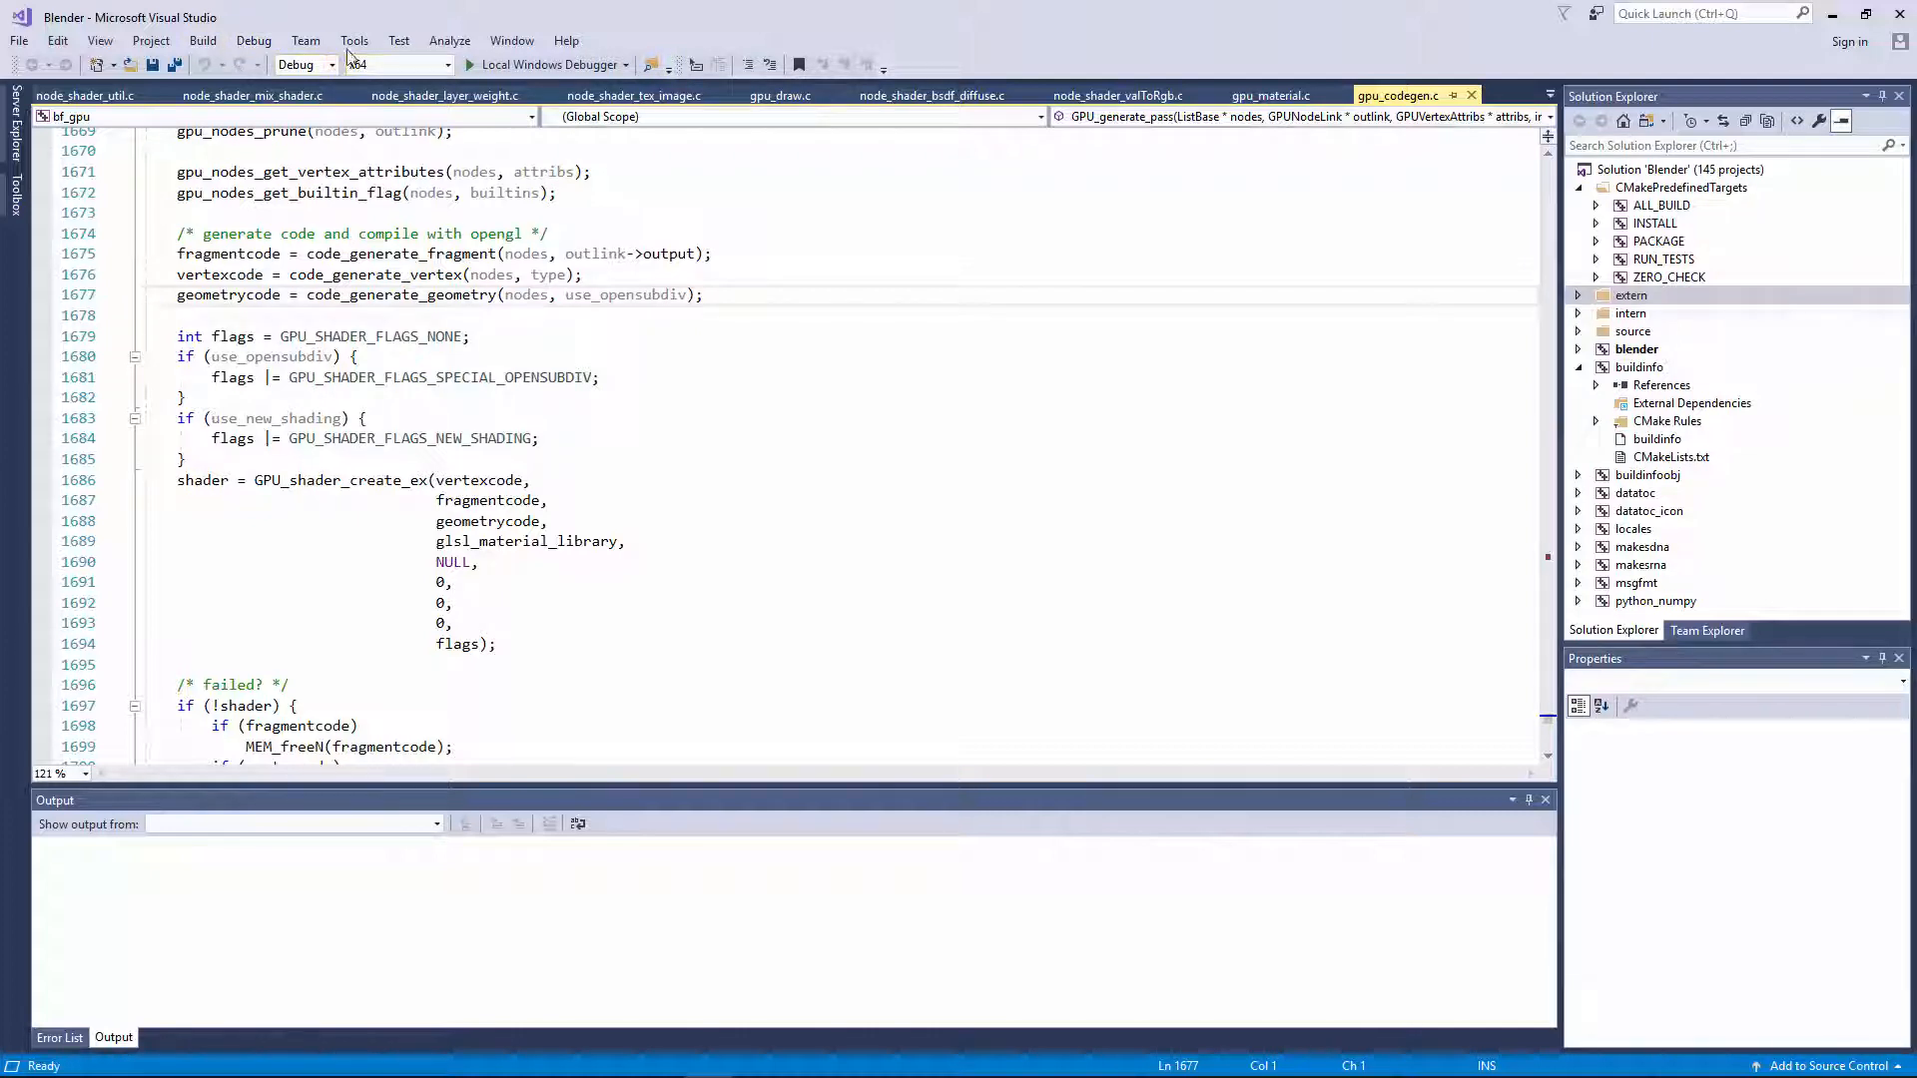
click(265, 43)
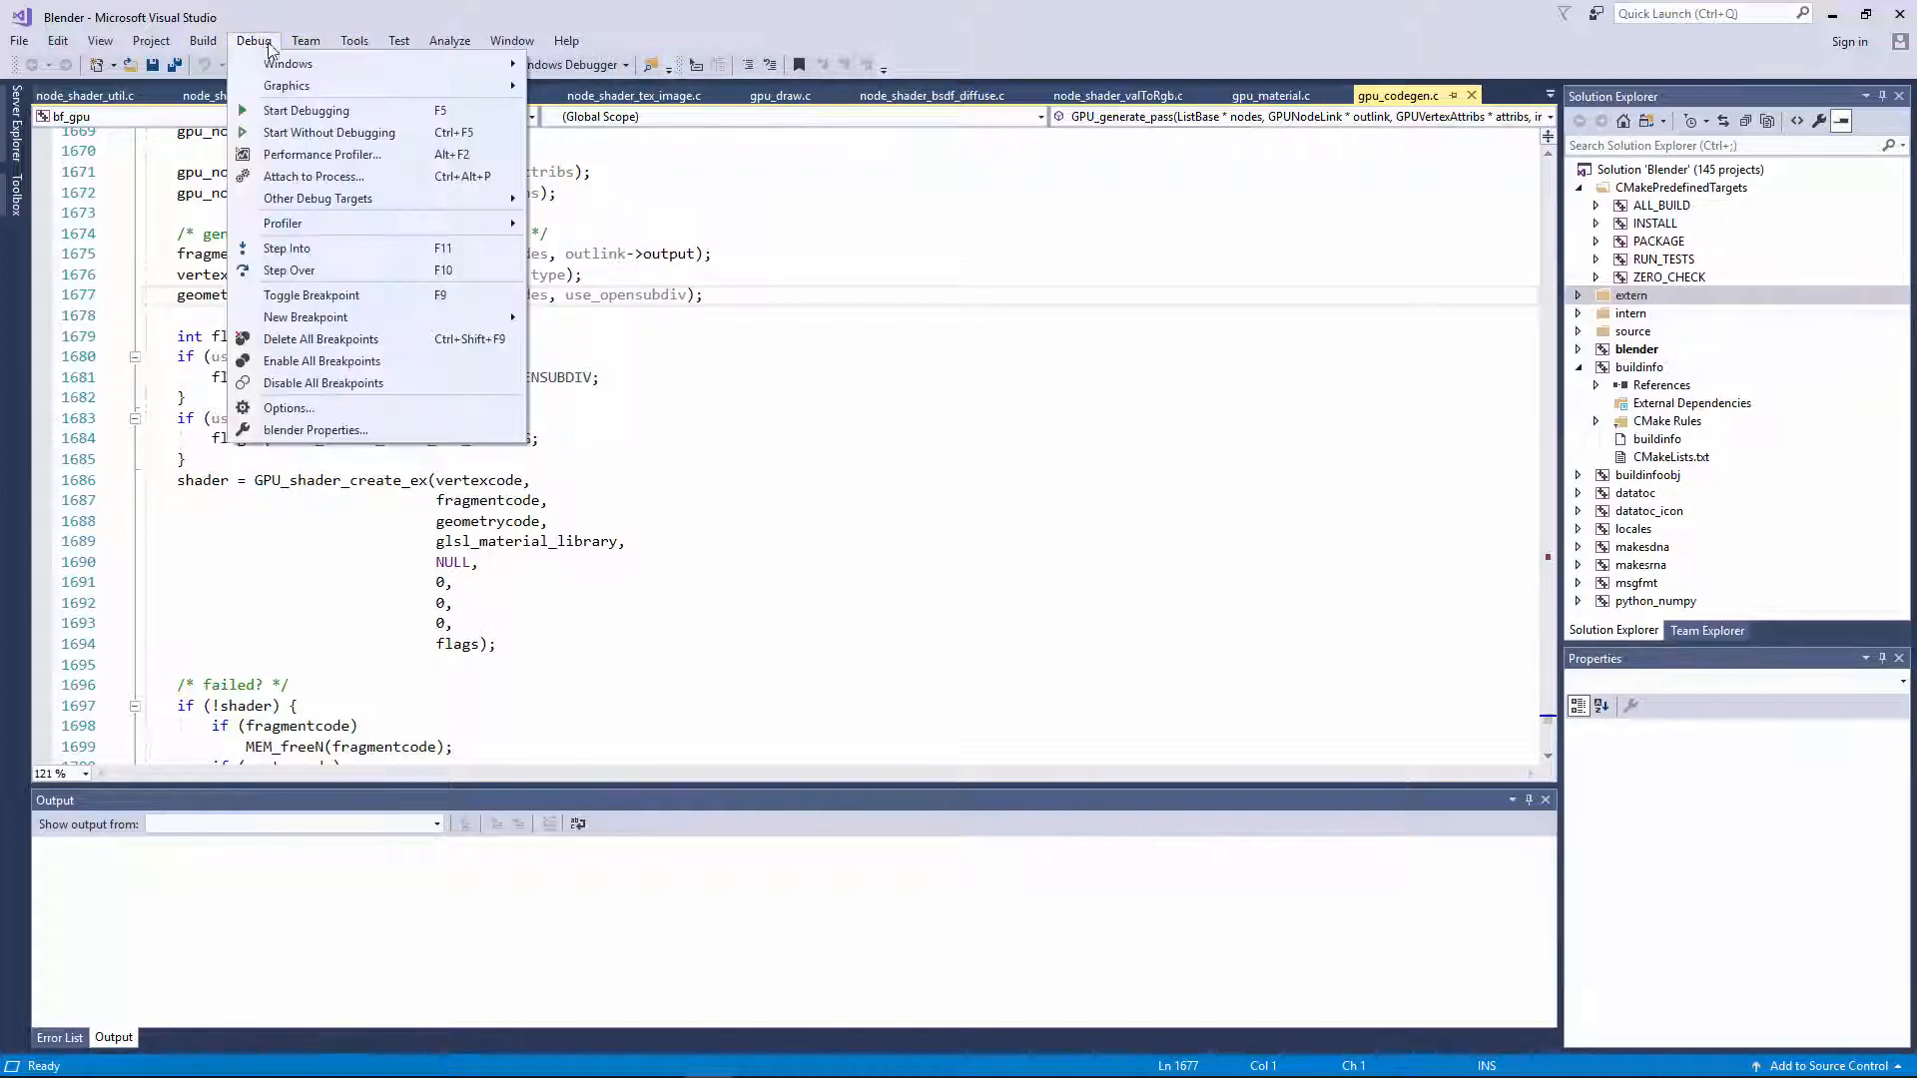
click(310, 133)
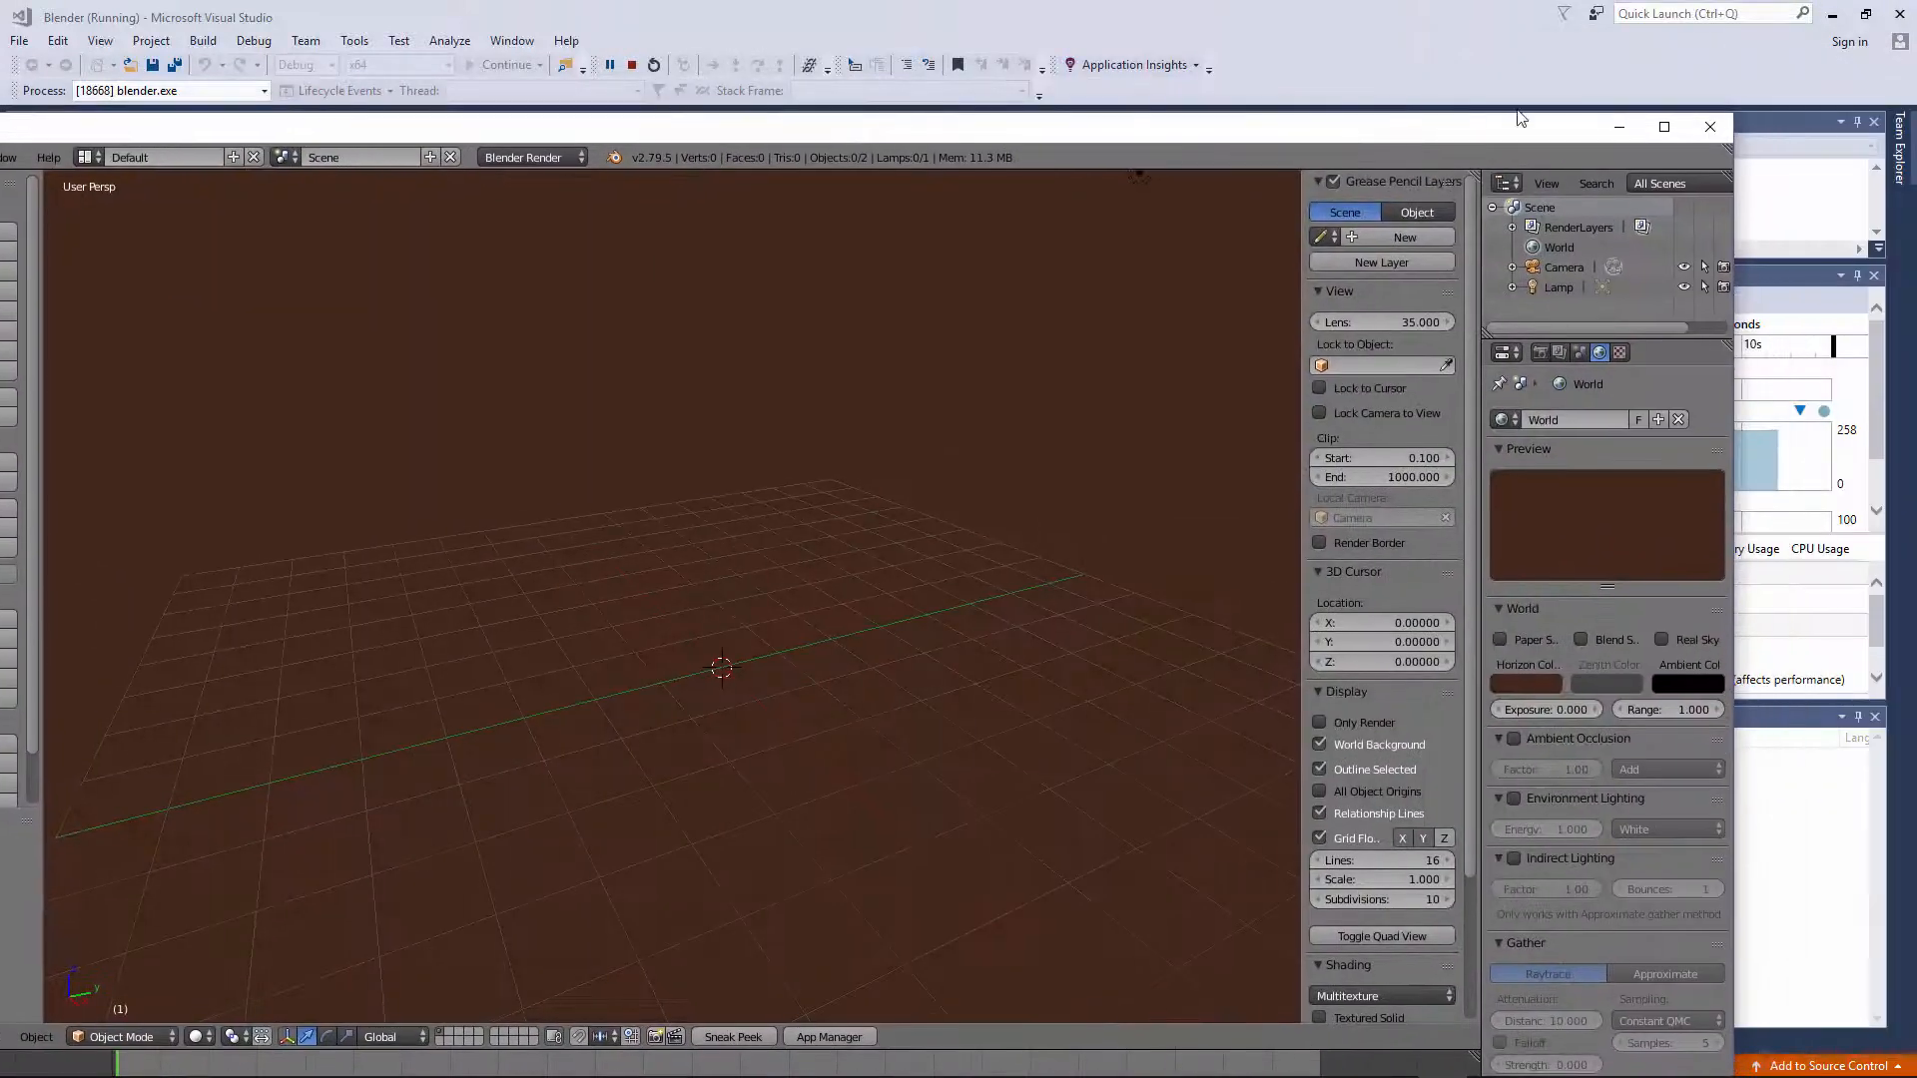
click(1663, 126)
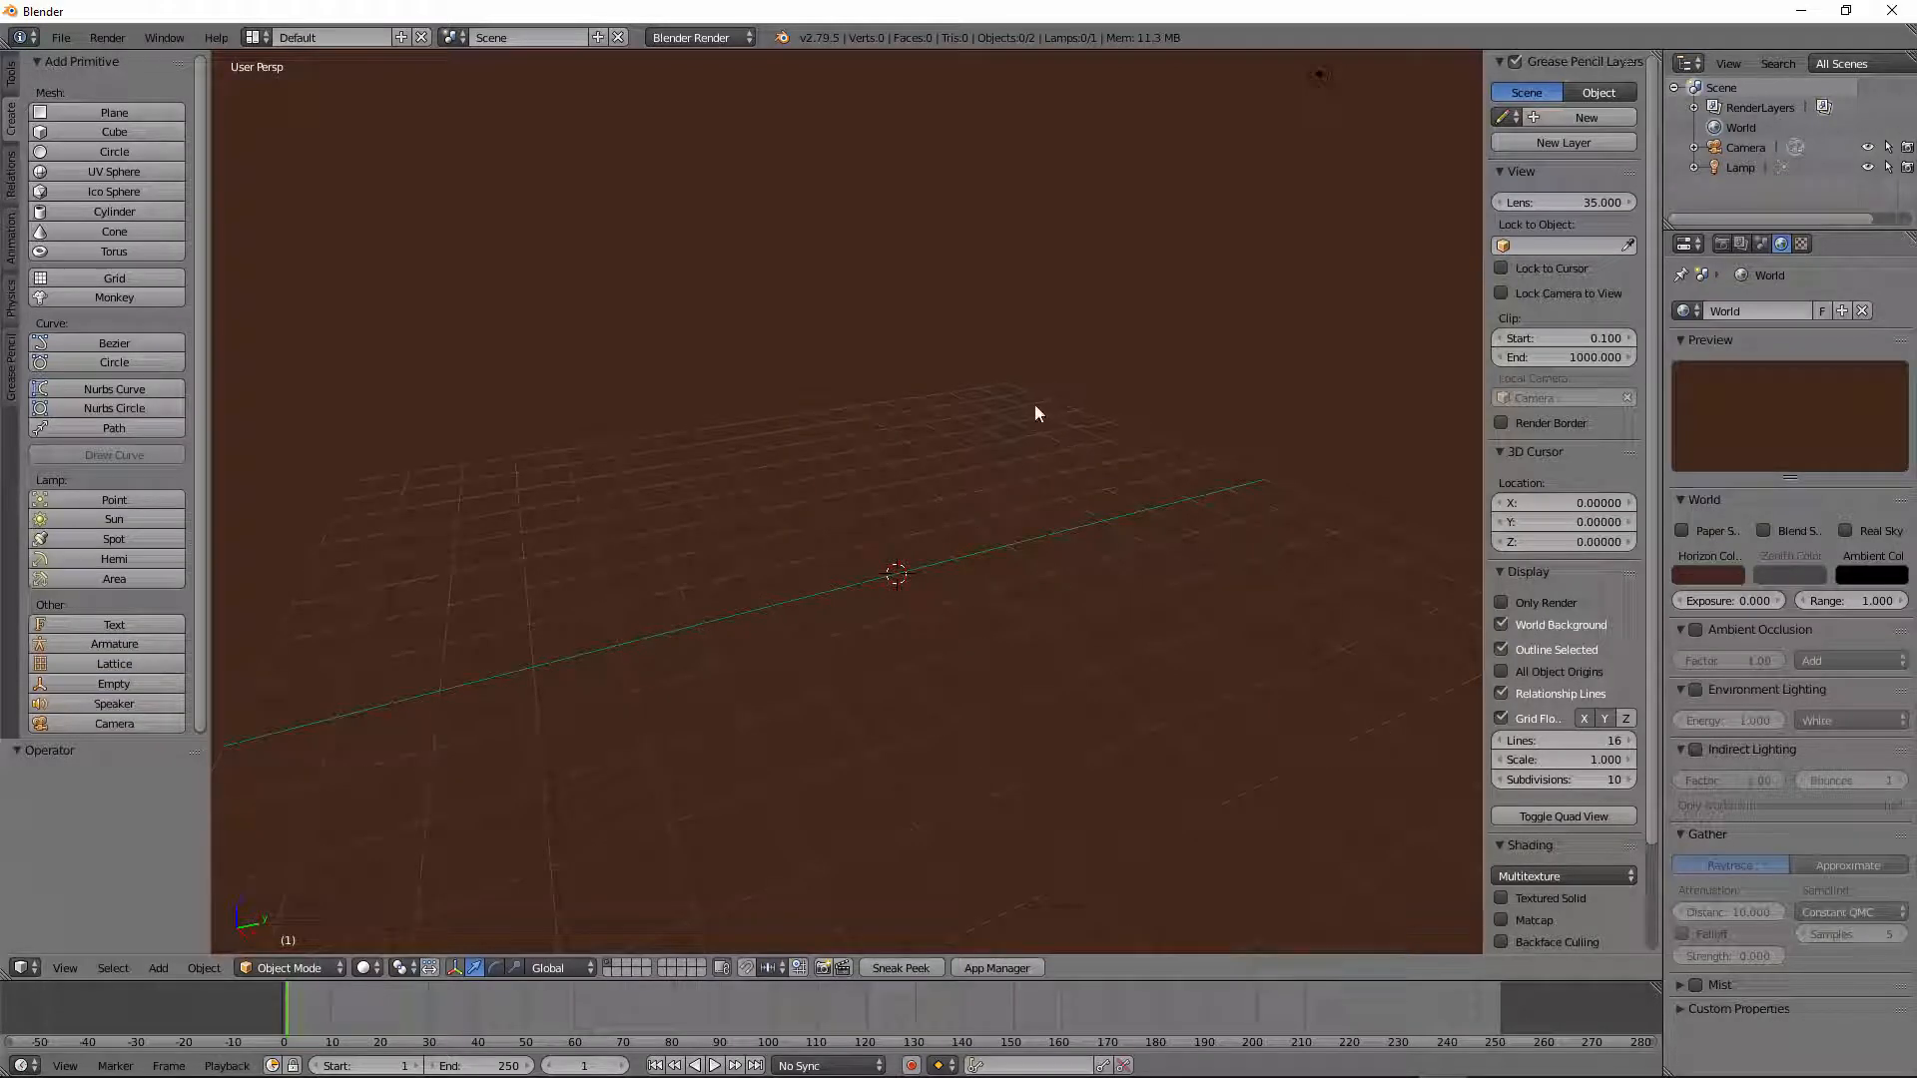
Step: Open shuttle.blend from the 61208_Space_Shuttle_Orbiter_-_Atlantis_ folder
click(61, 36)
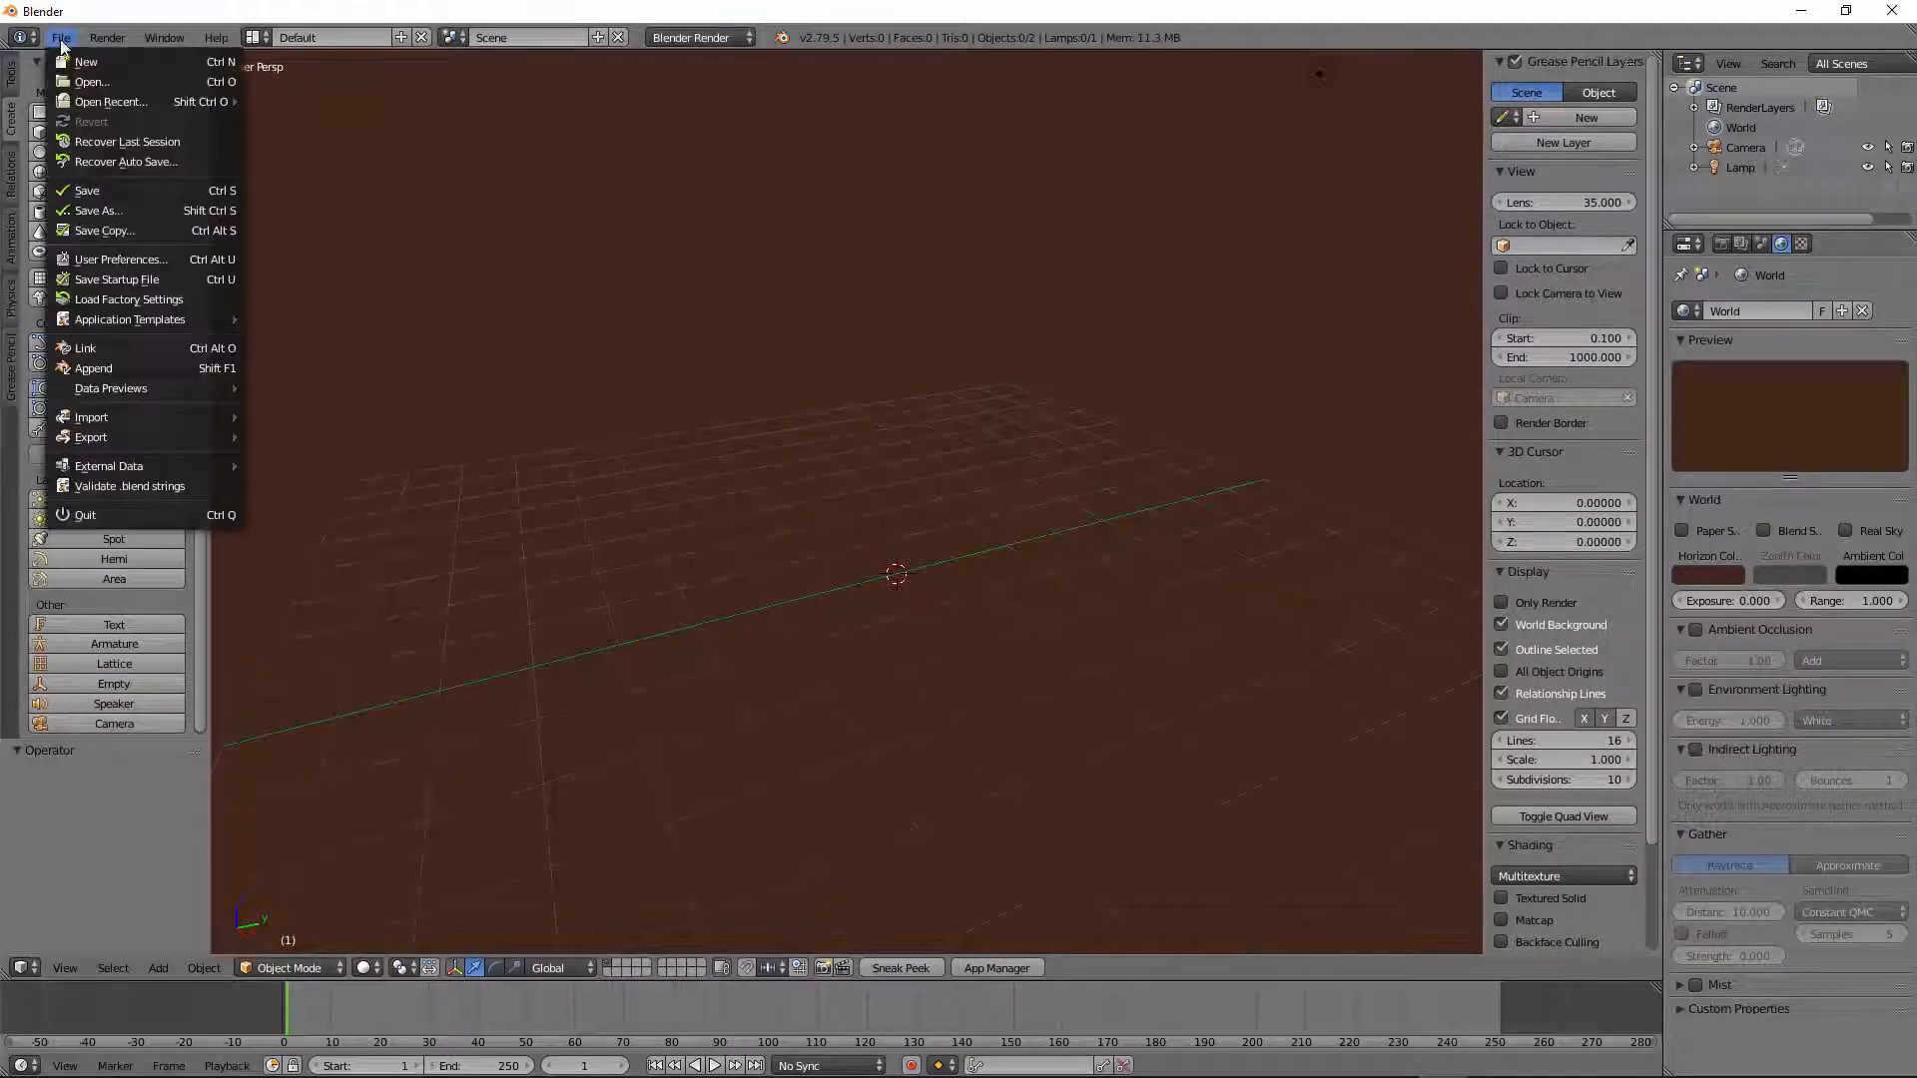
mouse_move(149, 101)
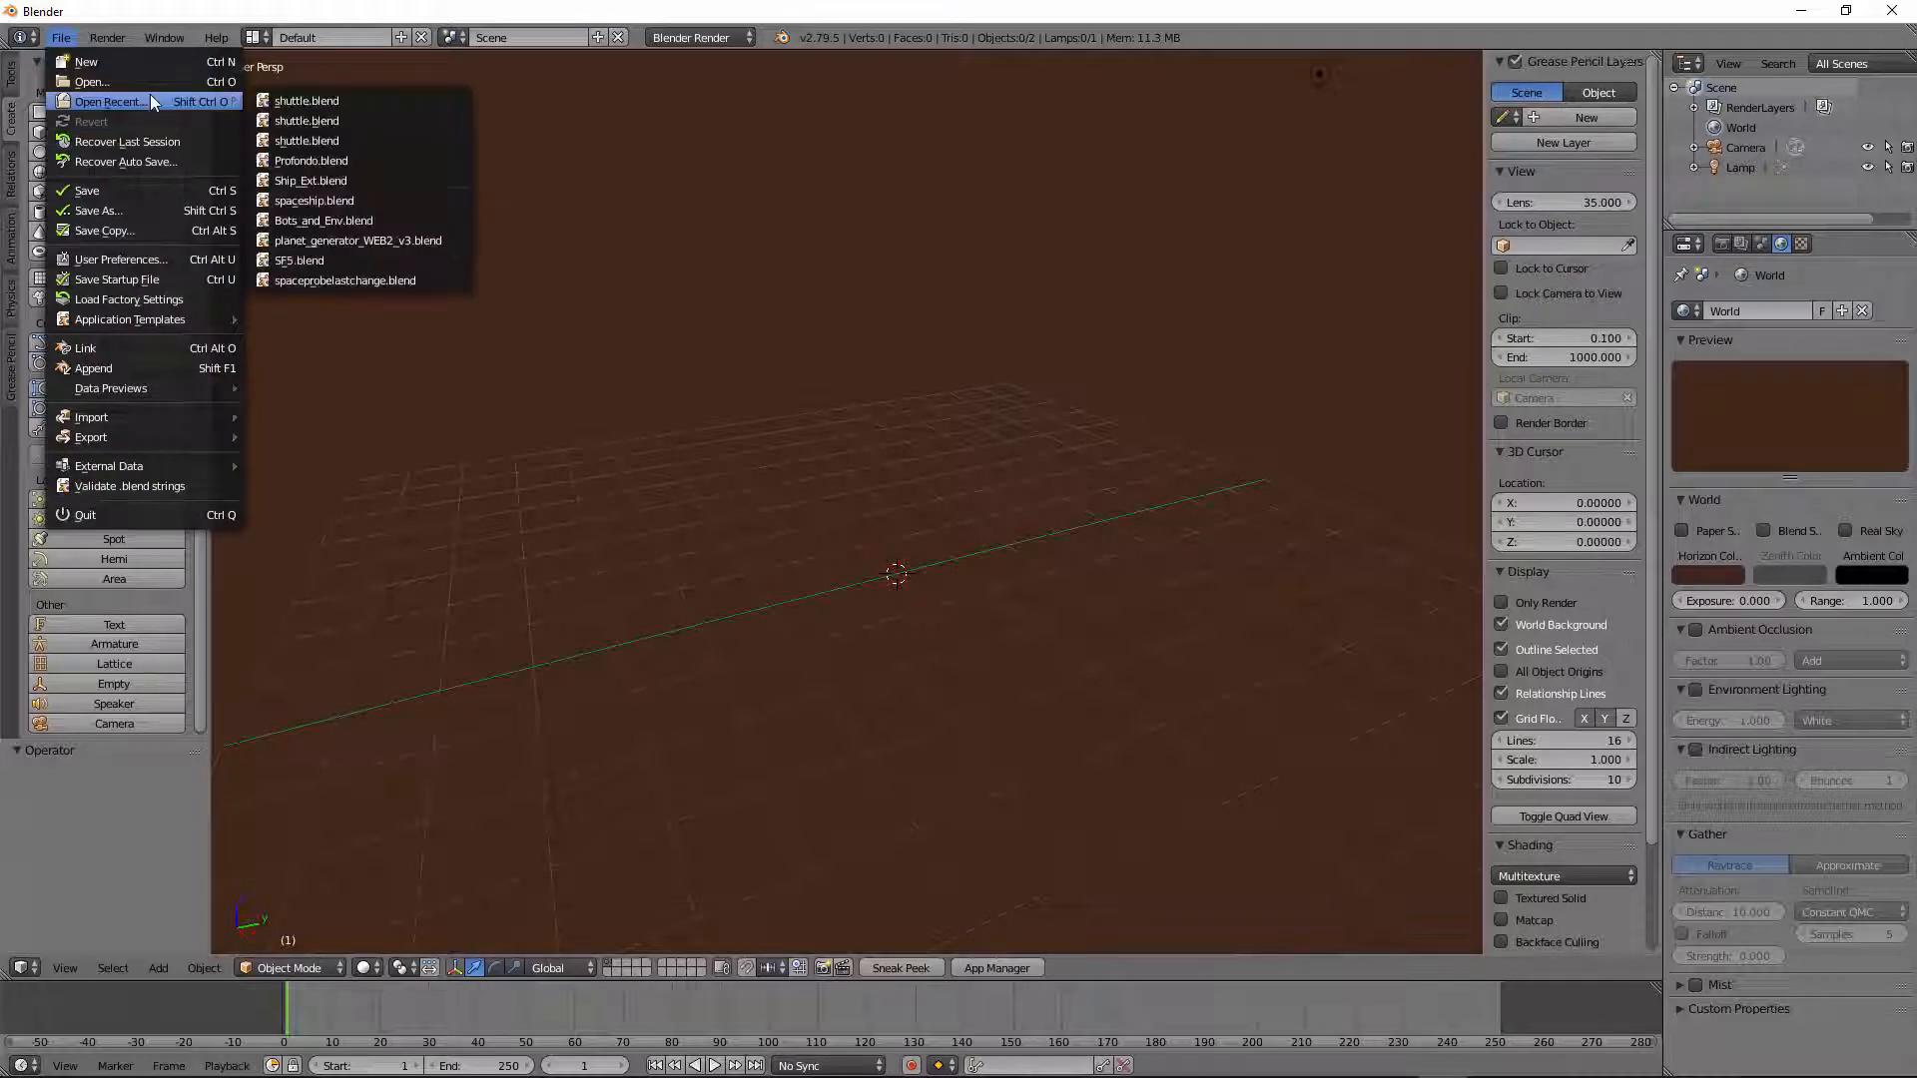
click(91, 81)
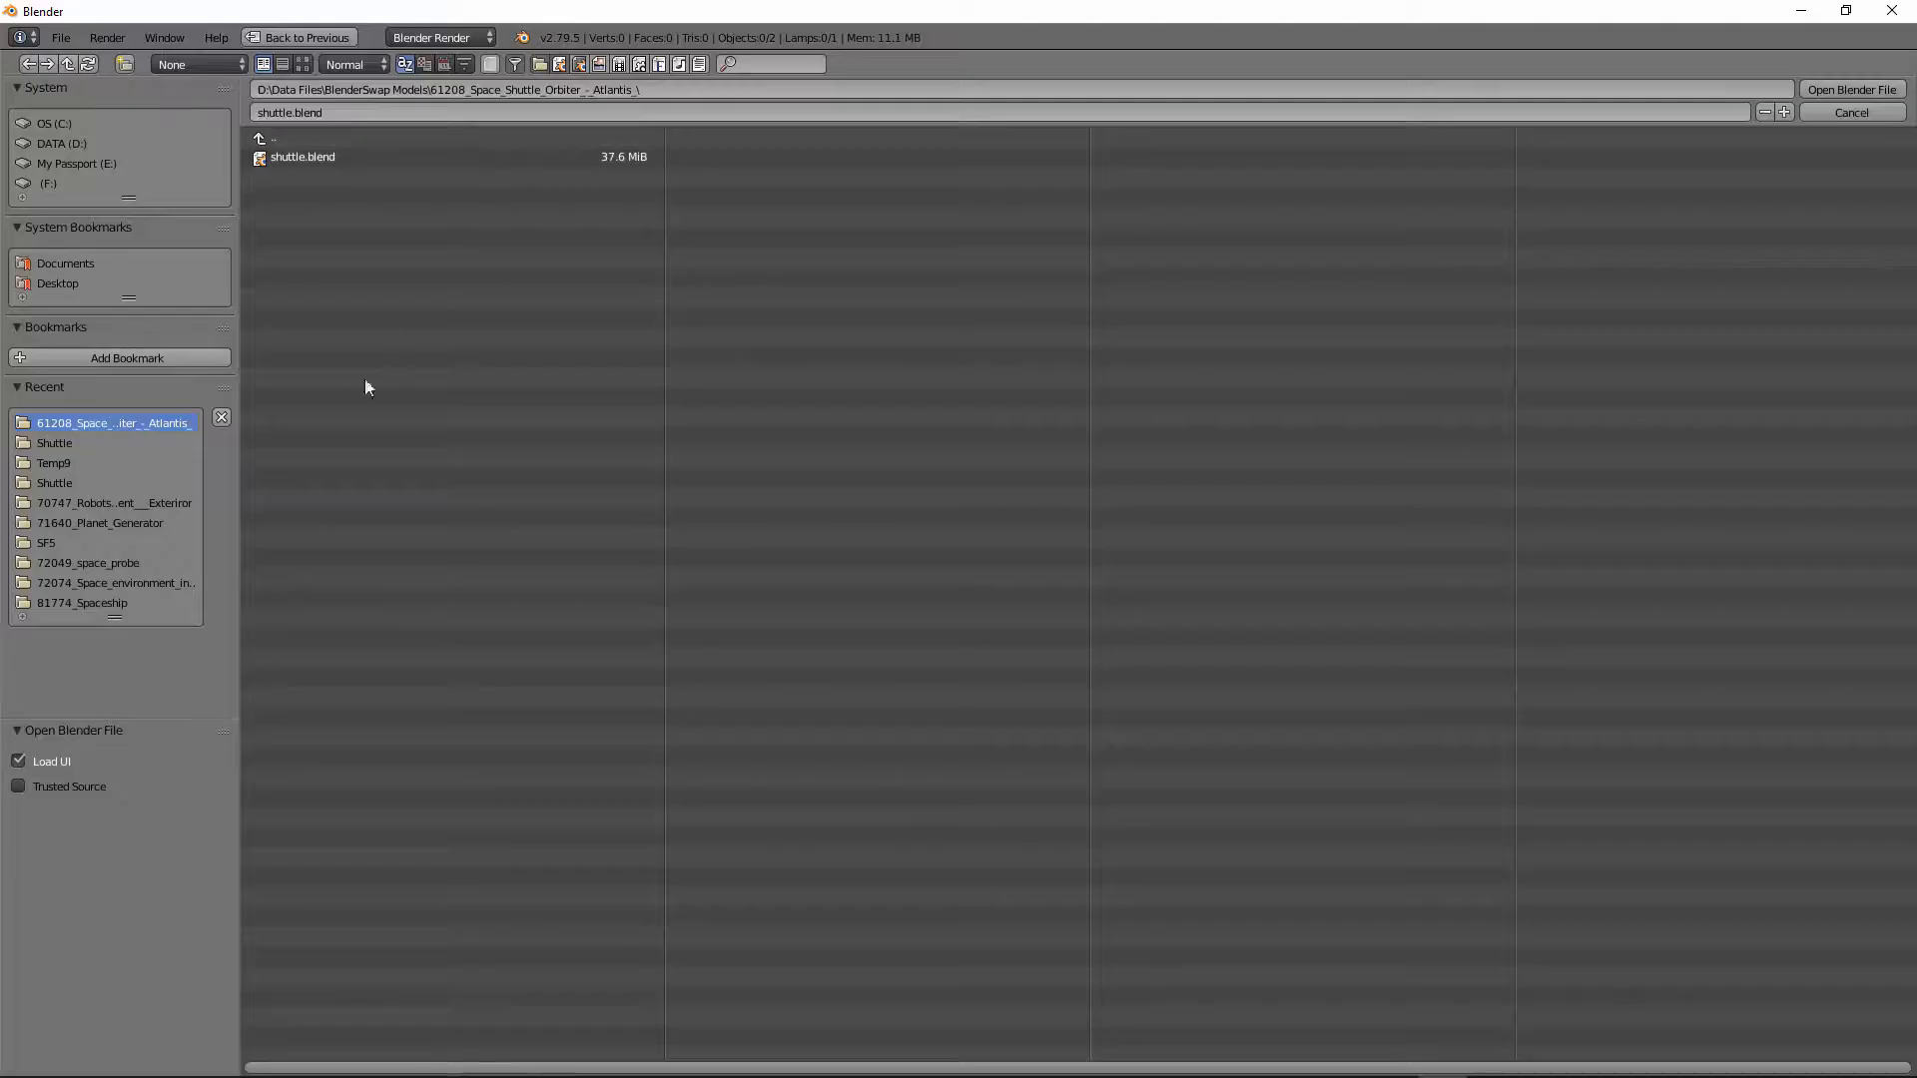
click(320, 155)
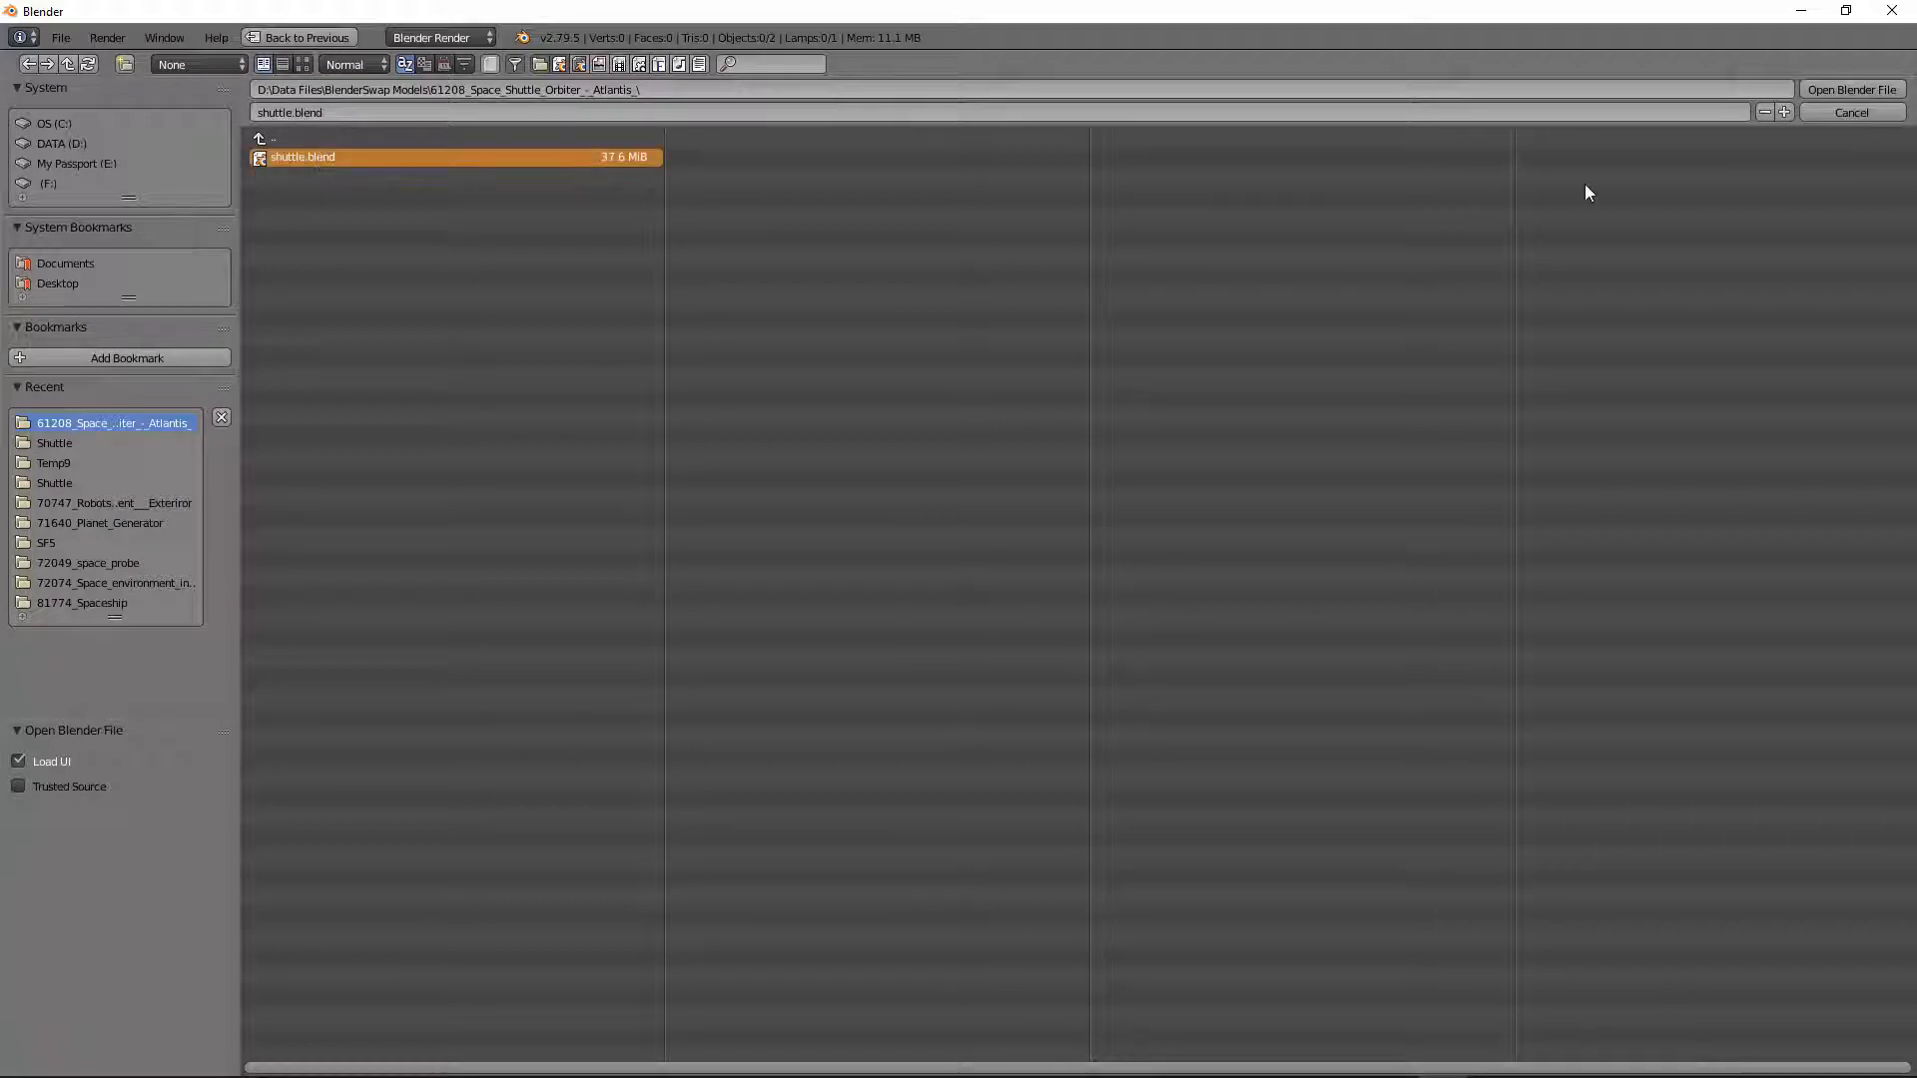
click(1840, 88)
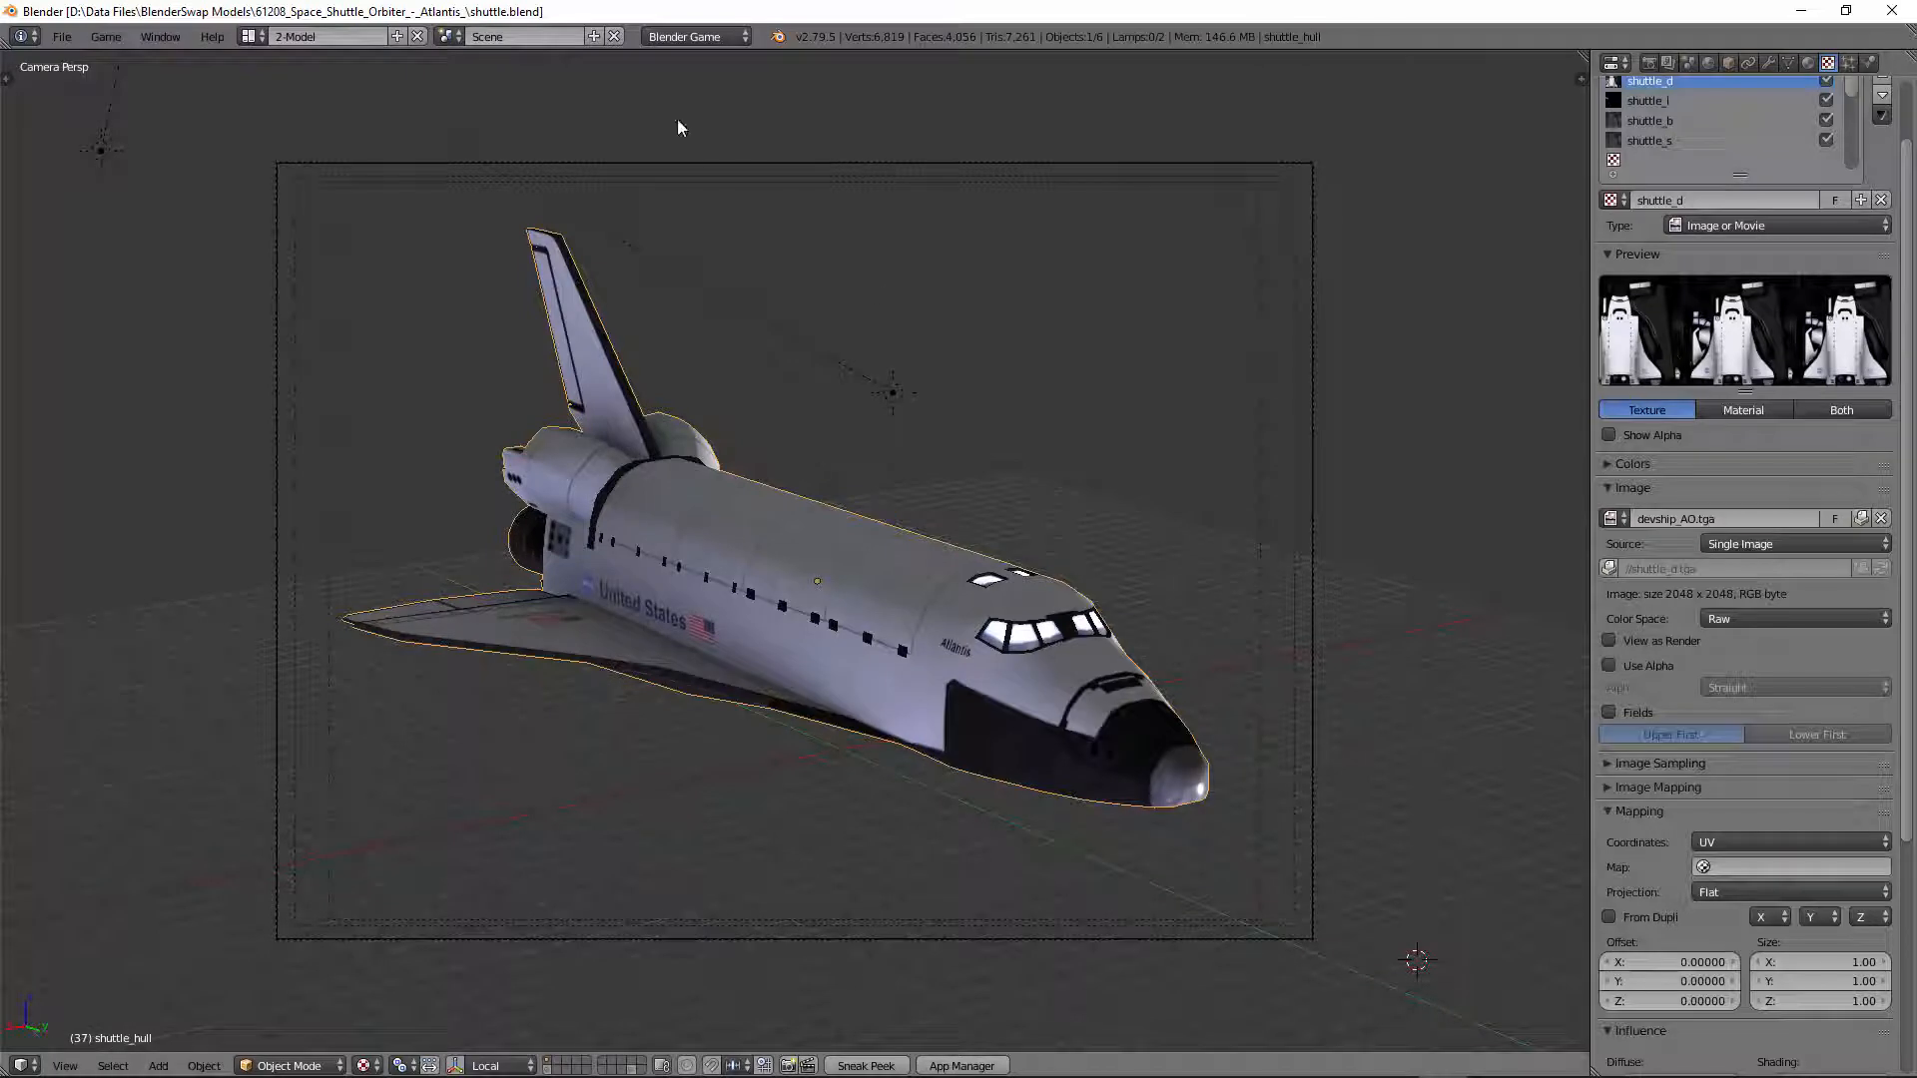
Step: Show the mesh data properties of the shuttle hull and change the render engine to Cycles Render
click(744, 40)
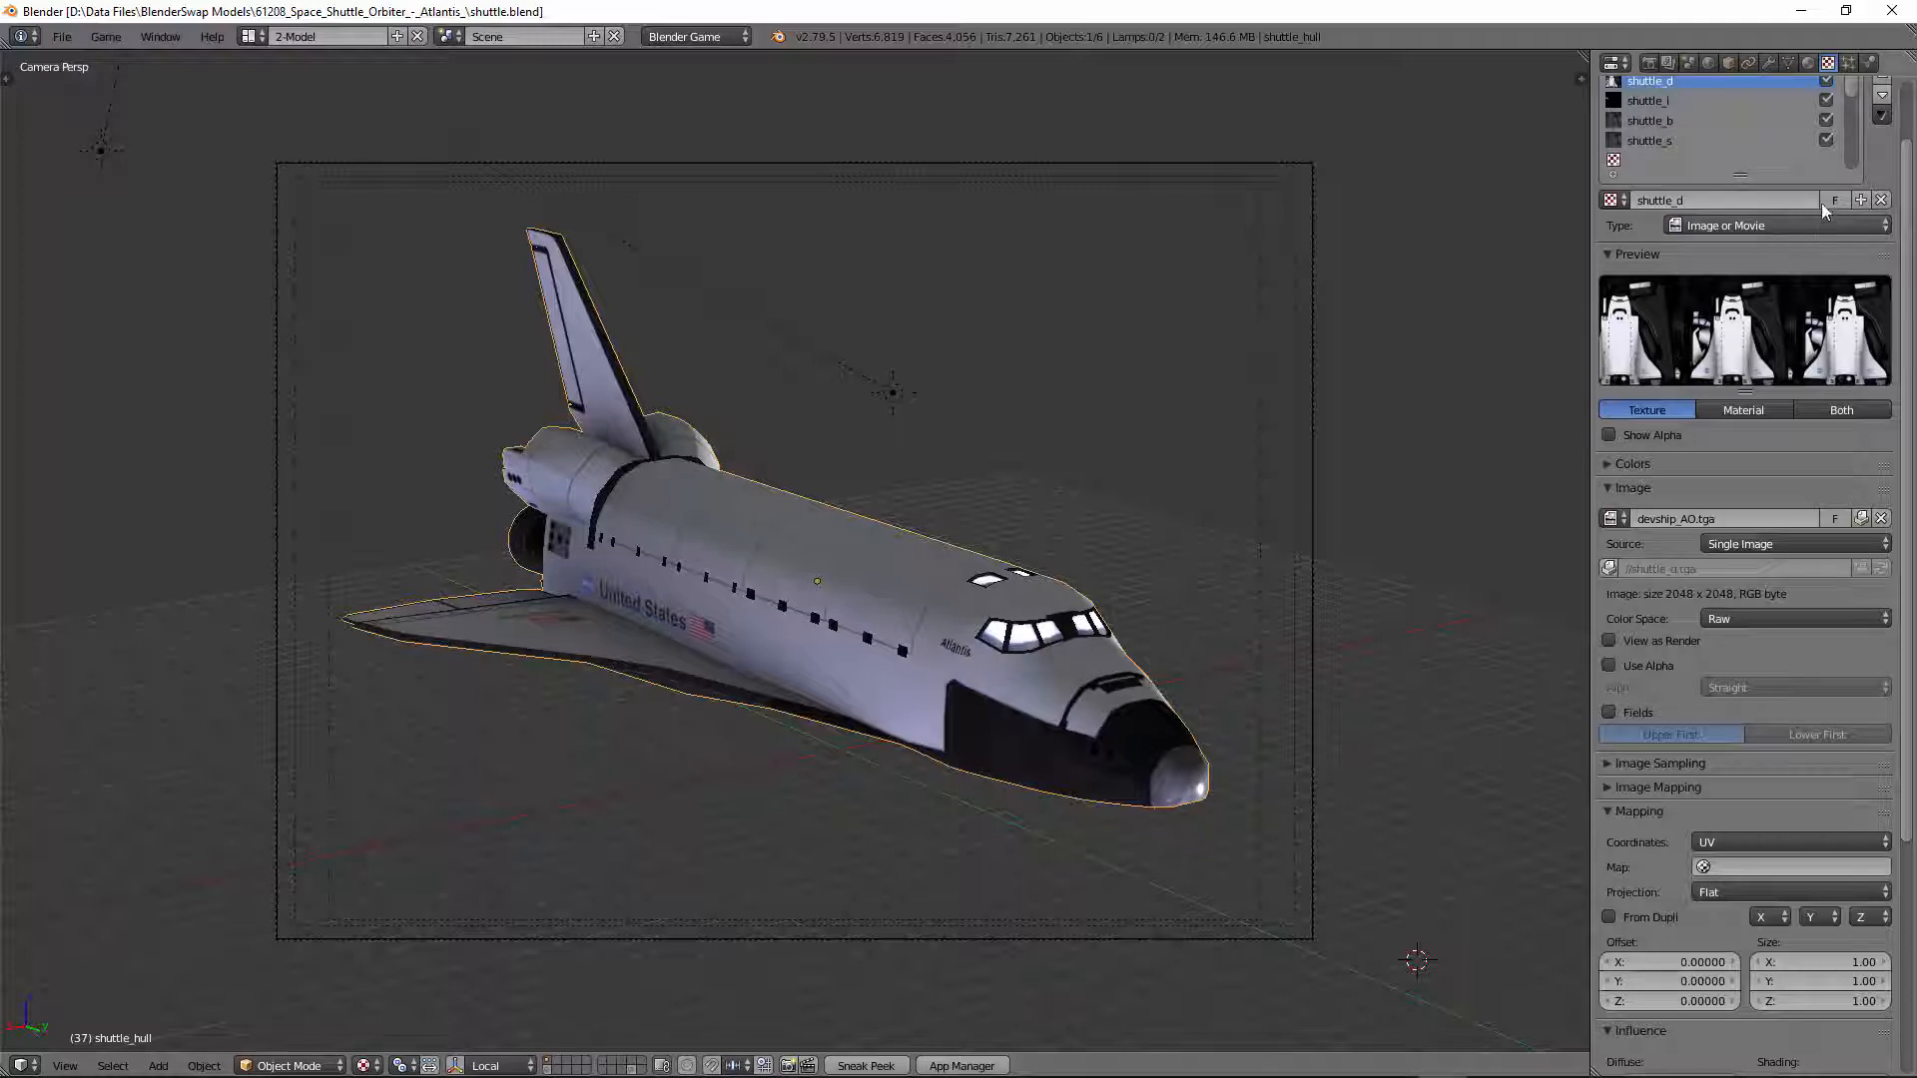
click(1789, 64)
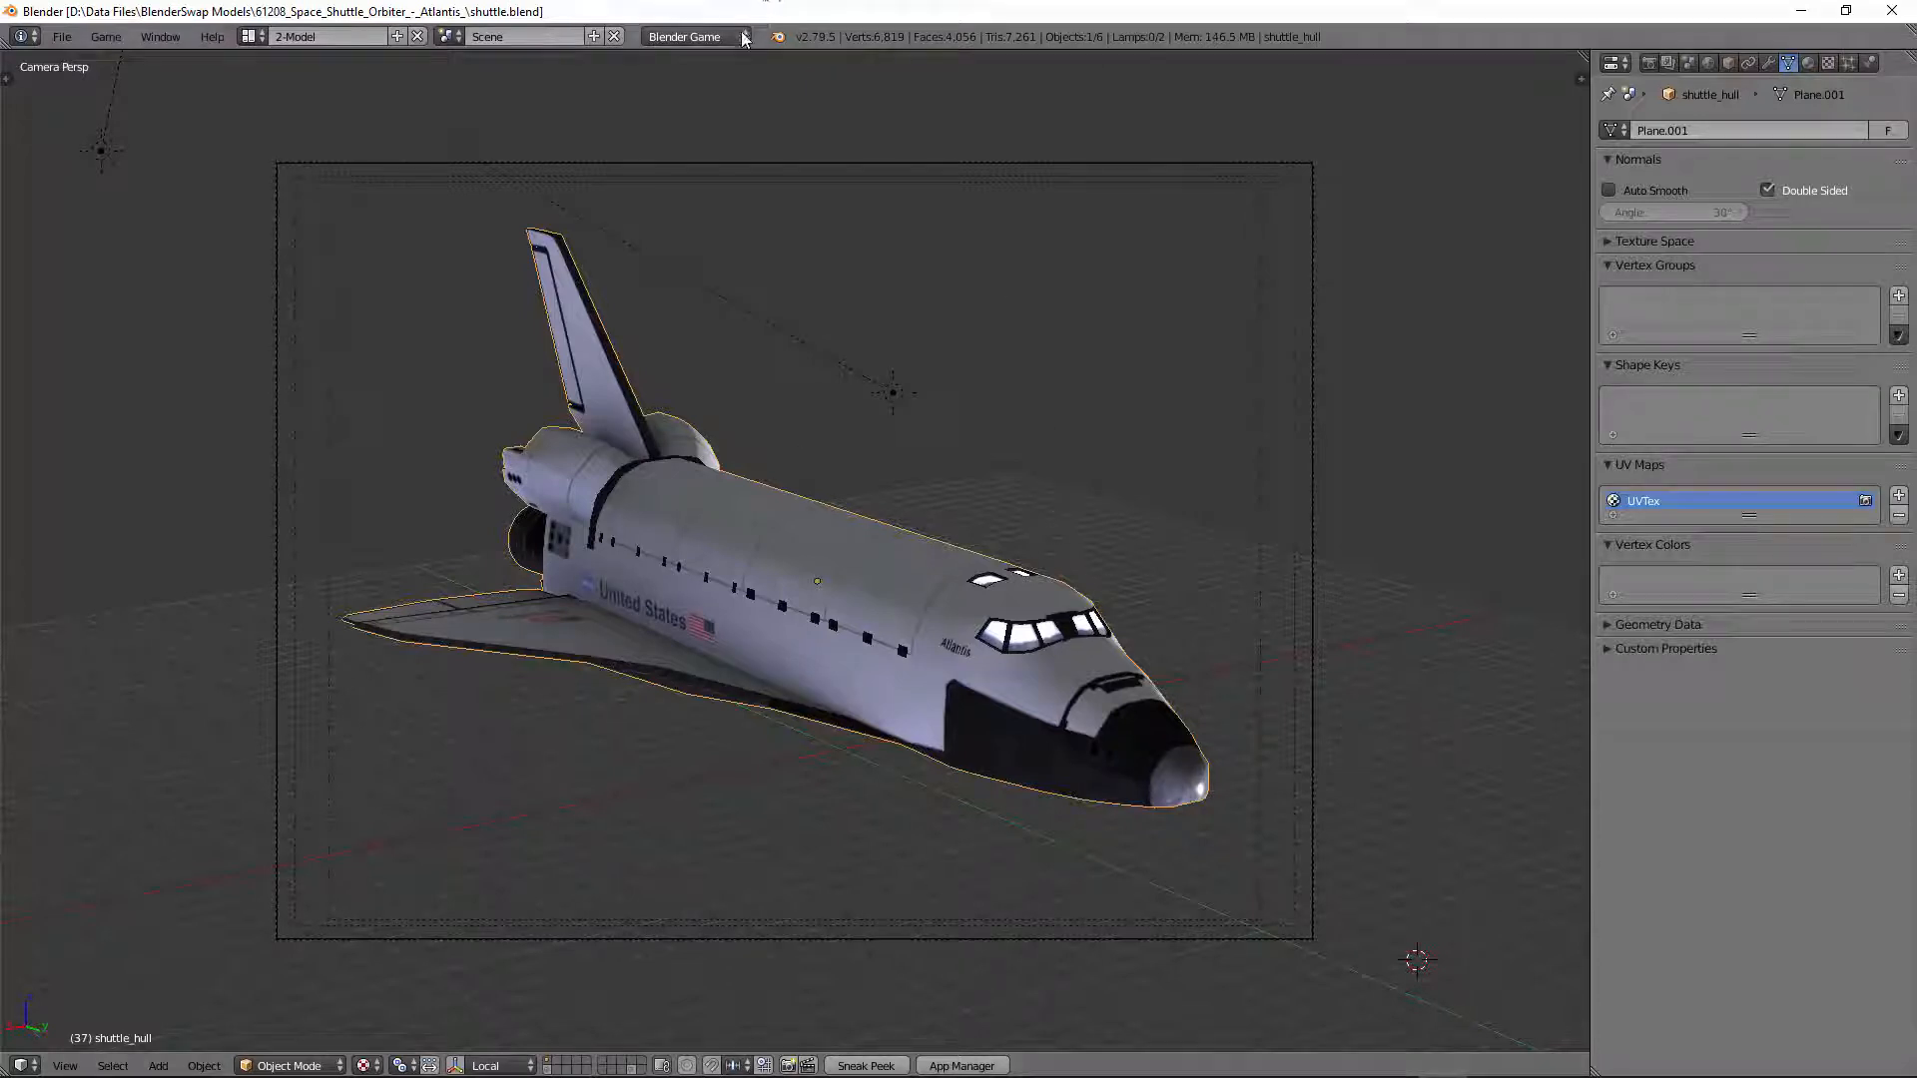
click(695, 35)
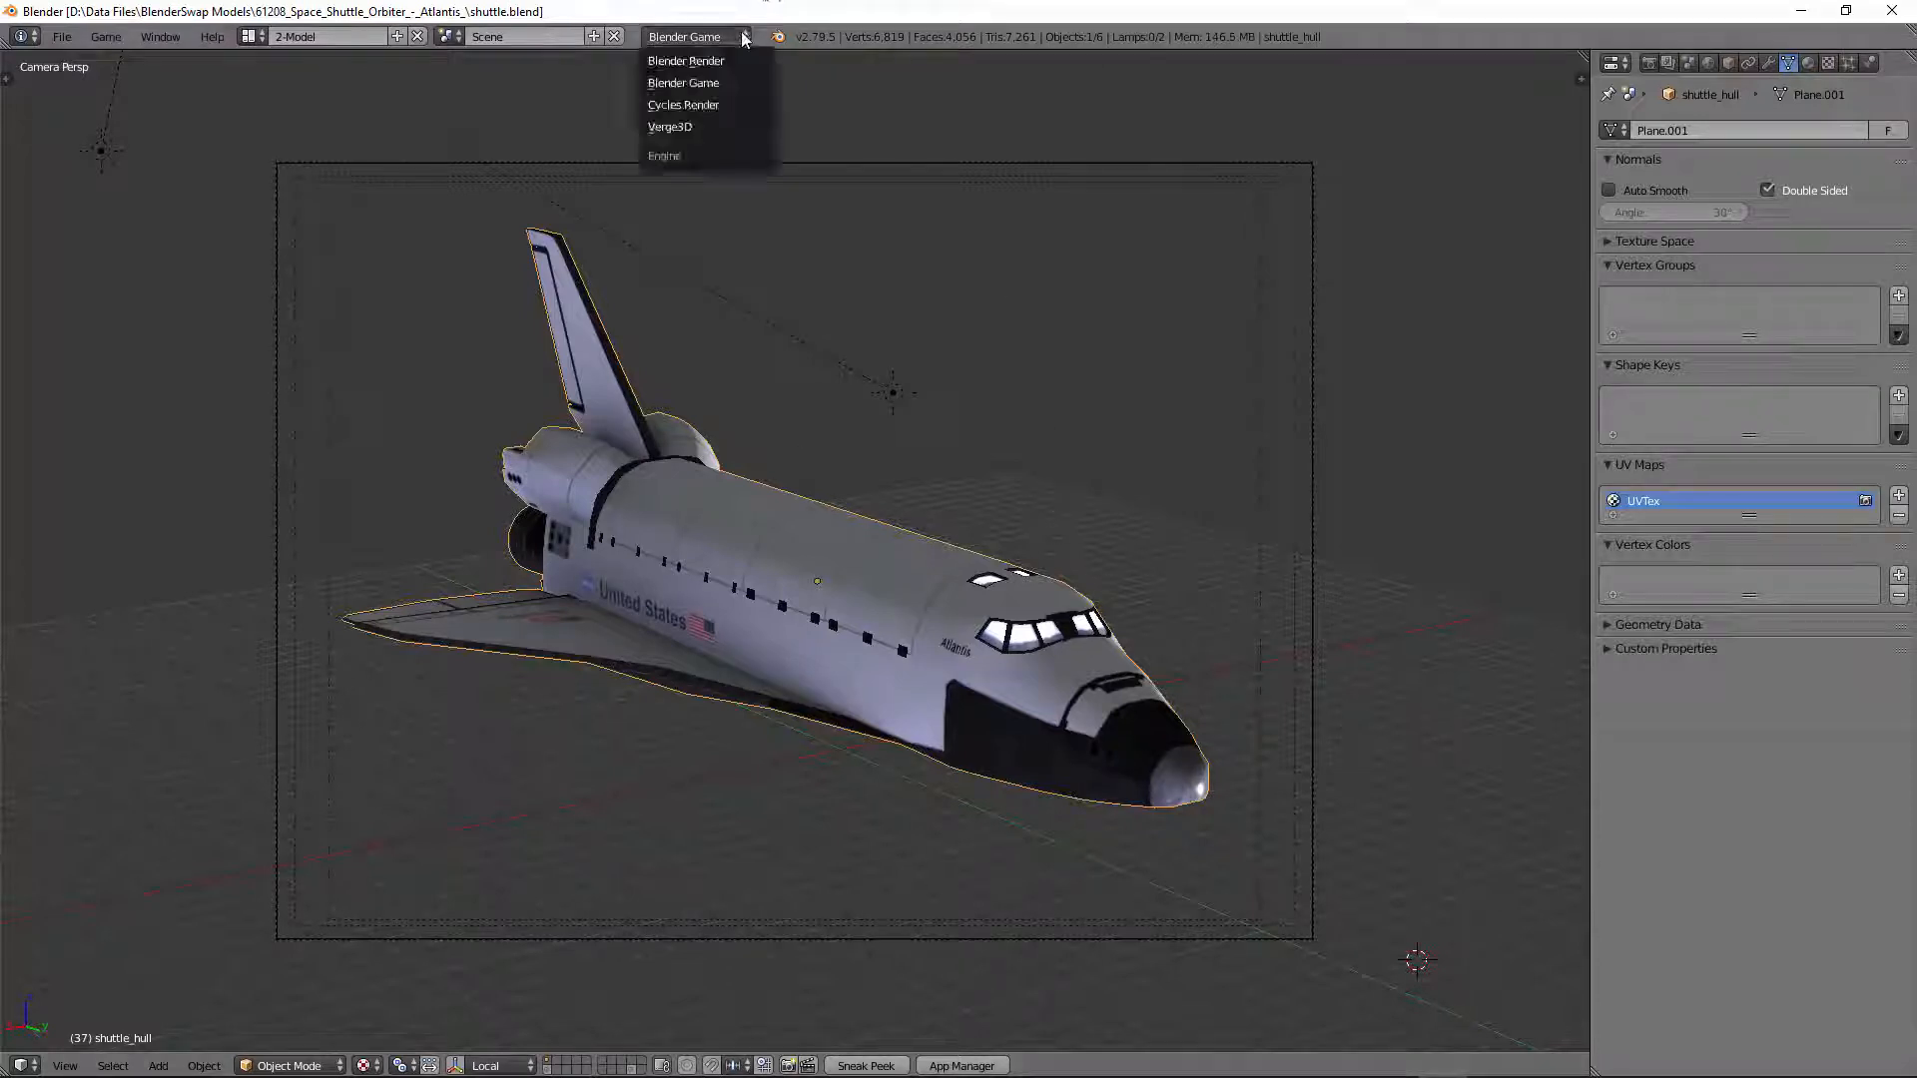
click(689, 106)
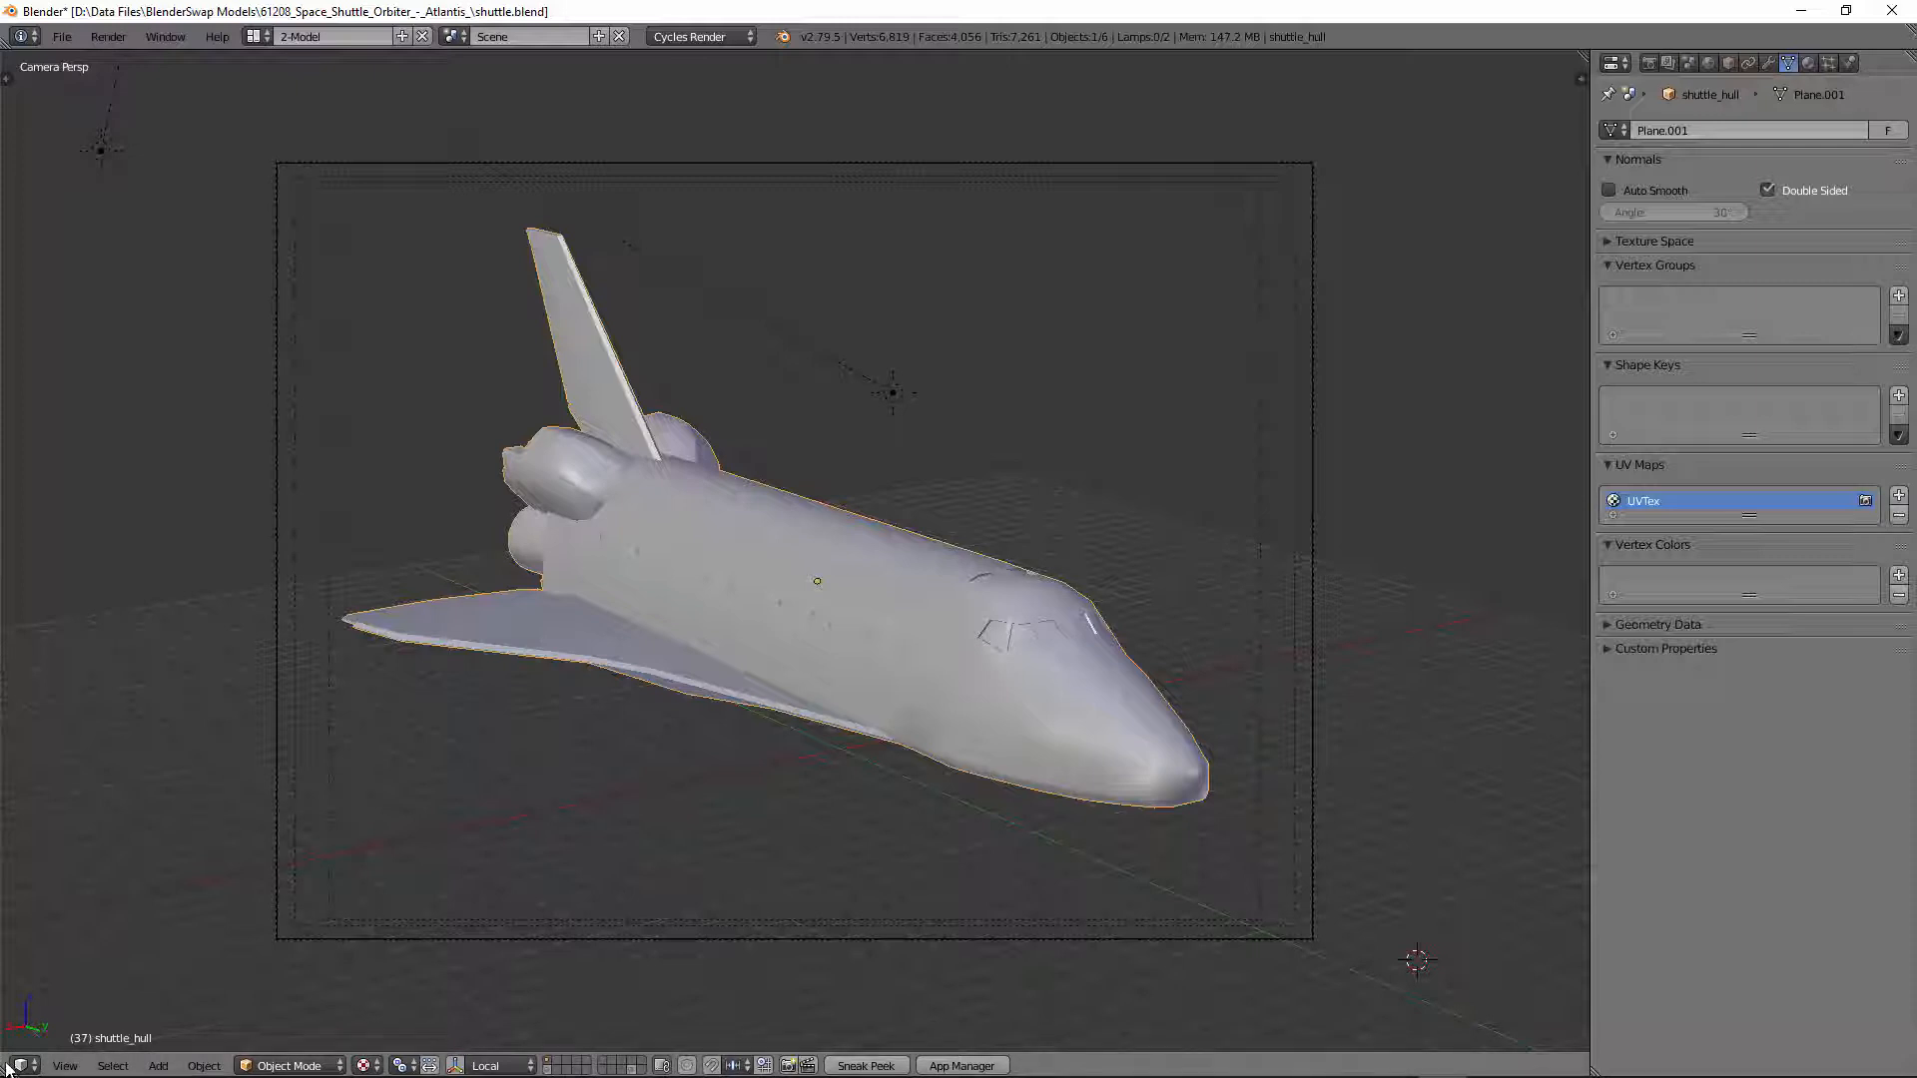
Step: Split the 3D view horizontally, make the lower area a Node Editor and reduce its height
drag(4, 1068, 131, 549)
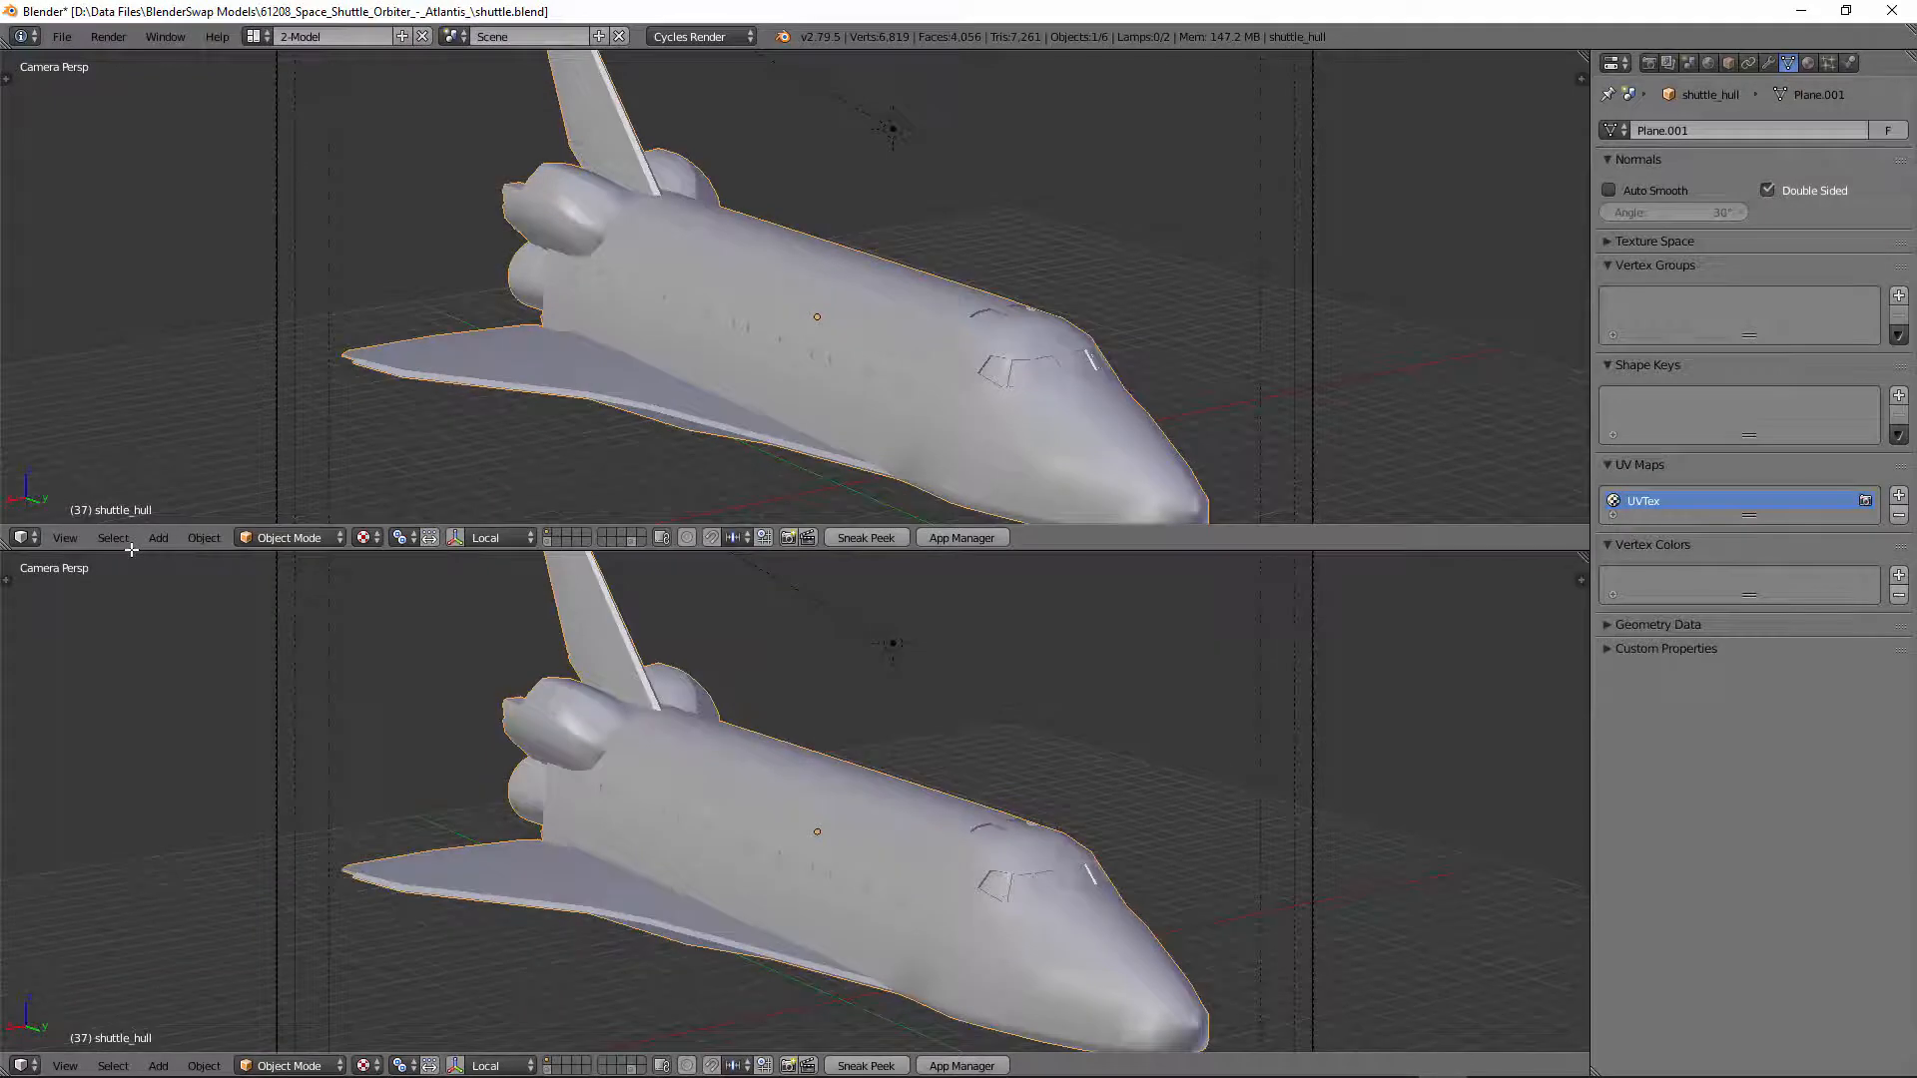
click(19, 1067)
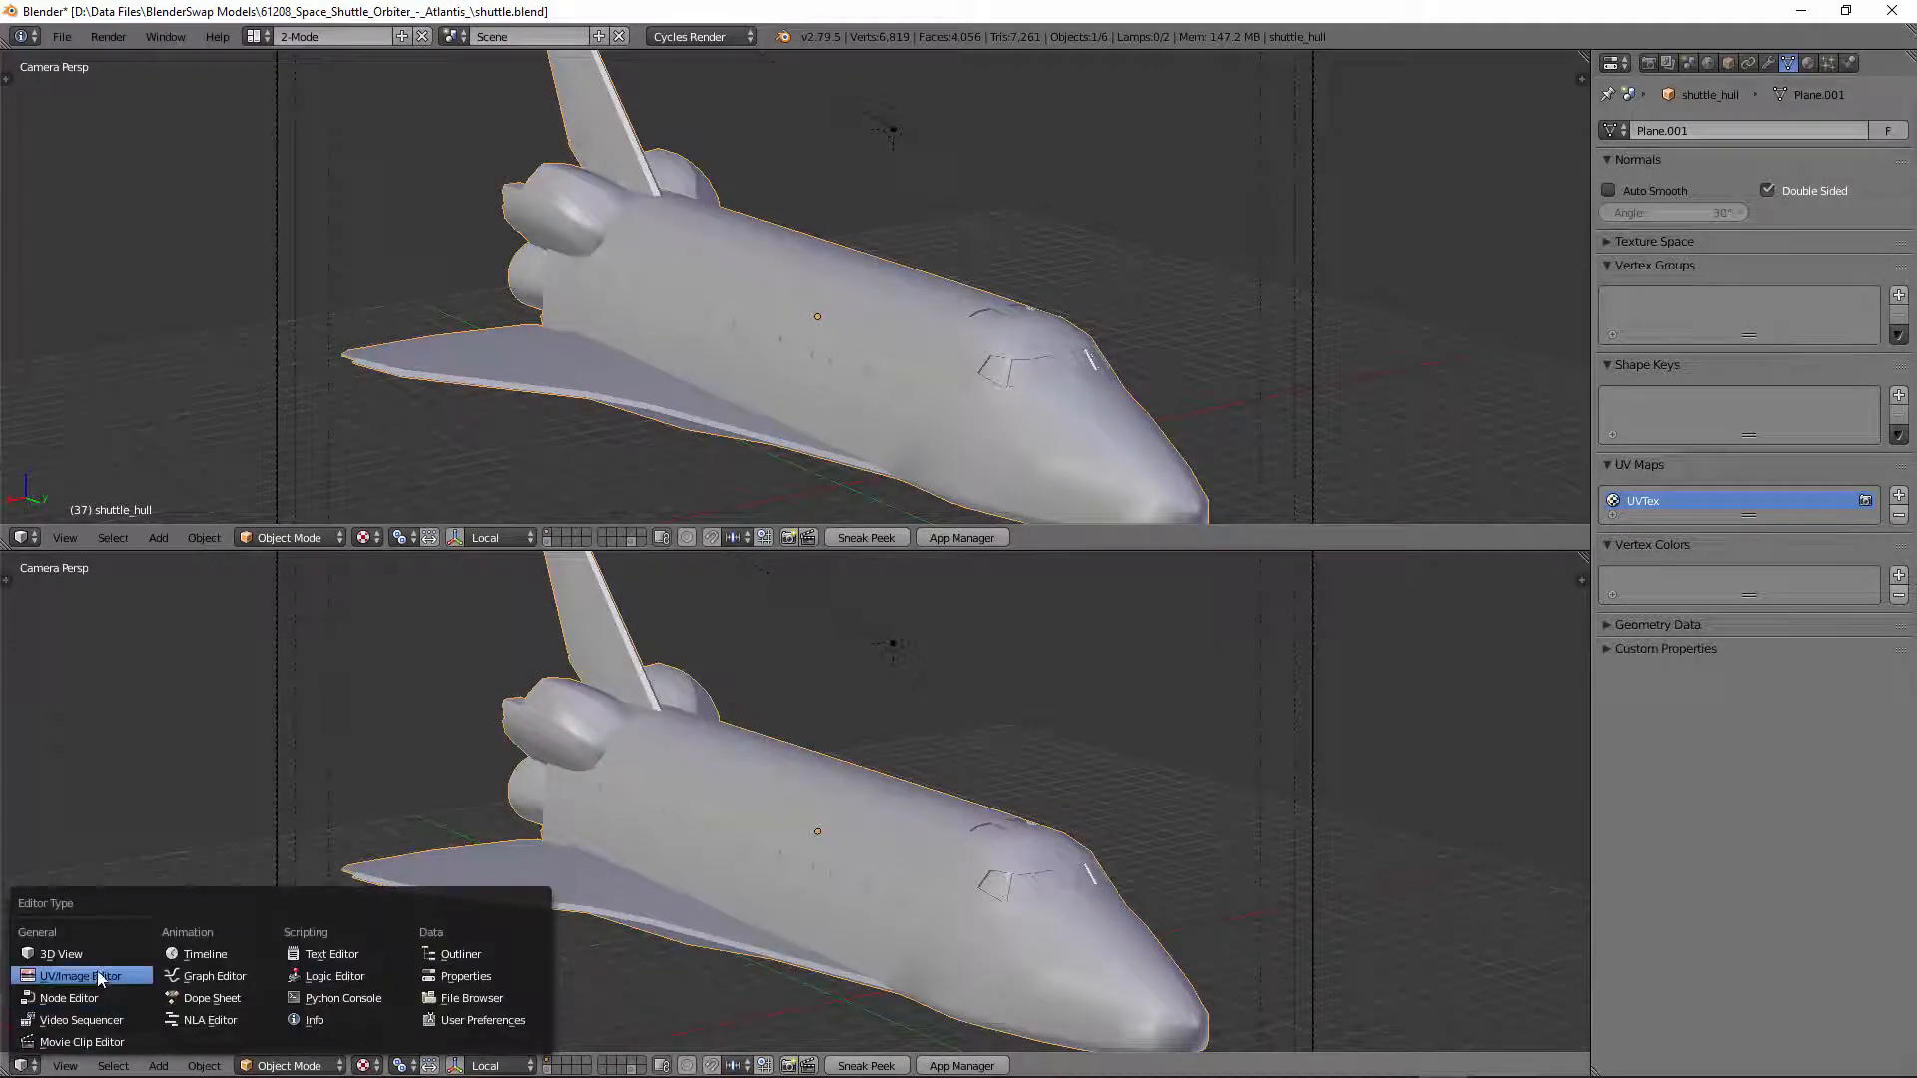
click(93, 997)
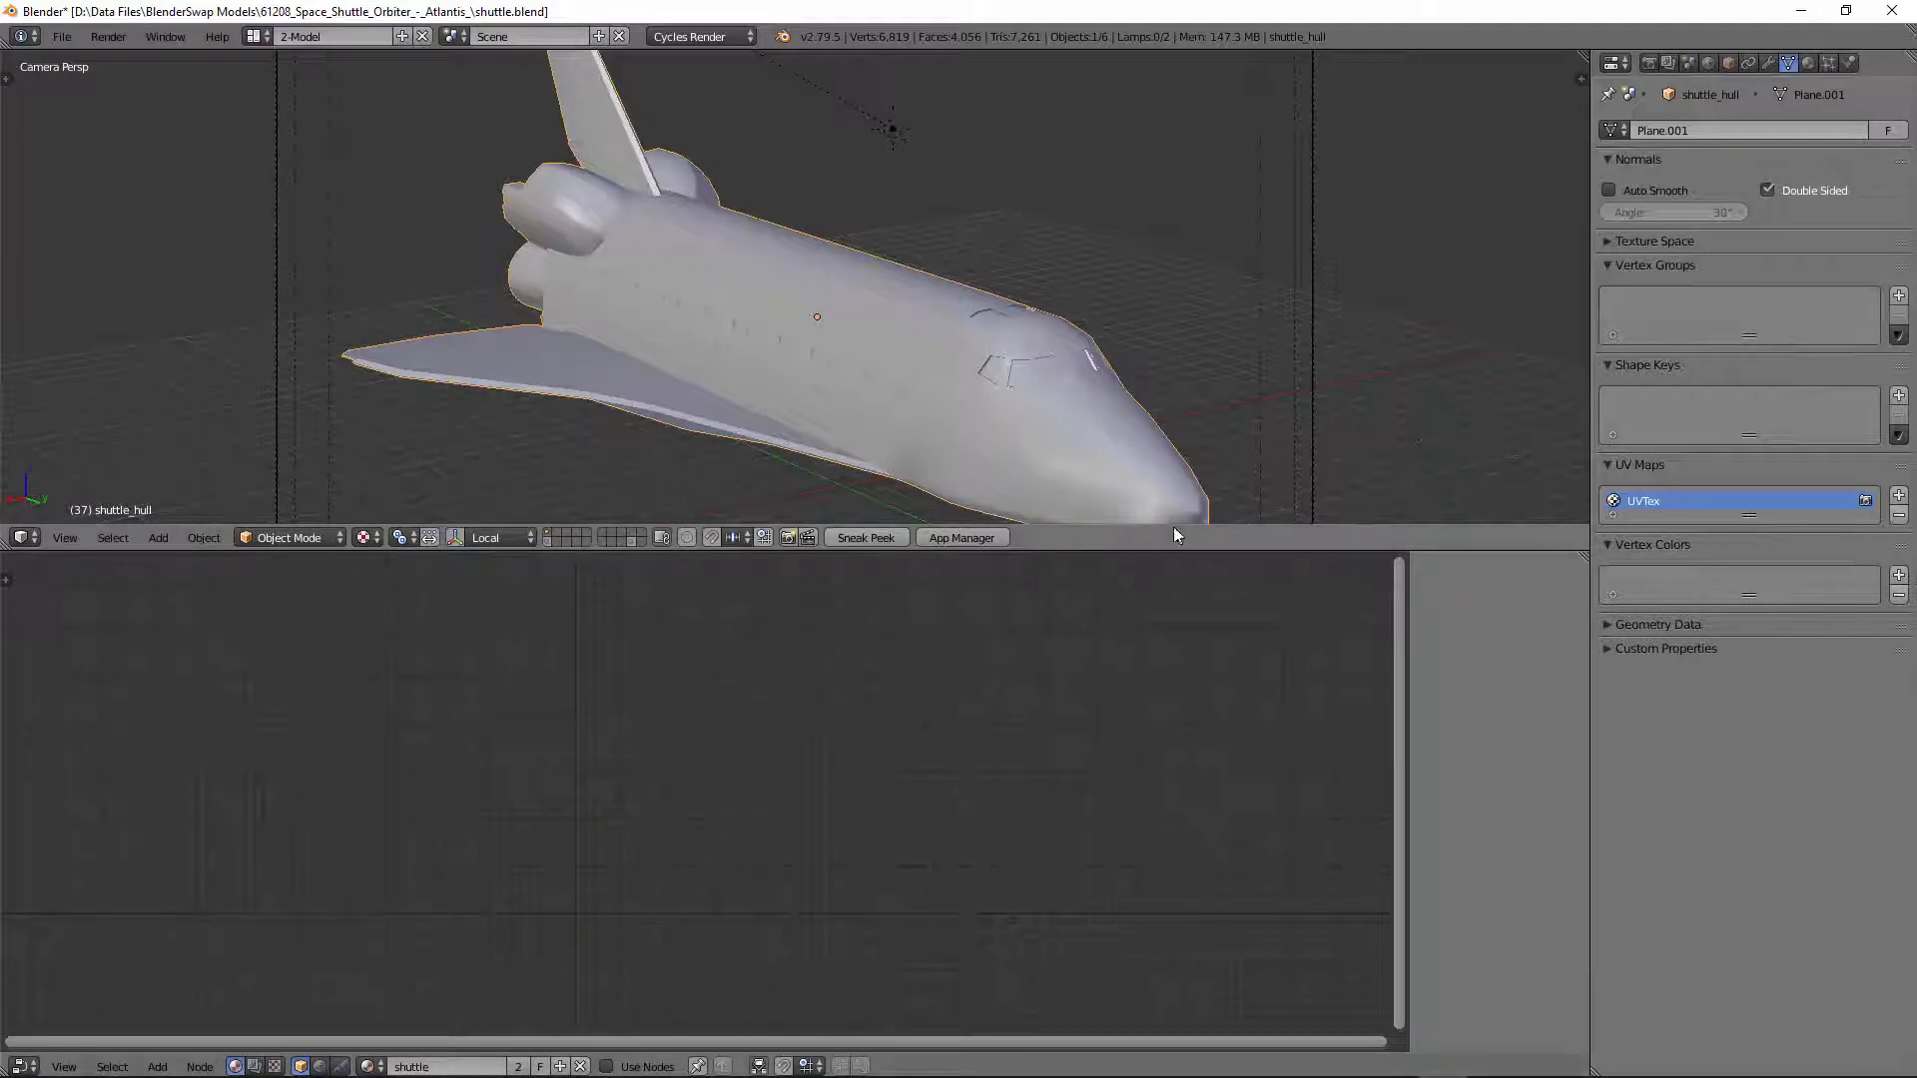
drag(1142, 552, 1098, 685)
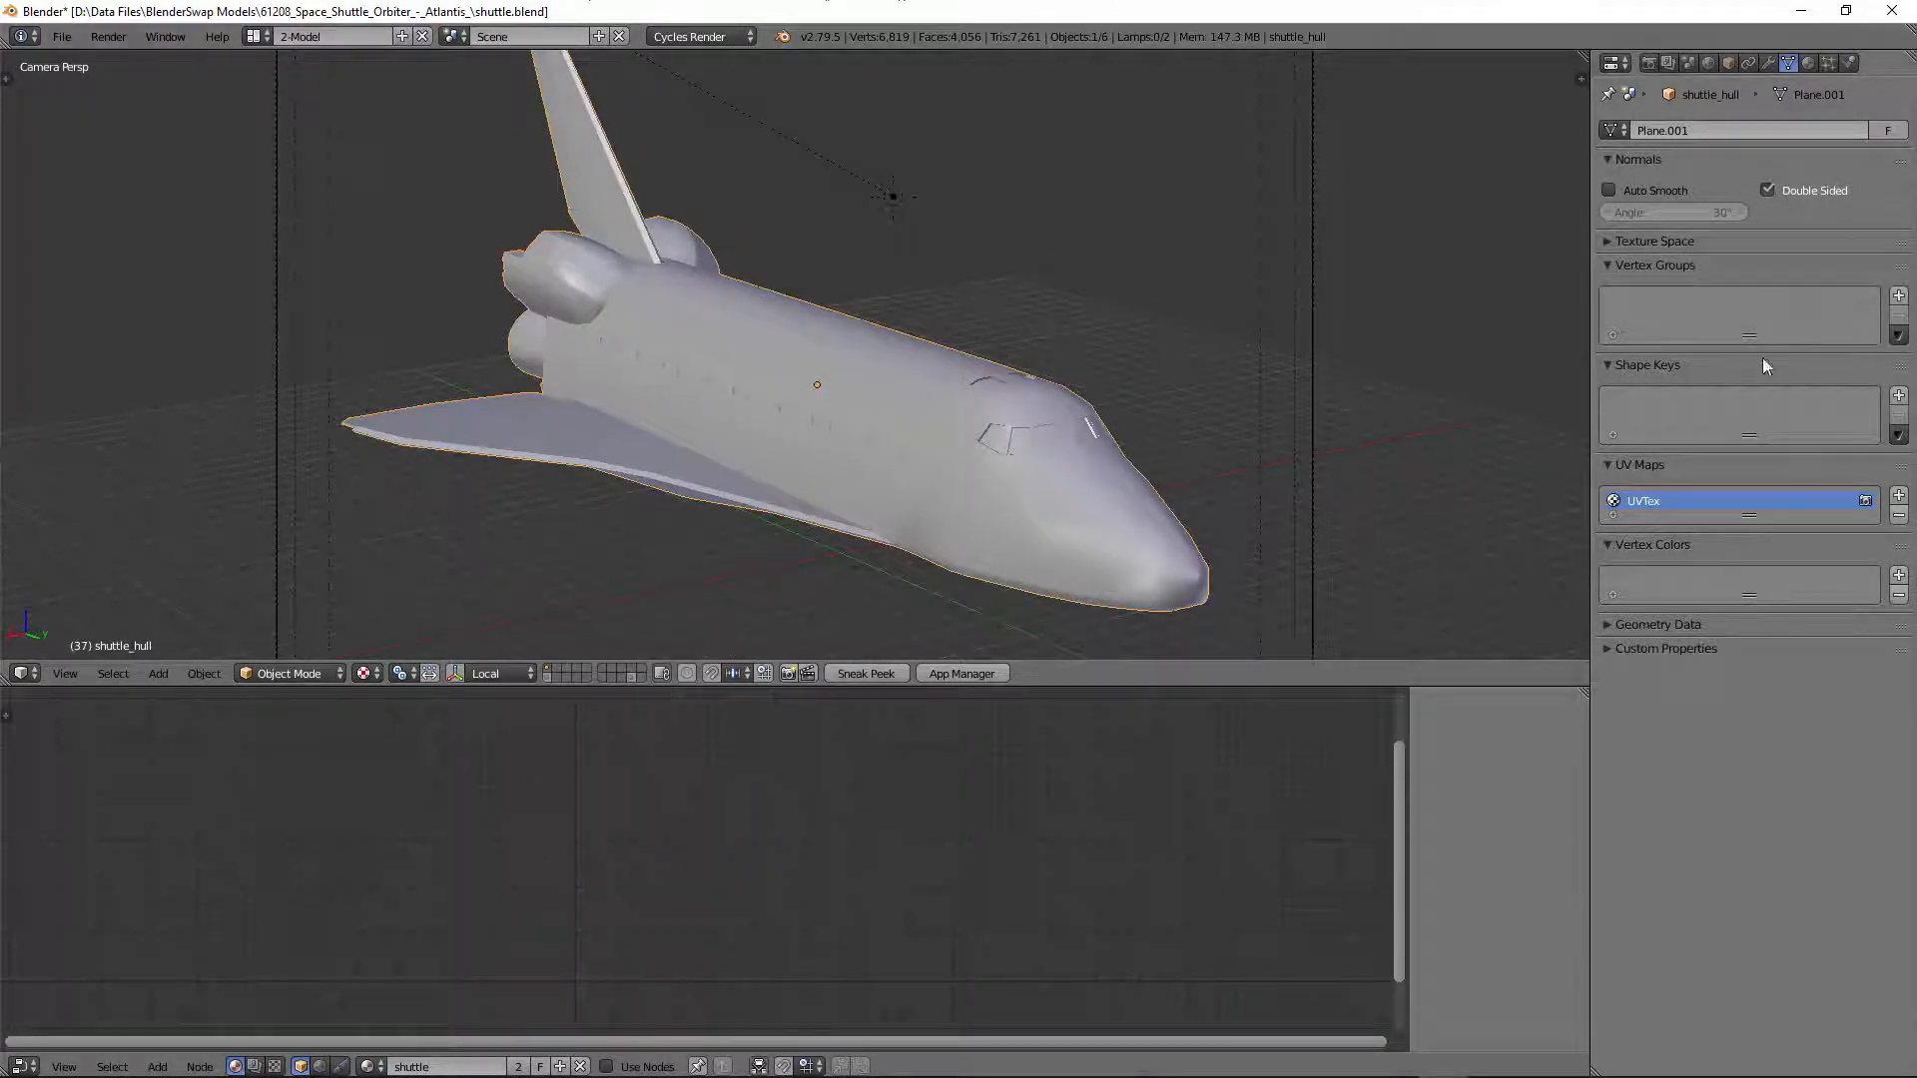
Step: Unlink the shuttle material from the hull's first material slot and create a new material there
click(1809, 62)
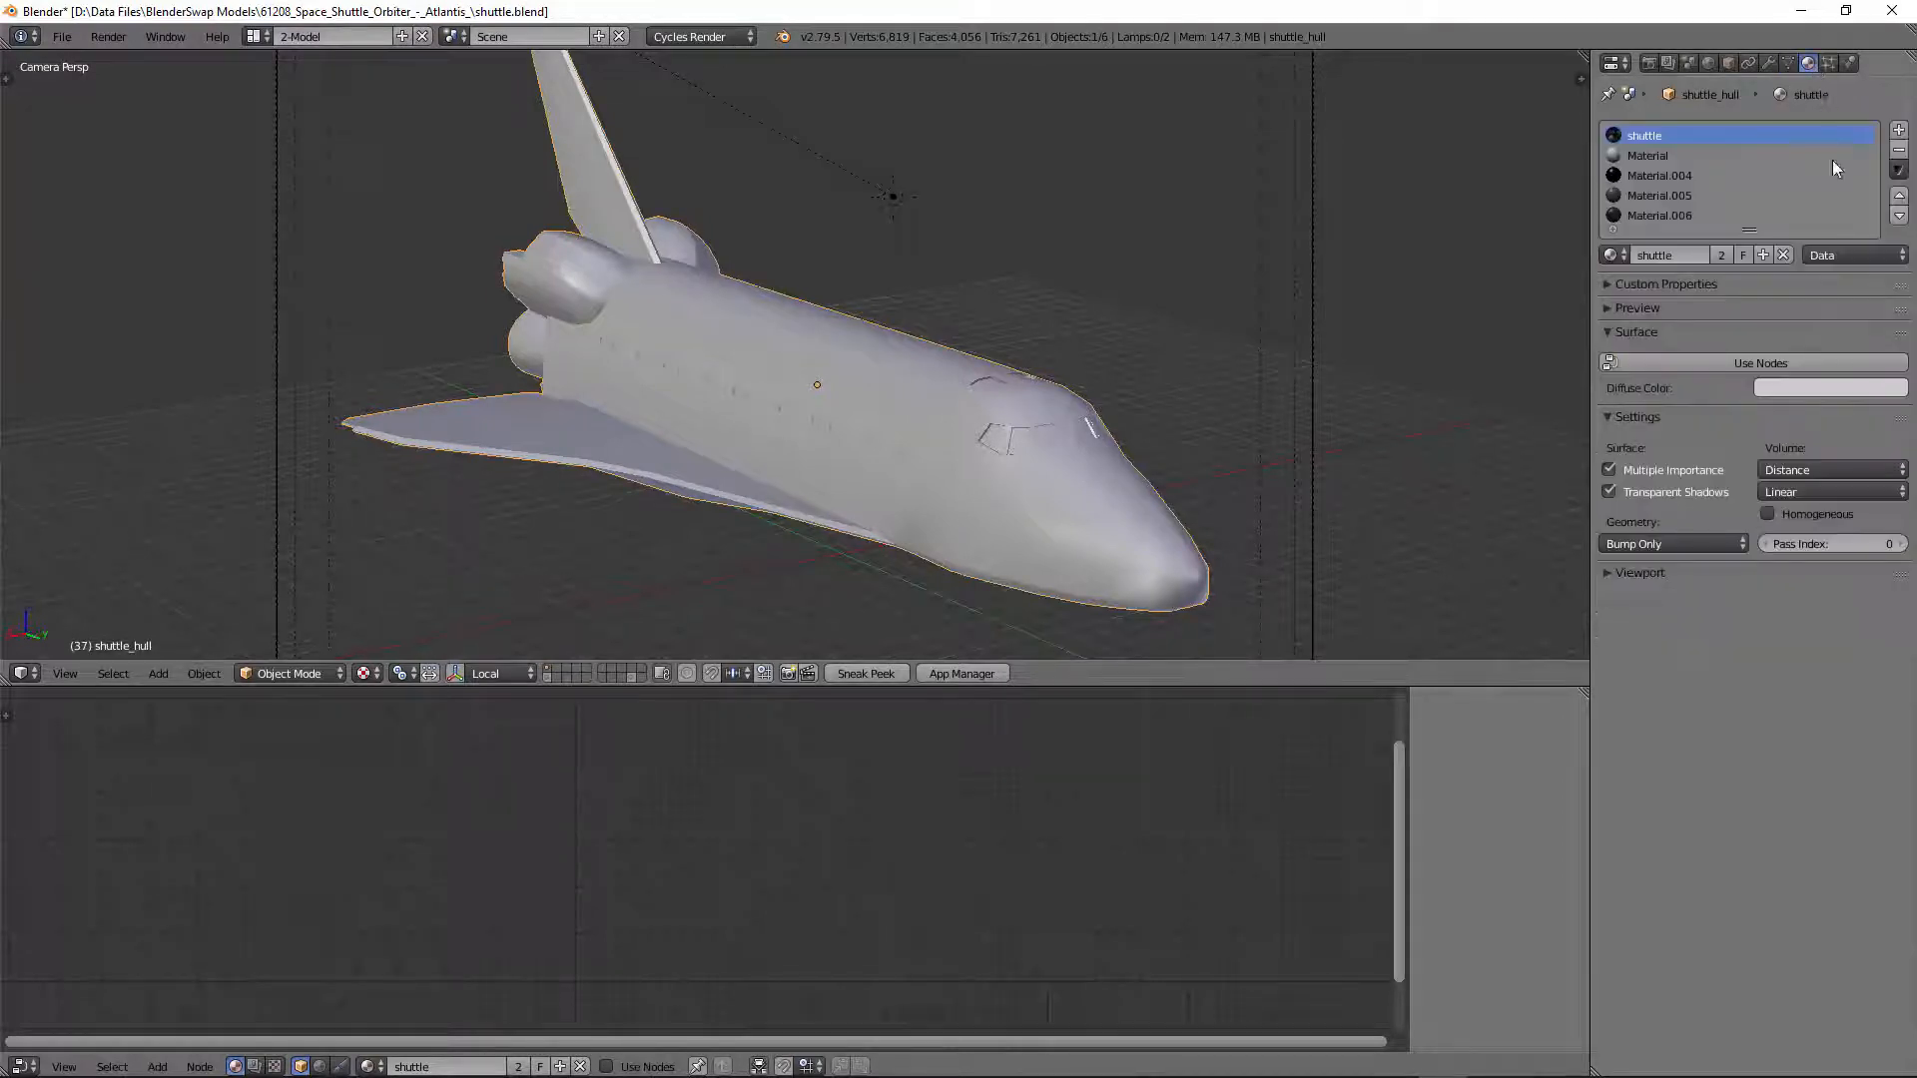
click(1783, 254)
click(1709, 252)
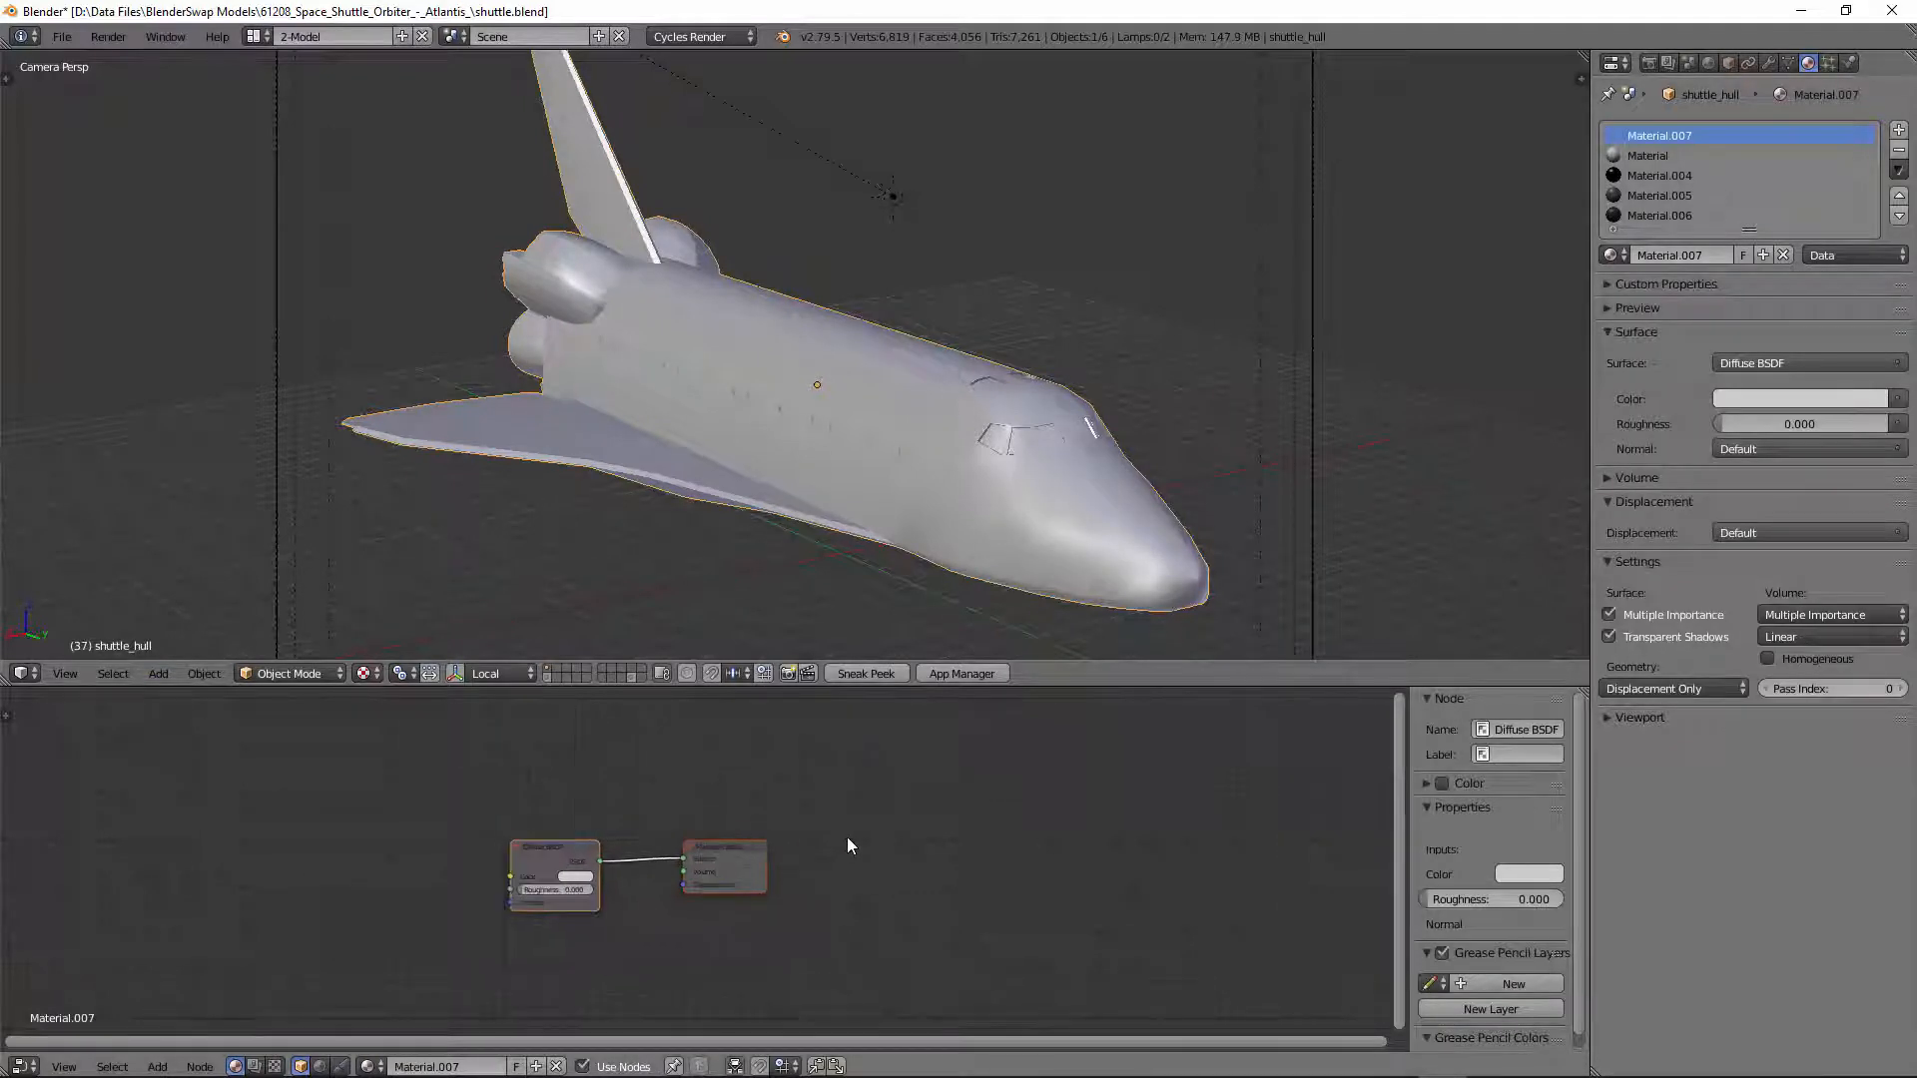
Step: Spread the Diffuse BSDF and Material Output nodes apart in the node editor
scroll(846, 836, up, 4)
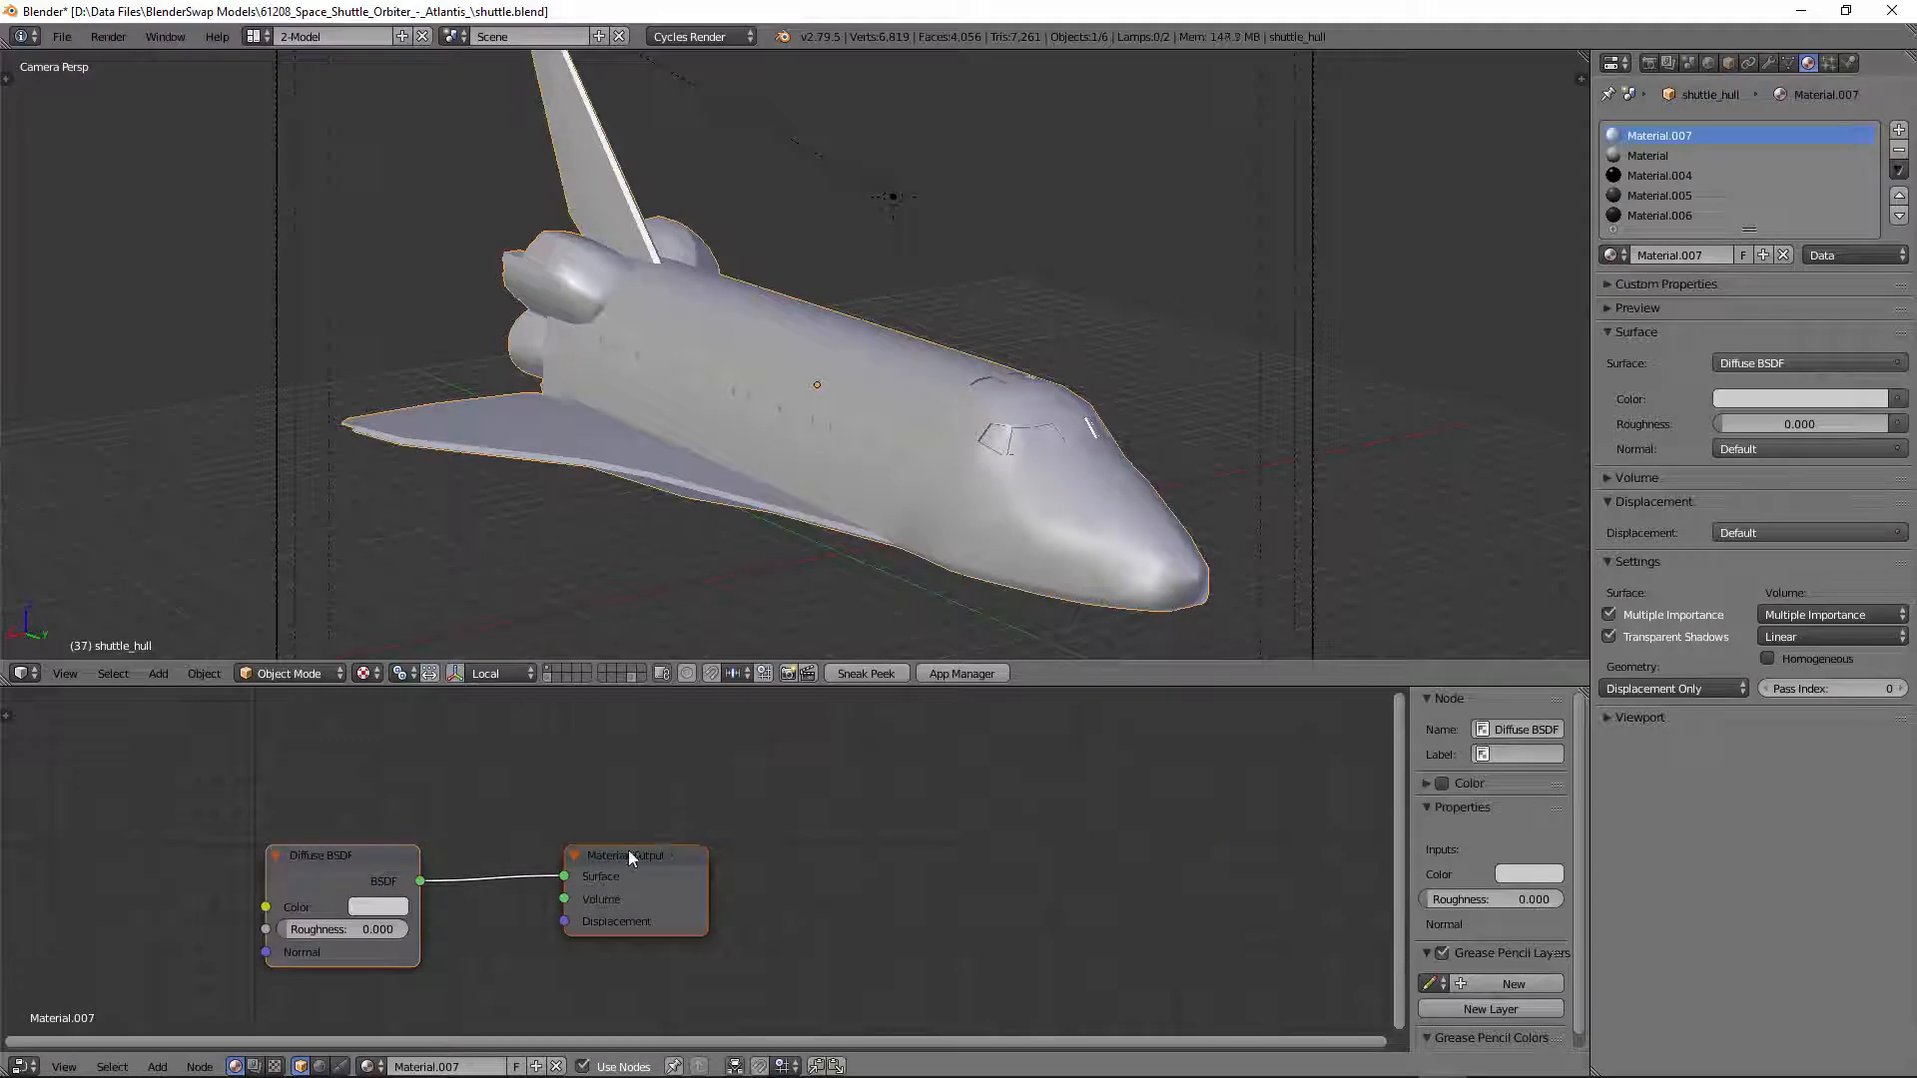
drag(627, 855, 836, 832)
drag(355, 851, 433, 785)
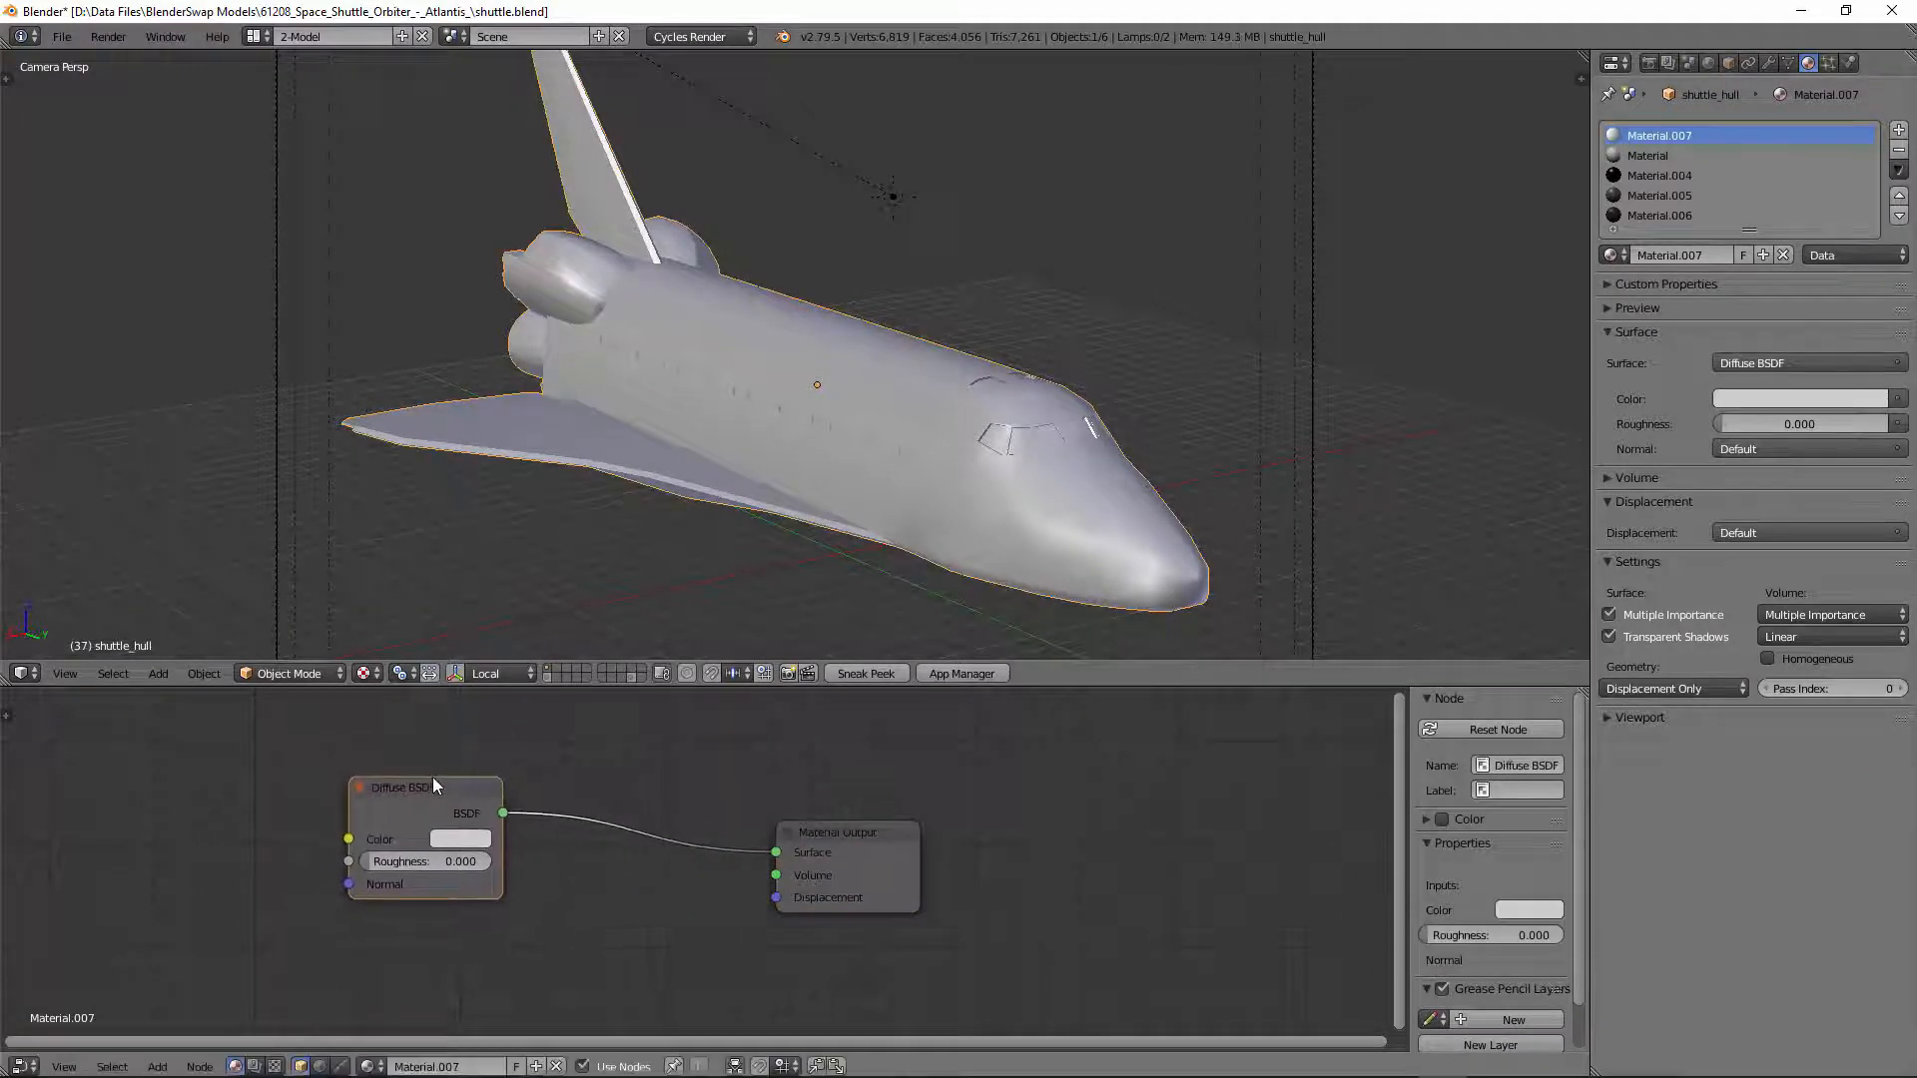
drag(795, 851, 938, 815)
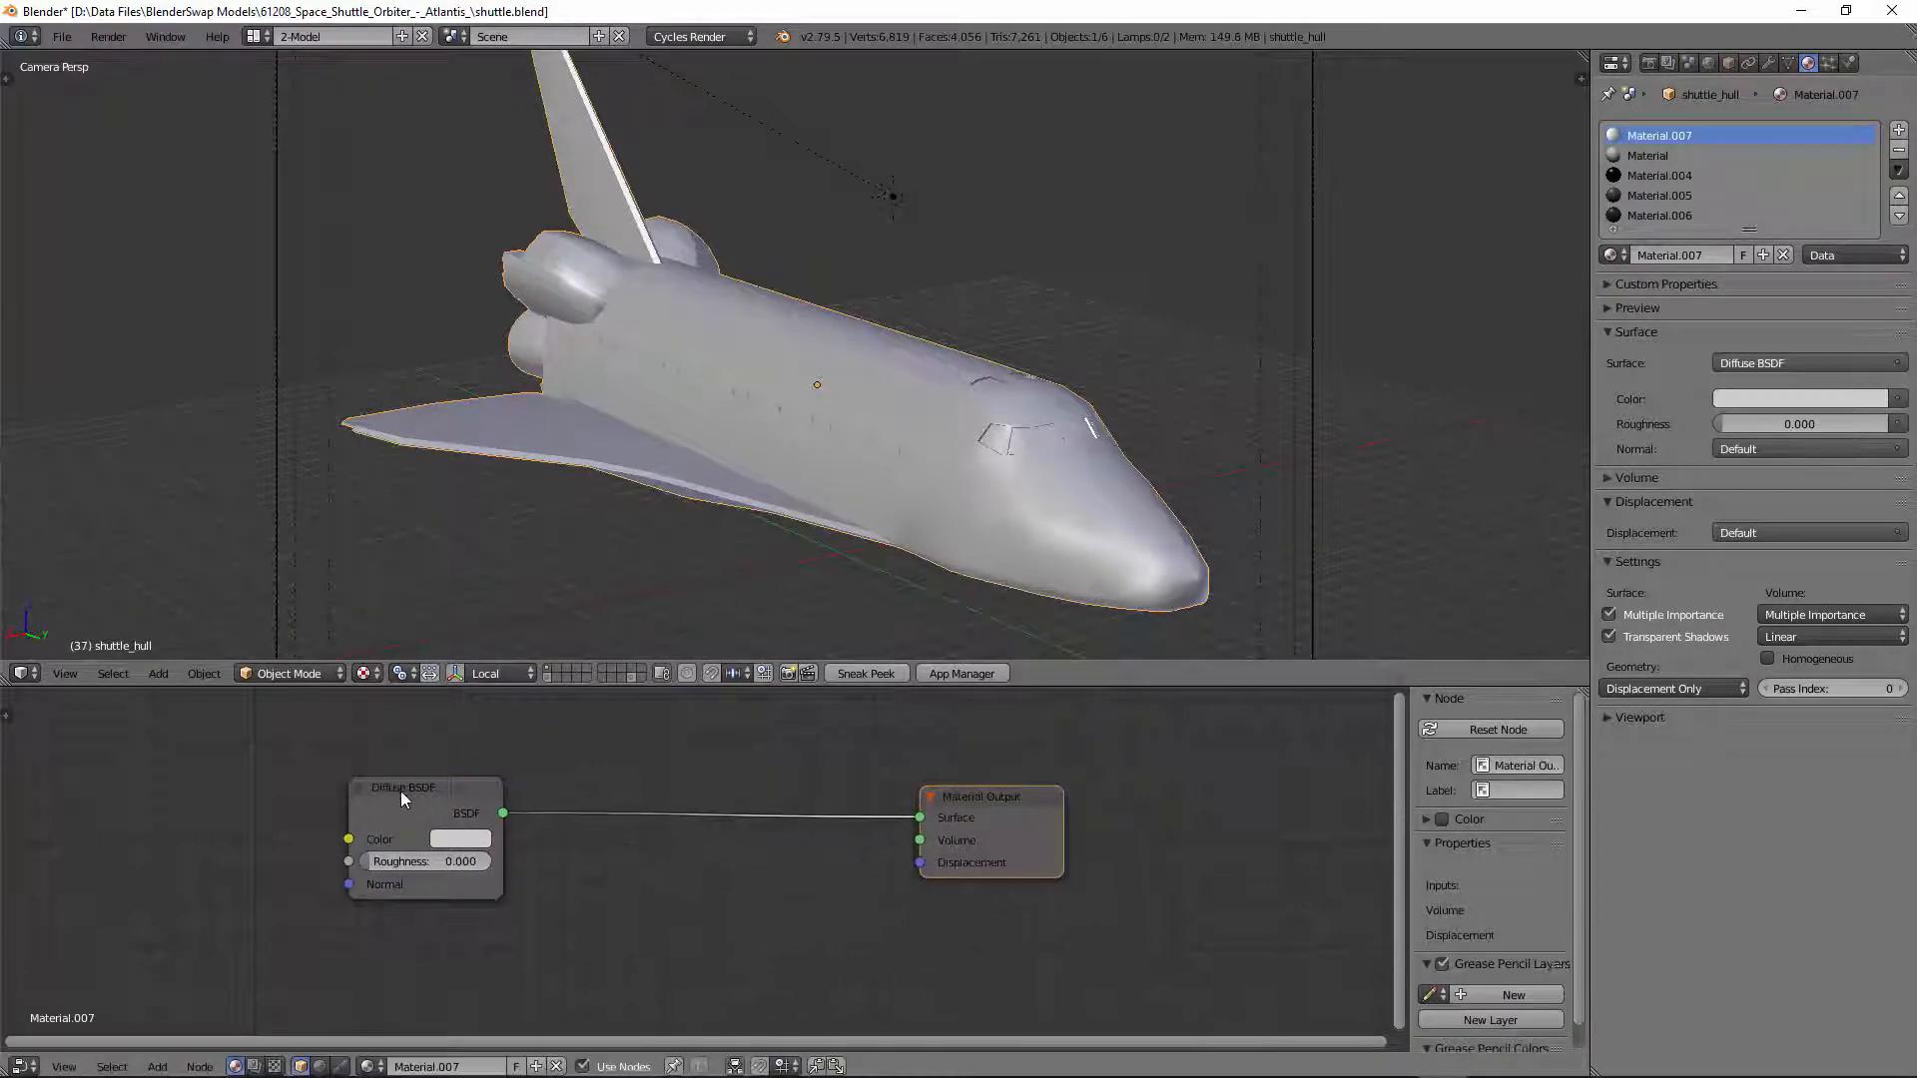
drag(402, 796, 465, 780)
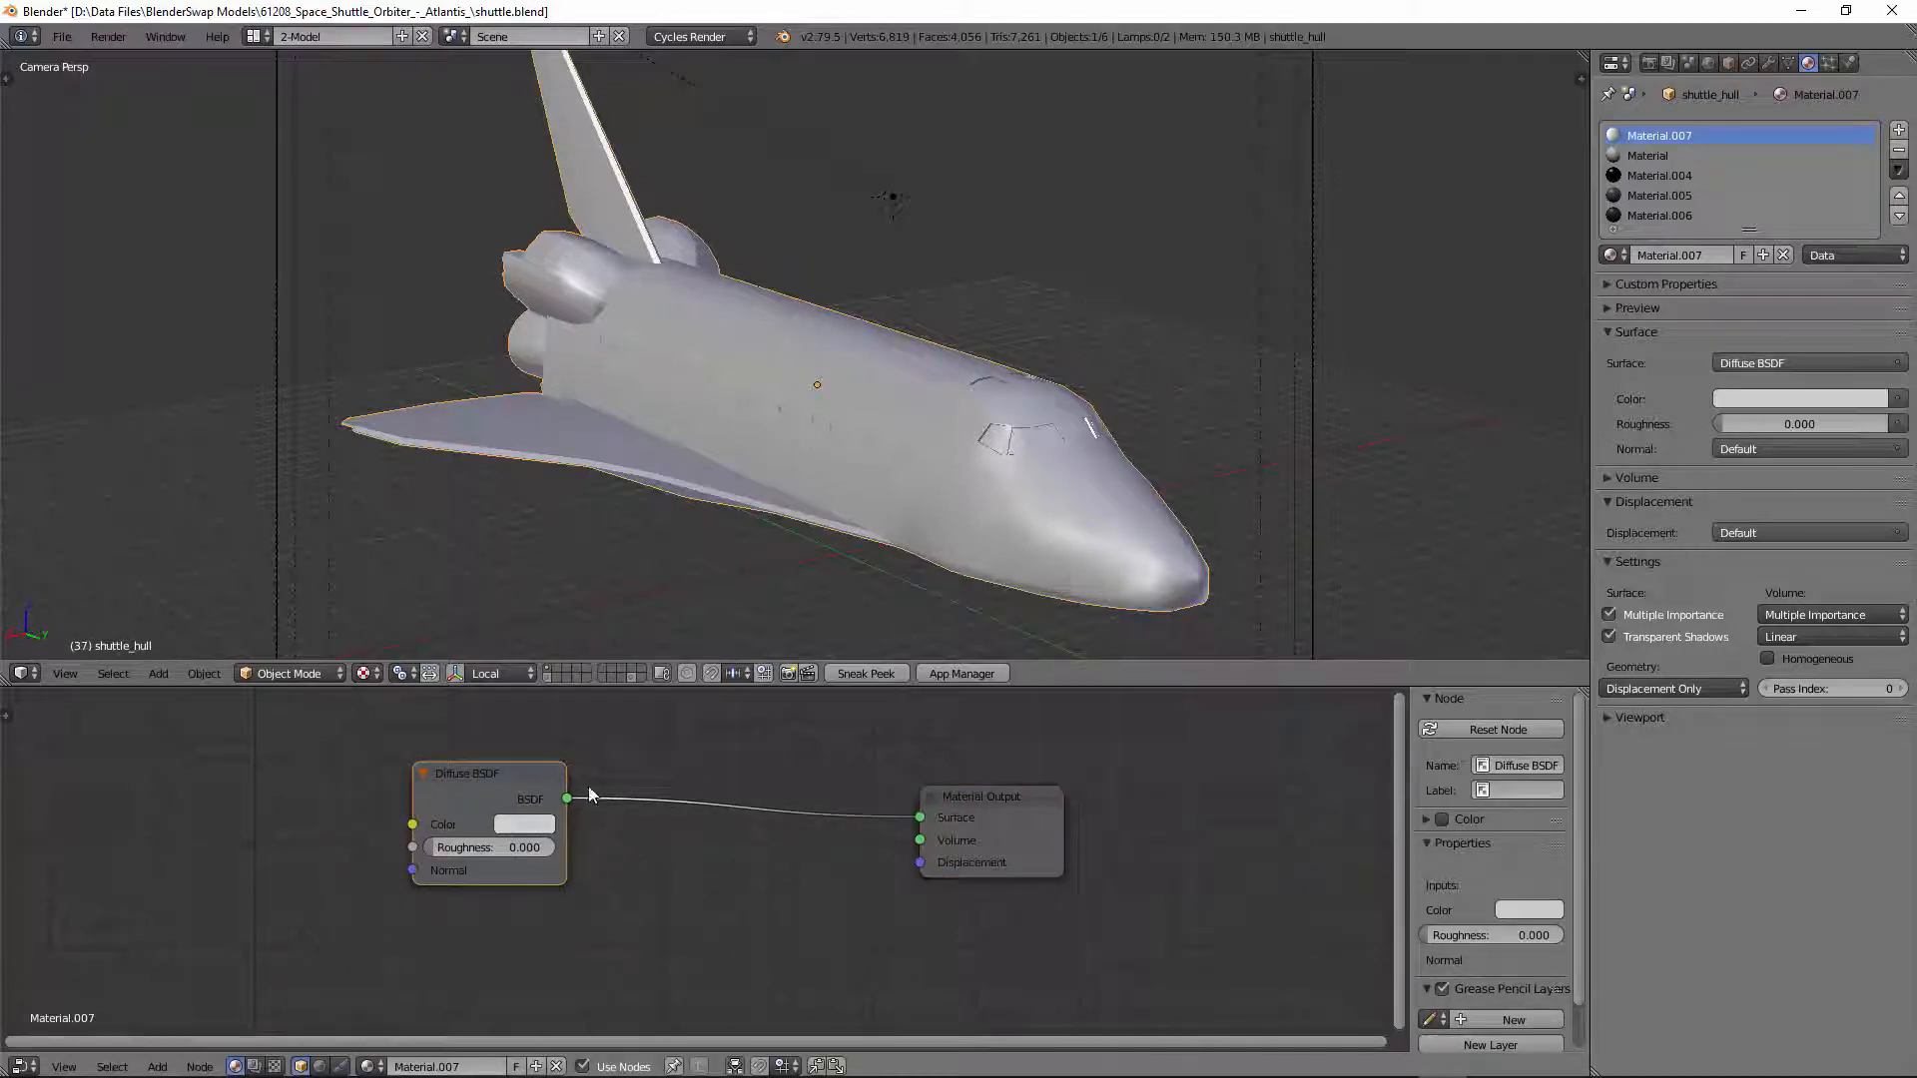
Step: Set the Diffuse BSDF color to purple and display the 3D view with Material shading
click(535, 823)
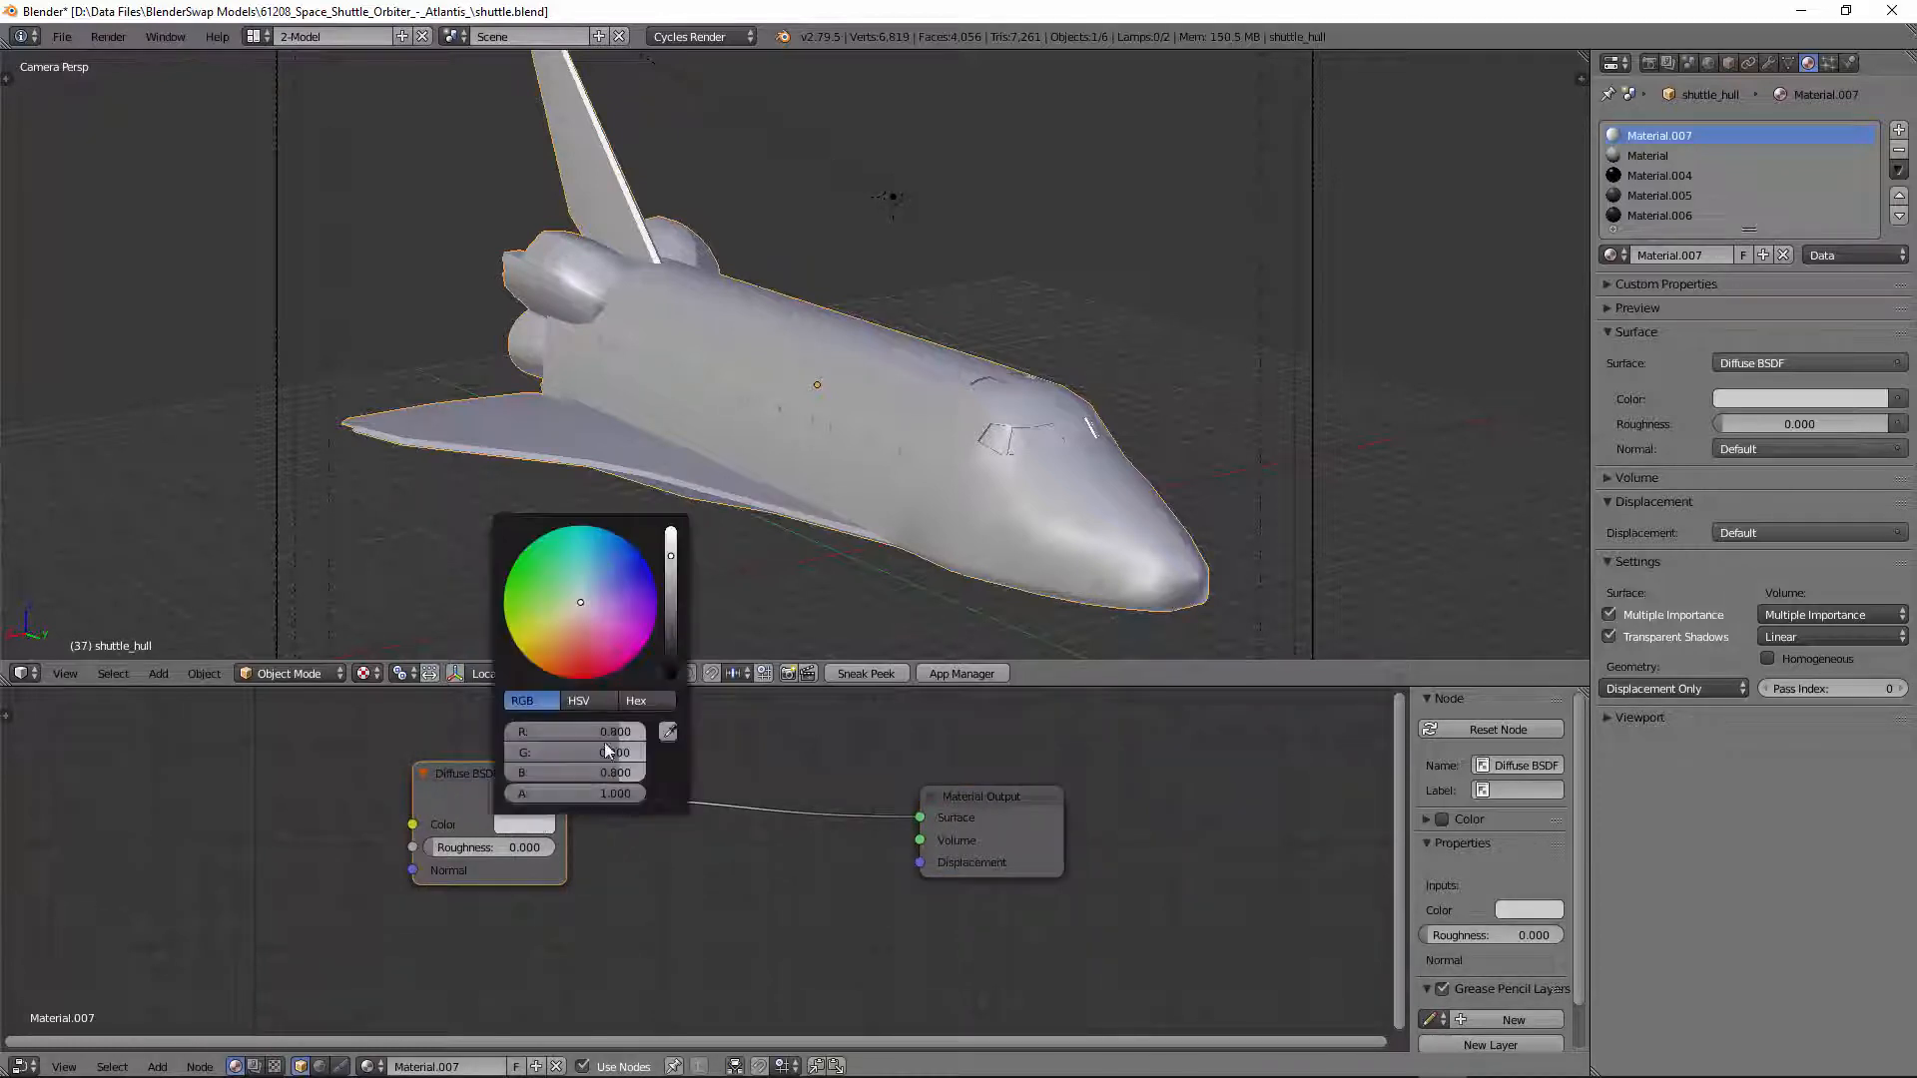
drag(575, 597, 539, 591)
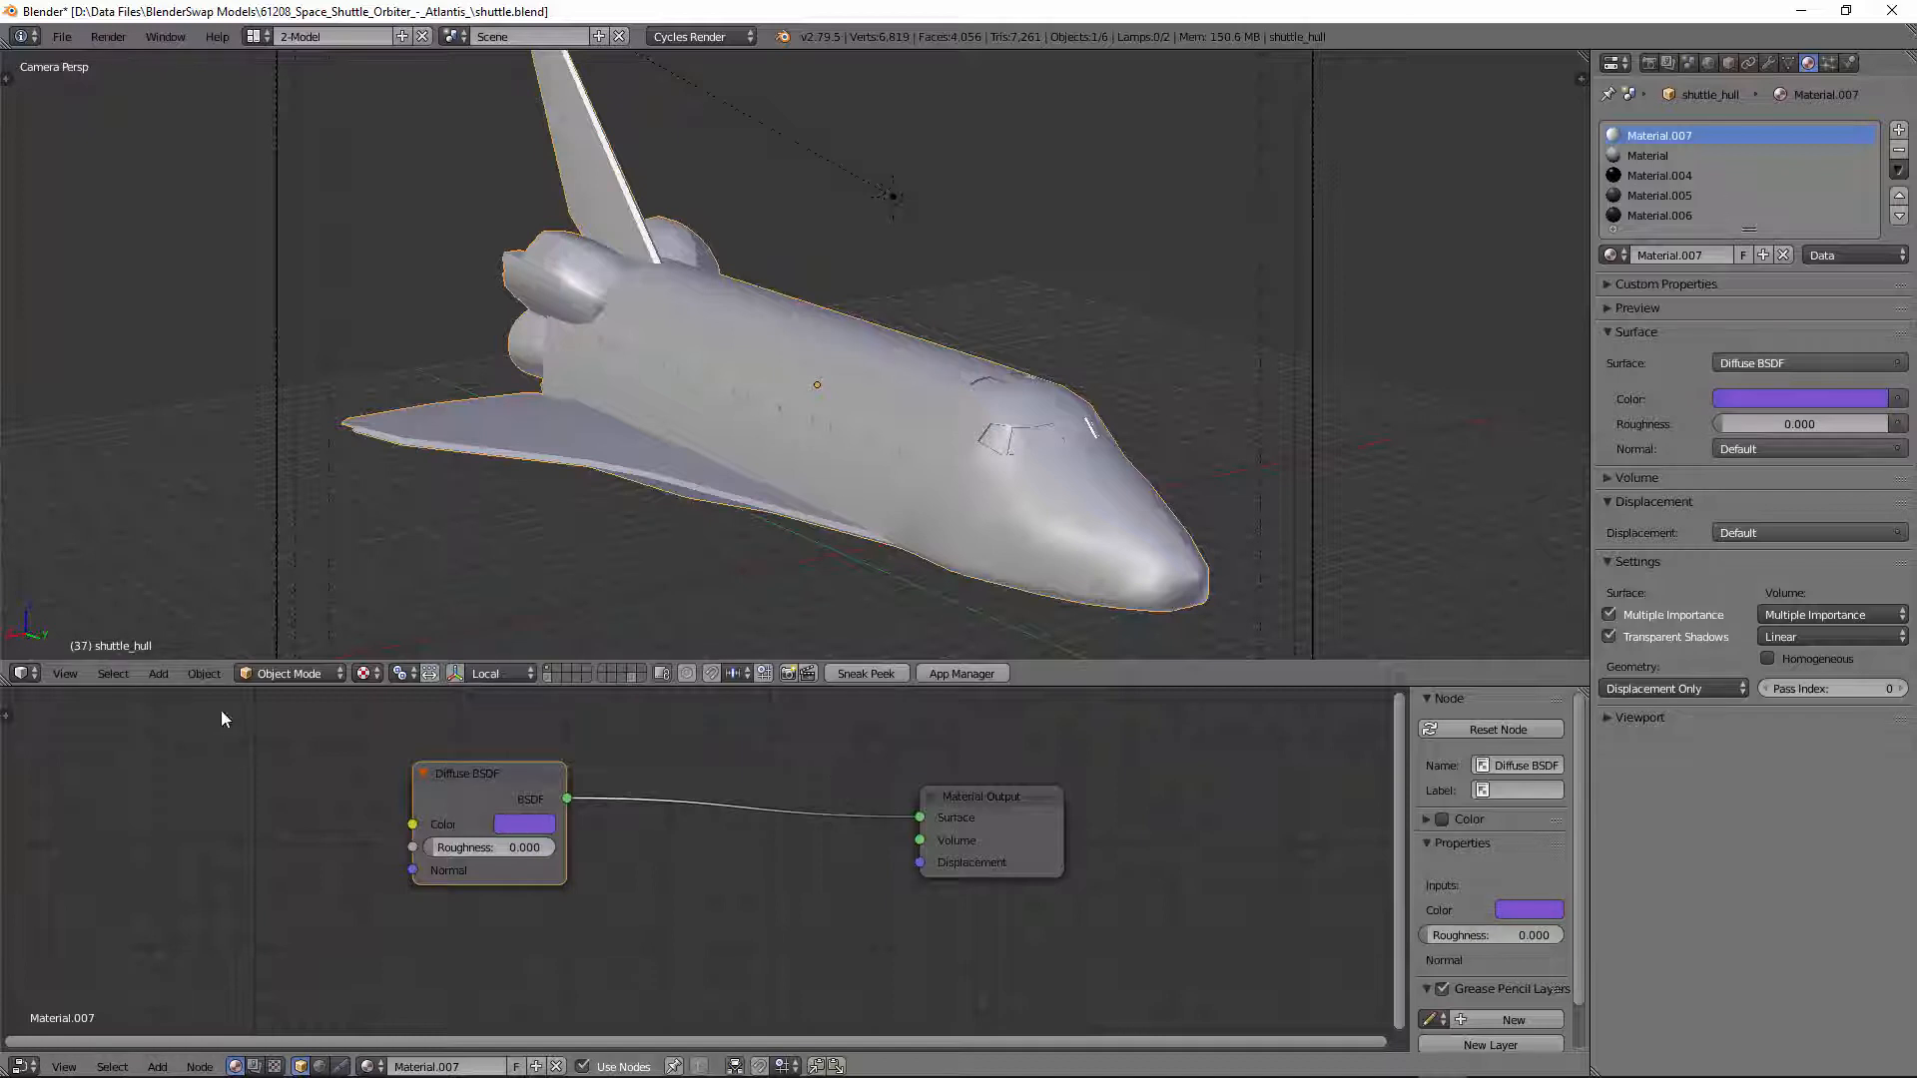
click(364, 672)
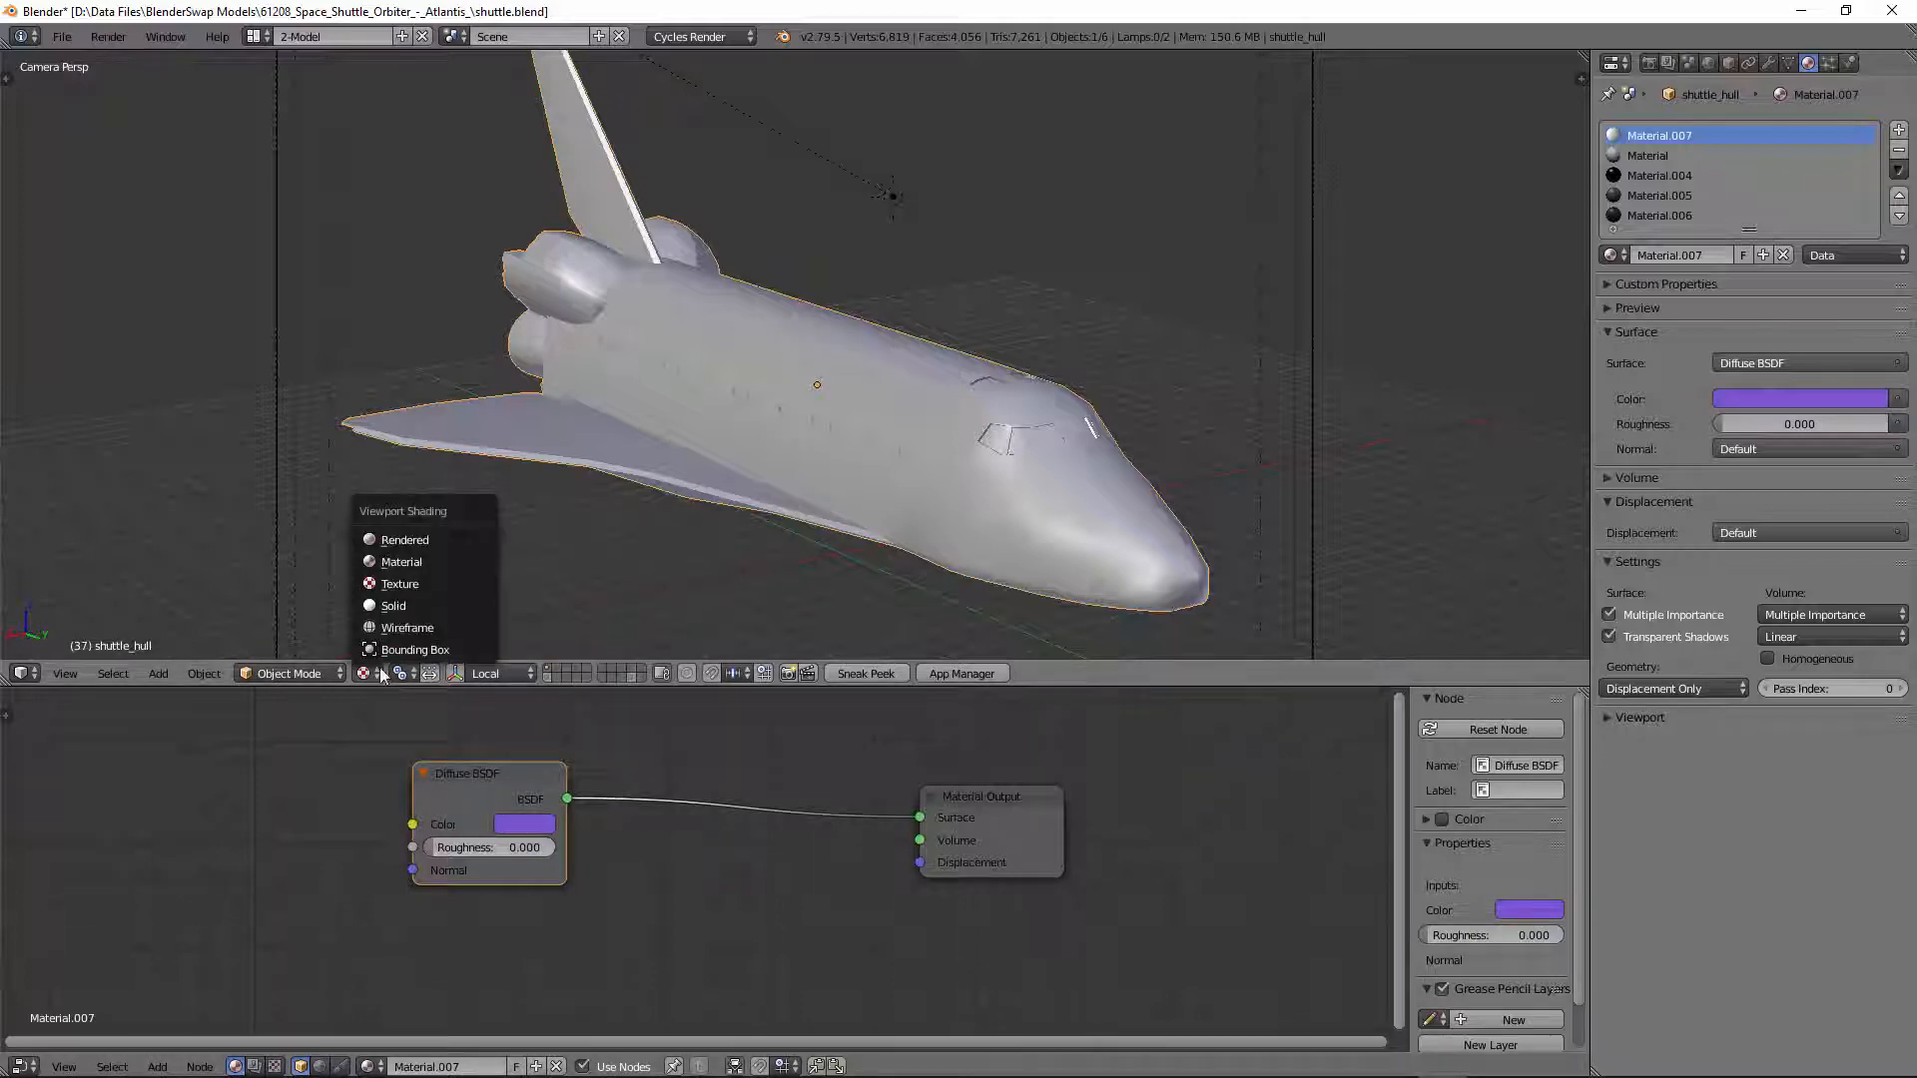
click(422, 560)
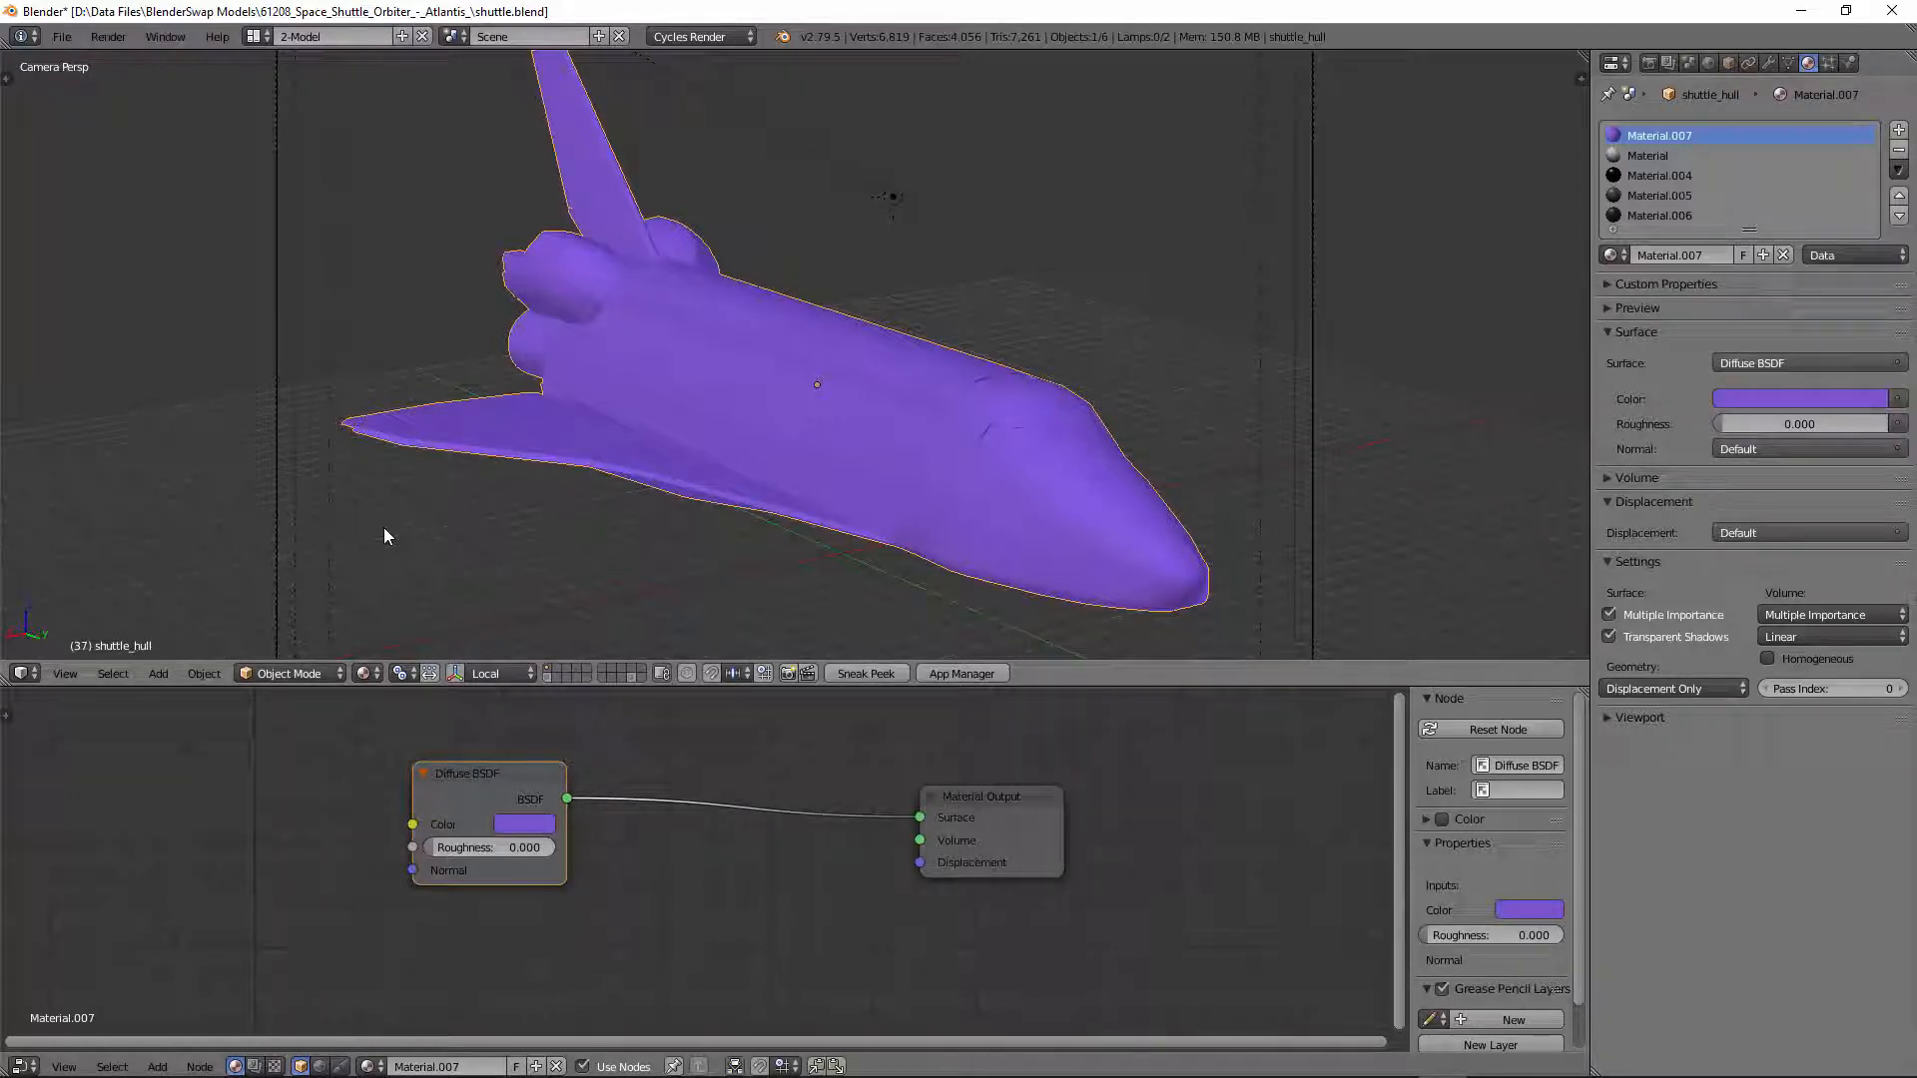
Step: Reposition the Diffuse BSDF and Material Output nodes, then cut the link between them and reconnect BSDF to Surface
drag(451, 774, 511, 766)
drag(982, 793, 1068, 798)
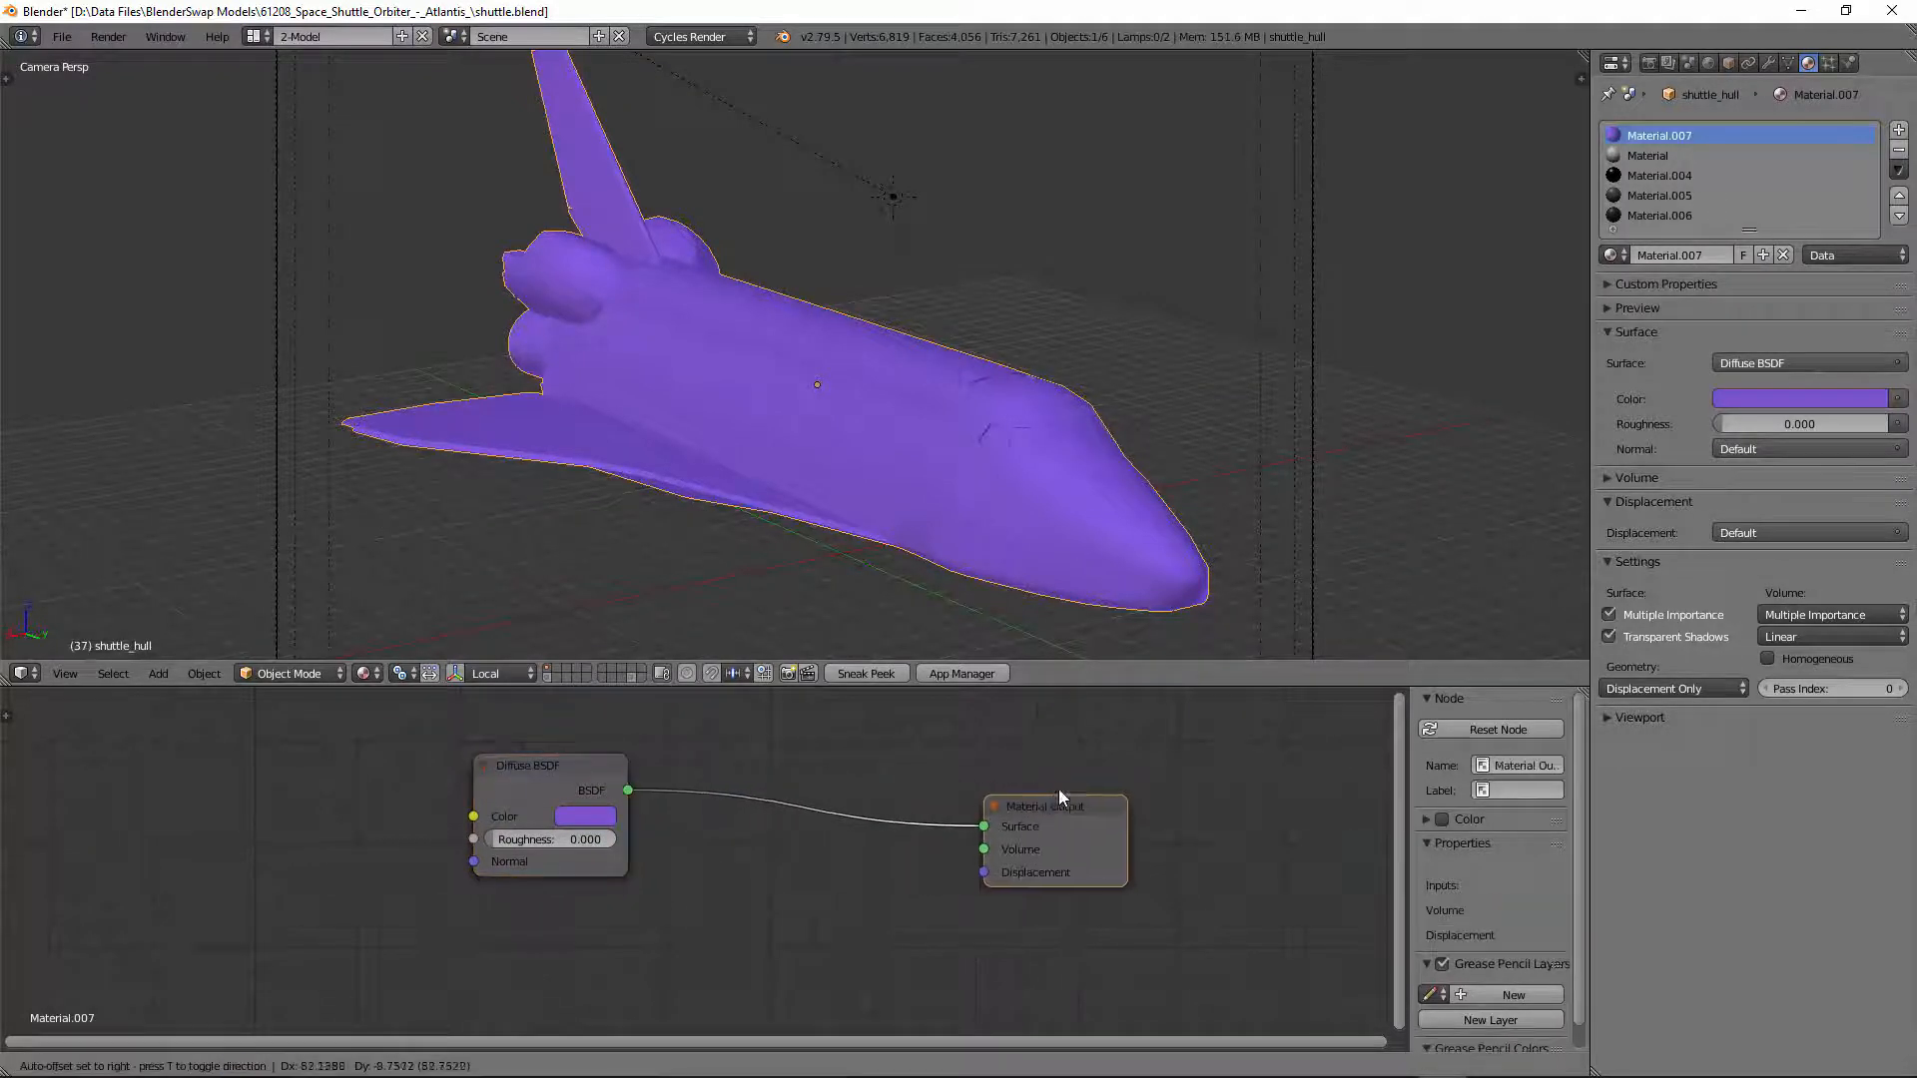
drag(559, 774, 529, 763)
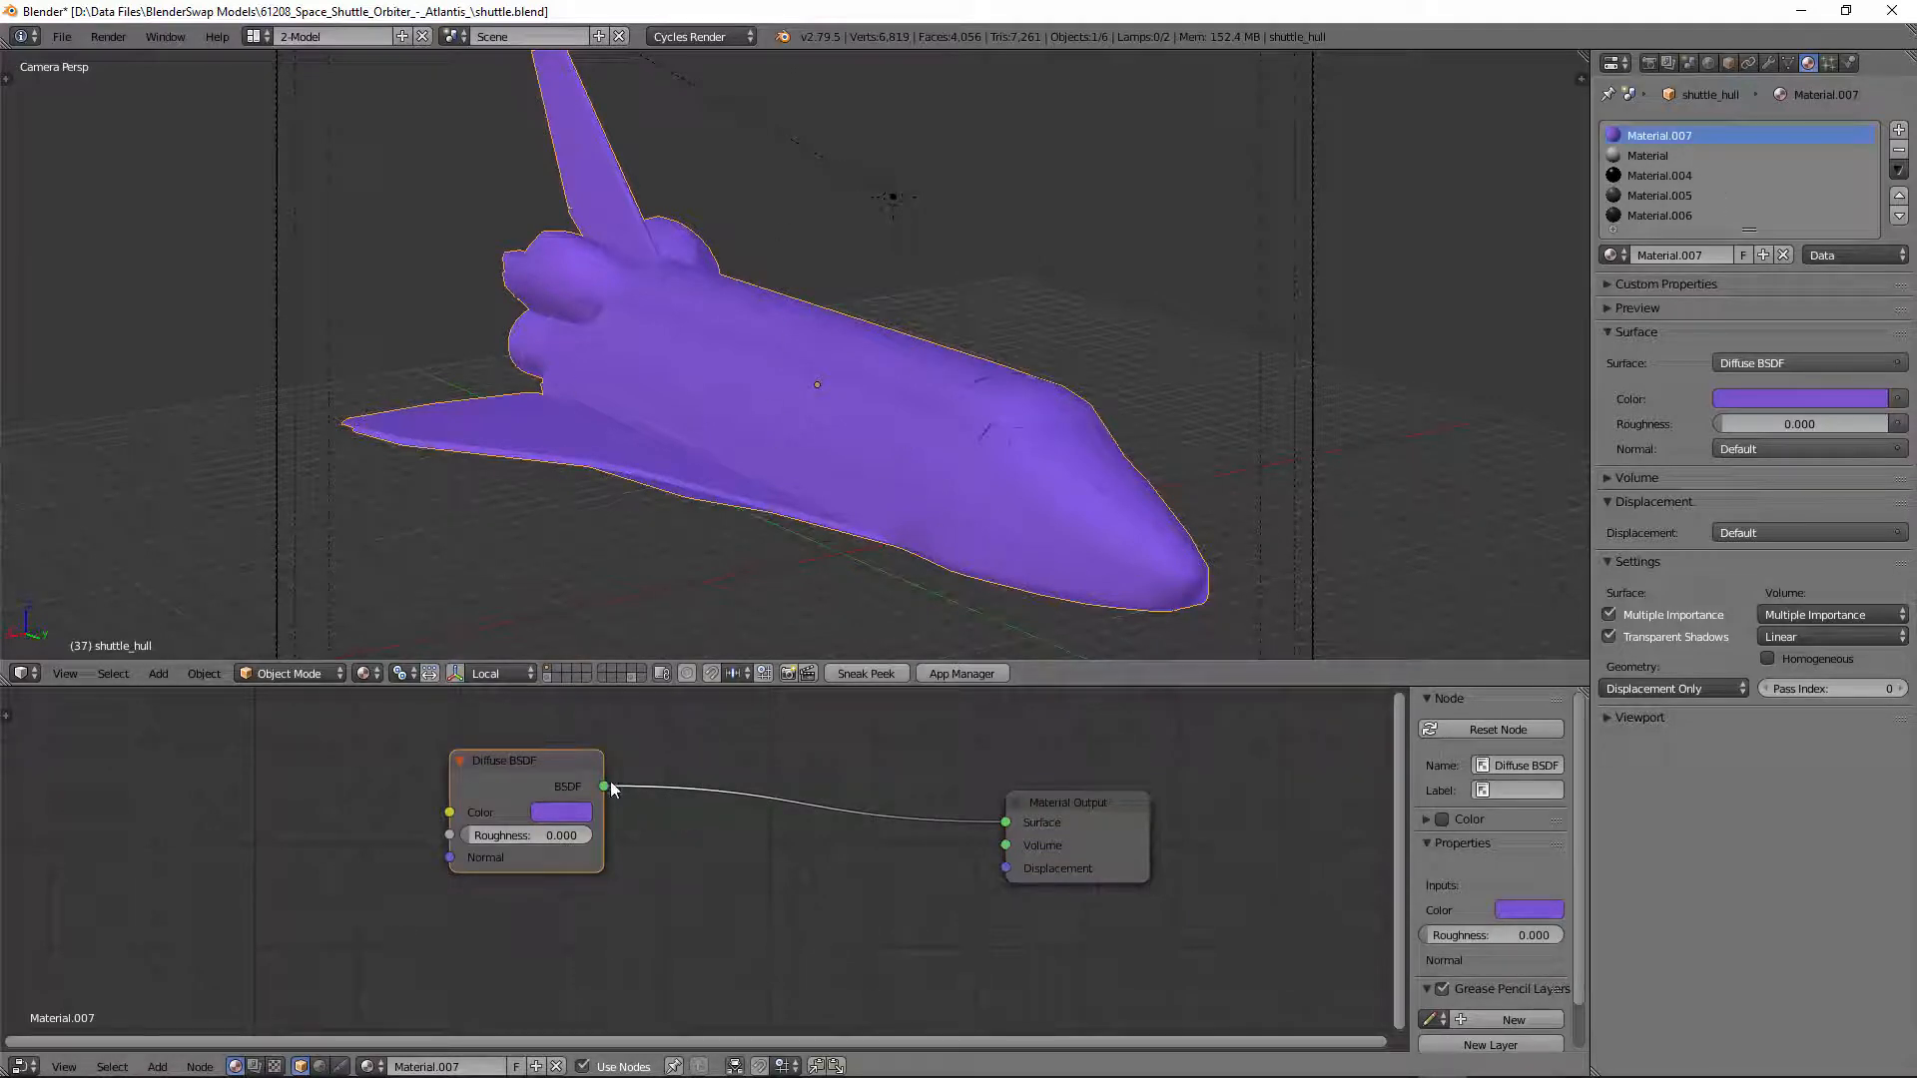
ctrl+right_drag(813, 775, 810, 834)
drag(603, 787, 1008, 823)
Step: Cut the link into the Material Output's Surface input and delete the Diffuse BSDF node
ctrl+right_drag(821, 774, 784, 851)
drag(521, 757, 621, 774)
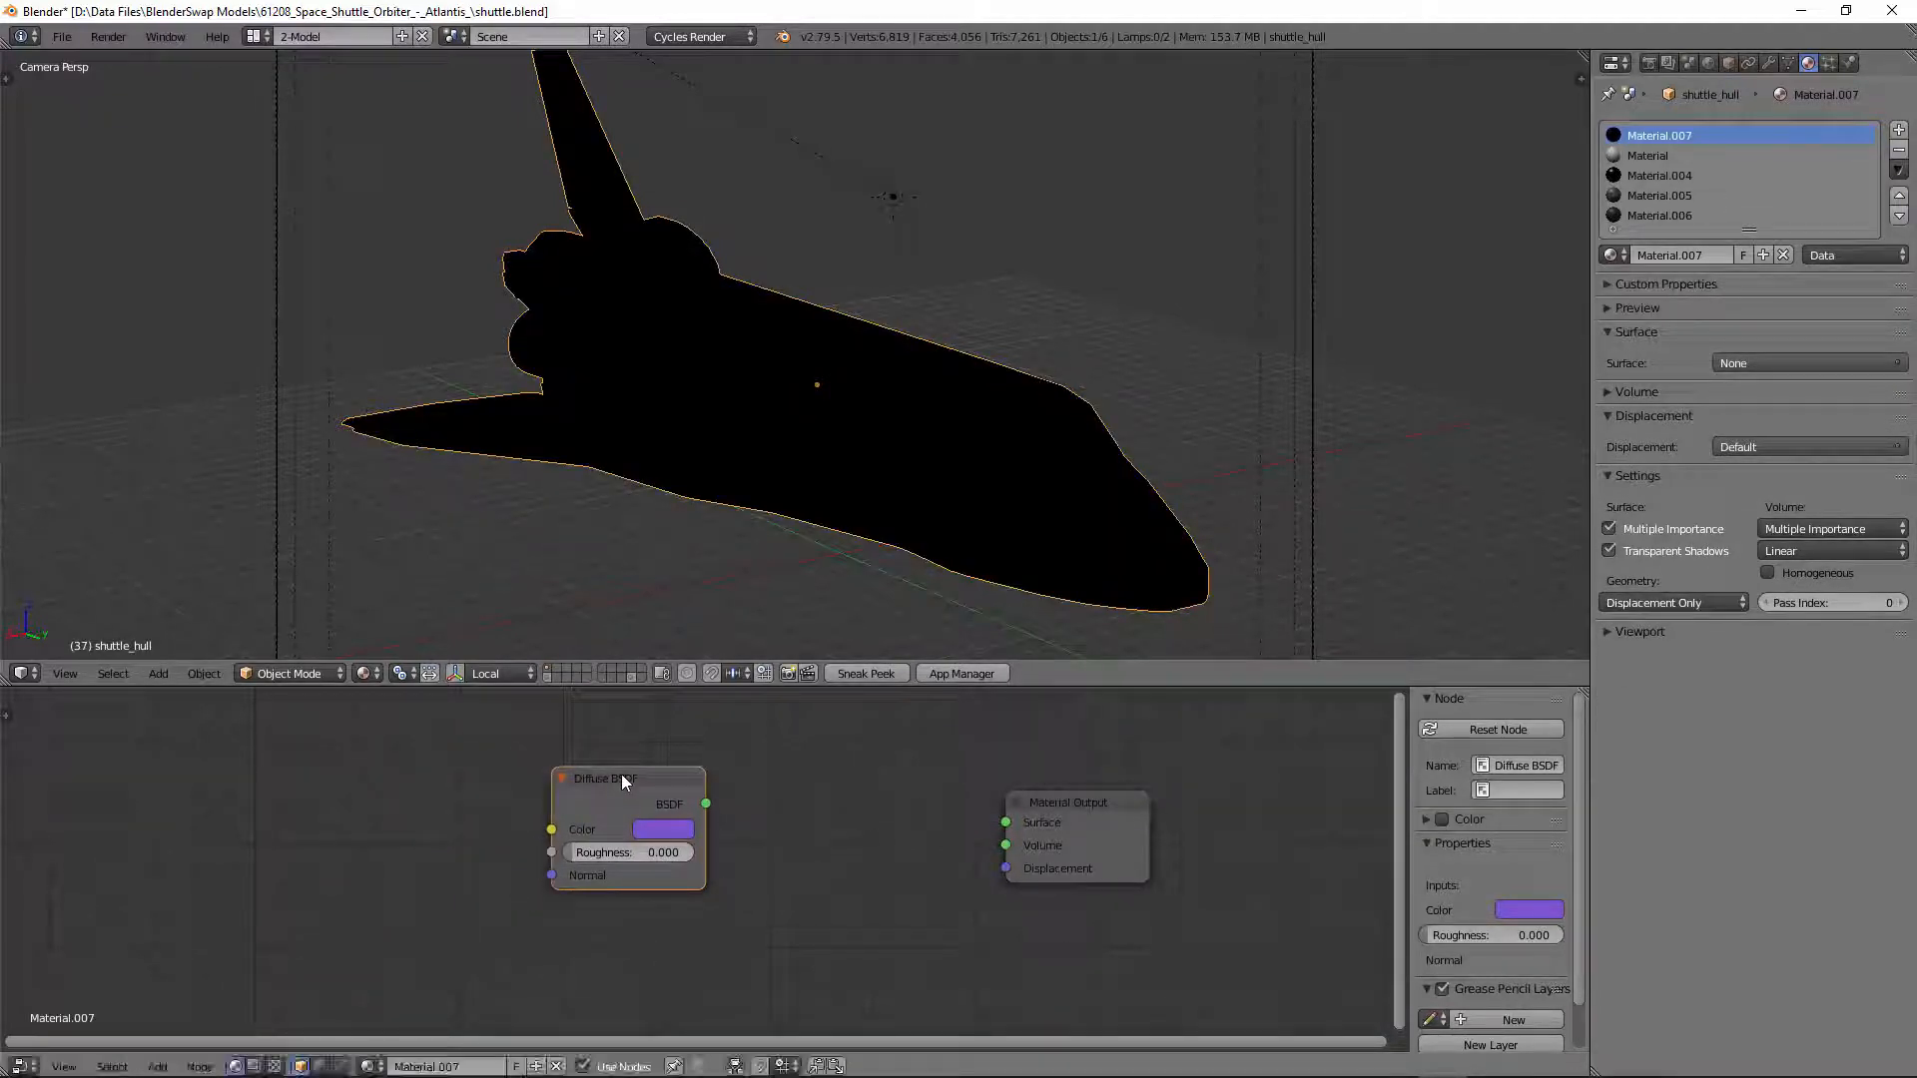
key(Delete)
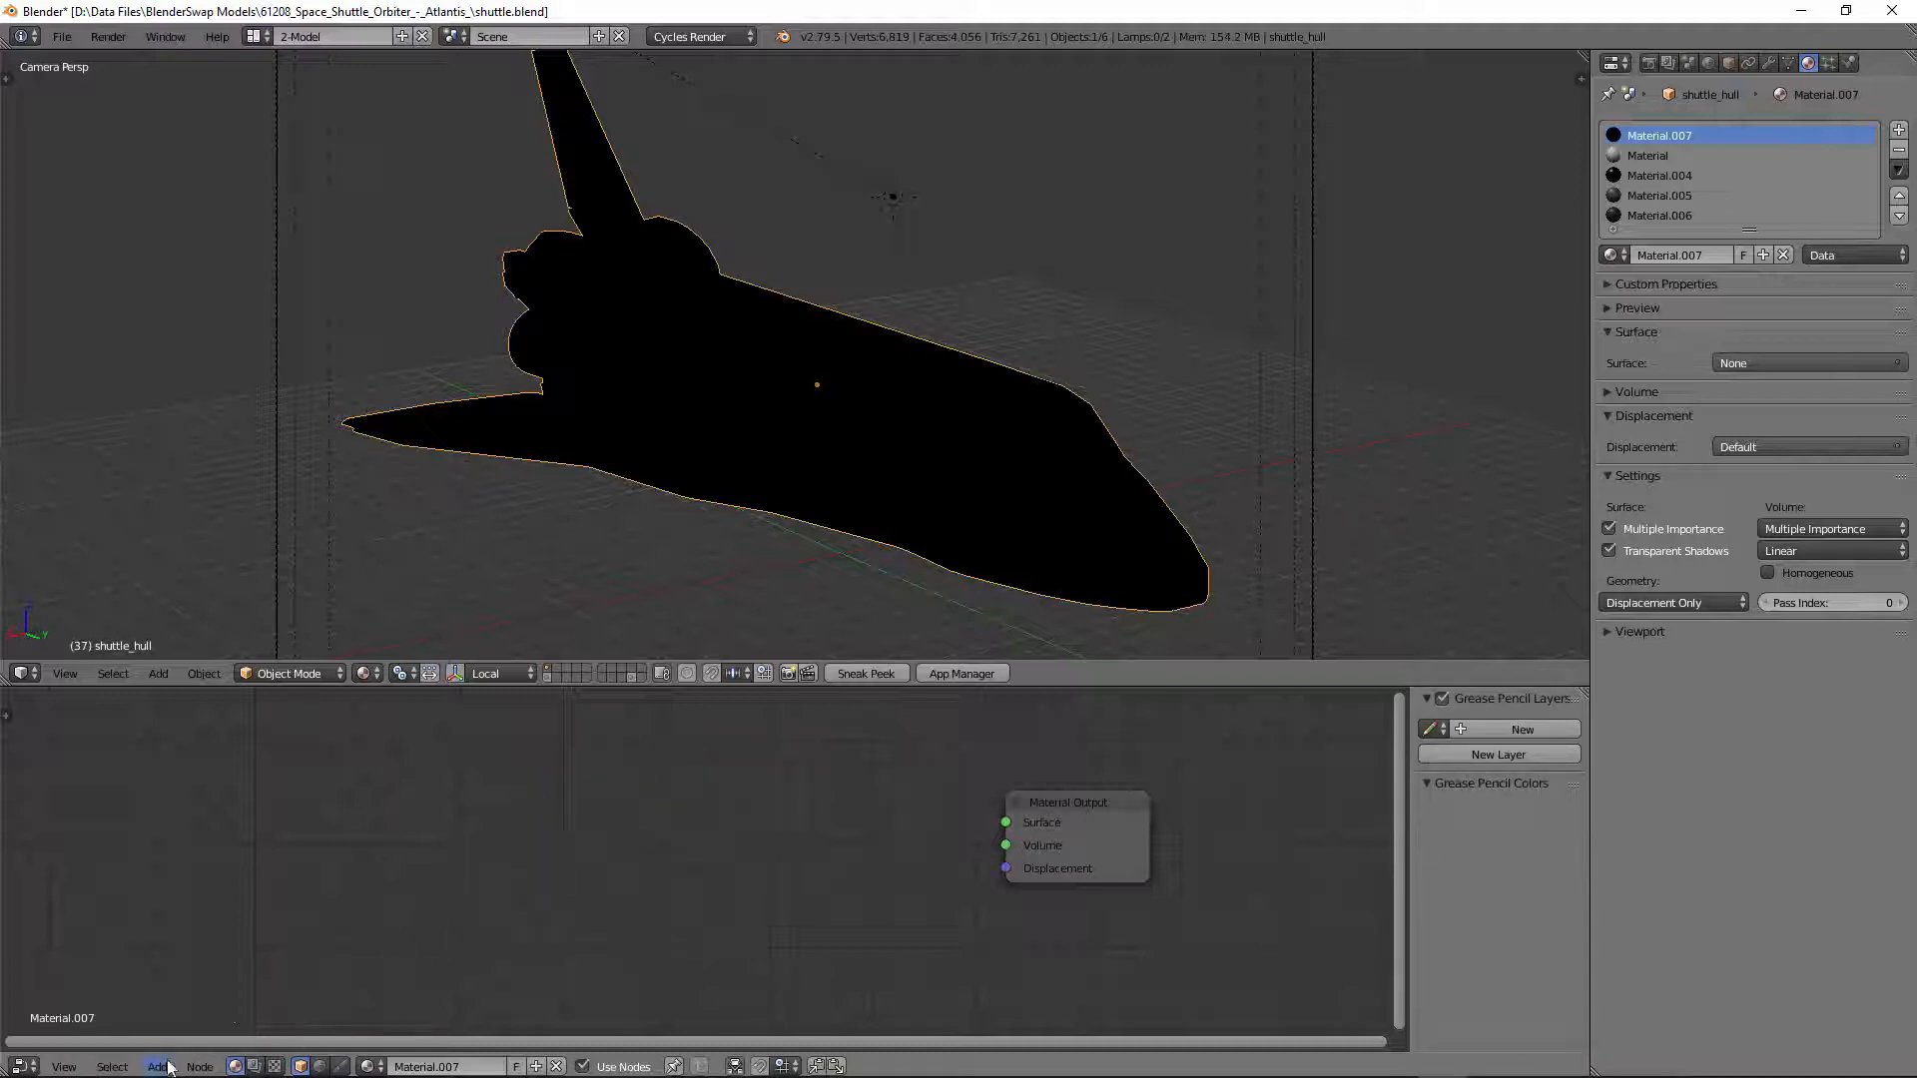
Step: Add an Image Texture node using devship_AO.tga and connect its Color output to the Material Output's Surface input
click(157, 1066)
mouse_move(225, 984)
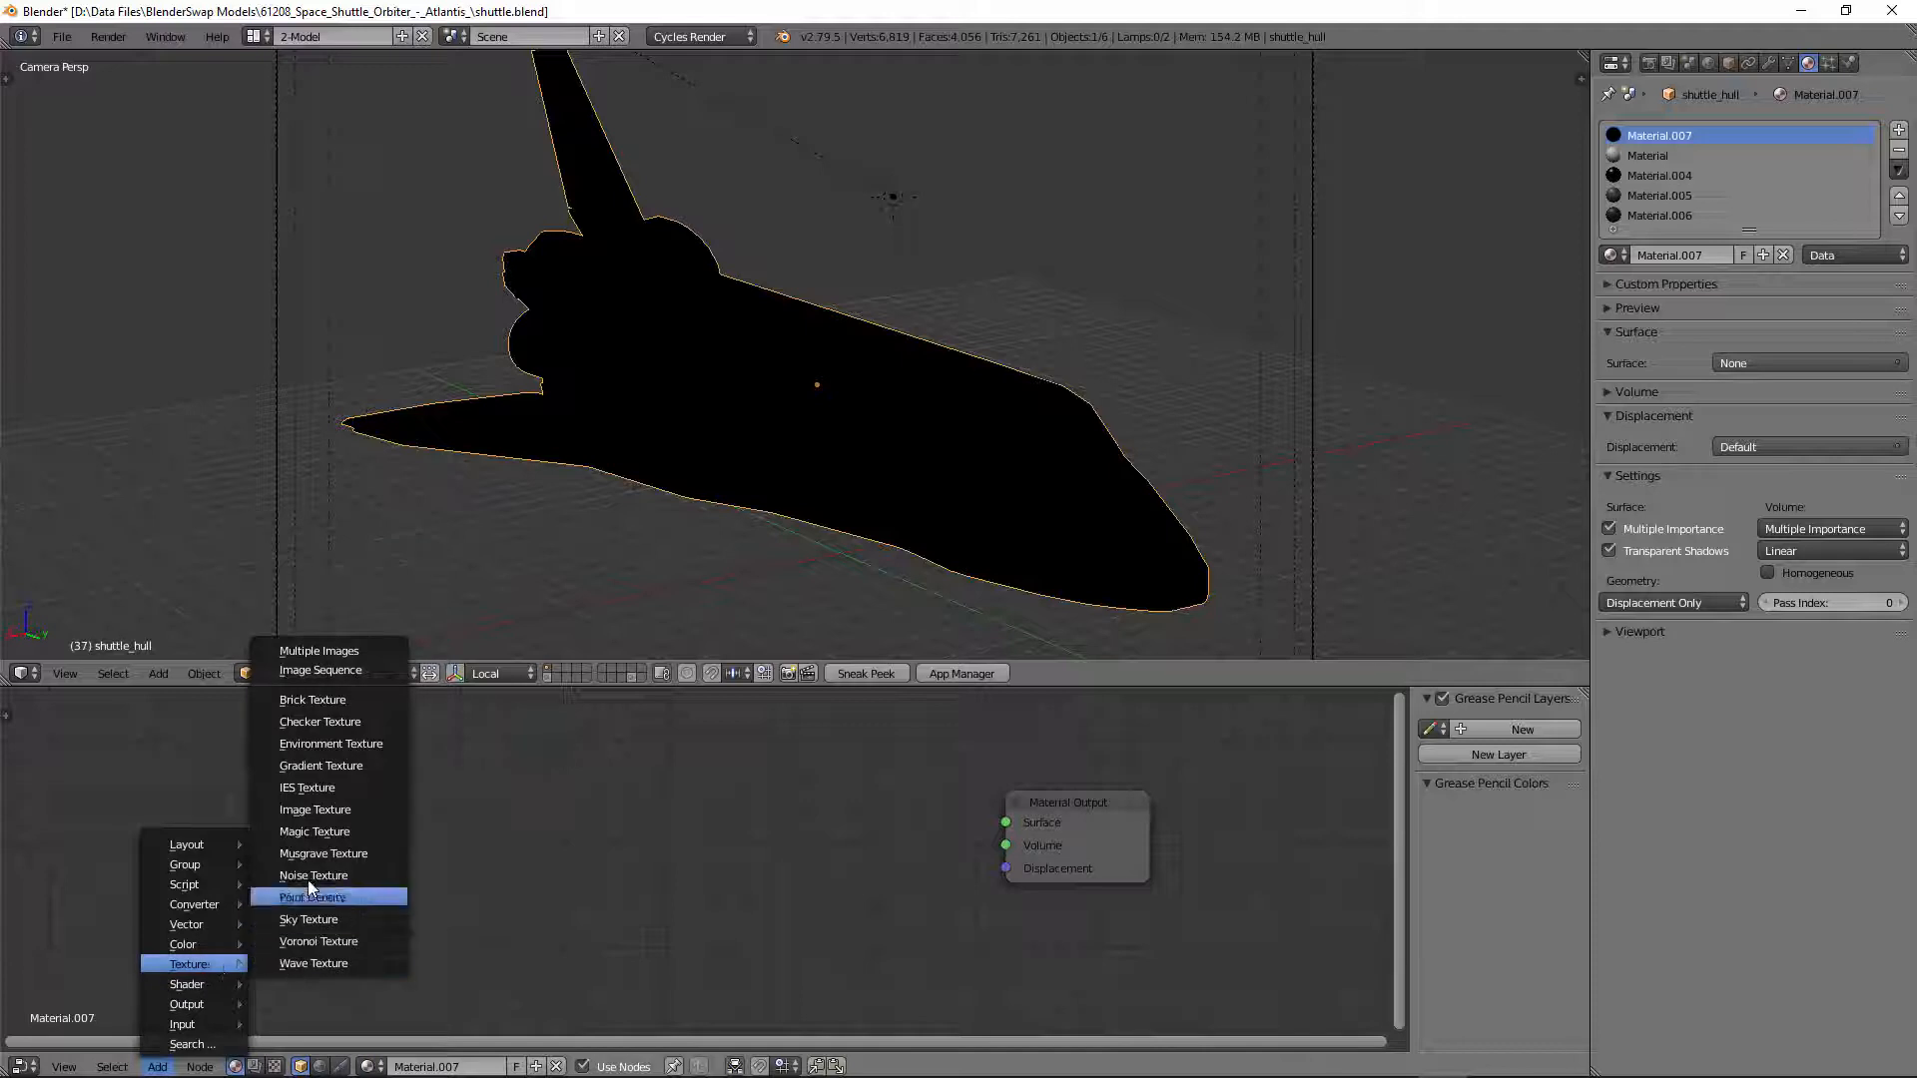
click(326, 809)
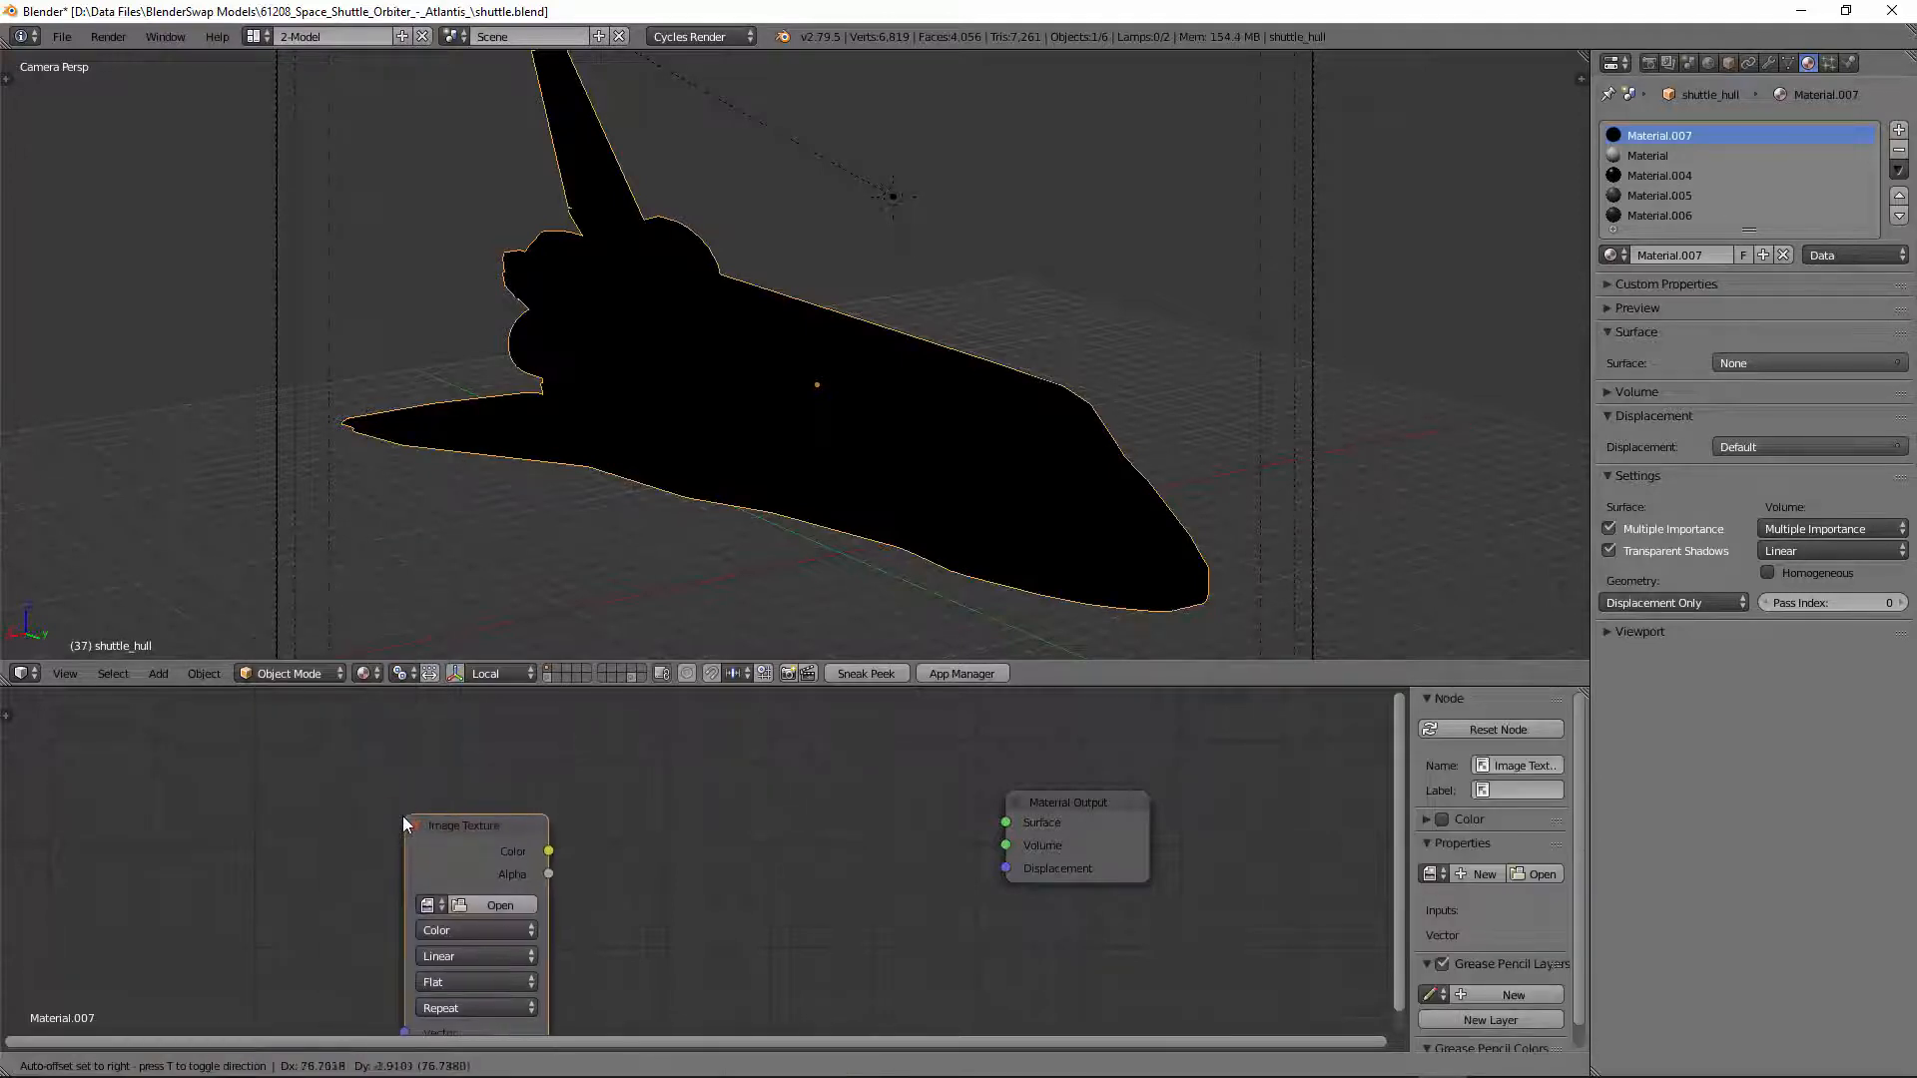
click(362, 744)
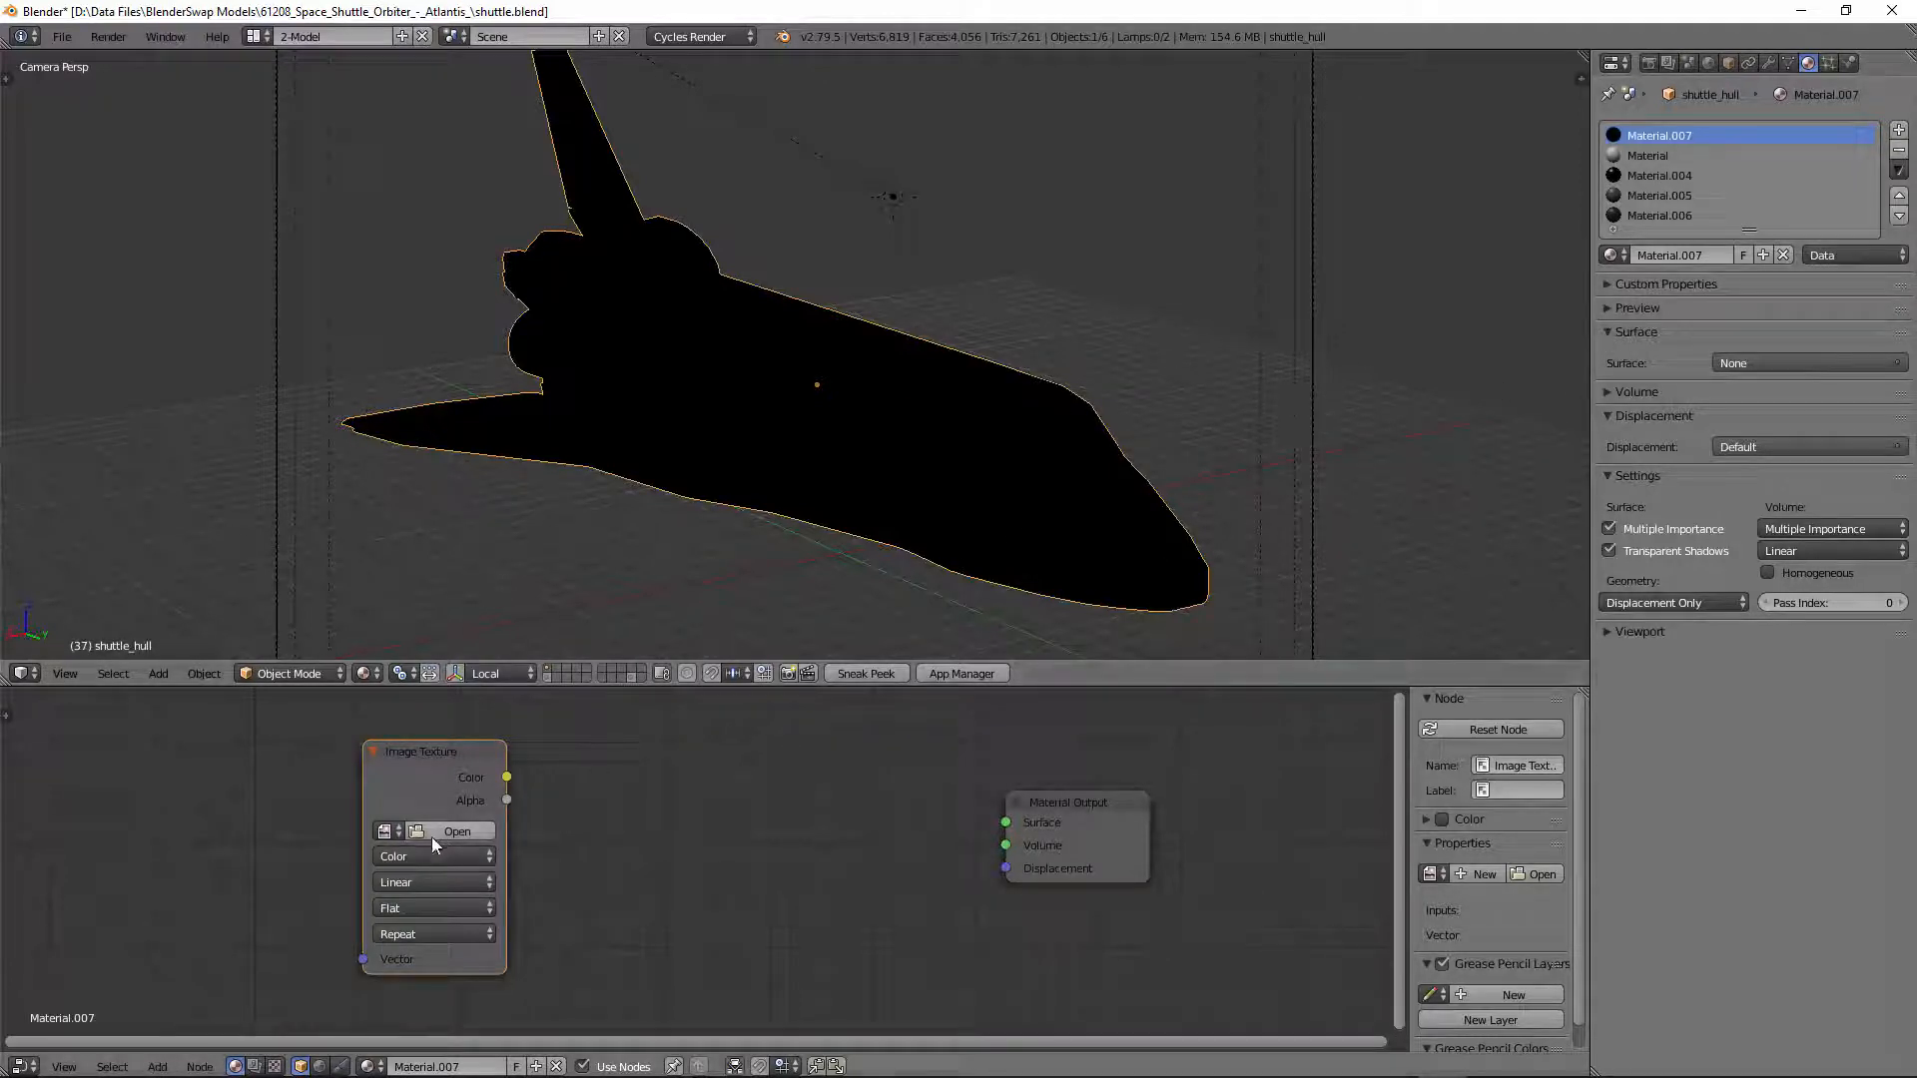
click(392, 831)
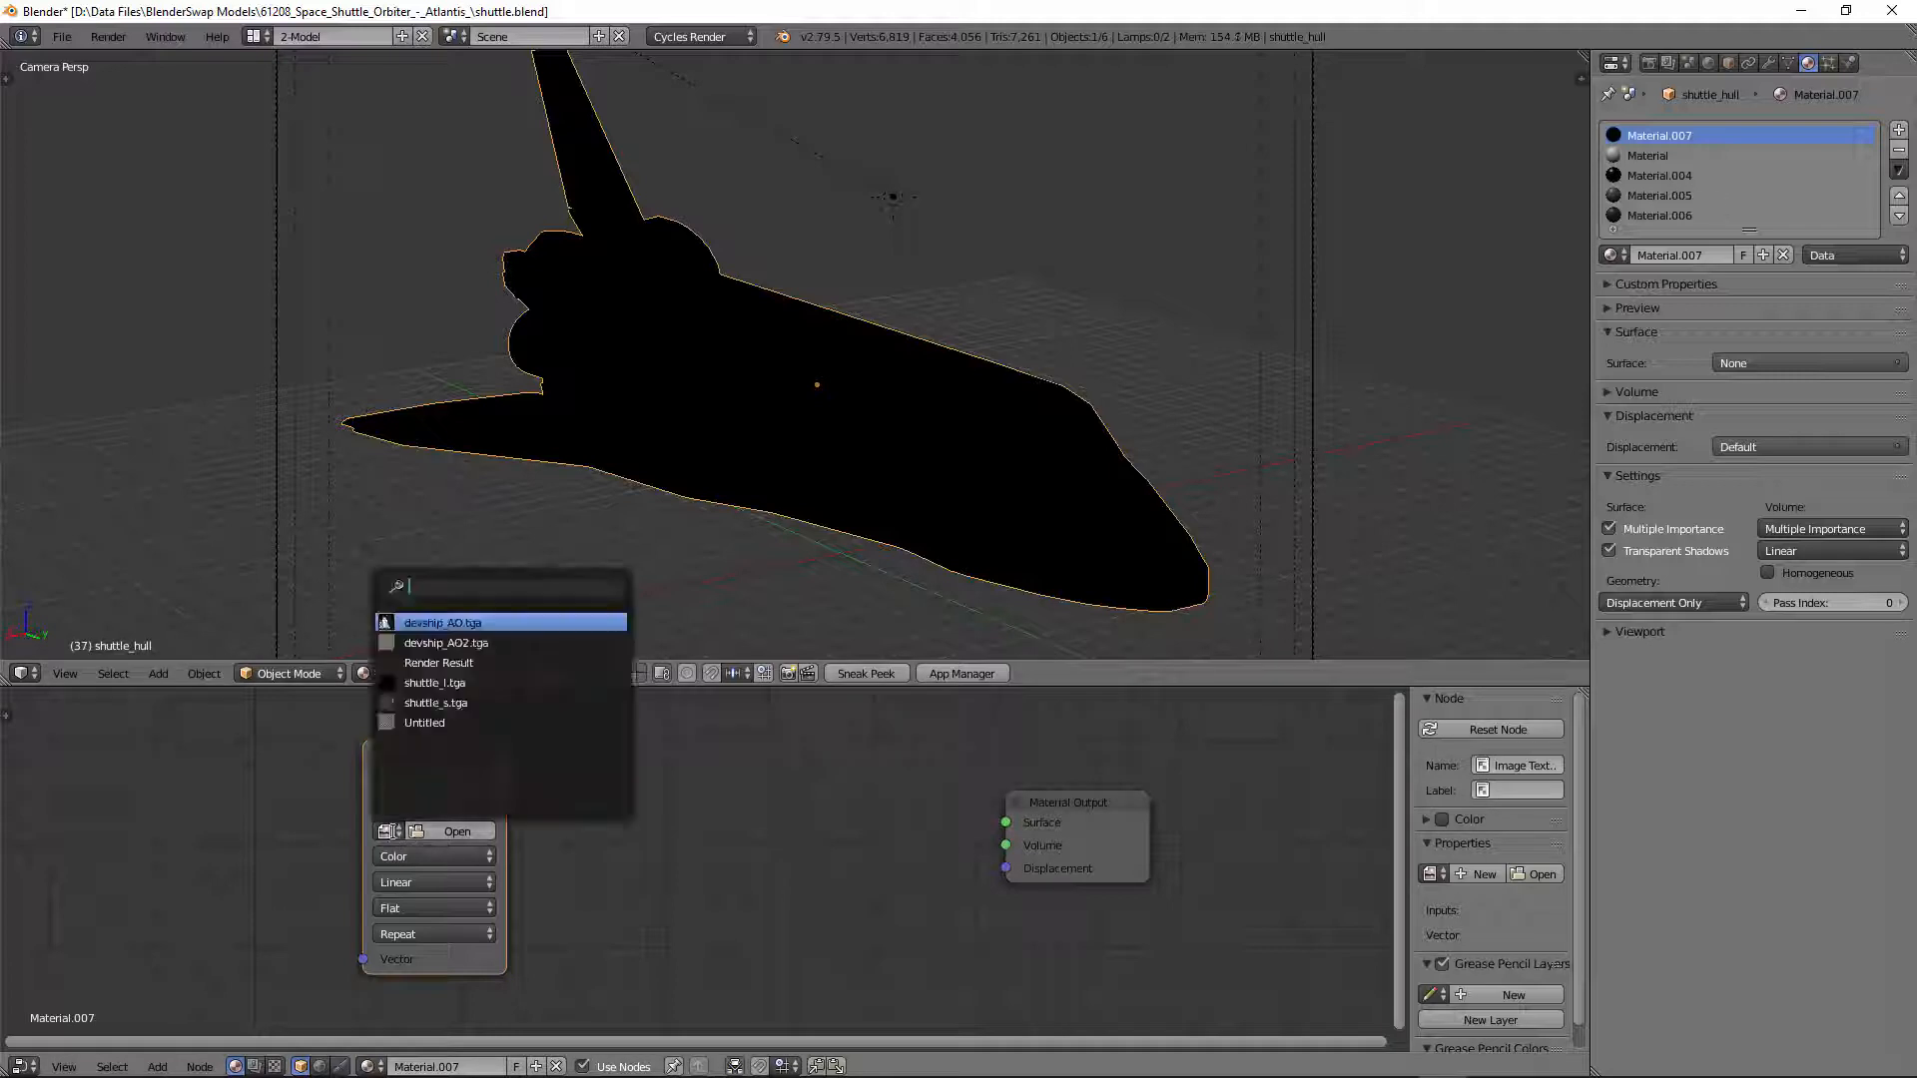
click(457, 623)
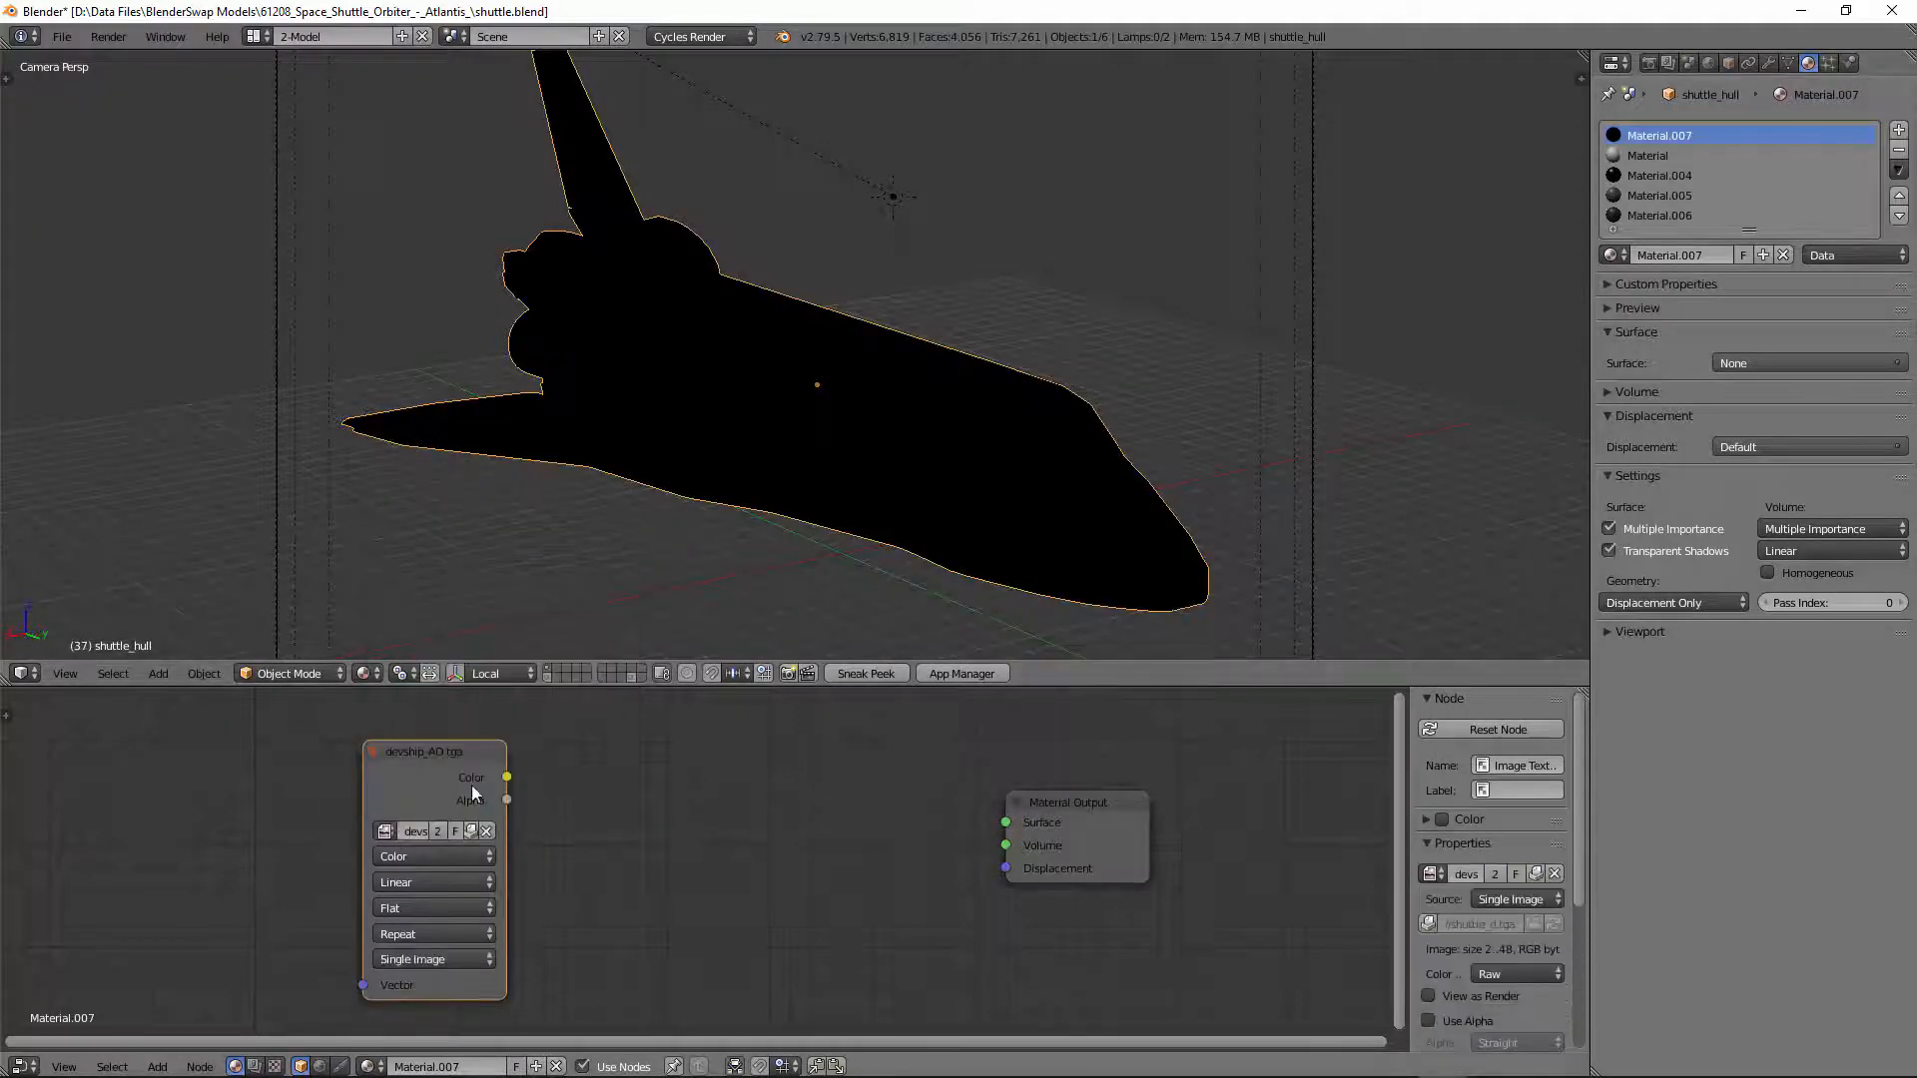
drag(509, 778, 1011, 823)
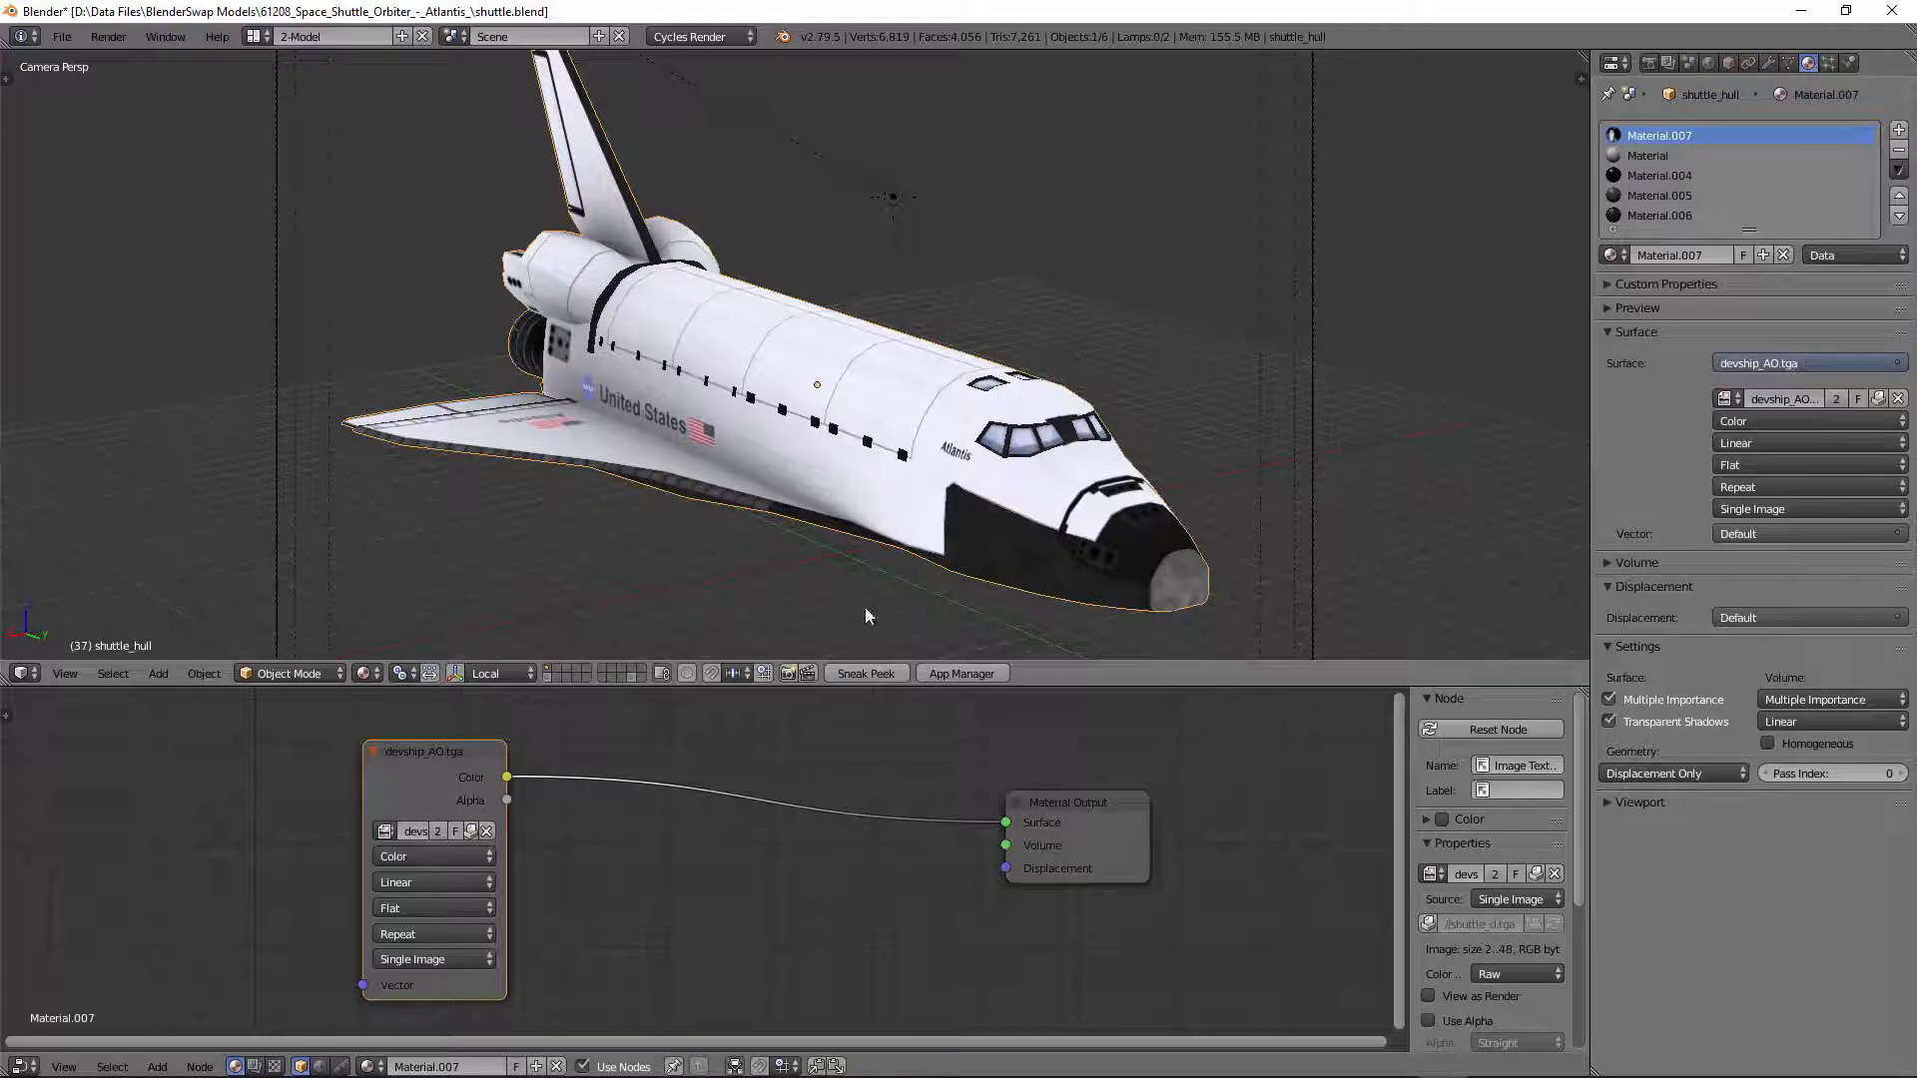
Step: Insert a Mix Shader node into the link between the devship_AO.tga texture node and the Material Output
drag(450, 741, 403, 723)
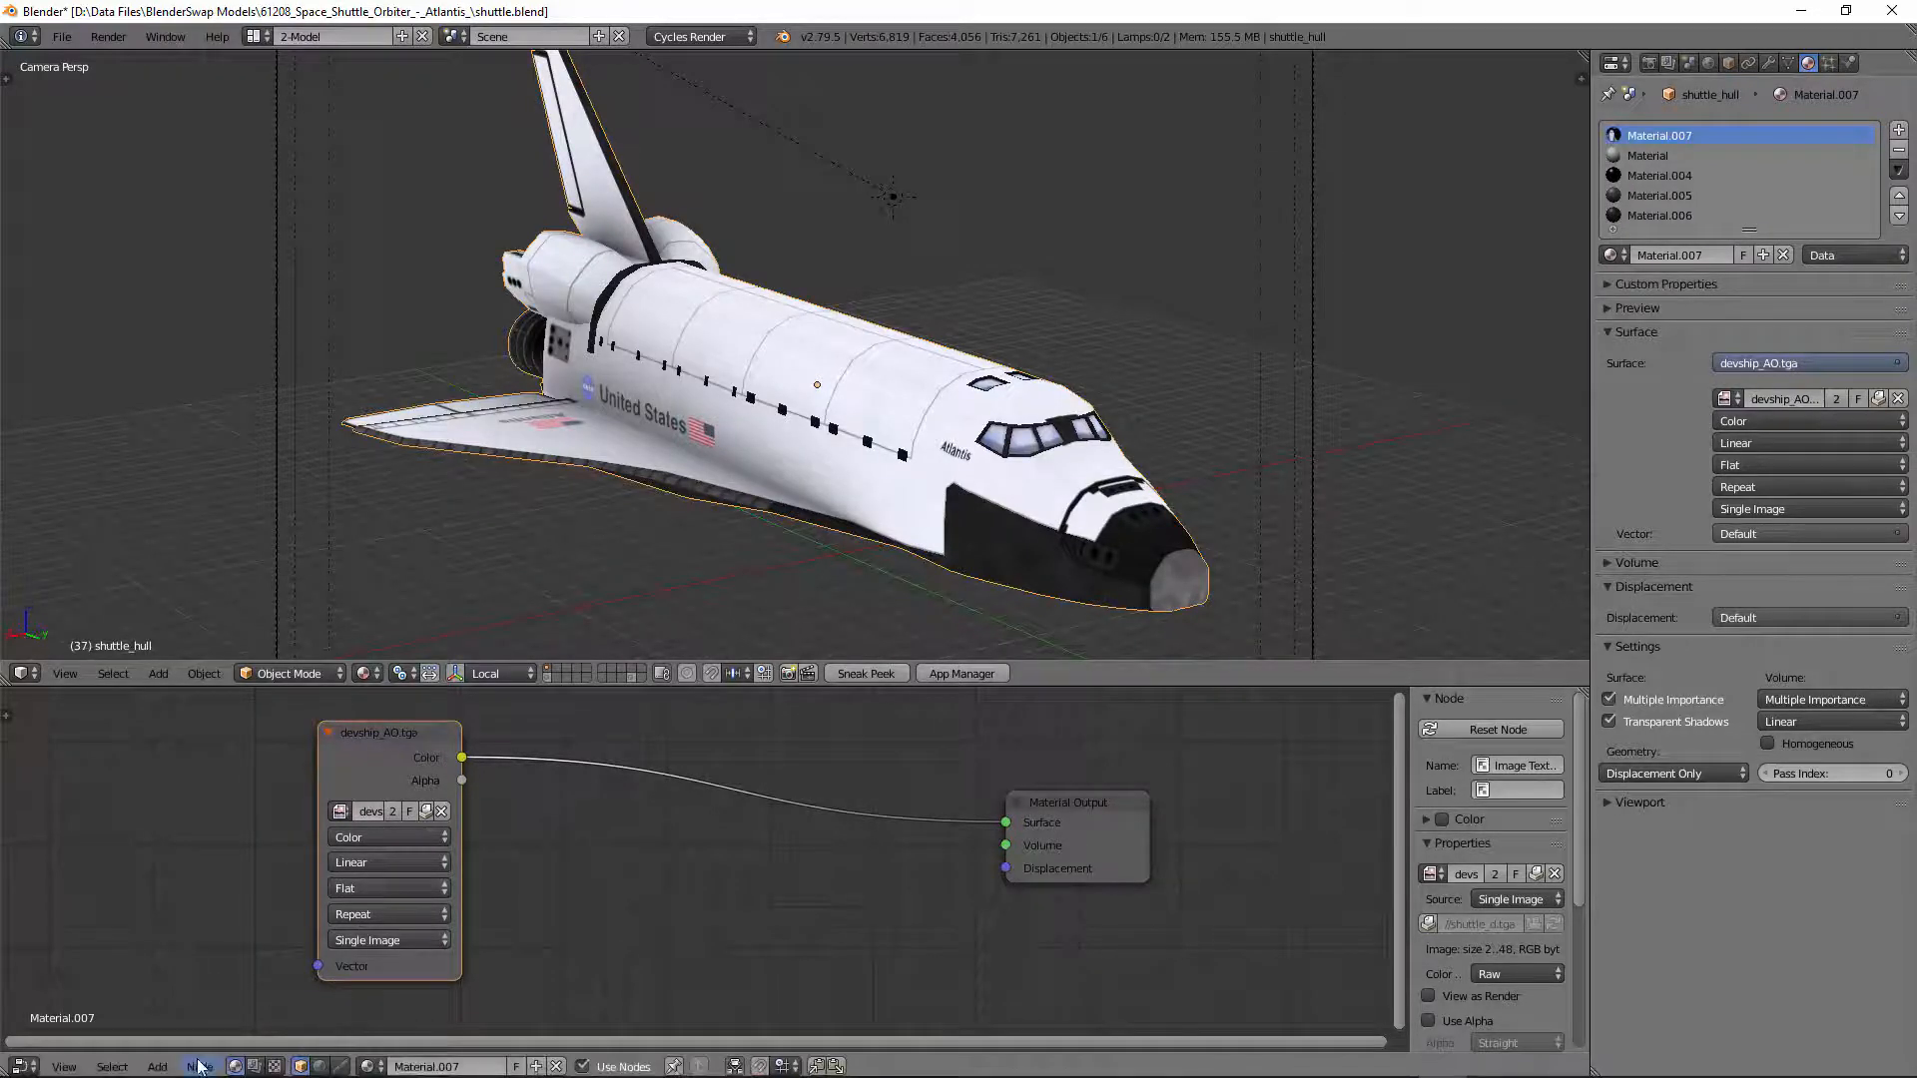
click(160, 1066)
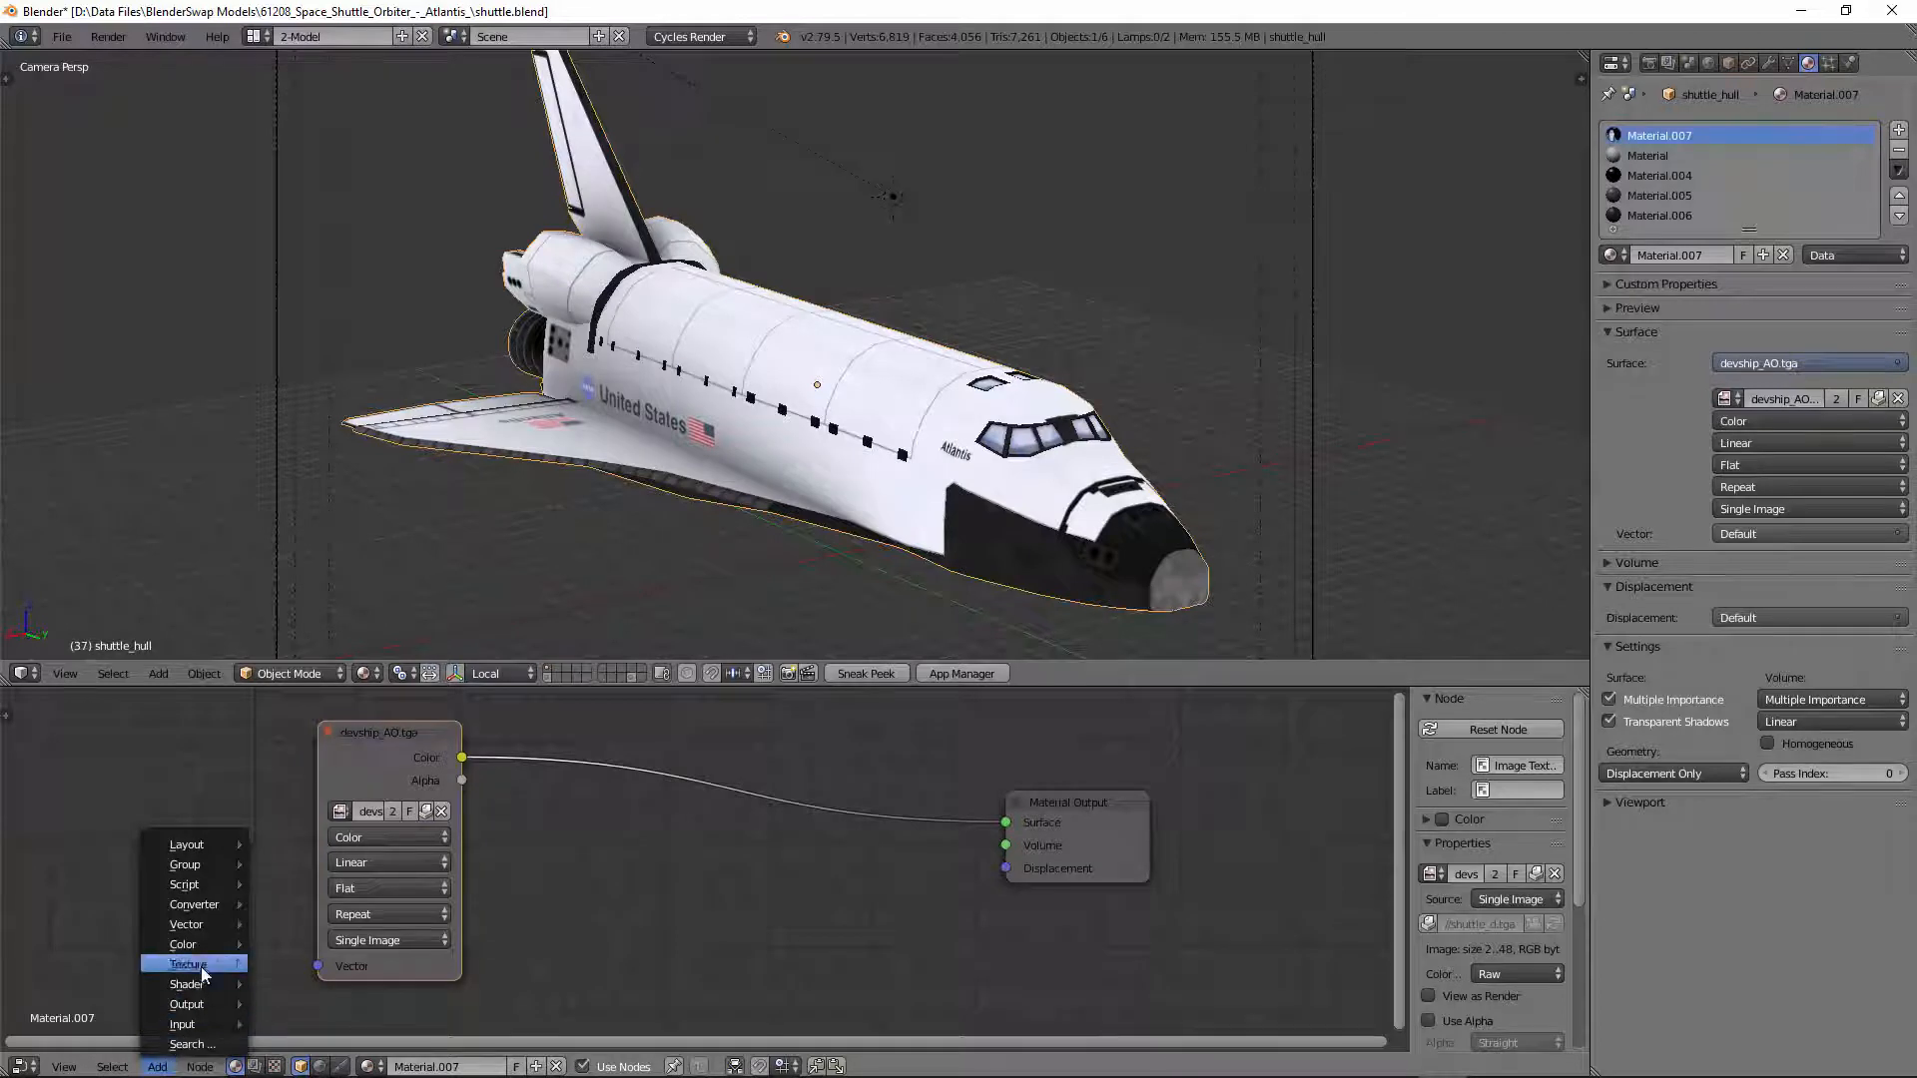
mouse_move(211, 981)
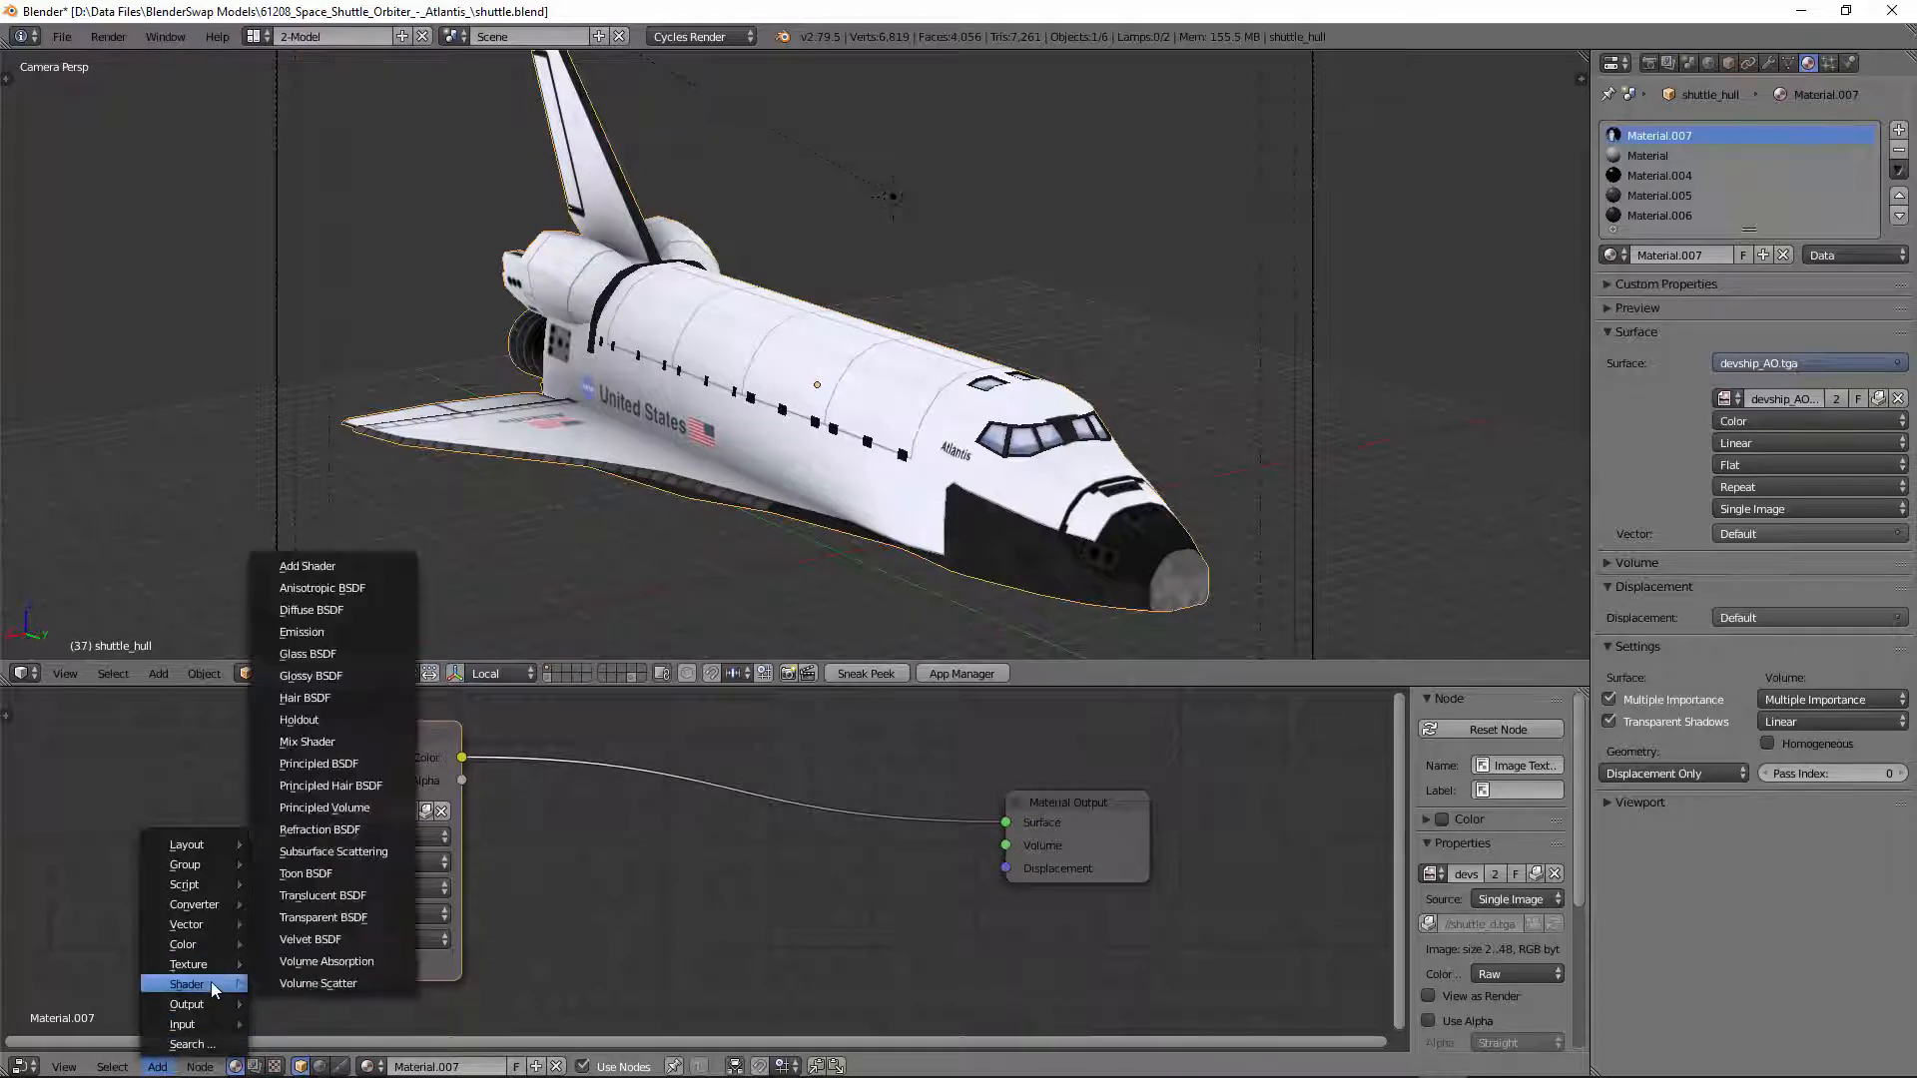
click(329, 739)
click(776, 752)
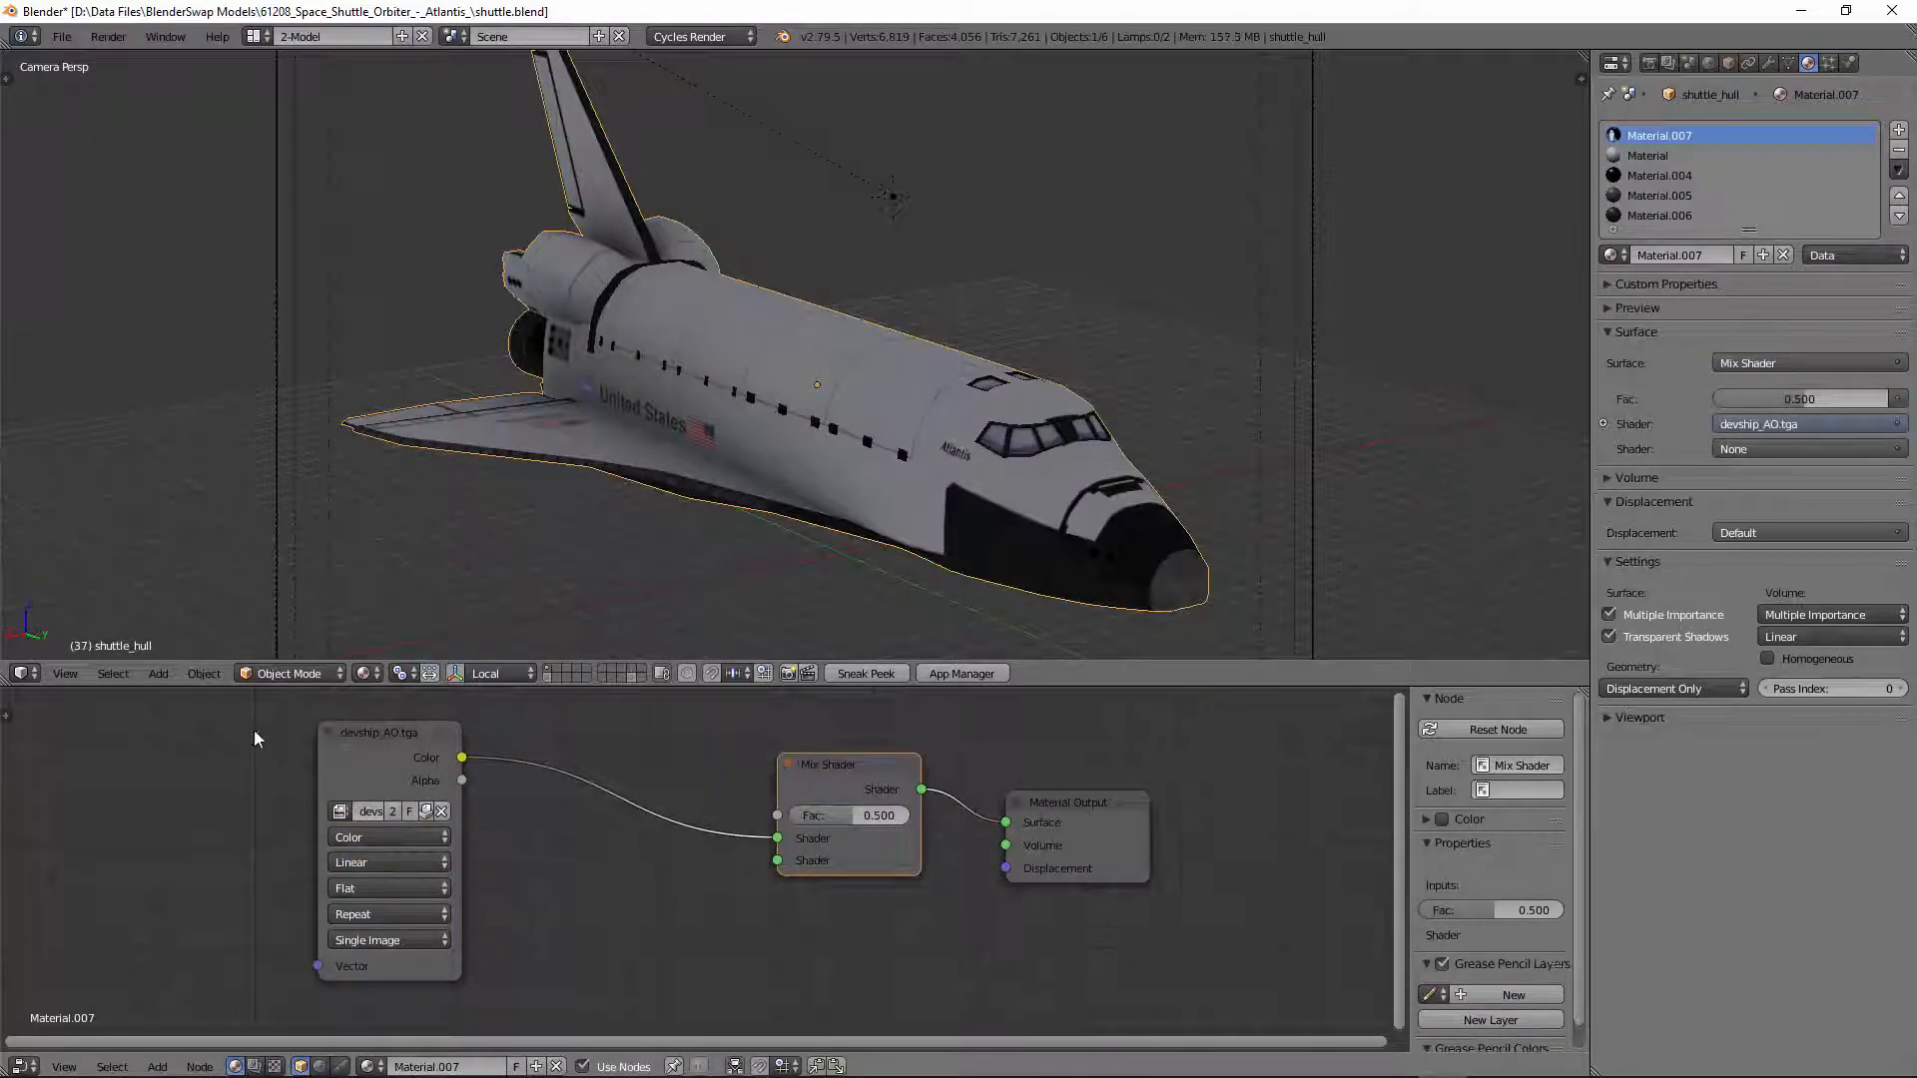
Step: Shift the texture node aside and add a Principled BSDF node below the link to the Mix Shader
drag(361, 728, 337, 713)
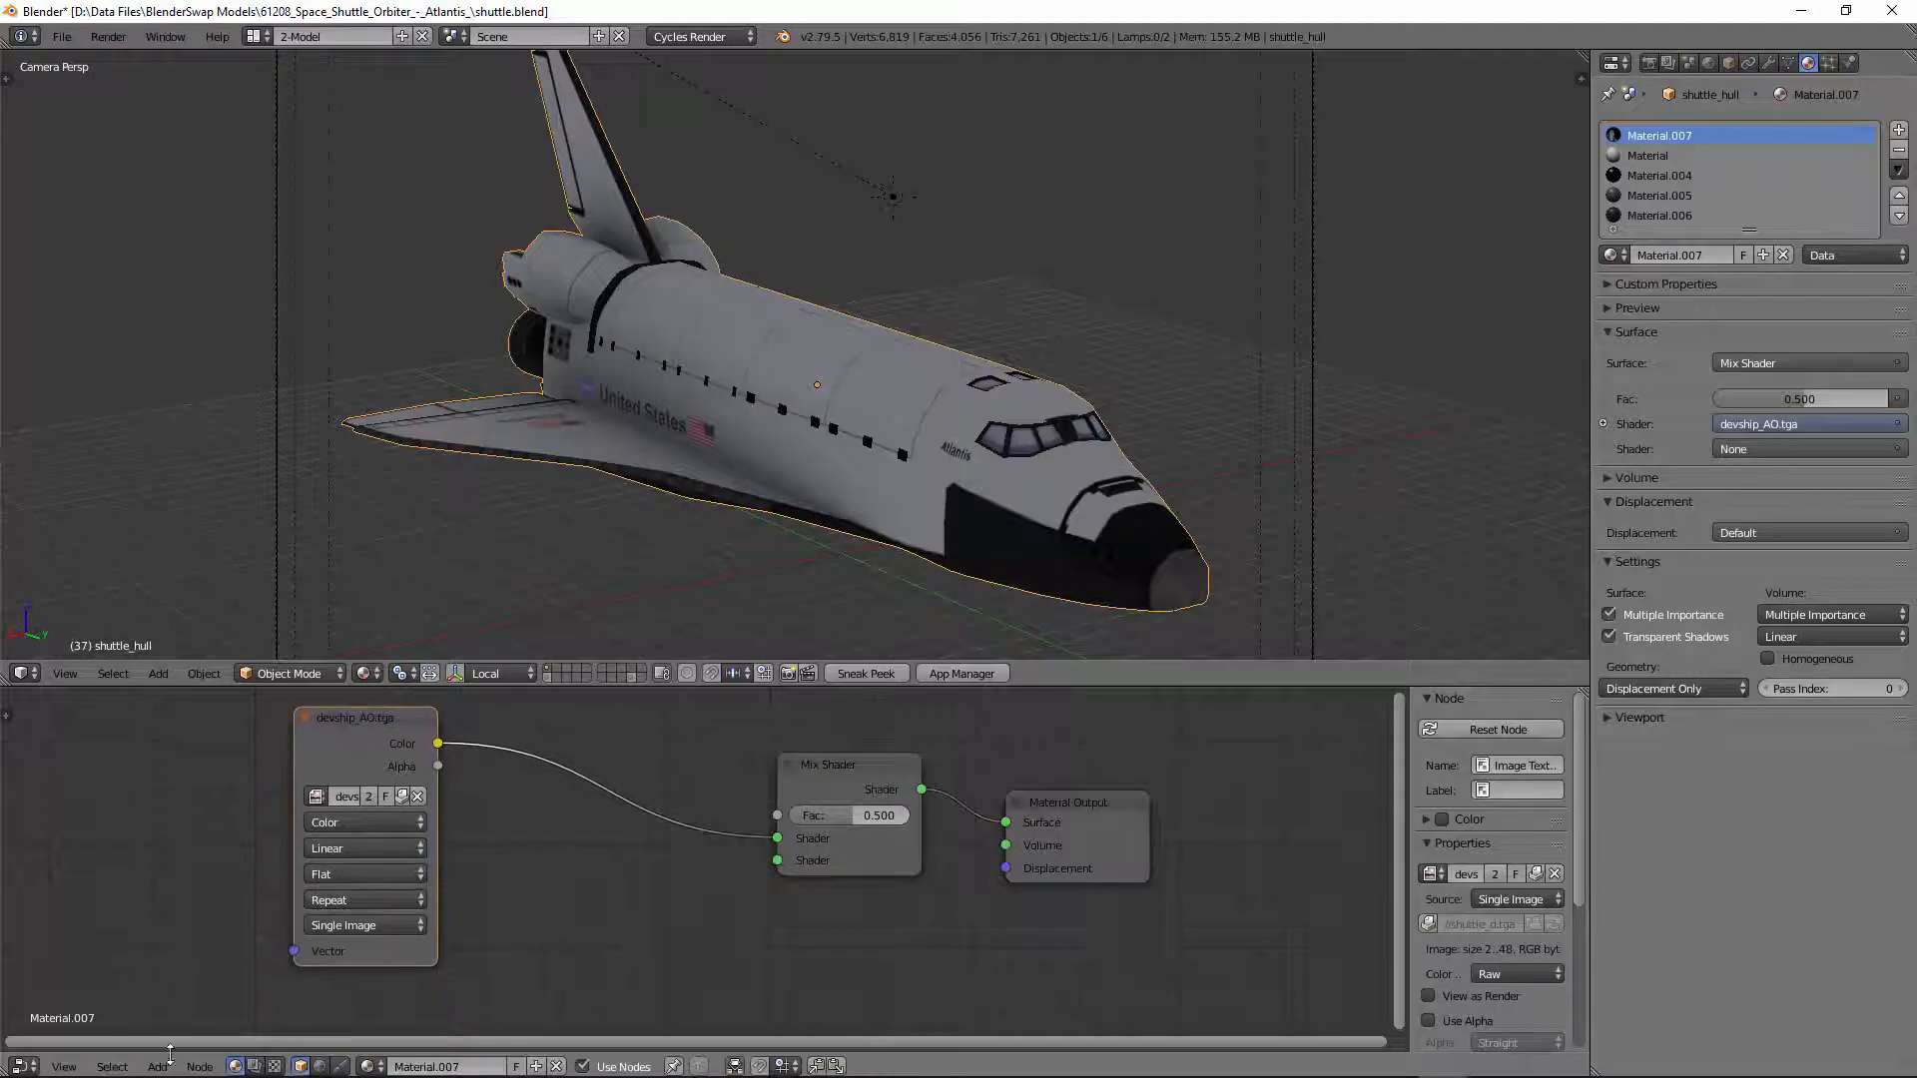
click(159, 1066)
mouse_move(194, 986)
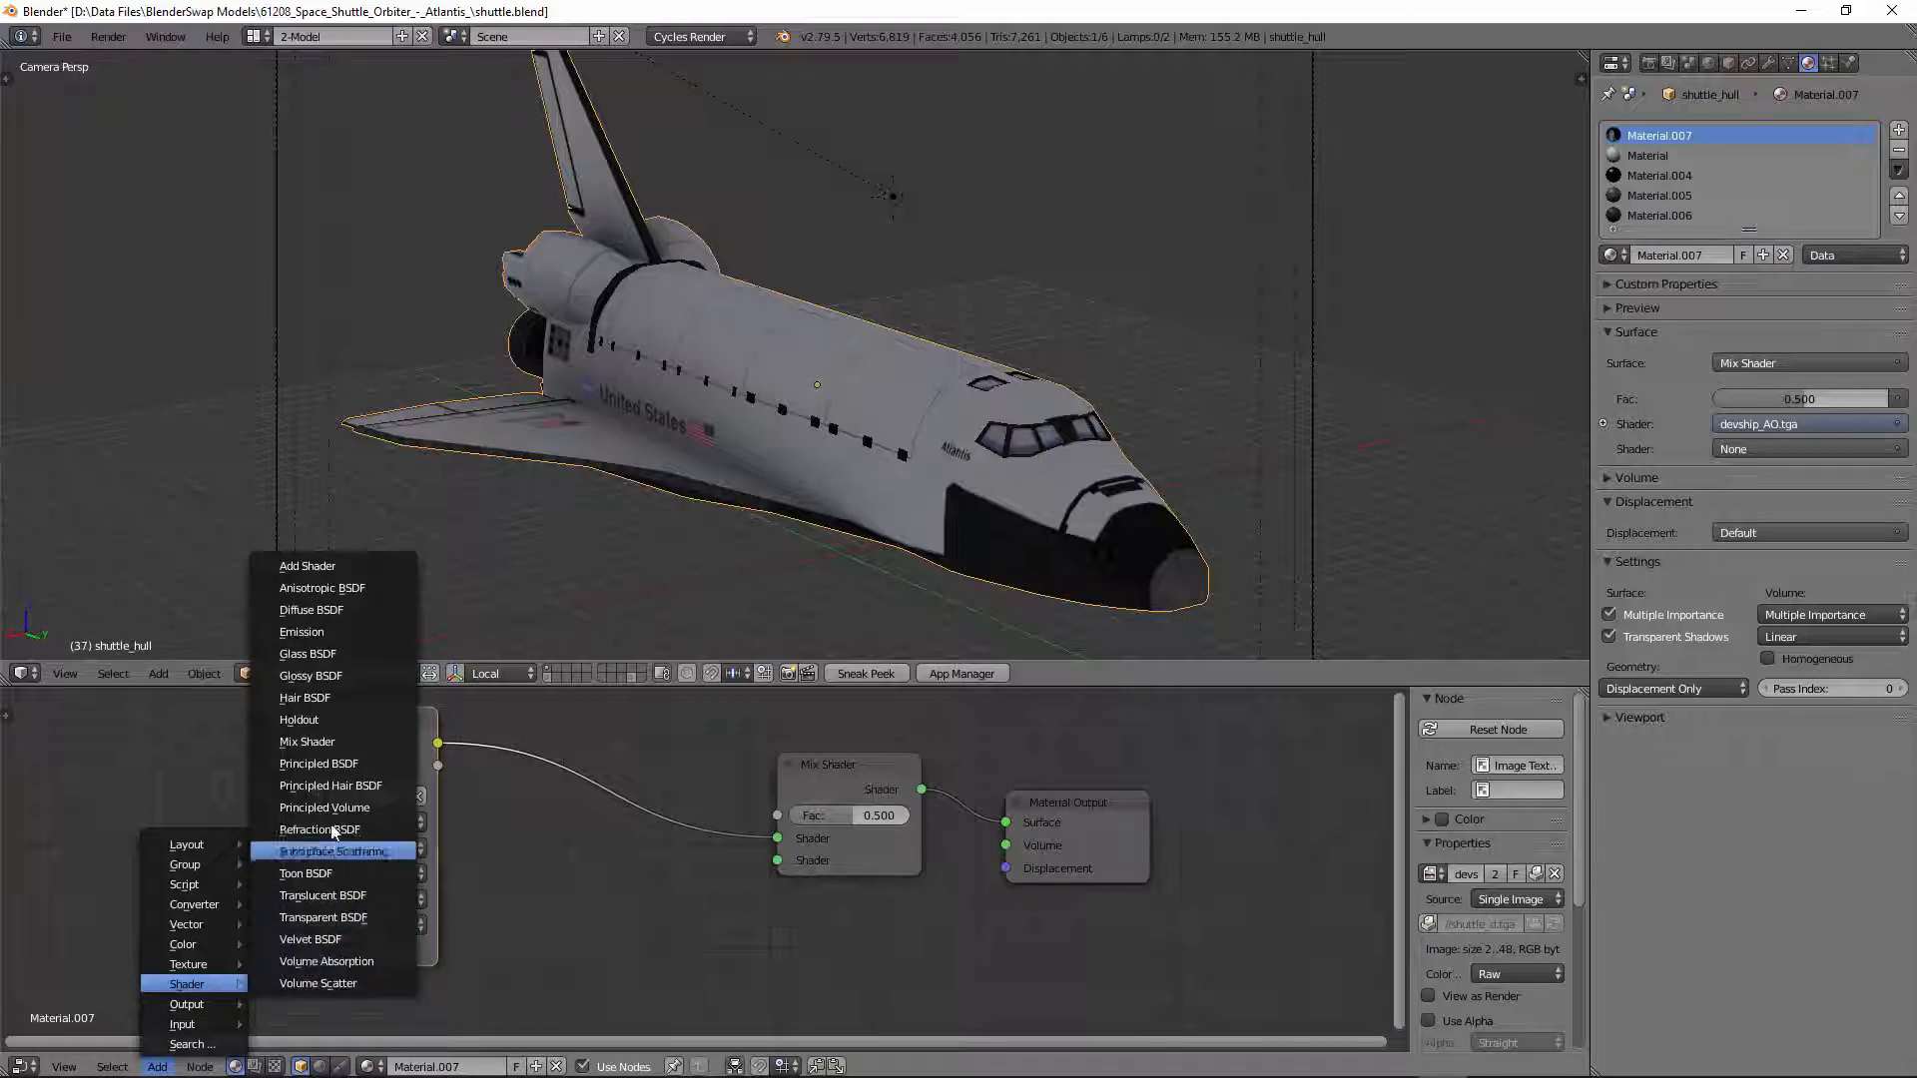
click(340, 764)
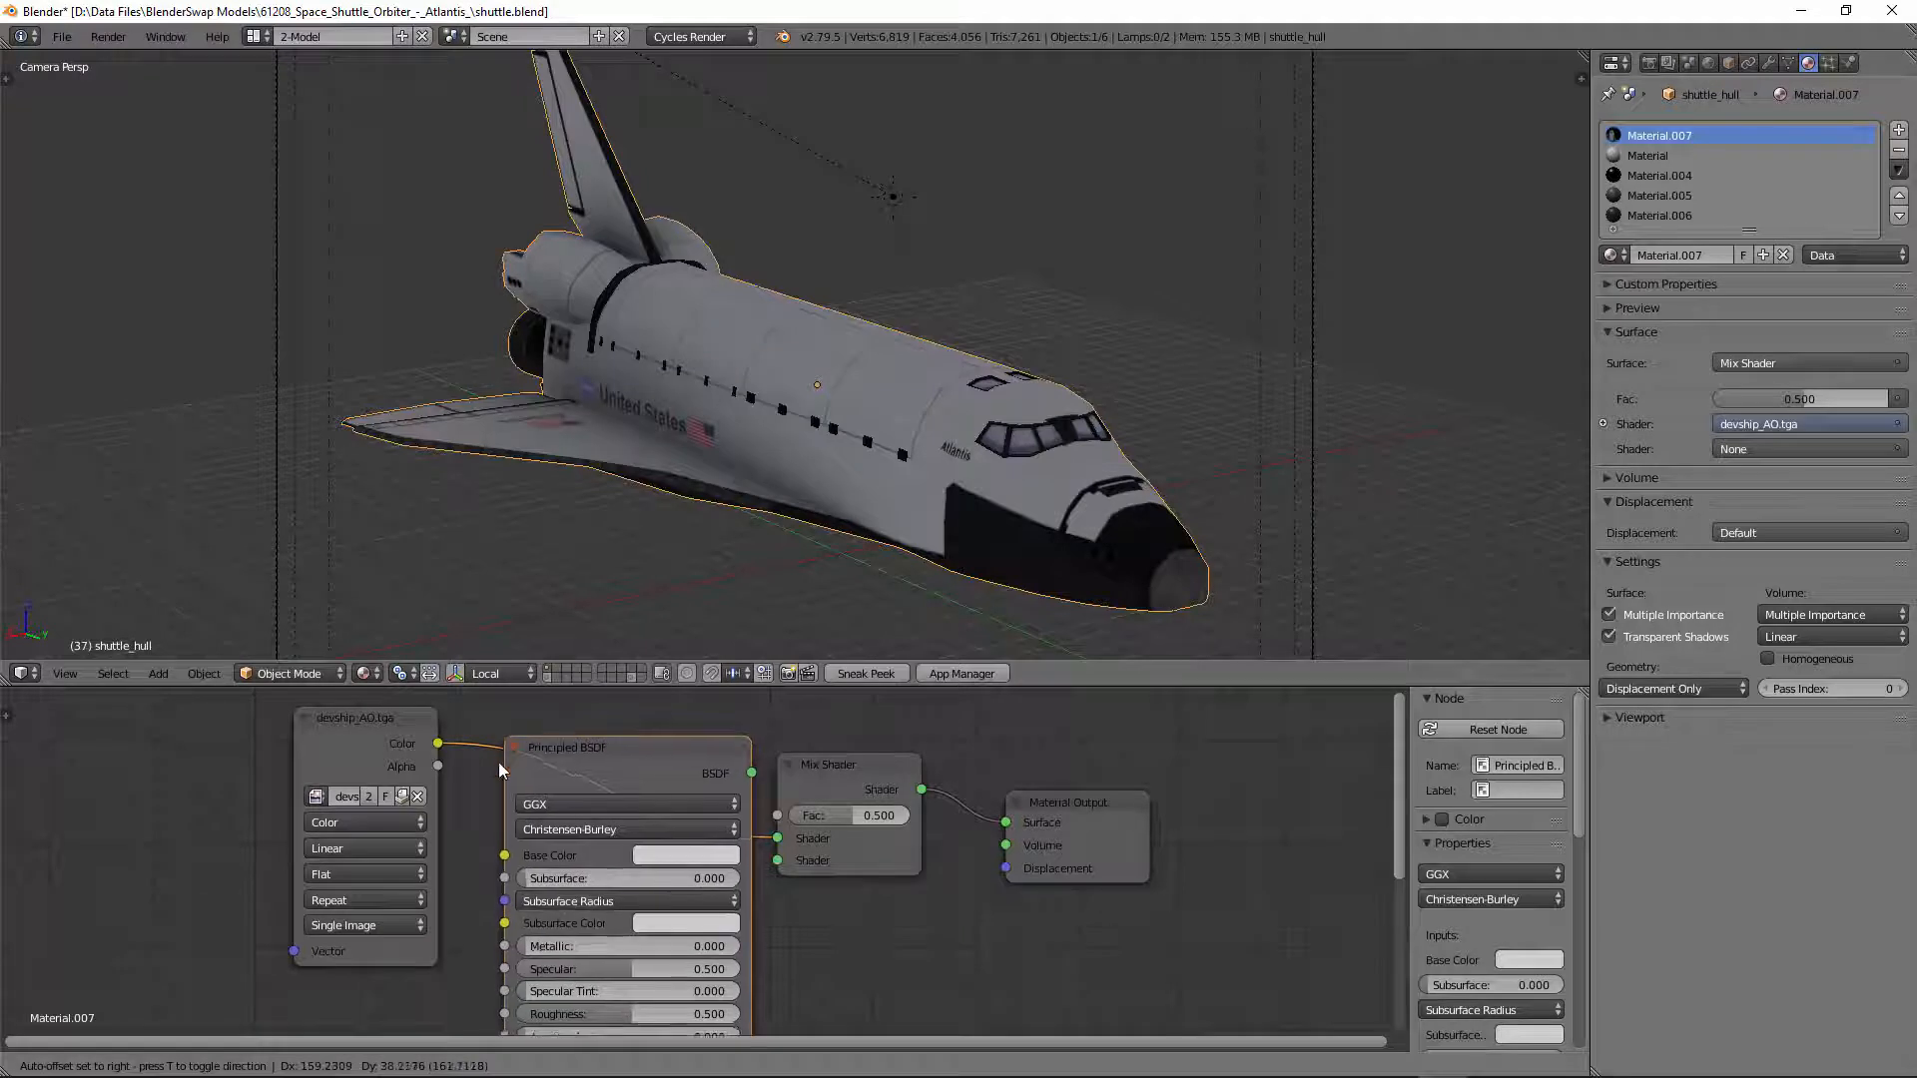
click(482, 870)
Step: Space out the Mix Shader and Material Output nodes and connect the Principled BSDF to the Mix Shader's second Shader input
drag(872, 765, 894, 757)
drag(1074, 798, 1247, 795)
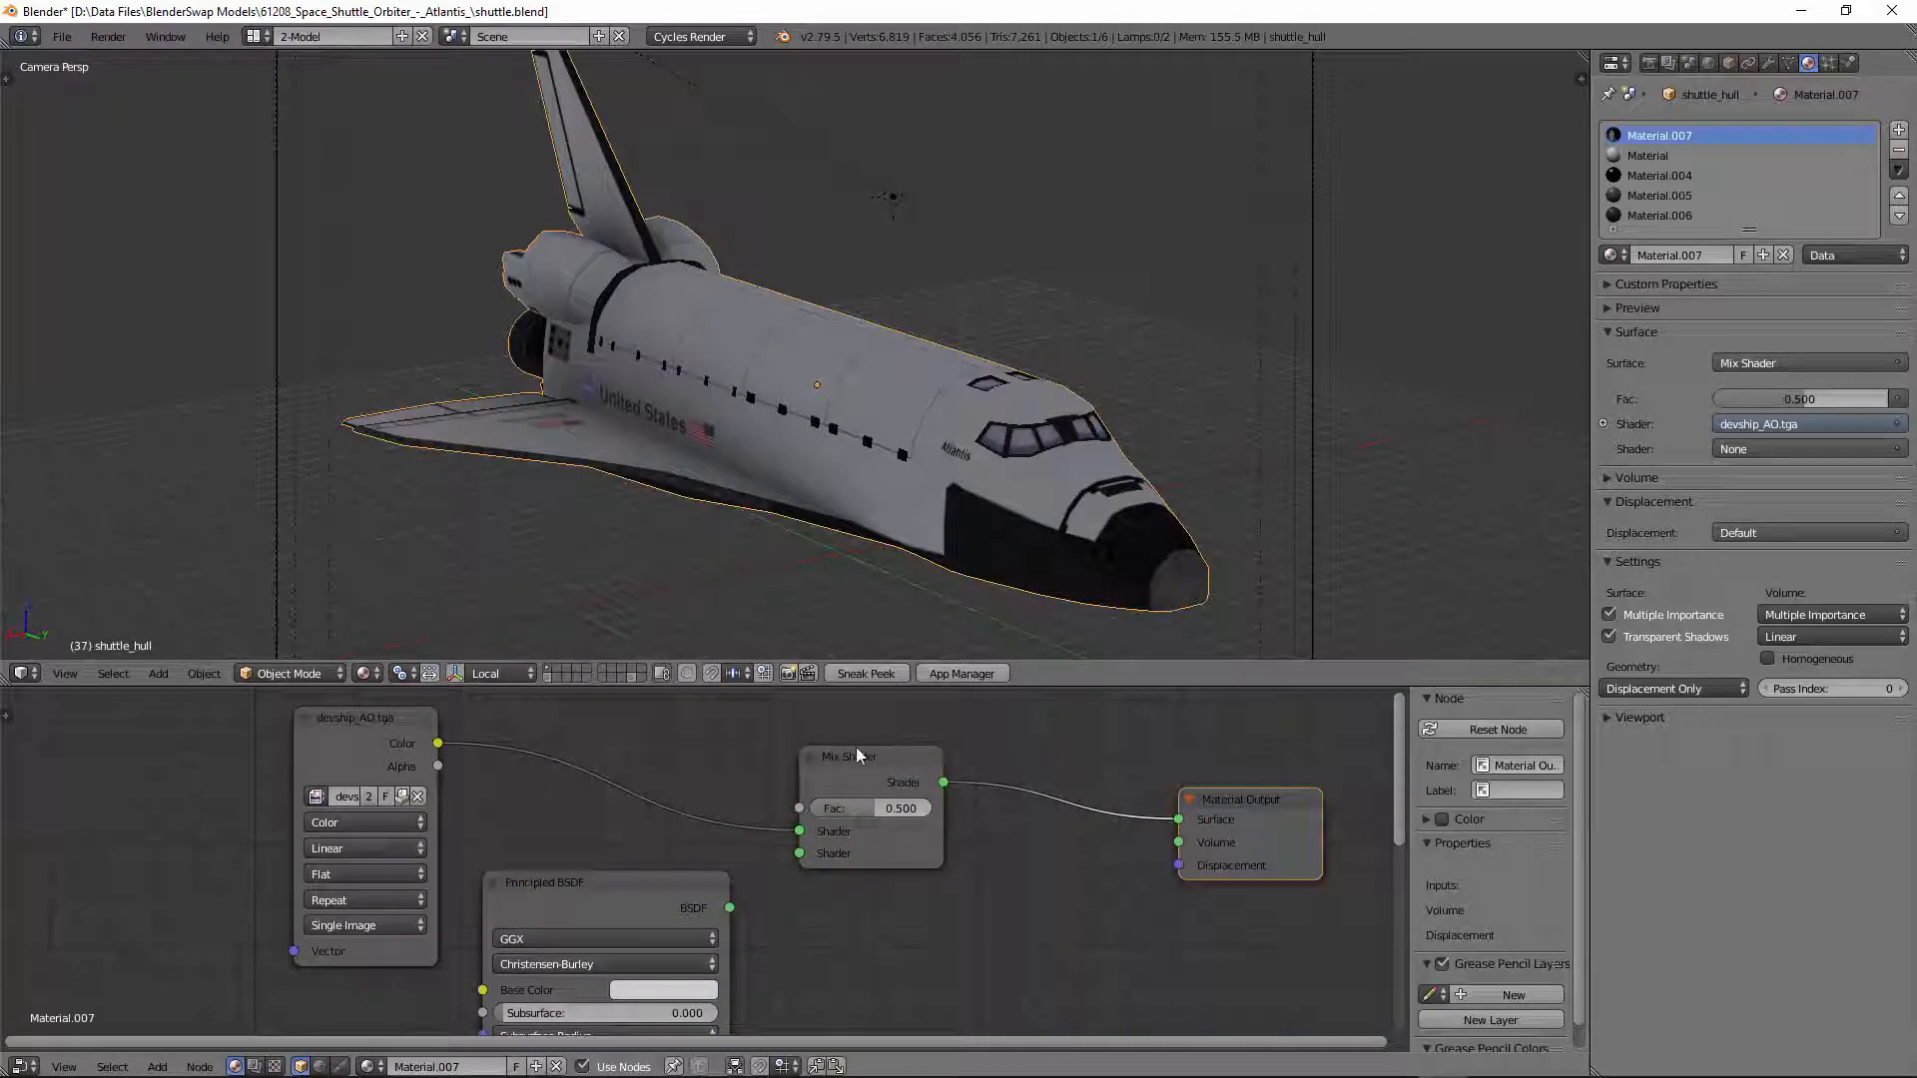
drag(854, 751, 934, 727)
drag(730, 908, 879, 829)
Step: Set the Principled BSDF's Metallic to 1.000 and the Mix Shader's Fac to 0.327, and reposition the texture and Principled BSDF nodes
scroll(909, 878, down, 2)
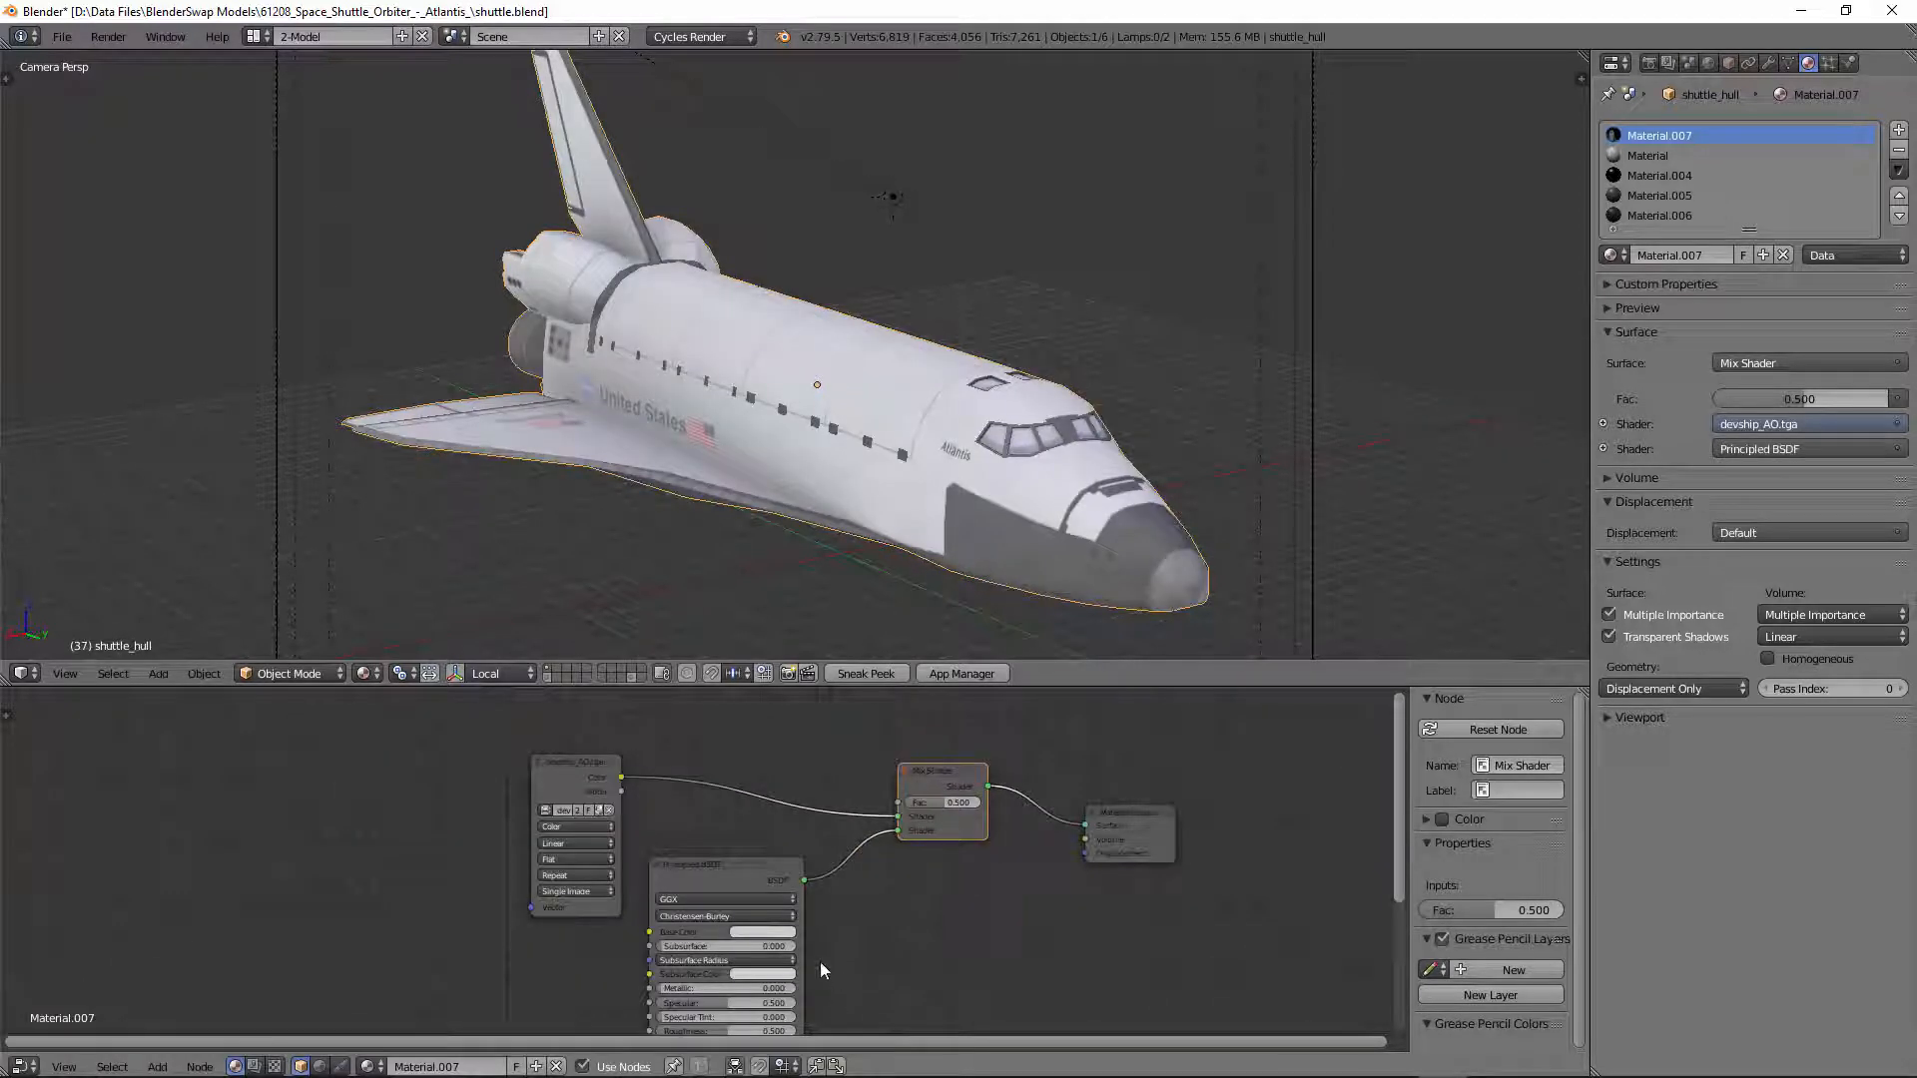
drag(687, 990, 789, 989)
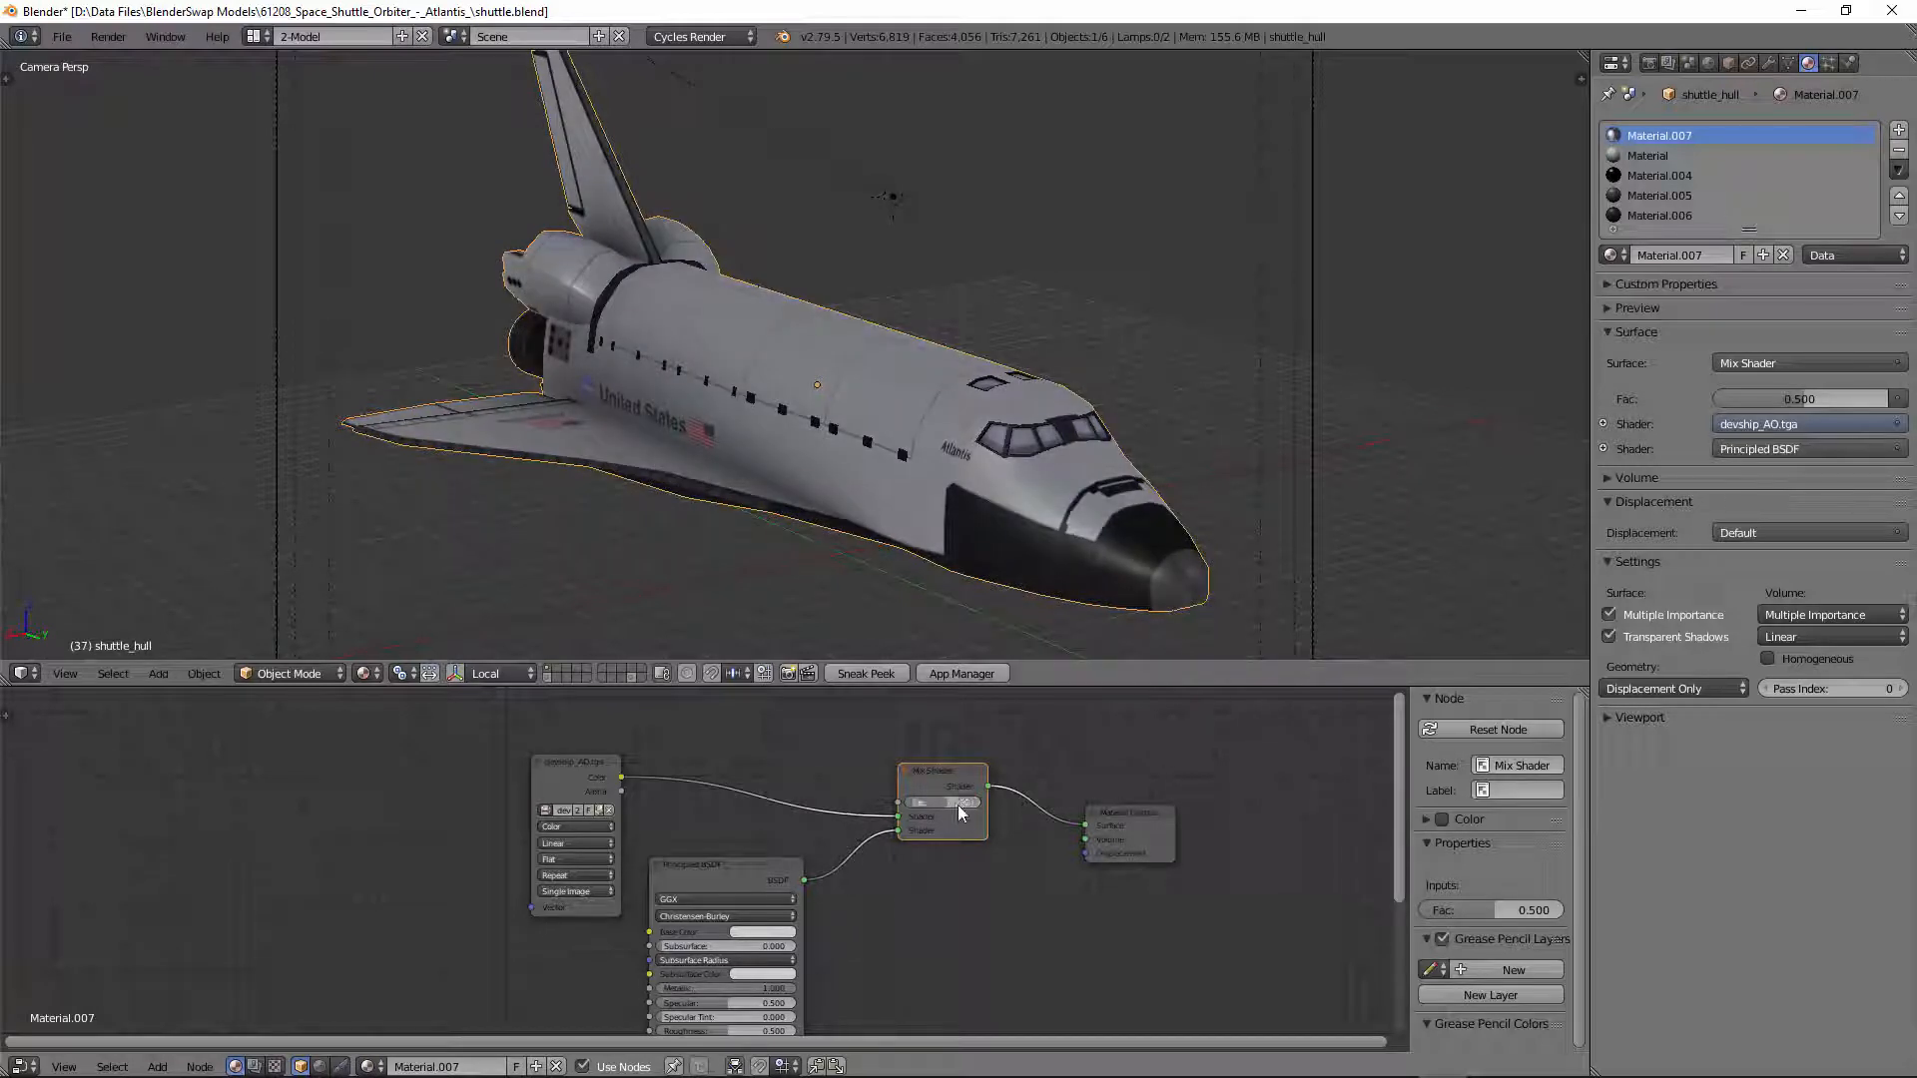
drag(962, 812, 948, 812)
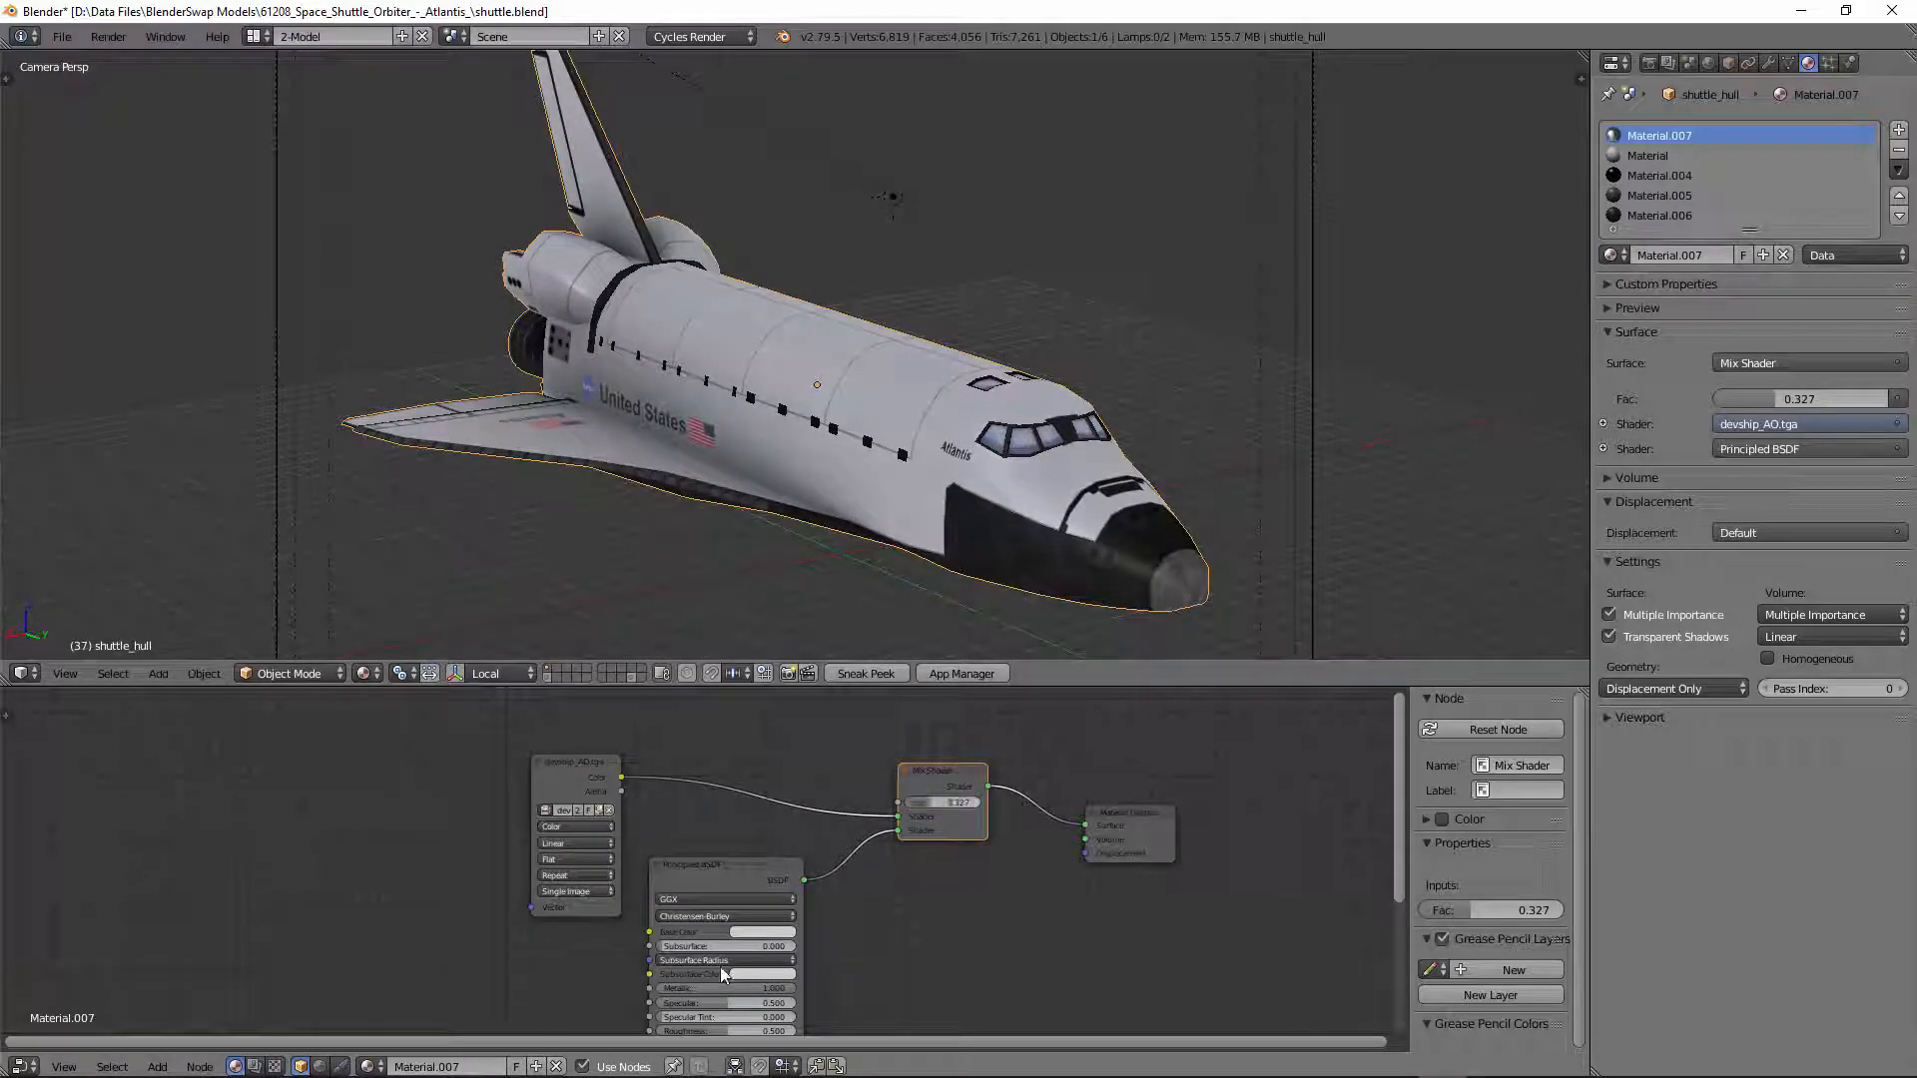
drag(559, 770, 440, 755)
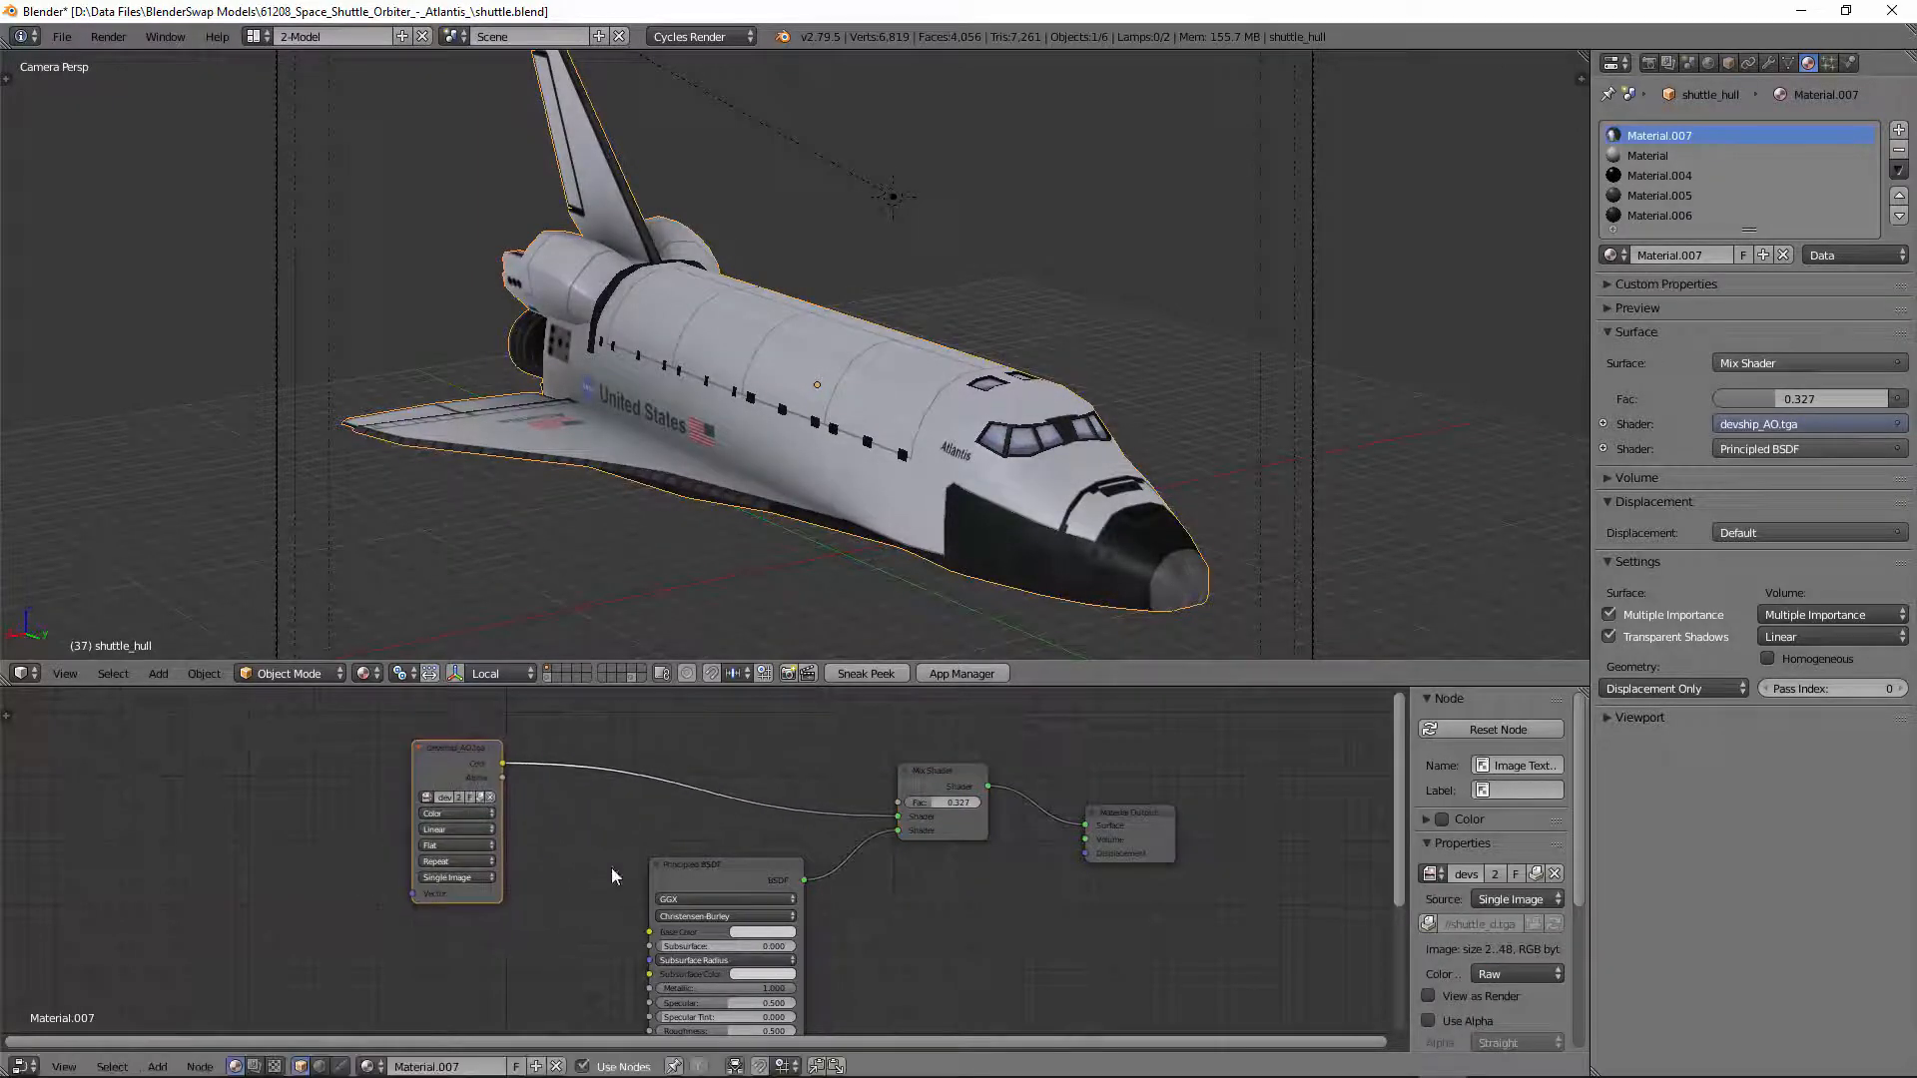
drag(735, 859, 683, 827)
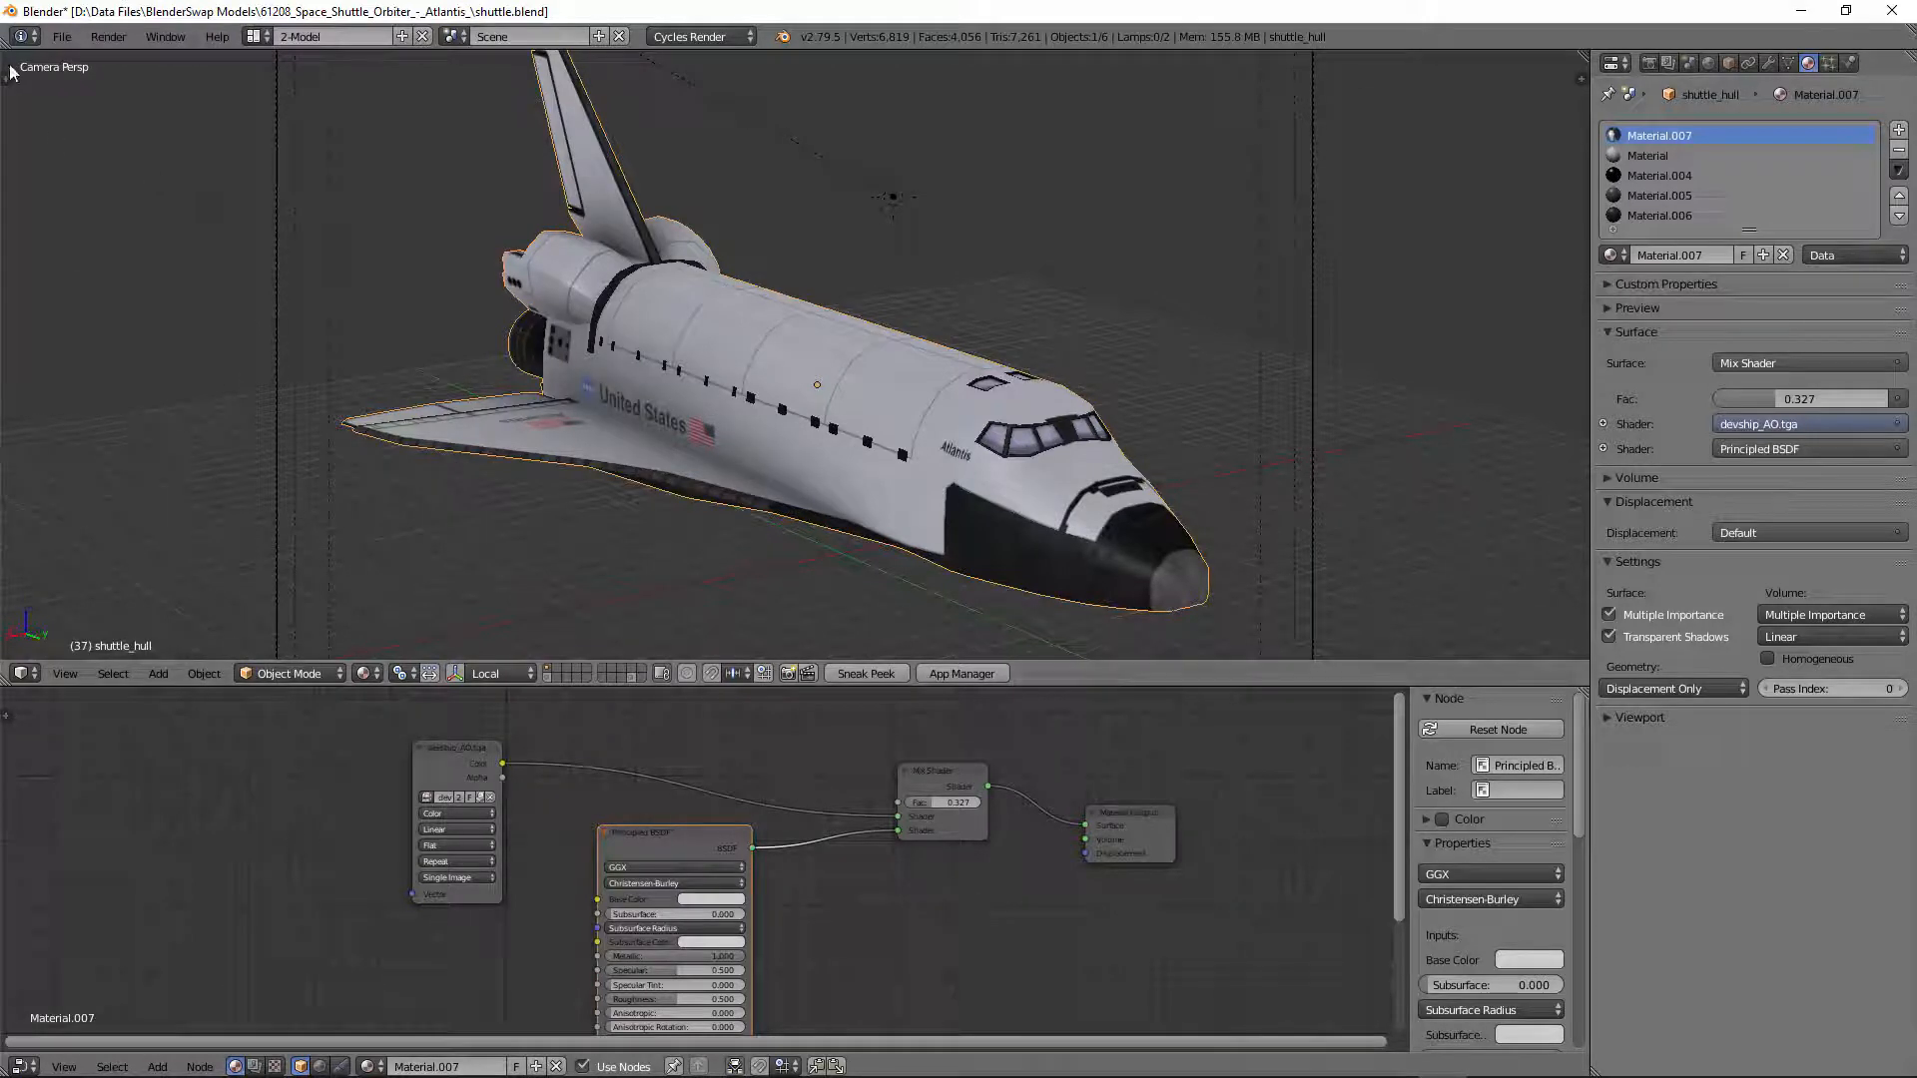
Step: Set up an FBX export limited to selected objects with Z Forward, and cancel the export
click(61, 36)
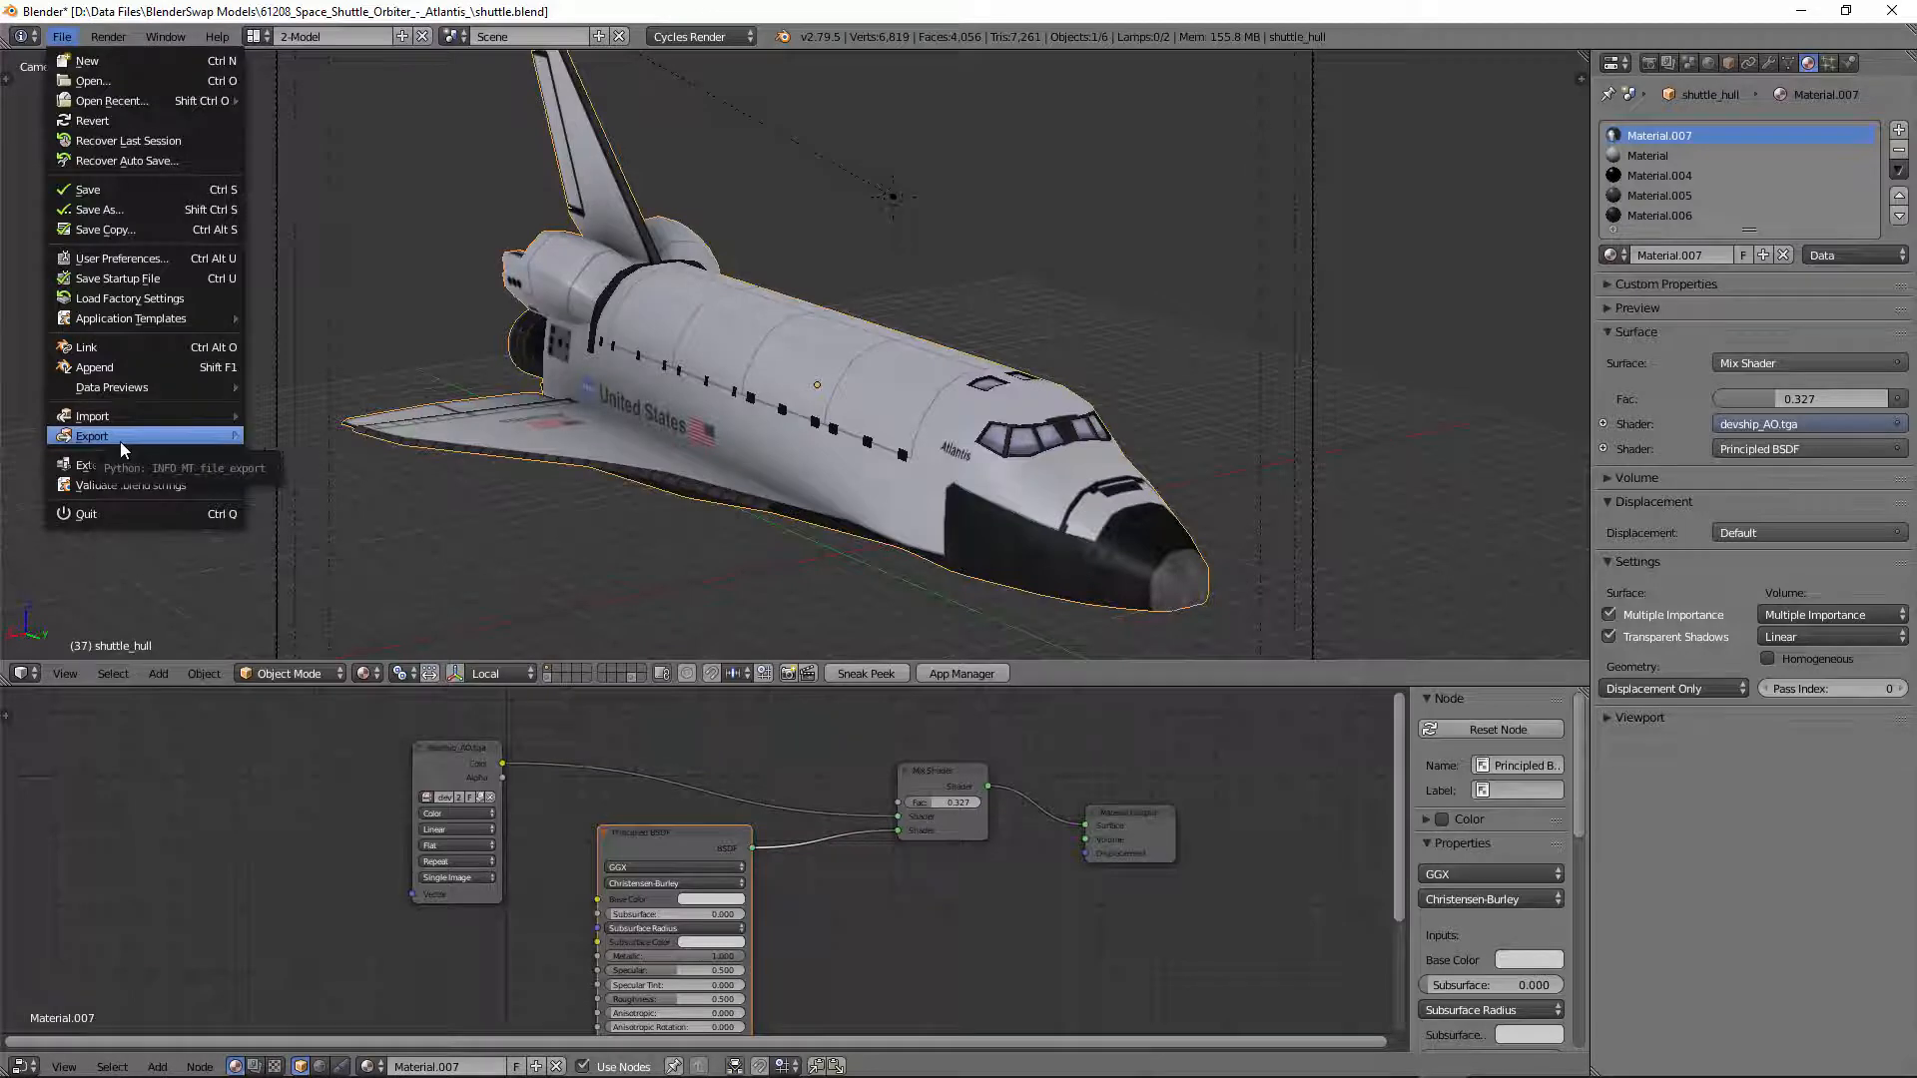
mouse_move(120, 440)
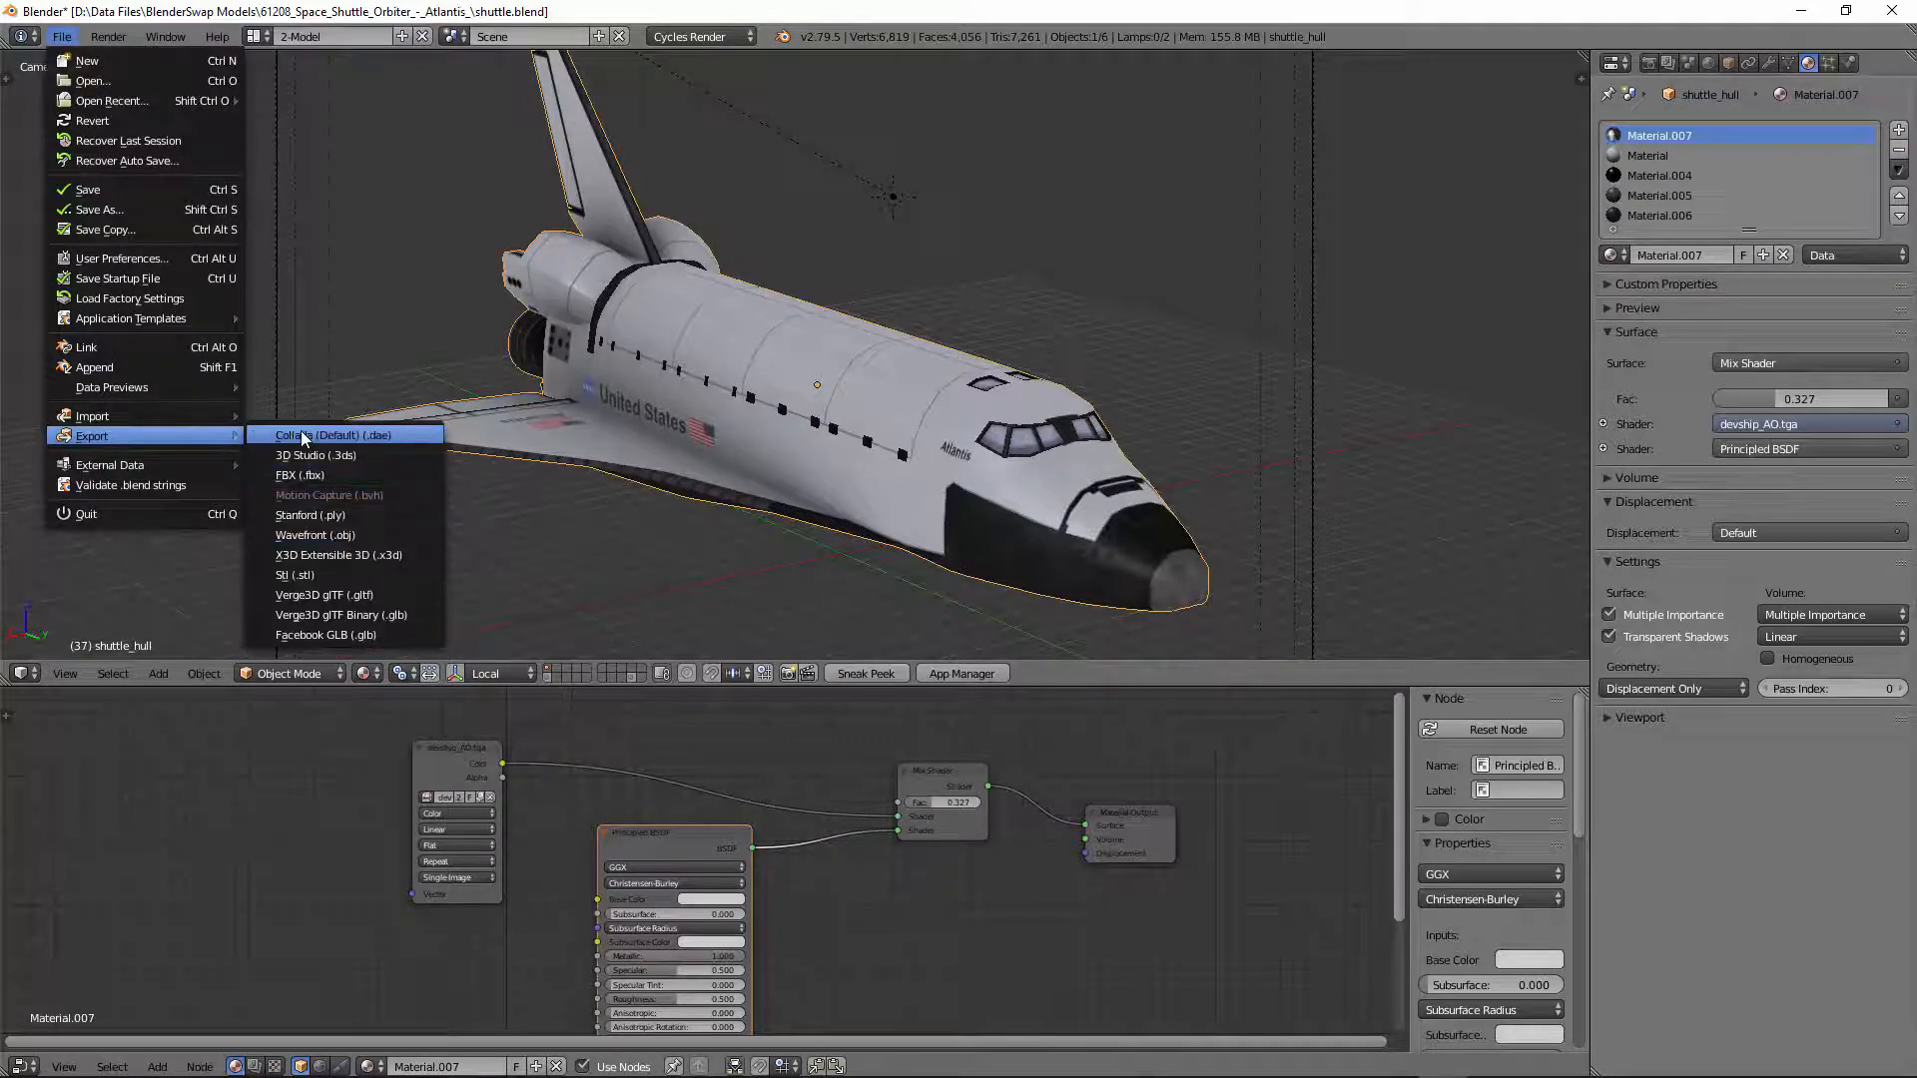
click(327, 477)
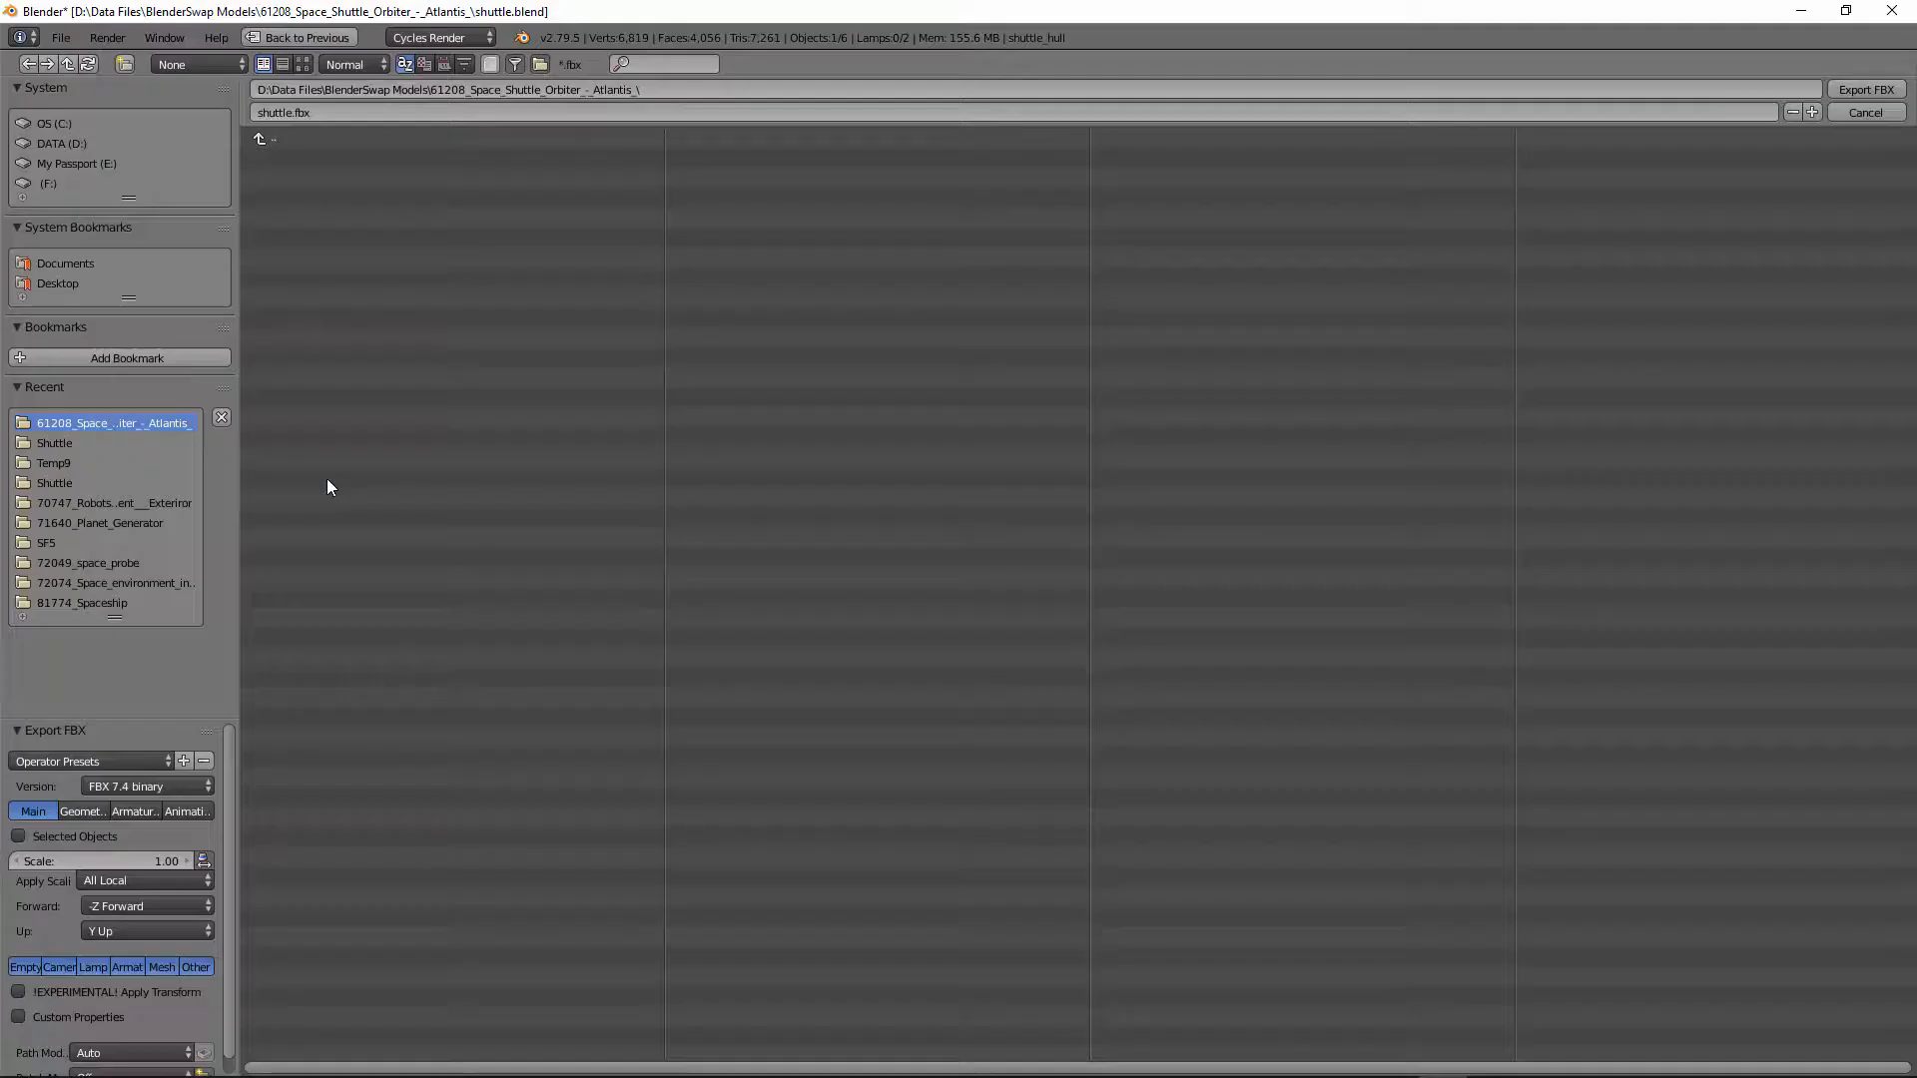
click(18, 836)
click(139, 904)
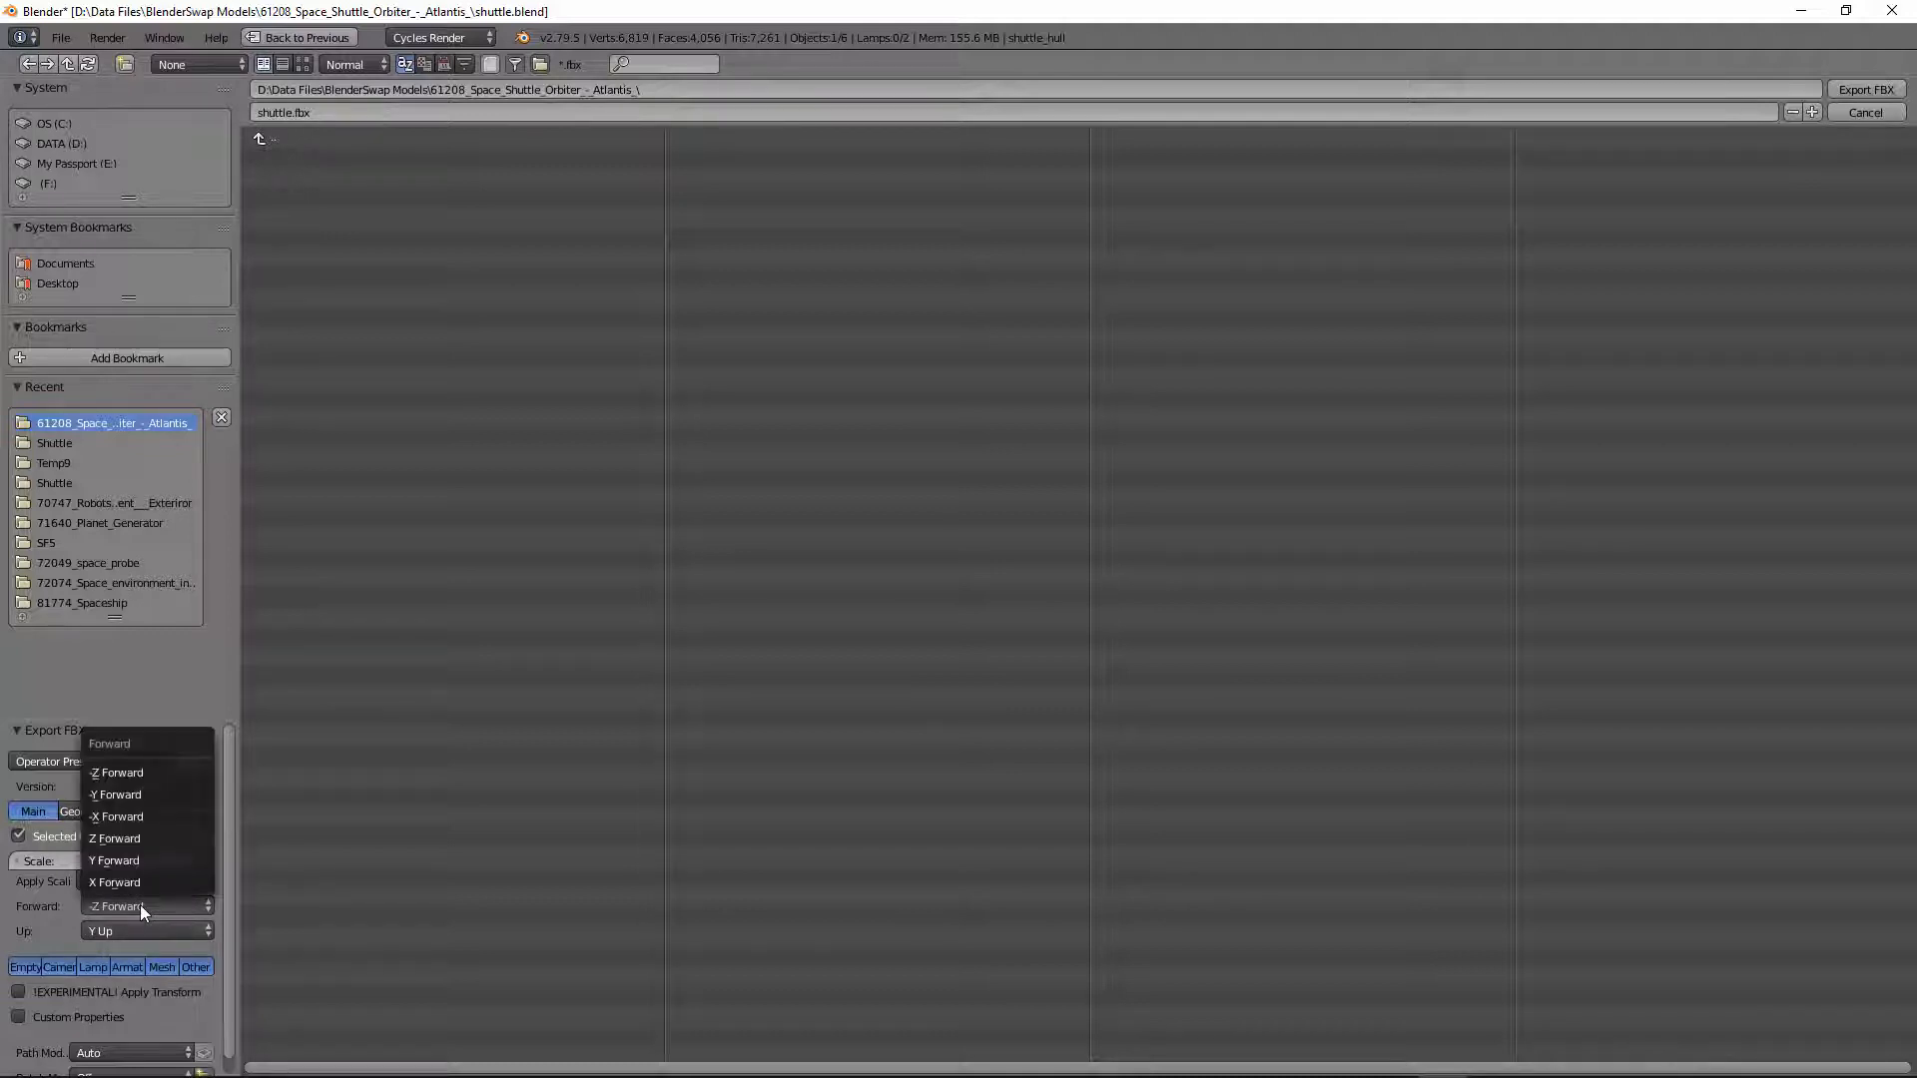
click(121, 838)
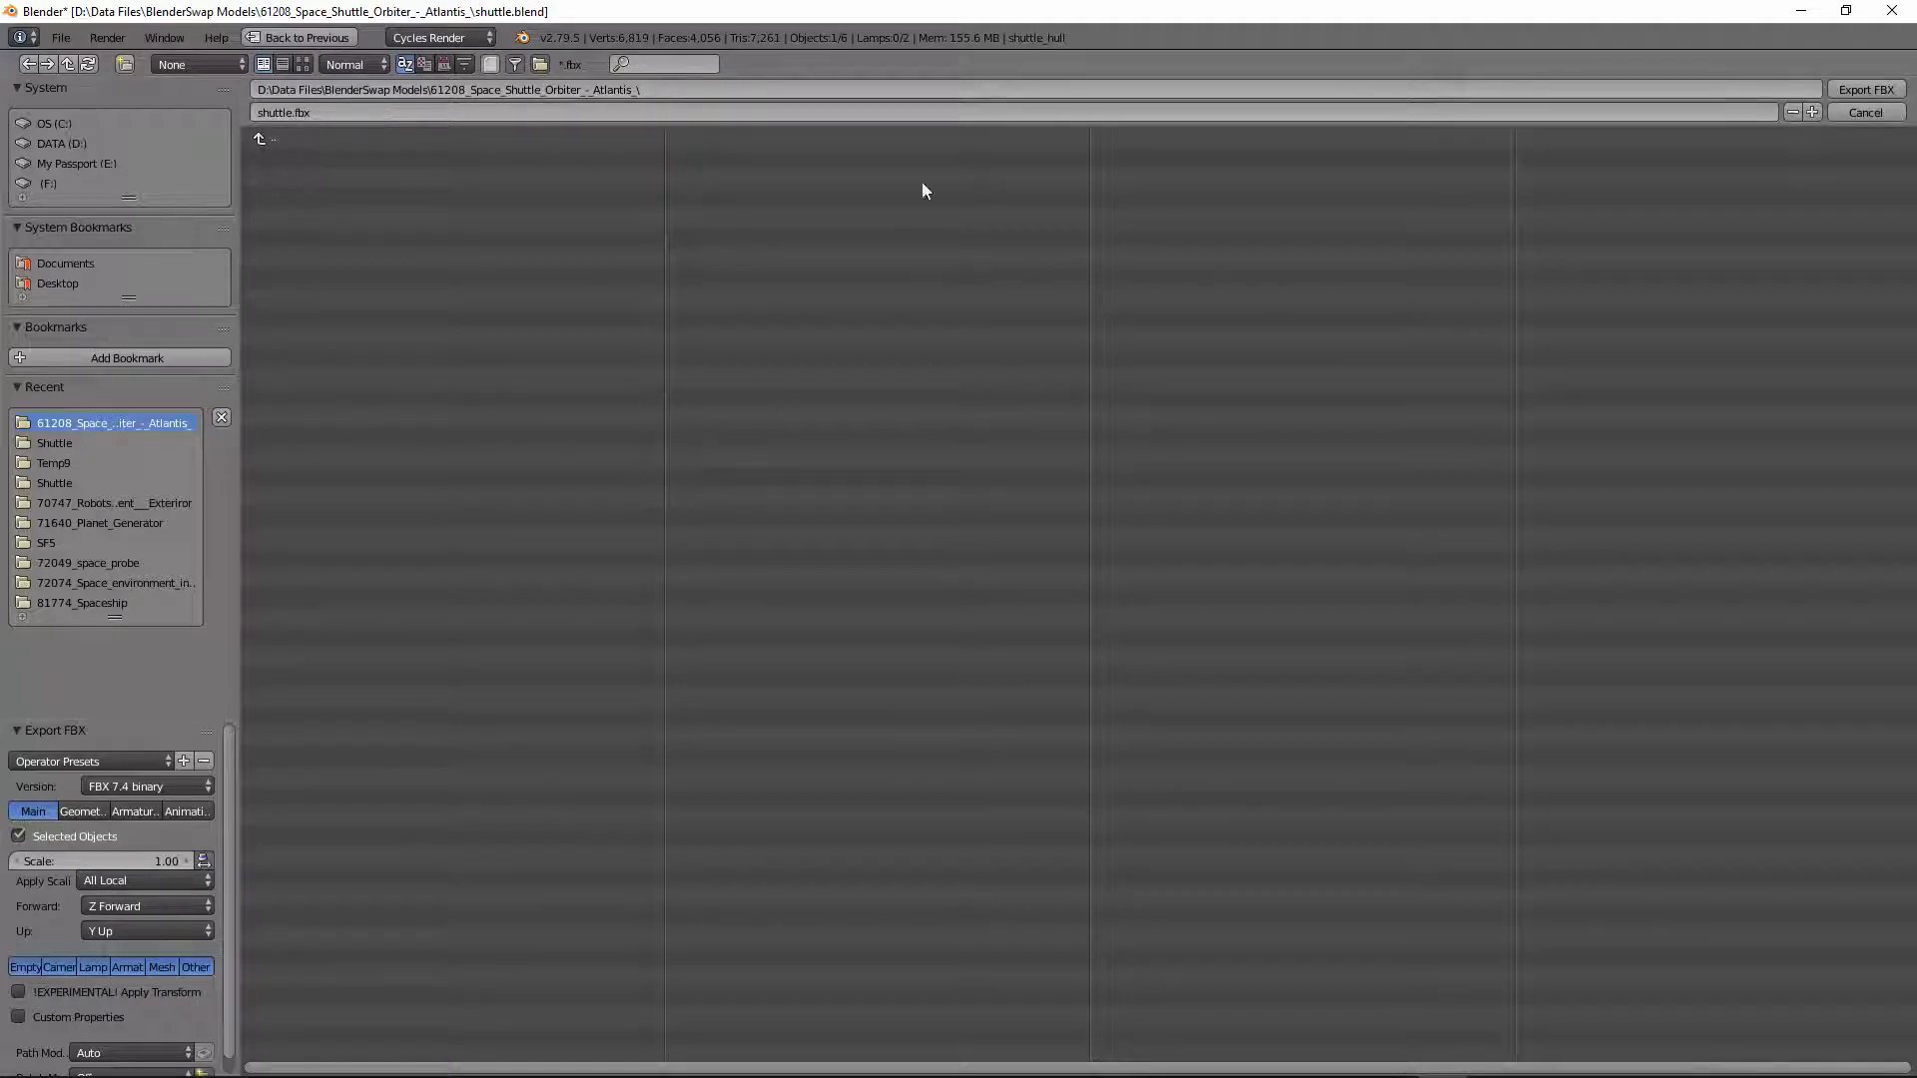
click(1851, 111)
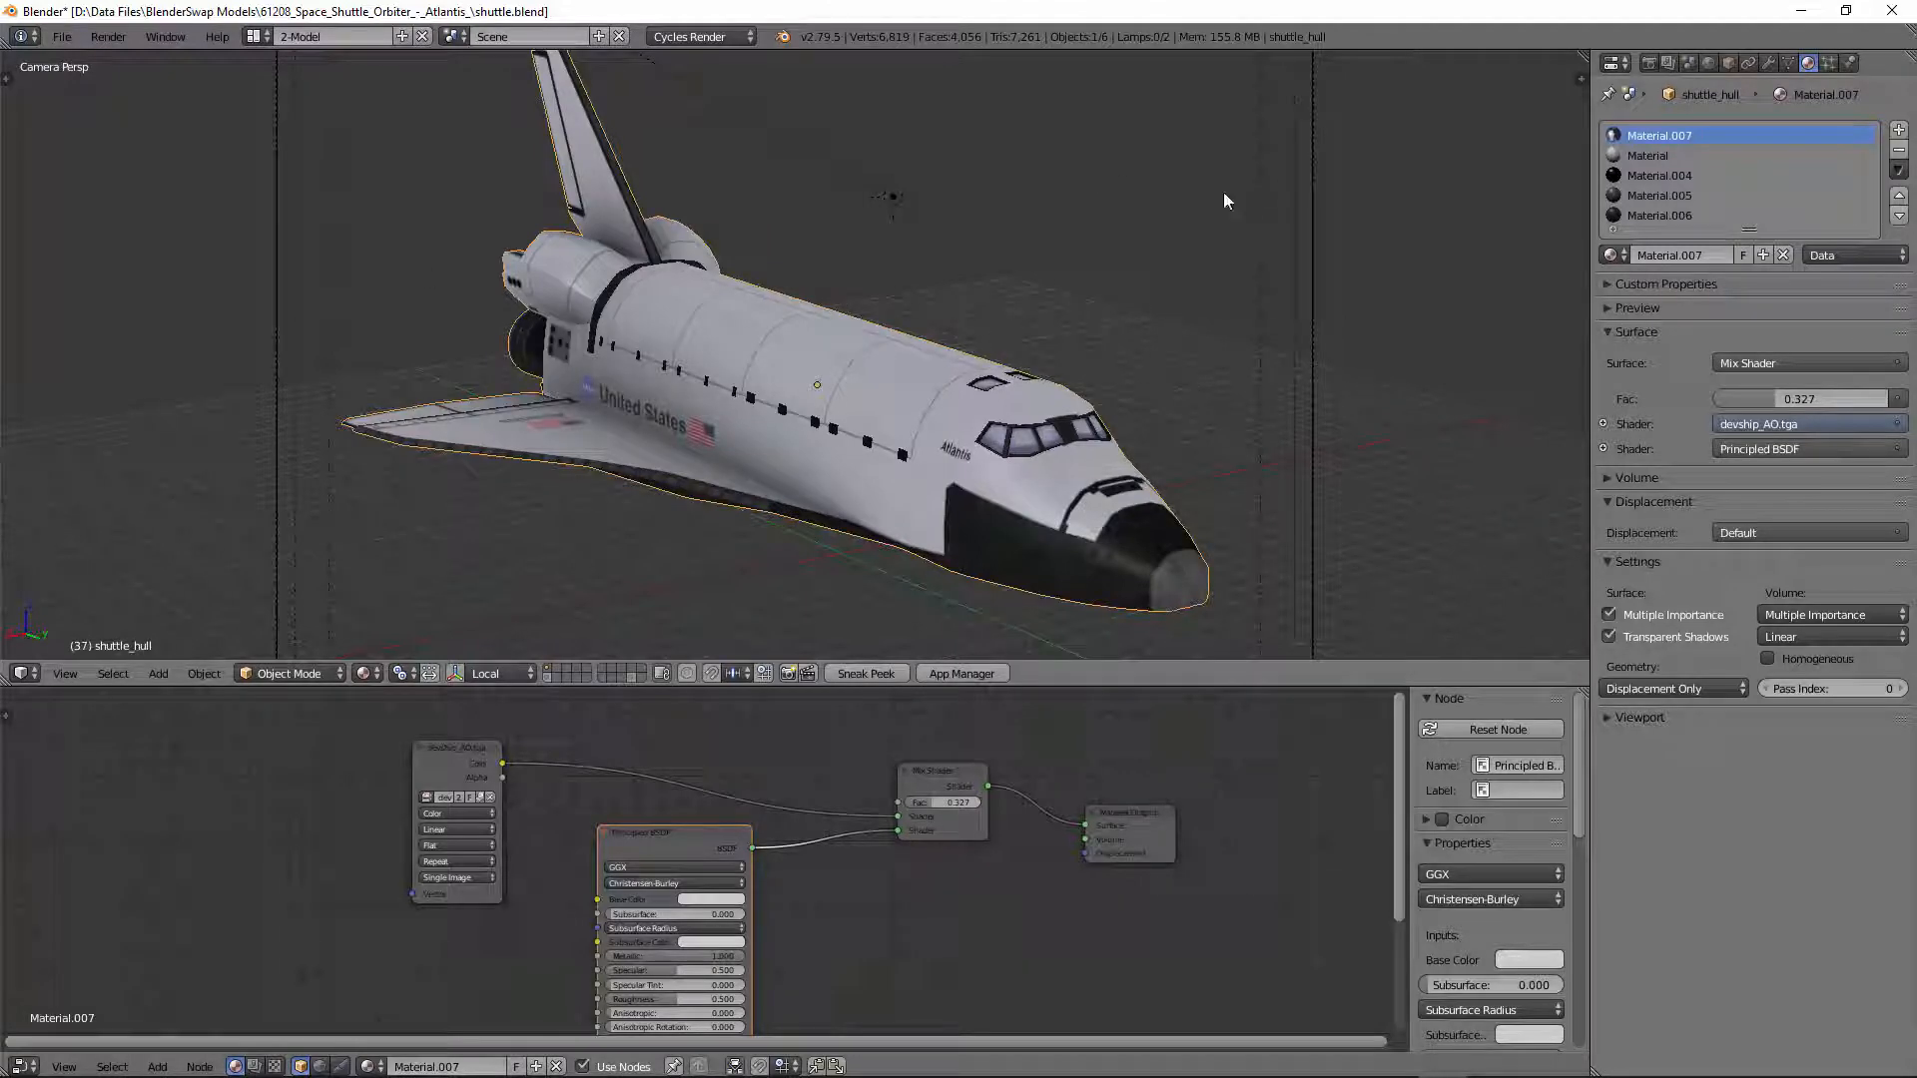
Step: Minimize Blender and Visual Studio to reach the Chrome browser and close the PlayCanvas Launch page
click(1805, 12)
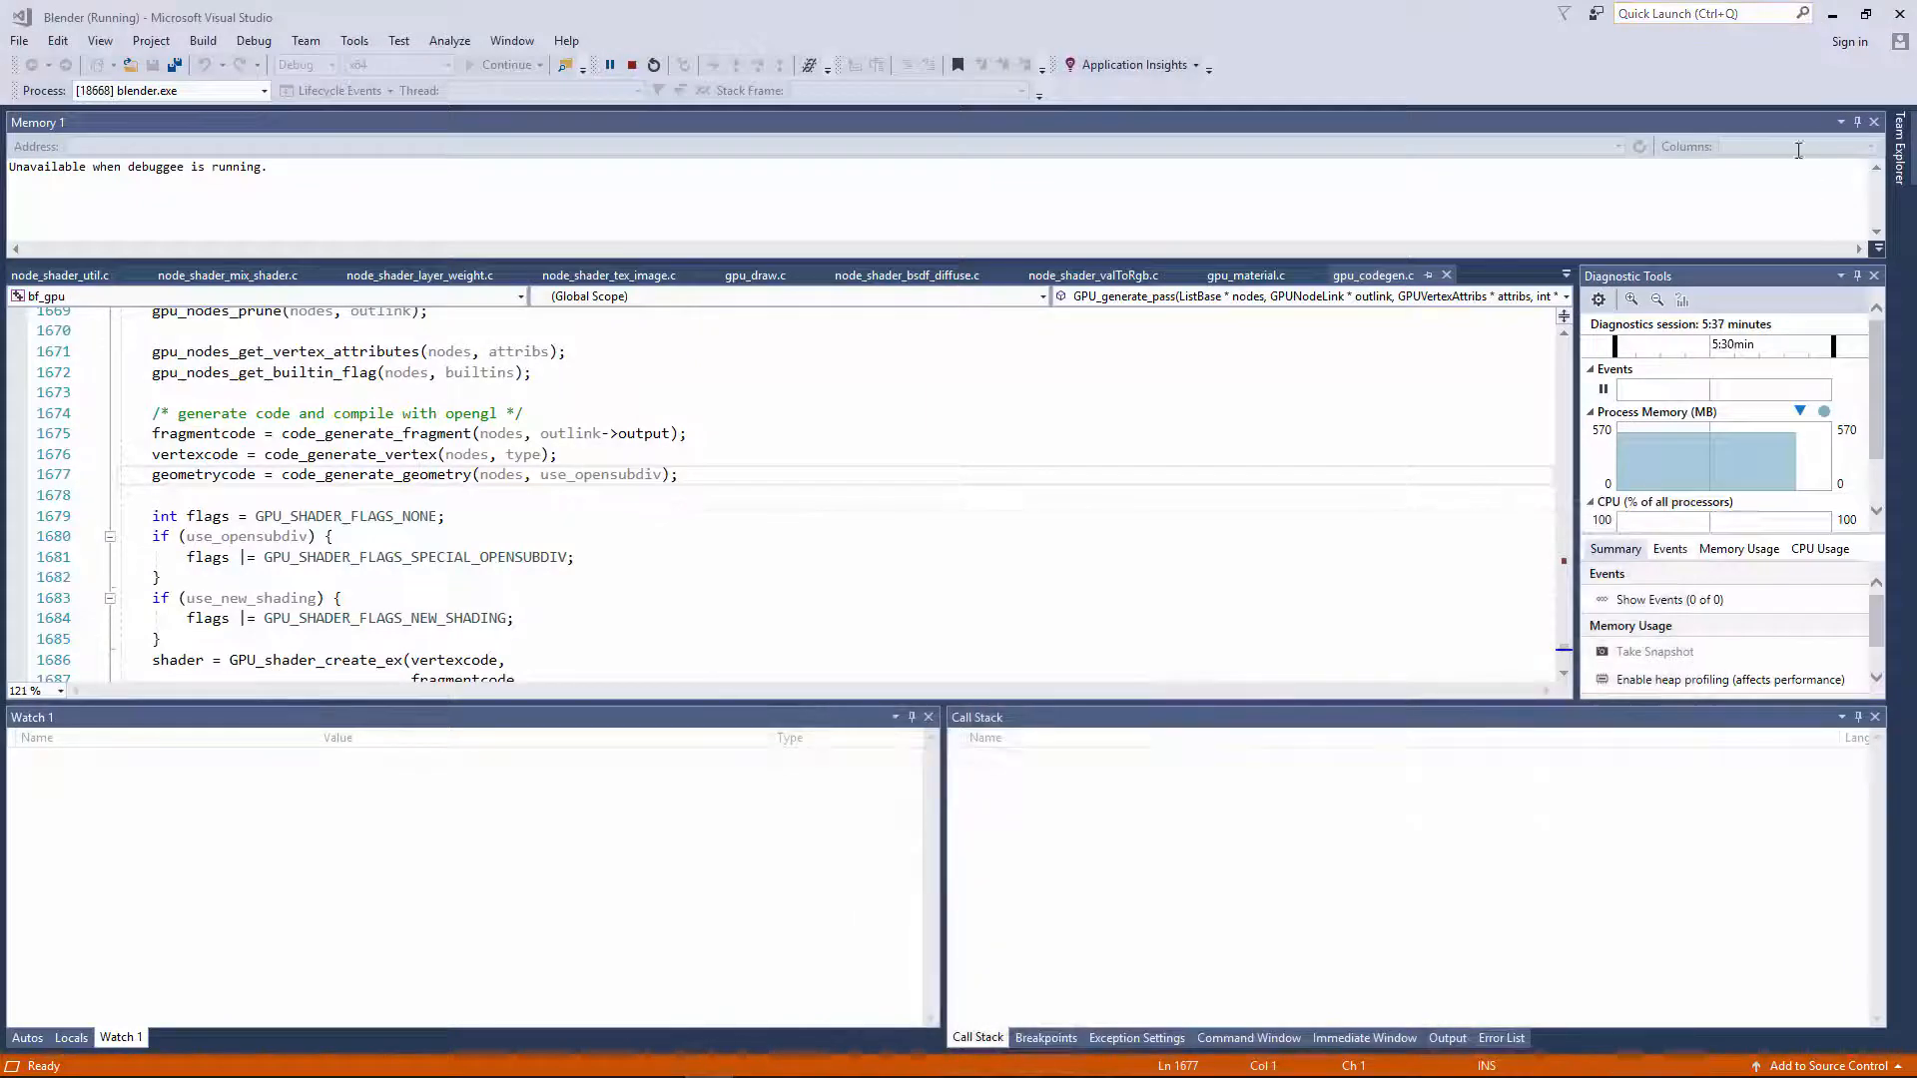
click(1832, 24)
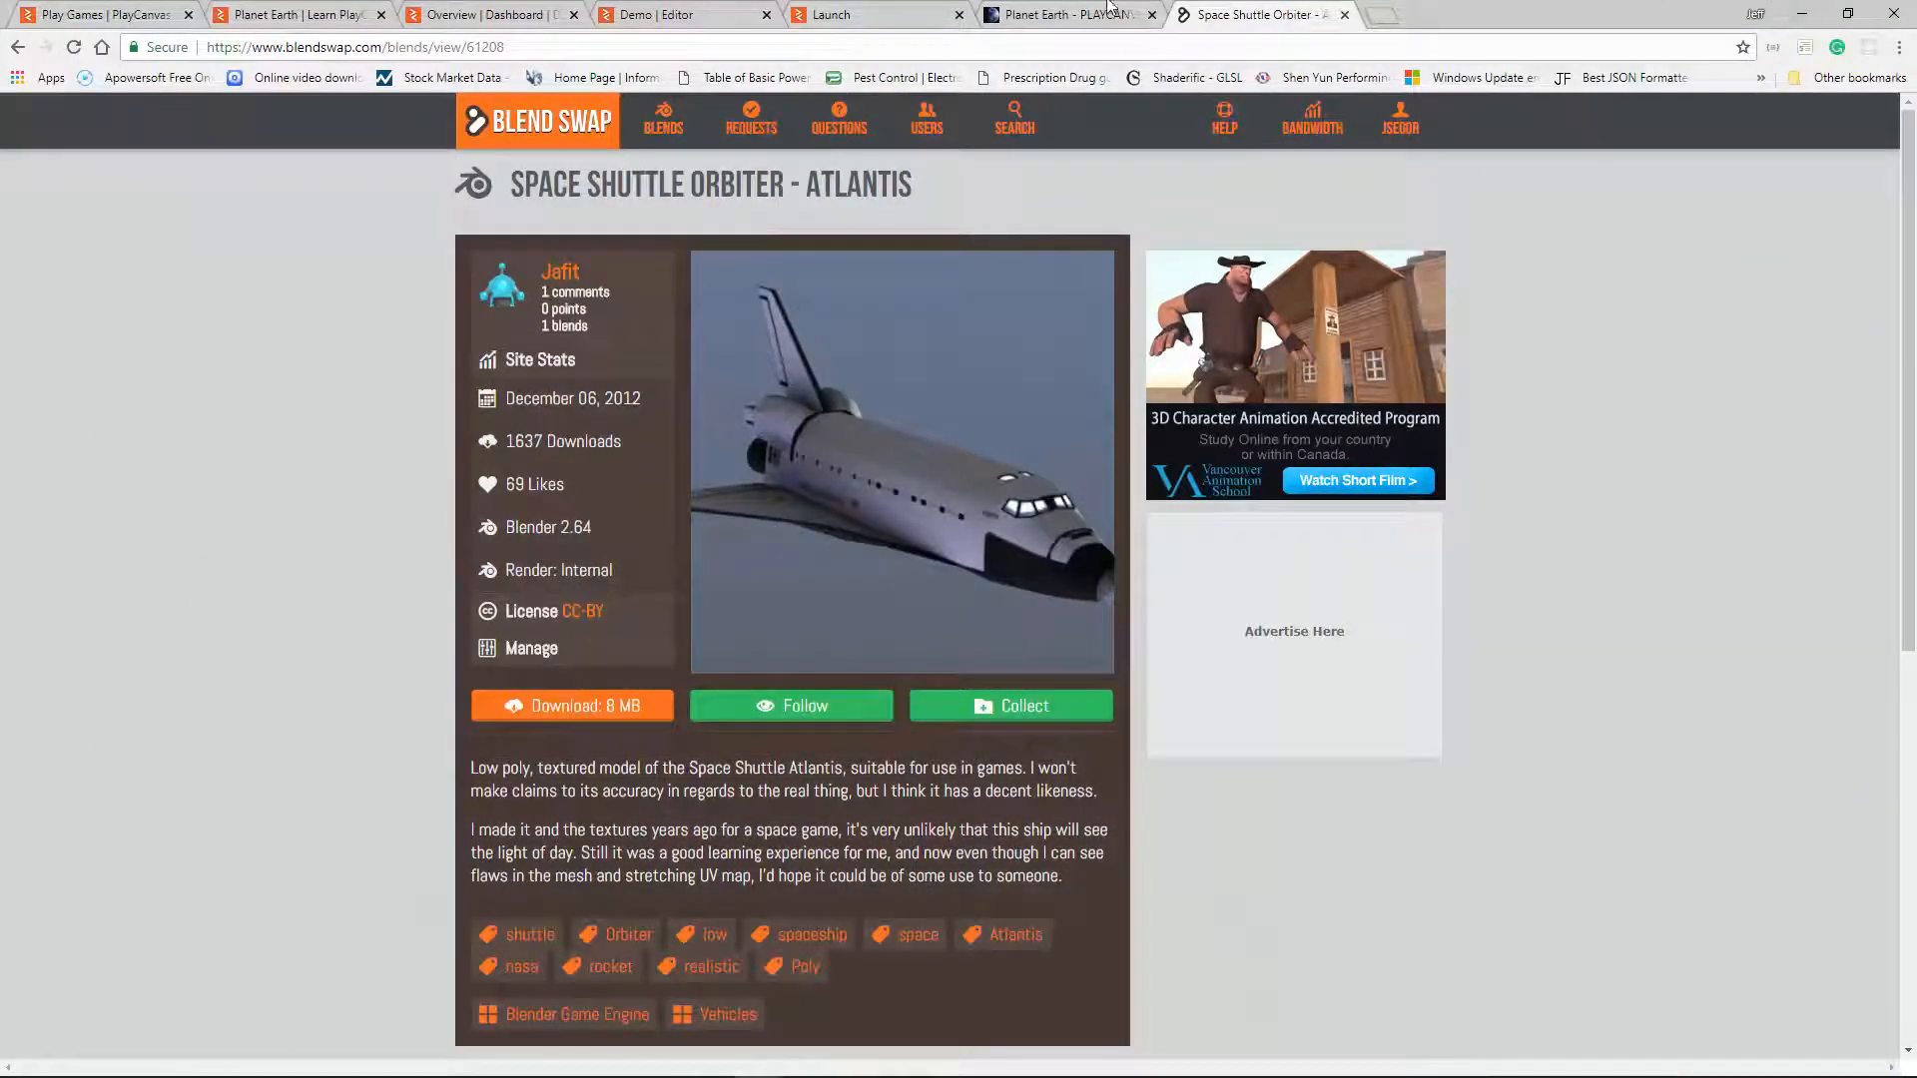
click(843, 10)
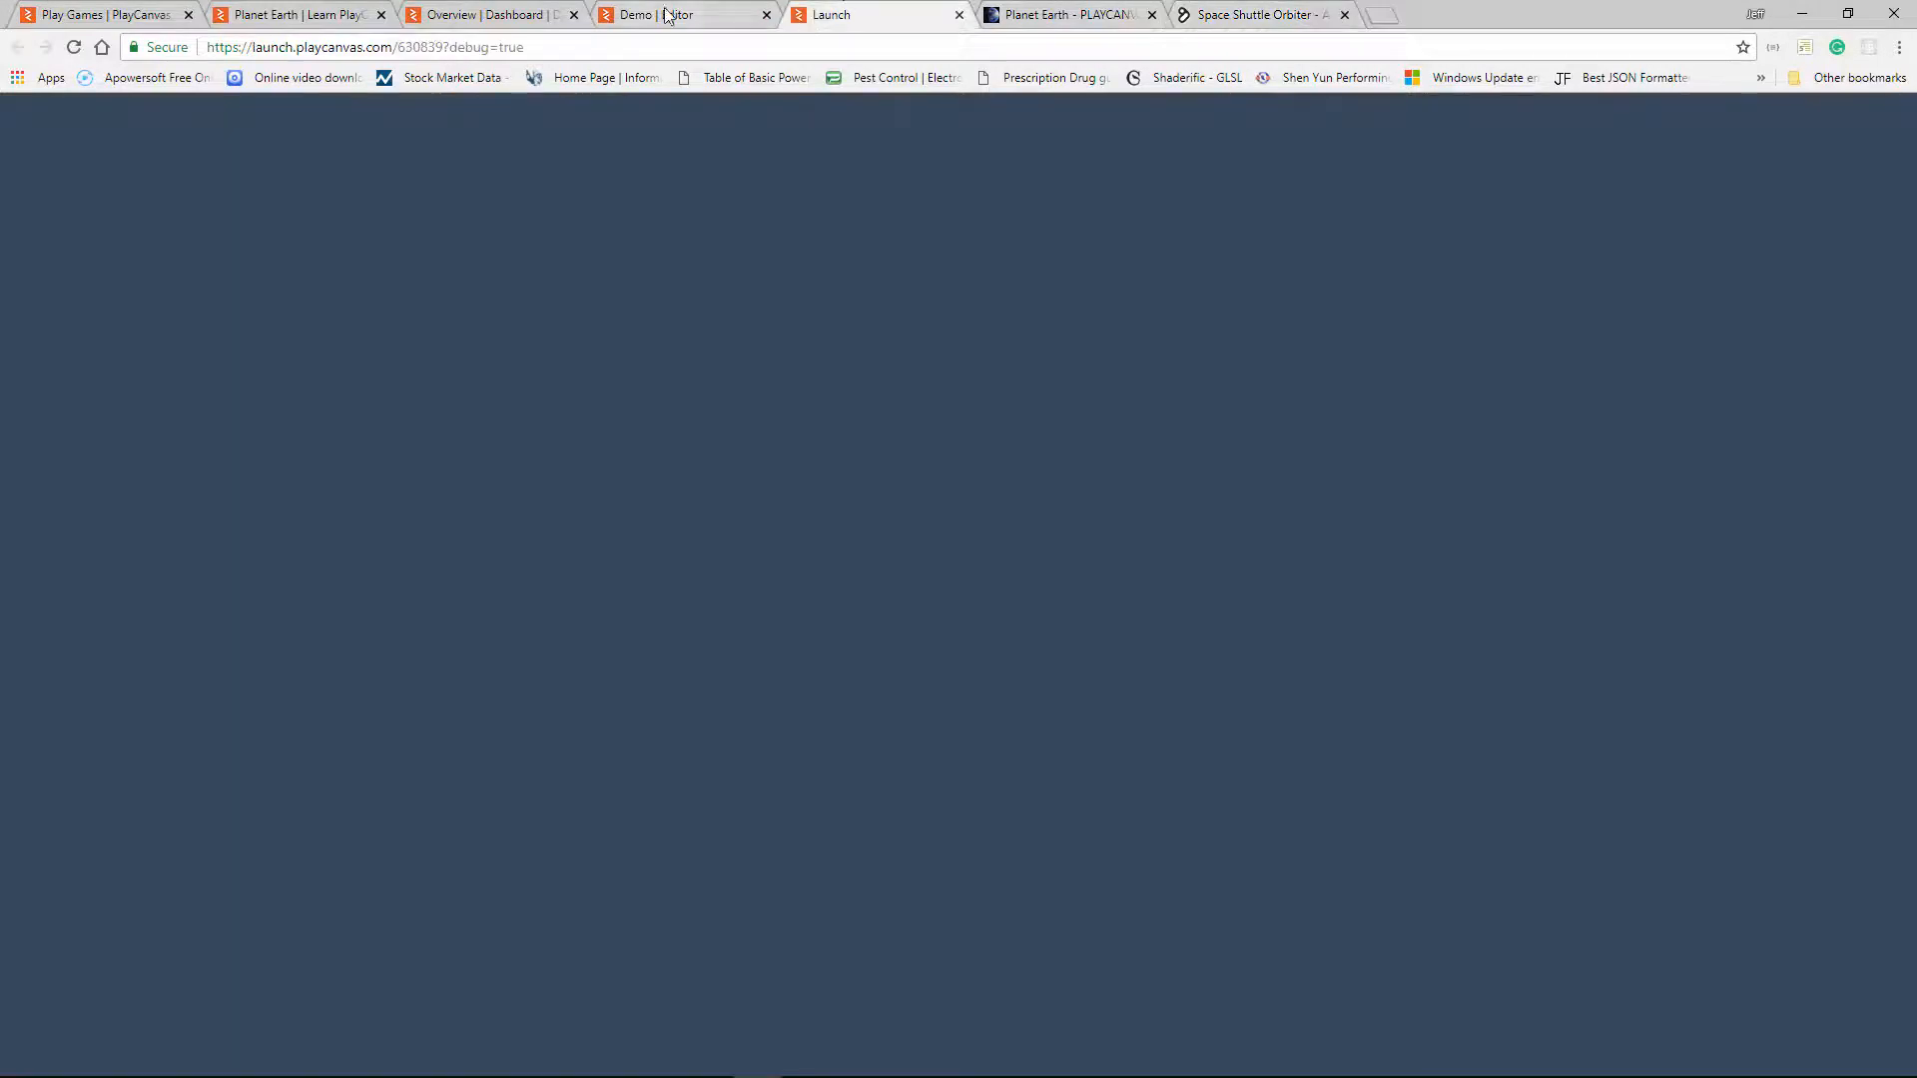
click(653, 14)
click(837, 16)
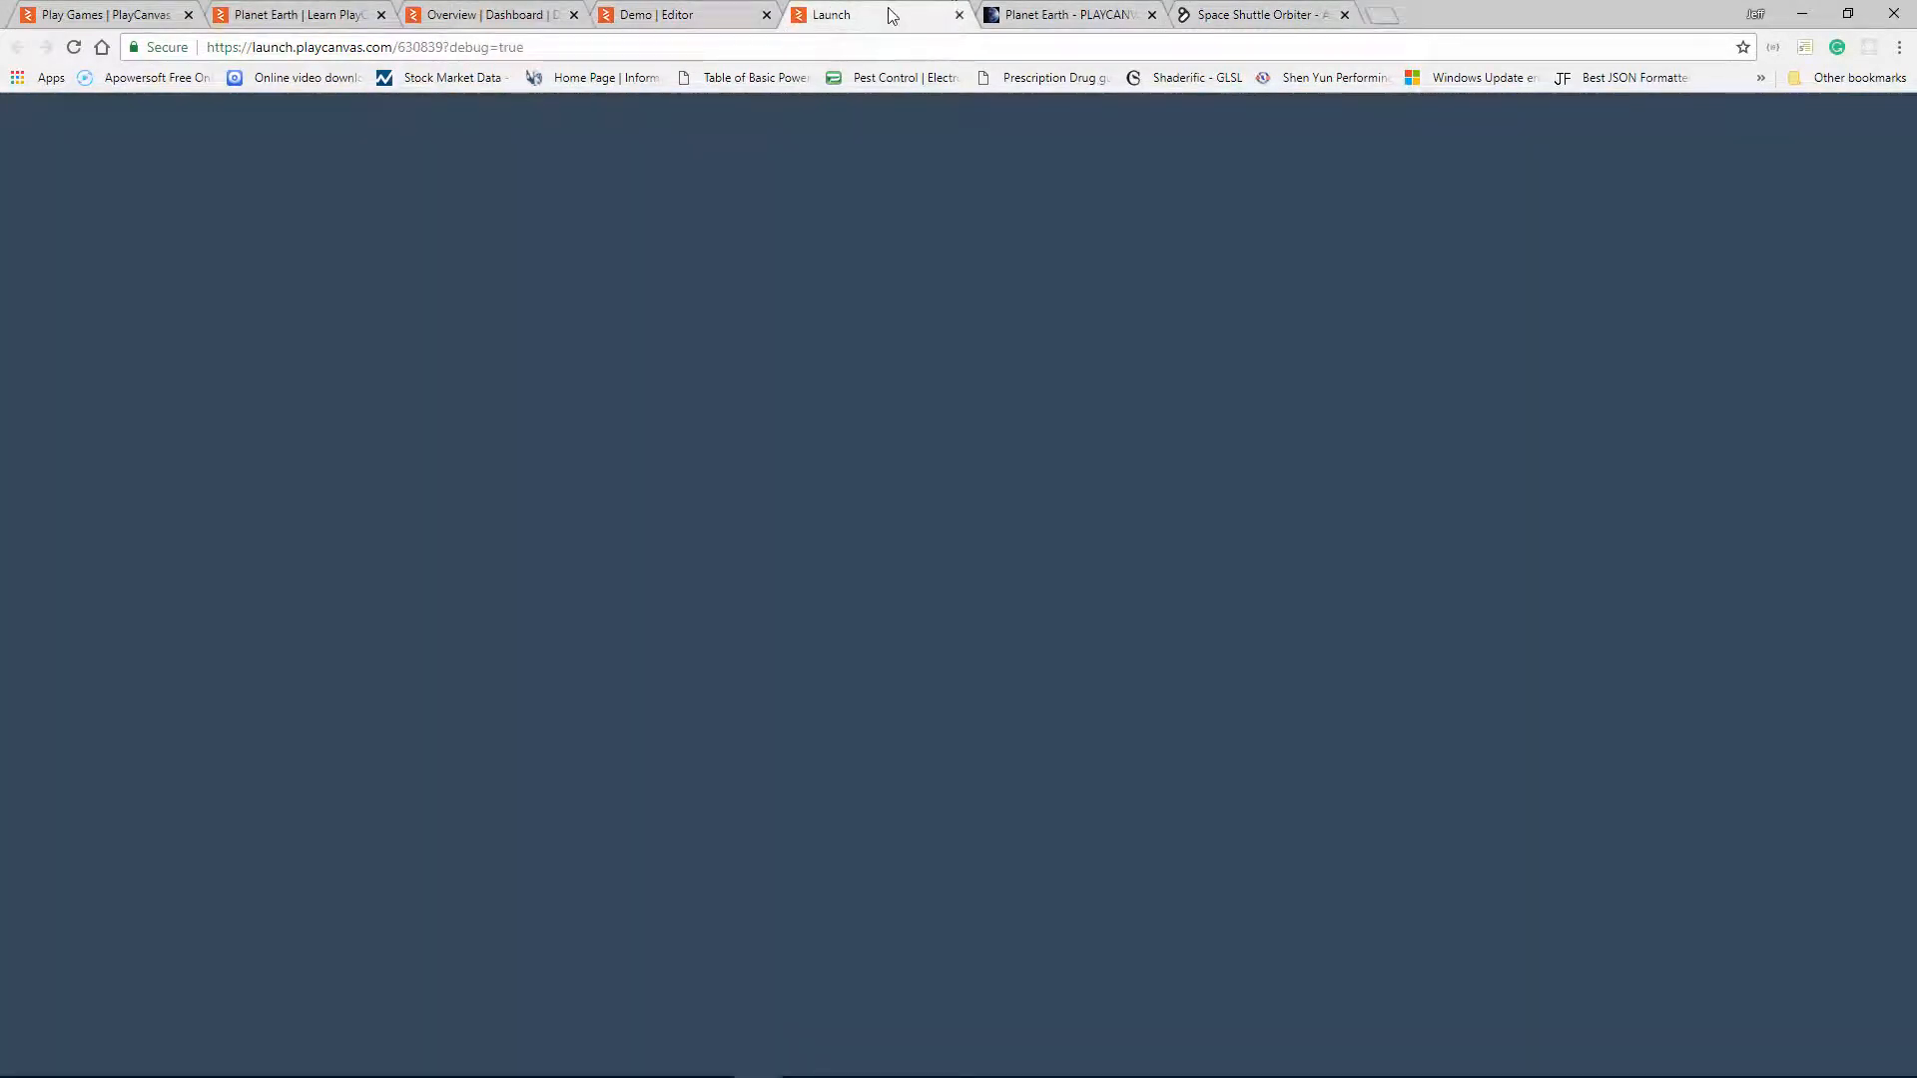
click(960, 15)
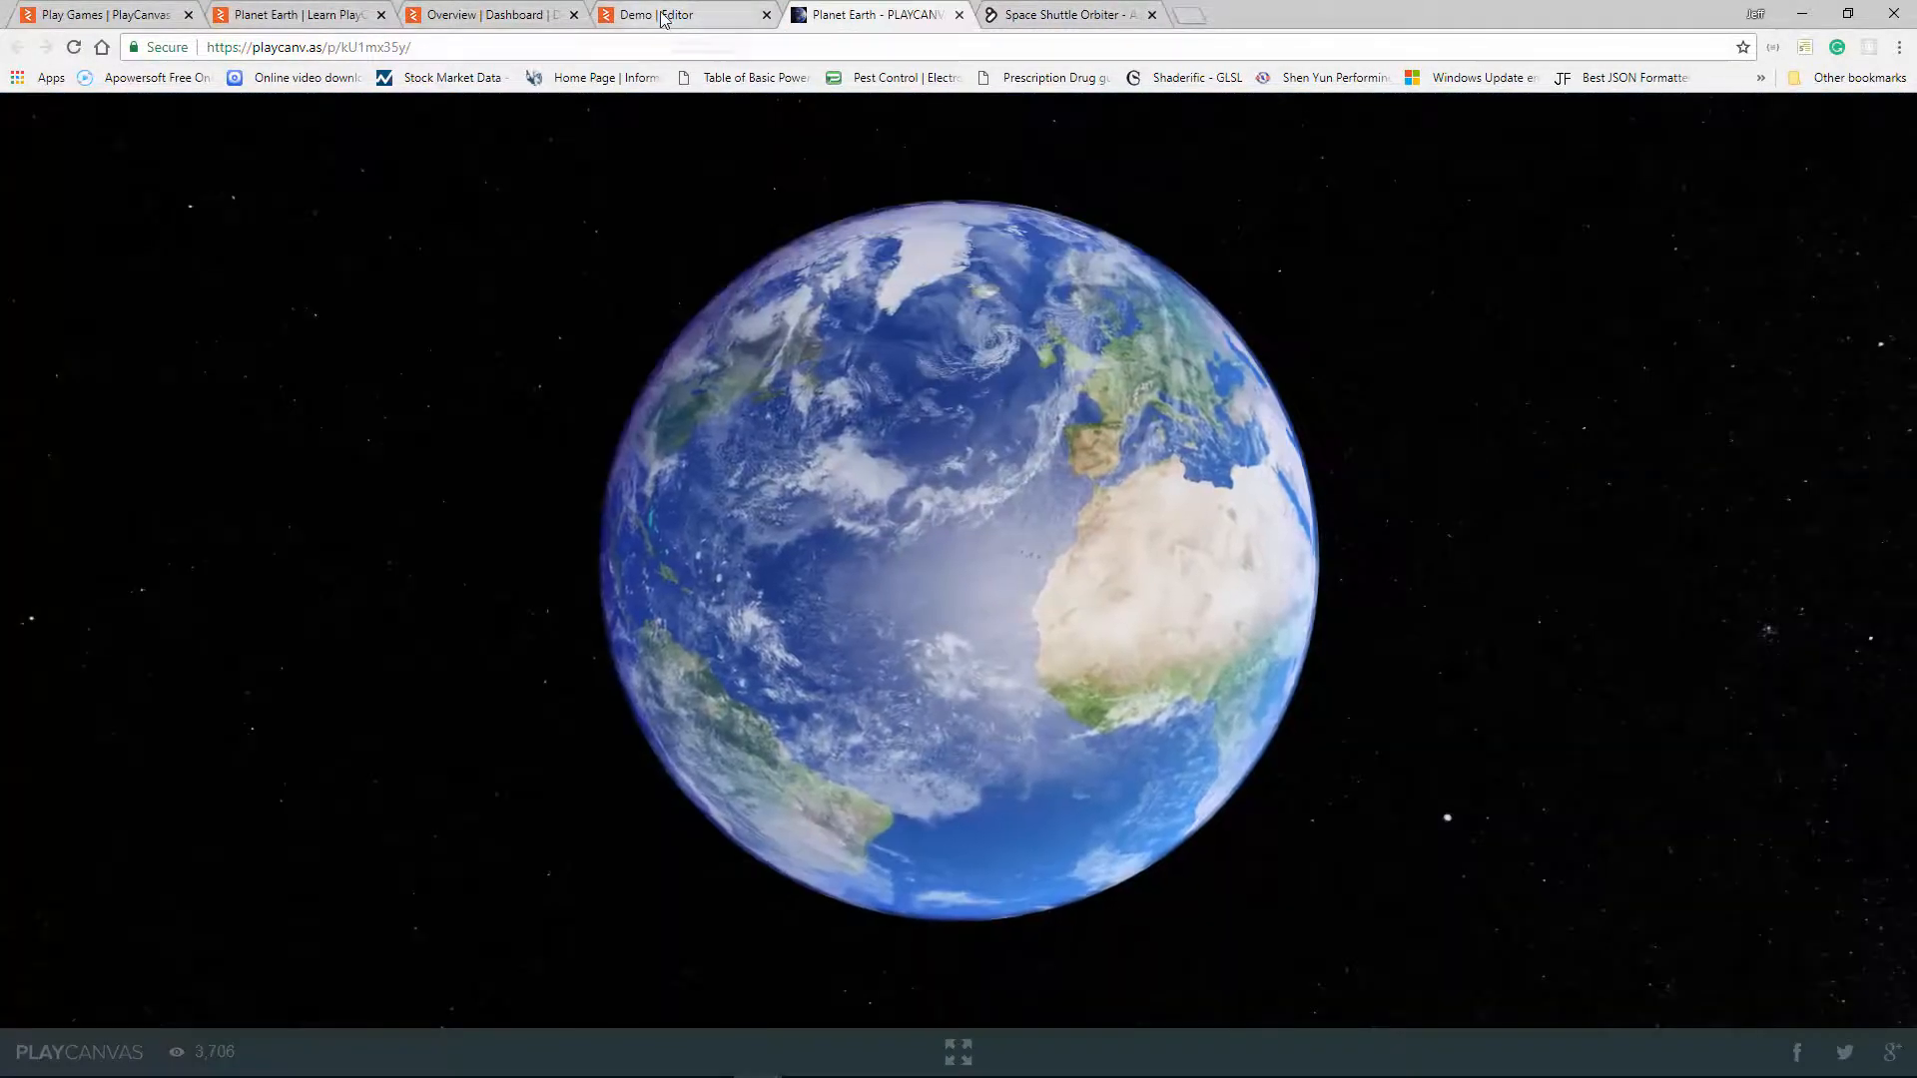
Step: Close the Planet Earth page and switch to the PlayCanvas editor of the Demo project
key(ctrl+shift+Tab)
click(877, 18)
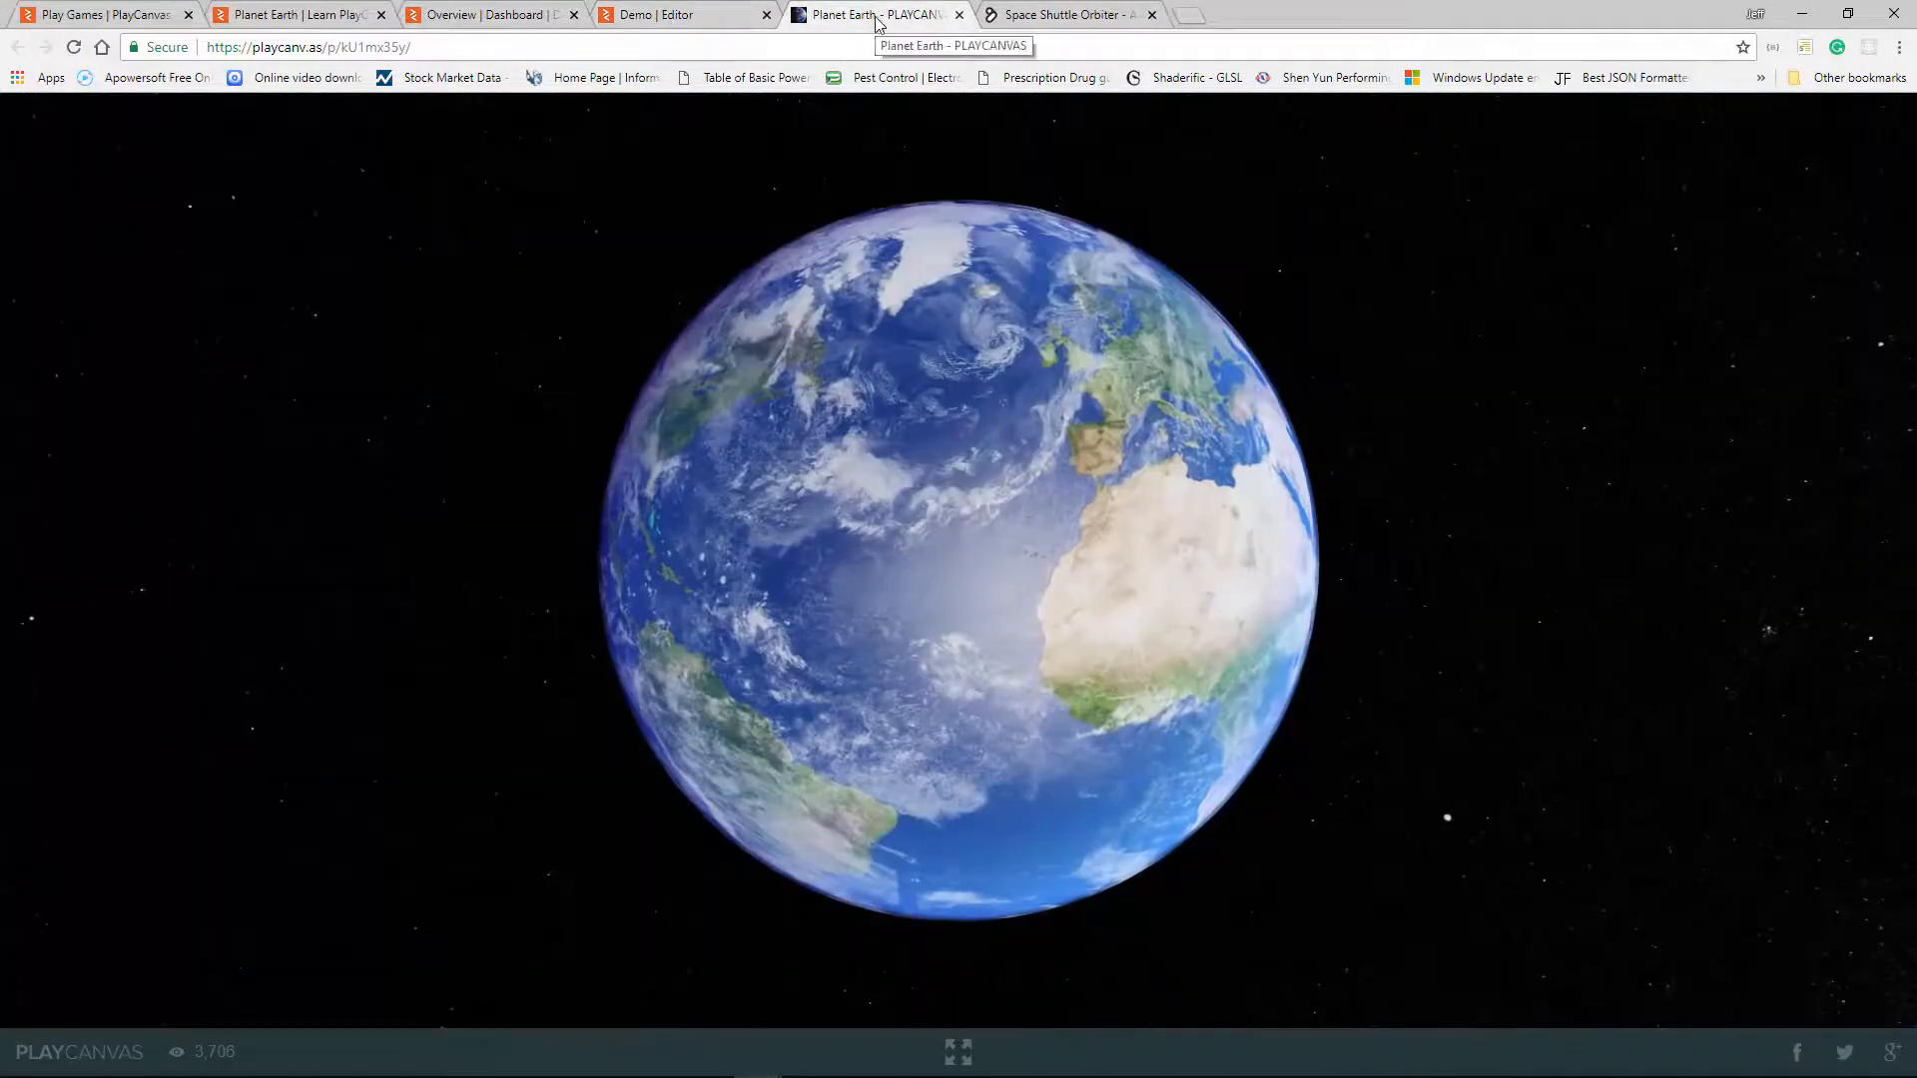
click(959, 15)
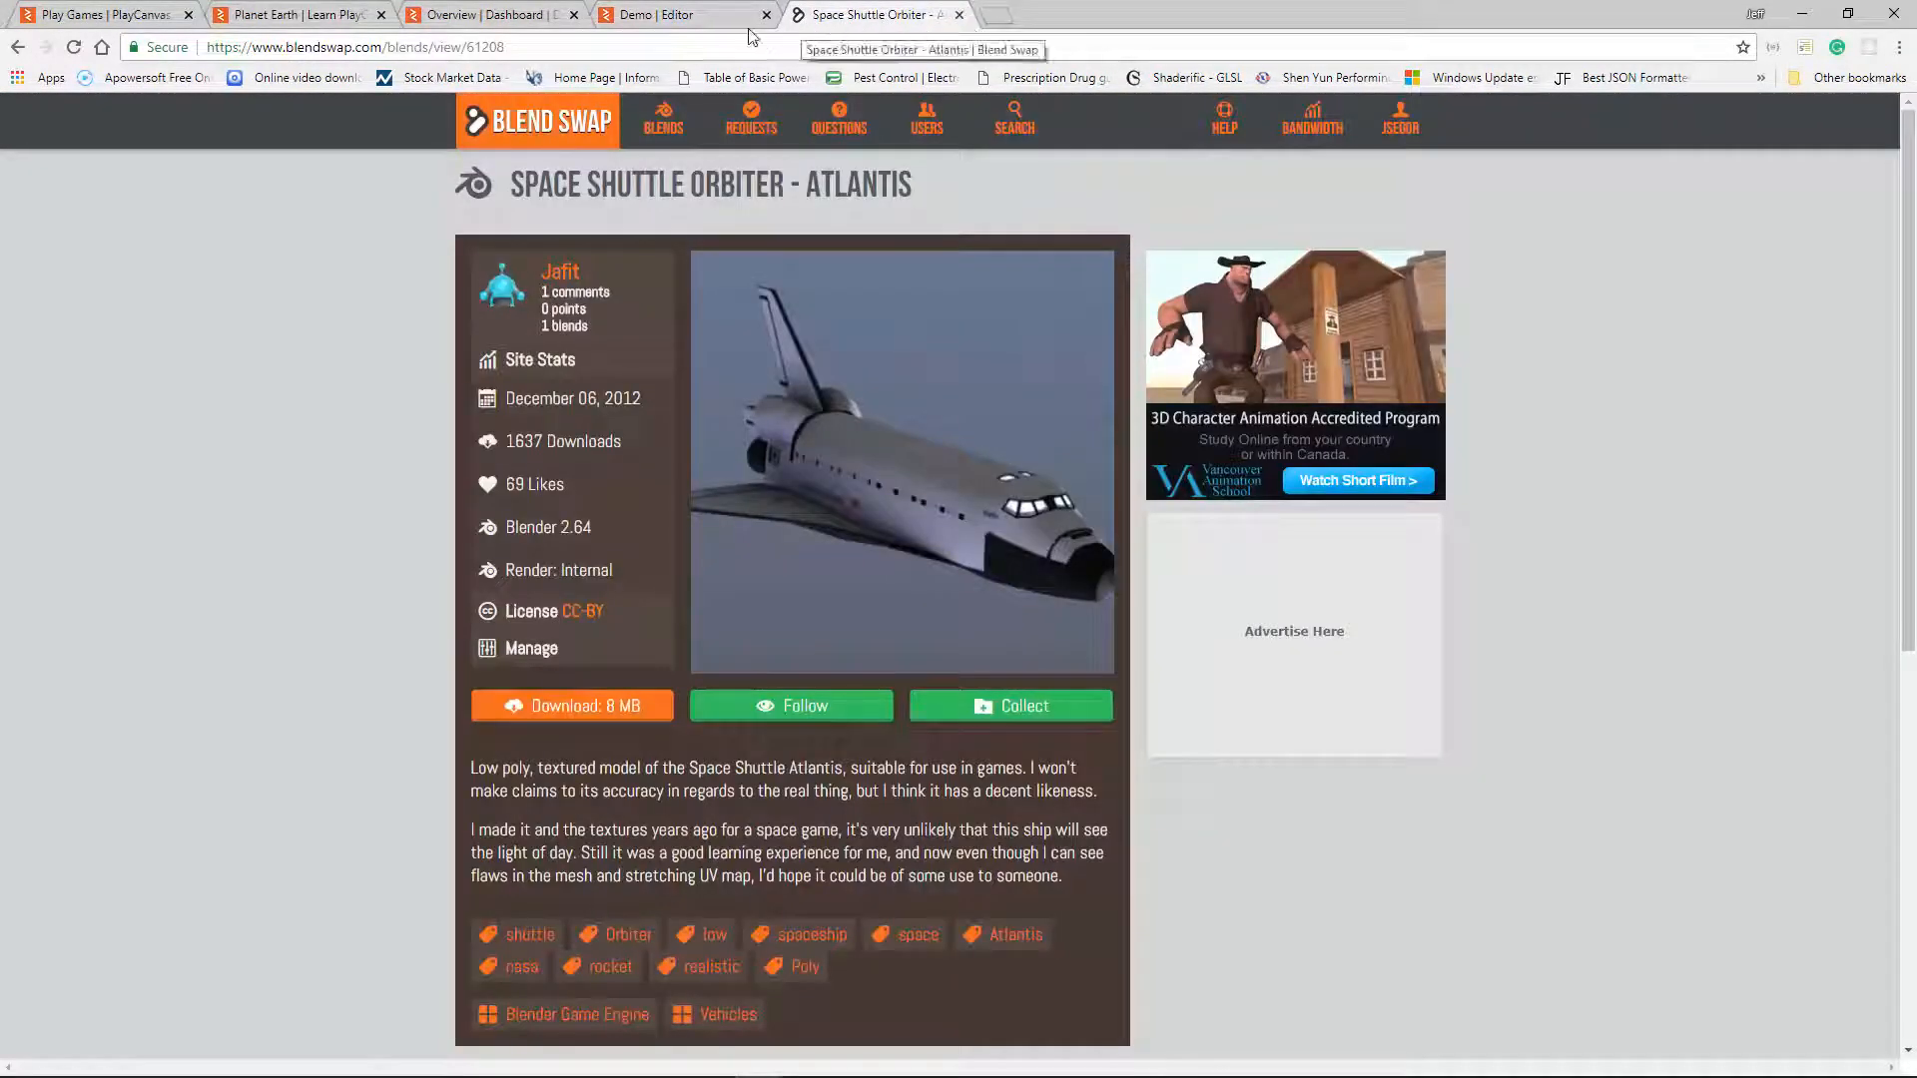
click(696, 15)
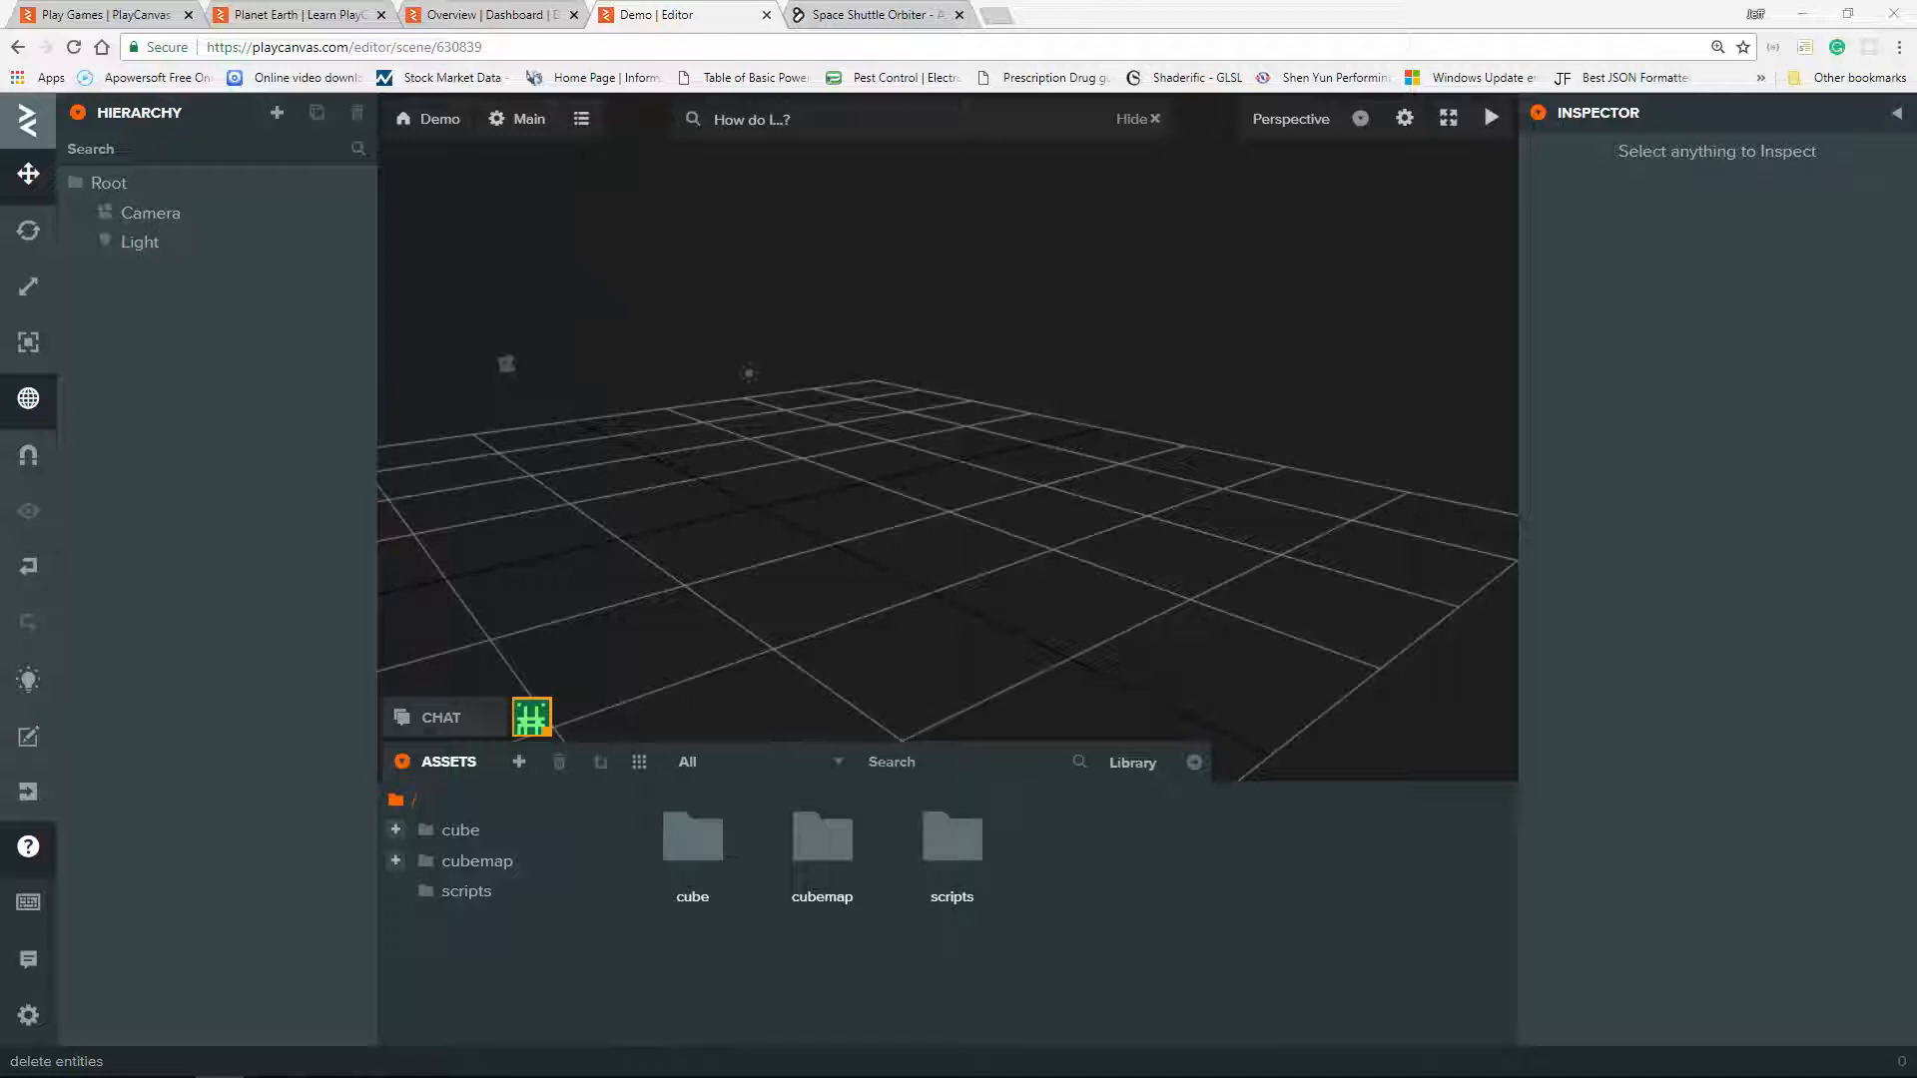
Step: Look over the D:\Temp9\Shuttle folder for shuttle.fbx, and move the folder window off the editor
drag(1915, 140, 1239, 349)
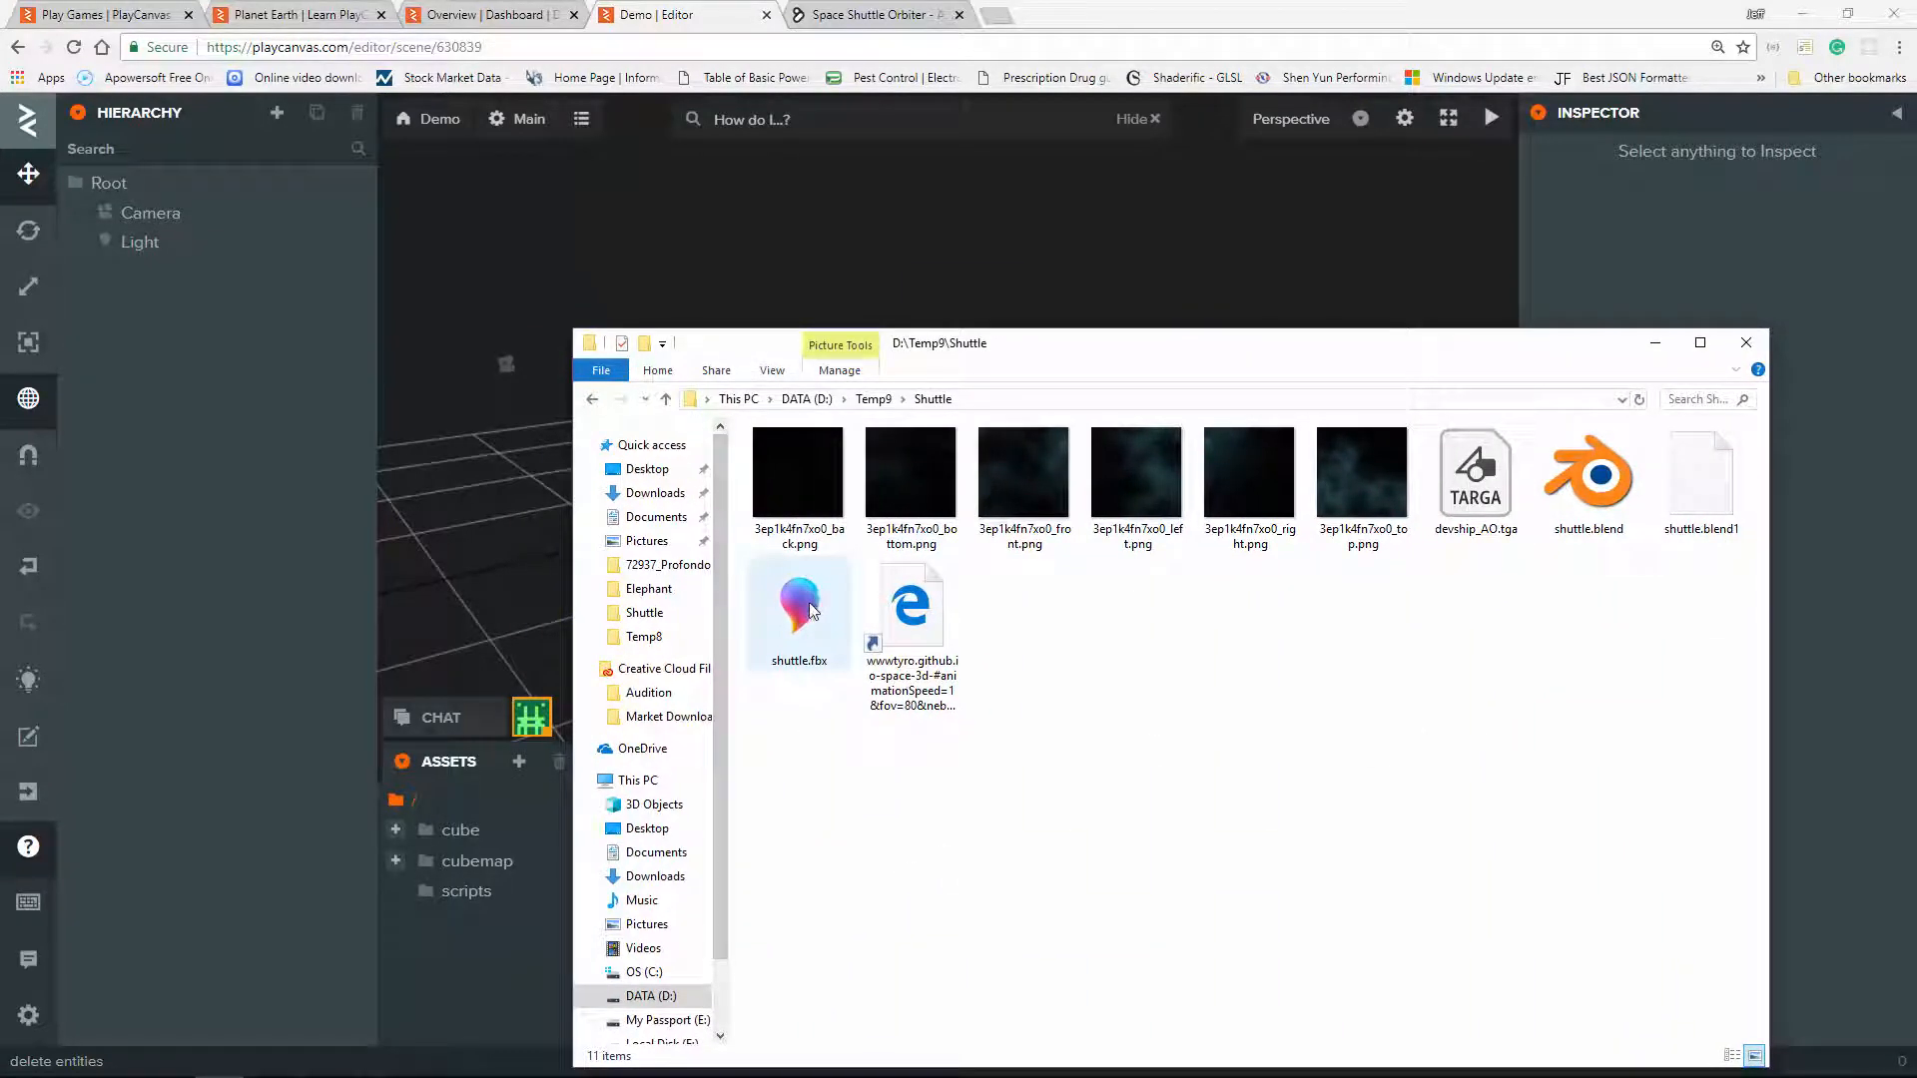
click(811, 637)
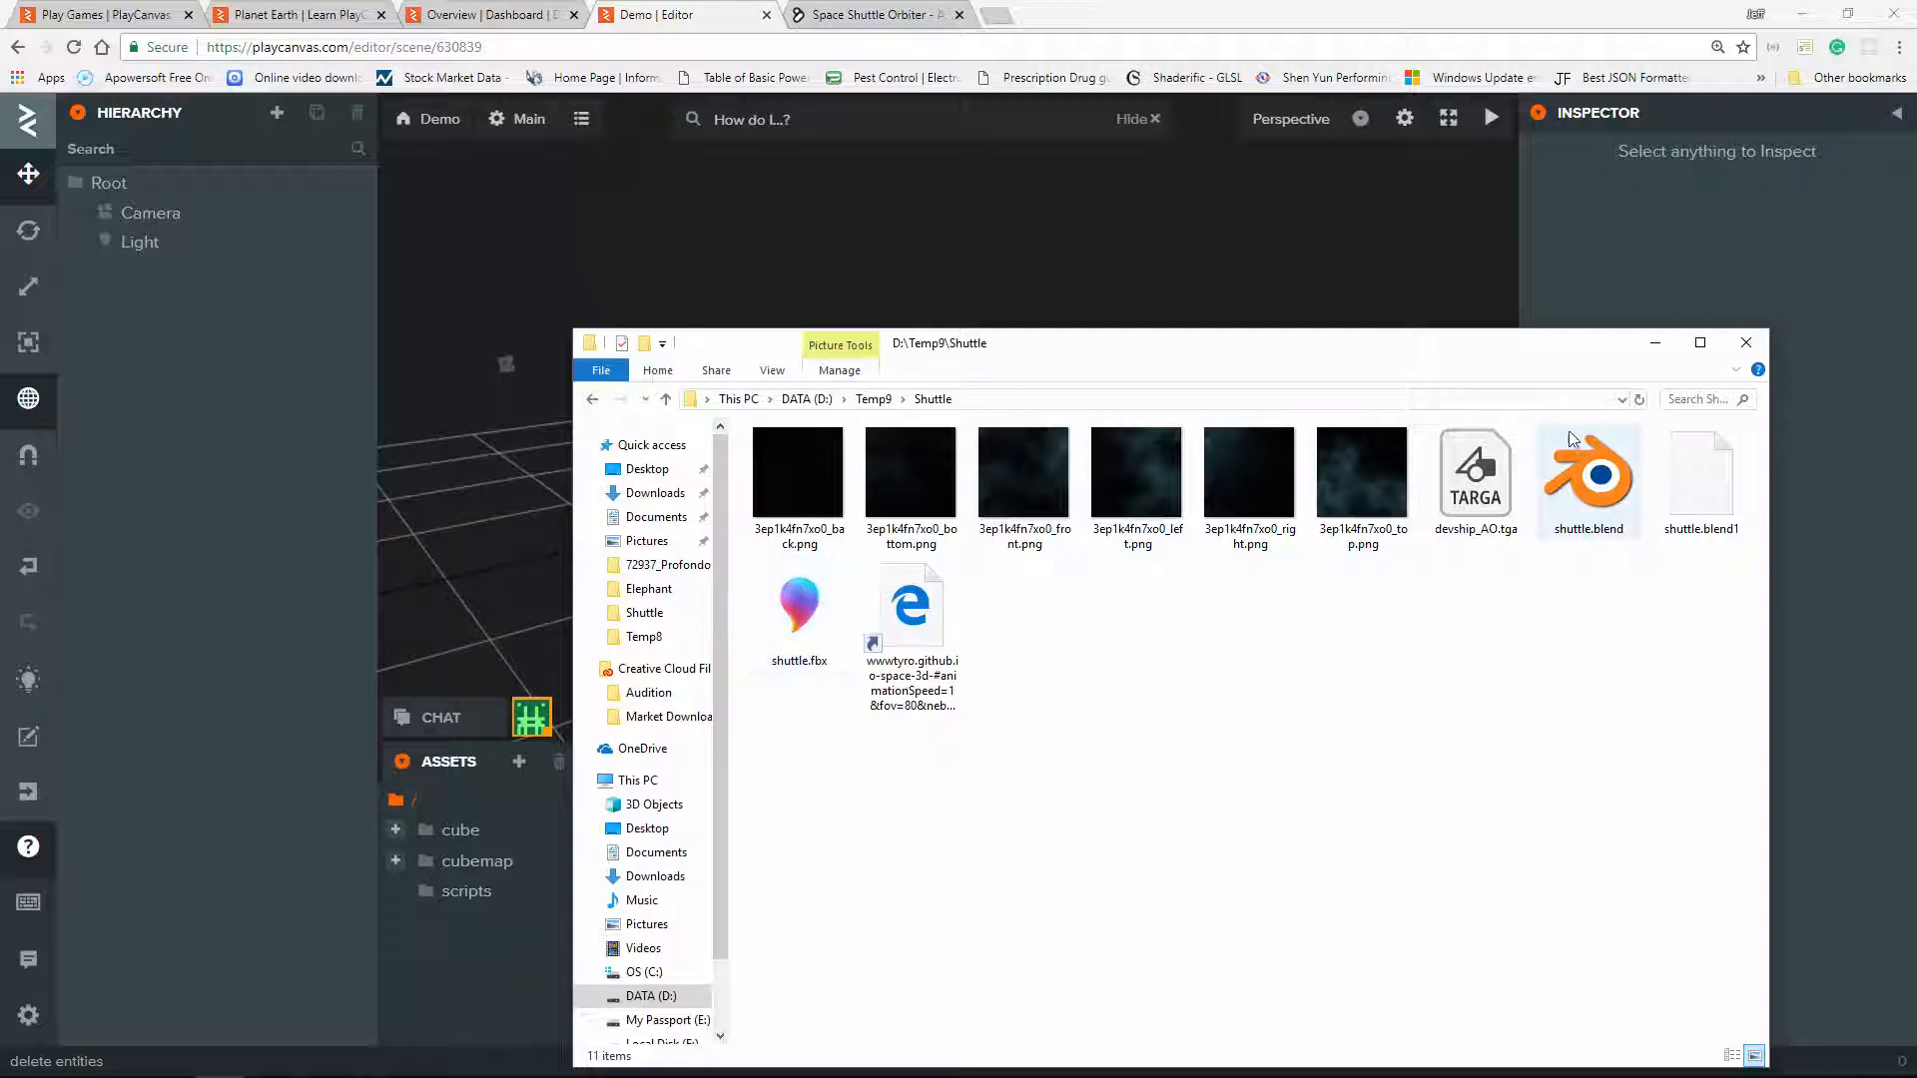
drag(1360, 361, 1915, 255)
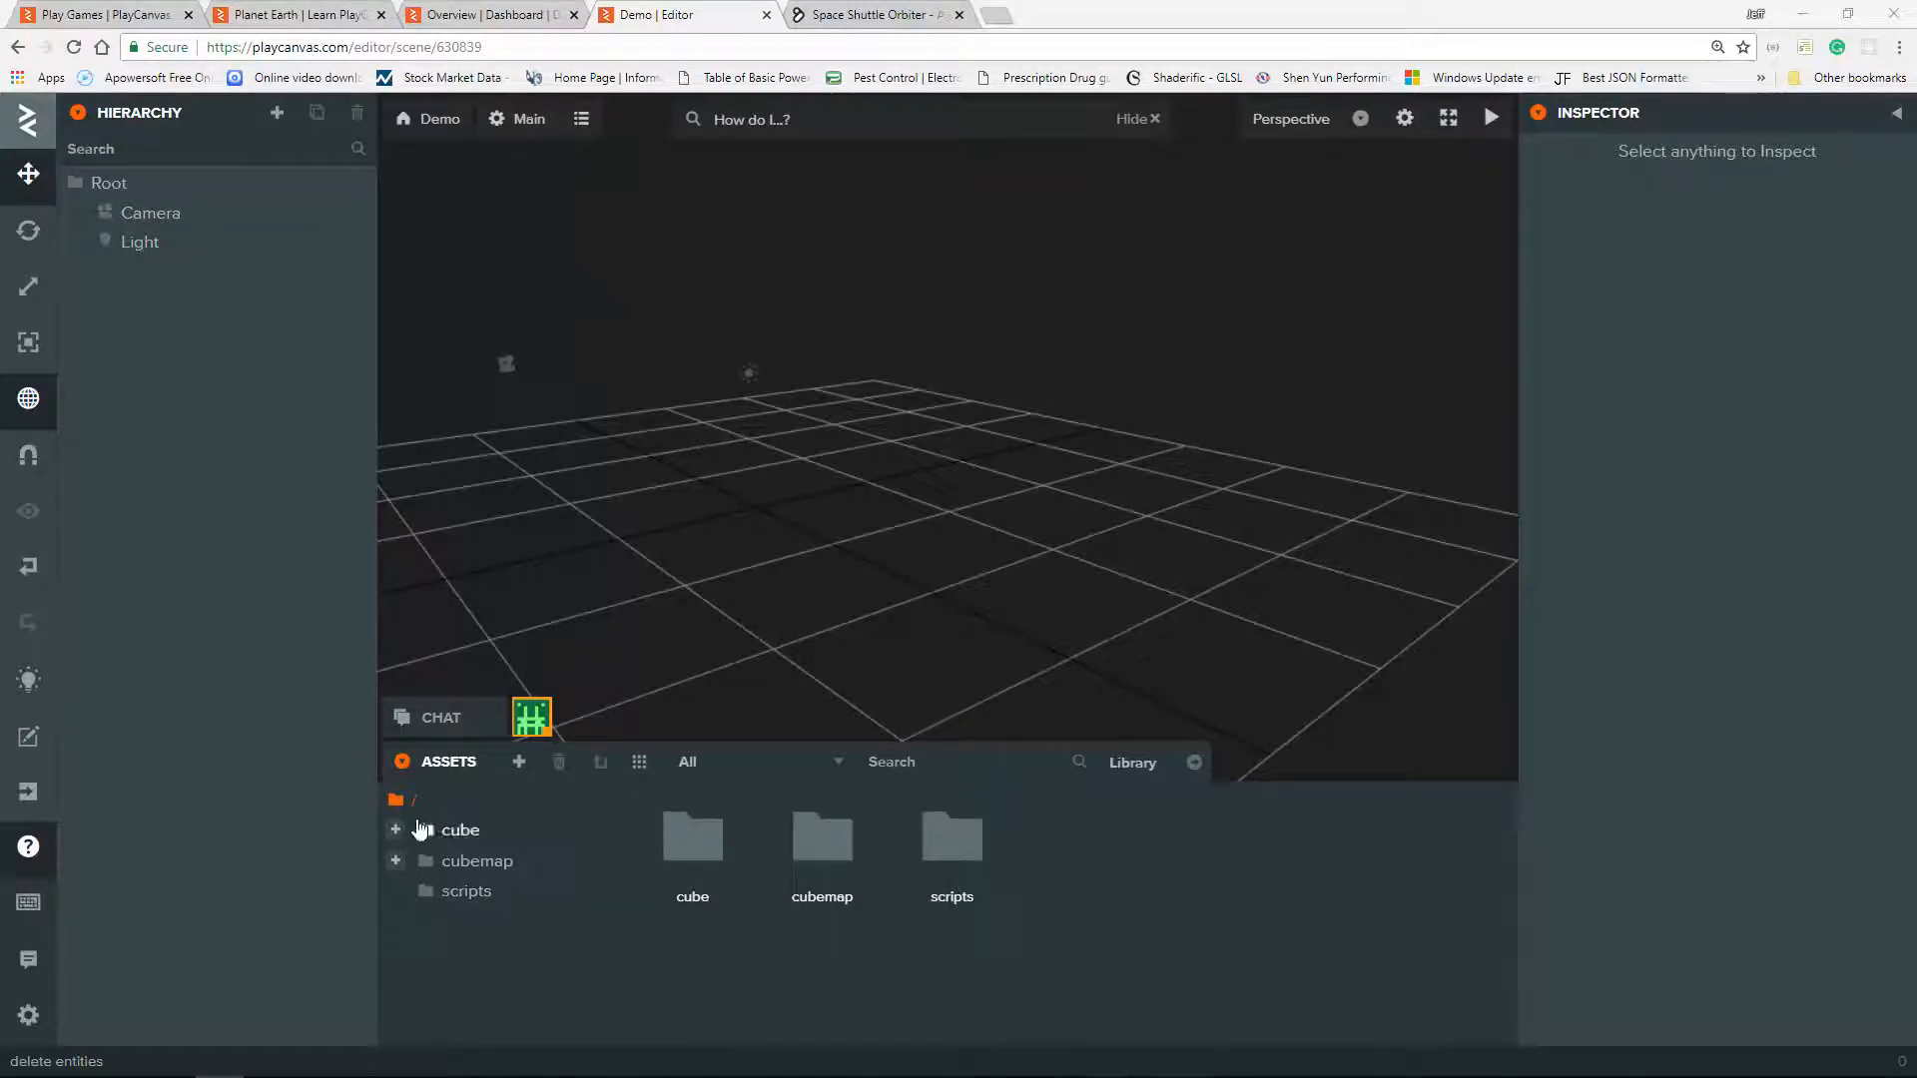
Step: Create an asset folder named Shuttle in the project root and open it
right_click(424, 815)
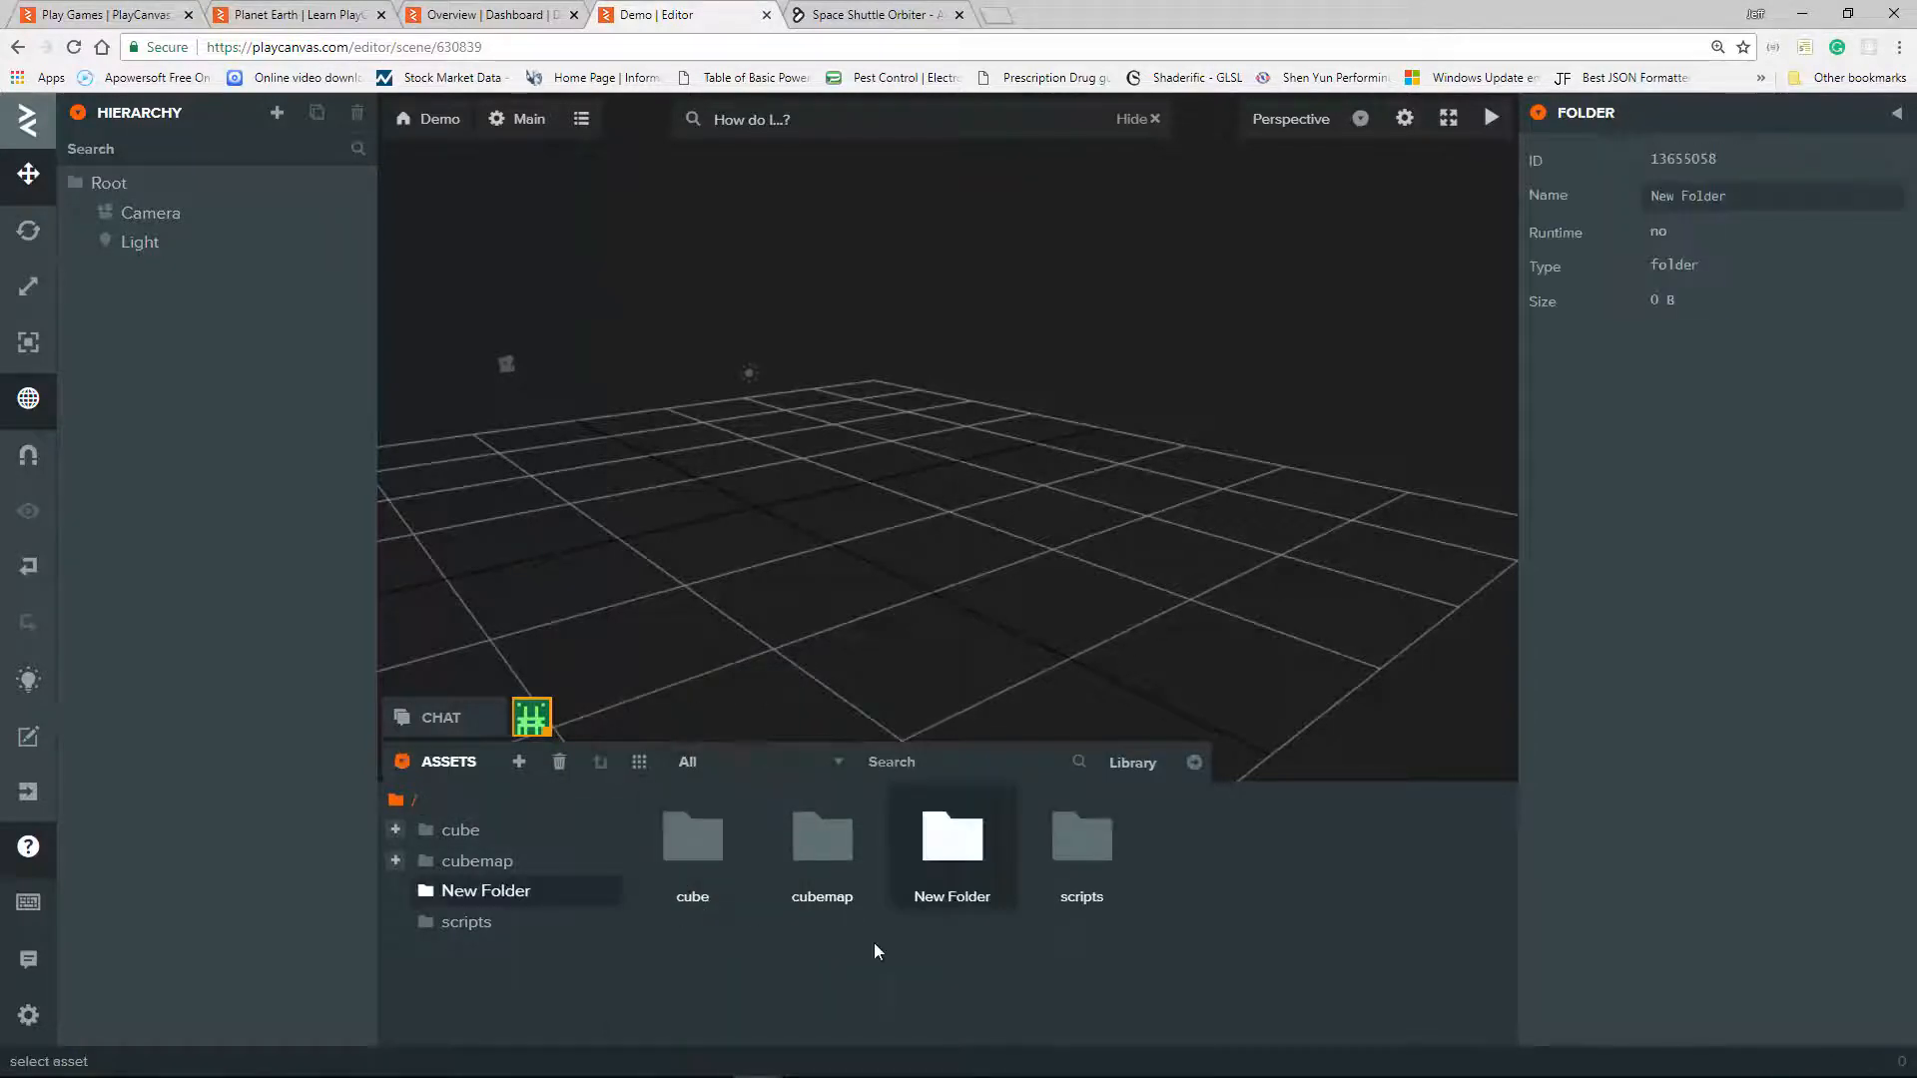
drag(1741, 196, 1594, 172)
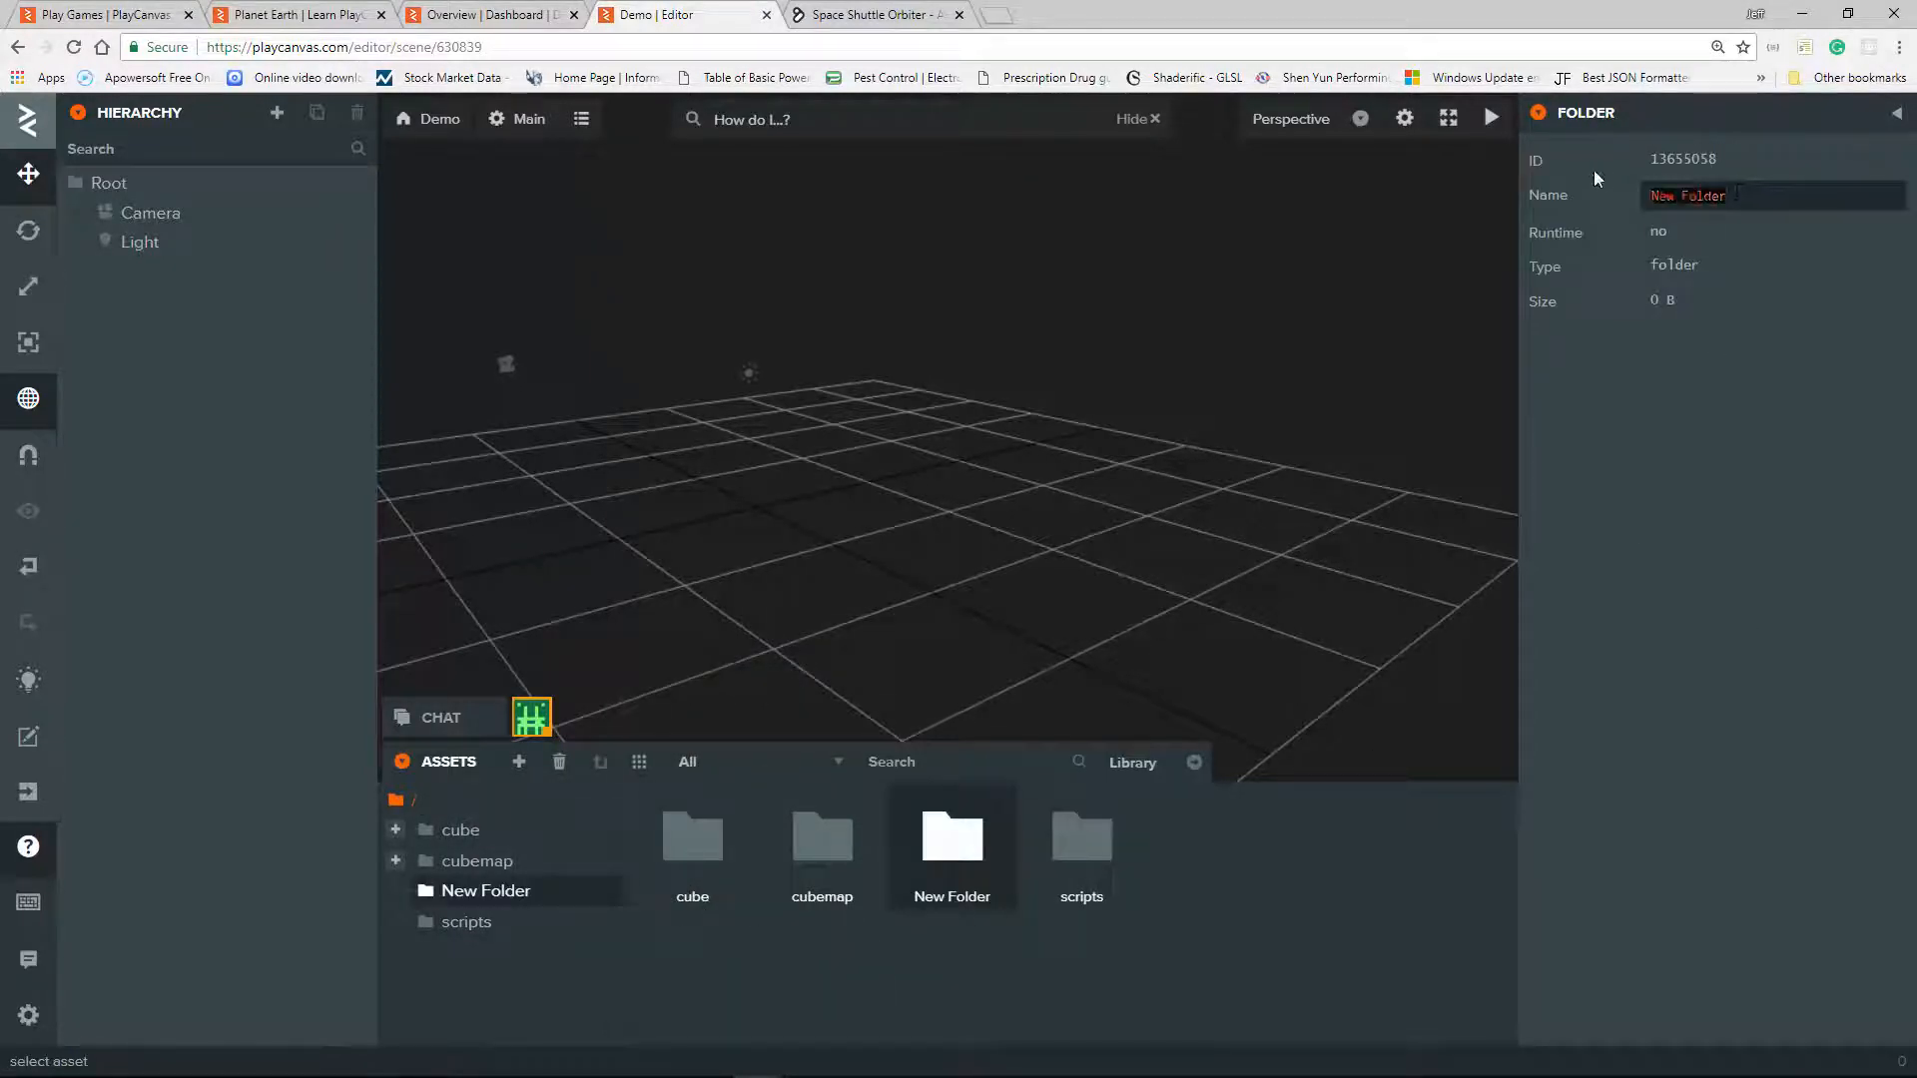
text(Shuttle)
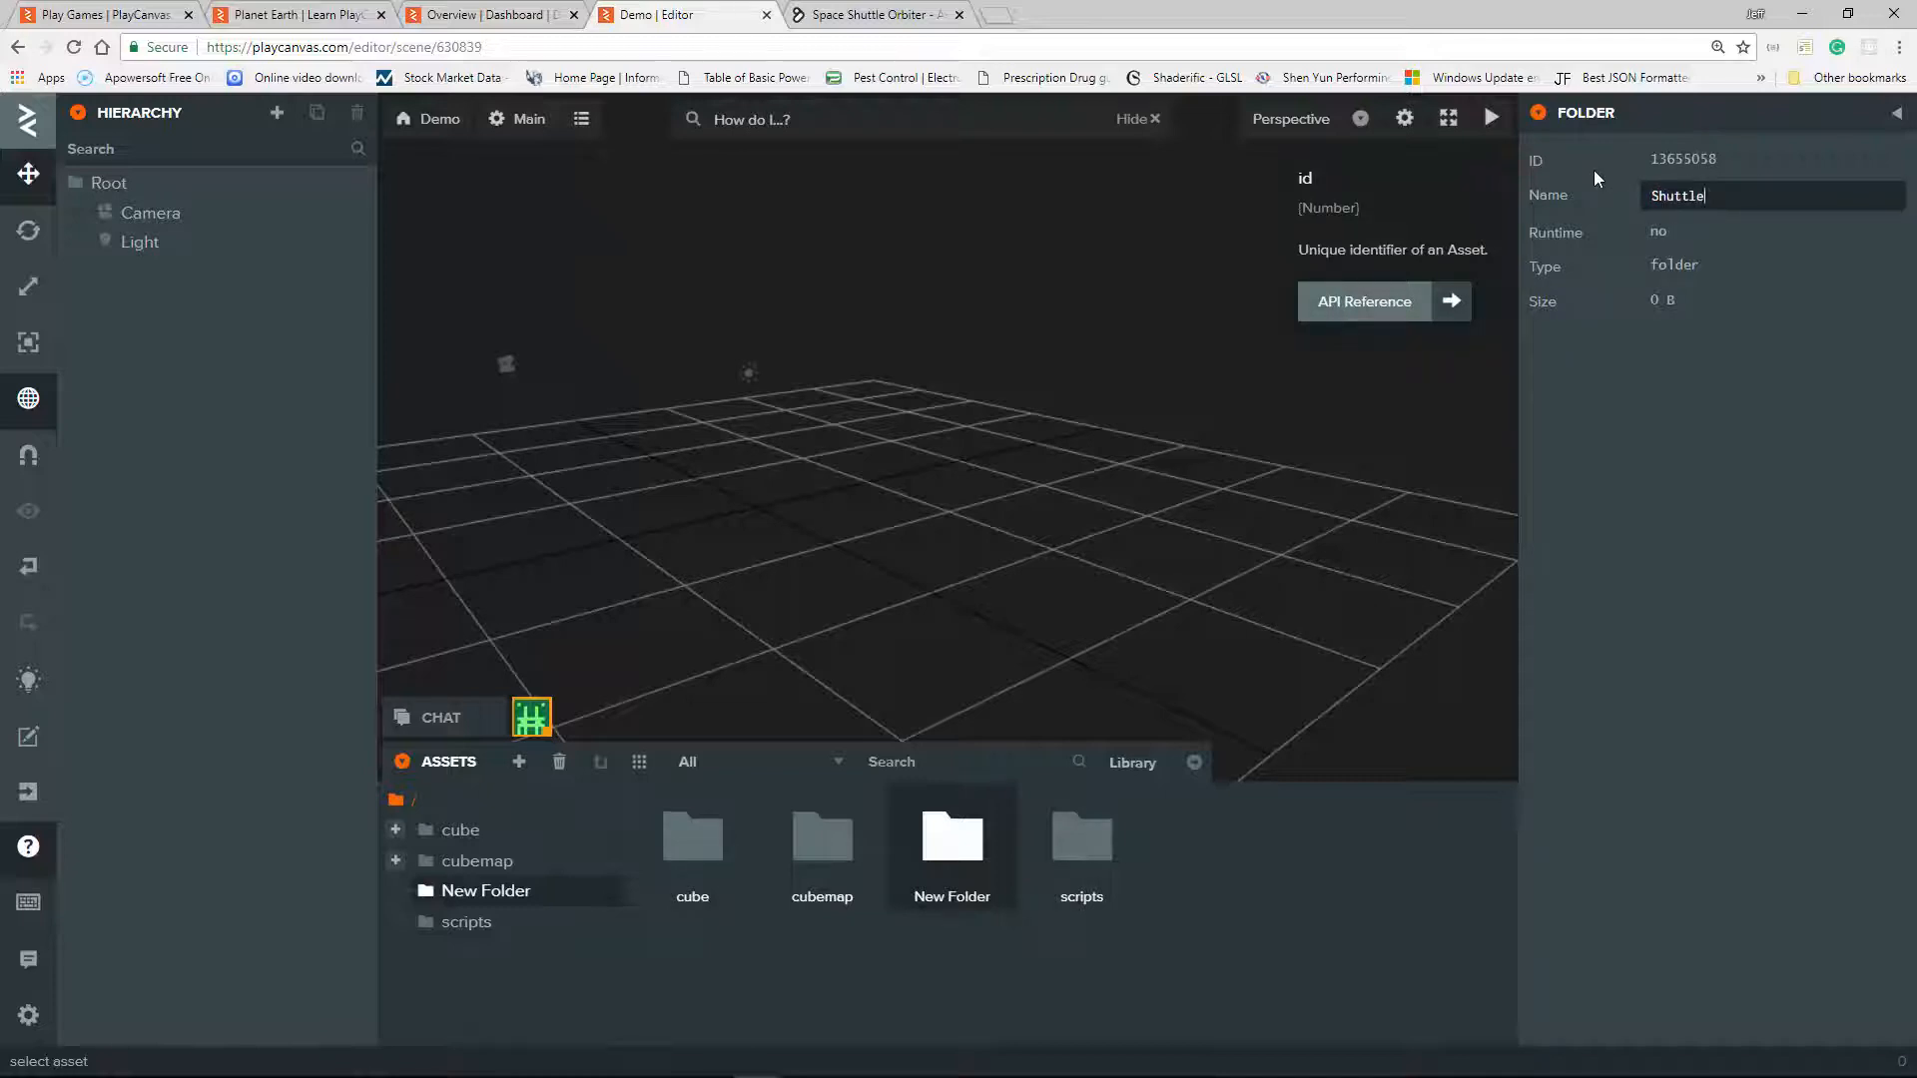
key(Return)
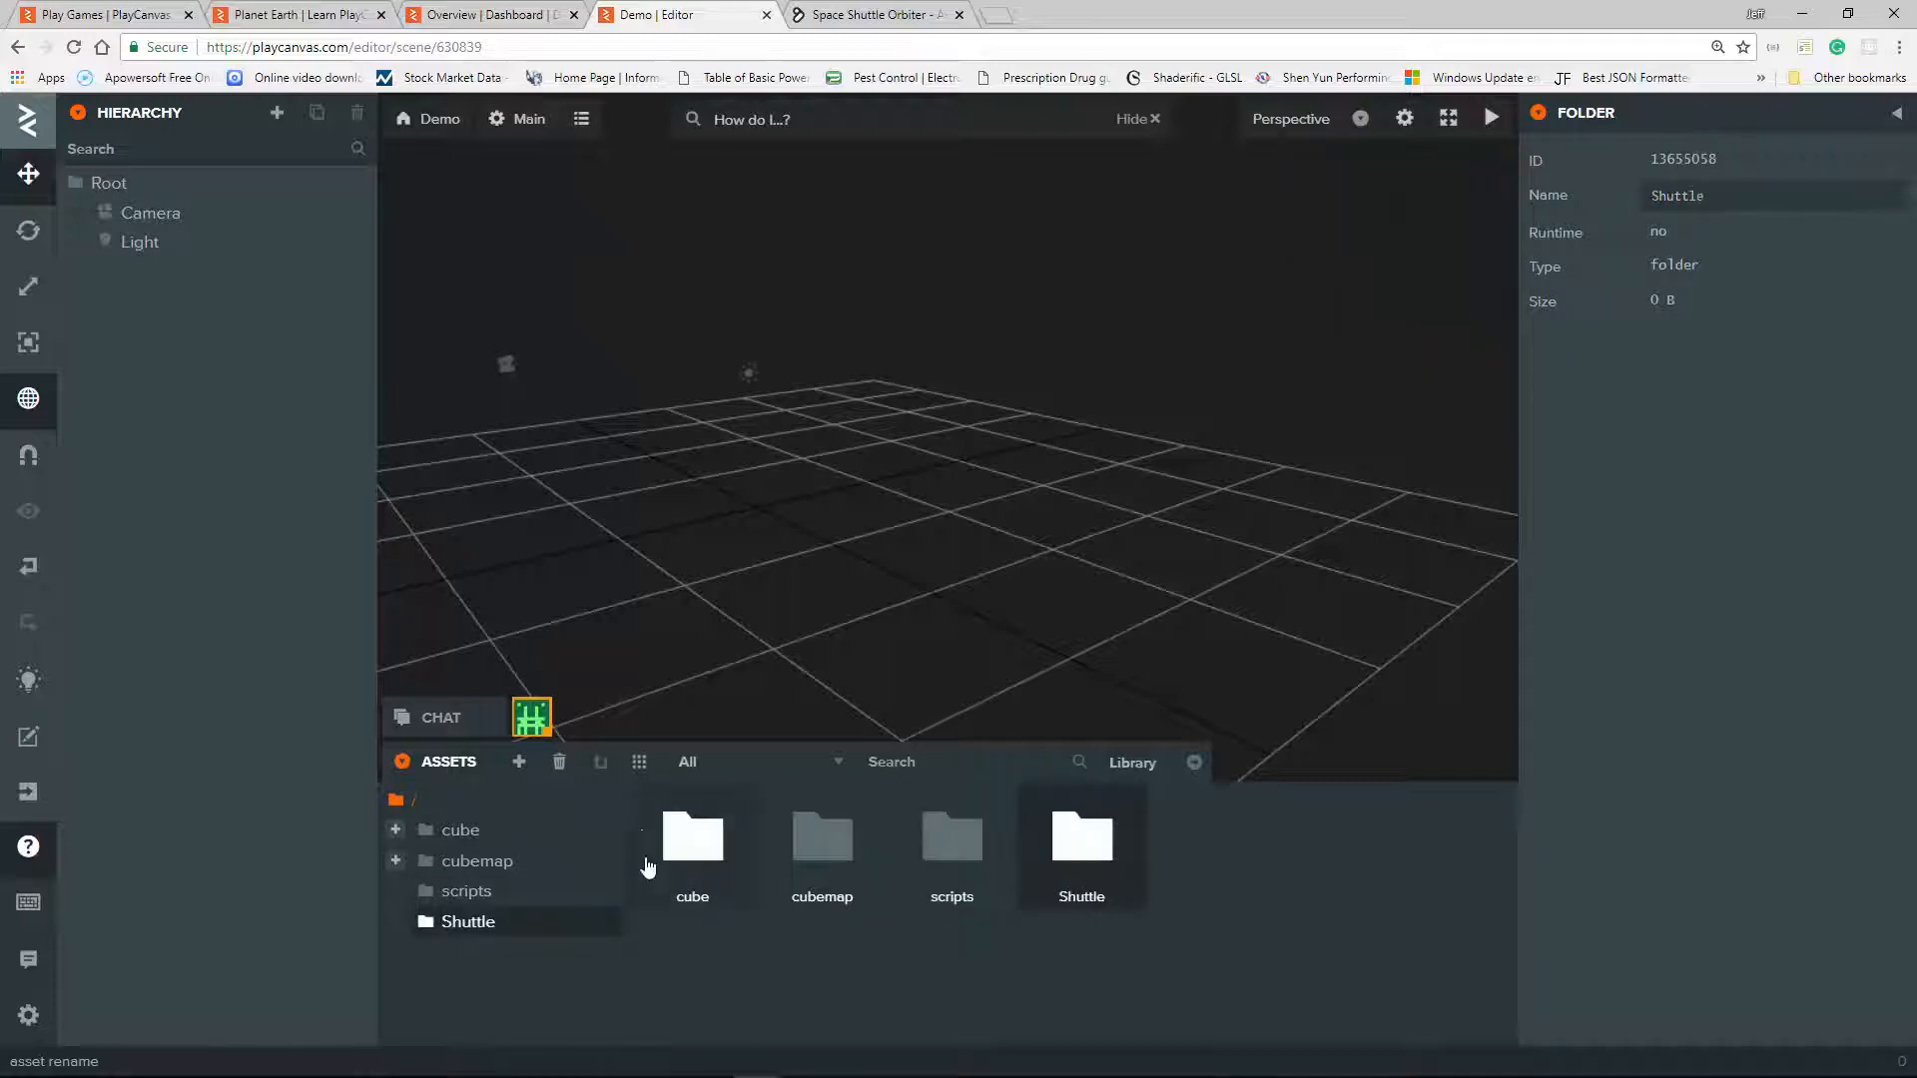
click(1078, 852)
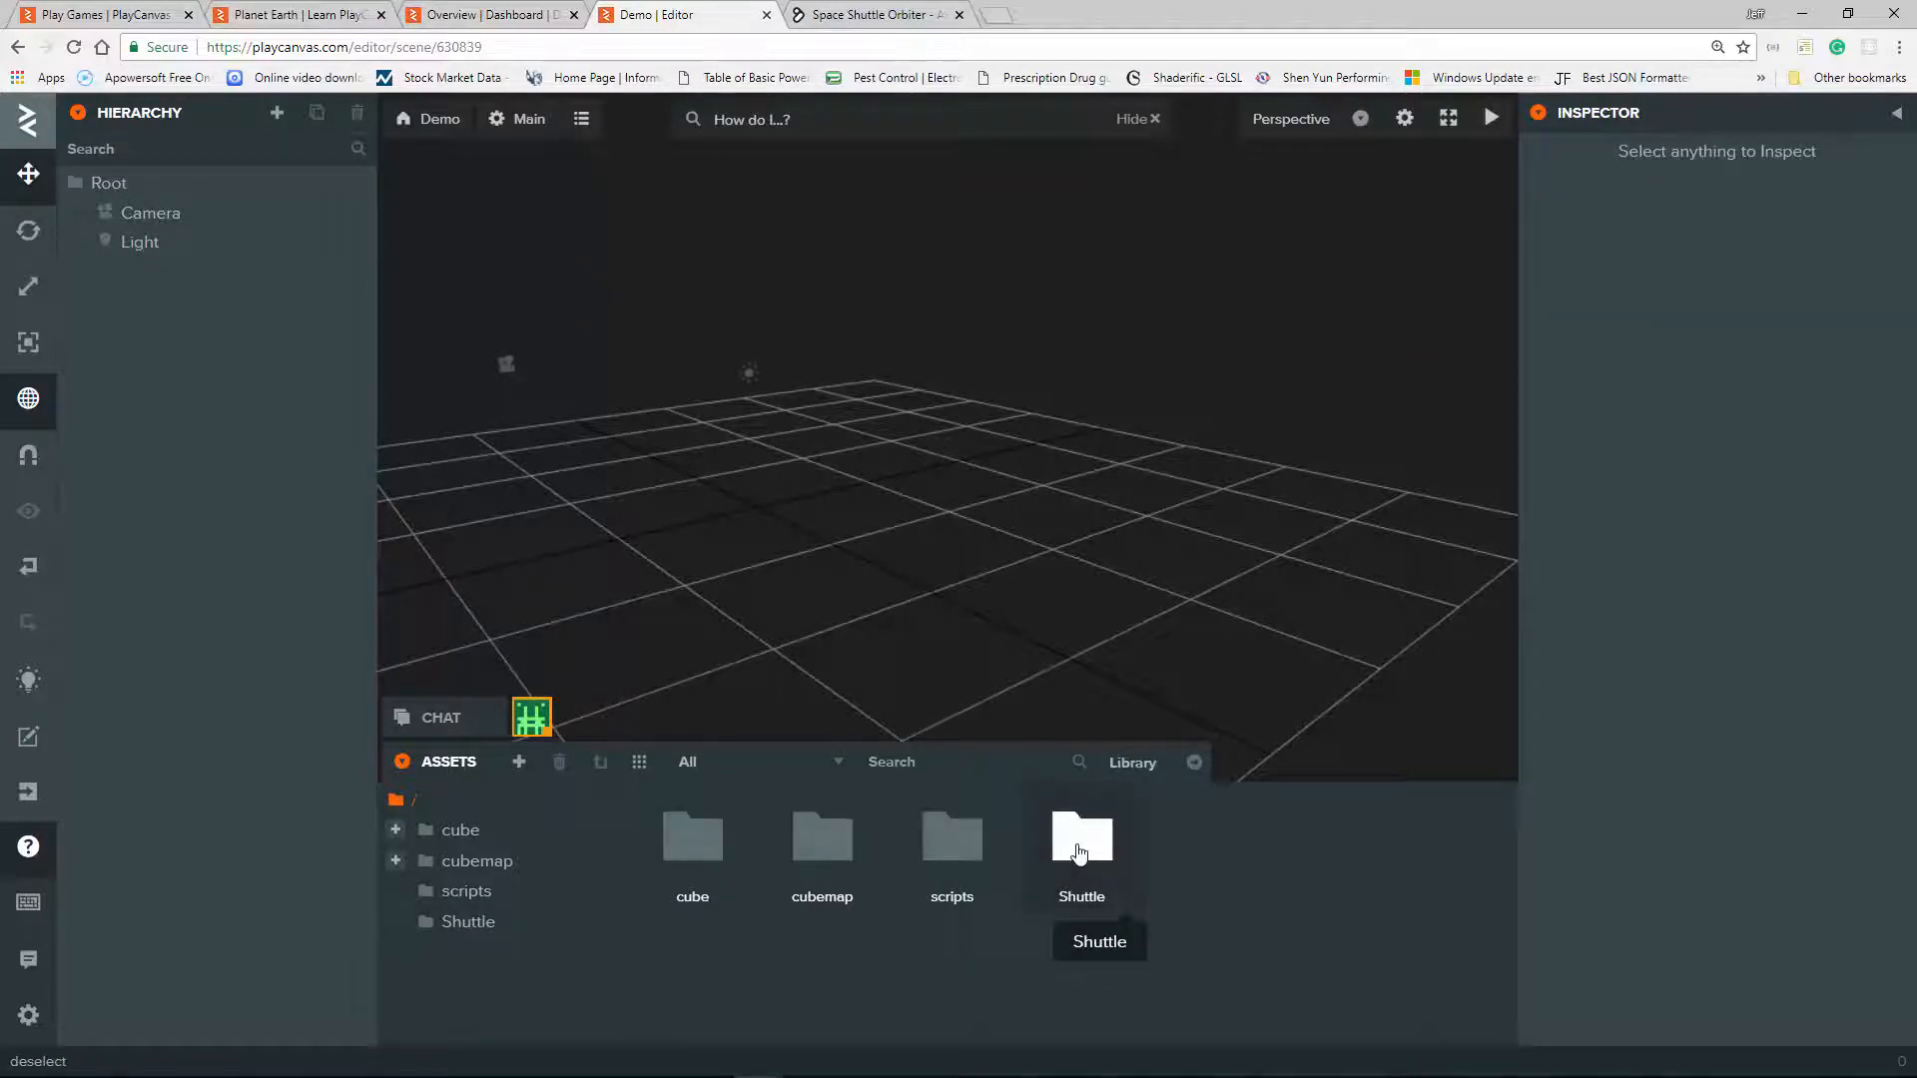
double_click(1078, 852)
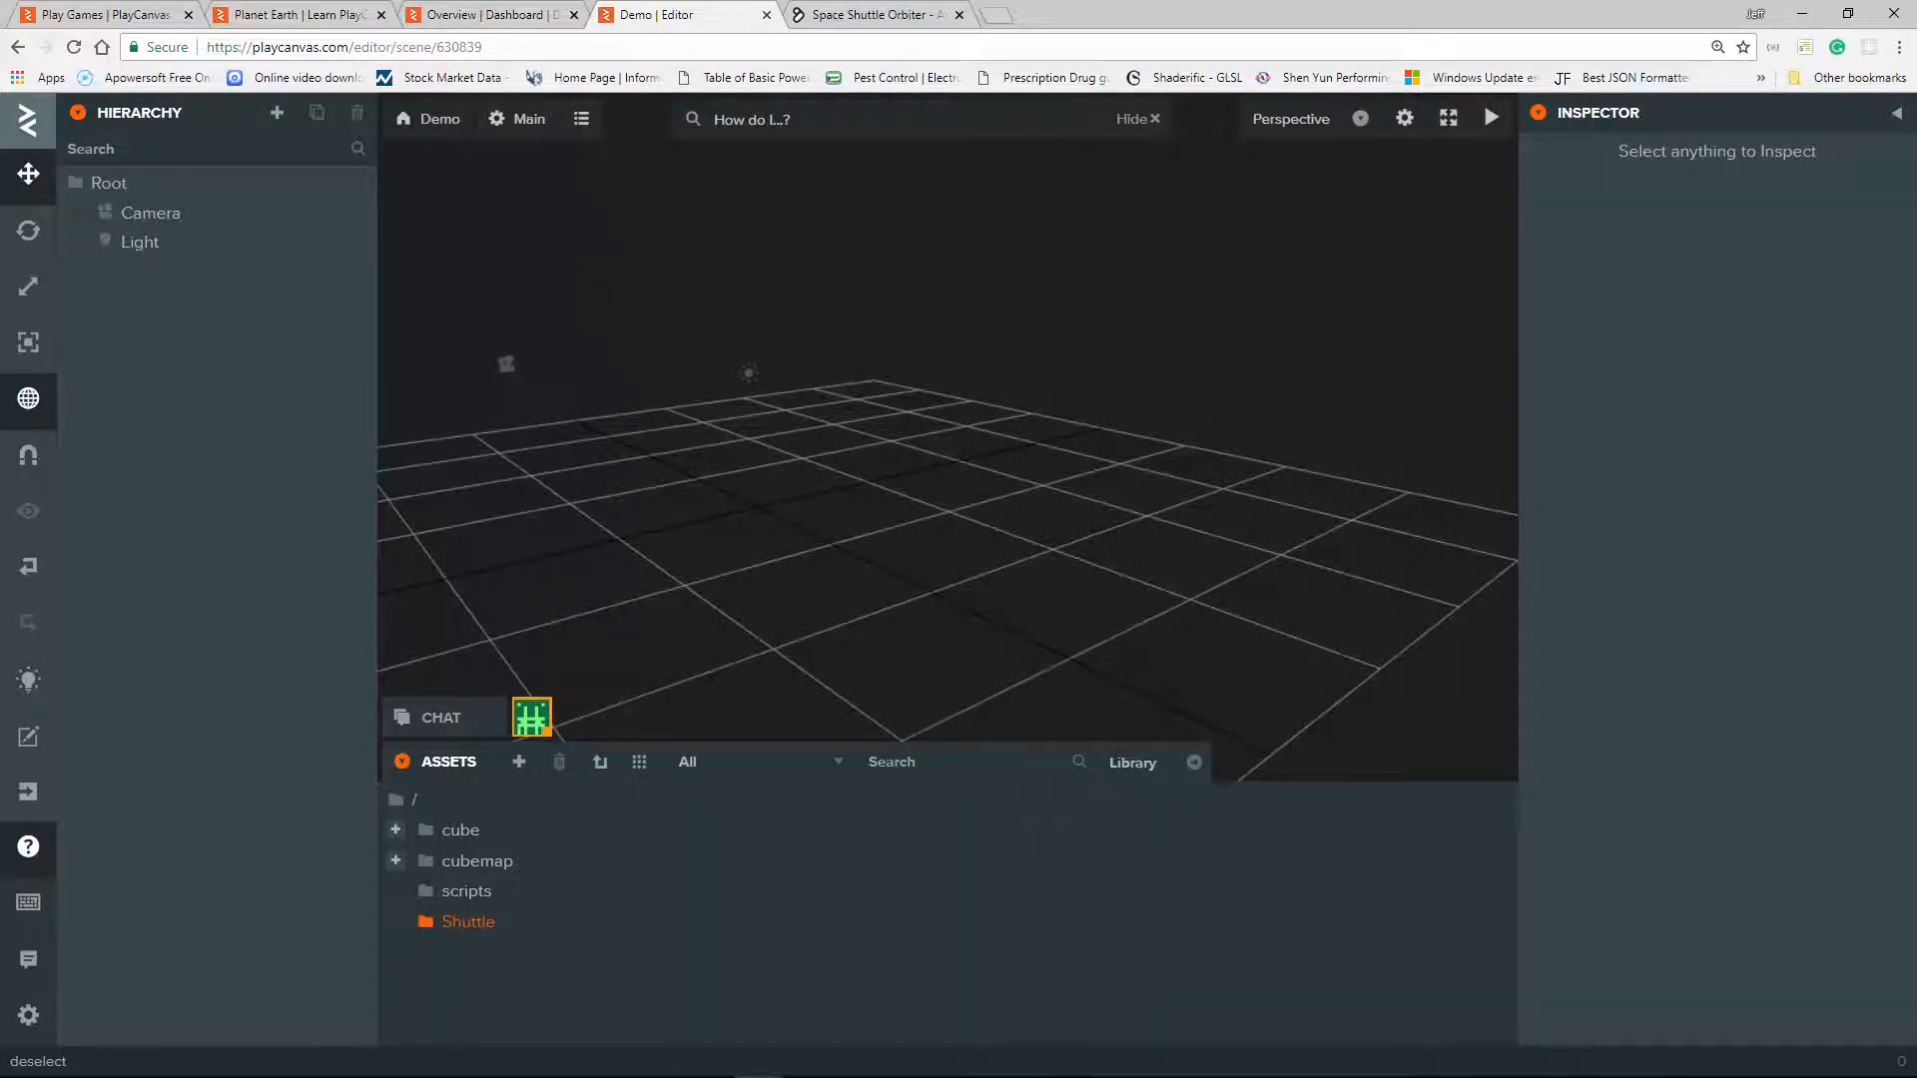
Step: Upload shuttle.fbx into the Shuttle asset folder and place the shuttle.json model in the scene
drag(1915, 599, 843, 946)
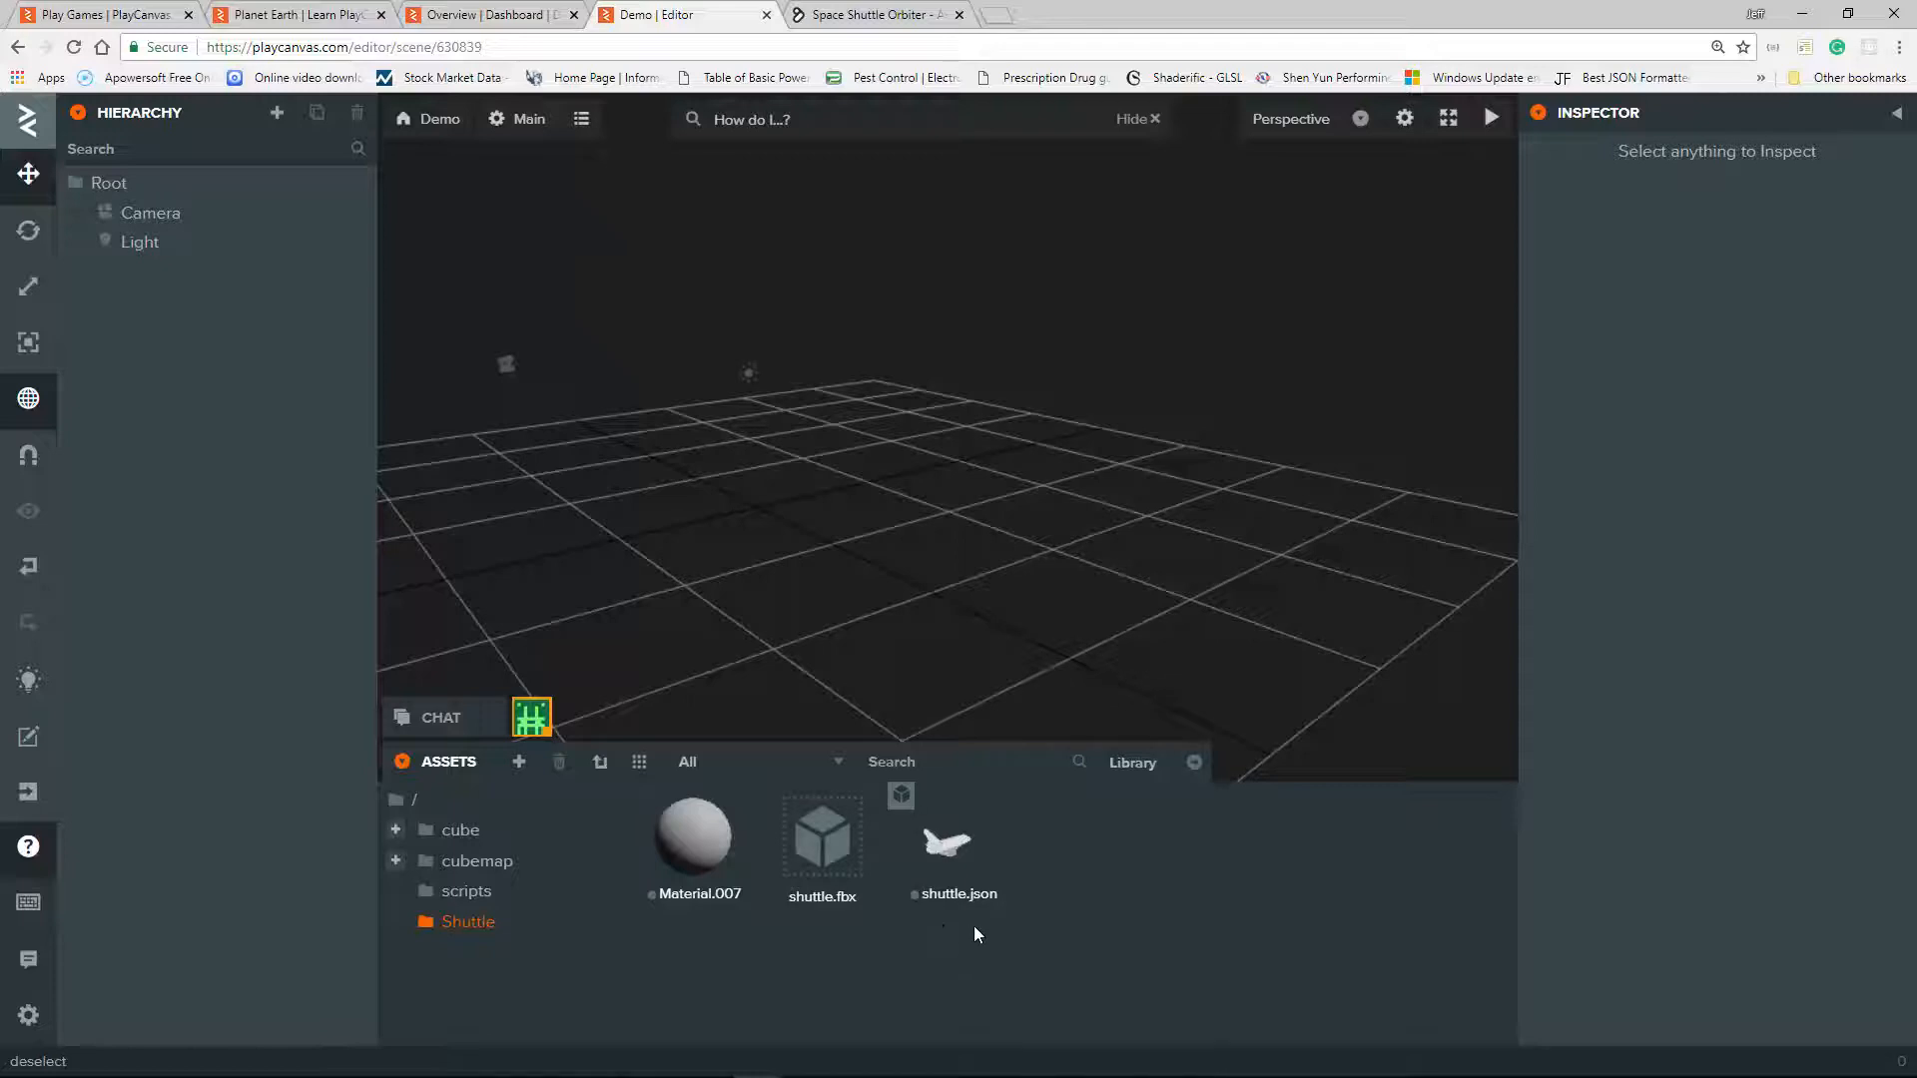
drag(953, 871, 987, 515)
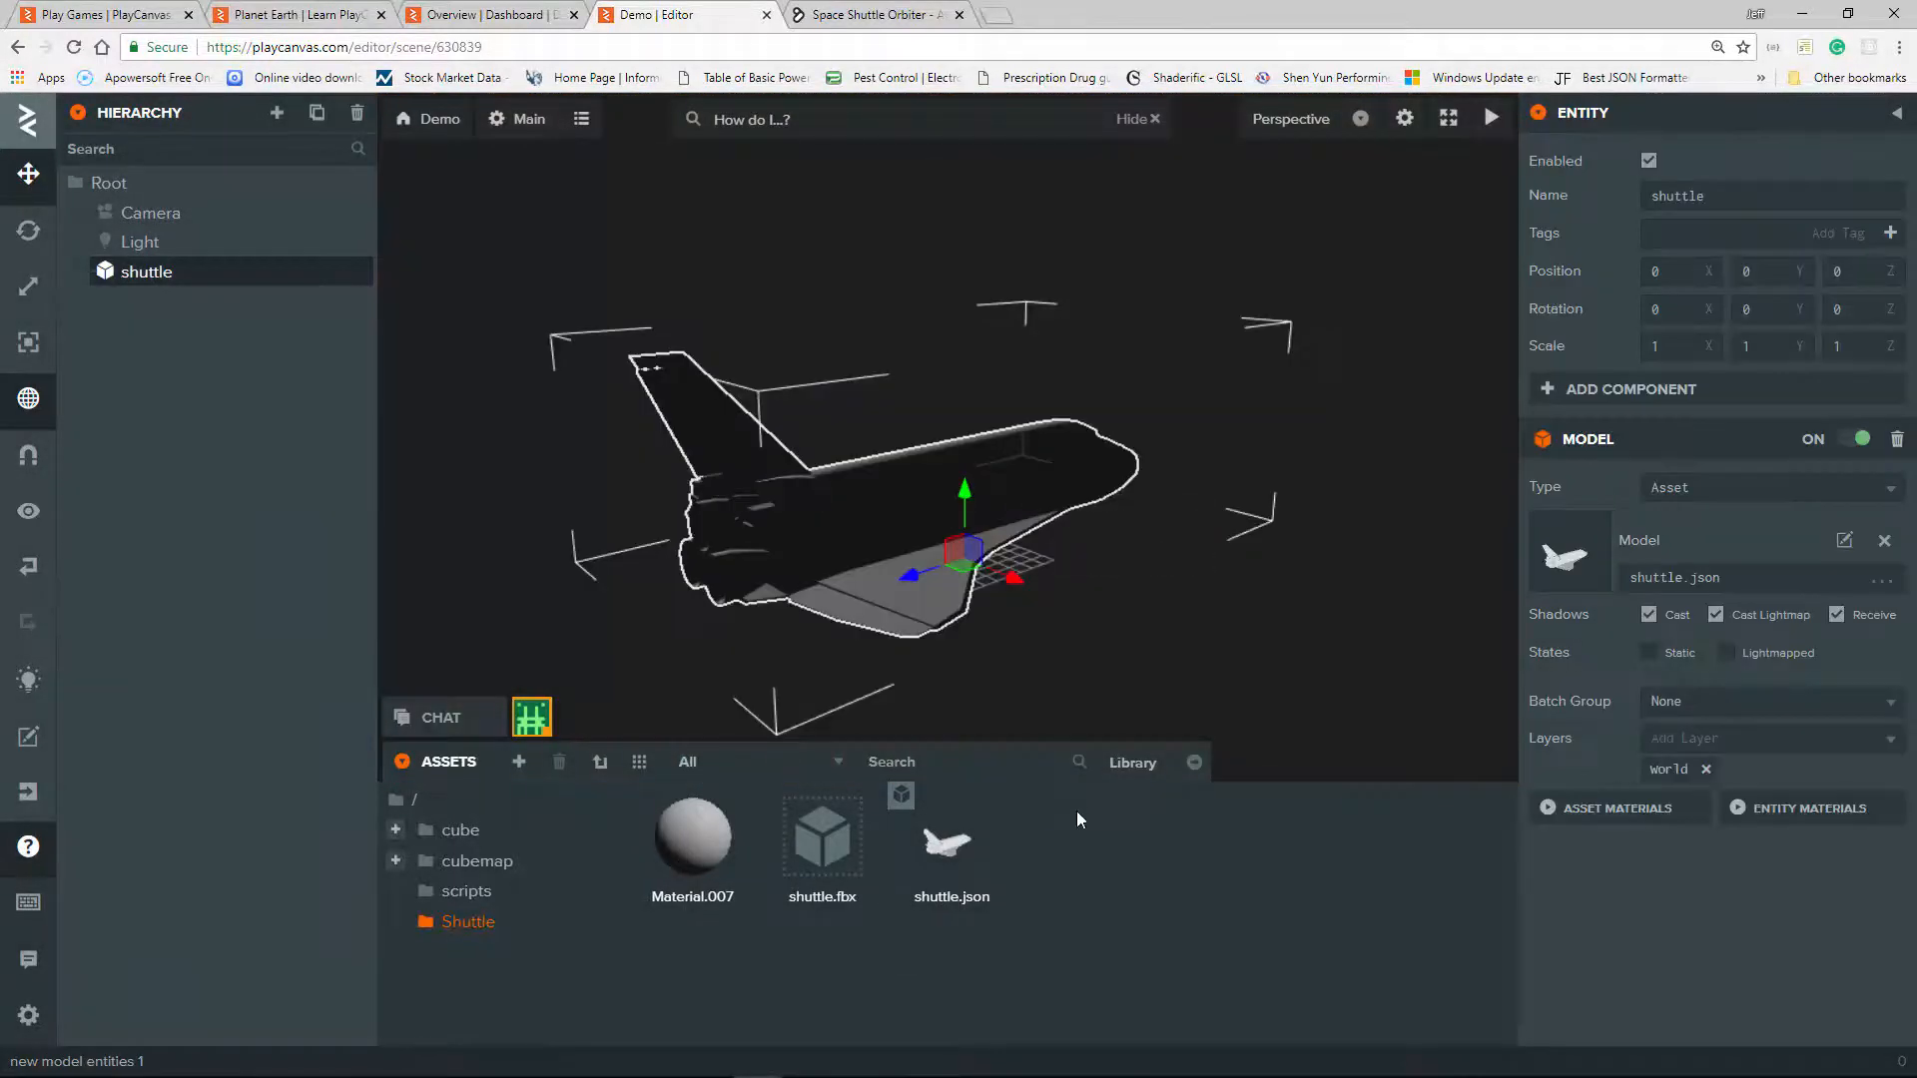
Step: Examine the placed shuttle model in the viewport from several angles and distances
scroll(1102, 568, down, 2)
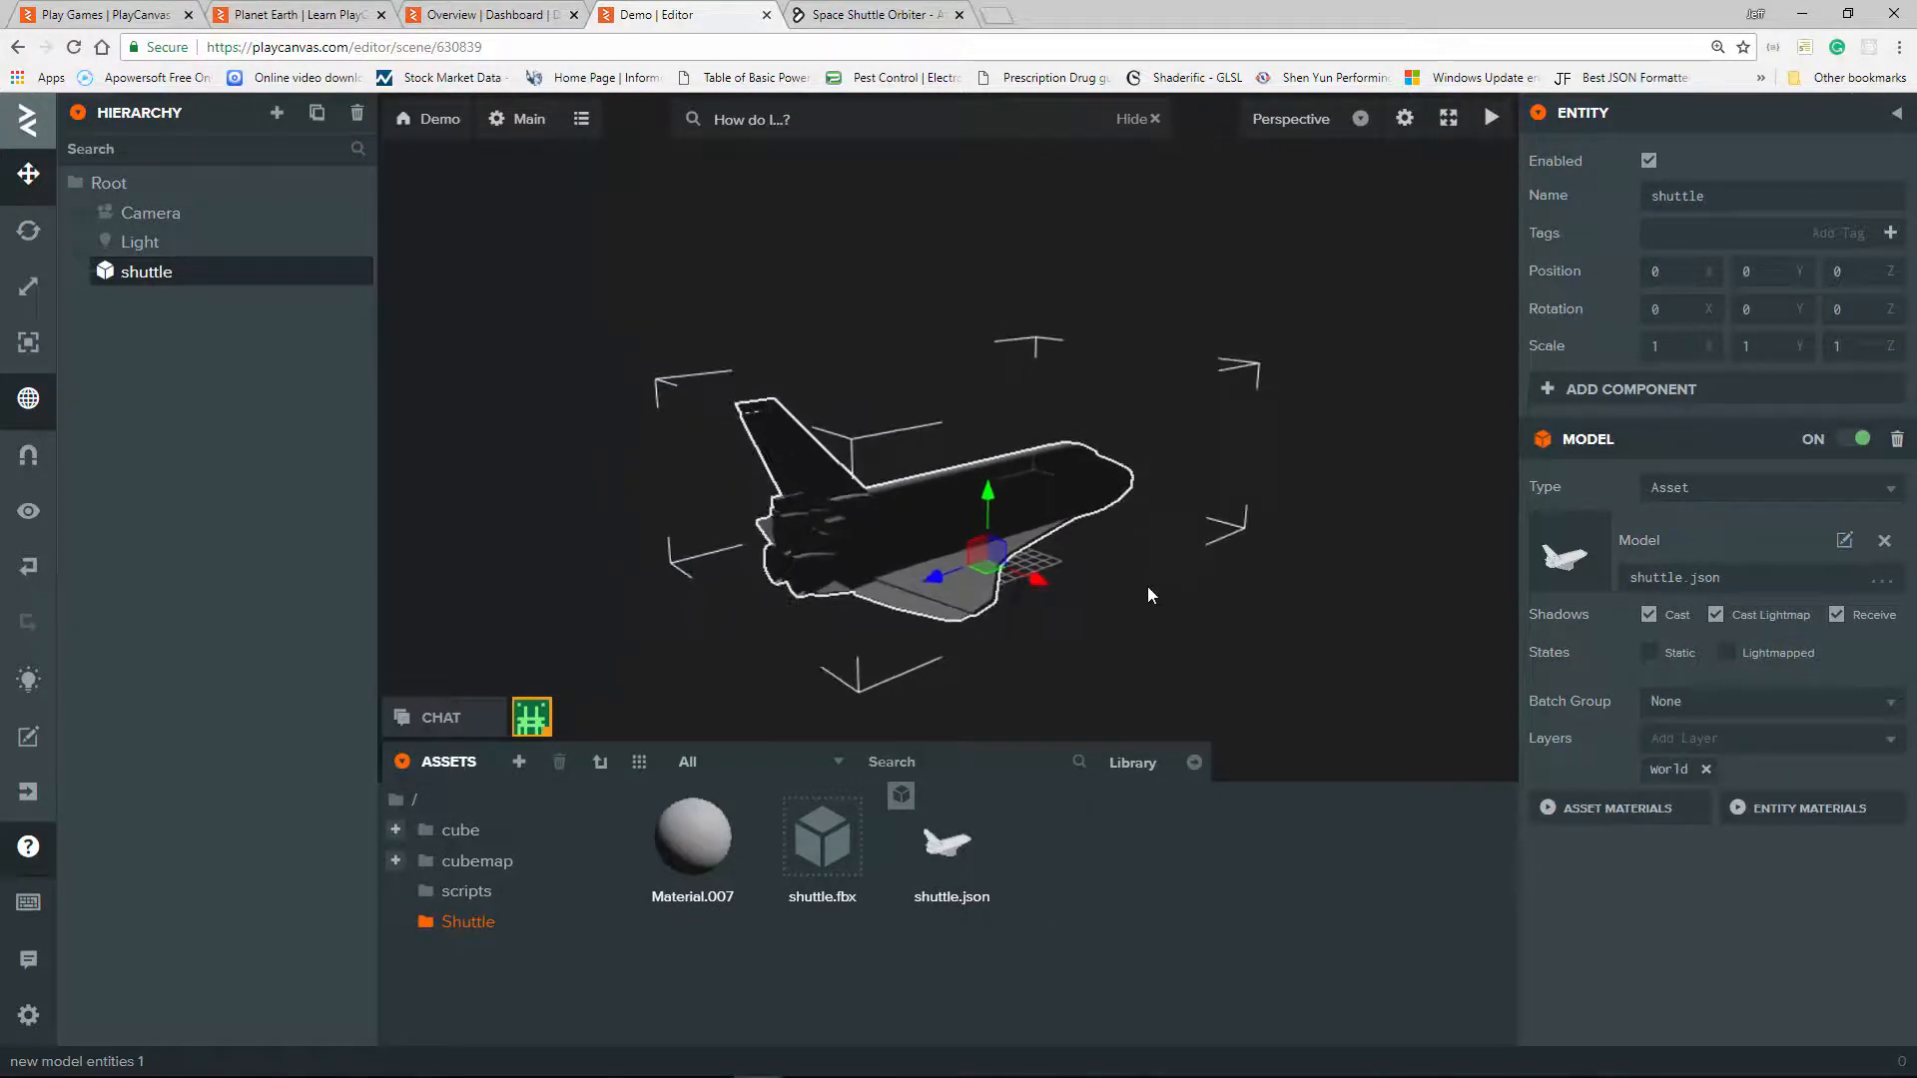
mouse_move(1142, 584)
middle_down()
mouse_move(1058, 651)
mouse_move(1146, 602)
middle_up()
drag(1145, 602, 1095, 600)
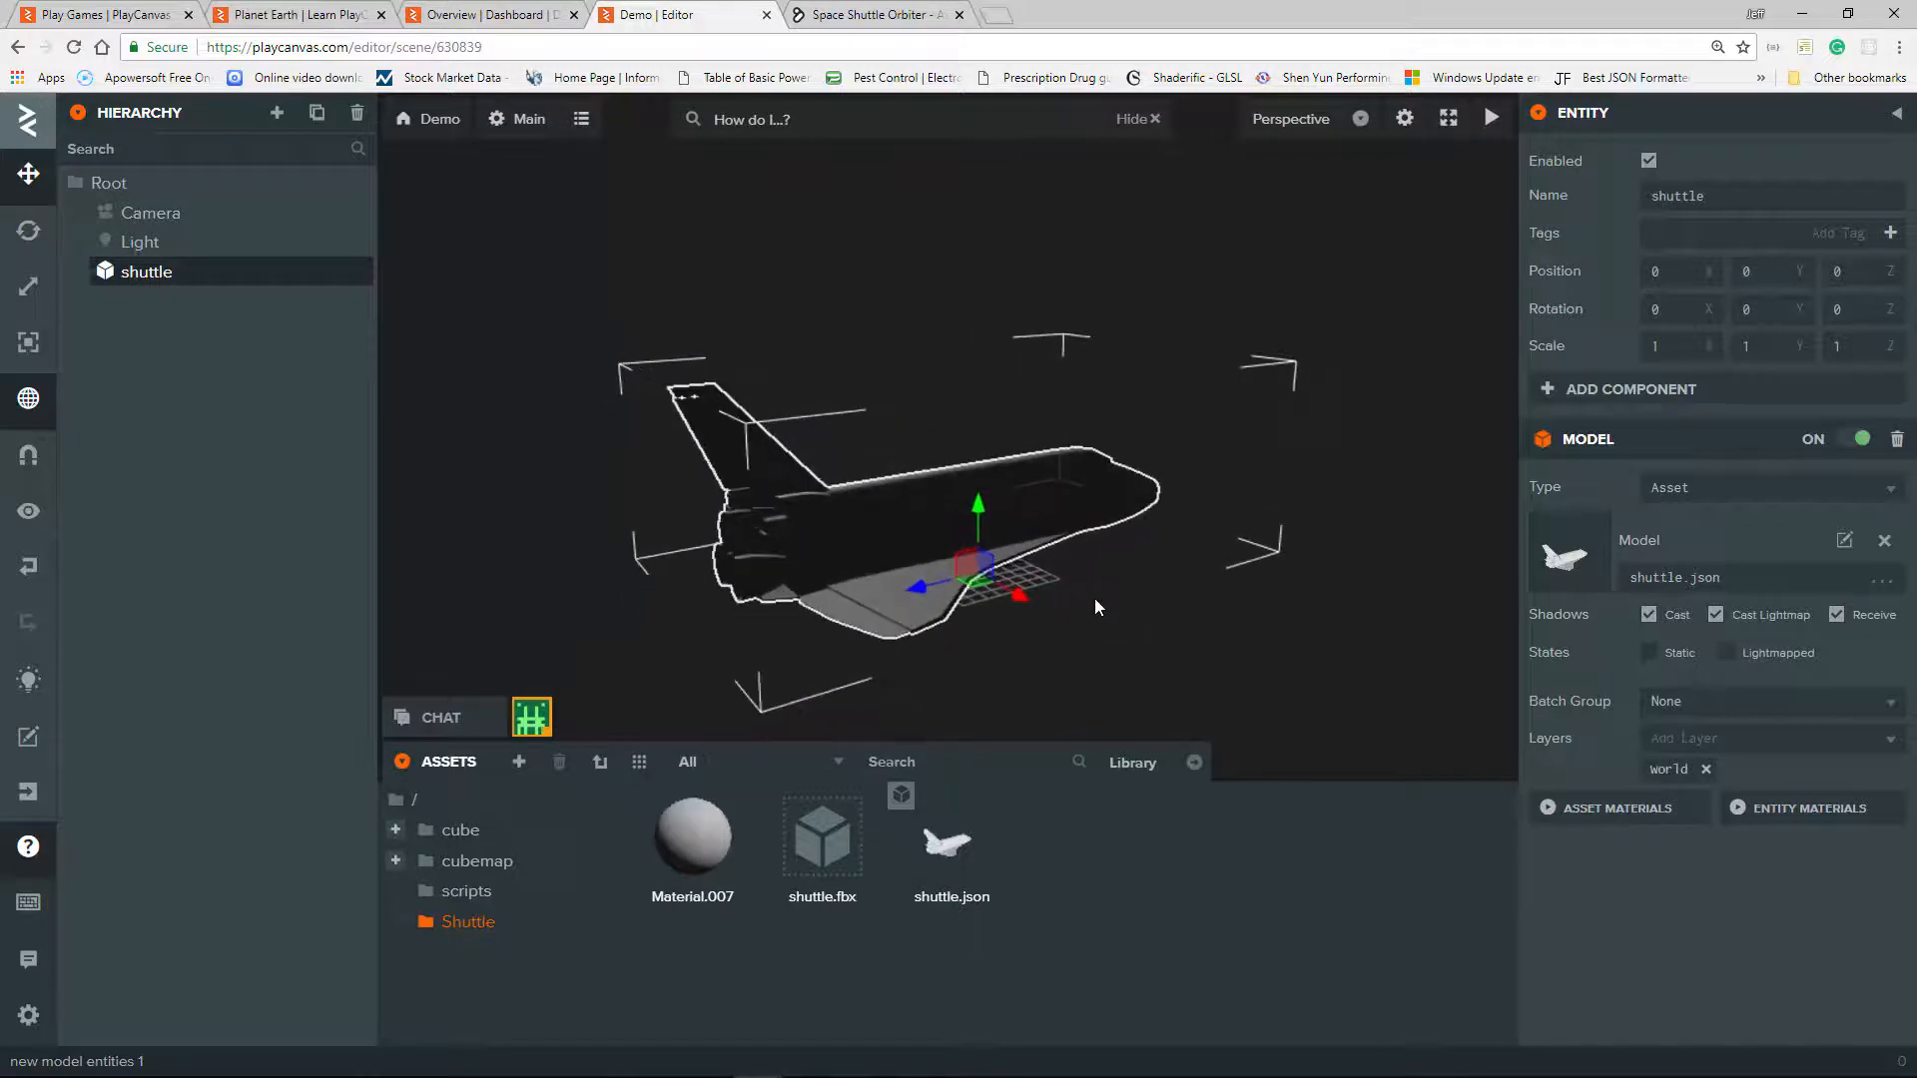
scroll(1098, 603, up, 4)
scroll(1102, 599, down, 4)
scroll(1105, 599, up, 2)
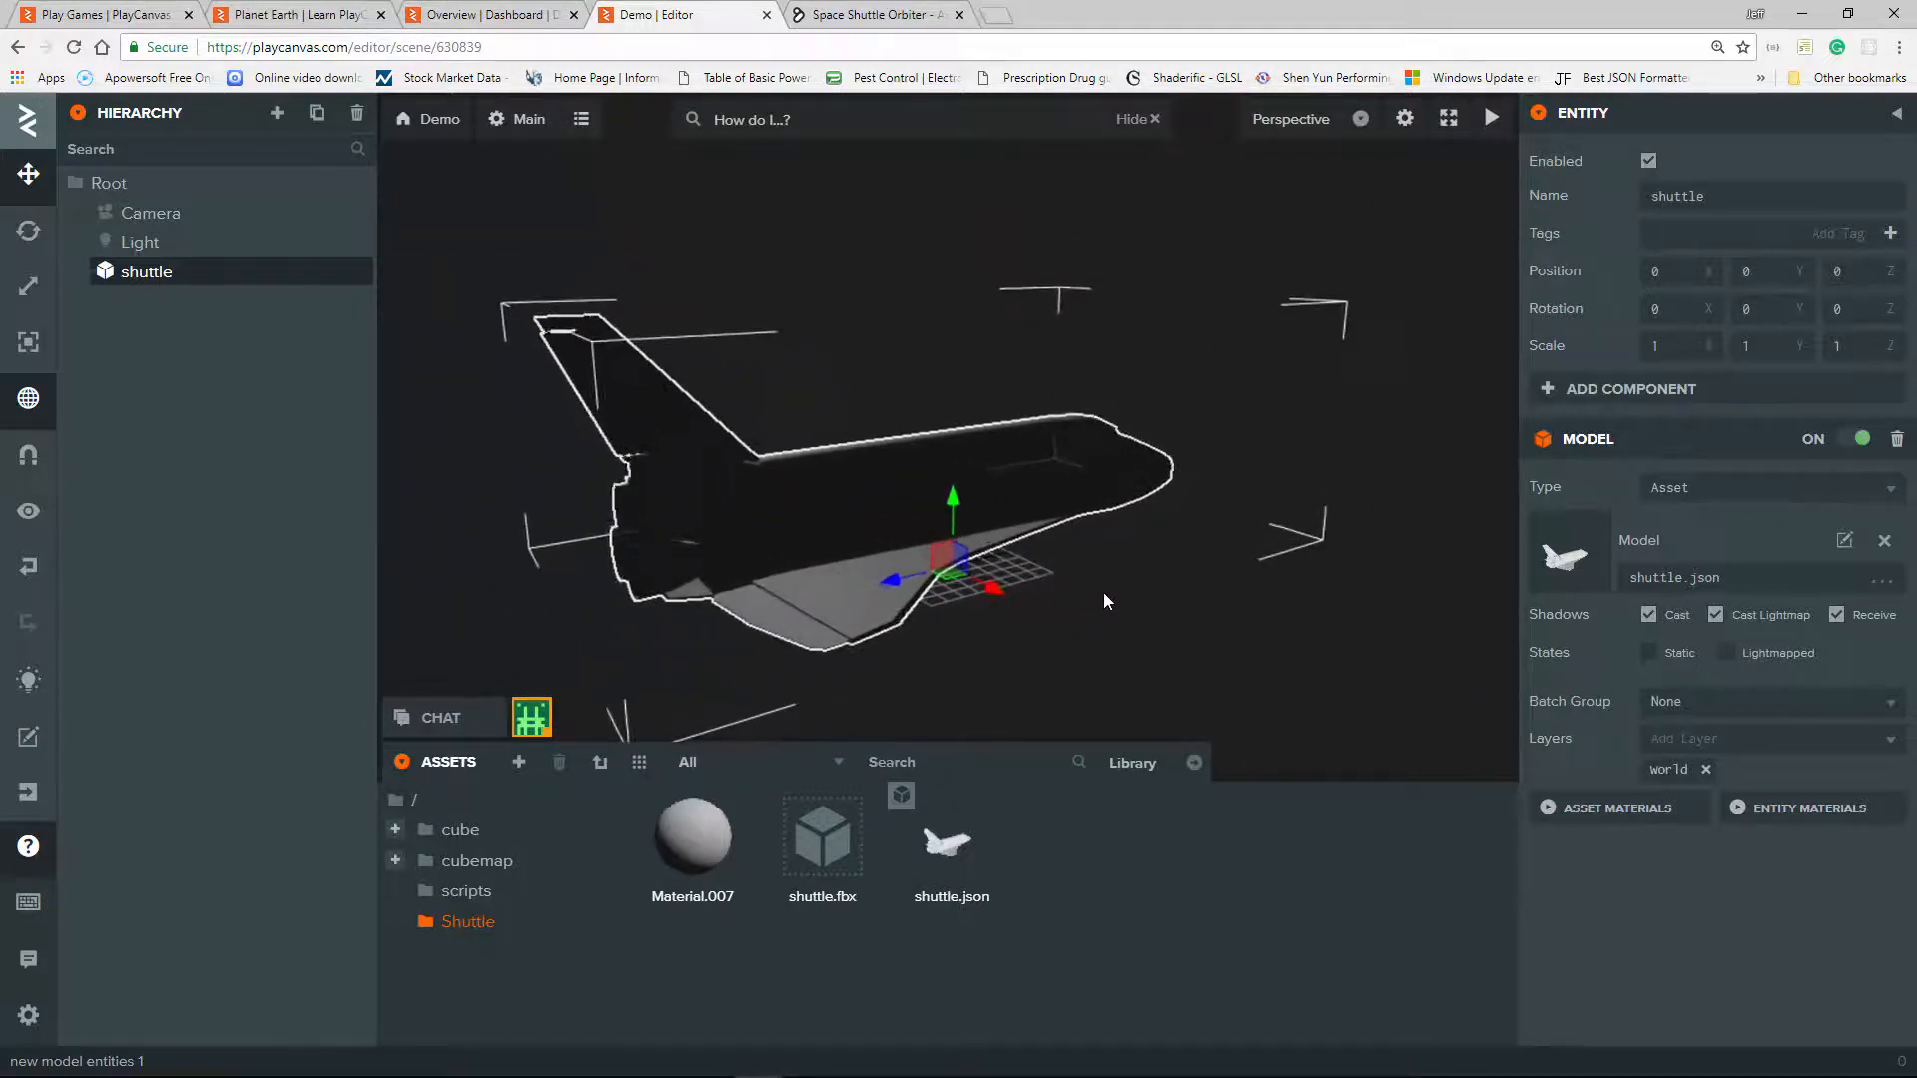
scroll(1105, 599, down, 2)
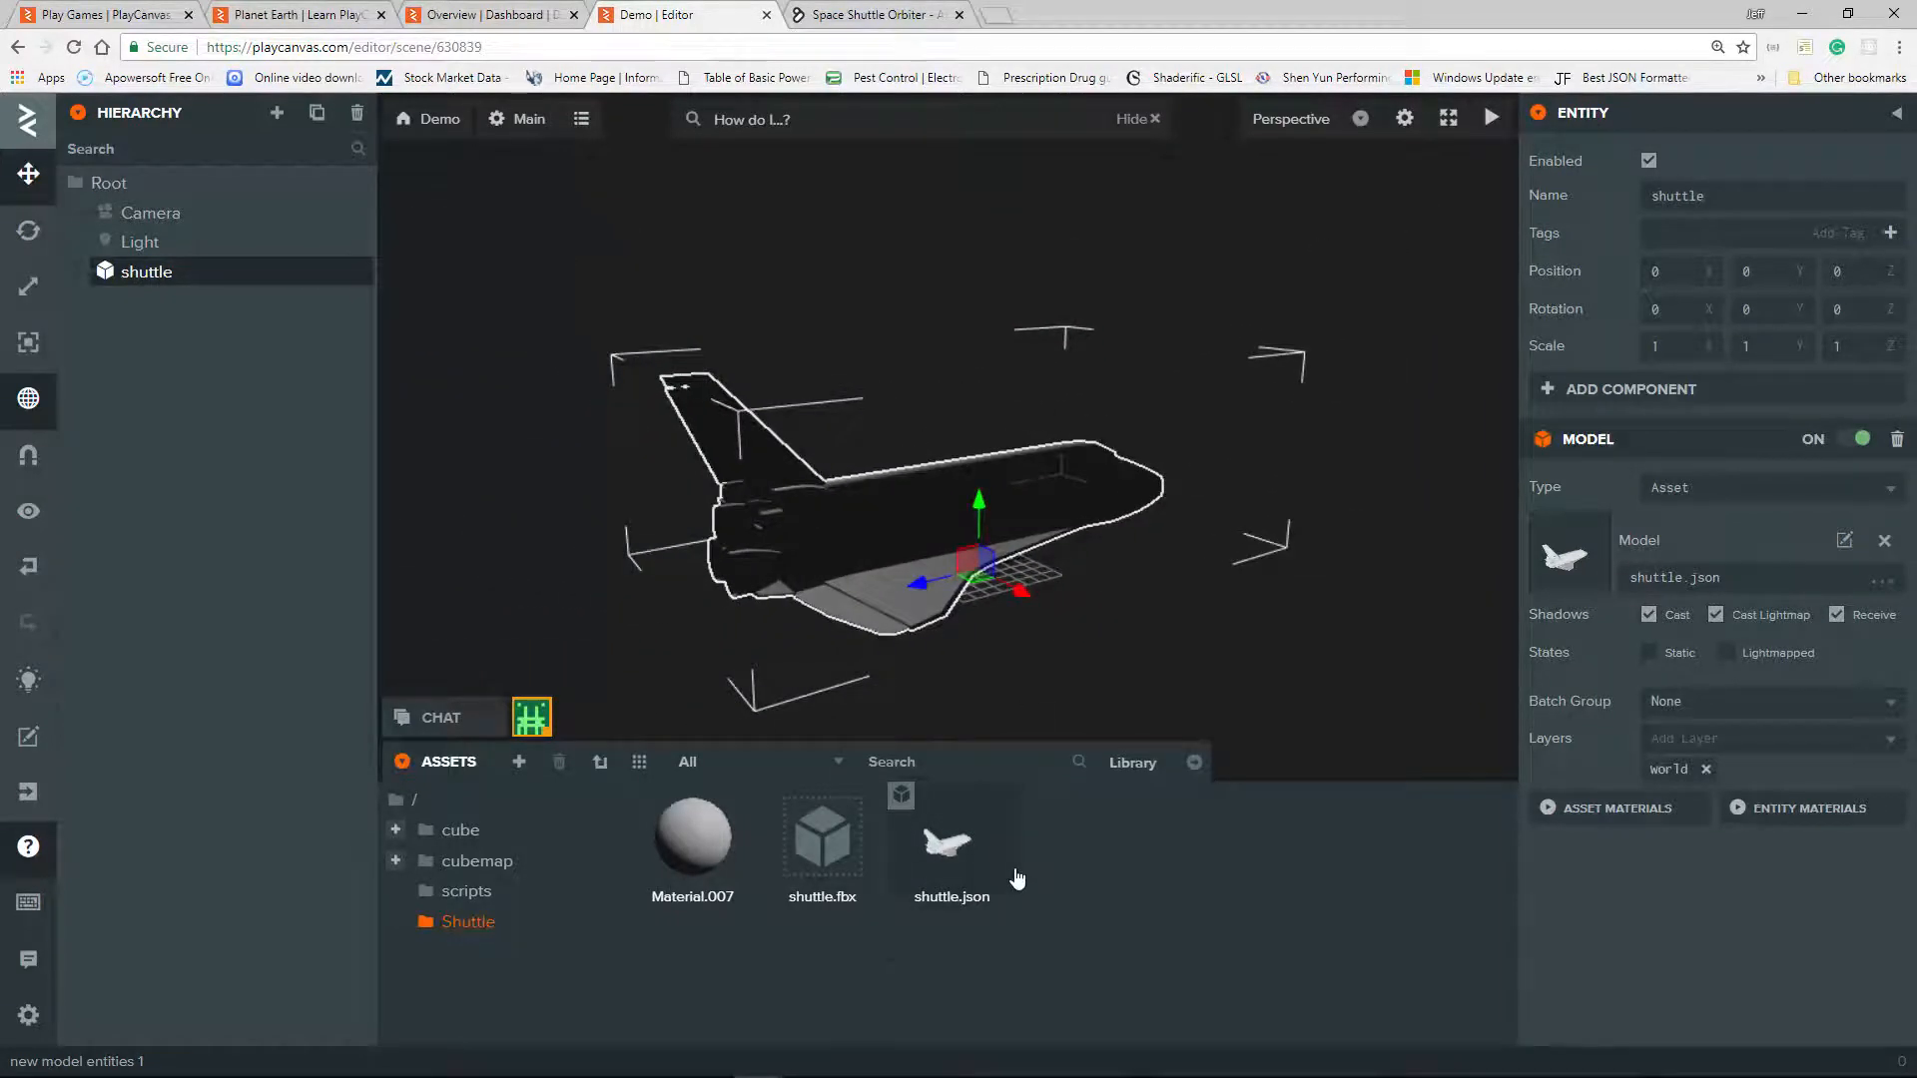
drag(1163, 601, 1187, 540)
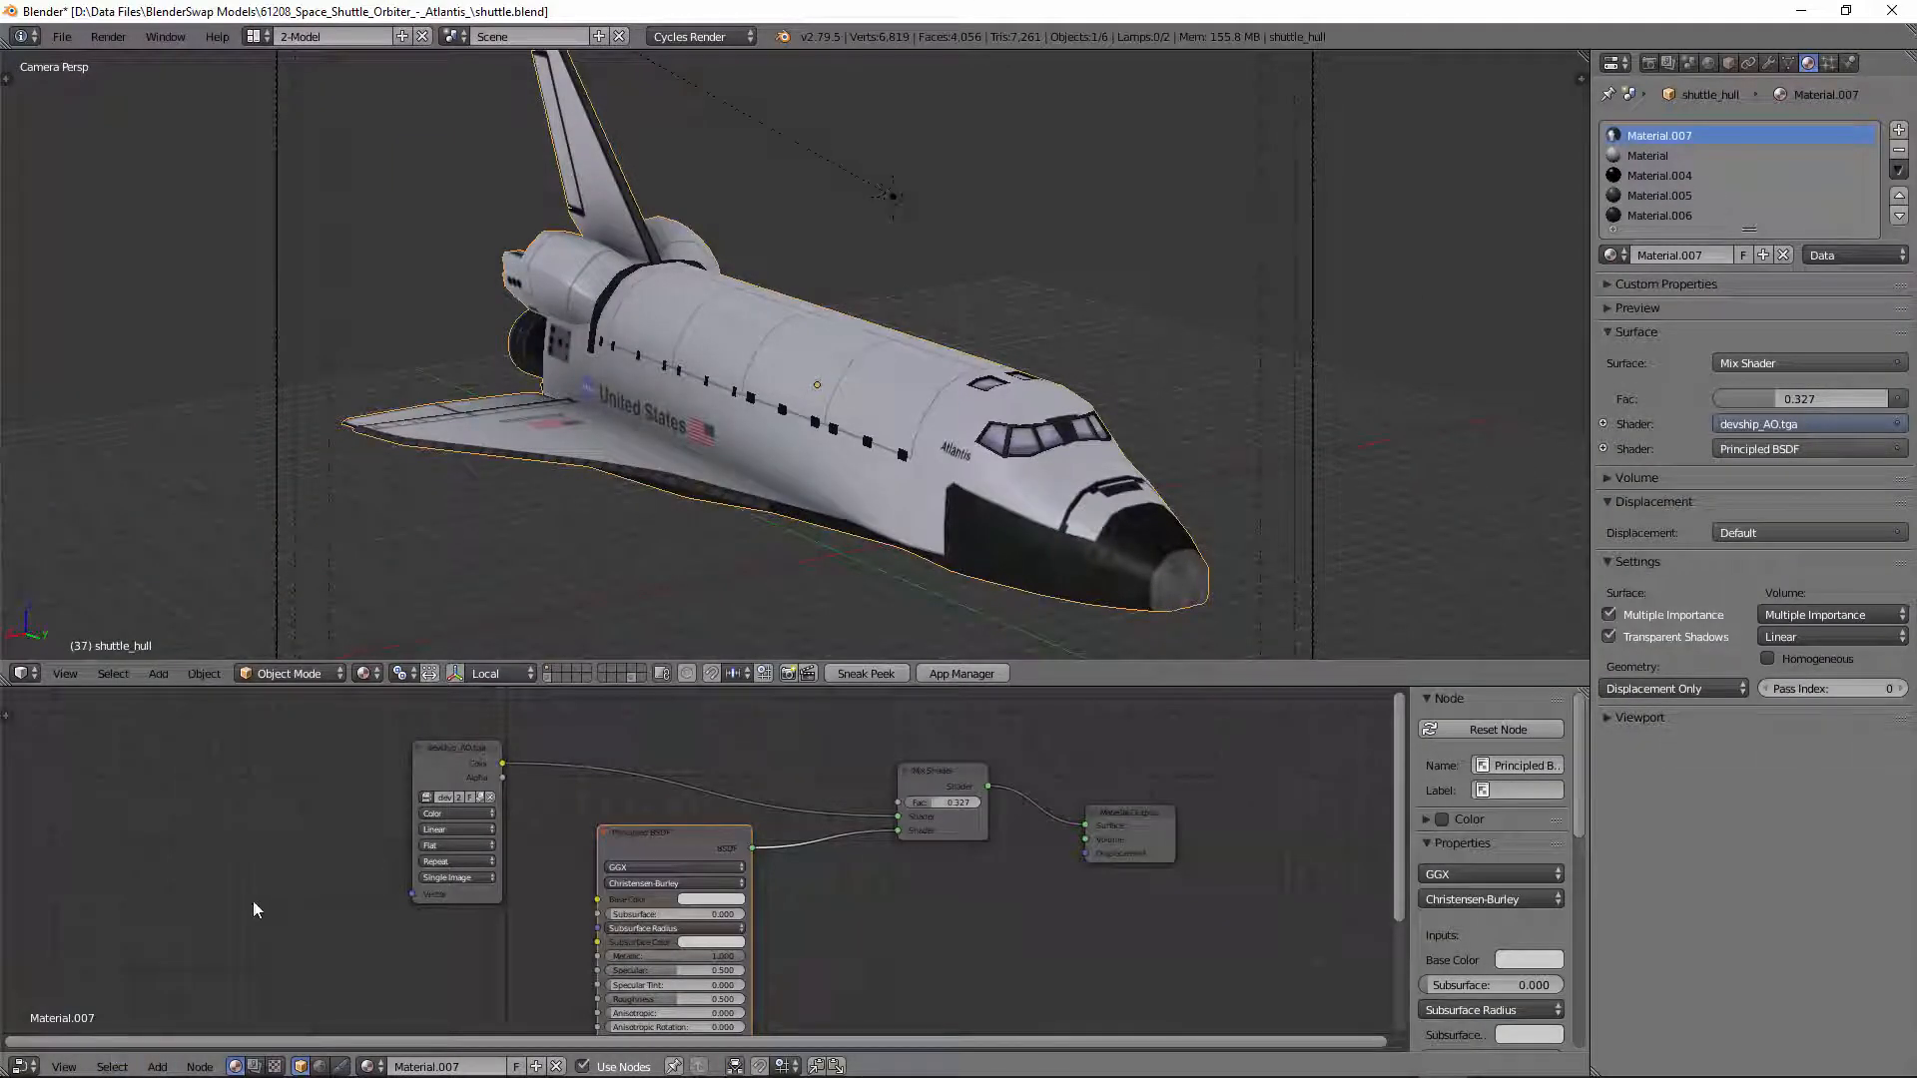
Step: Switch to Blender, enlarge the node editor area and change it to a UV/Image Editor showing devship_AO.tga
scroll(254, 908, down, 1)
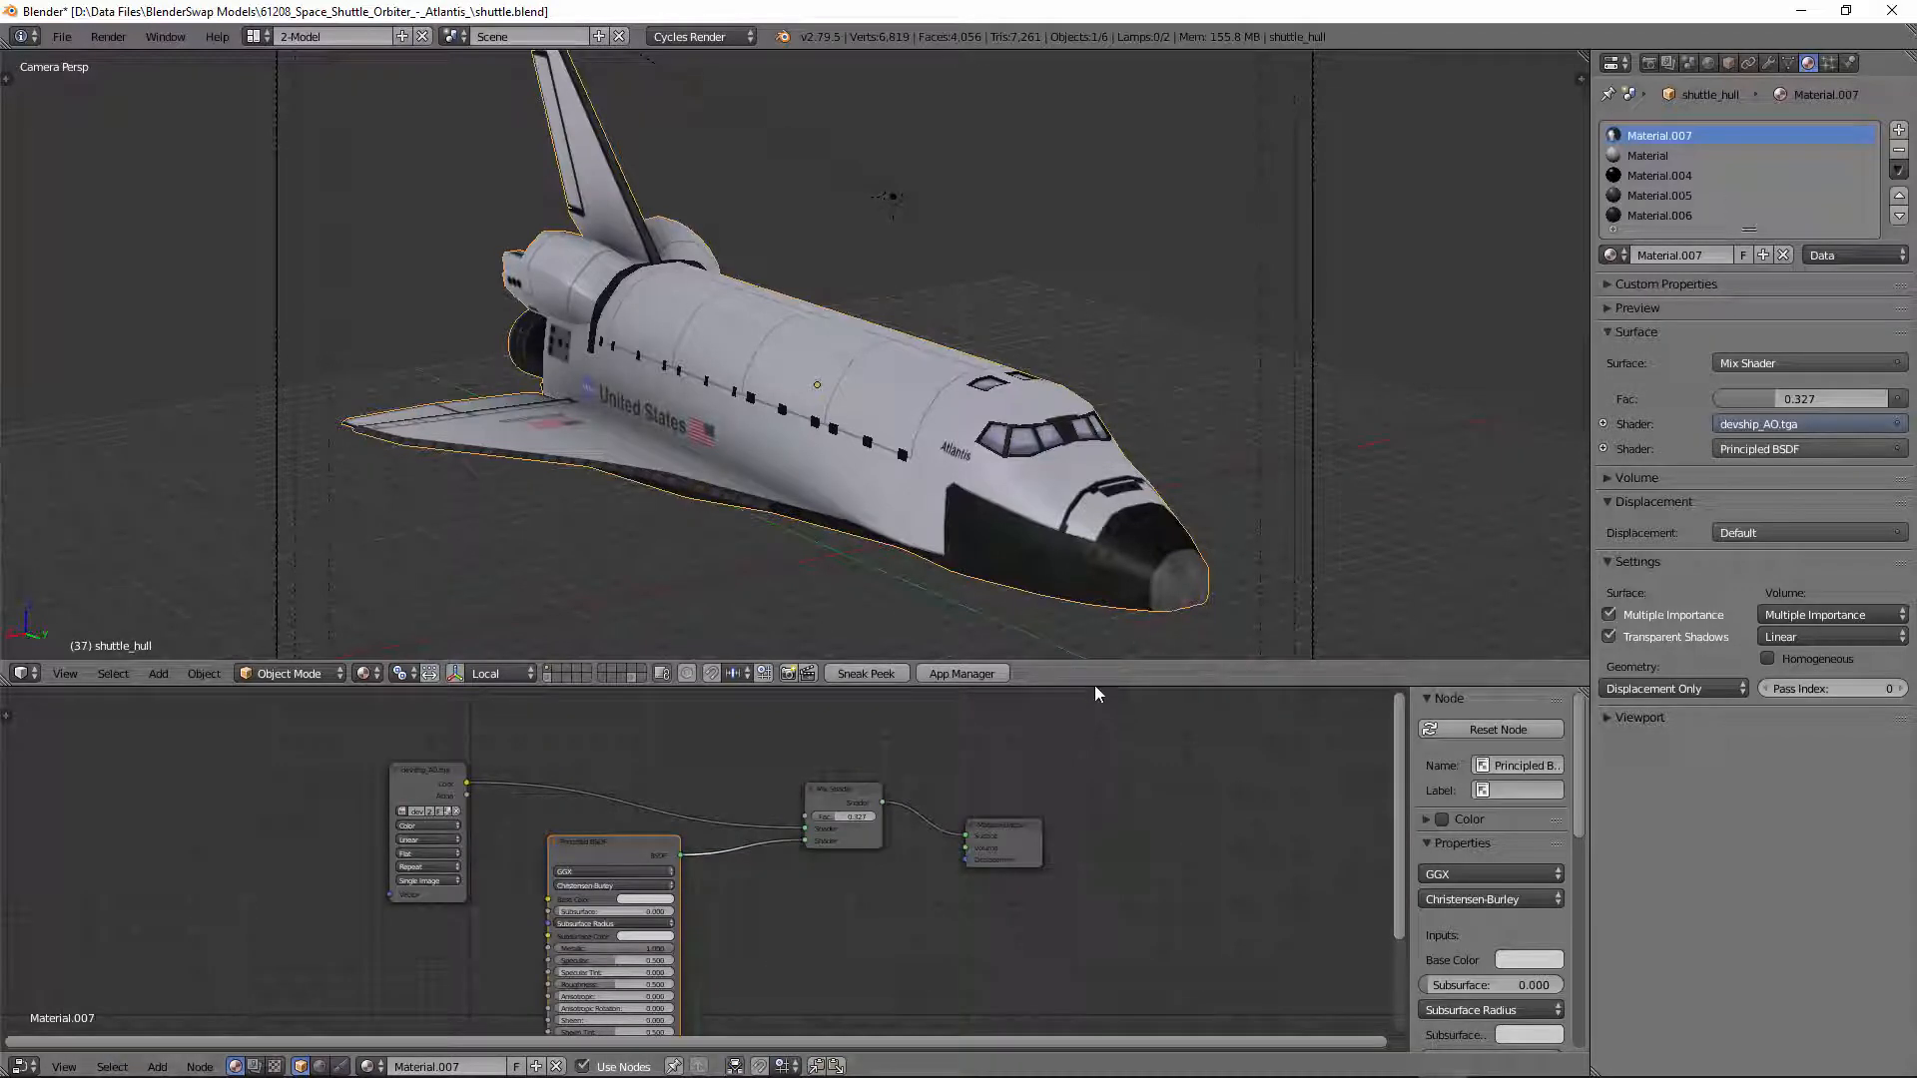
drag(1098, 675, 1098, 475)
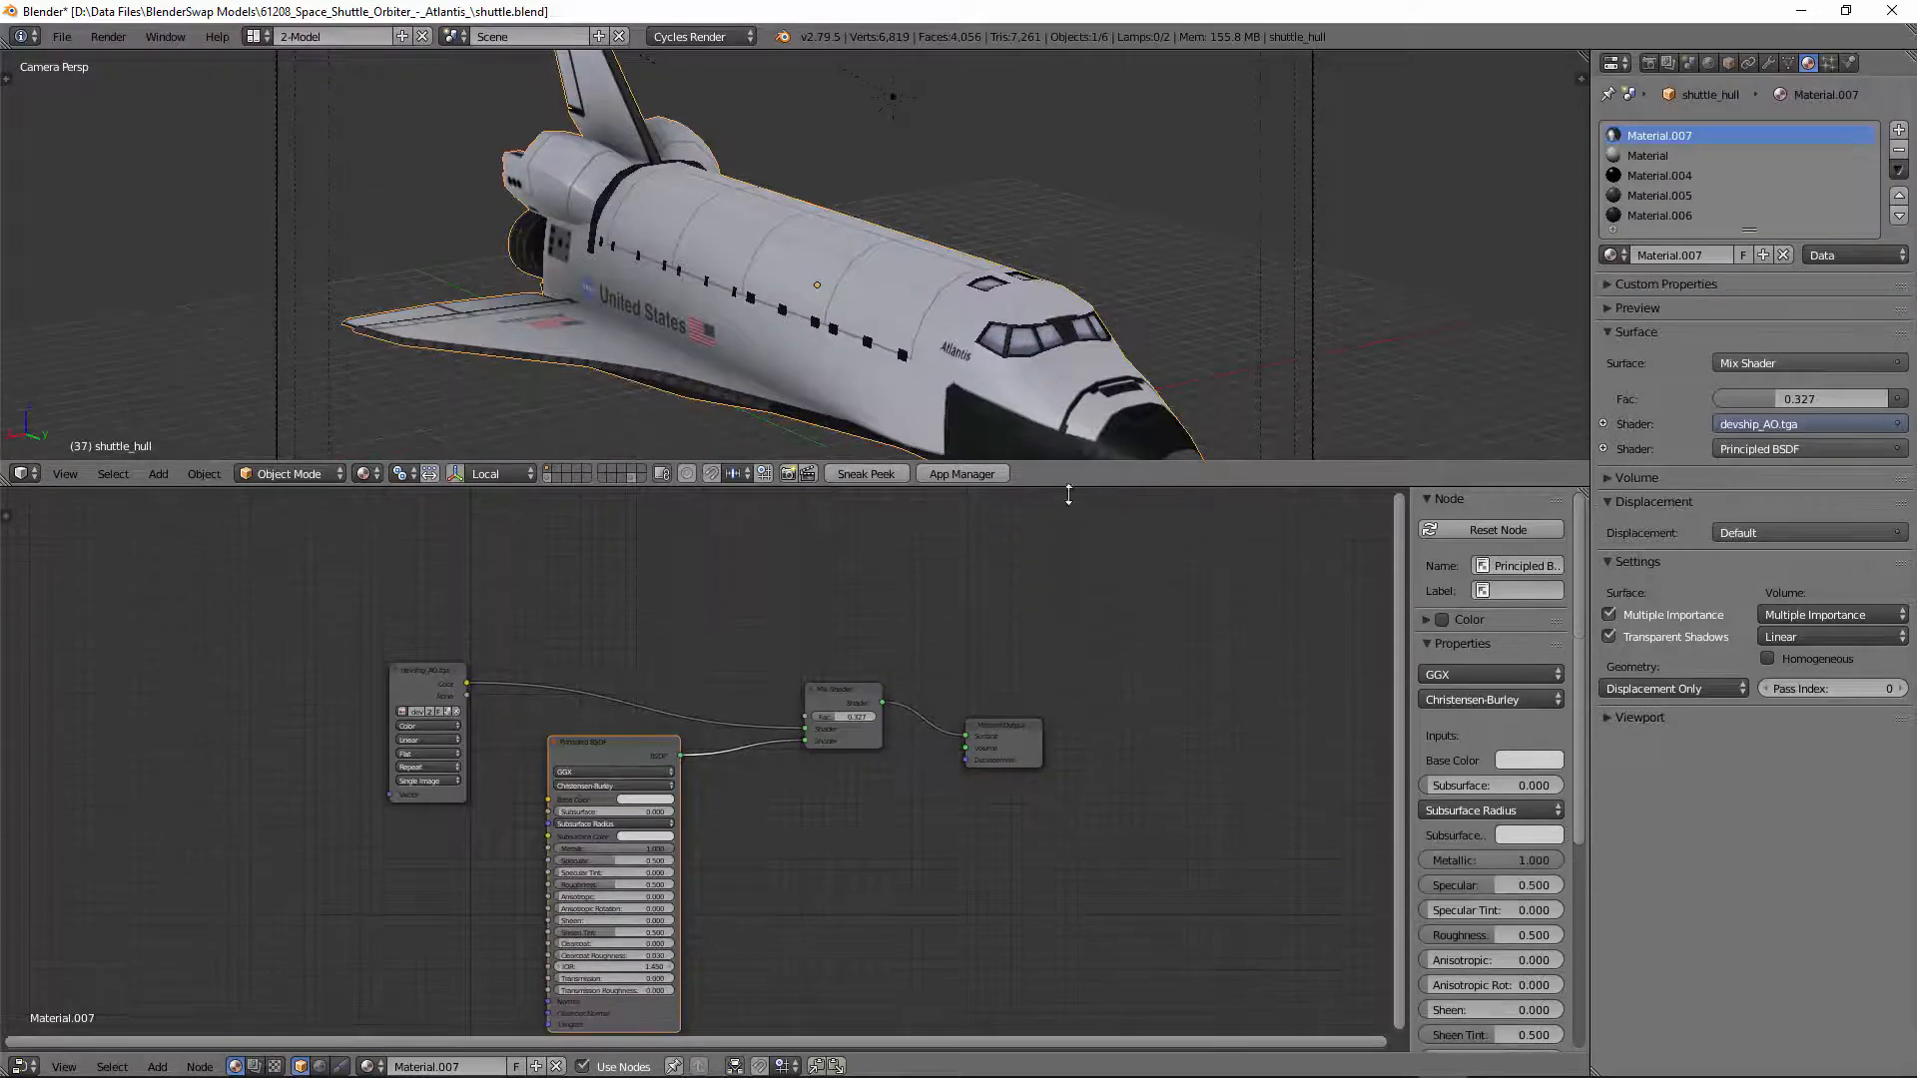
click(22, 1066)
click(55, 979)
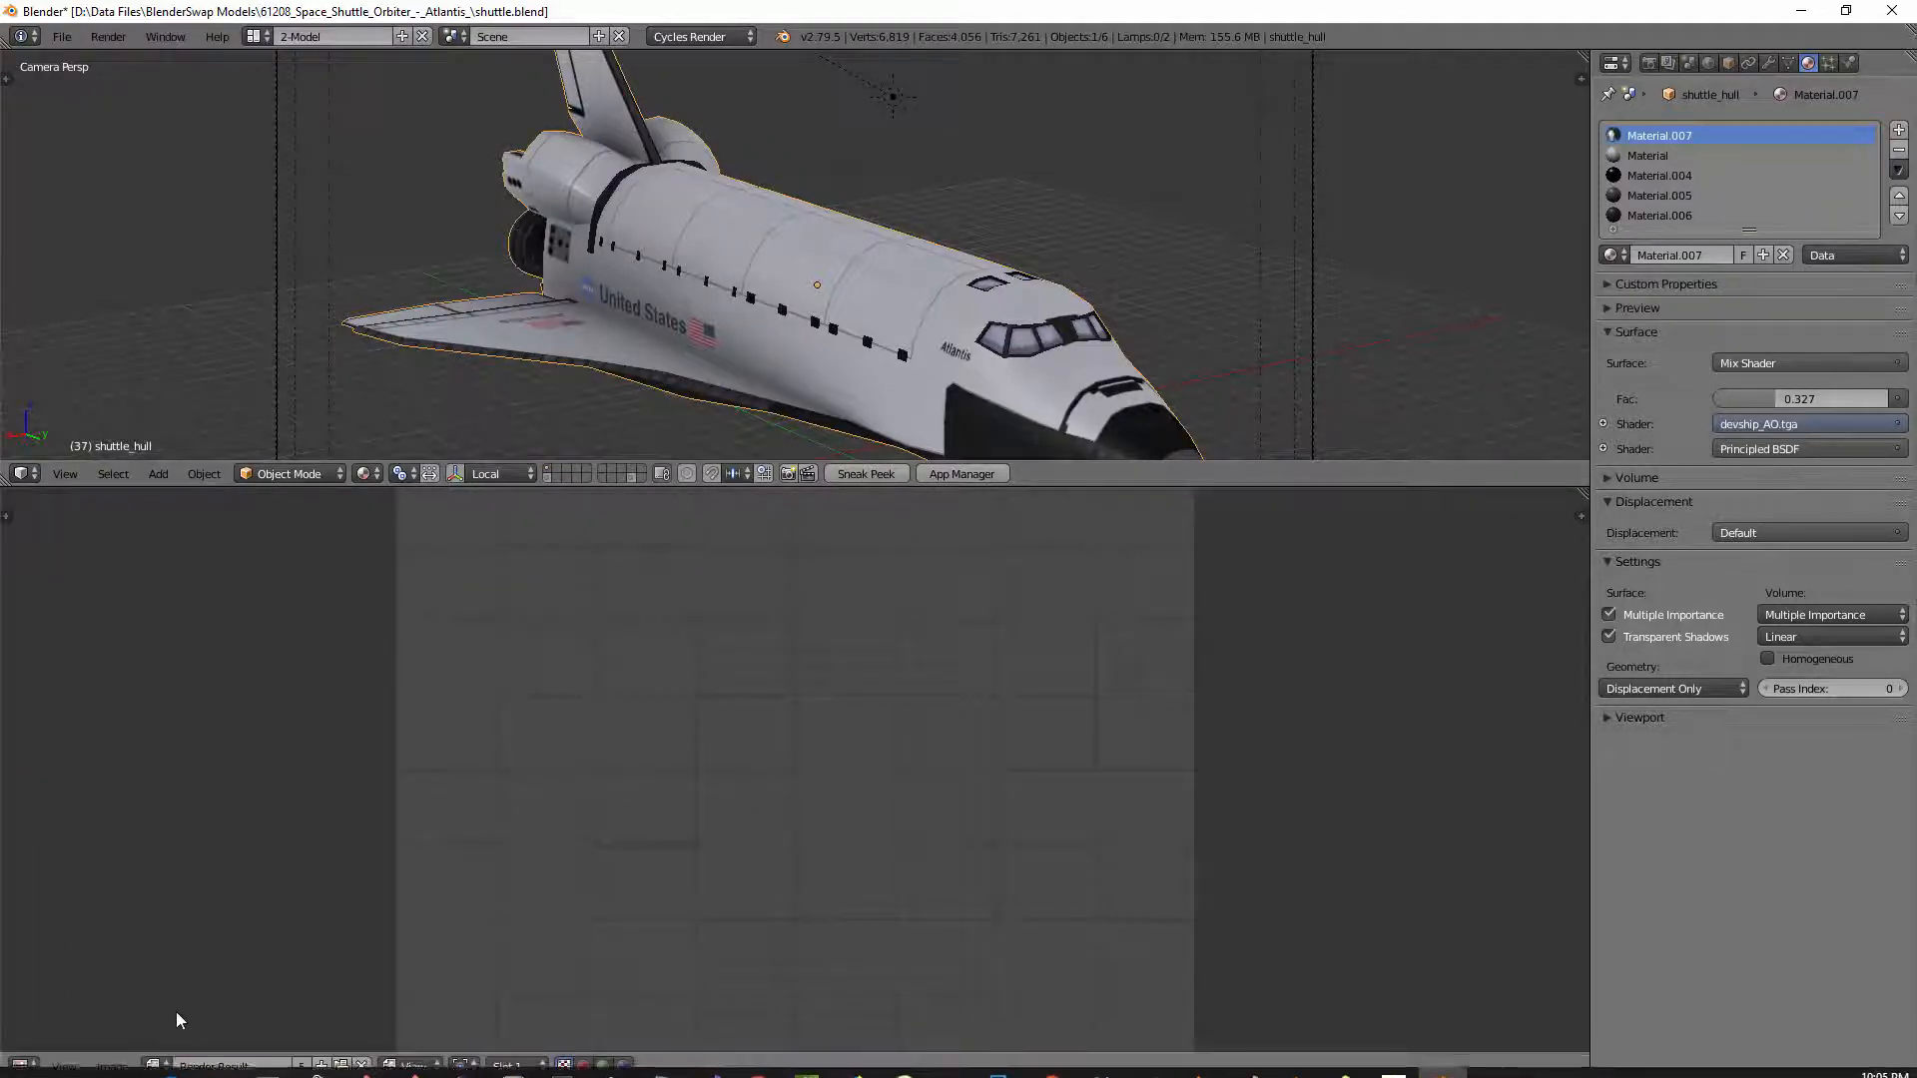
click(157, 1066)
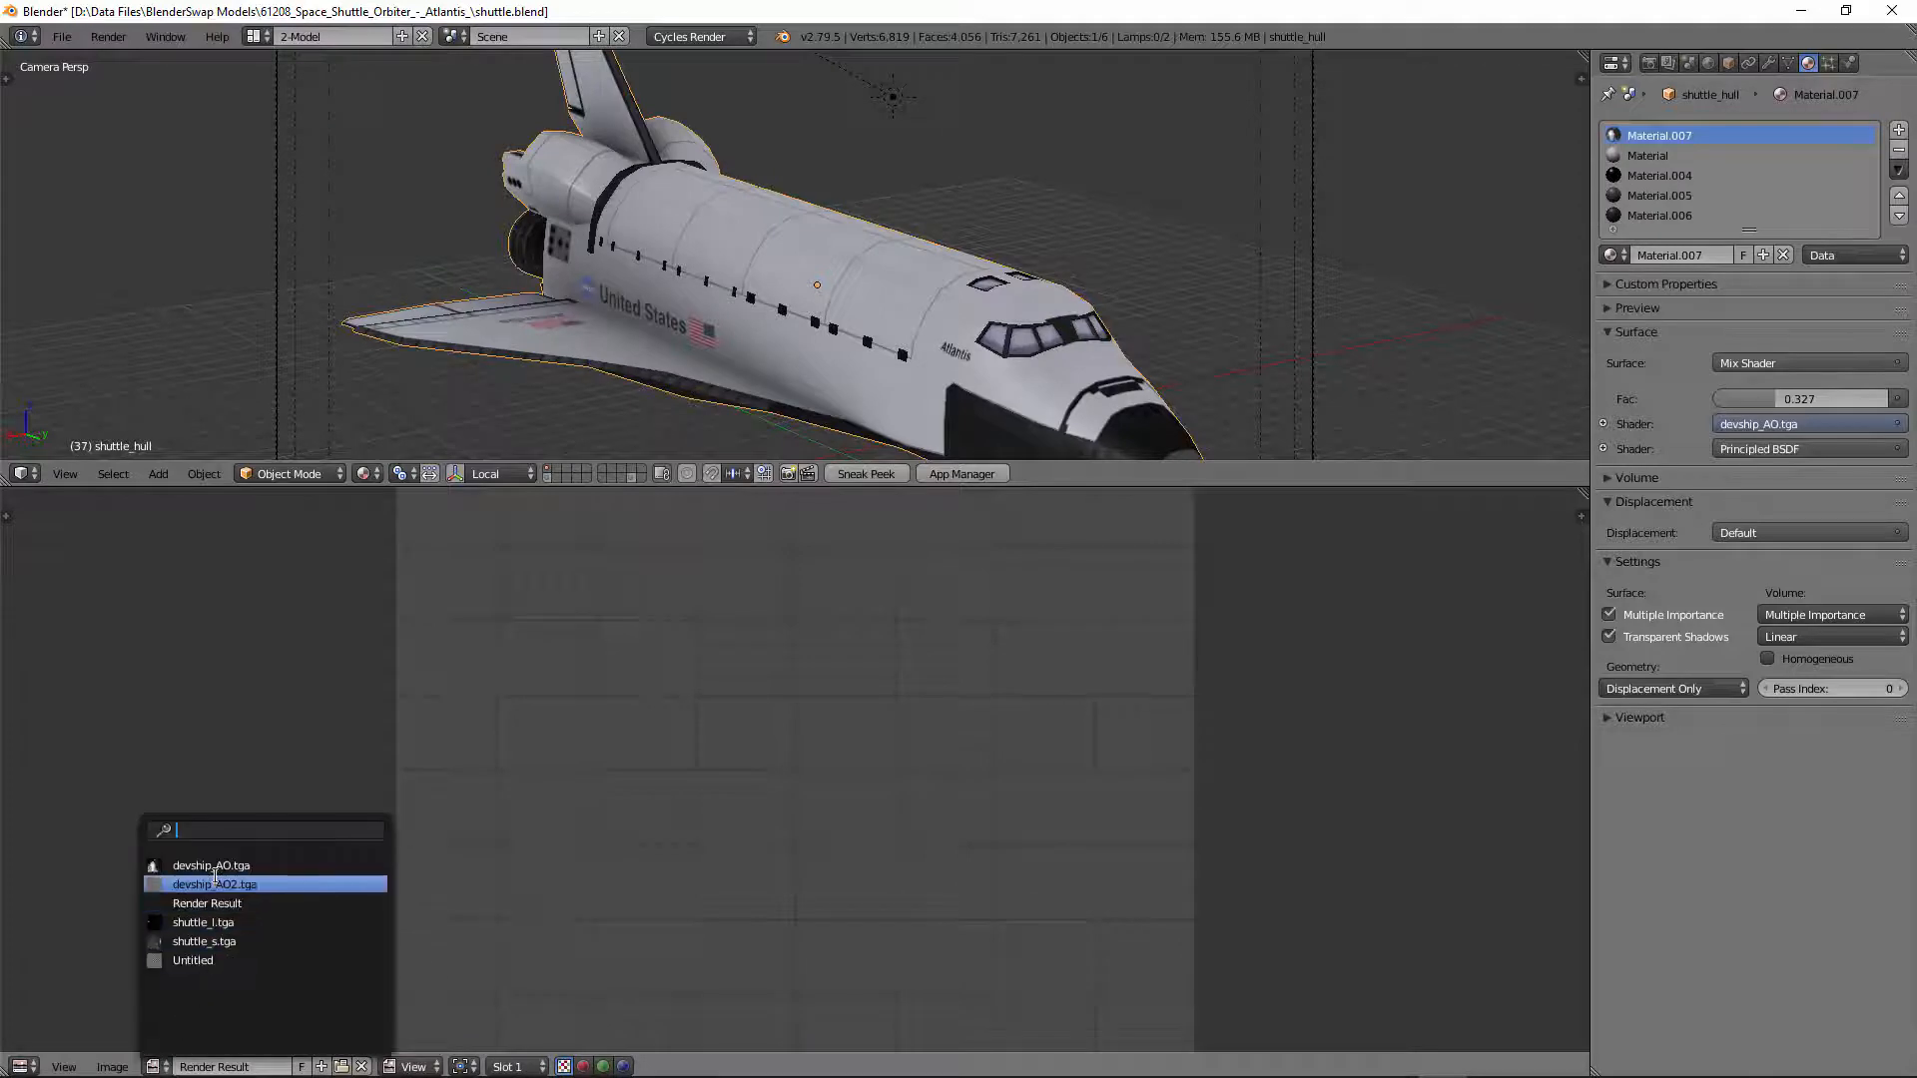
click(284, 865)
scroll(784, 706, down, 10)
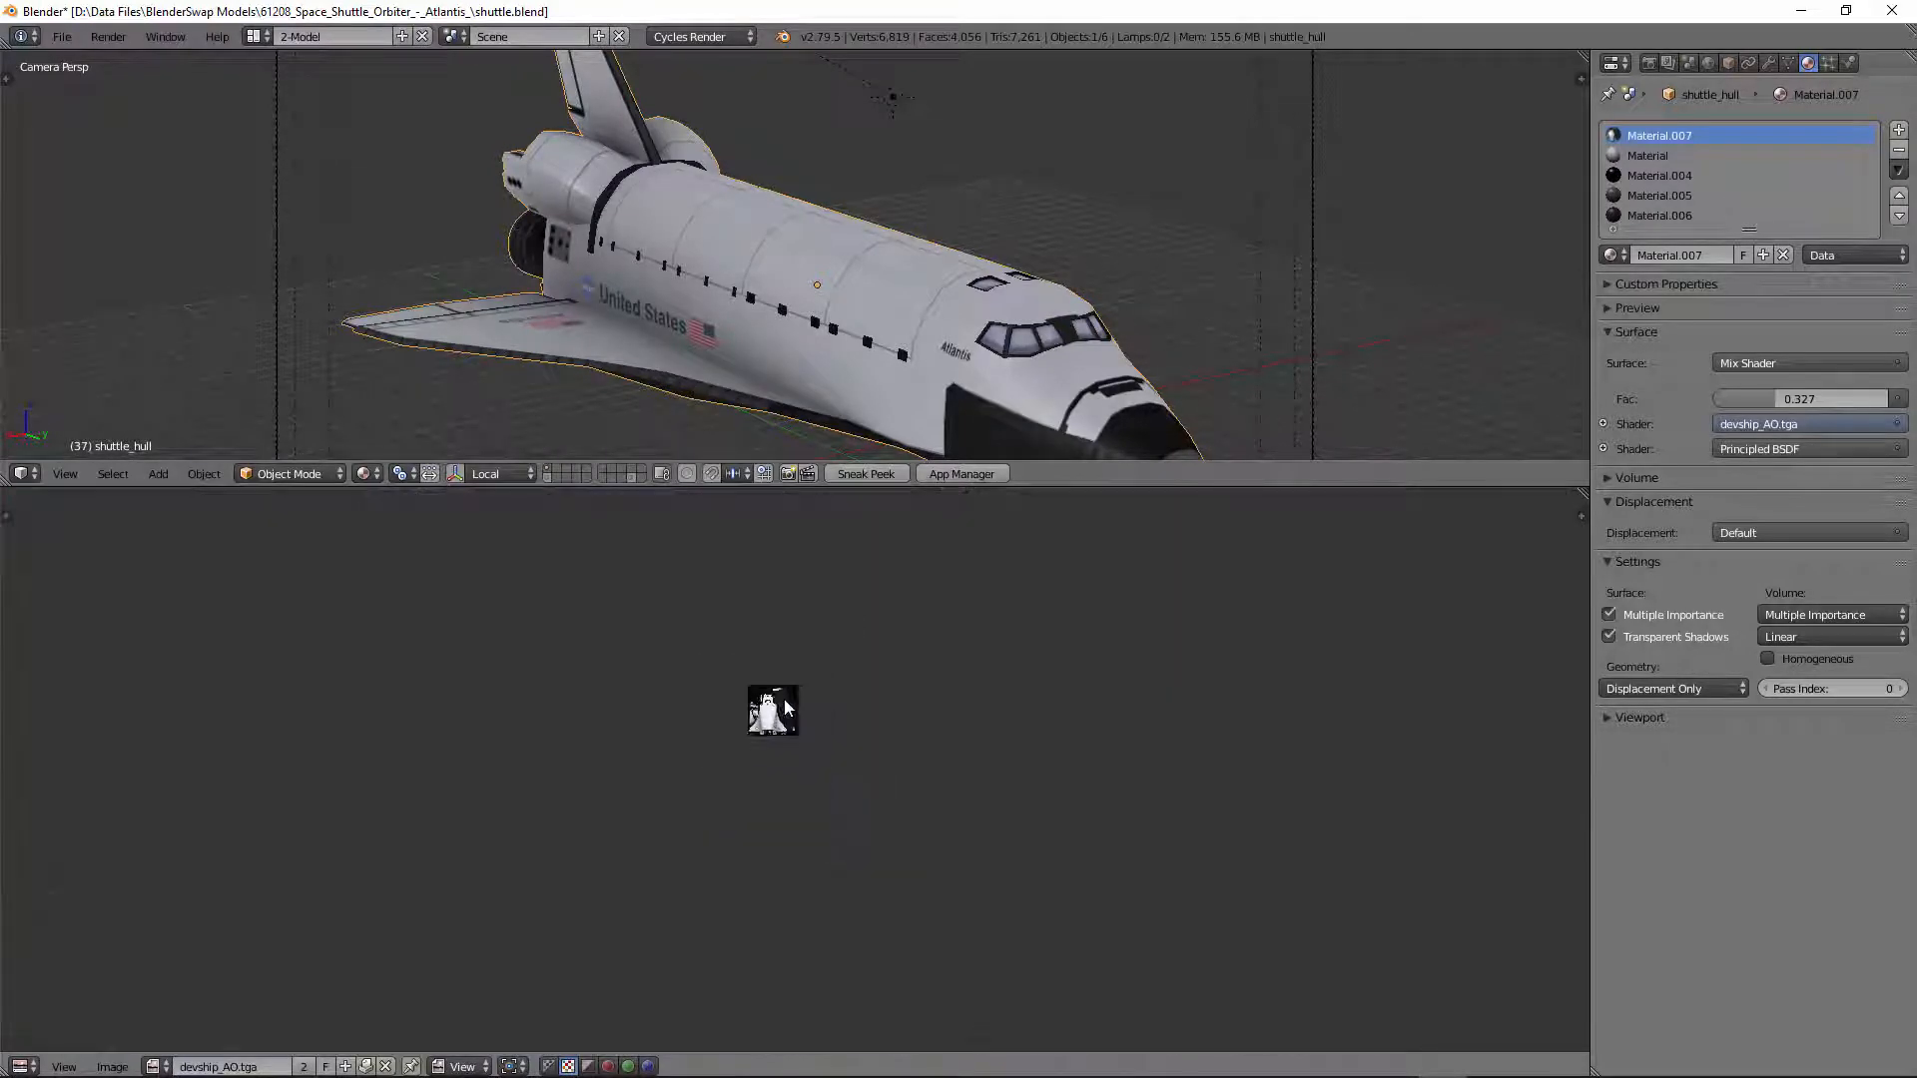
scroll(785, 707, up, 8)
scroll(785, 707, up, 3)
scroll(784, 707, down, 3)
scroll(785, 707, up, 1)
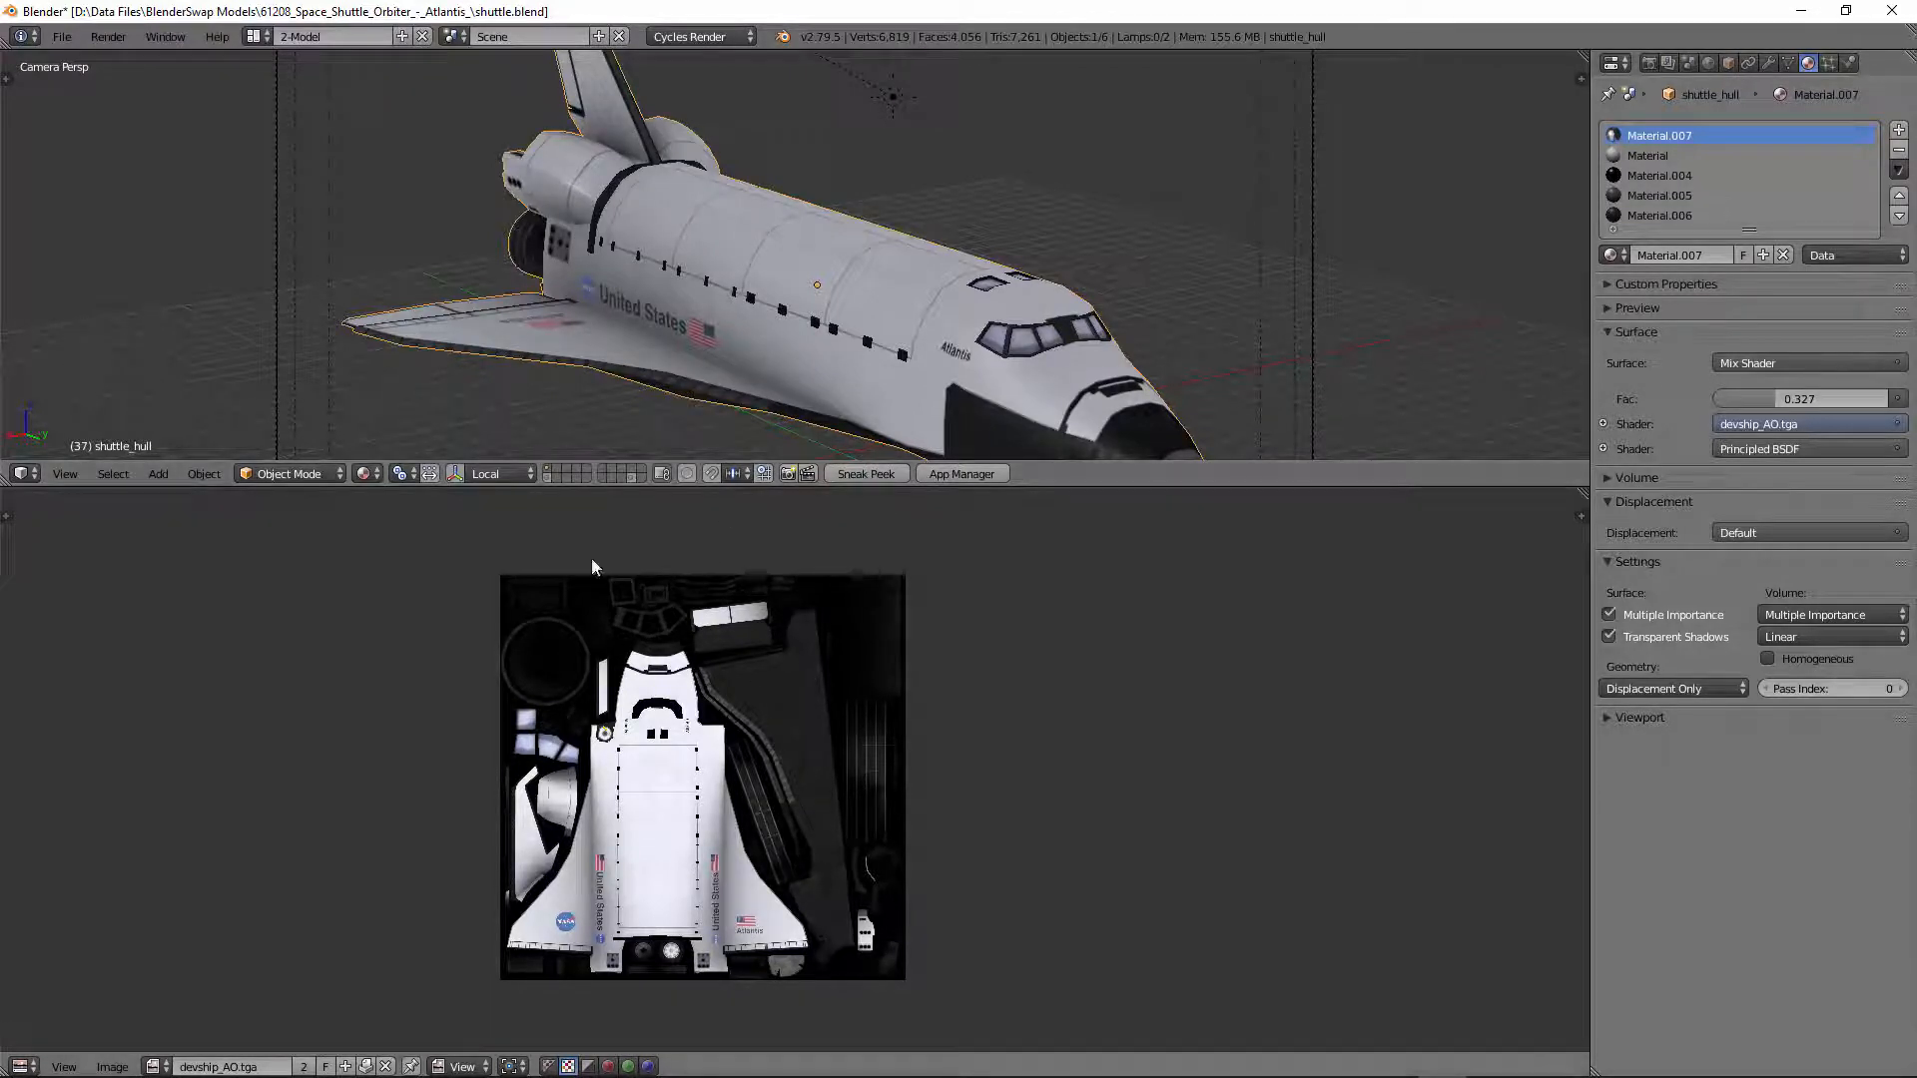
Step: Put the shuttle hull in Edit Mode and select all its geometry to display its UV layout over the texture
click(319, 473)
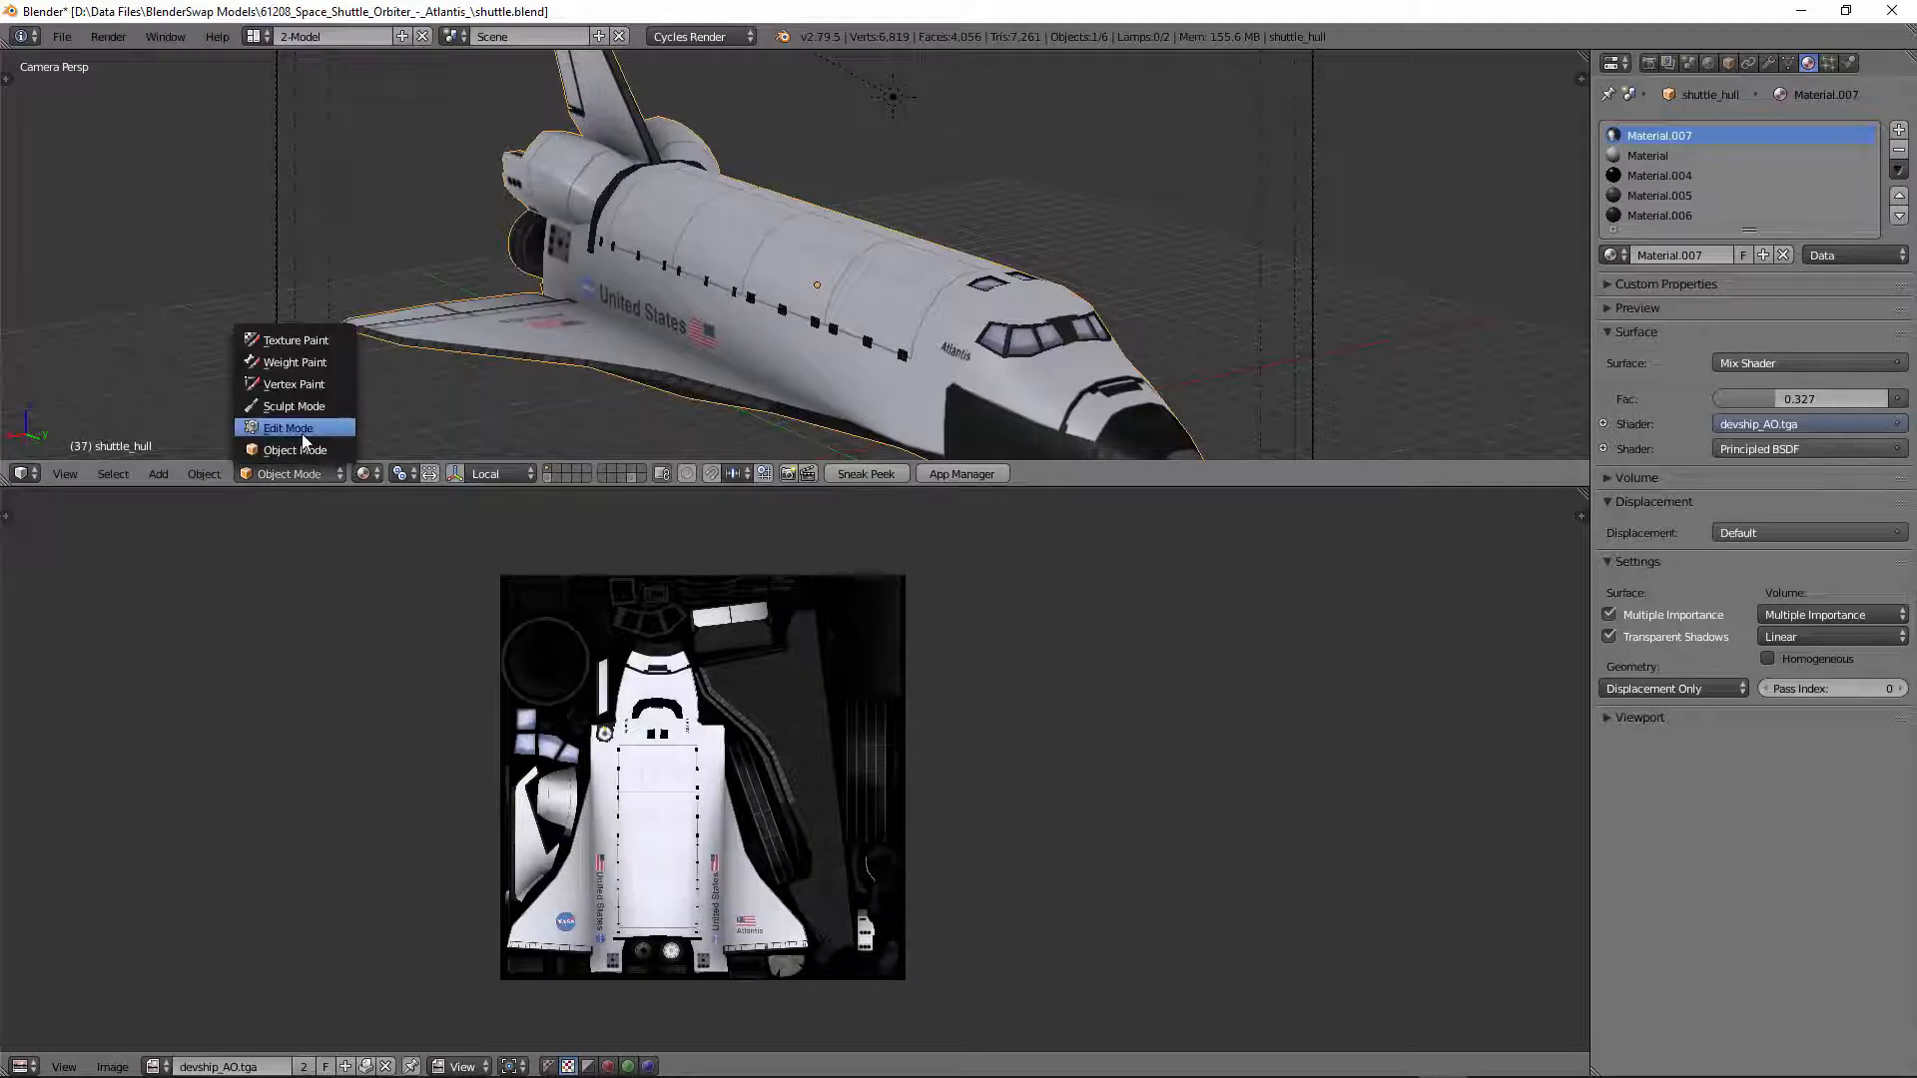
click(302, 433)
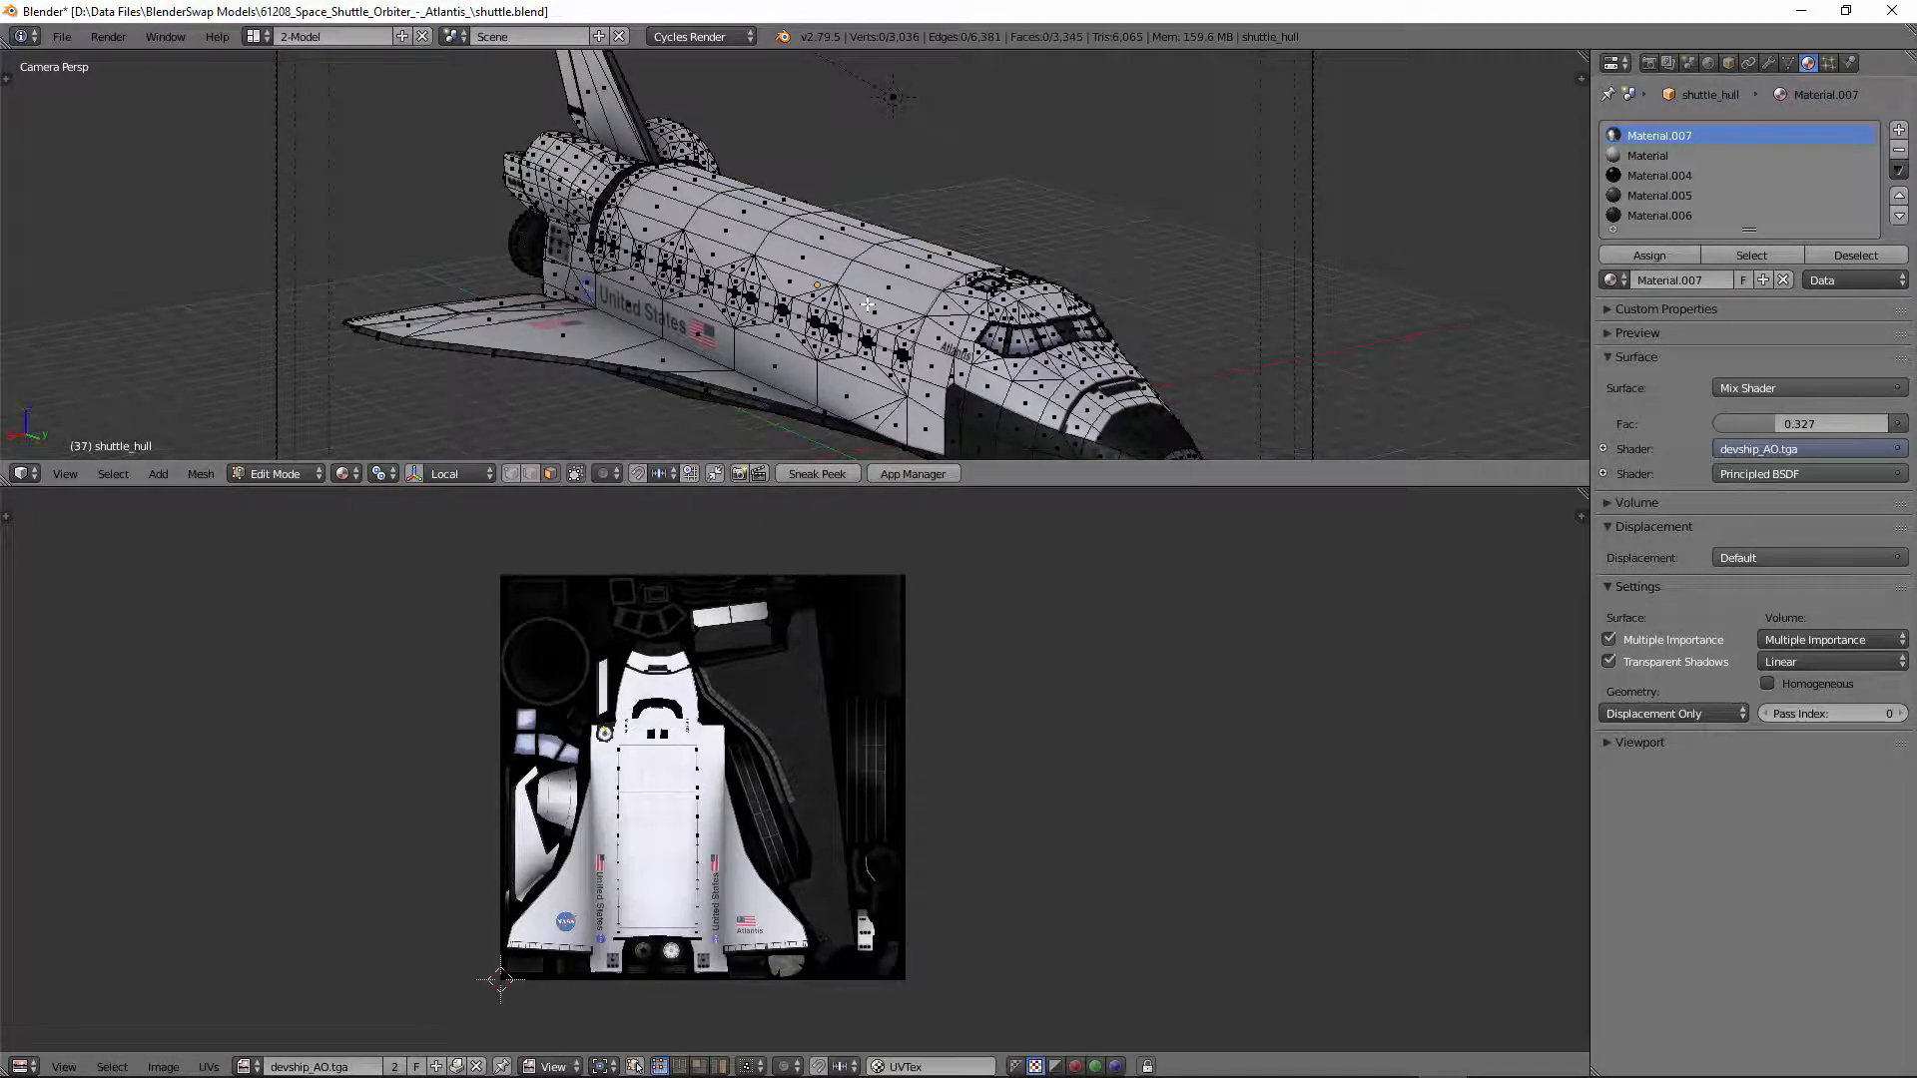
key(a)
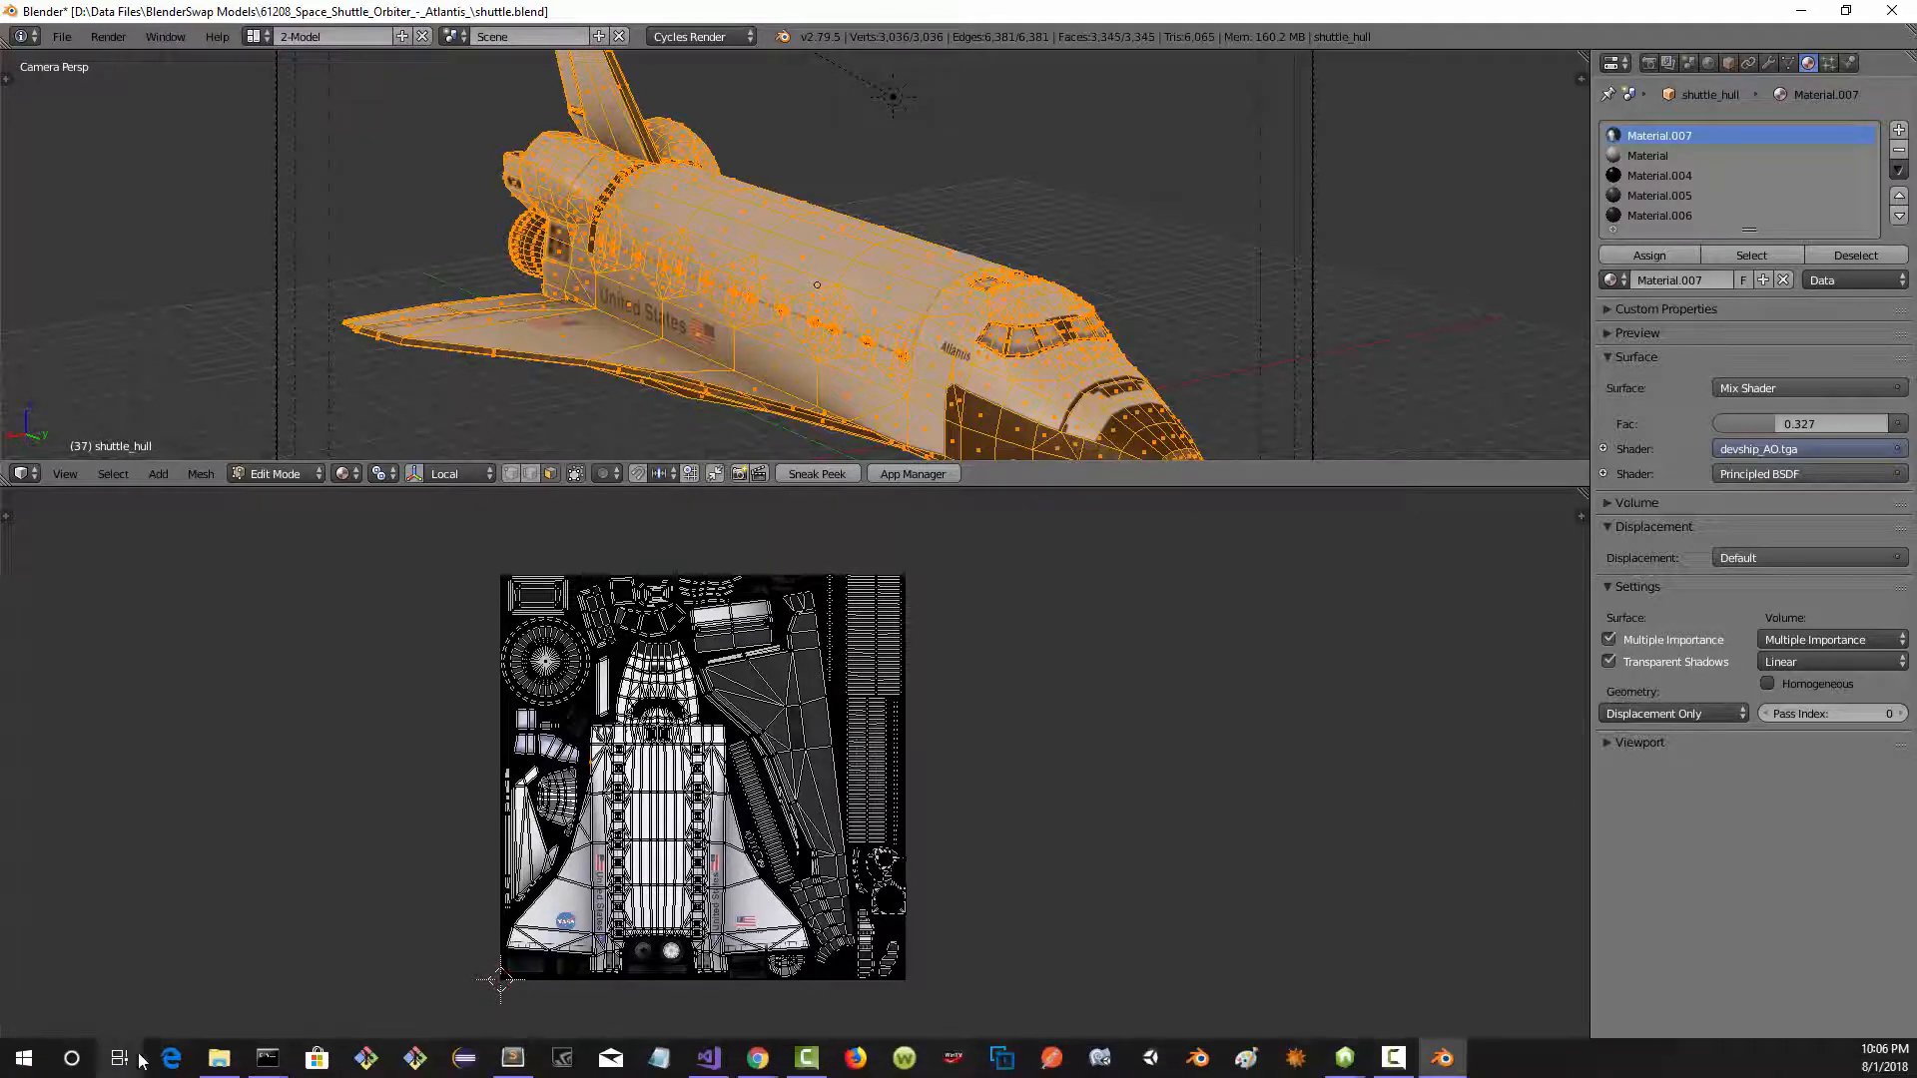
Step: Start saving devship_AO.tga as an image file and cancel the save
click(167, 1067)
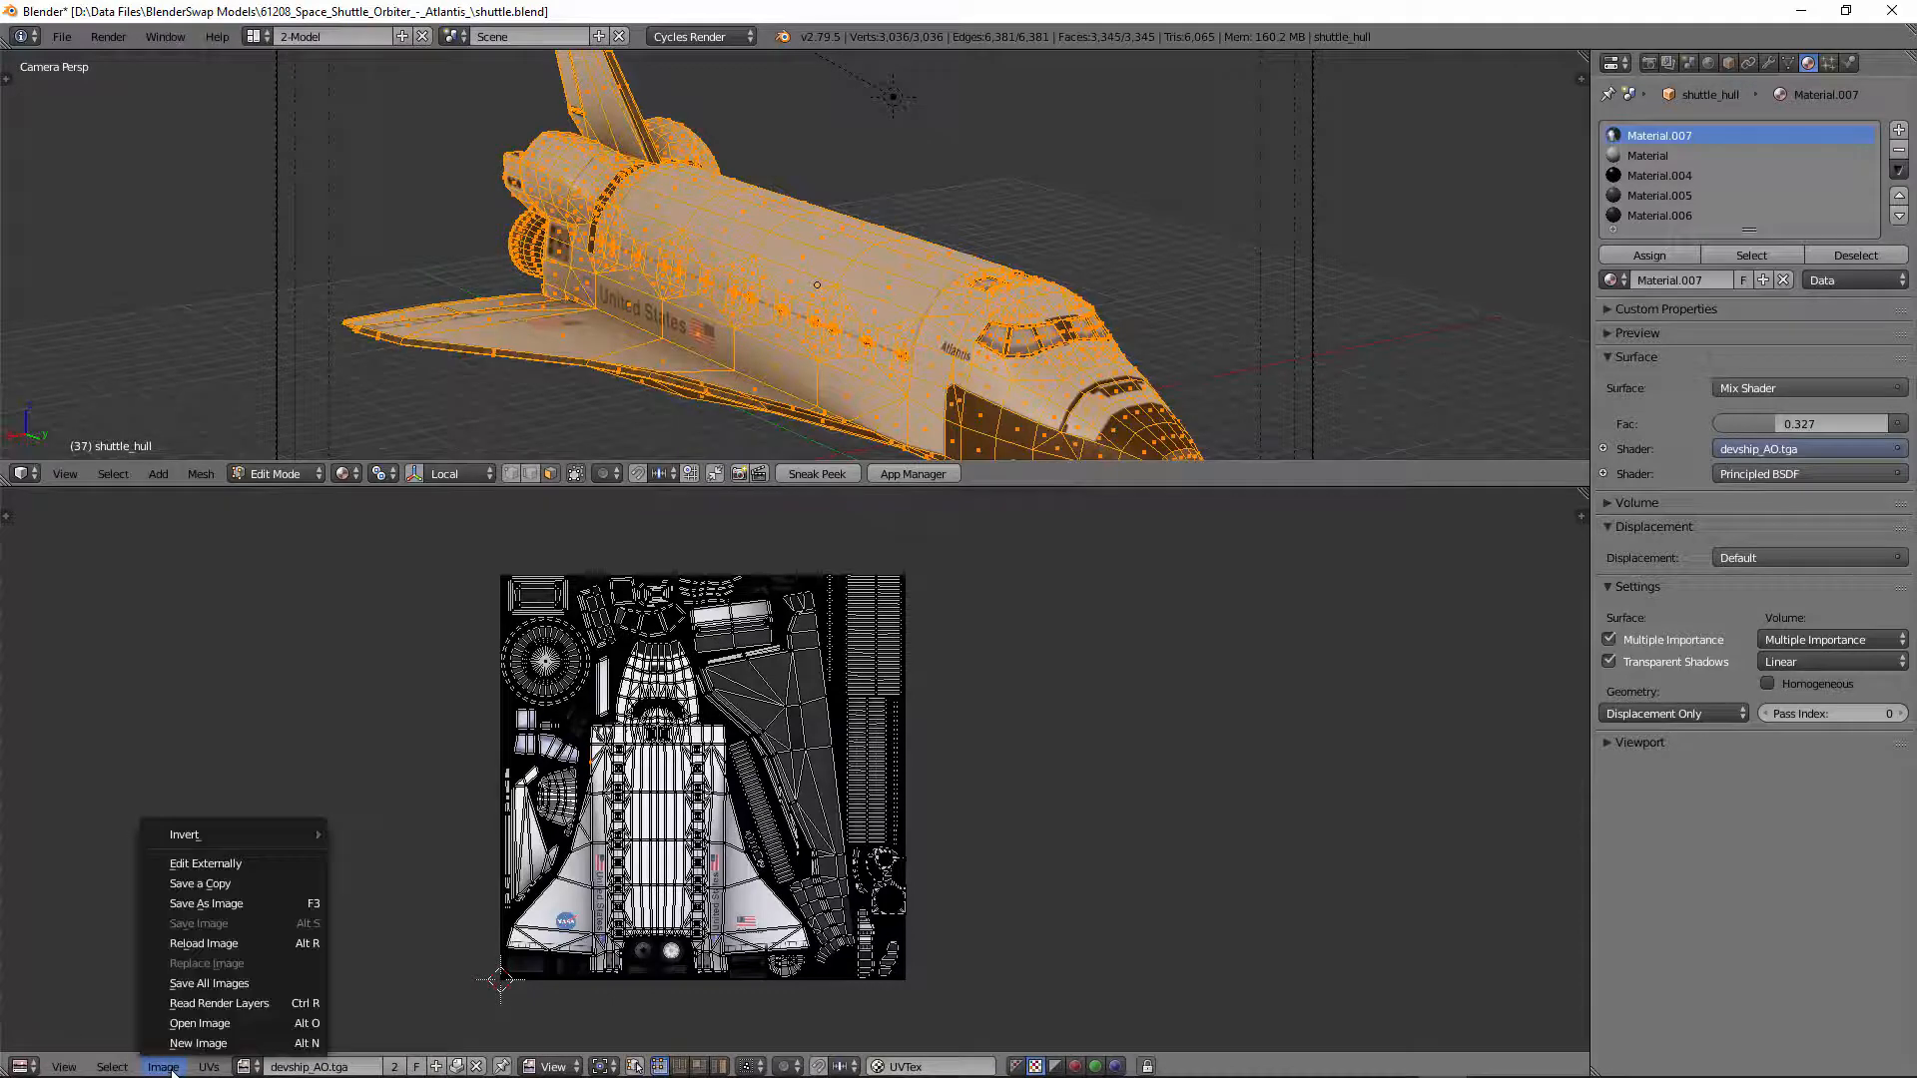
click(229, 908)
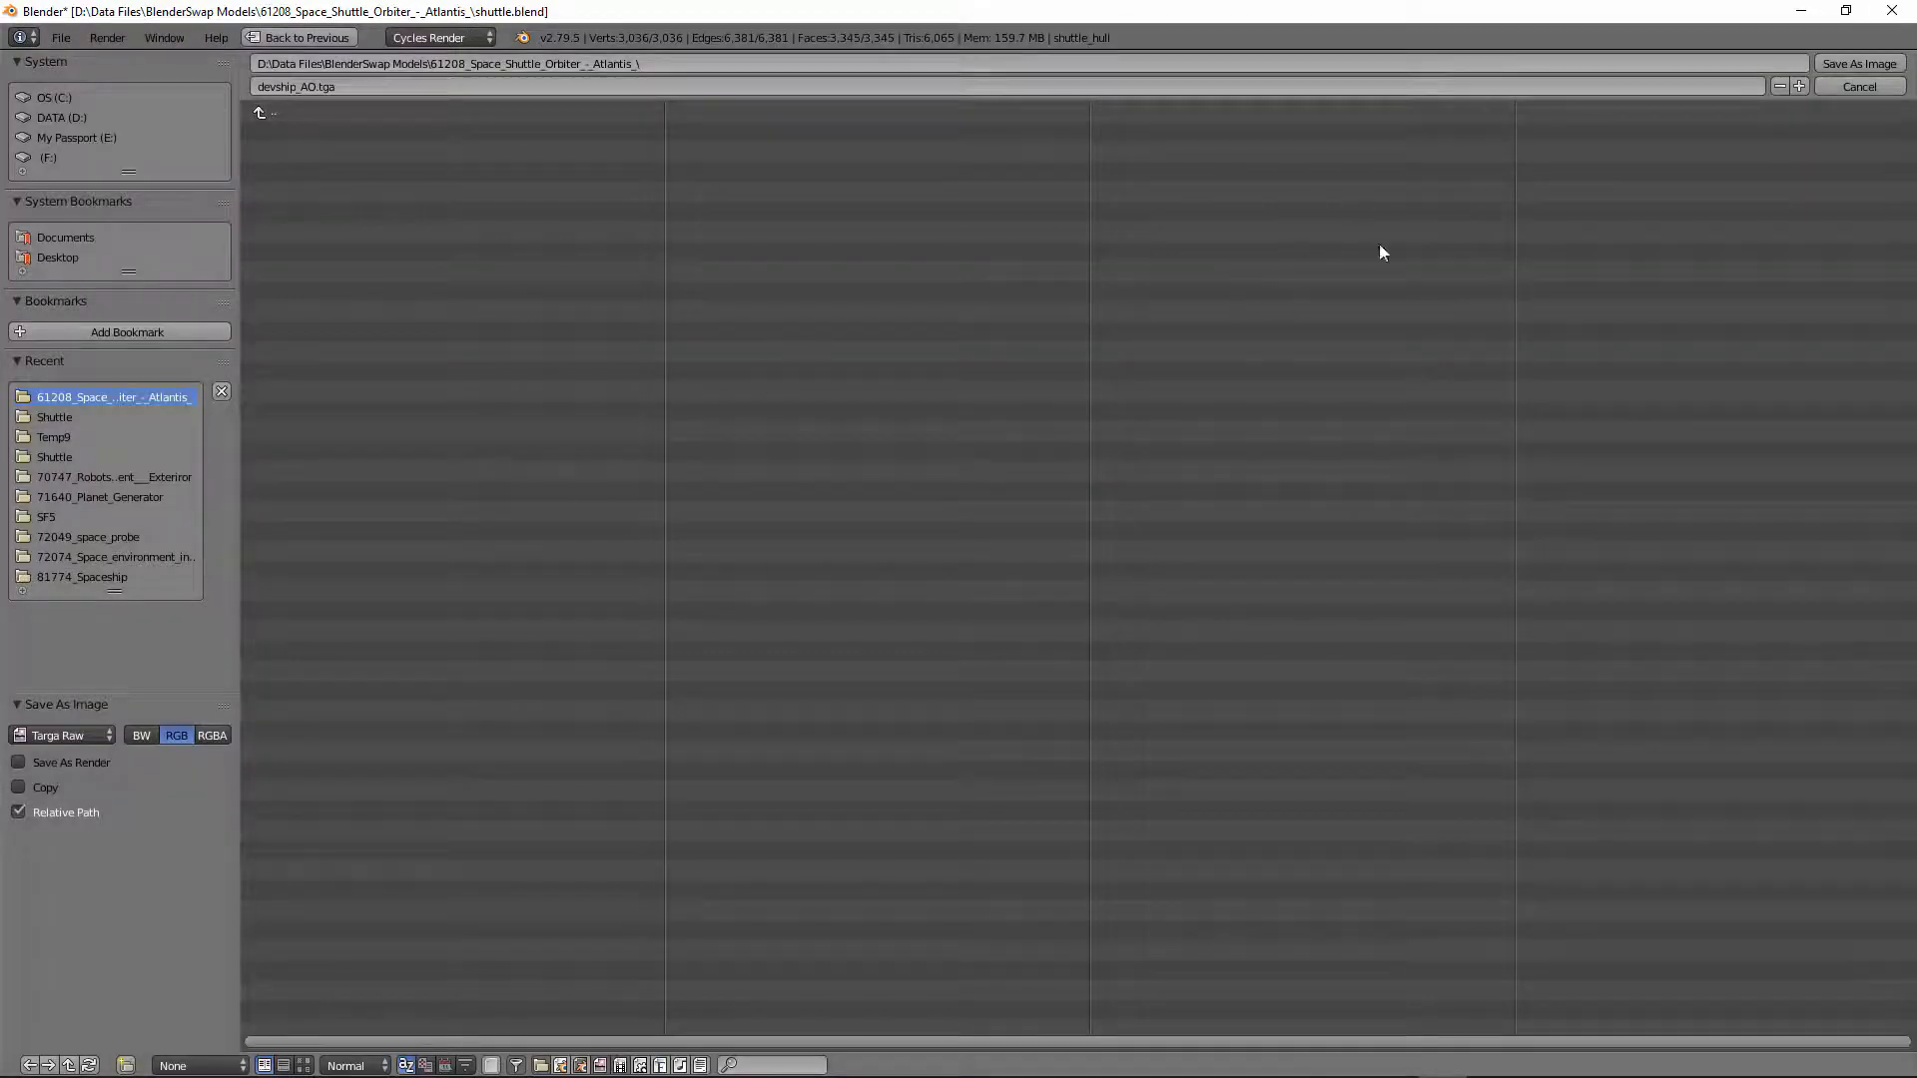
click(1849, 86)
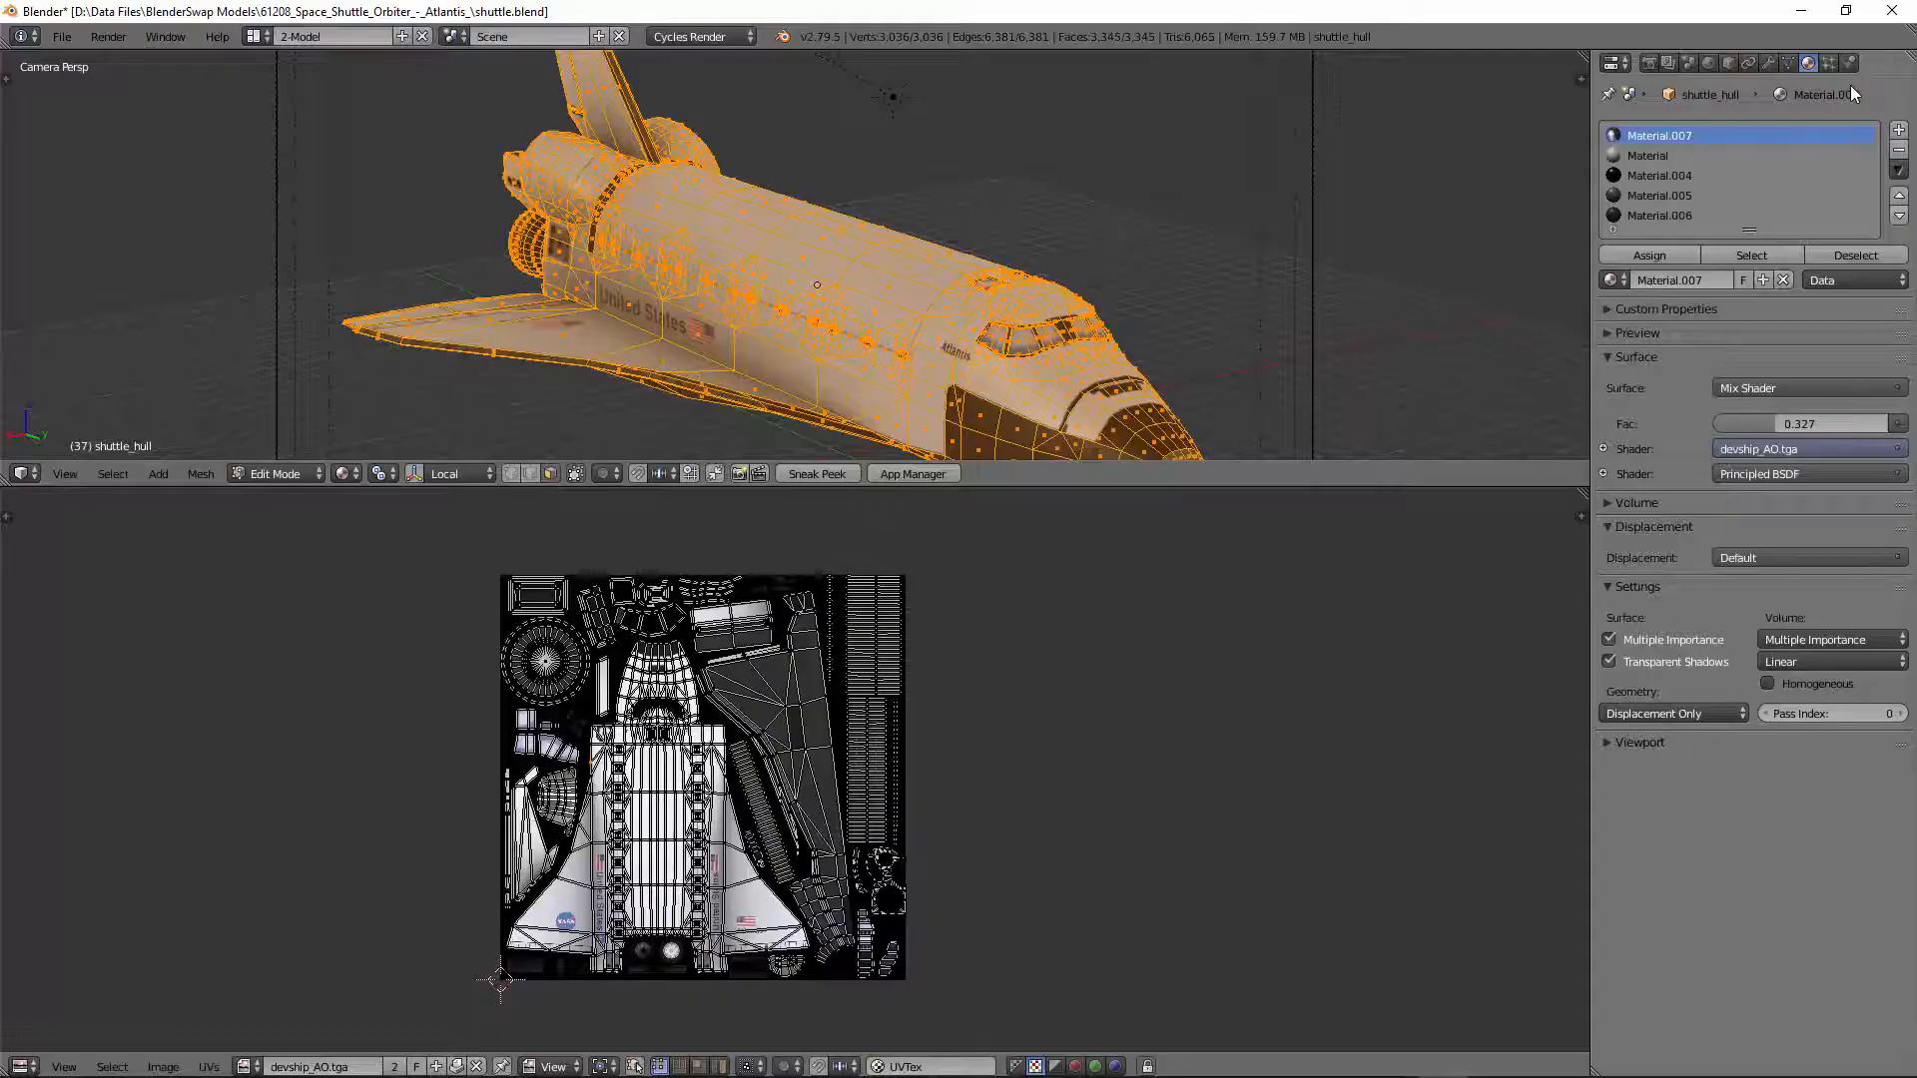
Step: Minimize Blender to return to PlayCanvas, and upload devship_AO.tga from D:\Temp9\Shuttle into the Shuttle asset folder
click(1801, 12)
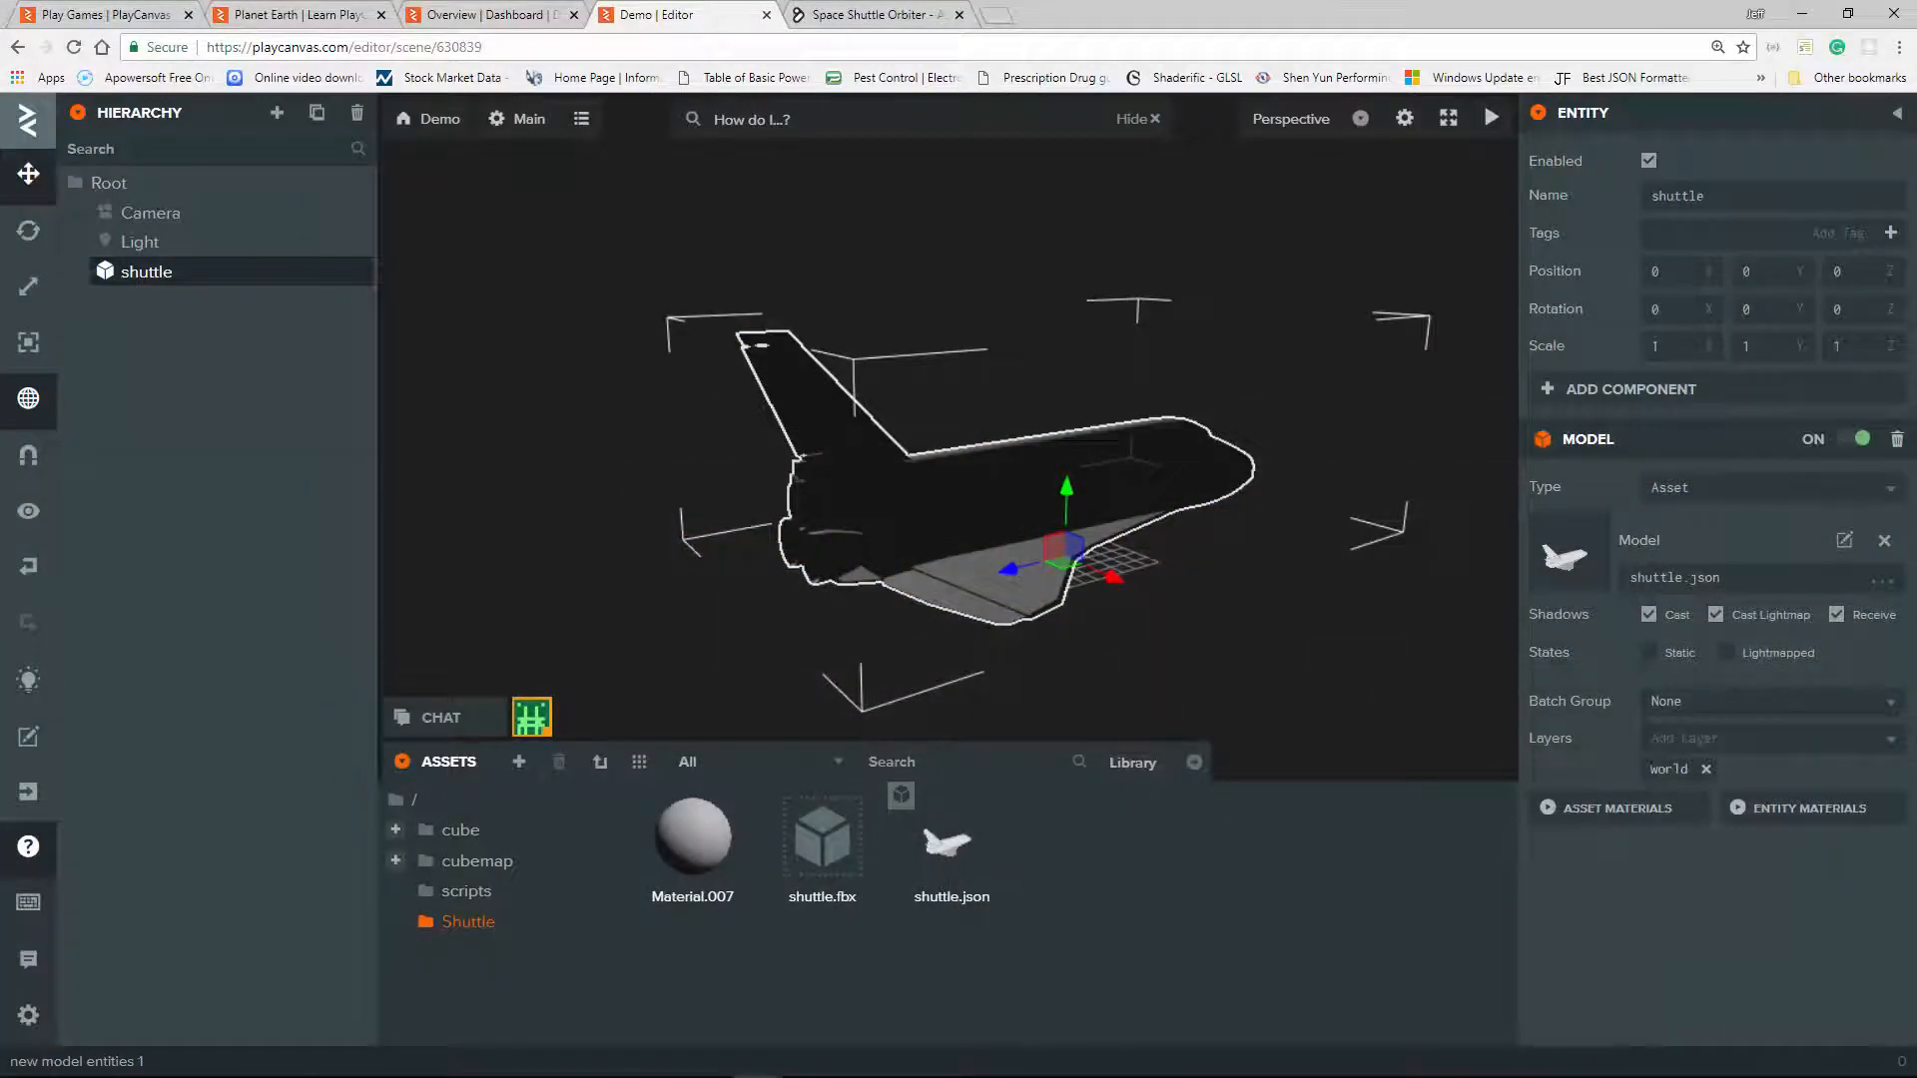
drag(1915, 224, 1413, 311)
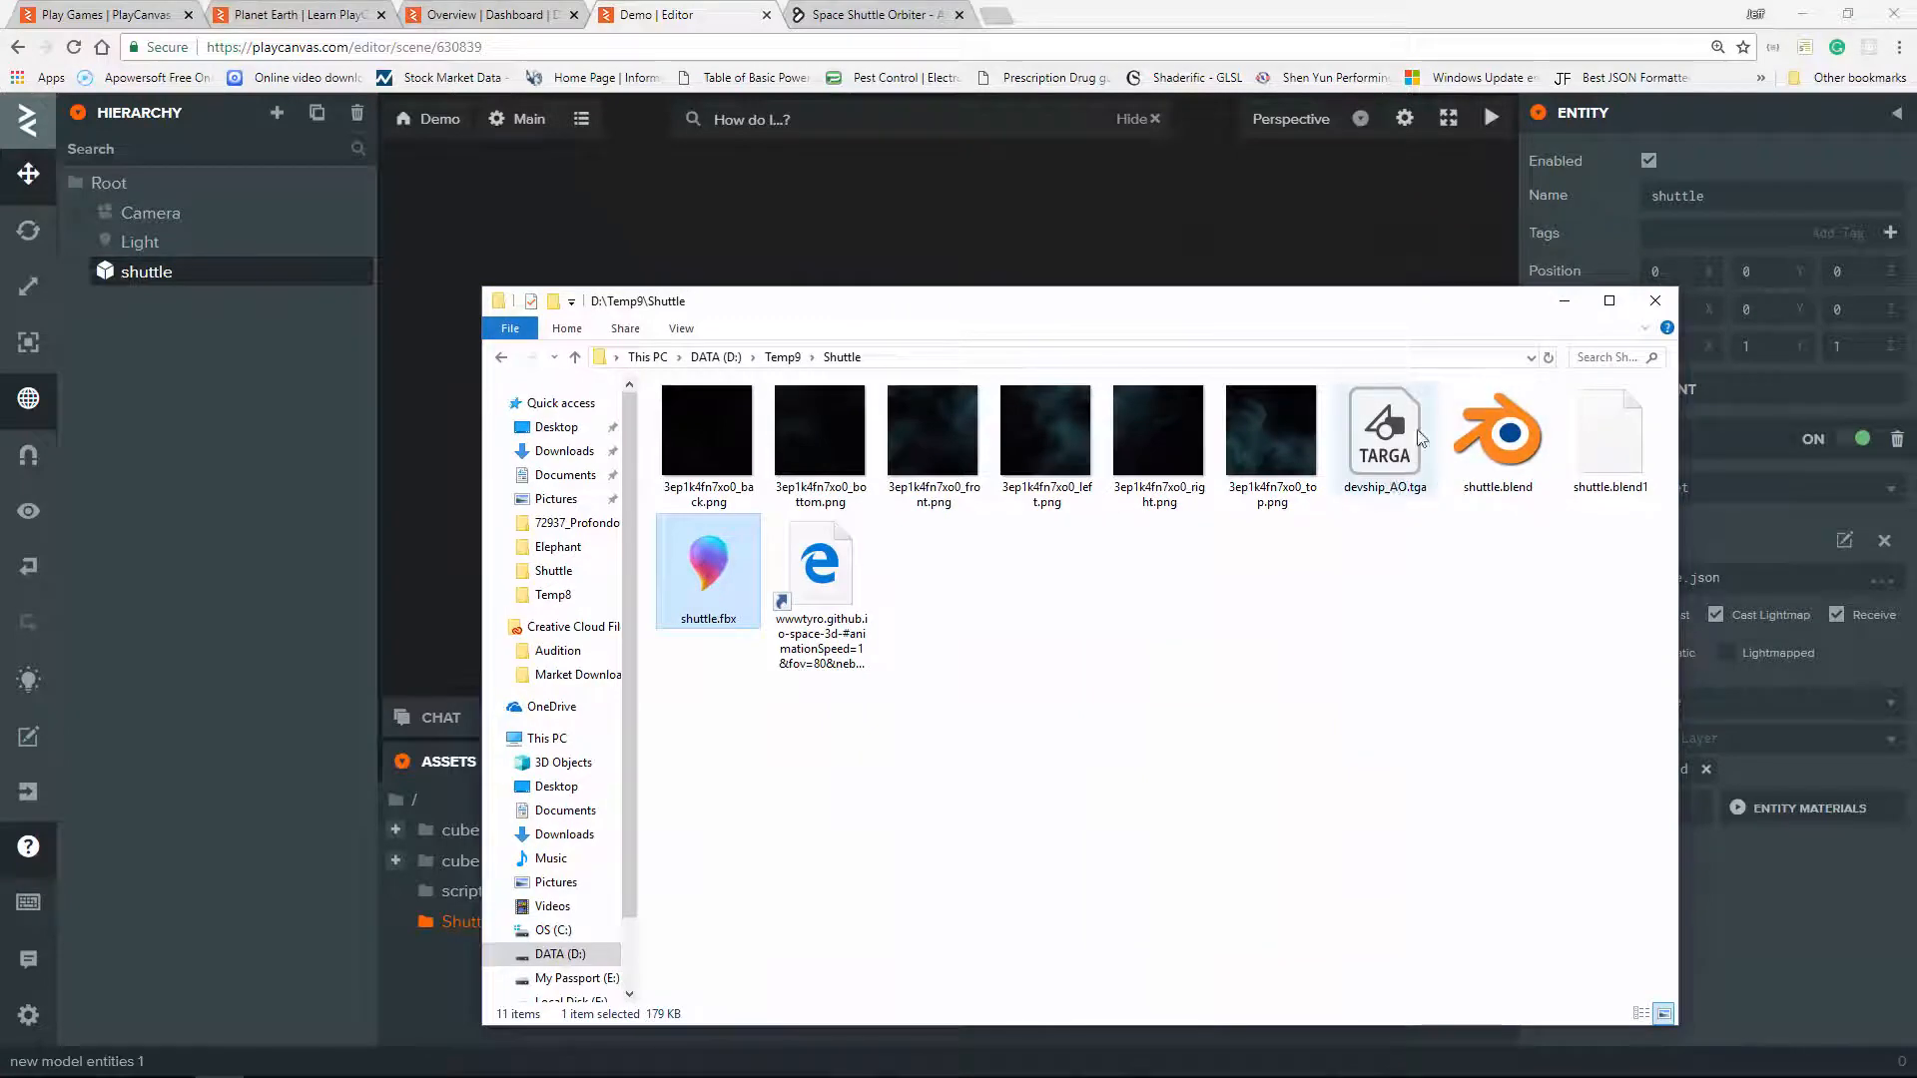
drag(1163, 307, 1915, 236)
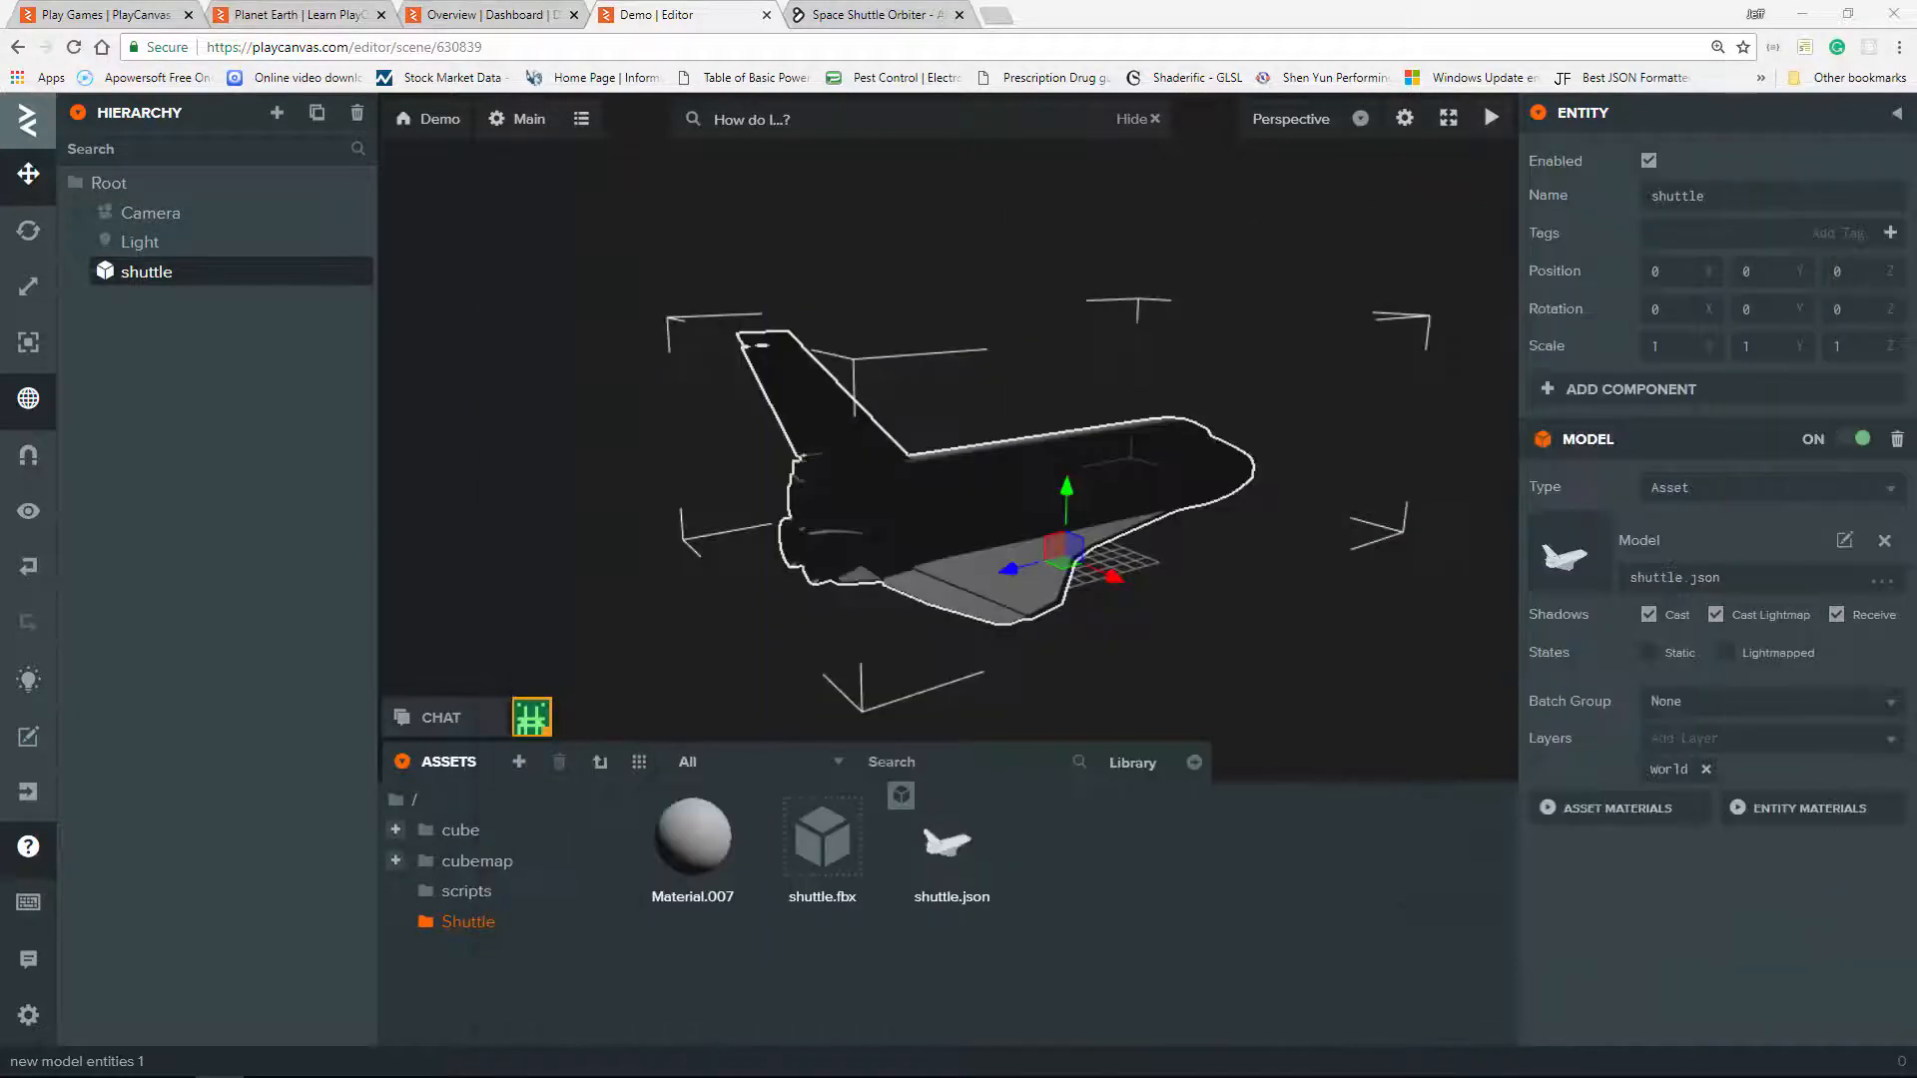
drag(1677, 688, 1233, 920)
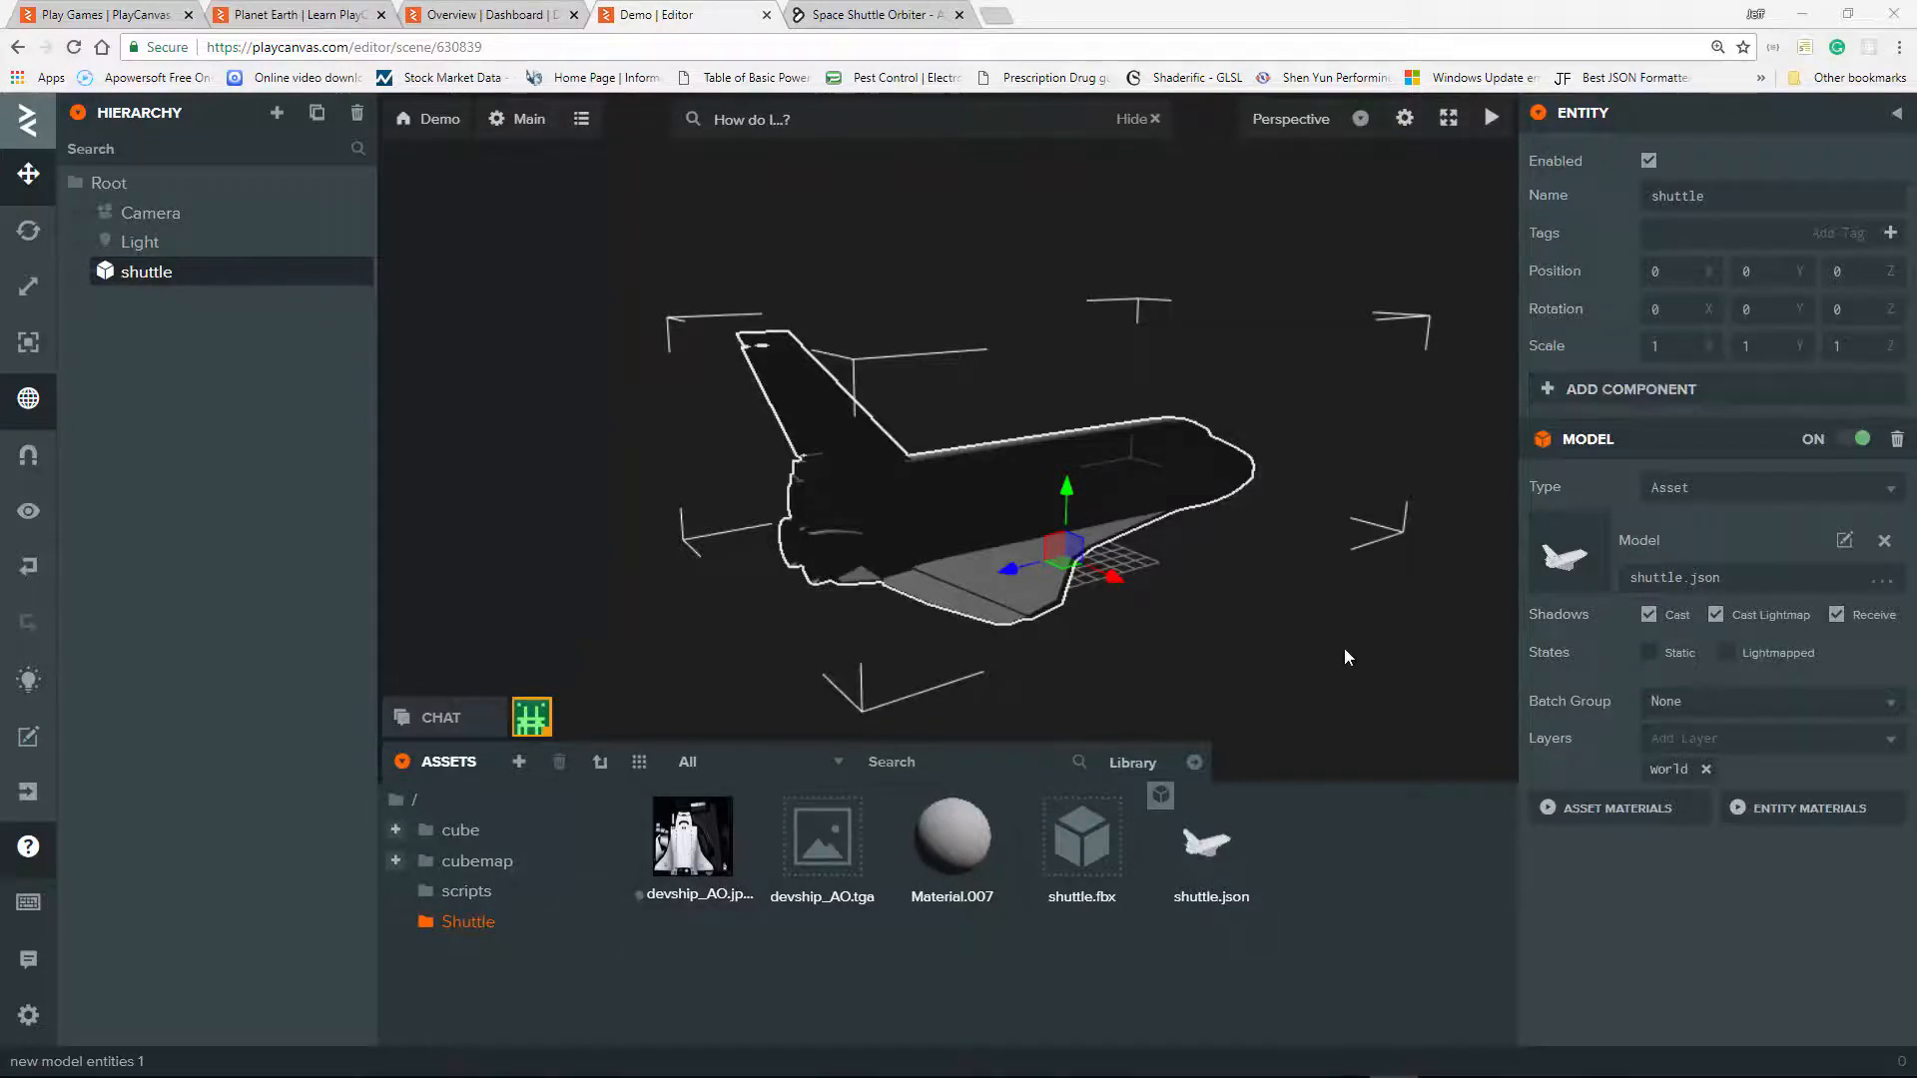
Step: Assign the devship_AO.jpeg texture to the diffuse map of Material.007
click(953, 838)
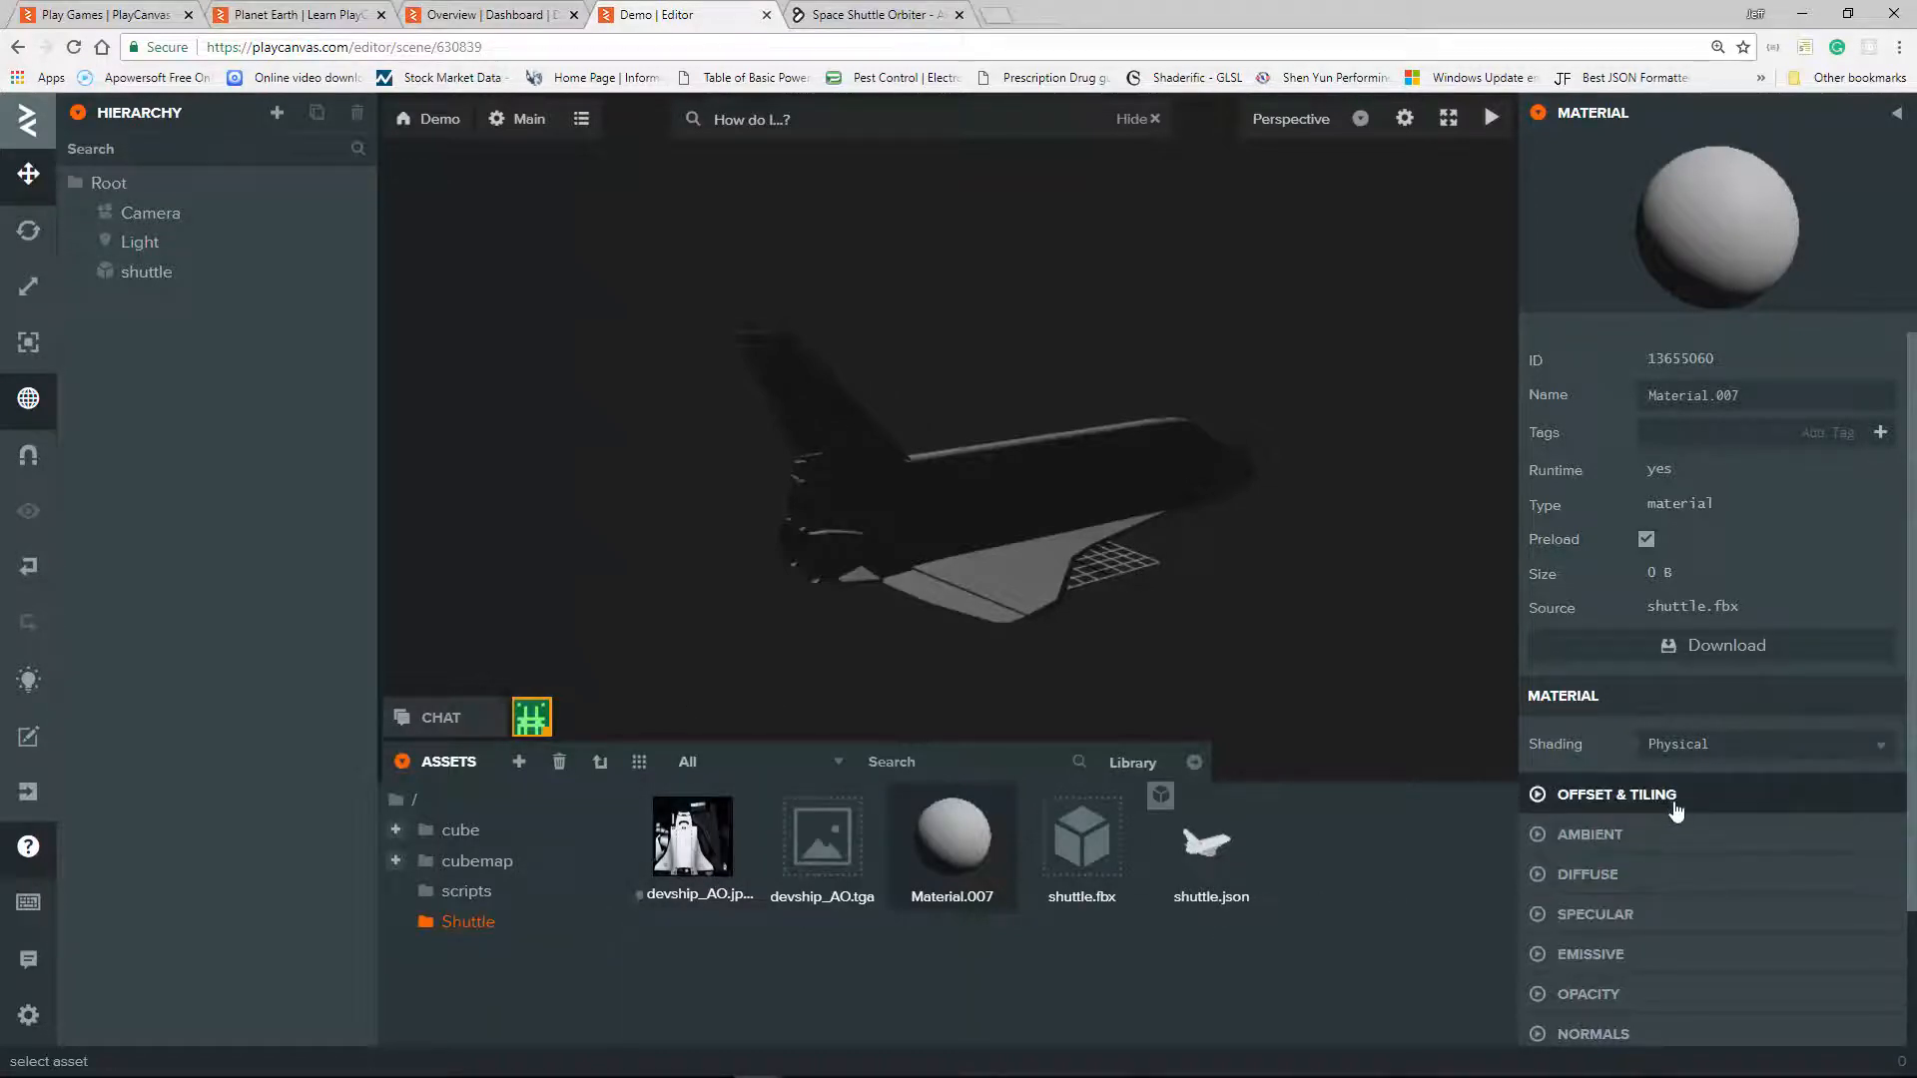
click(1635, 882)
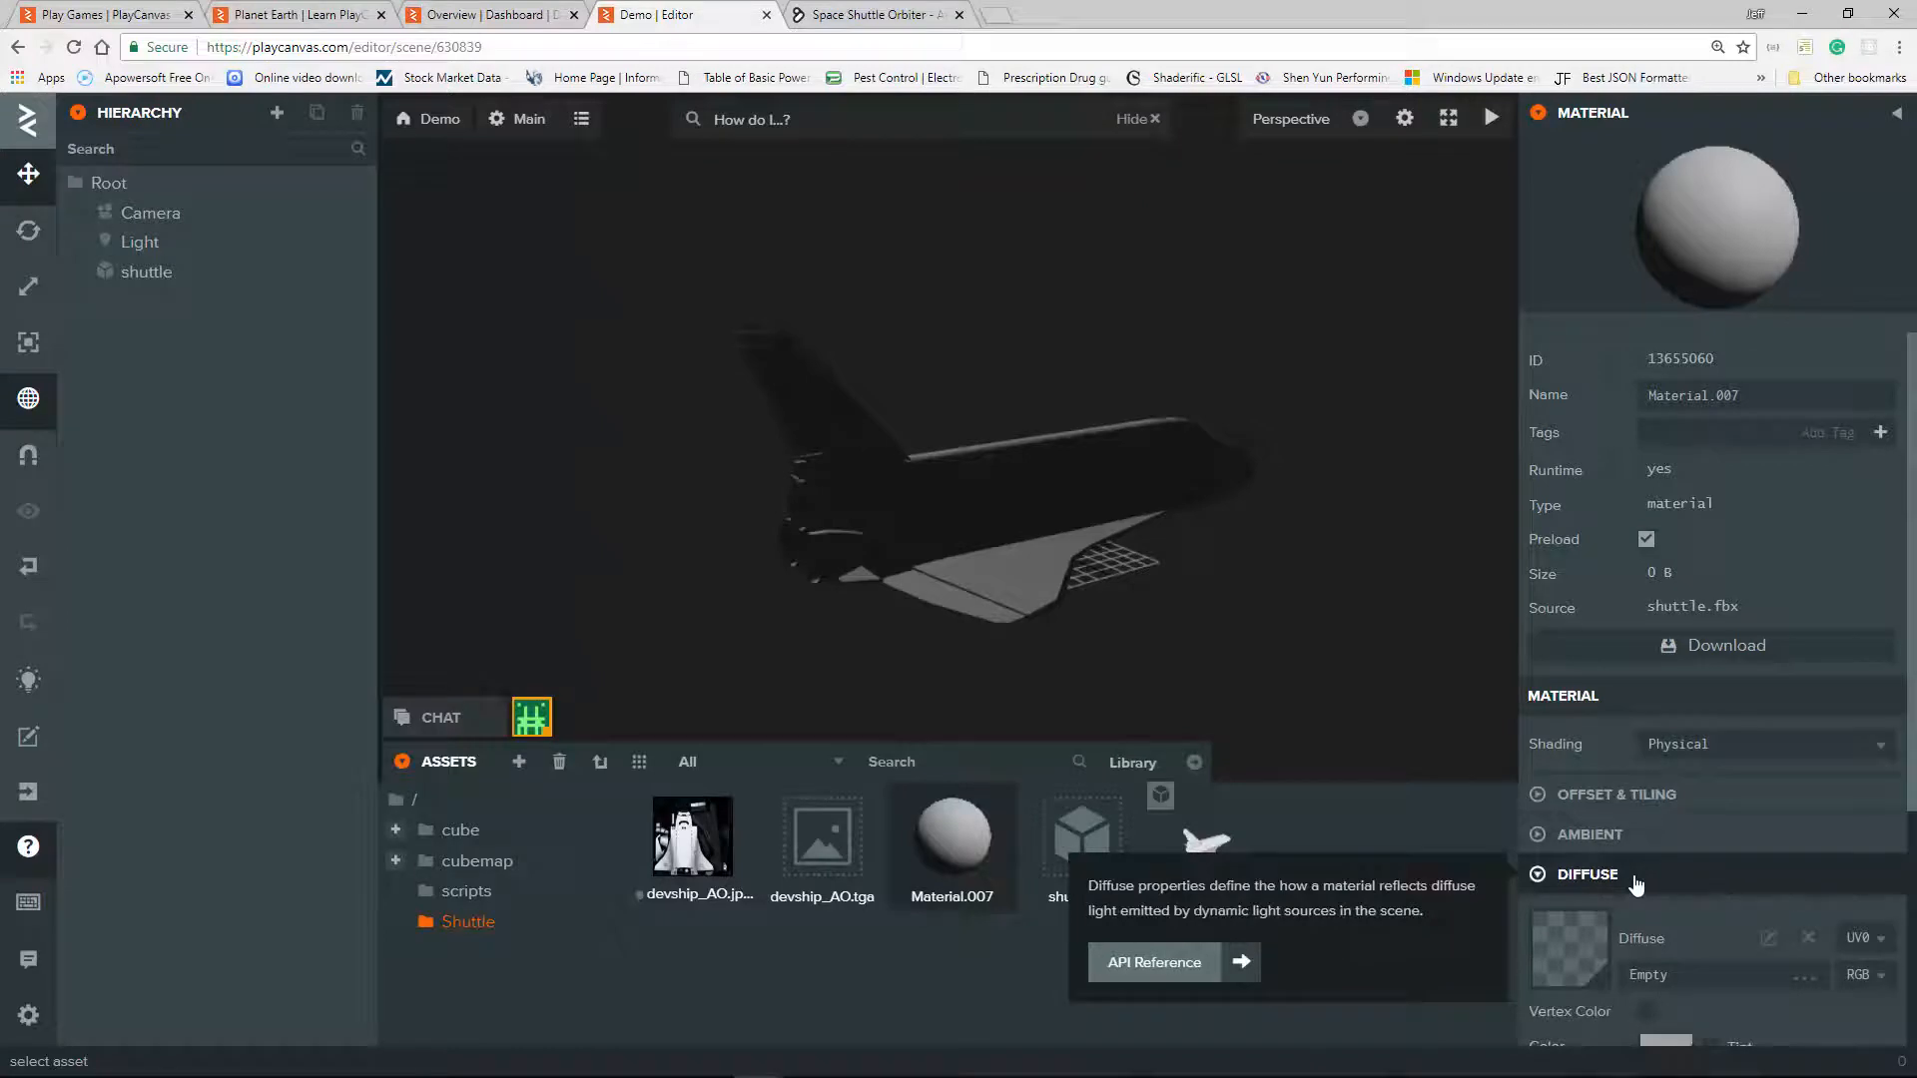
scroll(1747, 813, down, 3)
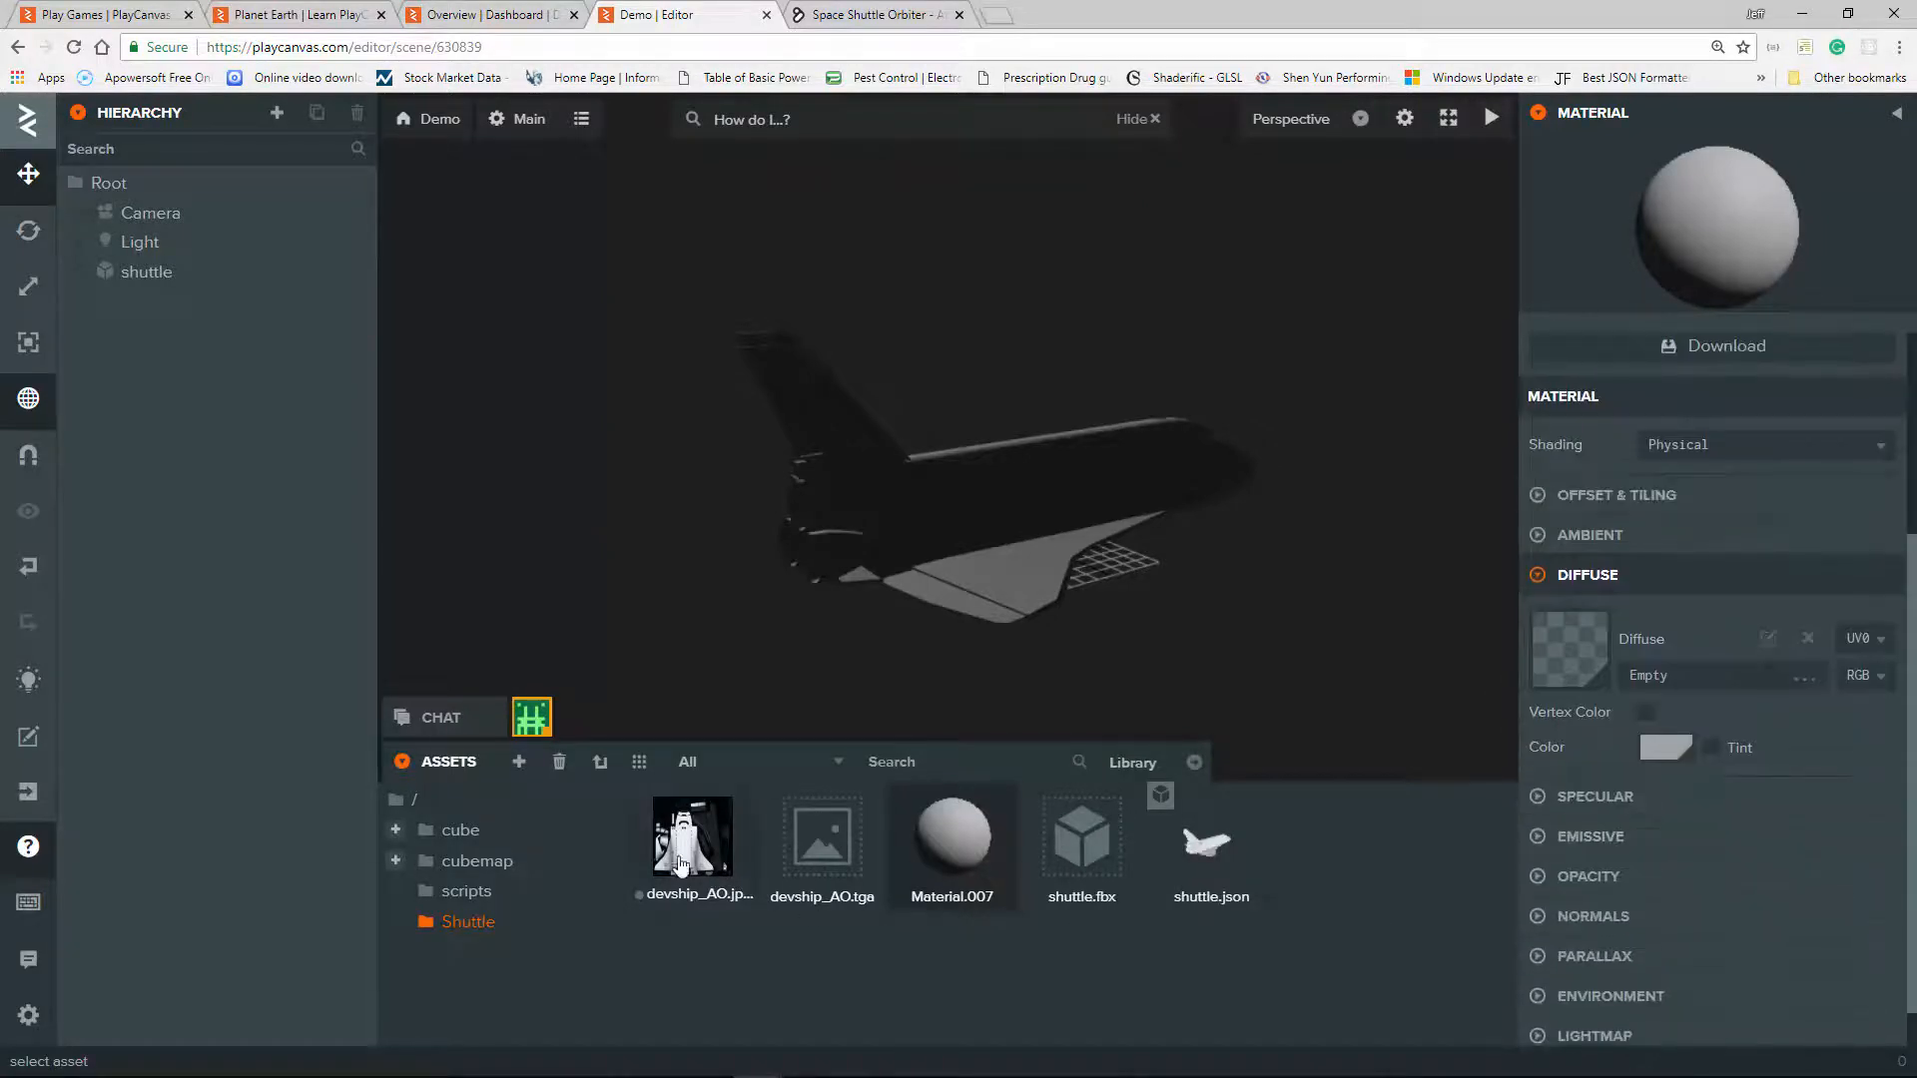
drag(680, 864, 1110, 819)
drag(1516, 693, 1587, 666)
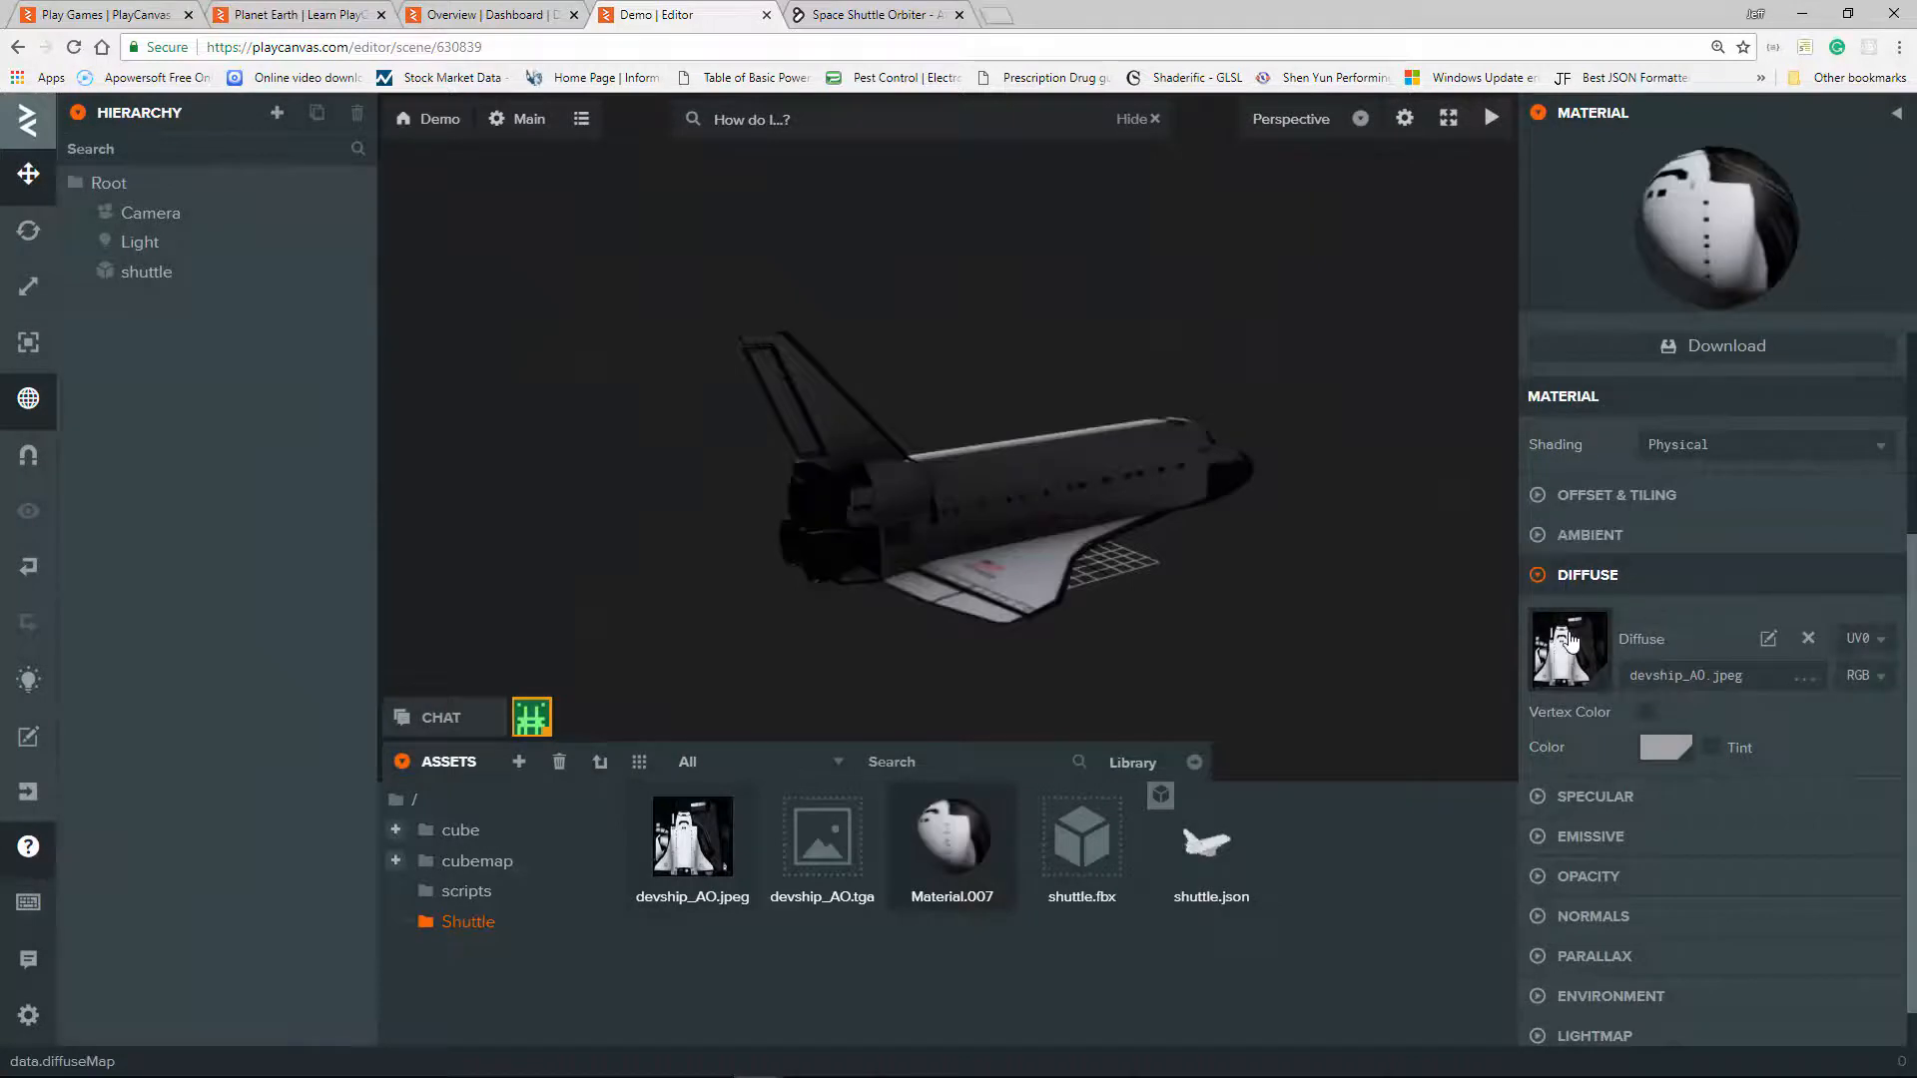
Step: Examine the textured shuttle in the editor viewport from several angles and distances
scroll(1262, 607, up, 3)
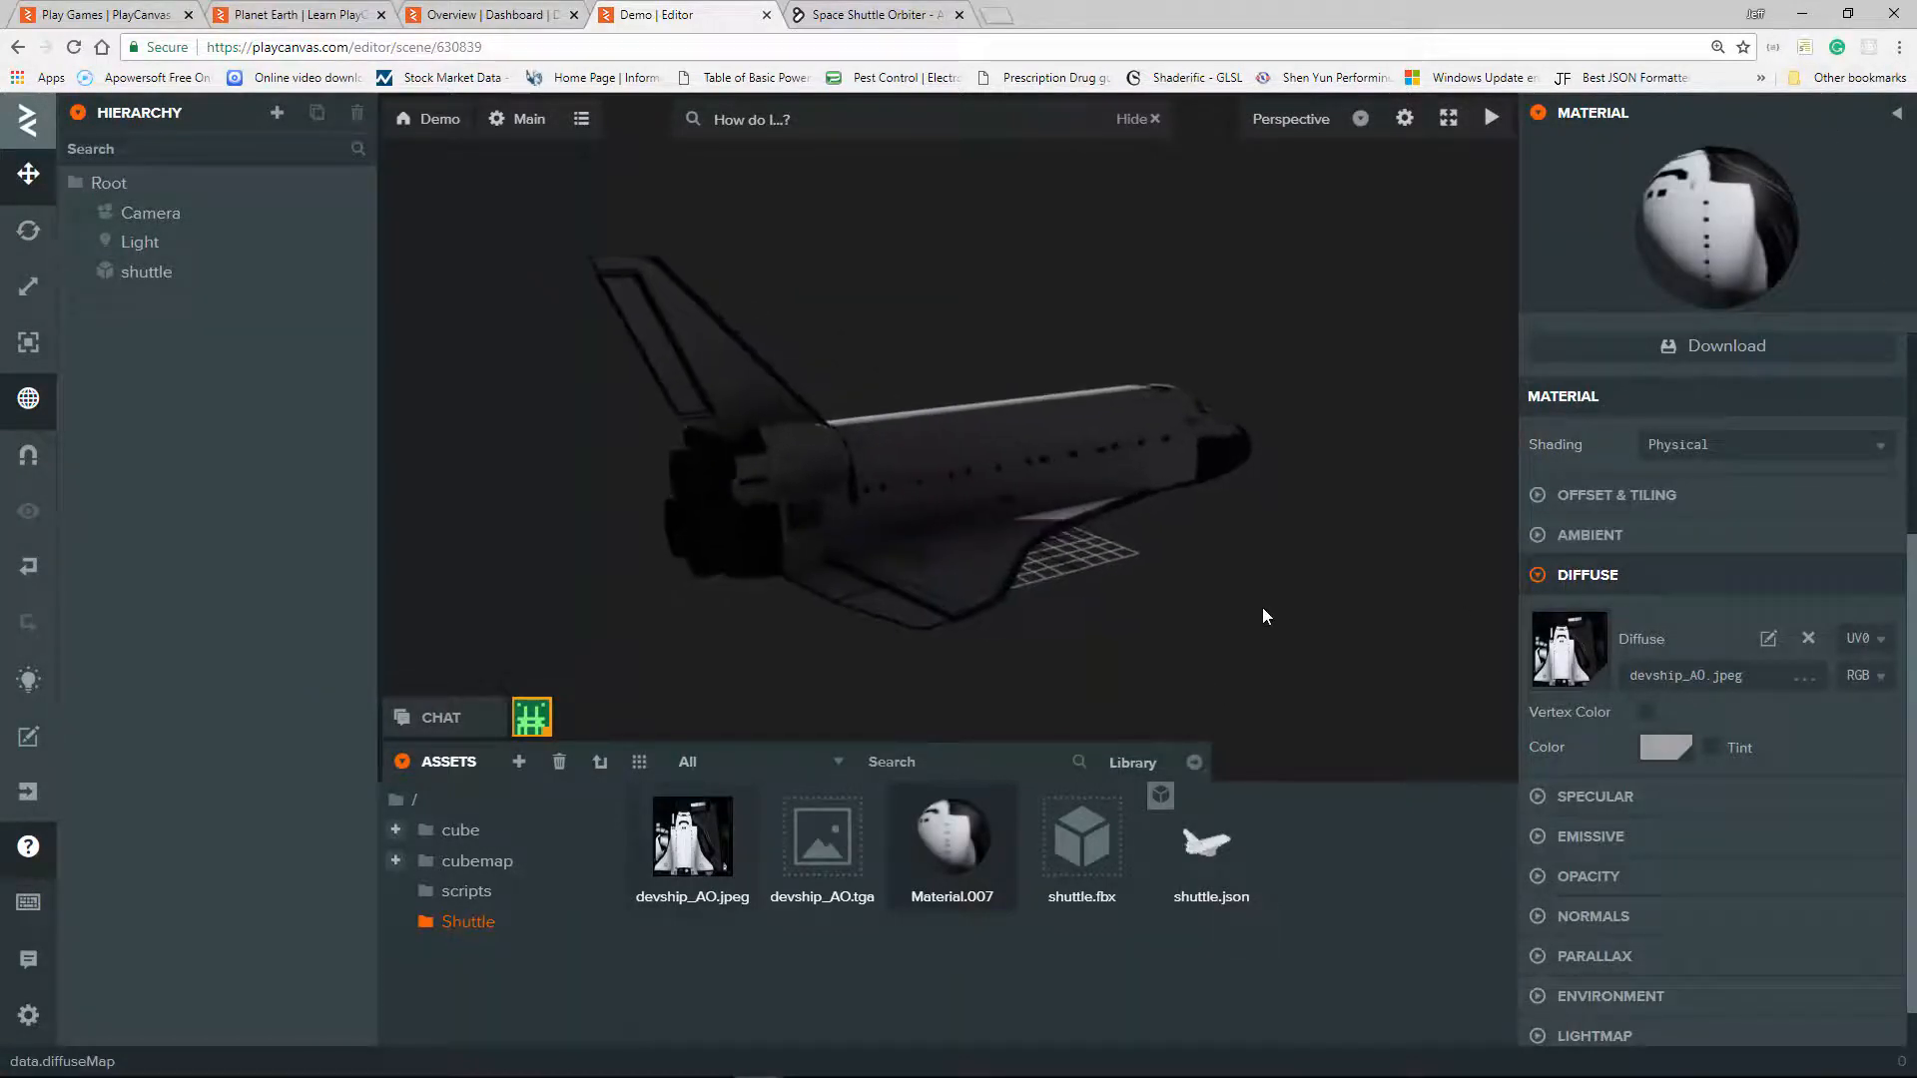
scroll(1261, 607, down, 3)
mouse_move(1268, 601)
middle_down()
mouse_move(1216, 631)
mouse_move(1254, 585)
middle_up()
drag(1256, 592, 1297, 646)
scroll(1295, 639, down, 3)
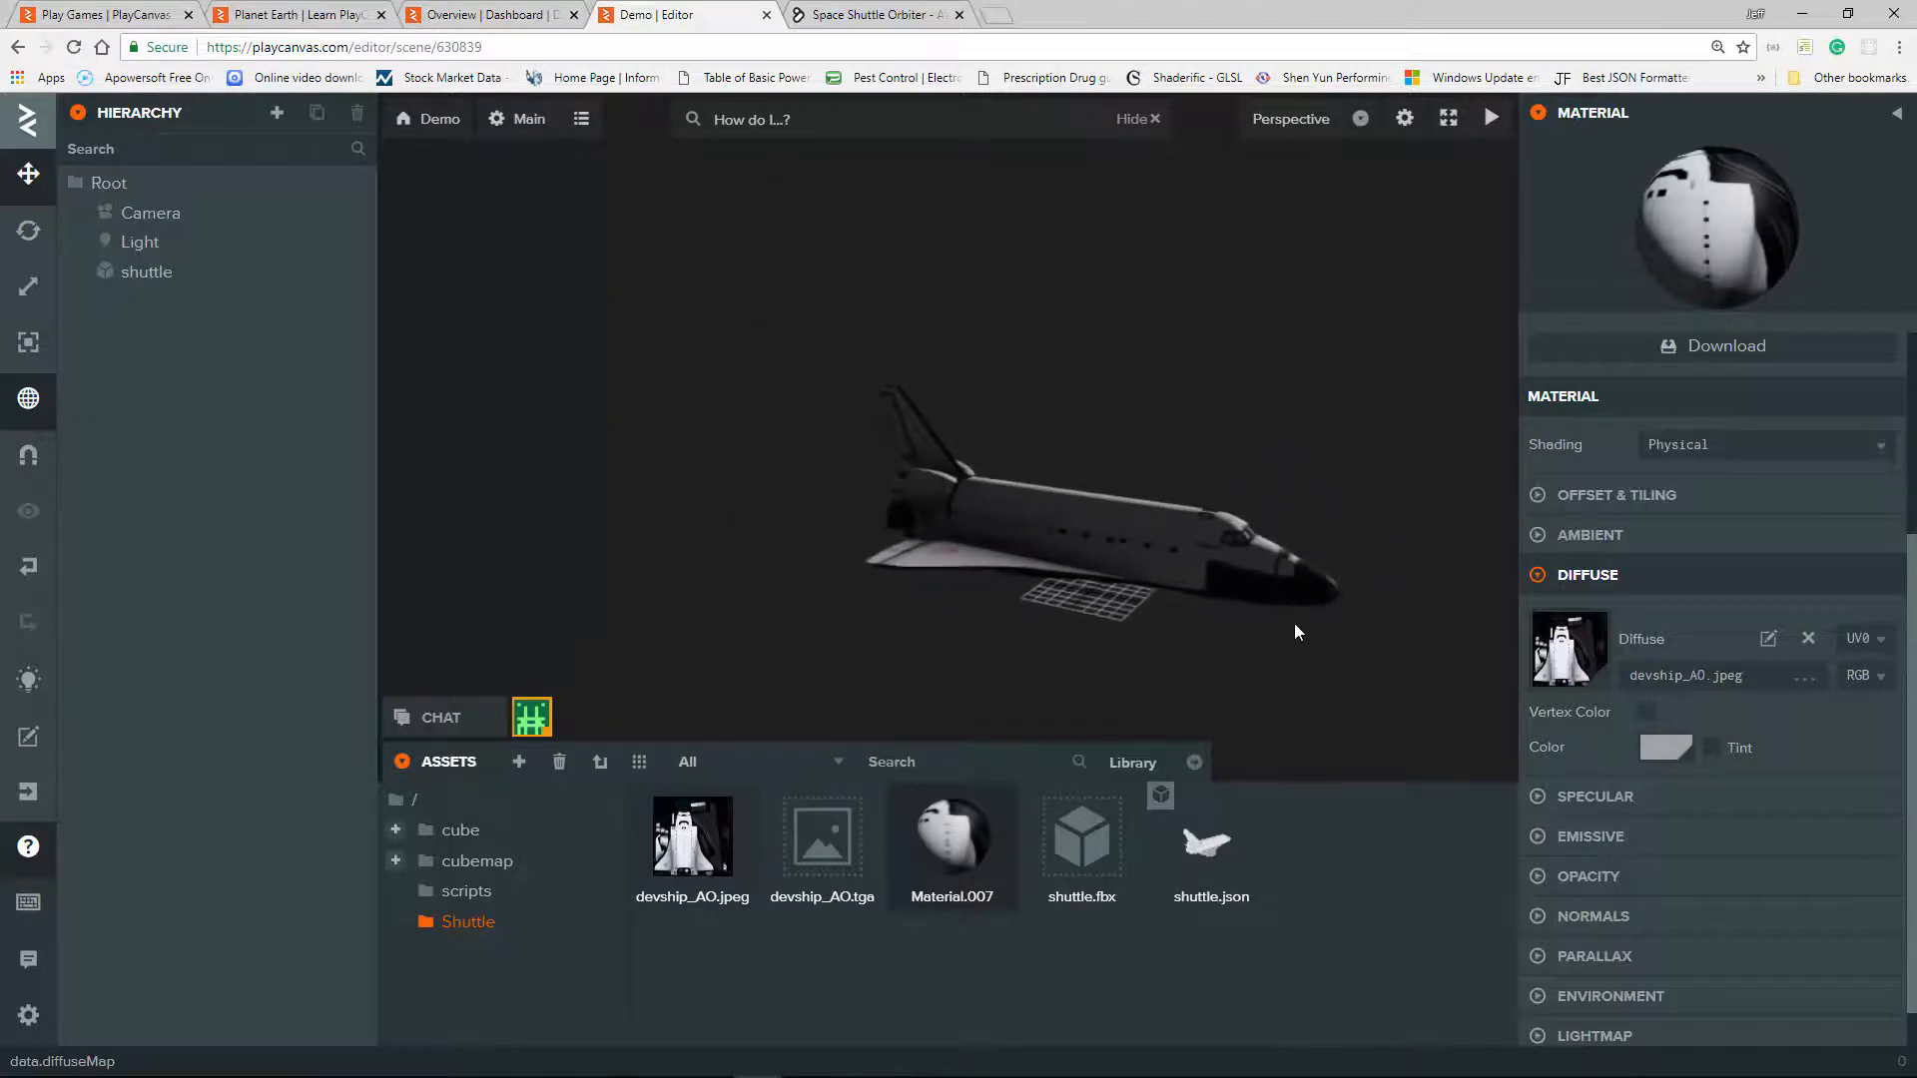
scroll(1295, 627, up, 6)
scroll(1298, 629, down, 2)
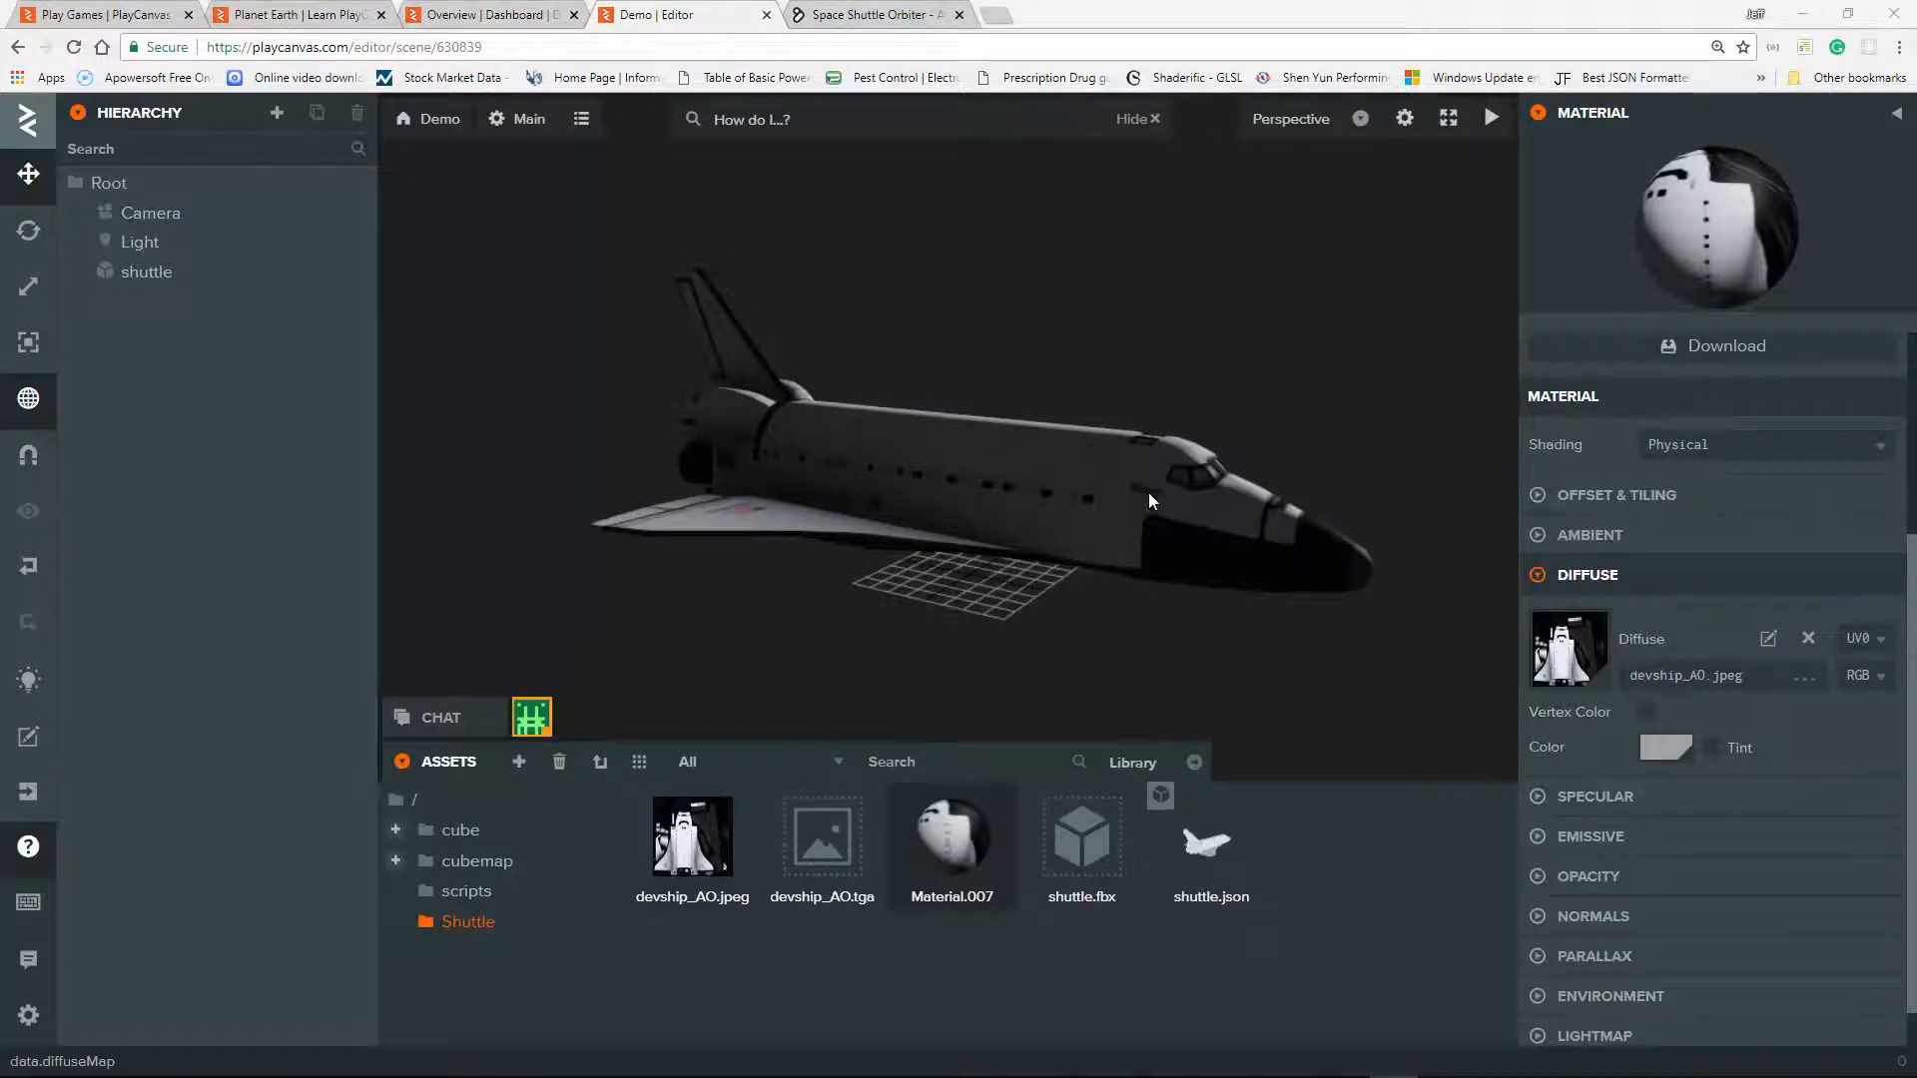
Step: Launch the scene, inspect the textured shuttle from several sides, and close the launched page
click(1491, 117)
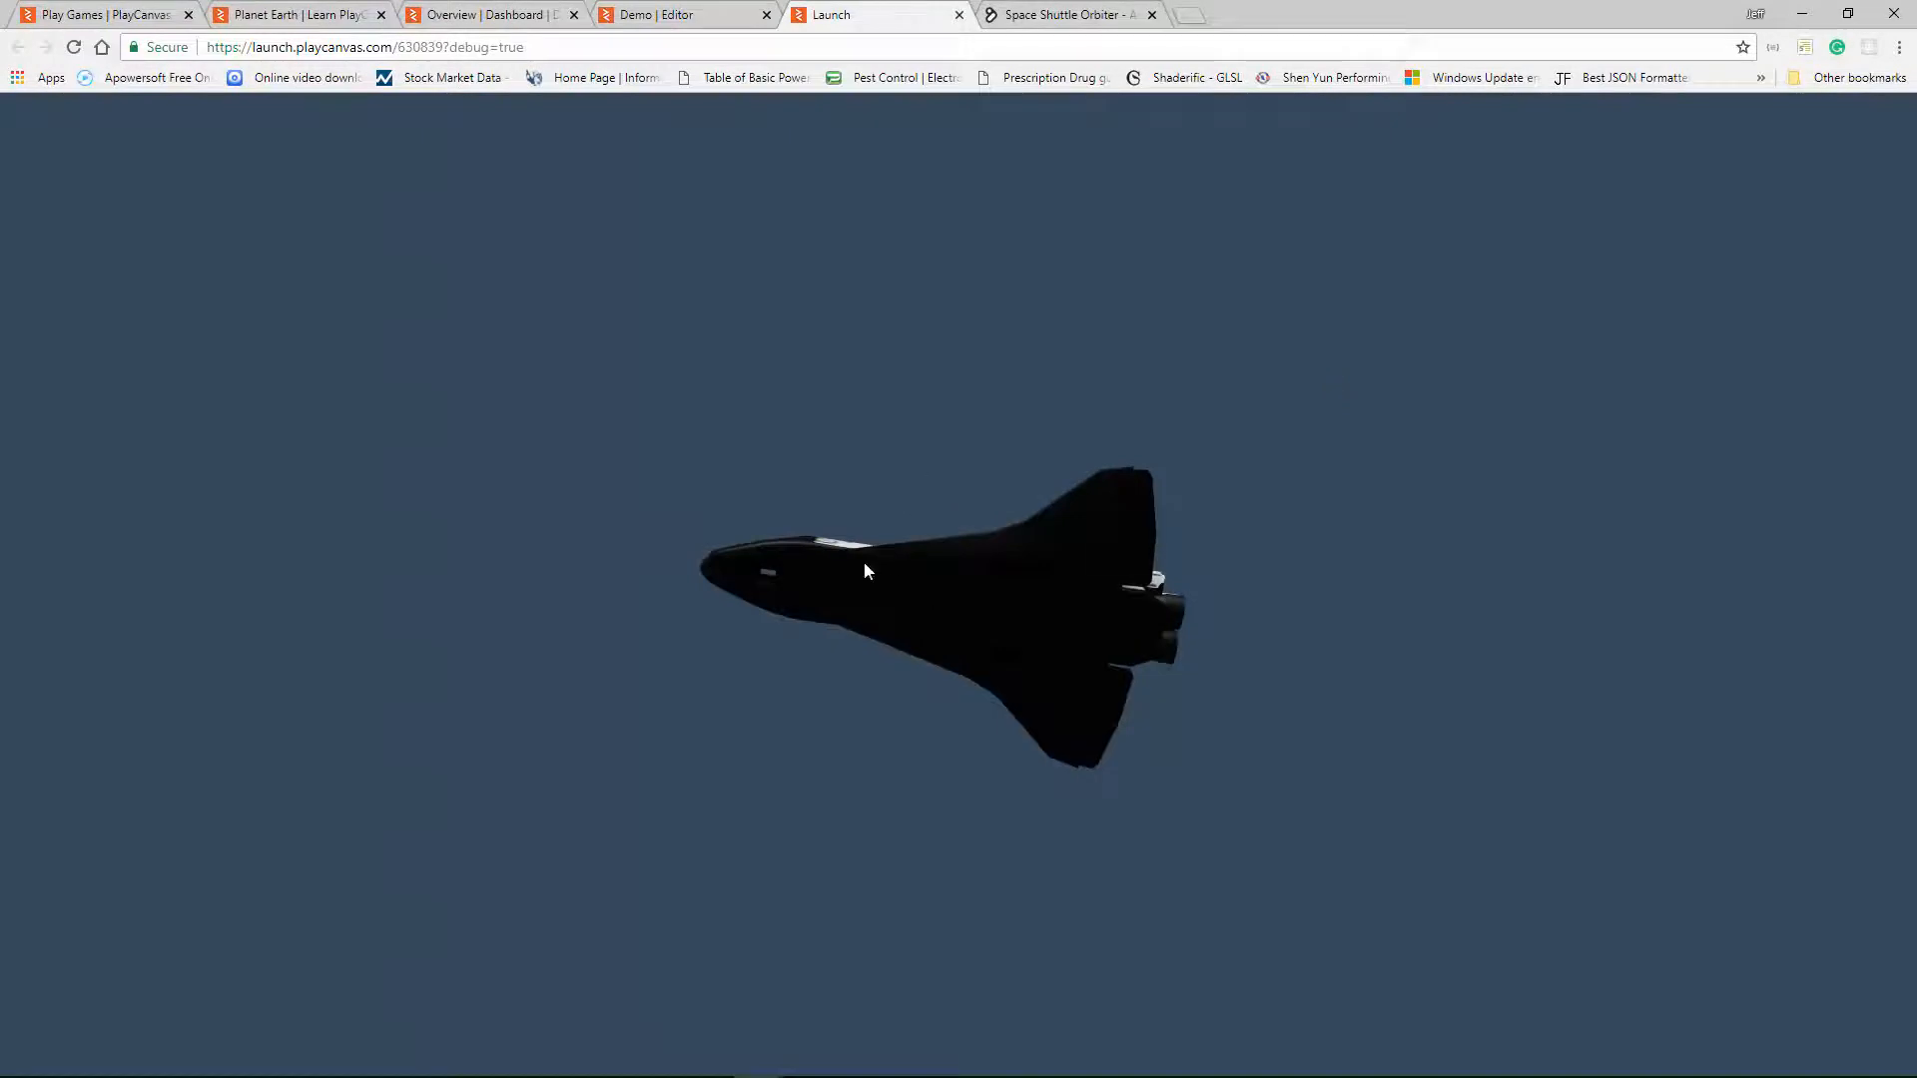
drag(863, 562, 1203, 579)
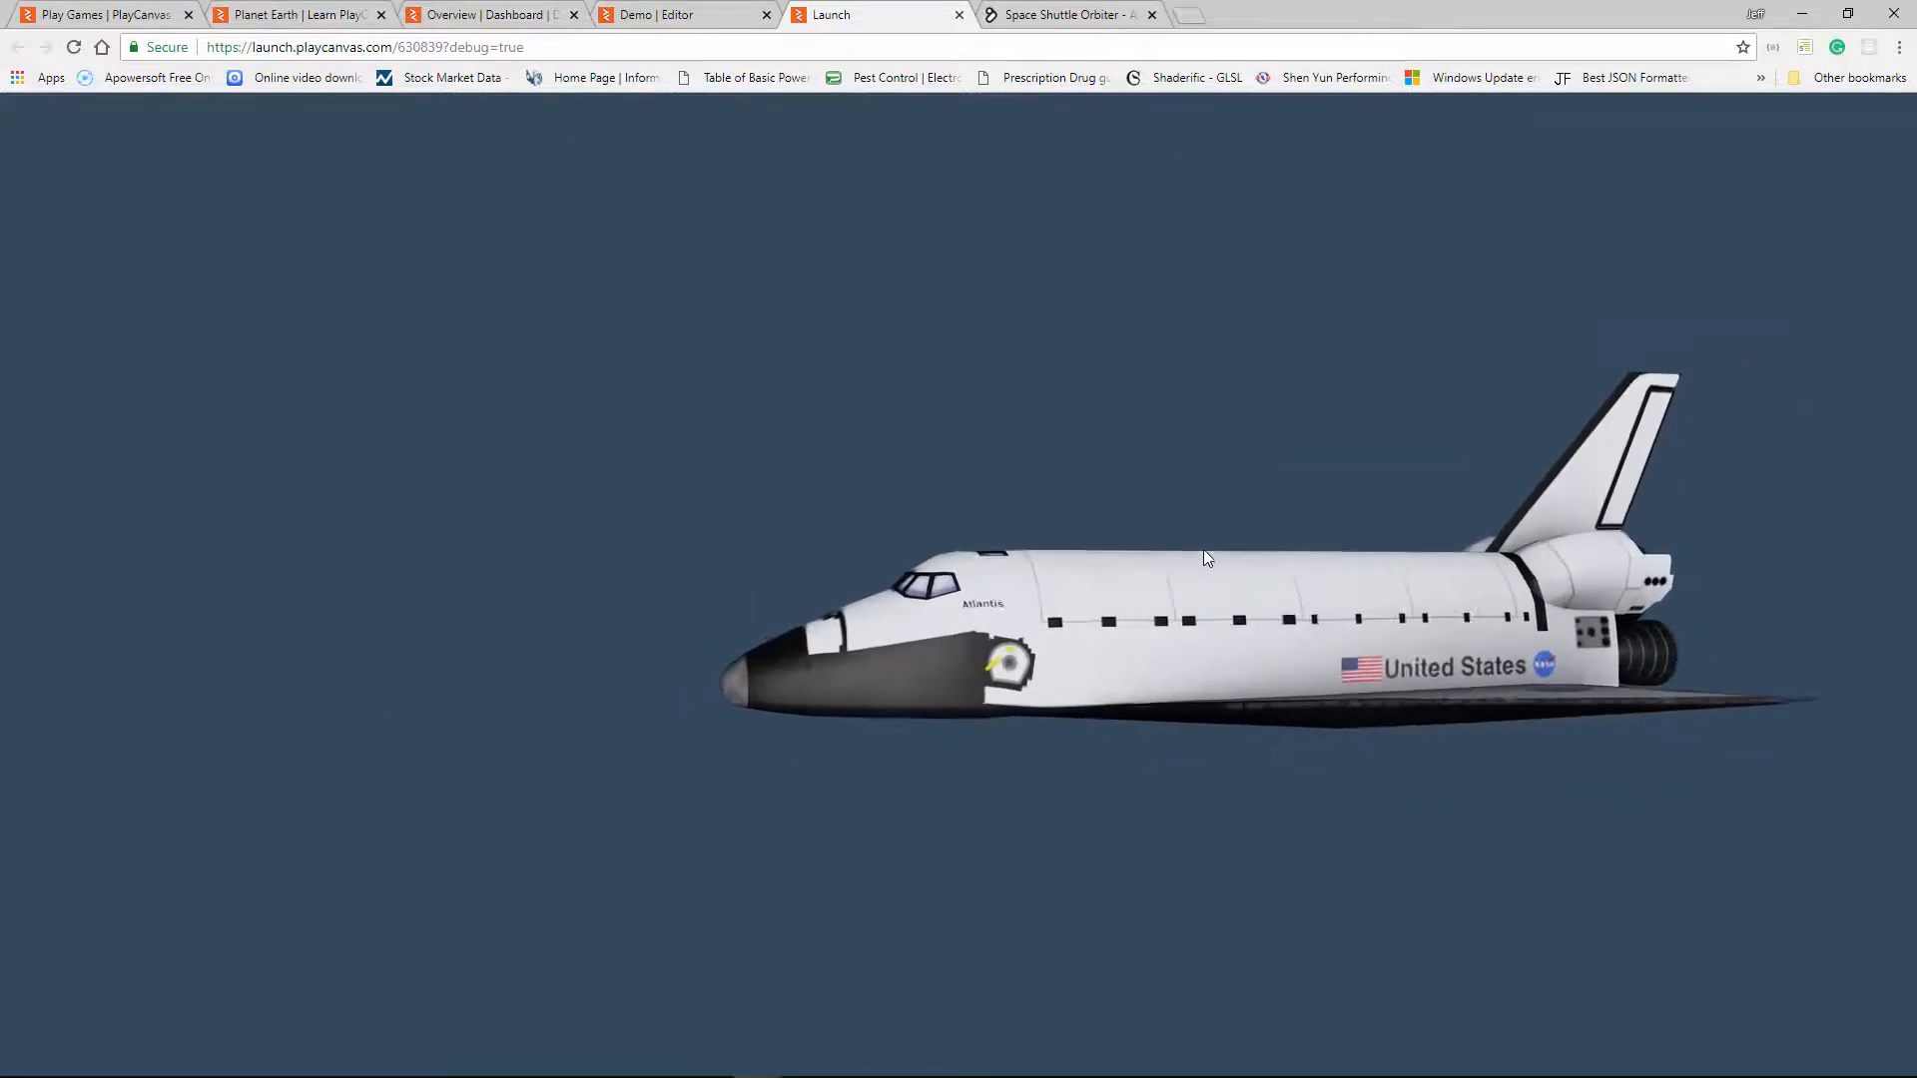
drag(1204, 552, 1274, 359)
drag(883, 87, 1121, 394)
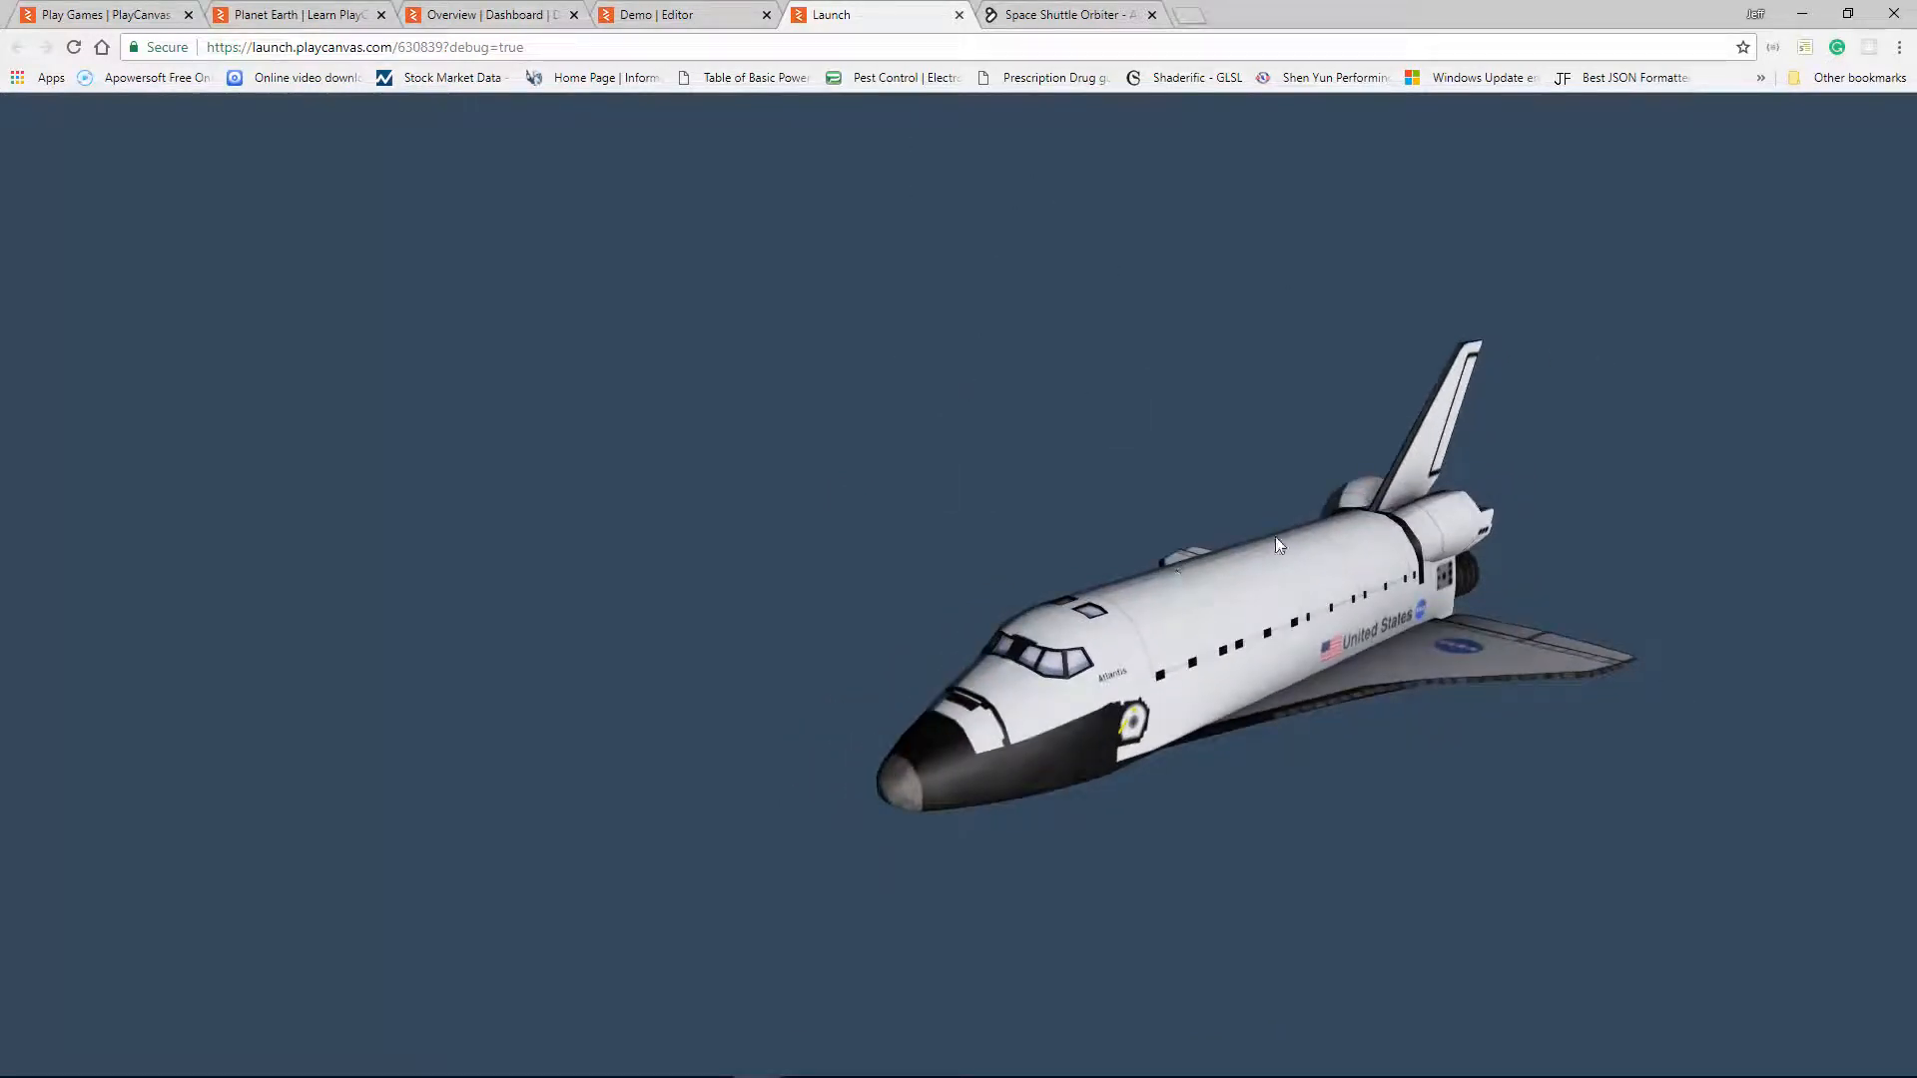
drag(1275, 538, 1348, 535)
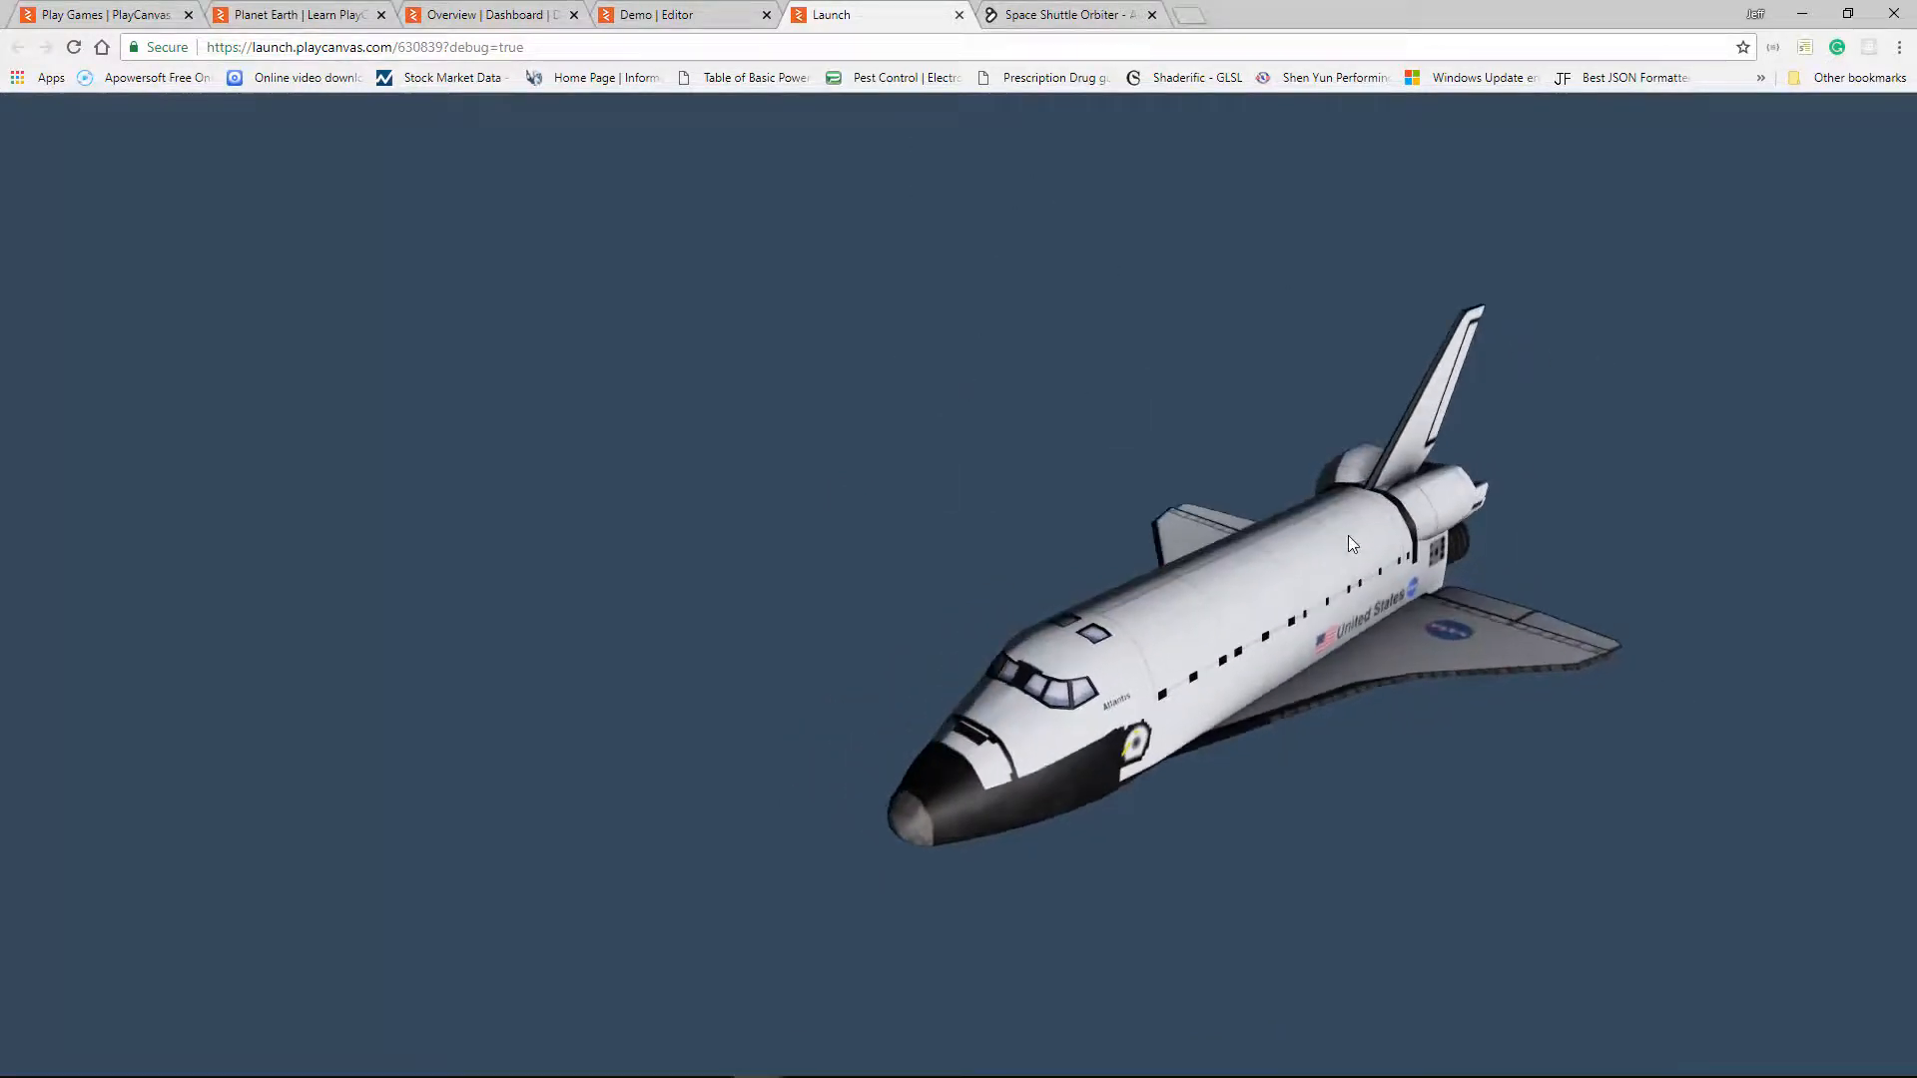
click(960, 14)
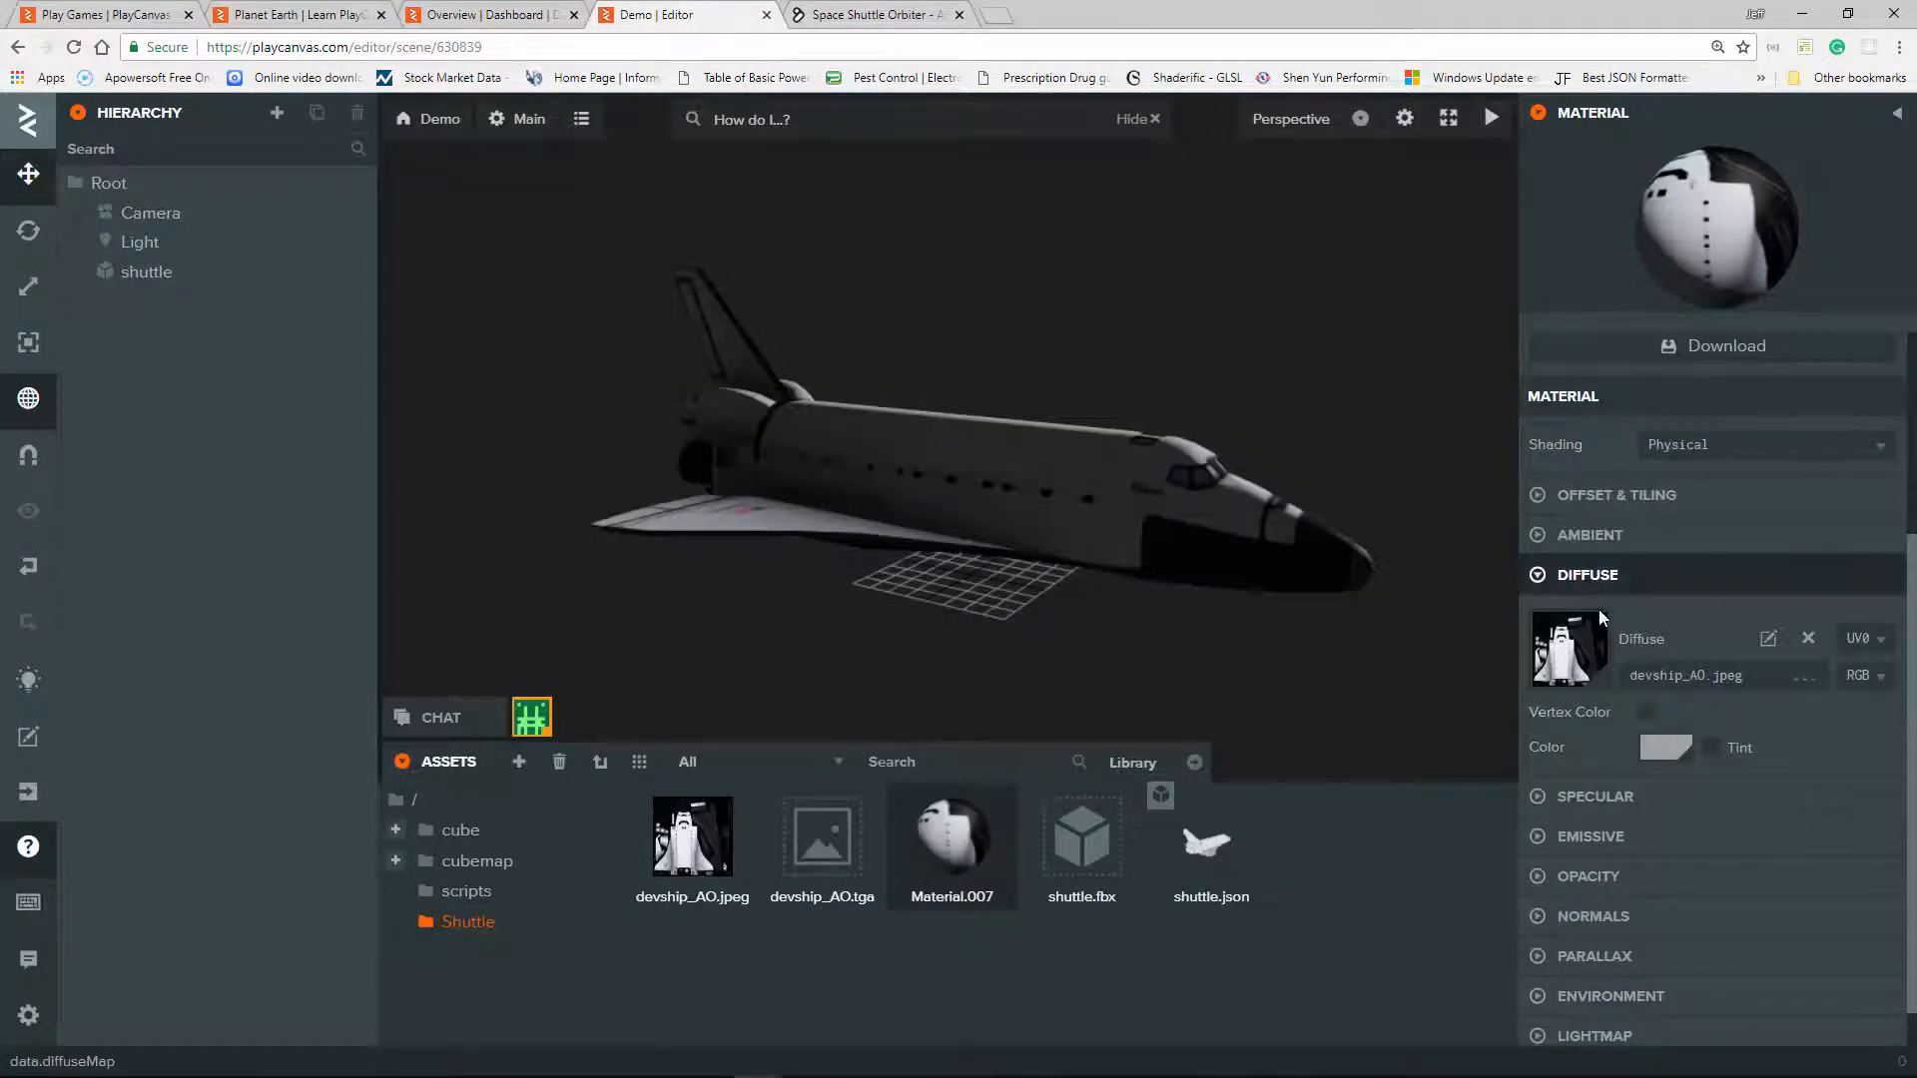
Step: Enable Use Metalness in Material.007's specular settings, set Metalness to 0.563, and check the shuttle in the launched scene
mouse_move(1711, 162)
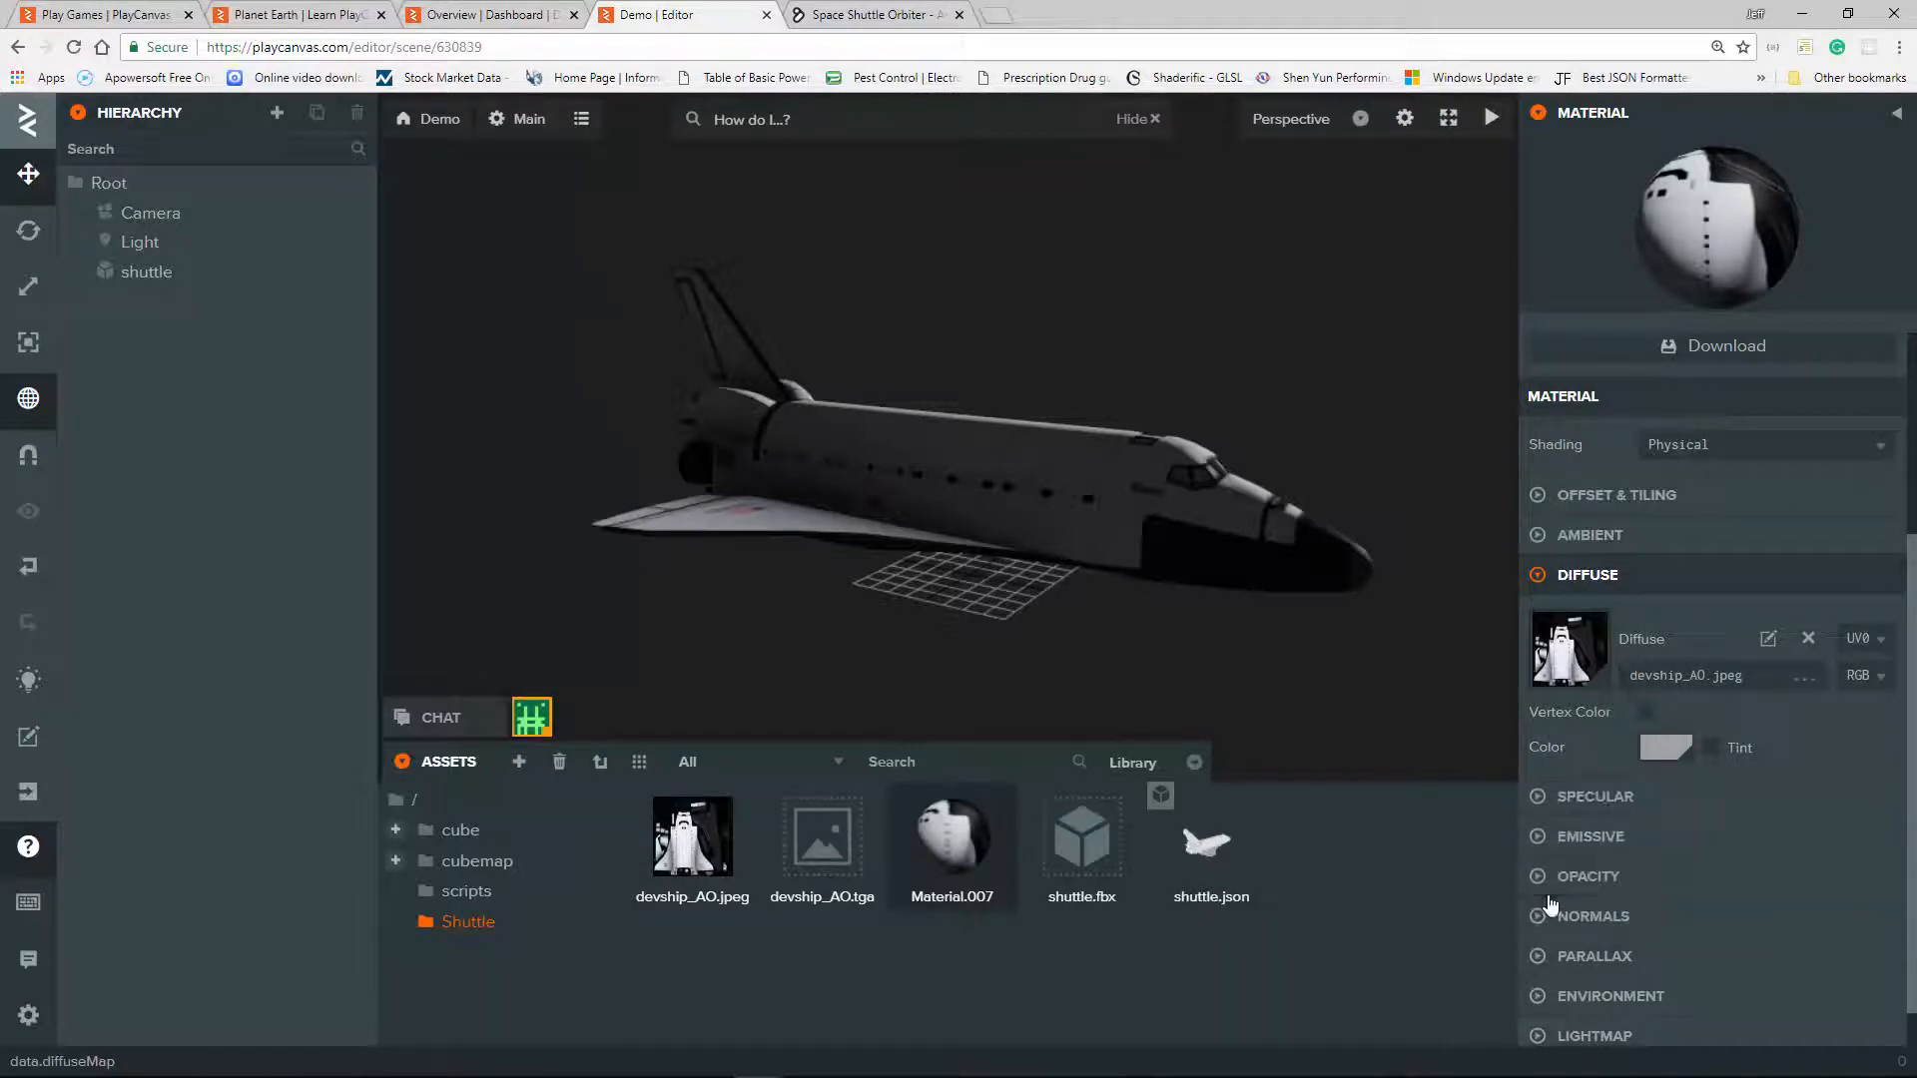
click(1542, 795)
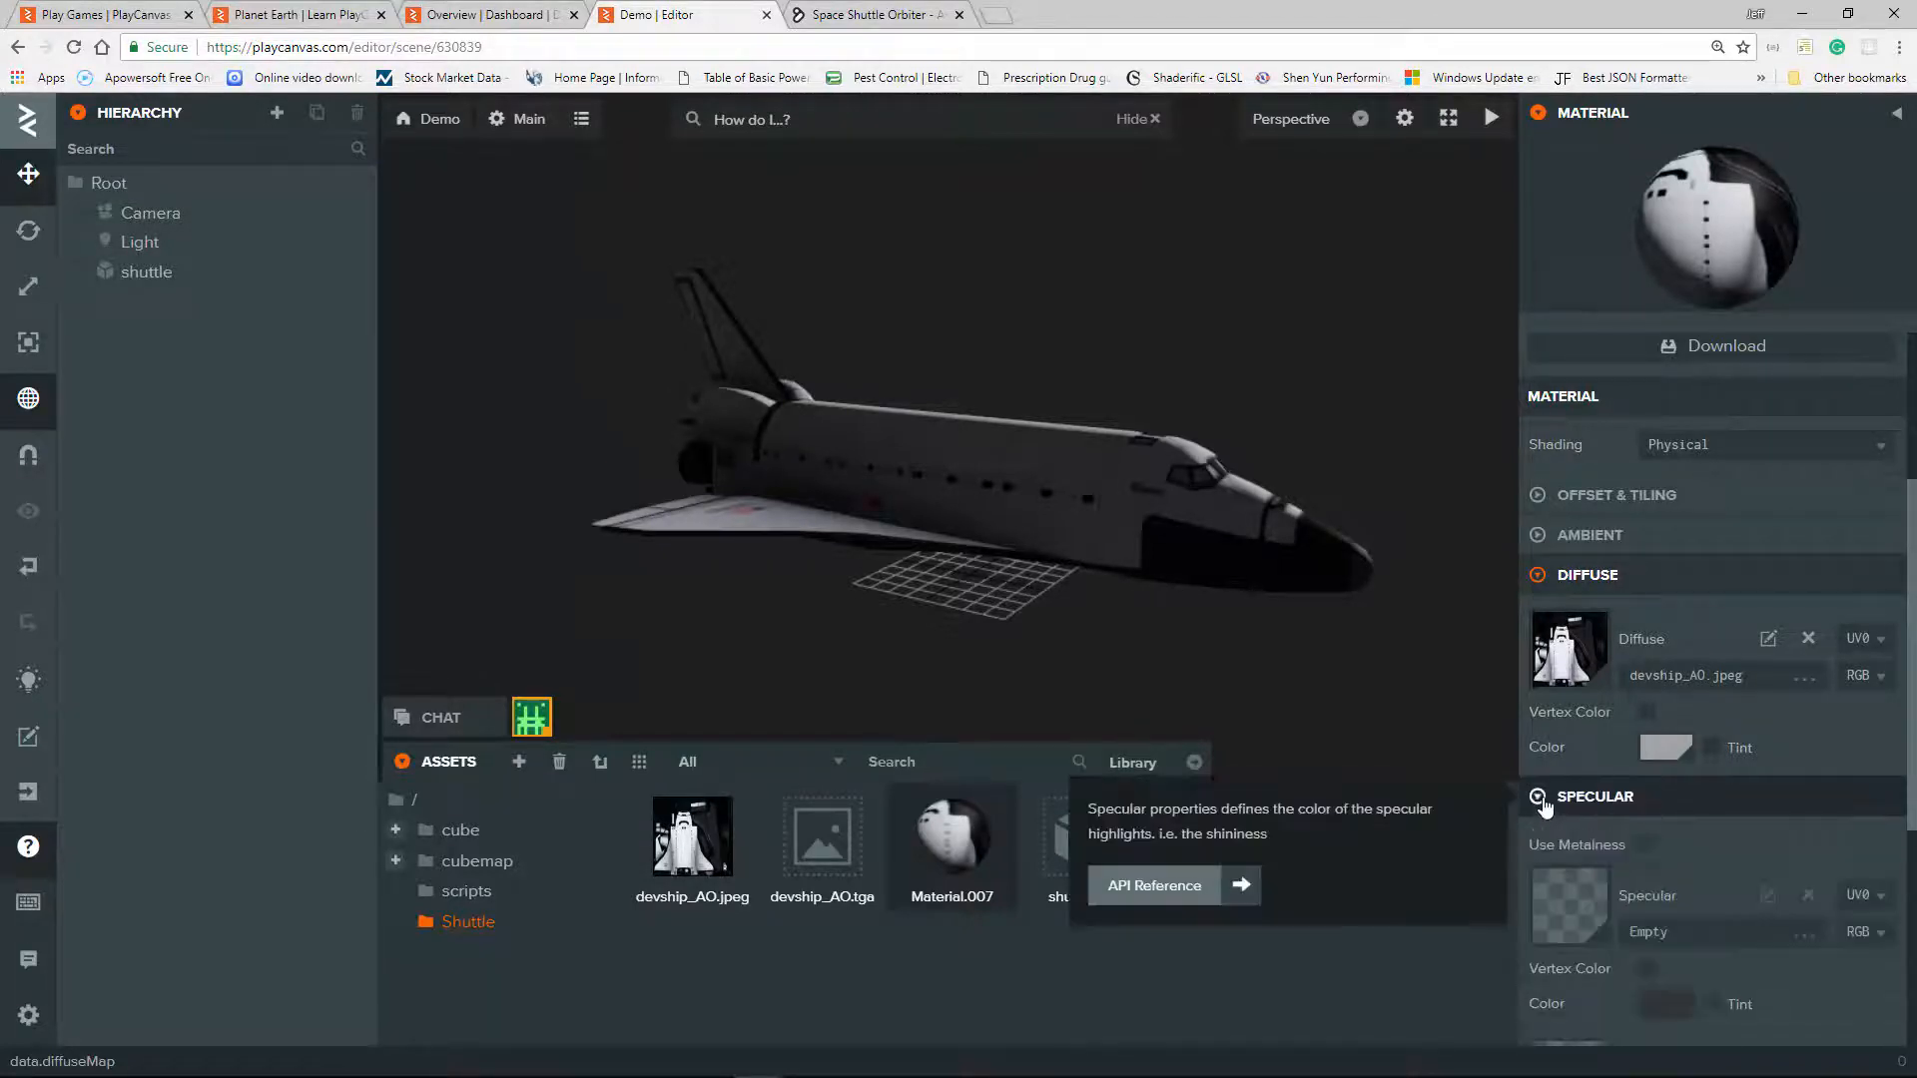
scroll(1785, 874, down, 4)
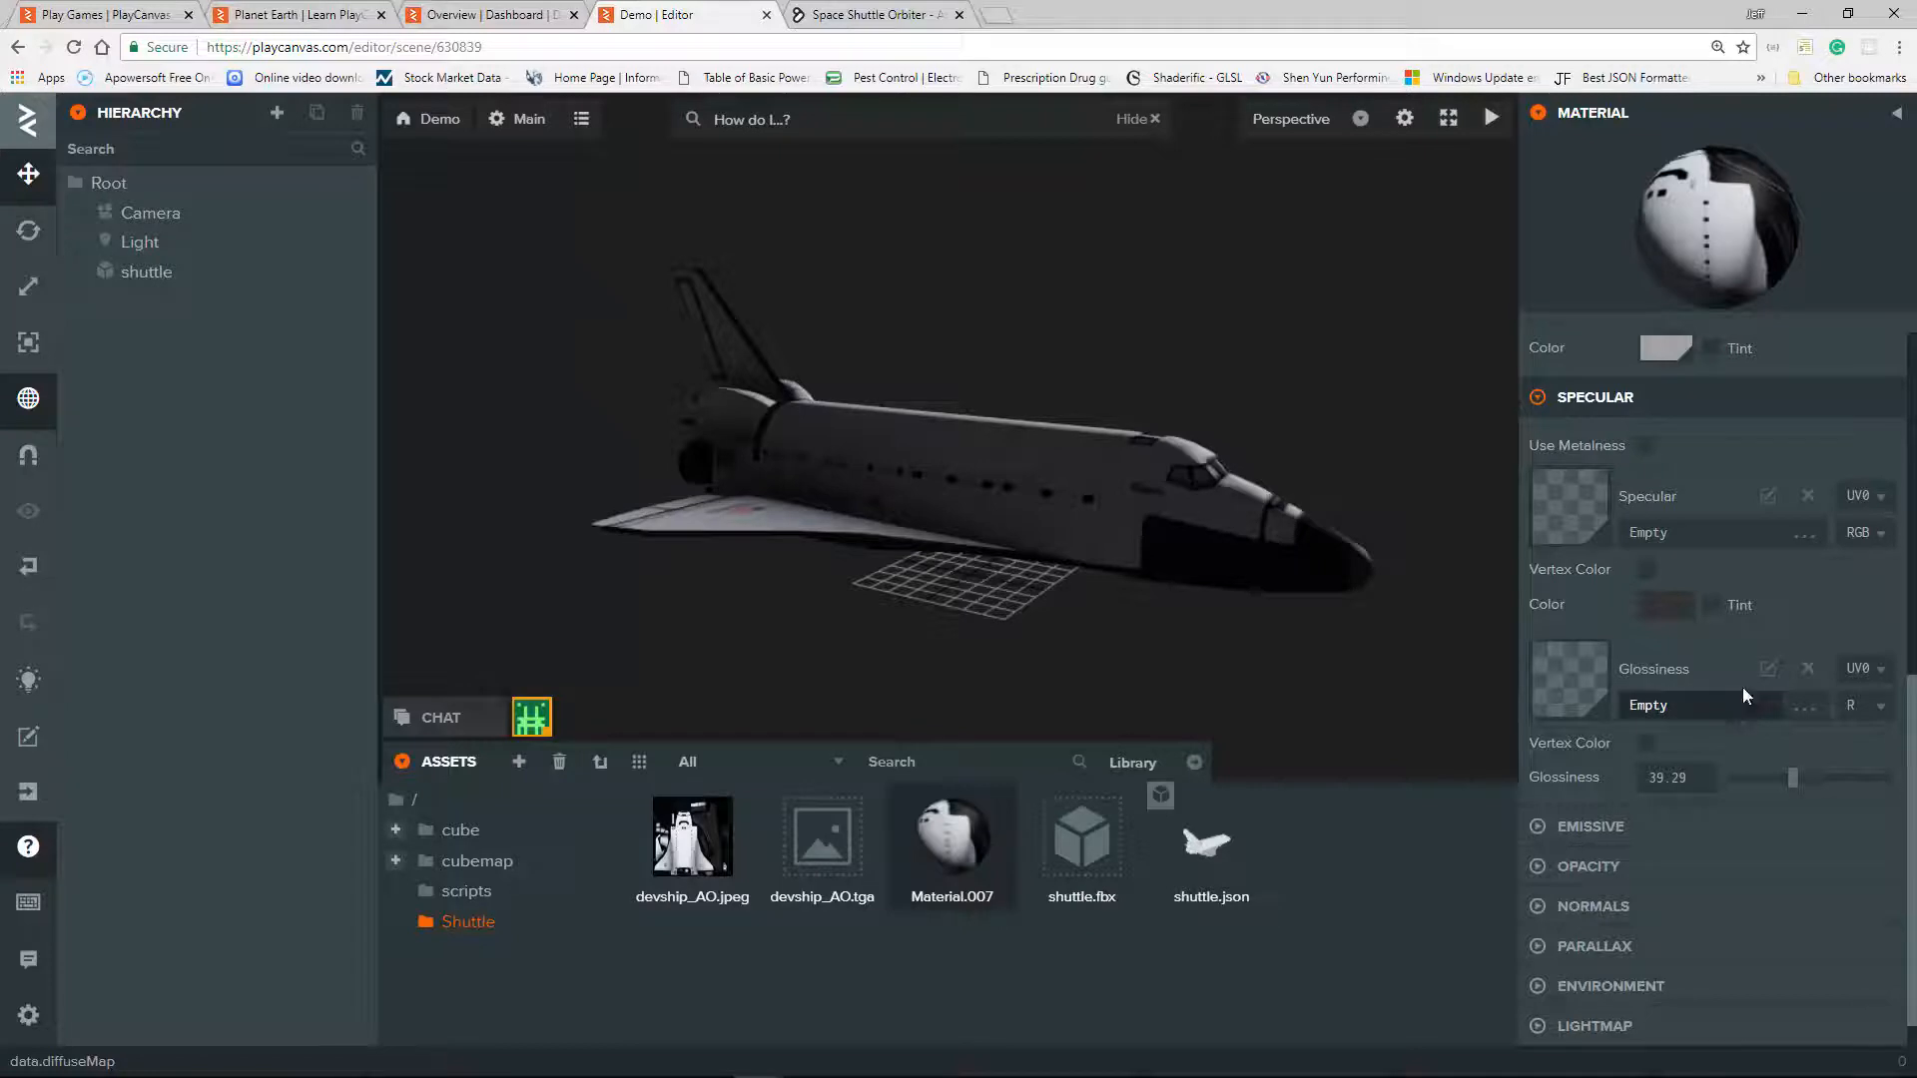
click(1646, 446)
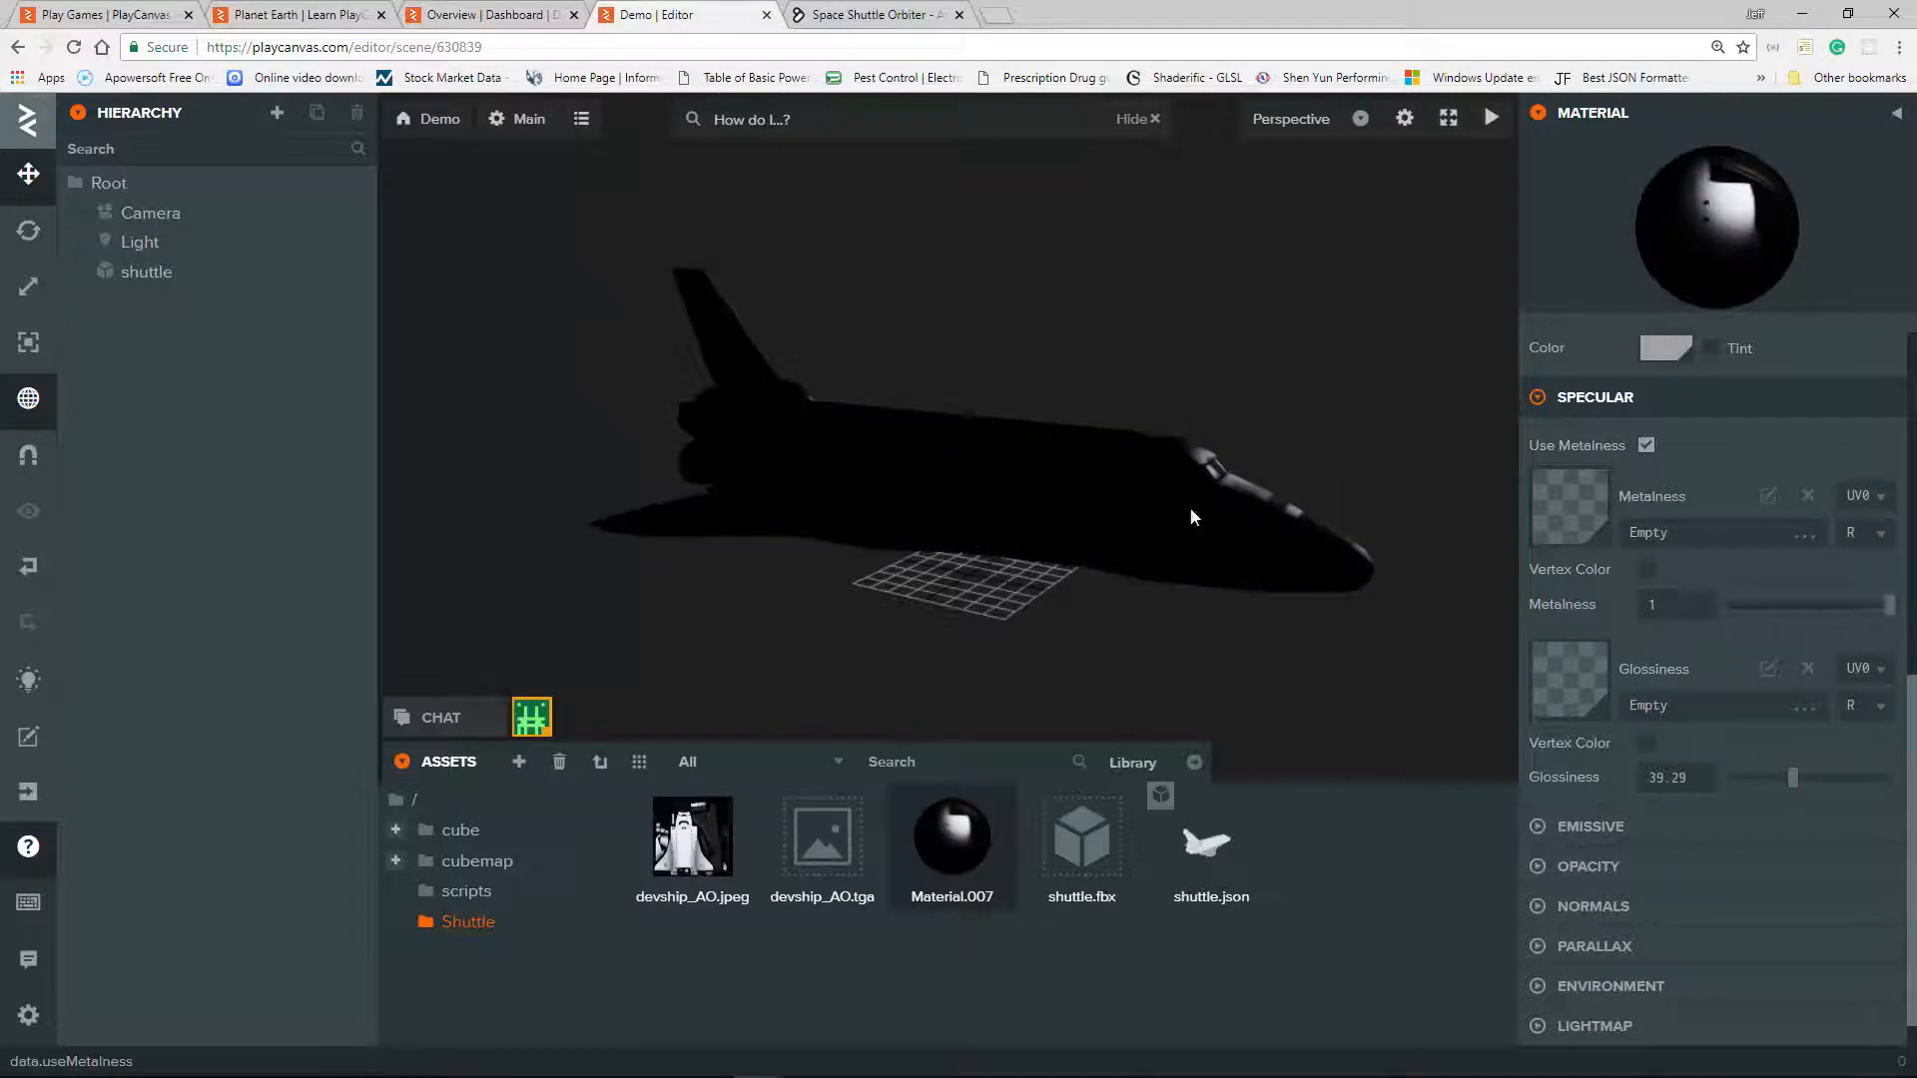
drag(1280, 517, 608, 567)
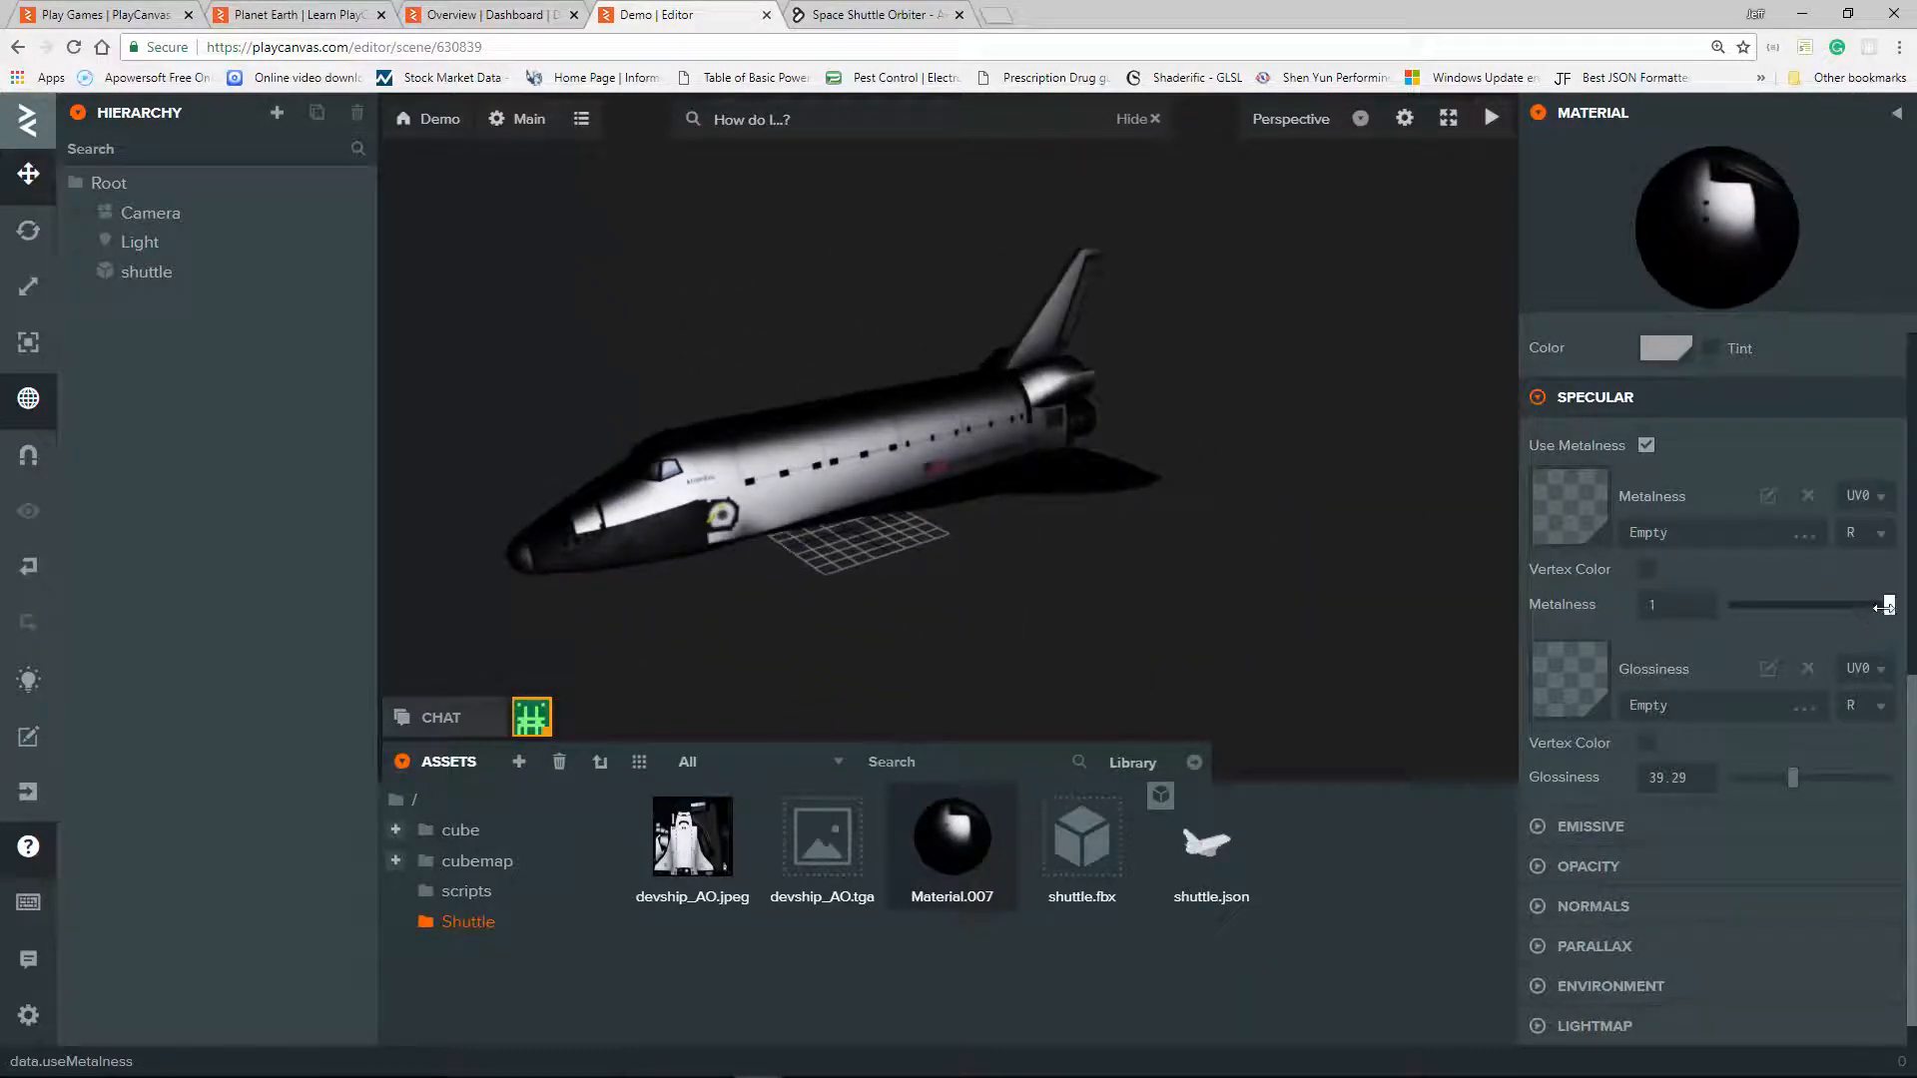
mouse_move(1889, 605)
mouse_down()
mouse_move(1797, 616)
mouse_move(1819, 607)
mouse_up()
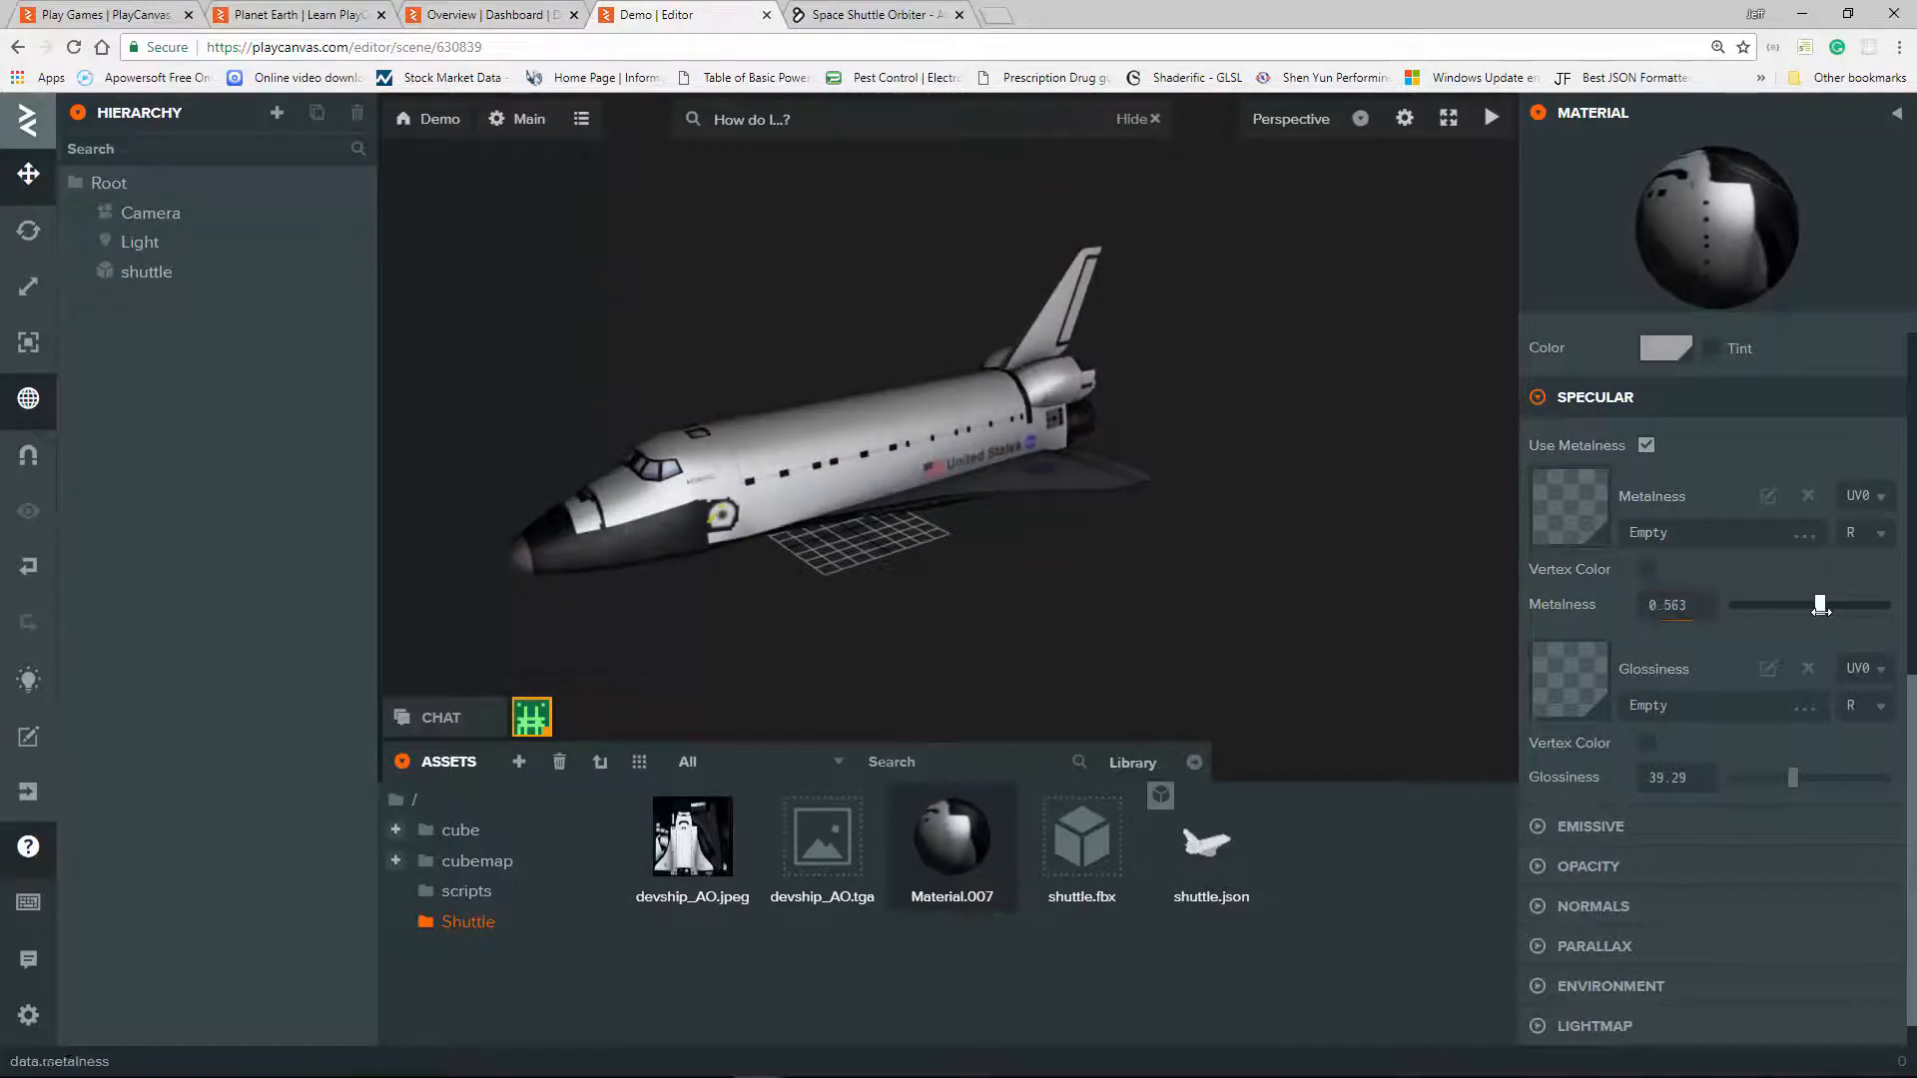
click(1491, 135)
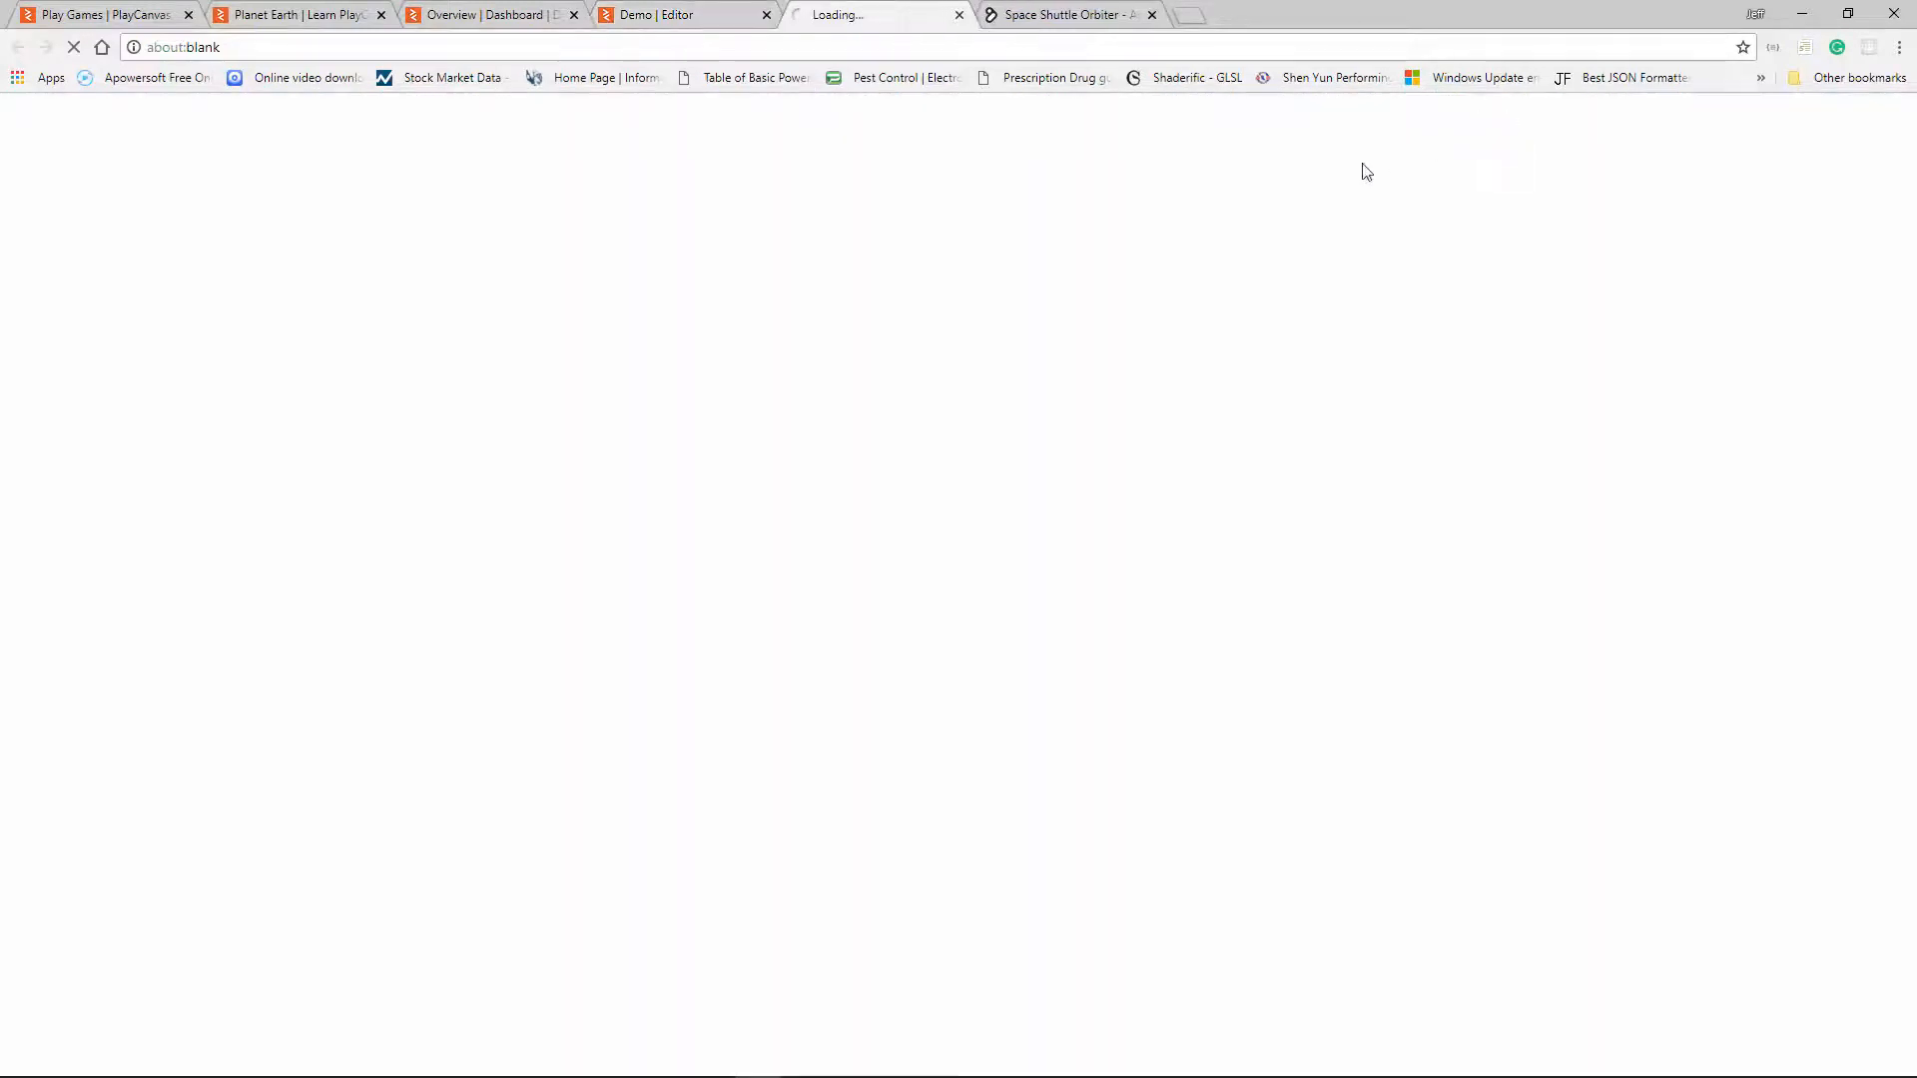
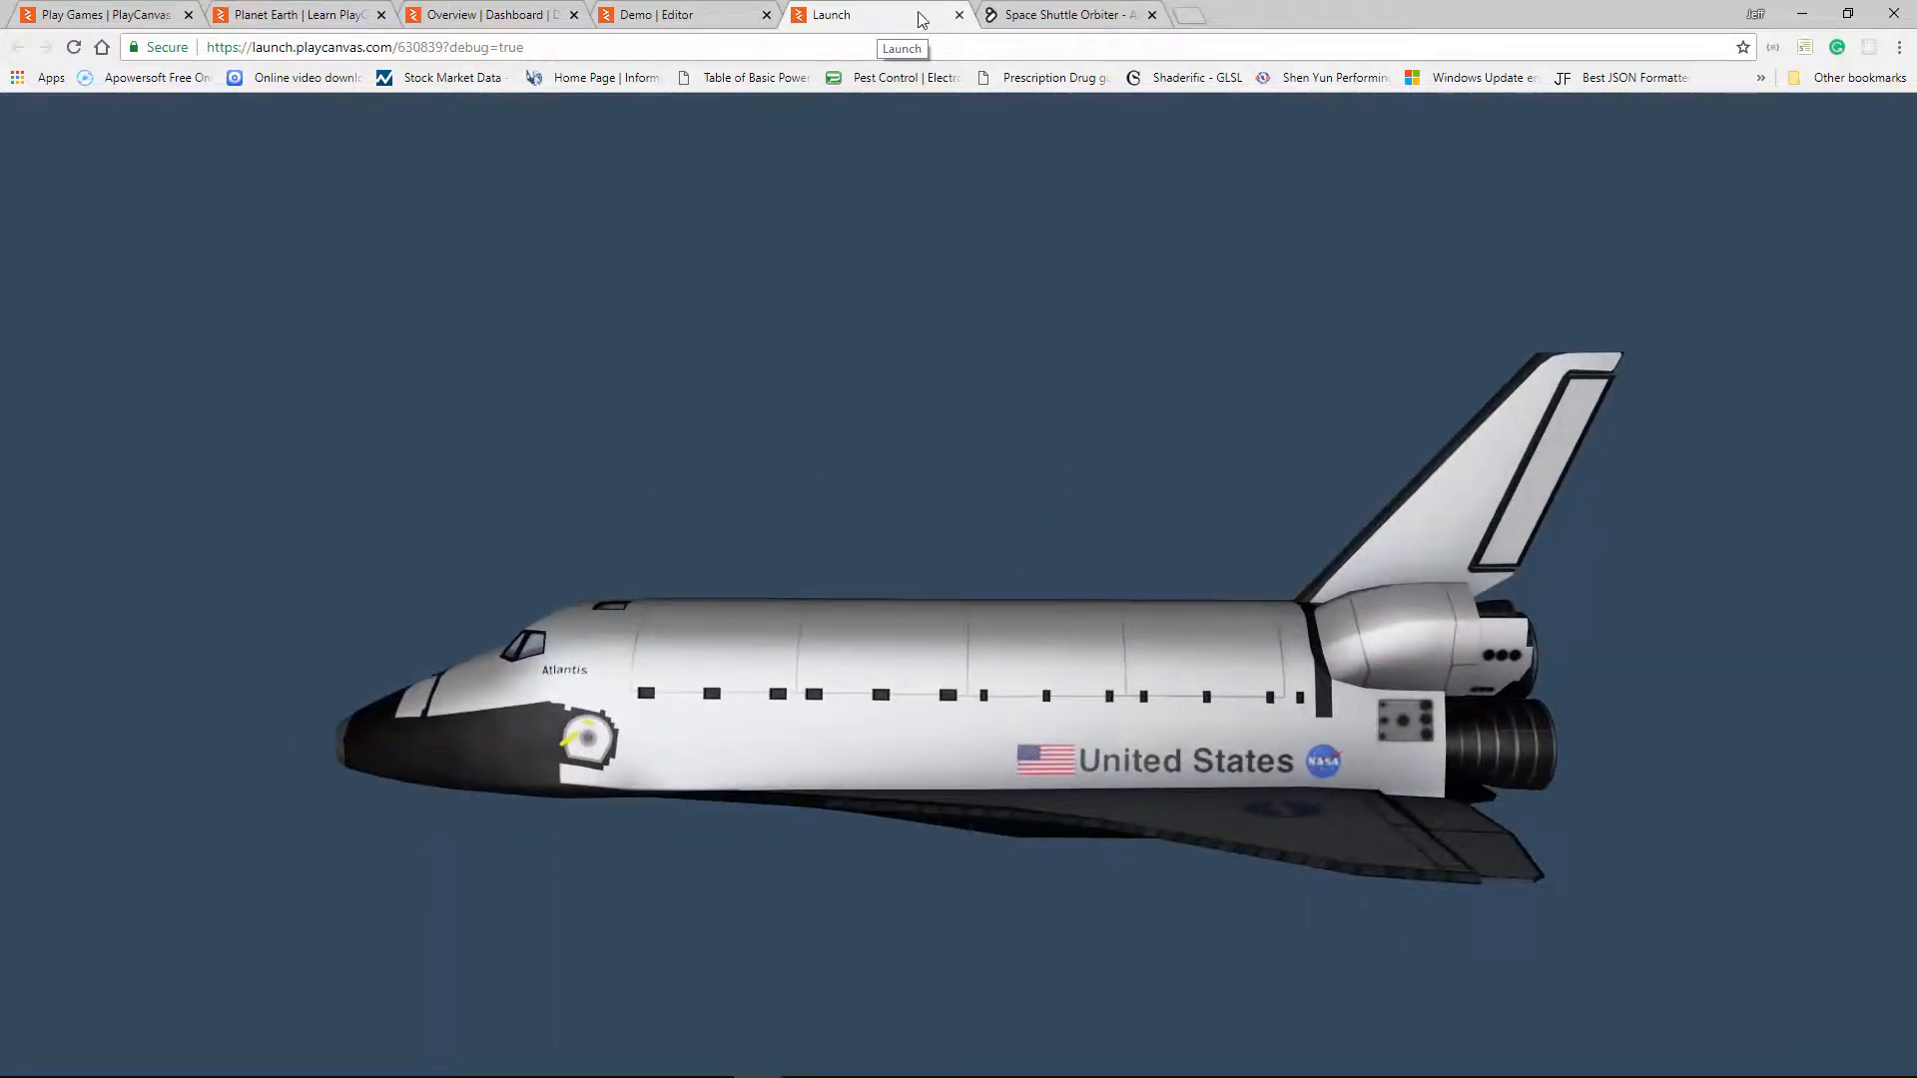
click(656, 15)
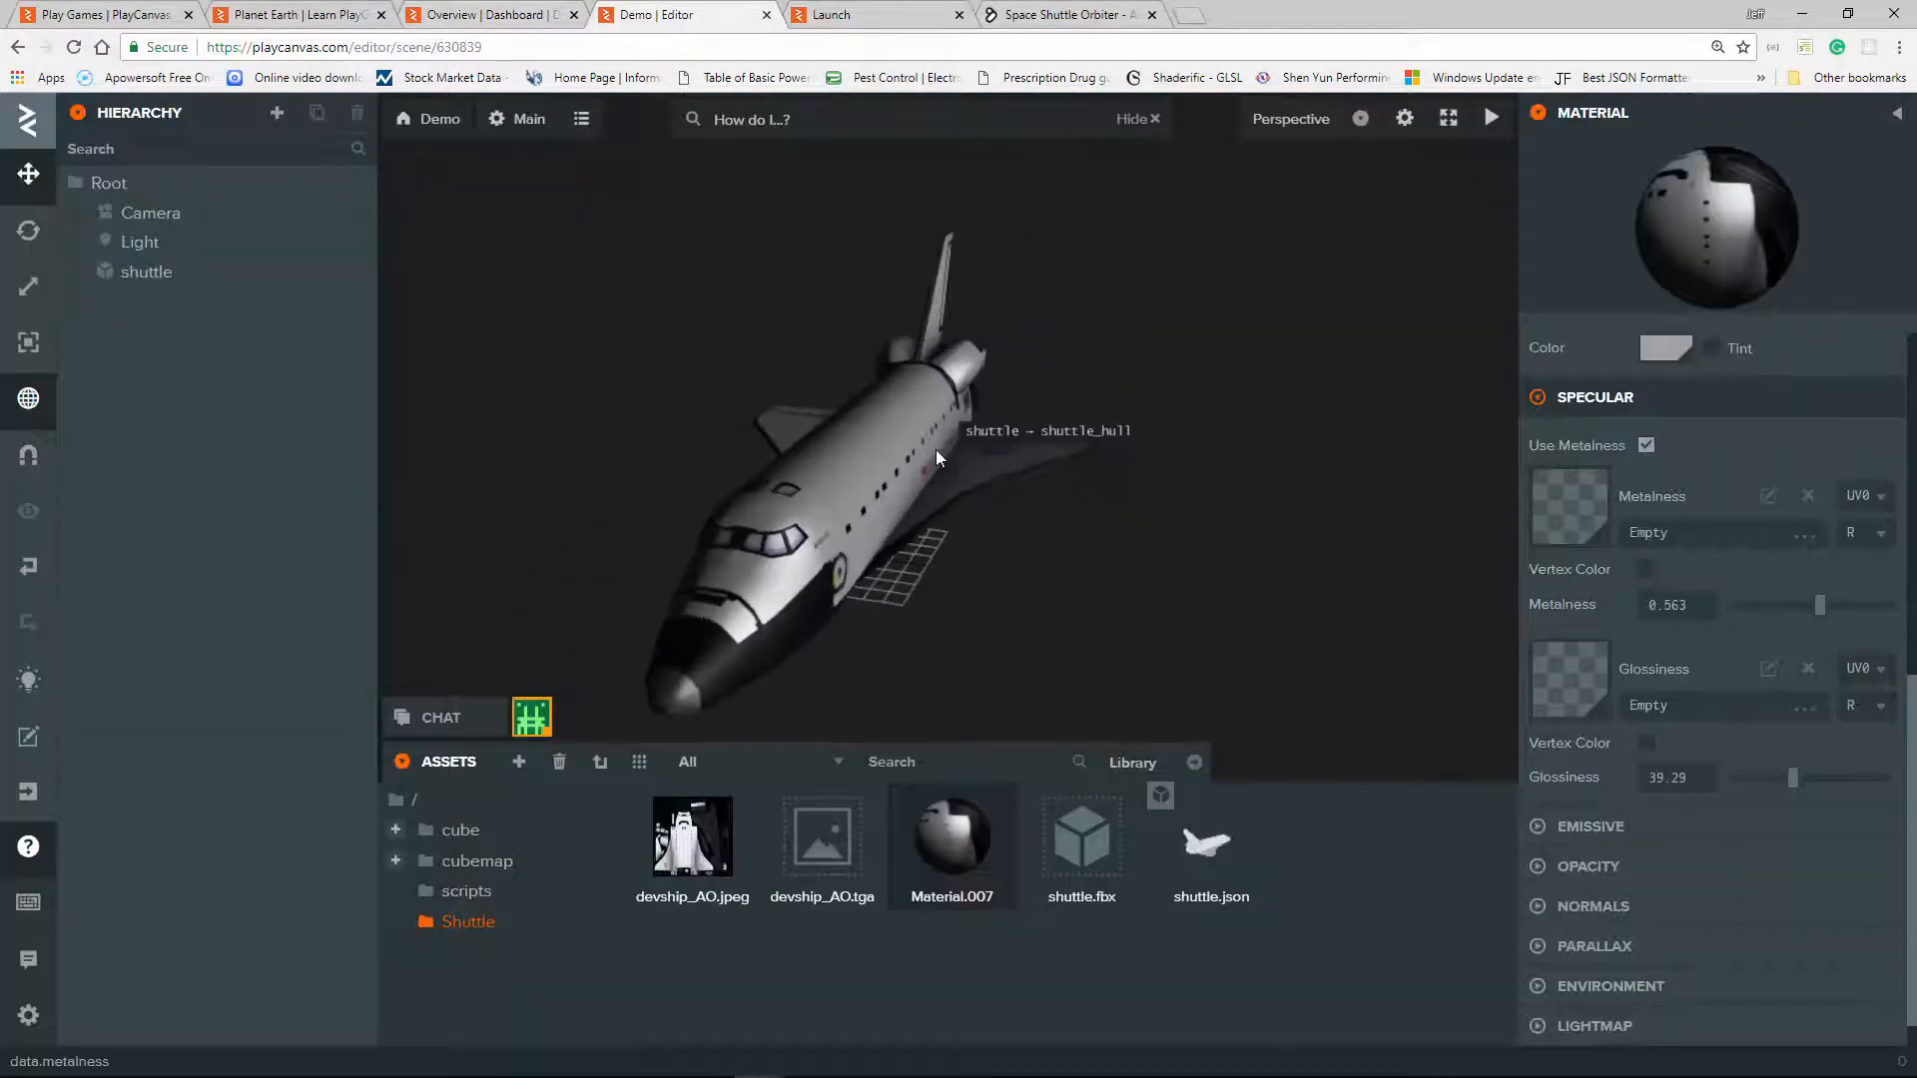
Step: Move the Light entity straight up above the shuttle to a Y position of about 14.04
click(170, 244)
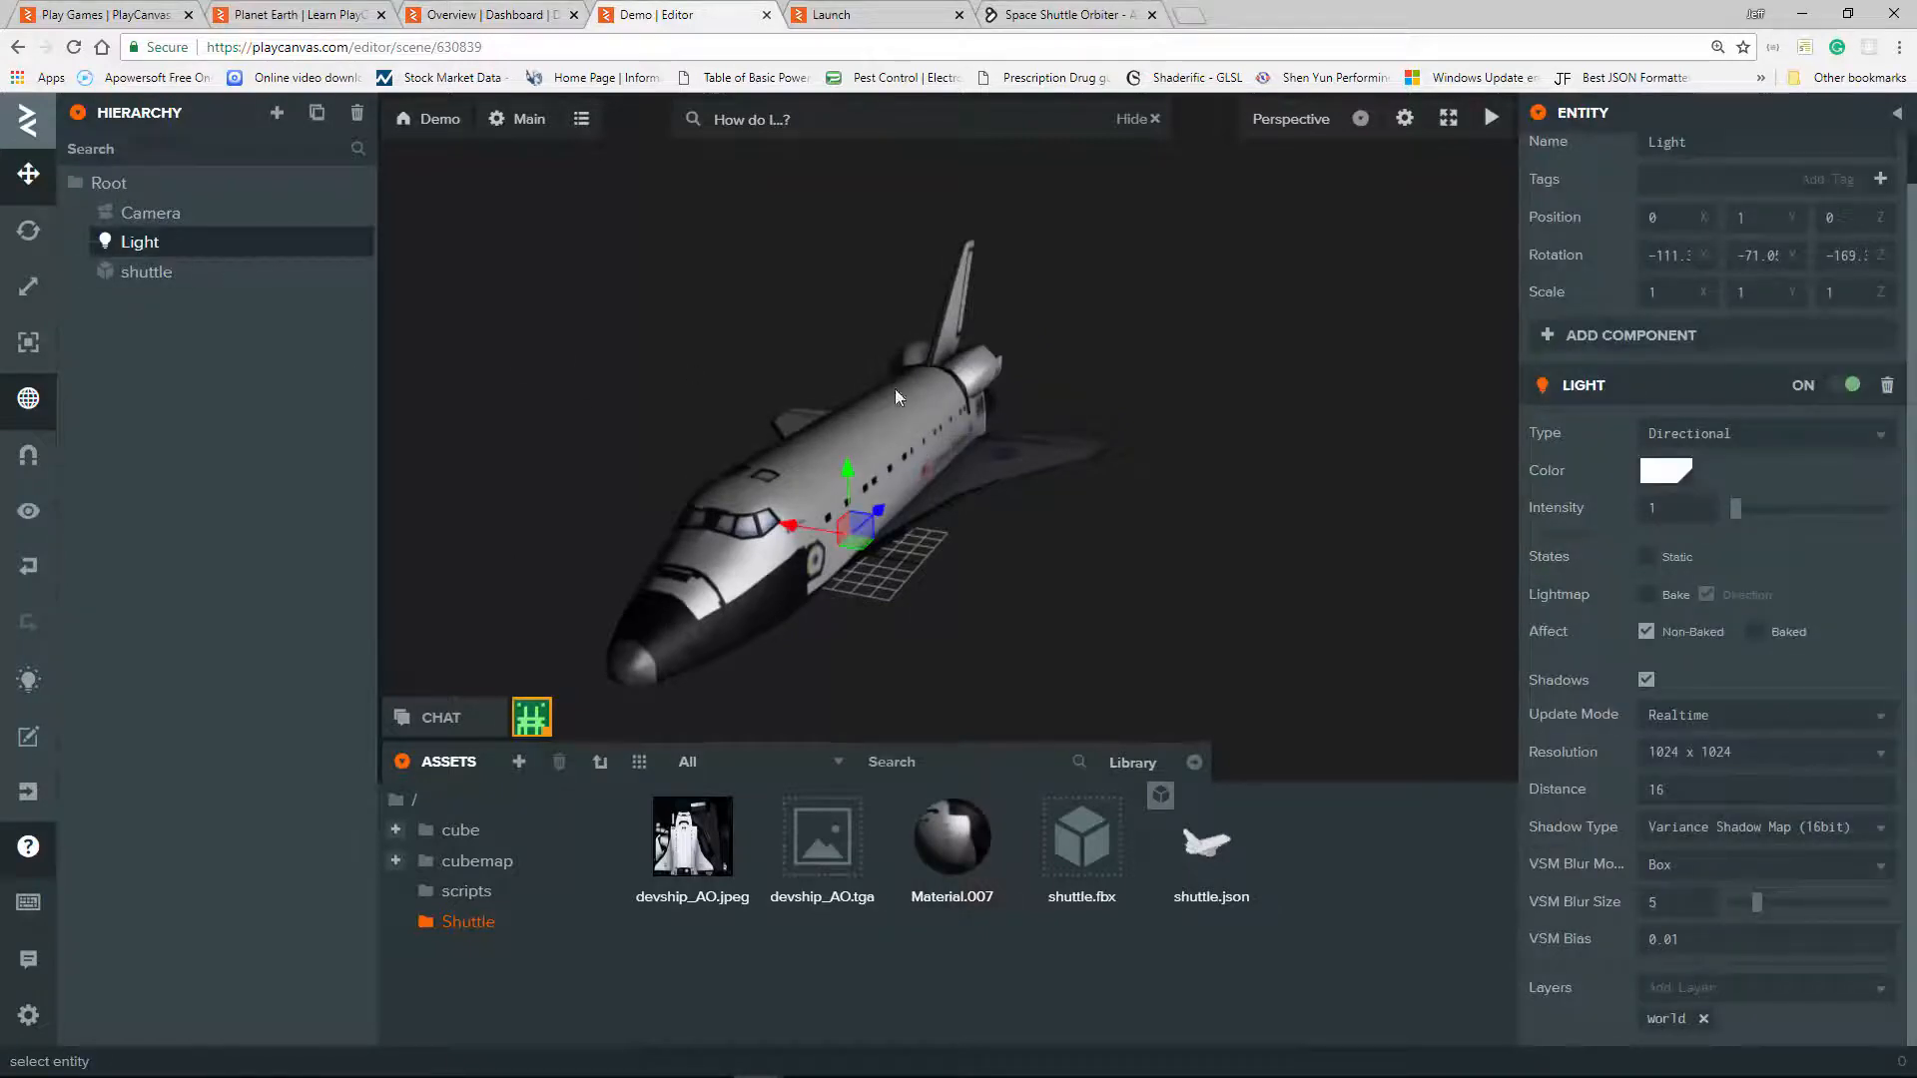
scroll(894, 396, down, 3)
scroll(1048, 511, up, 3)
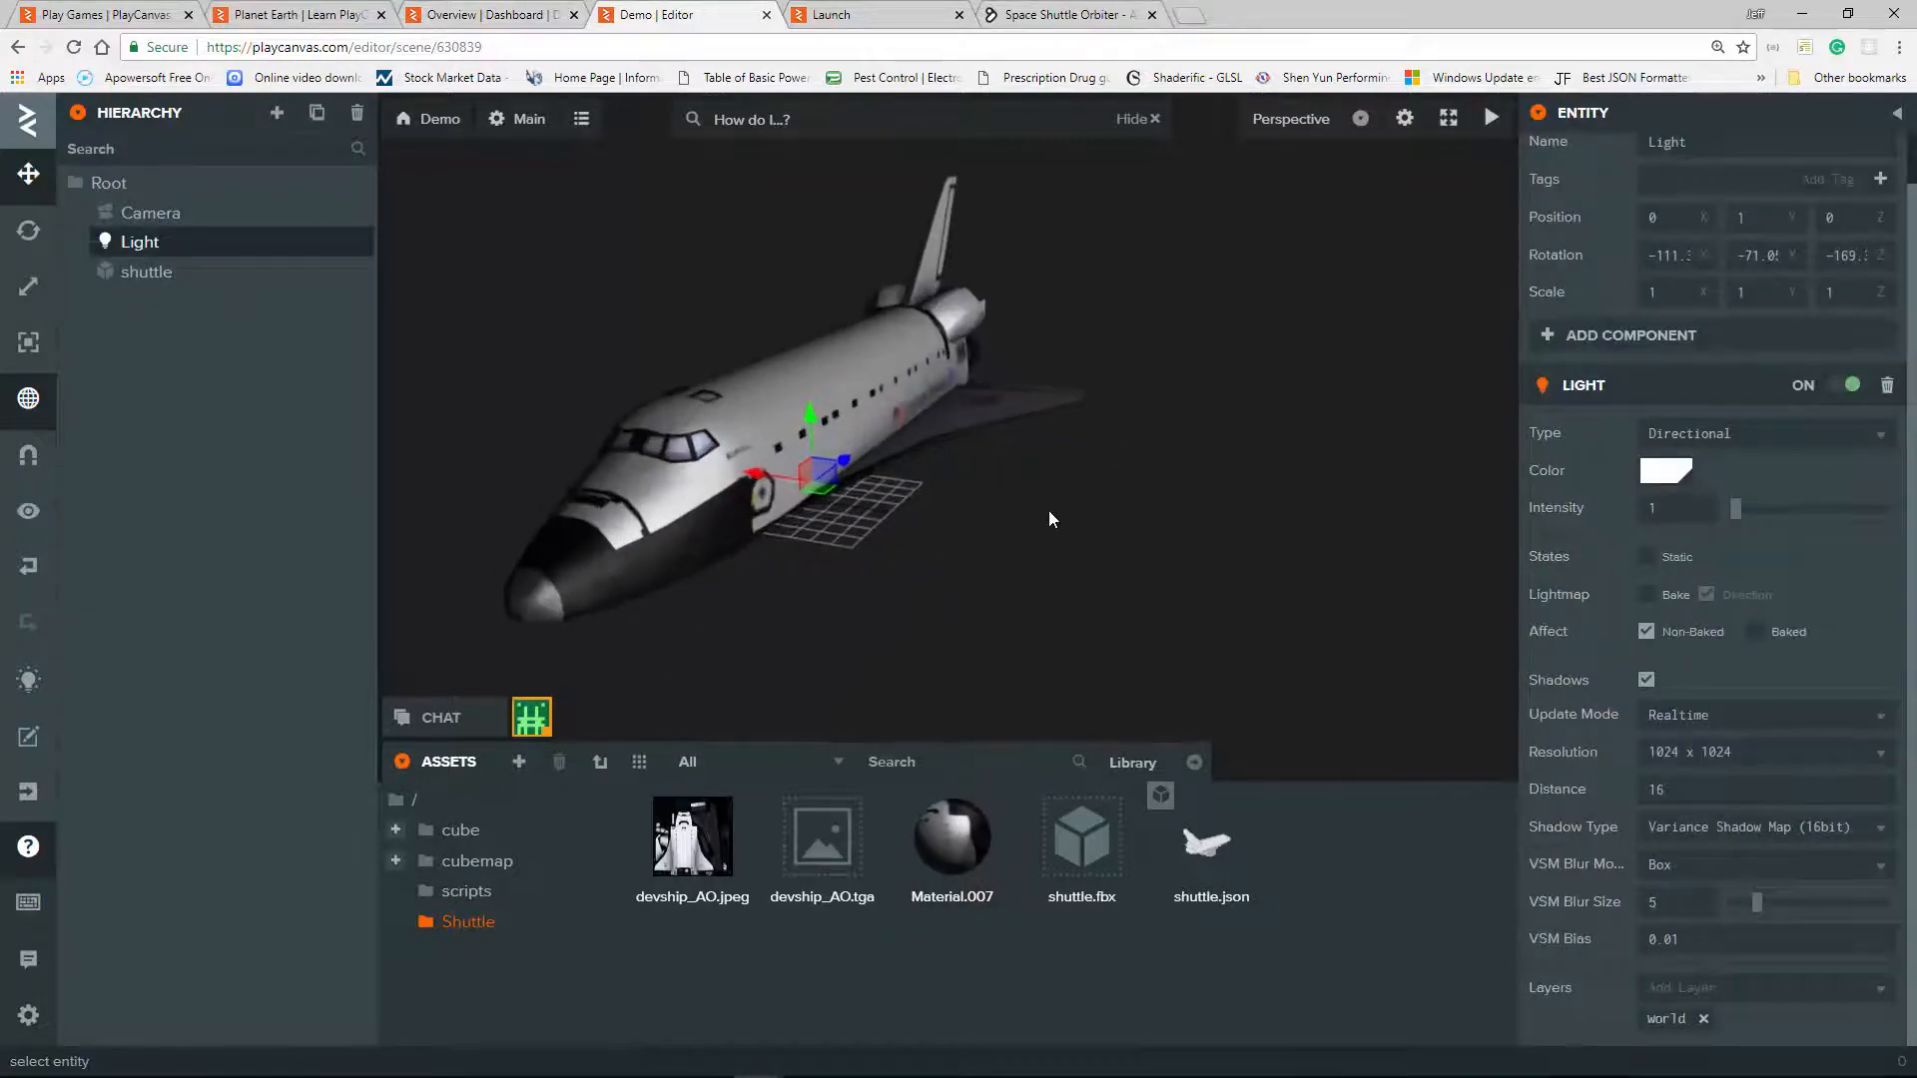
scroll(888, 459, down, 2)
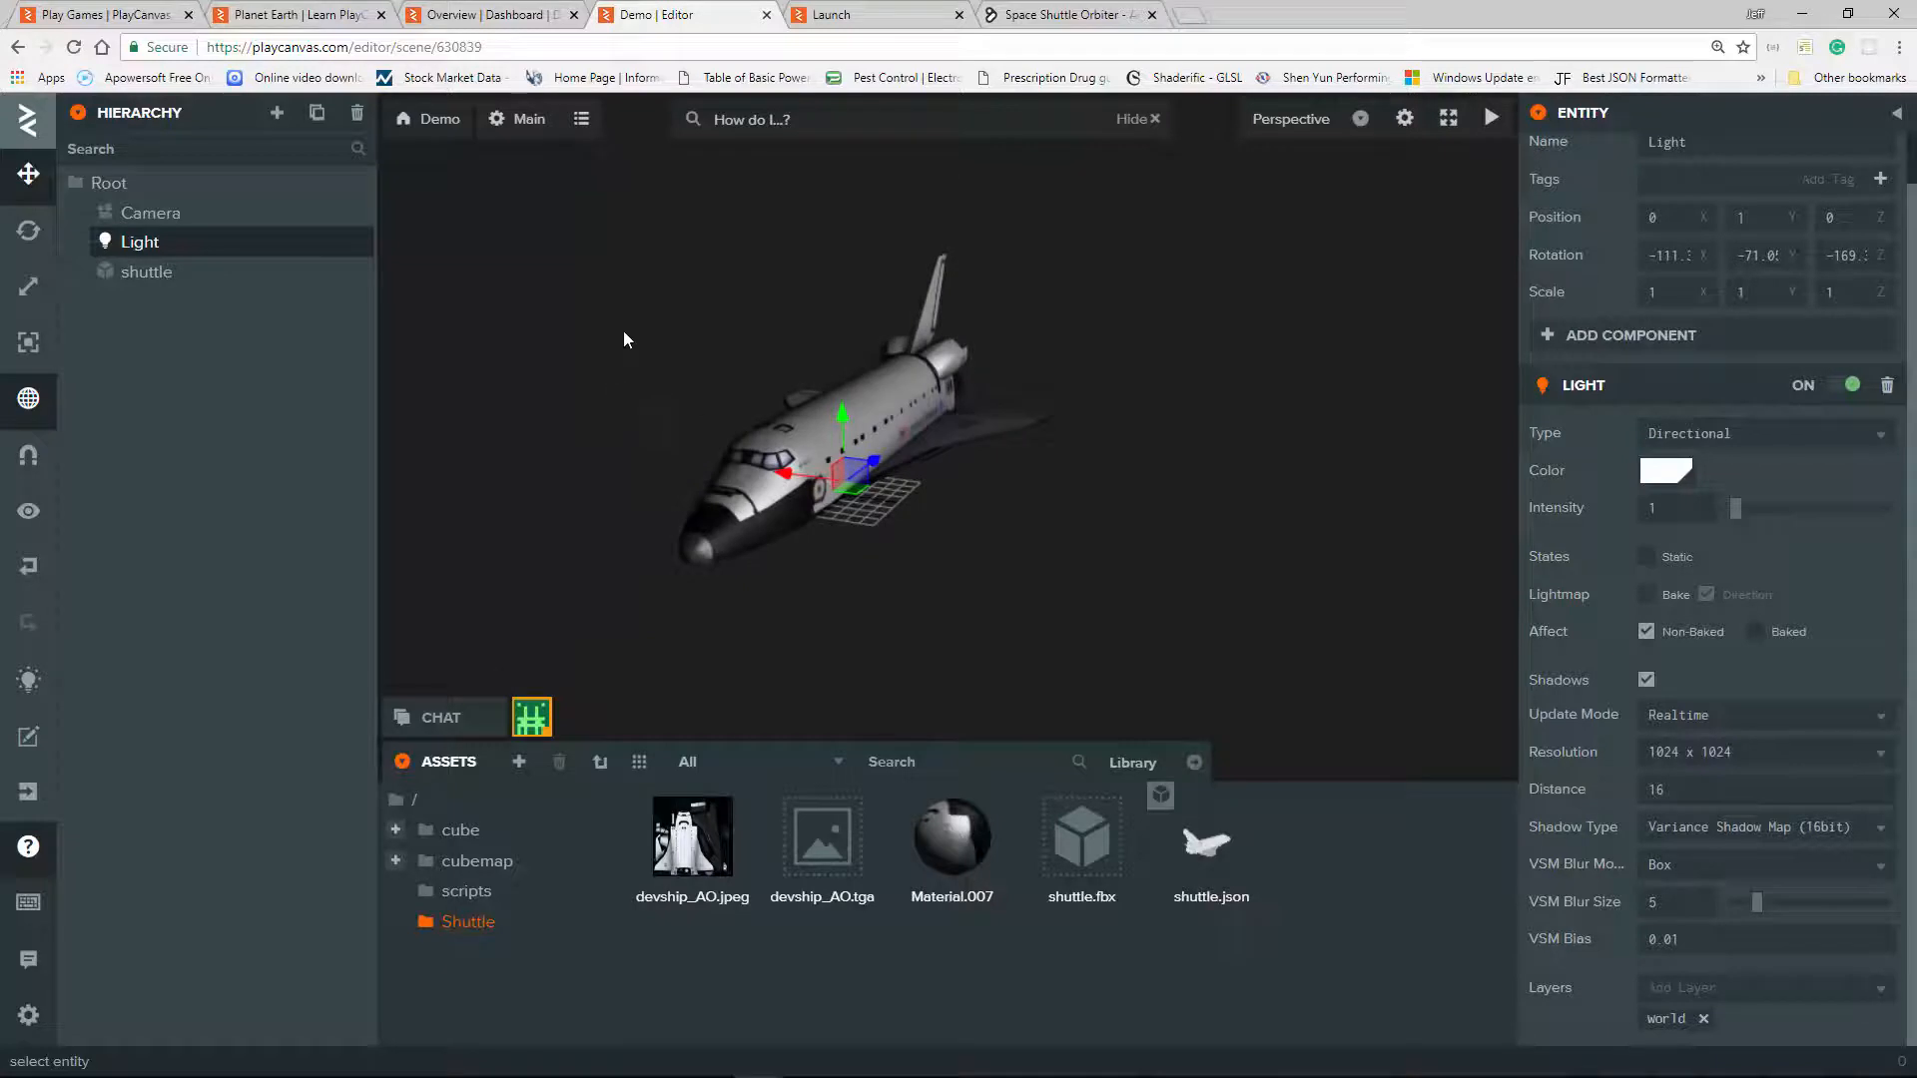
drag(876, 478, 759, 564)
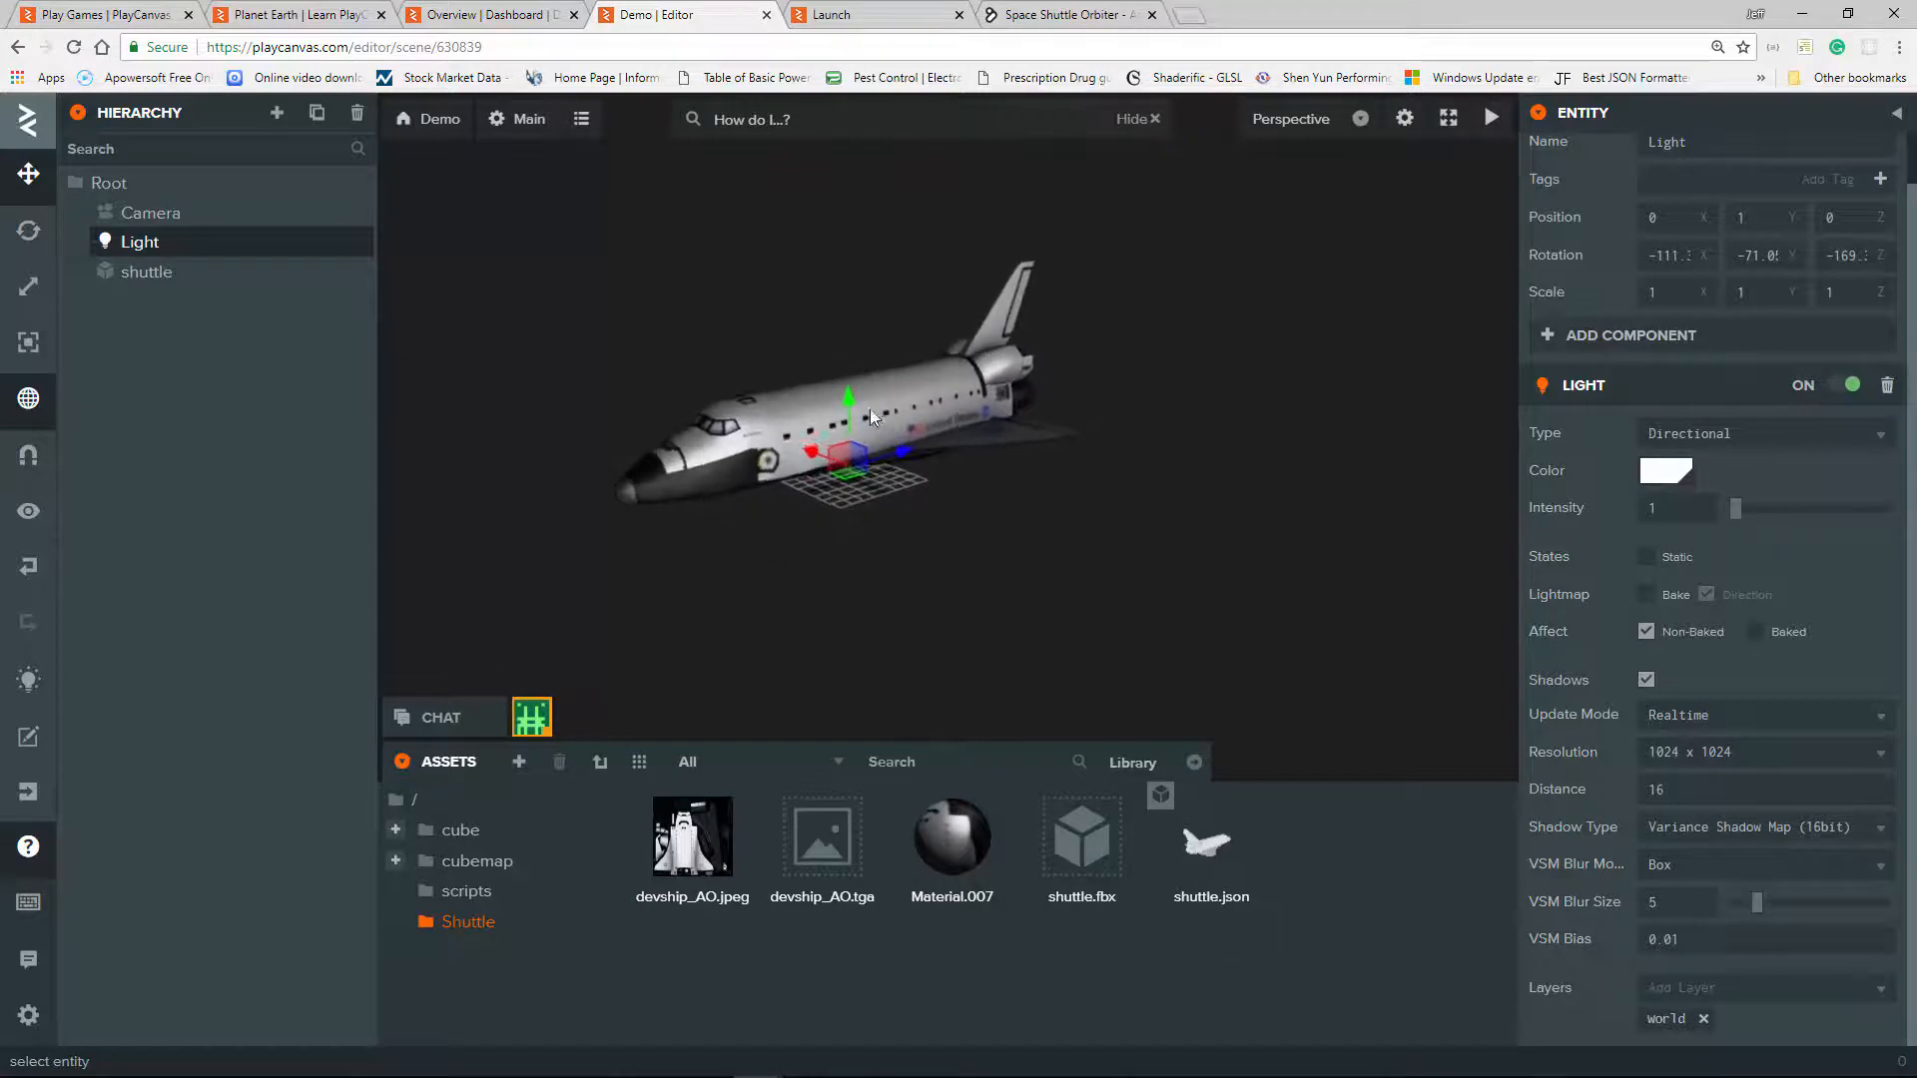
drag(854, 277, 836, 208)
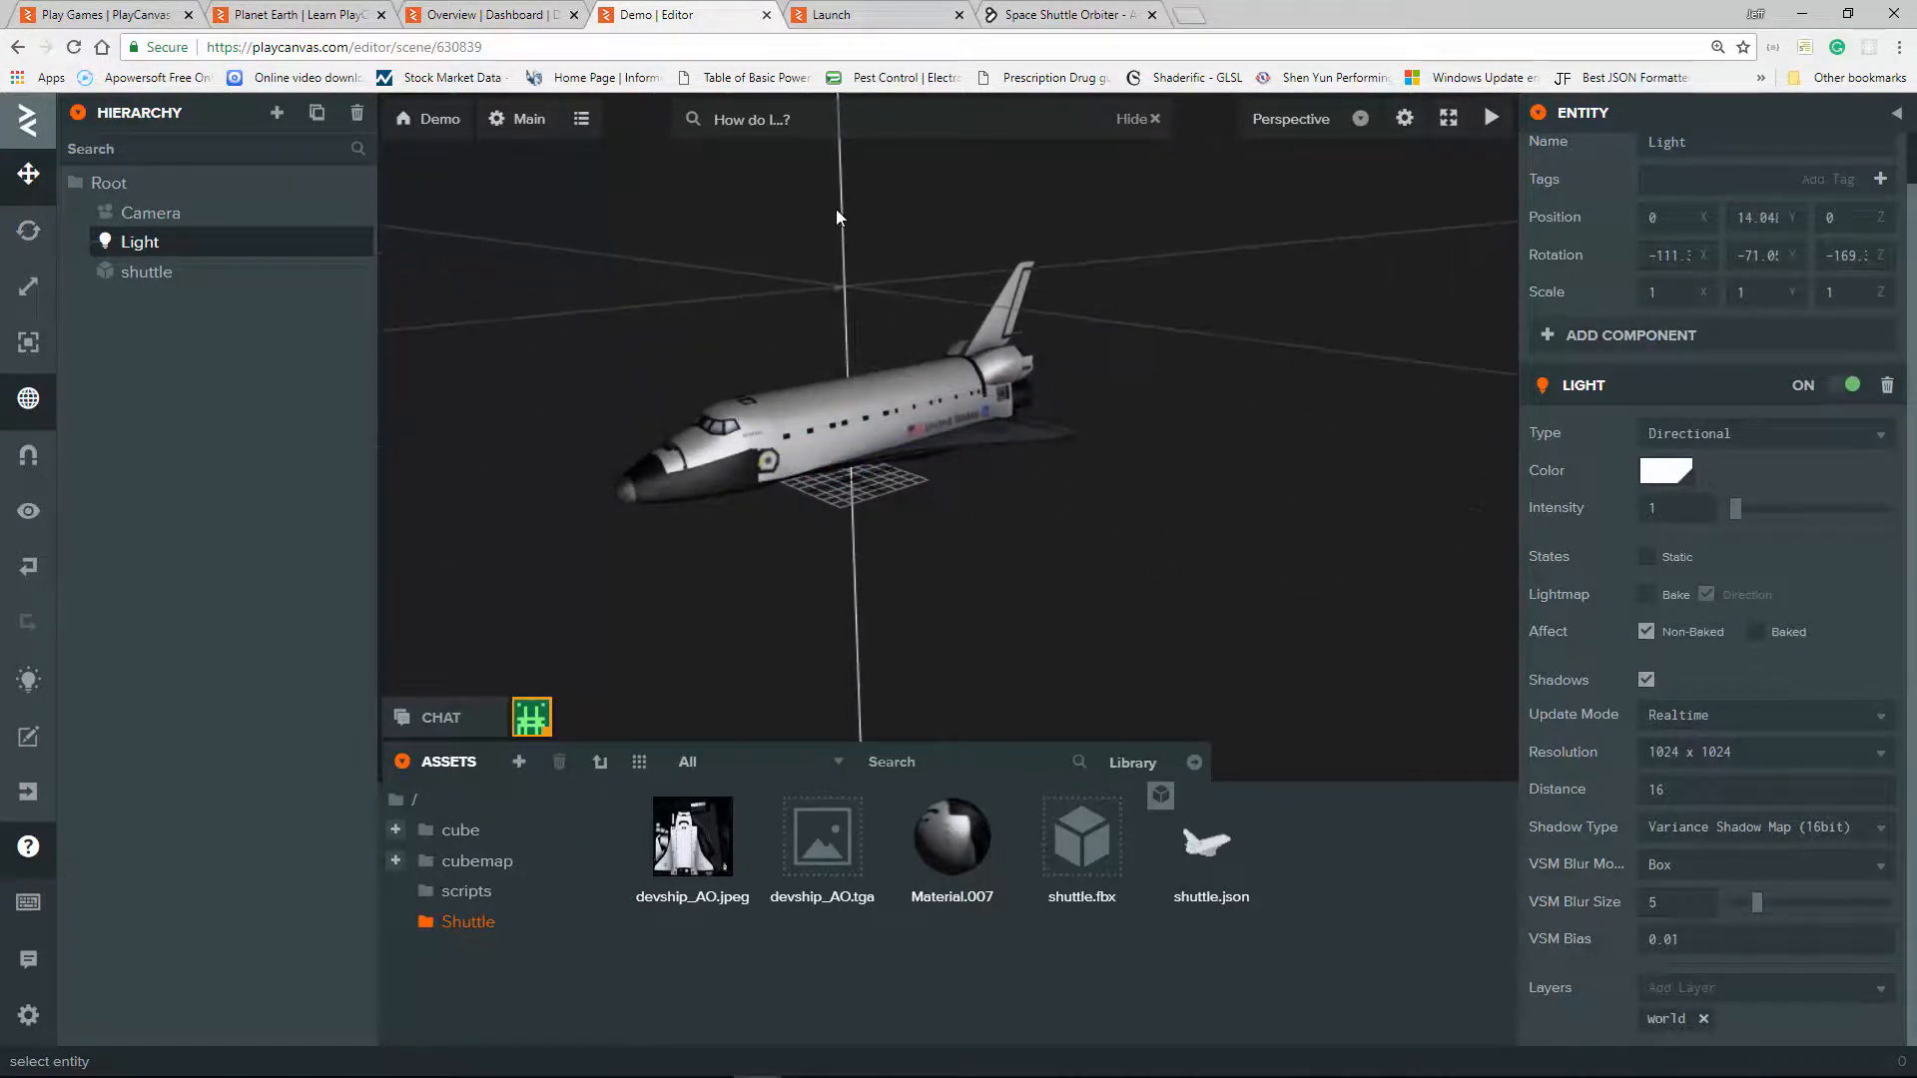
drag(866, 541, 934, 541)
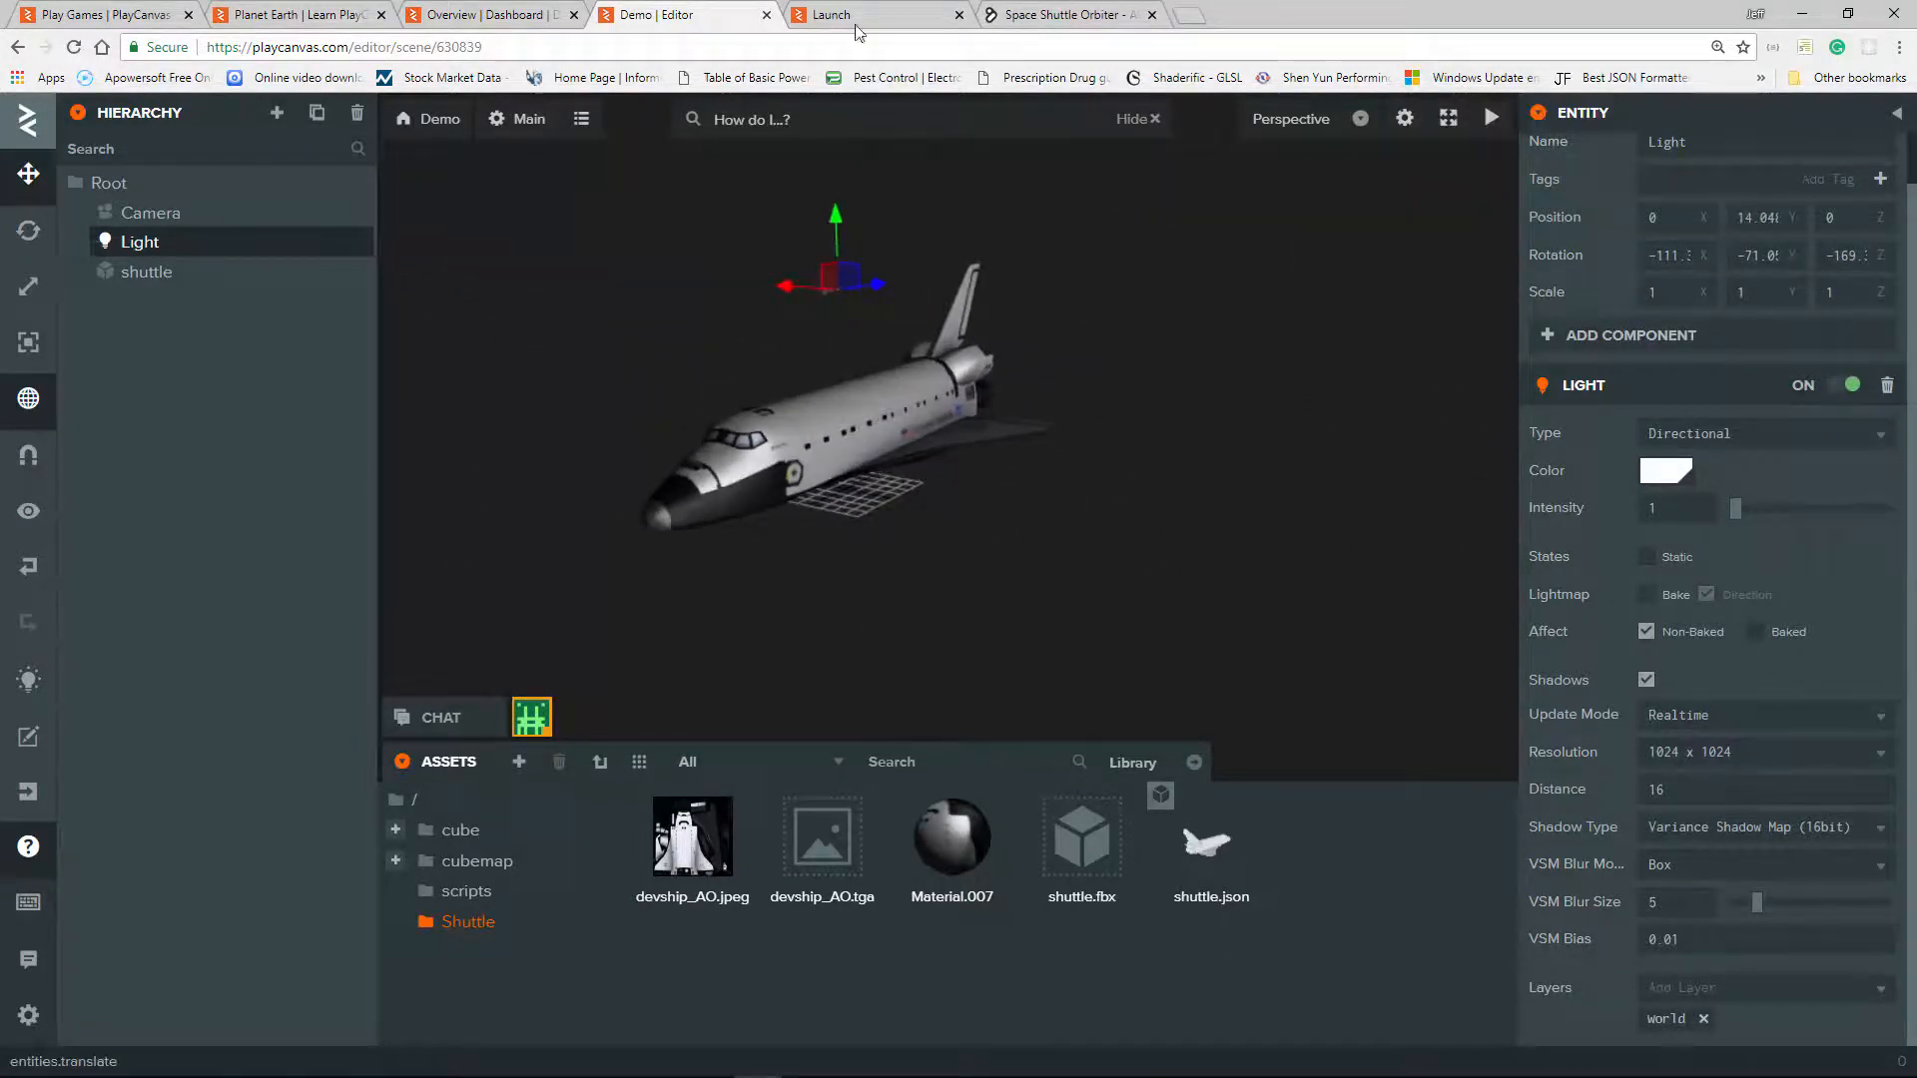
Step: Check the shuttle's lighting in the launched scene, and return to the editor to view the cubemap asset folder
click(813, 10)
drag(579, 469, 656, 348)
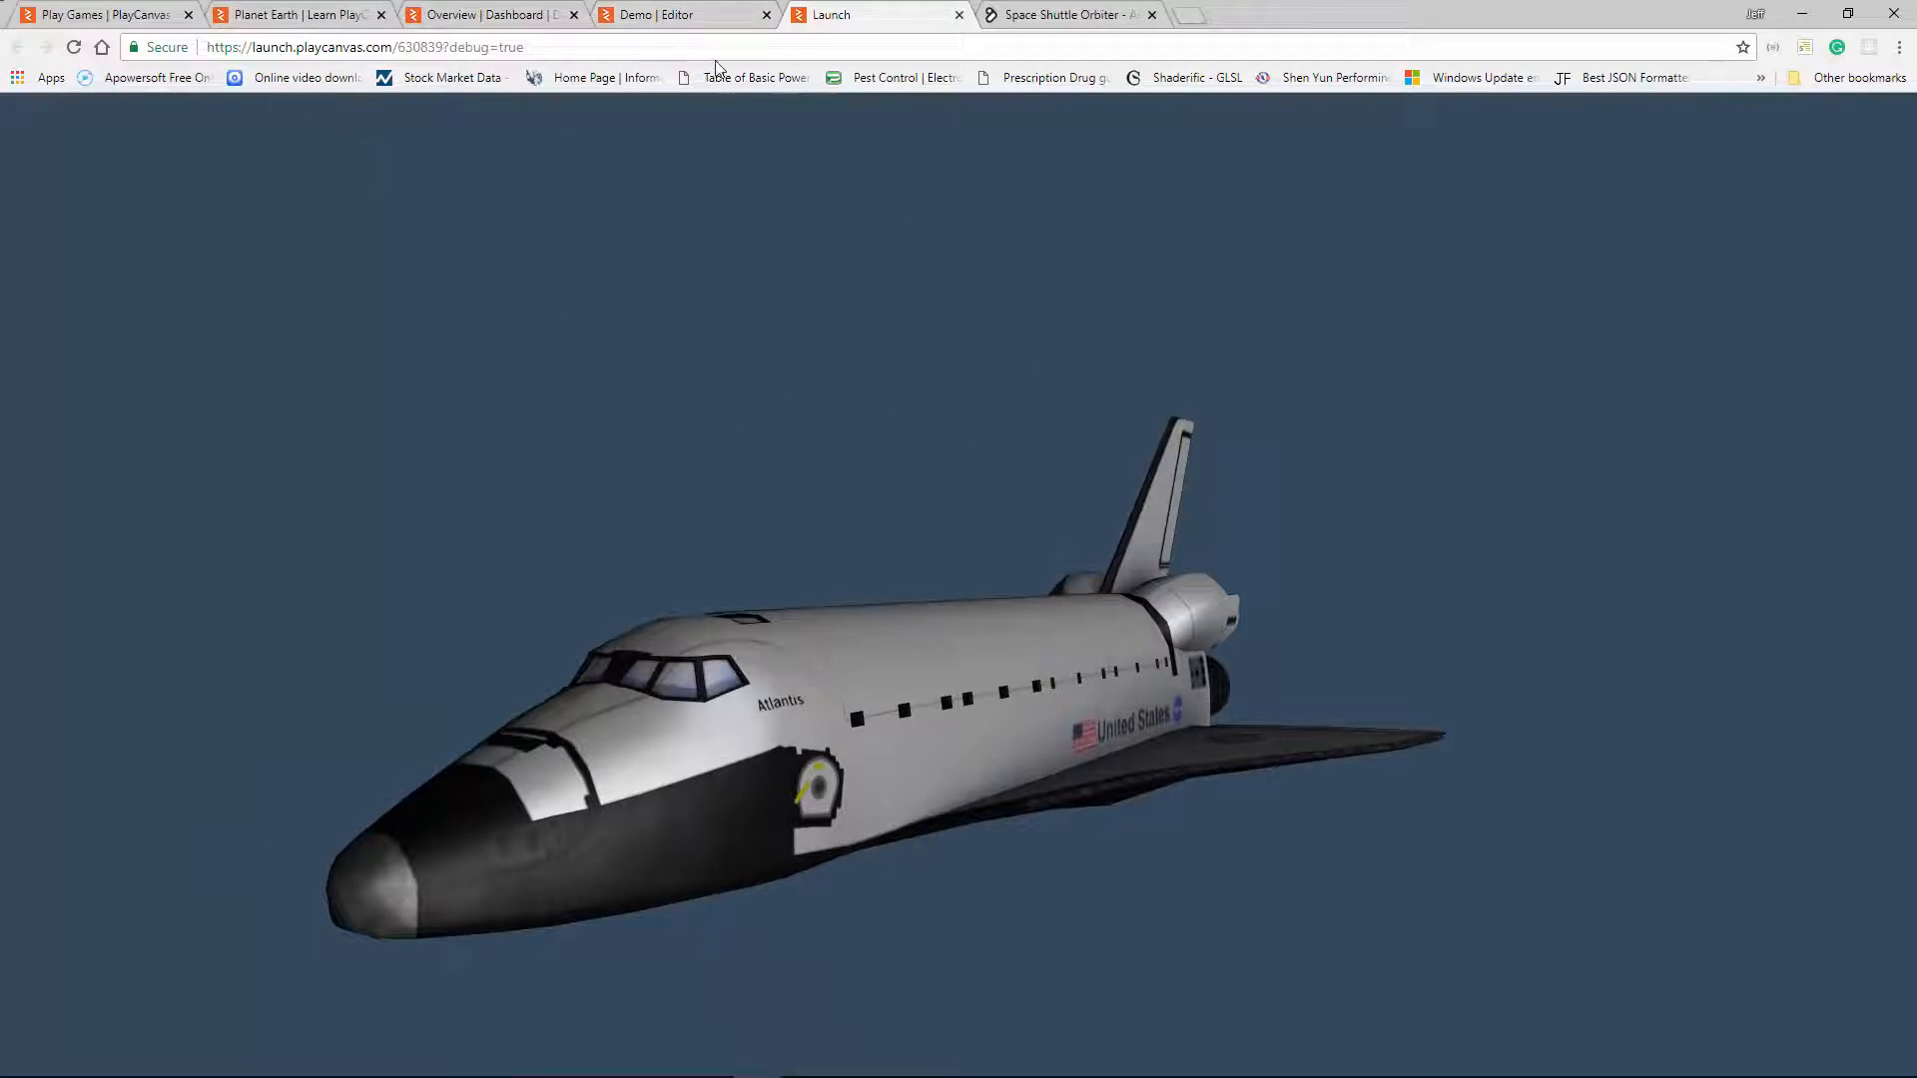
click(665, 12)
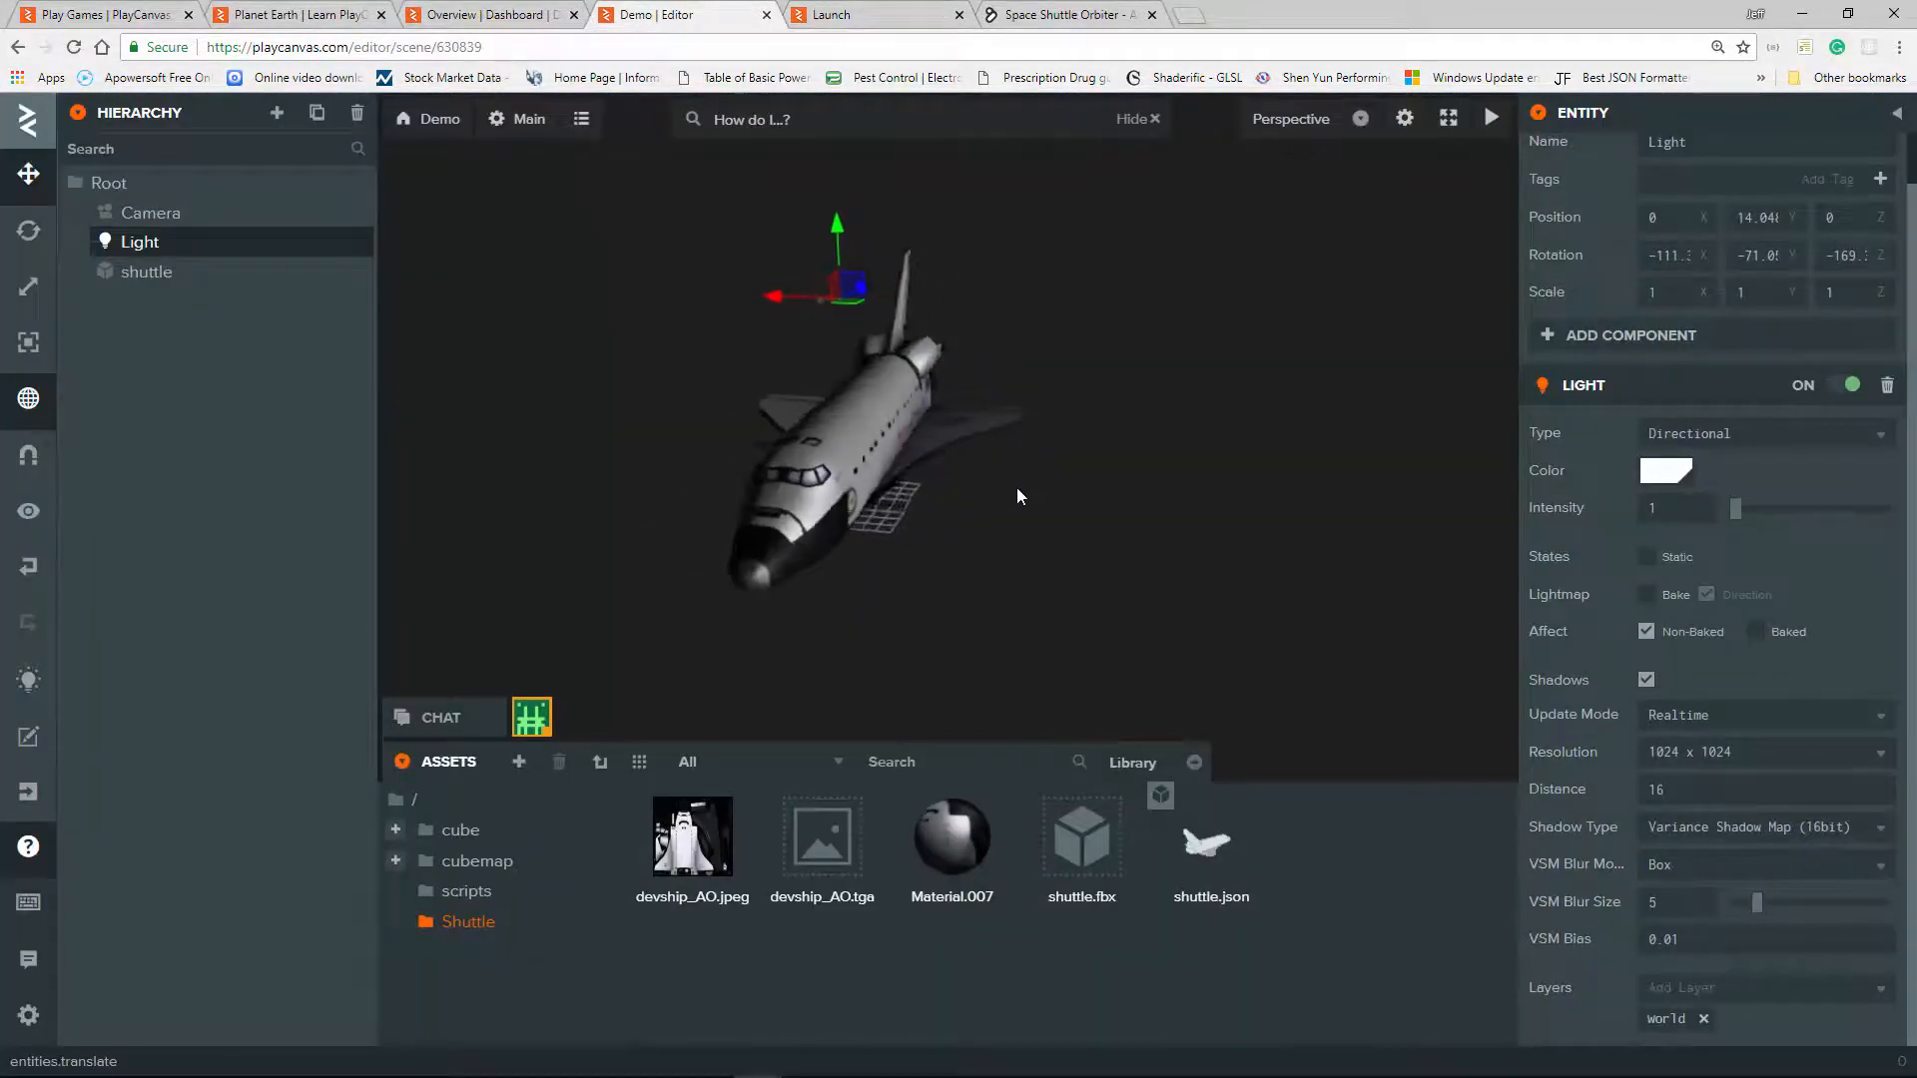
drag(921, 518, 1060, 529)
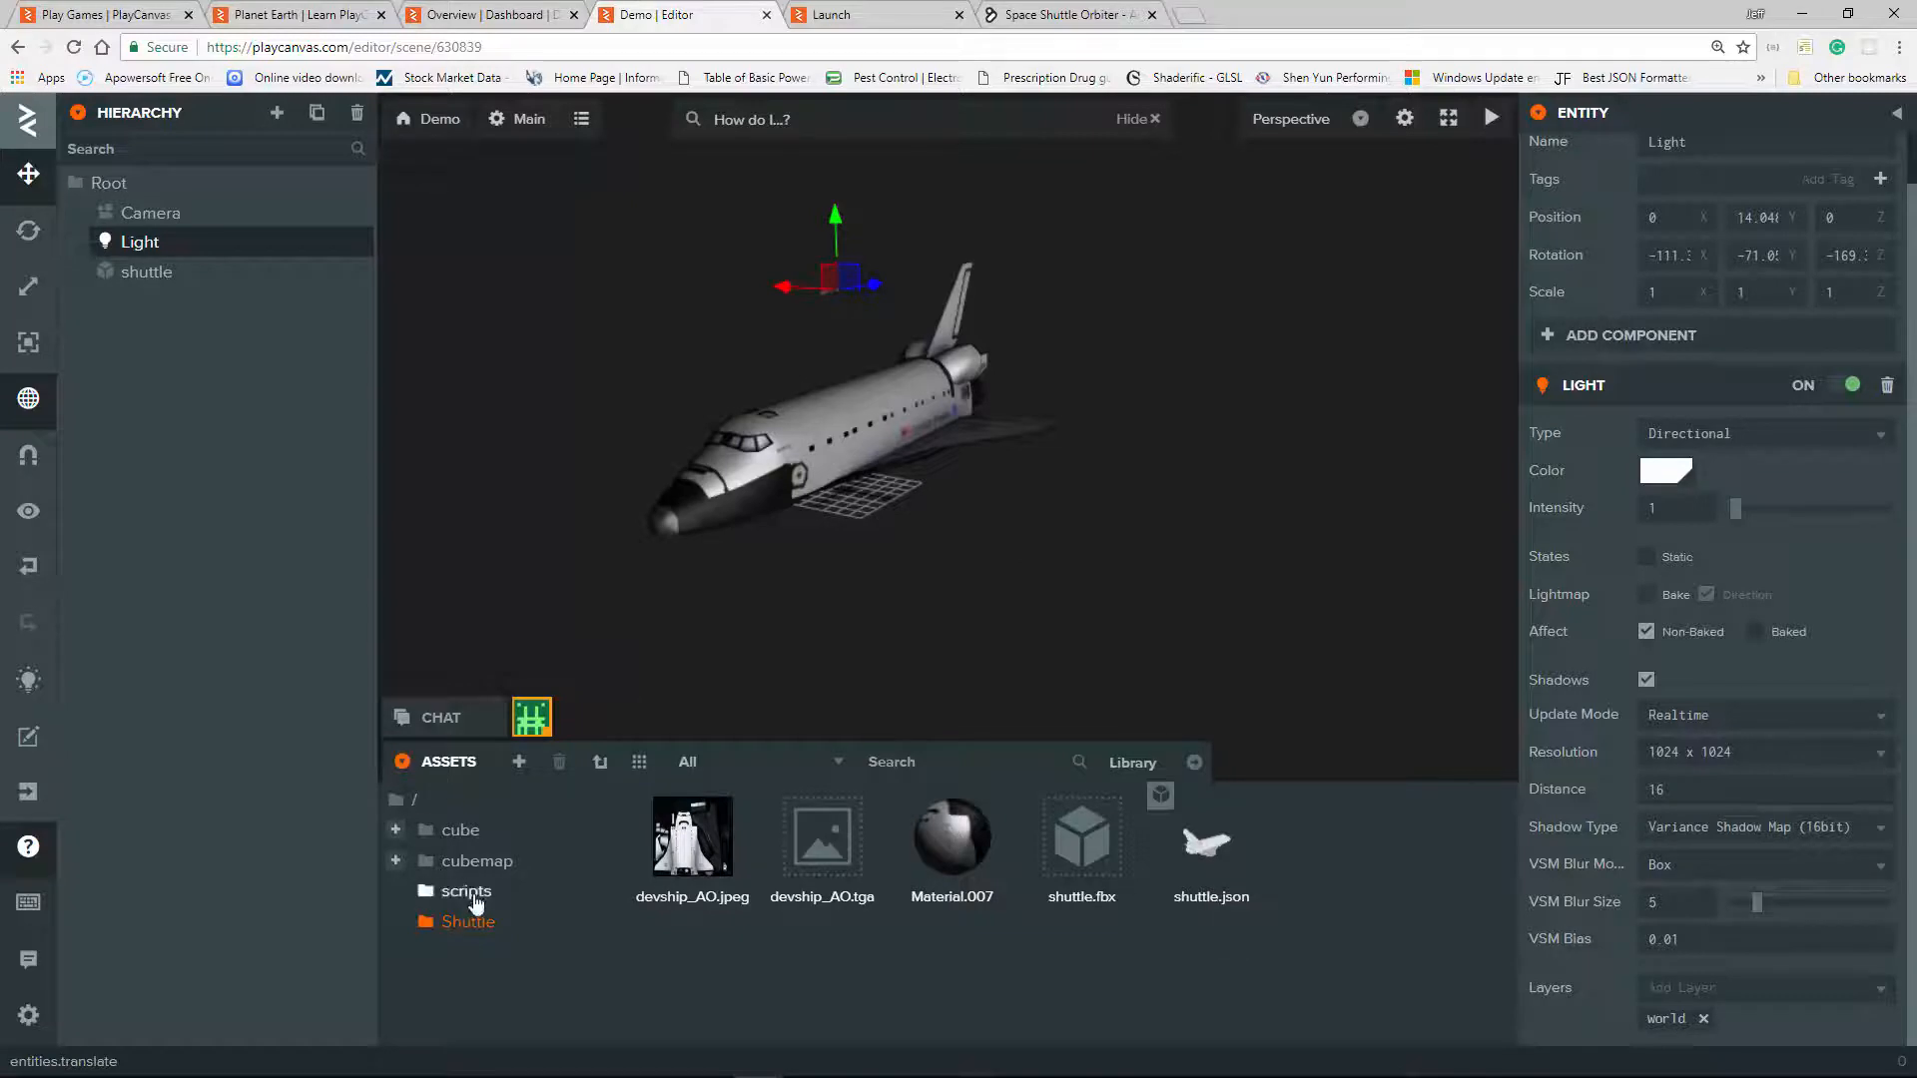
click(476, 862)
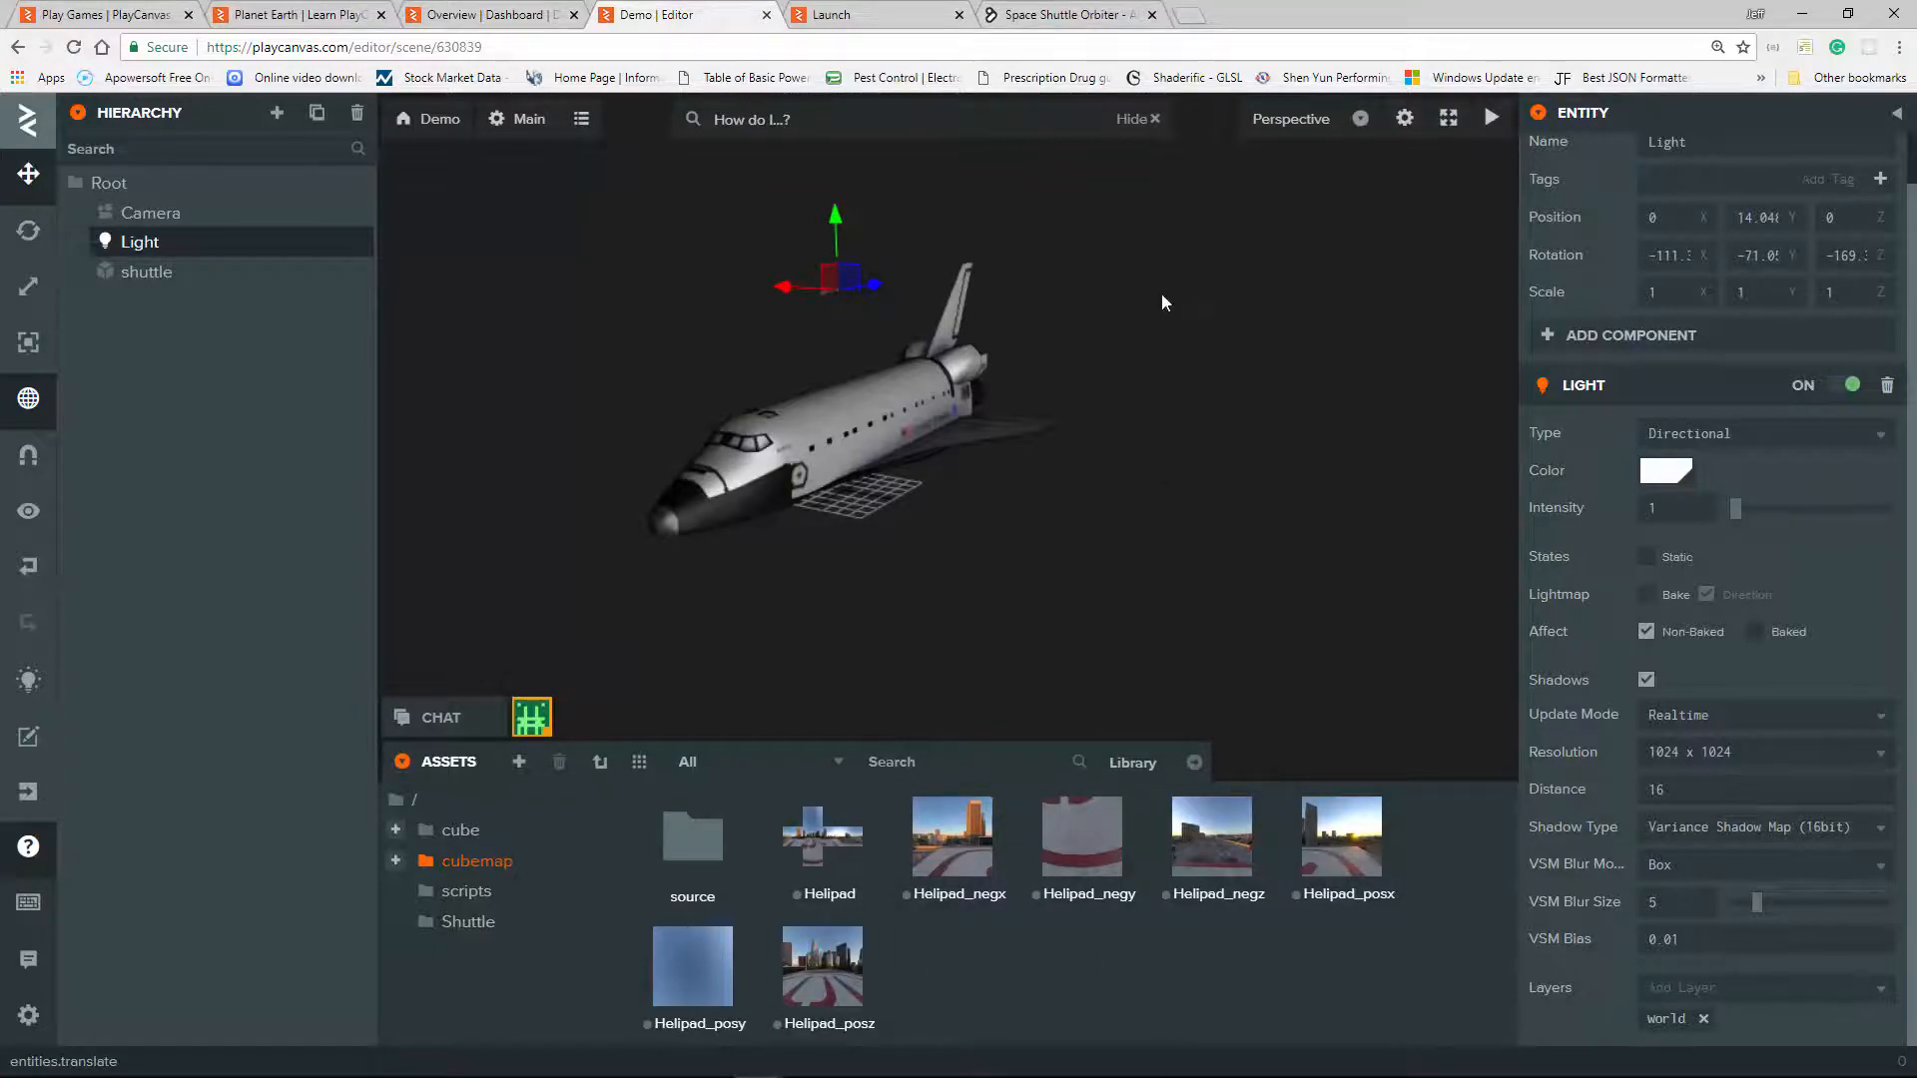
Step: Open a blank browser tab, then switch to the space-3d generator in Edge and show it maximized
click(1068, 14)
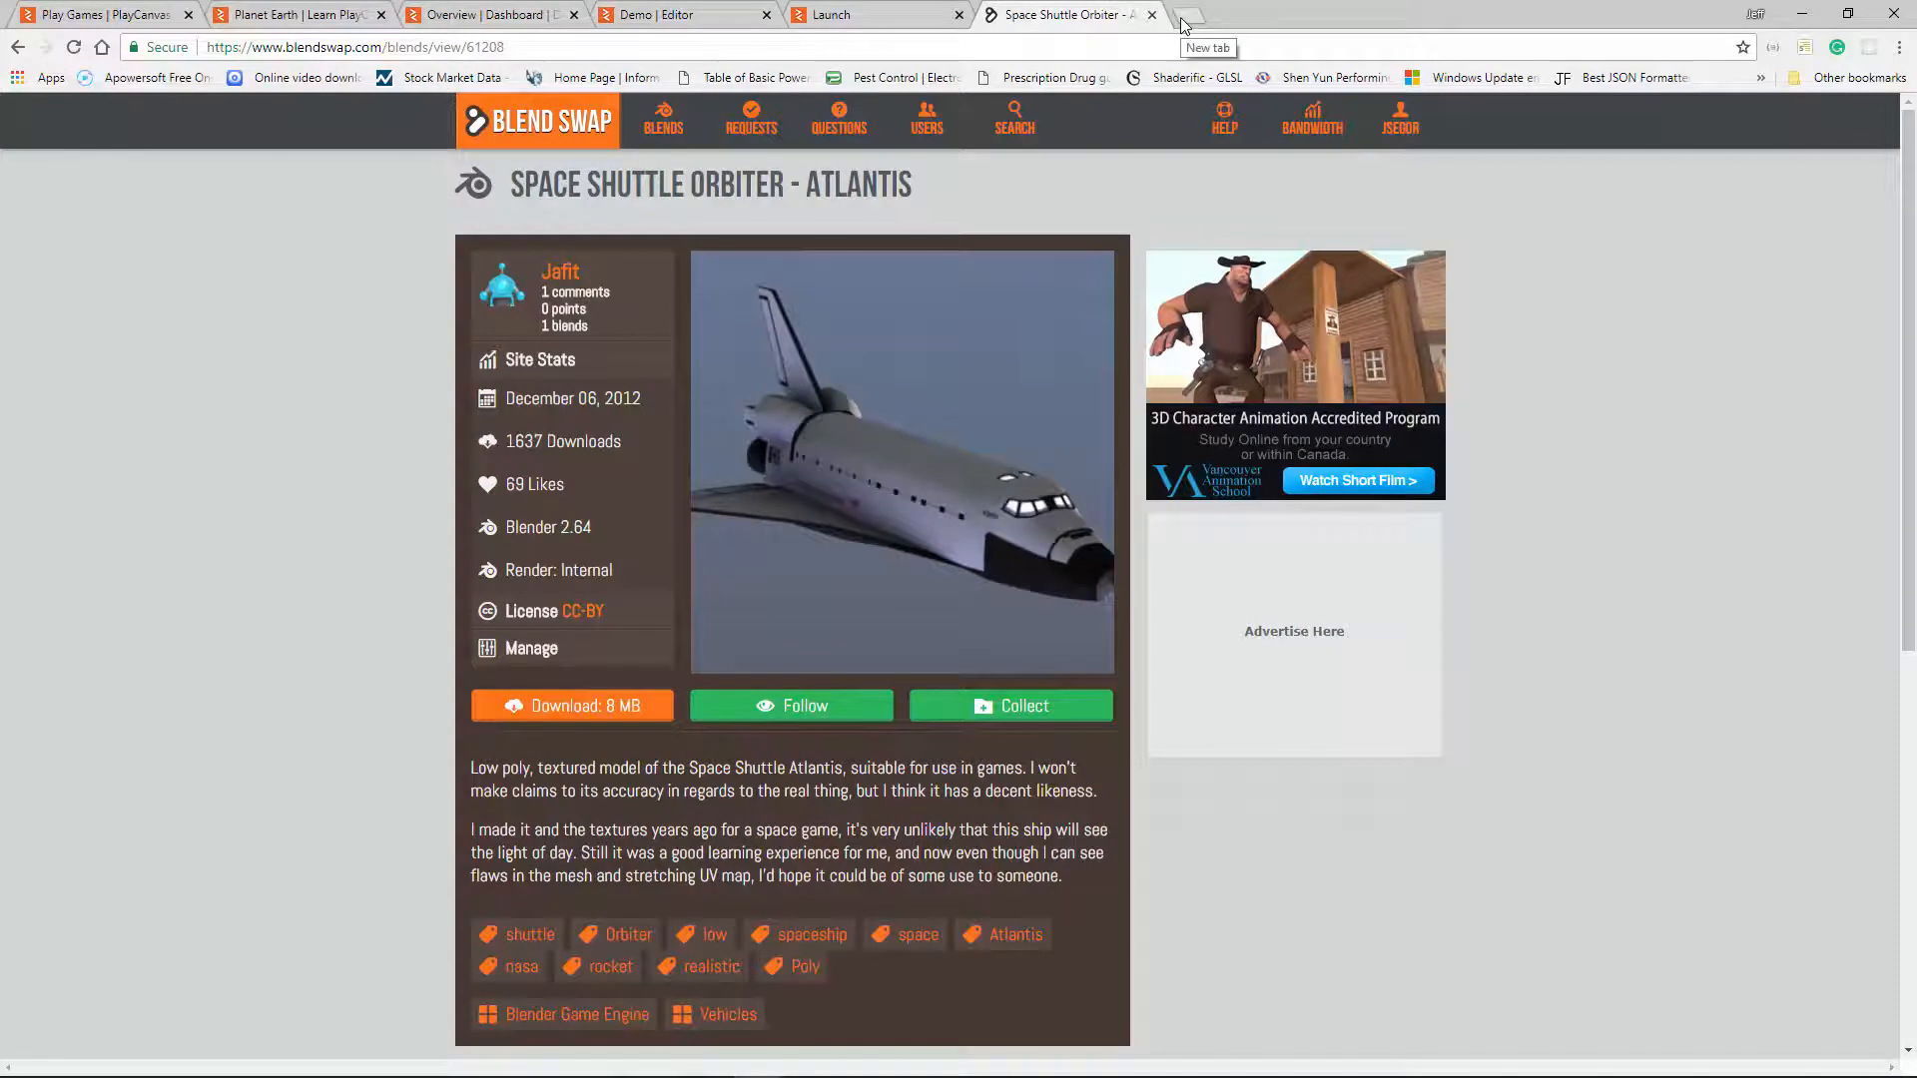
key(ctrl+t)
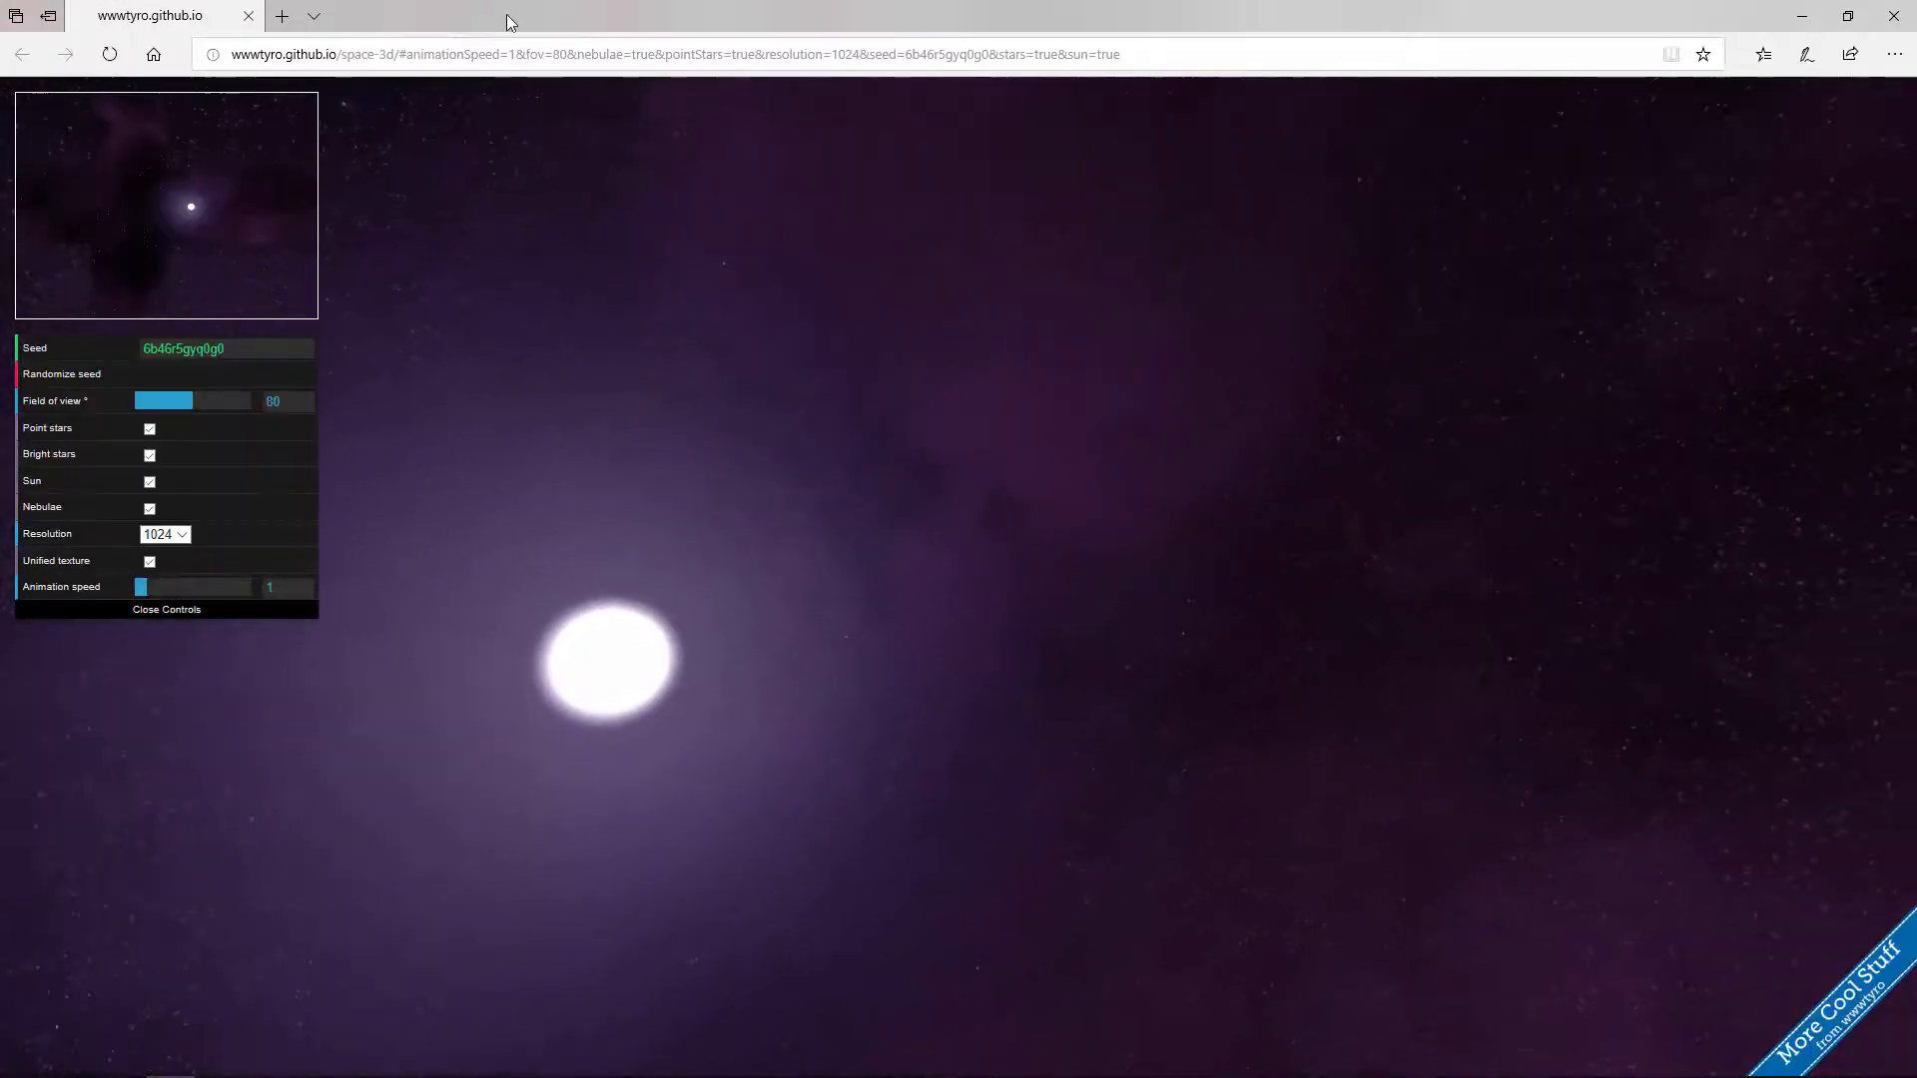
double_click(506, 14)
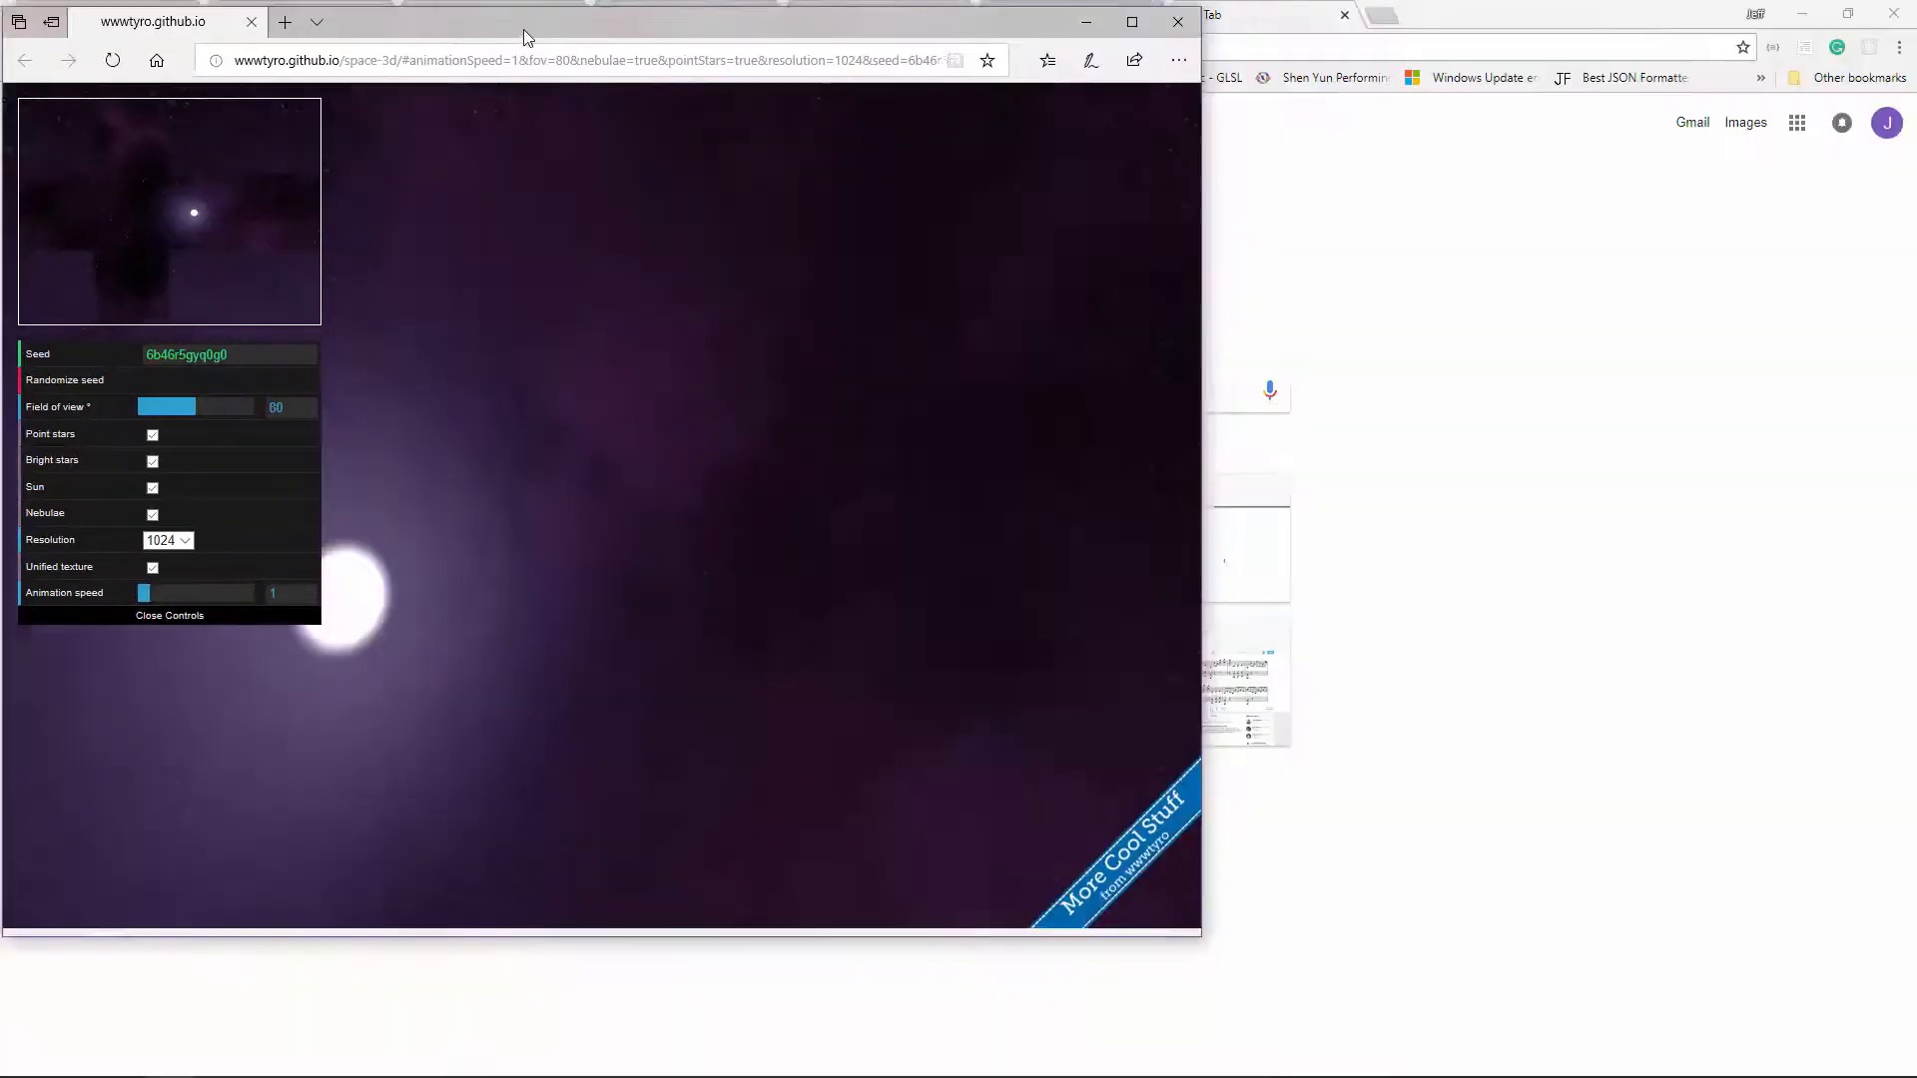
drag(524, 38, 858, 132)
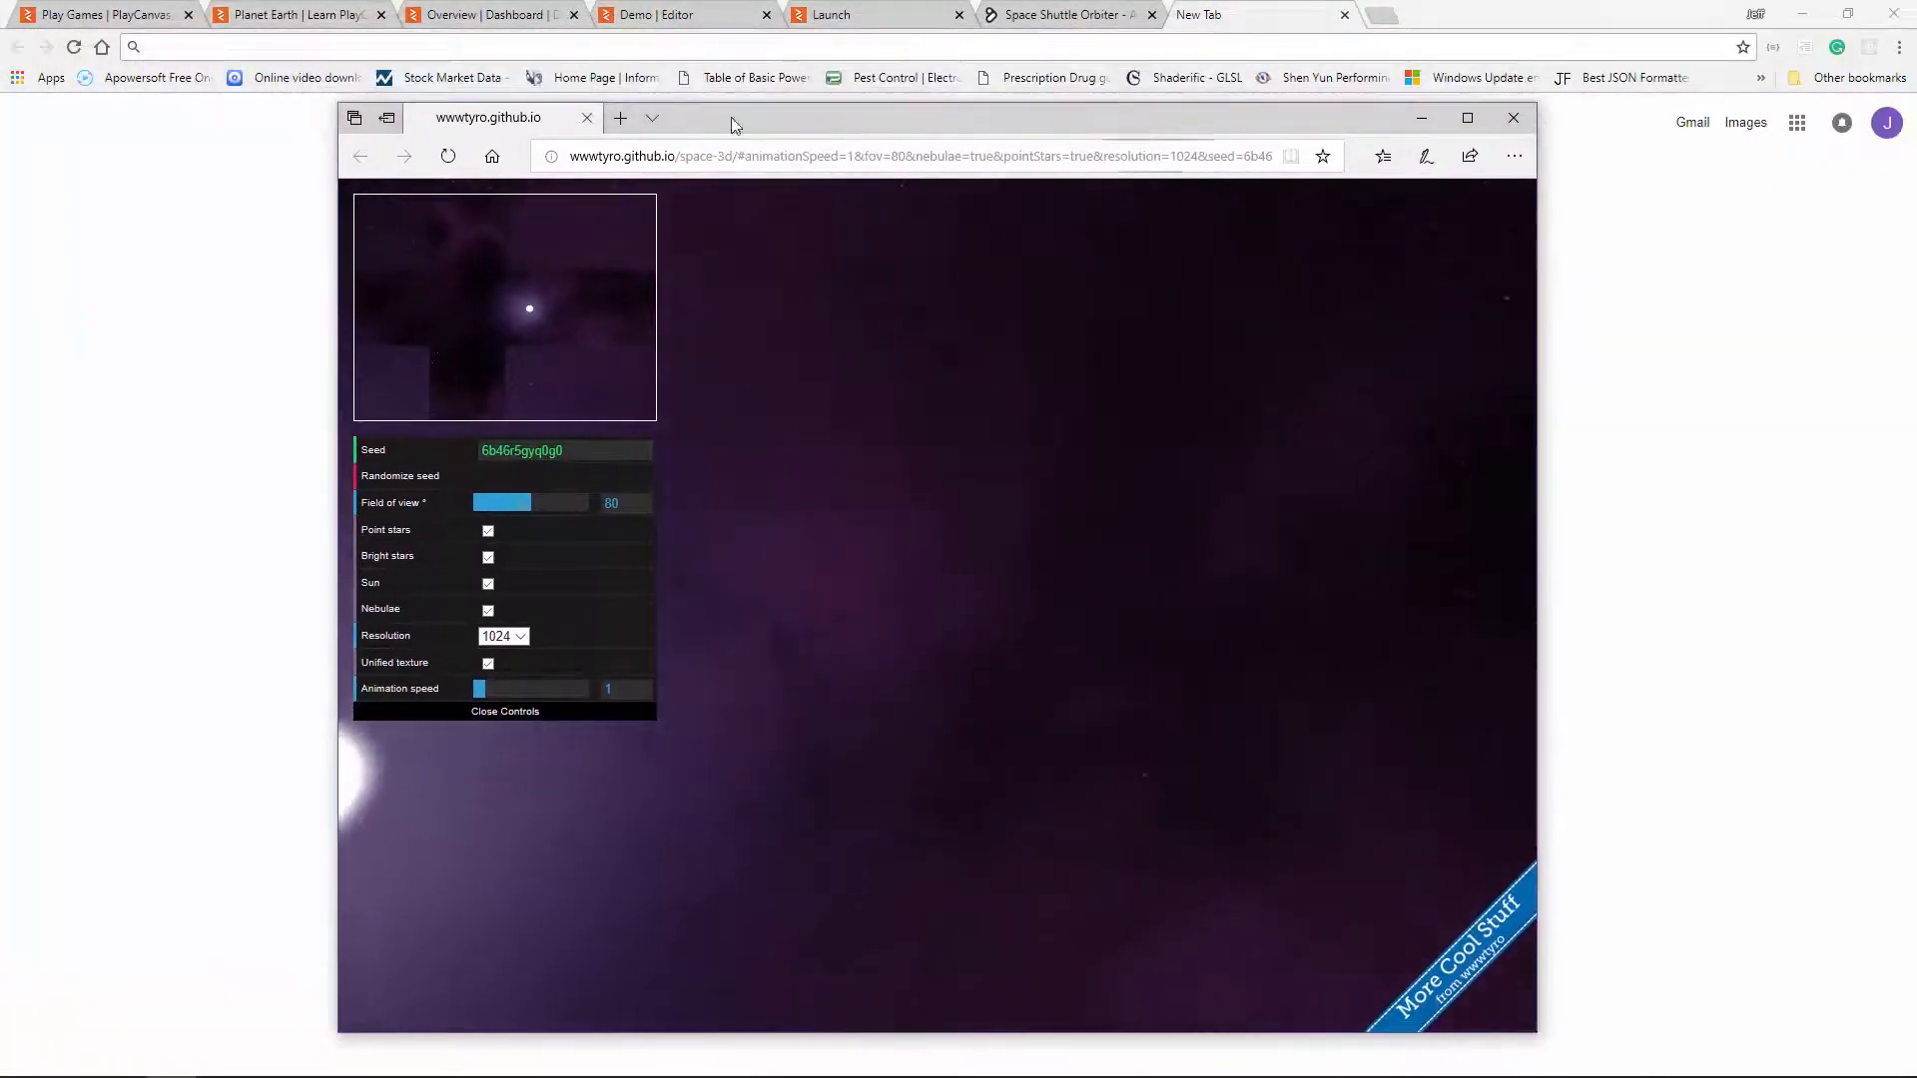
click(1467, 119)
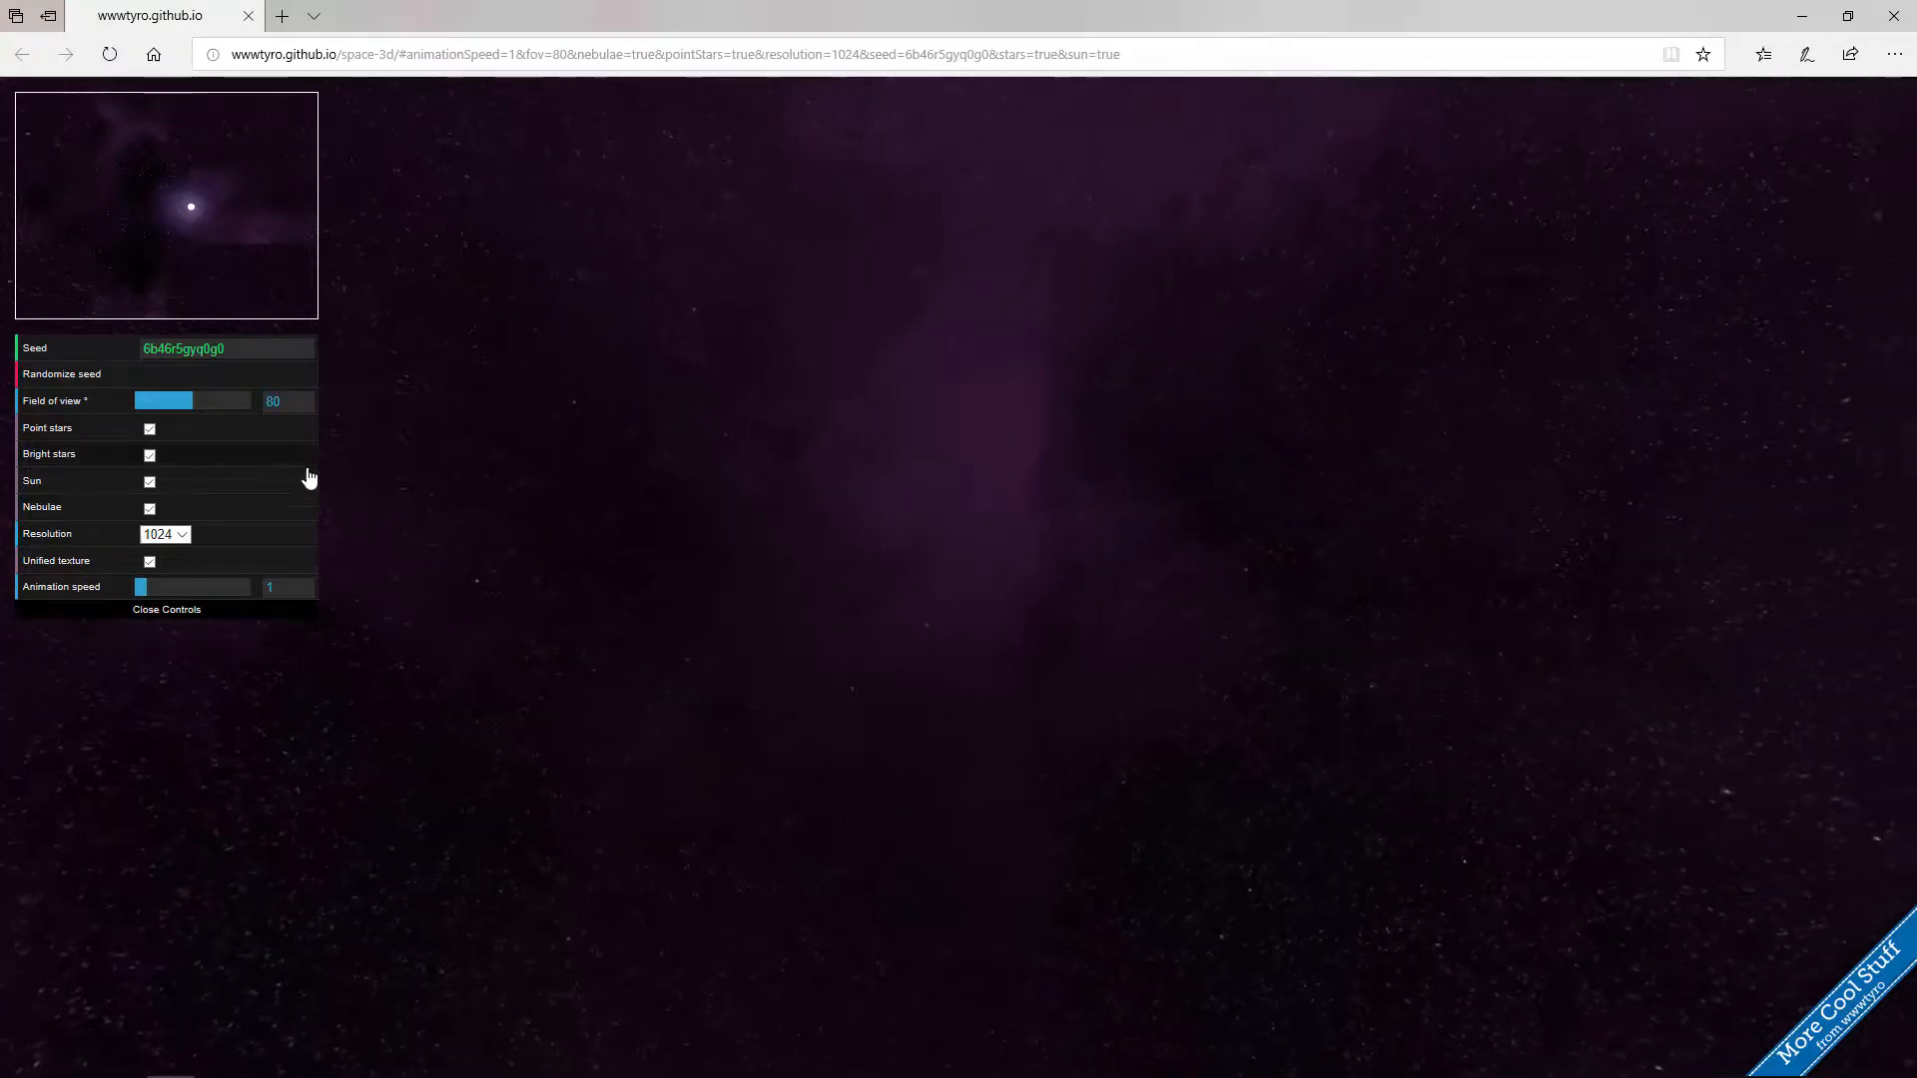
Step: Generate a green nebula skybox by turning off the Sun and randomizing the seed several times
click(57, 374)
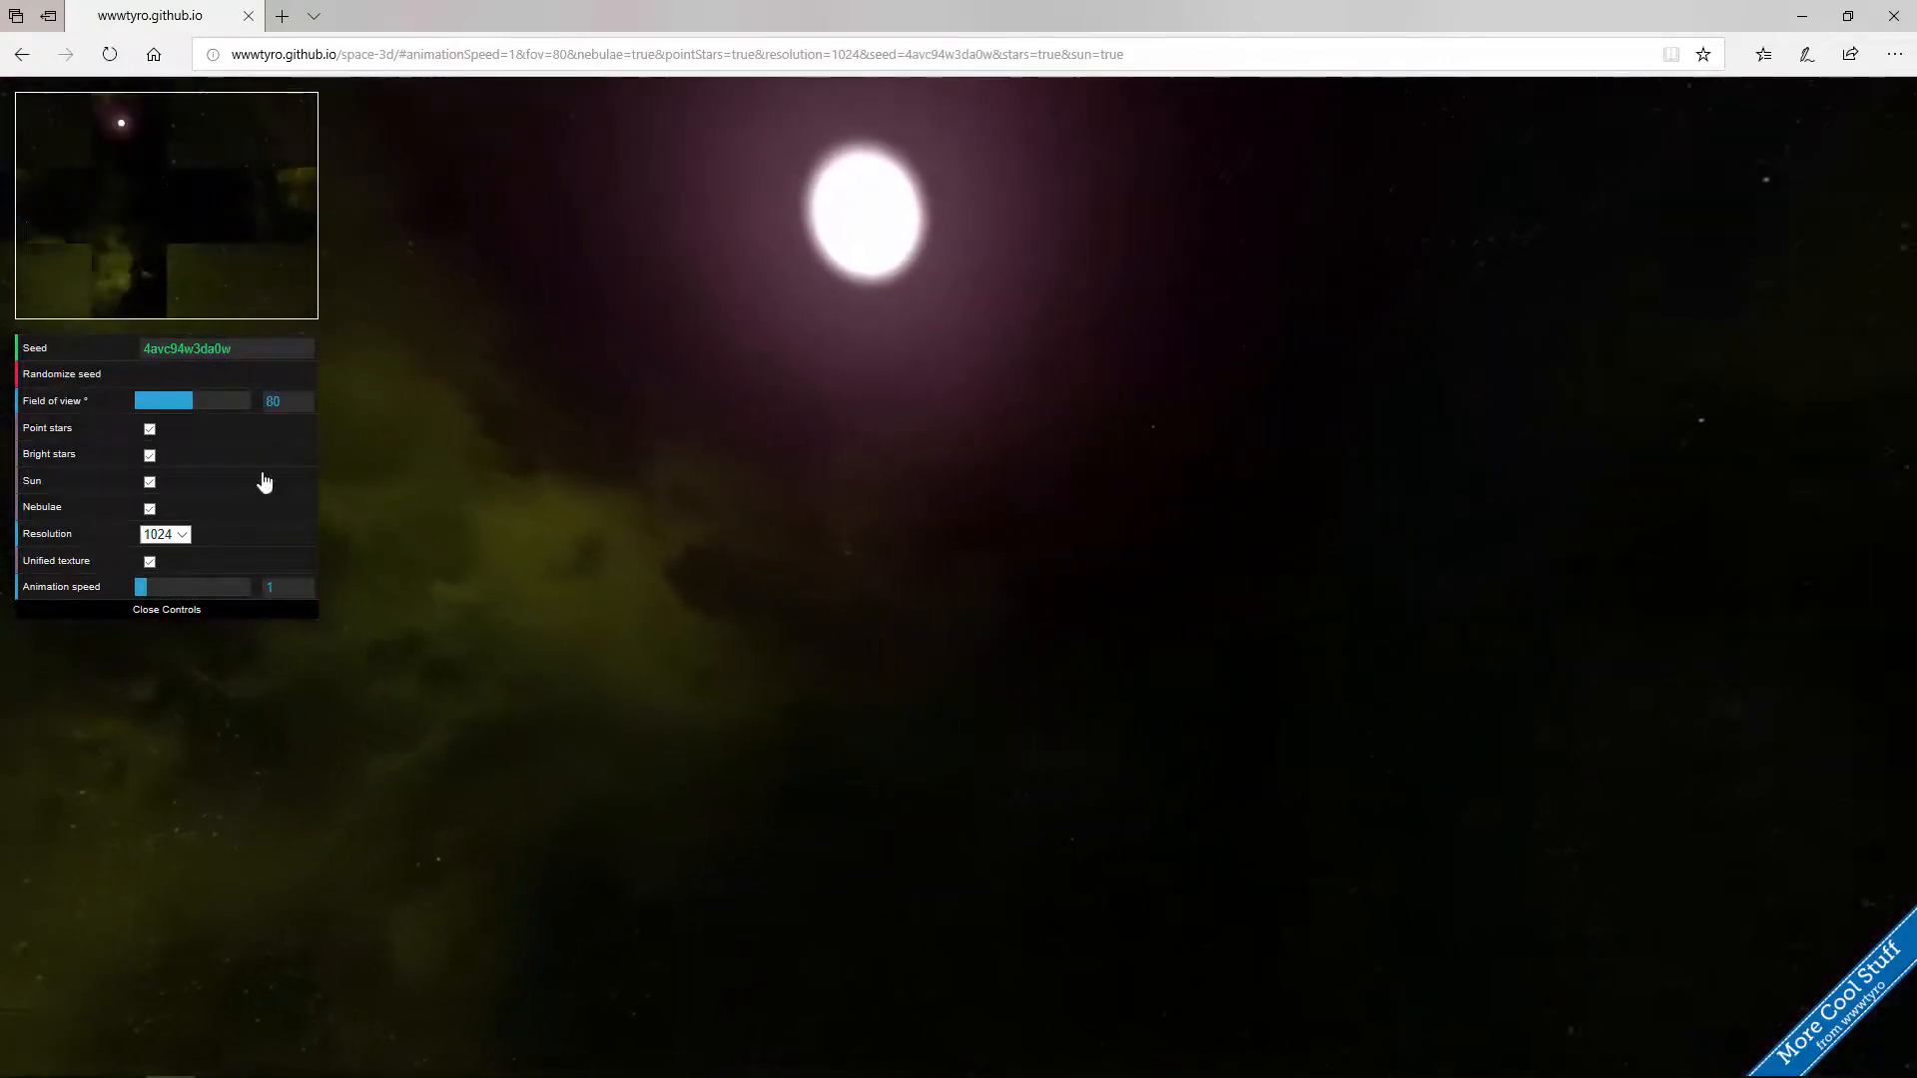
click(74, 380)
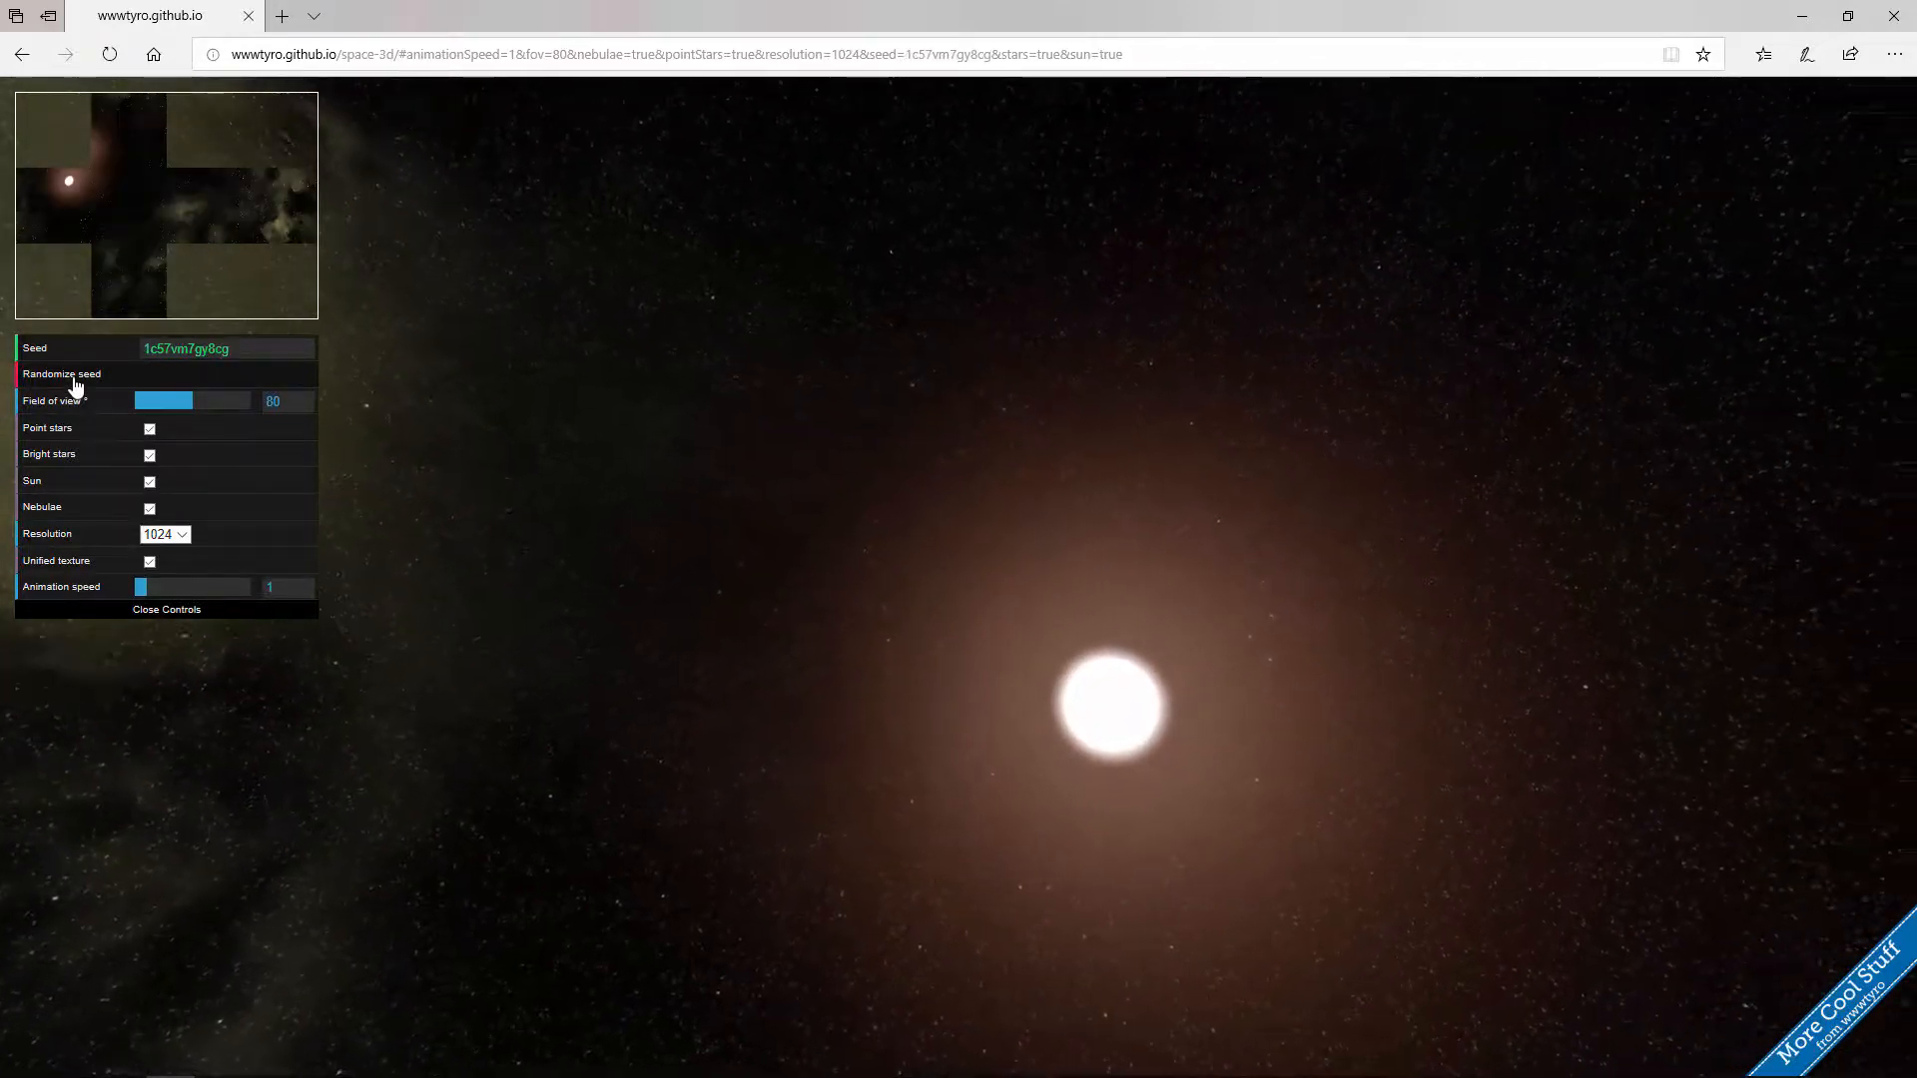
click(73, 378)
click(147, 482)
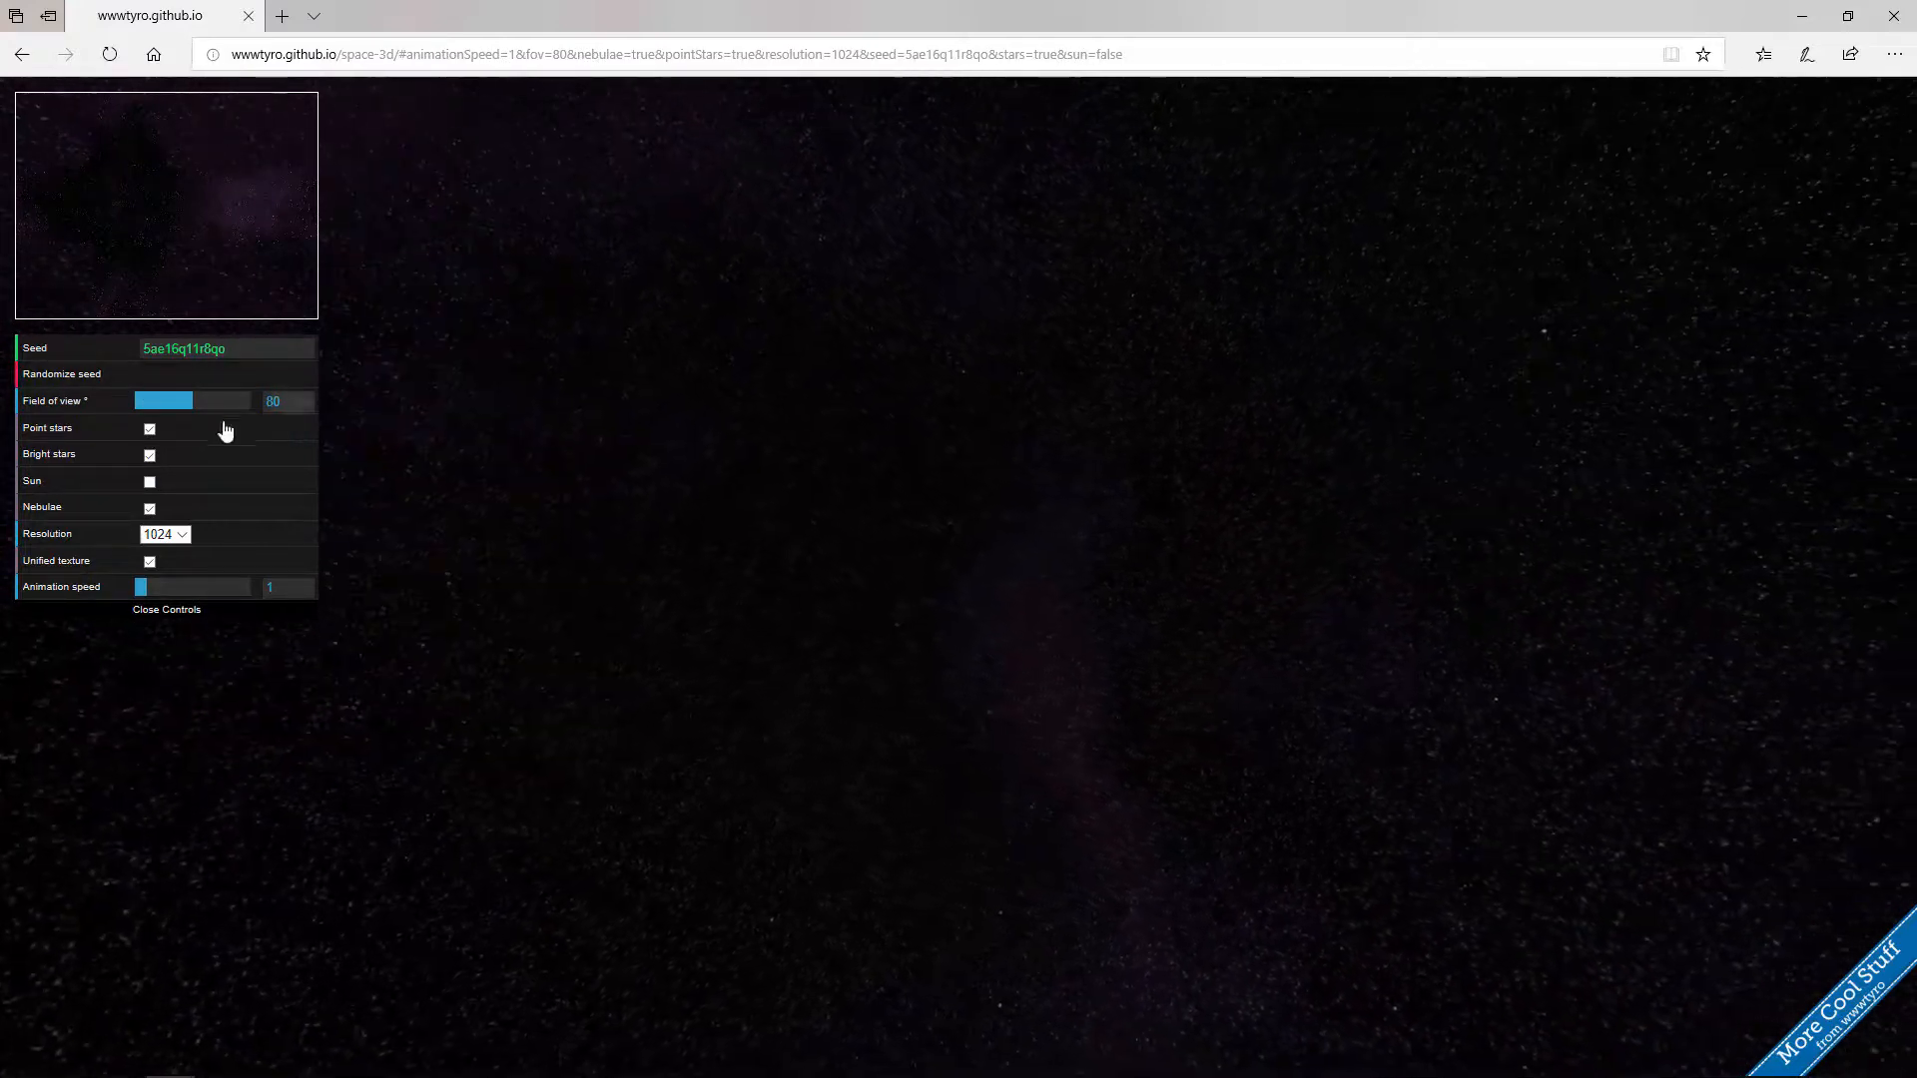
click(83, 376)
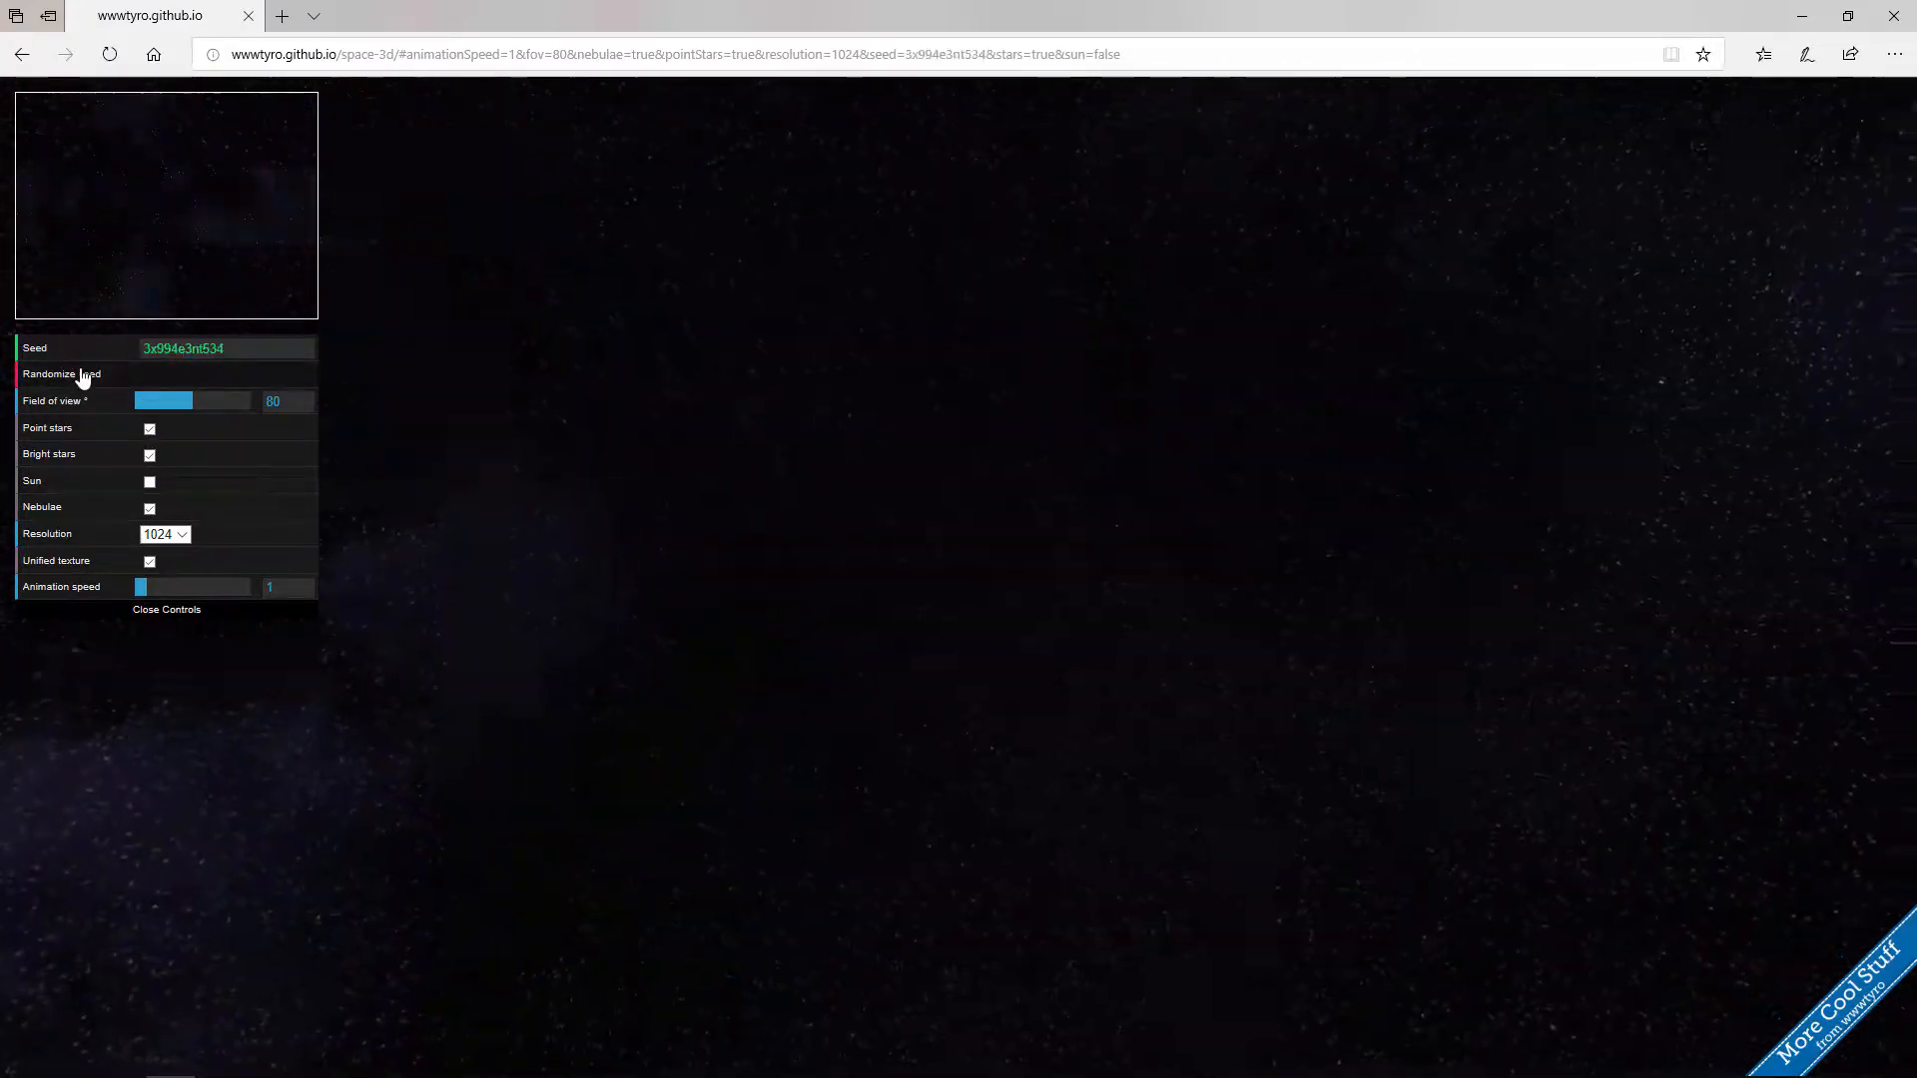
click(83, 376)
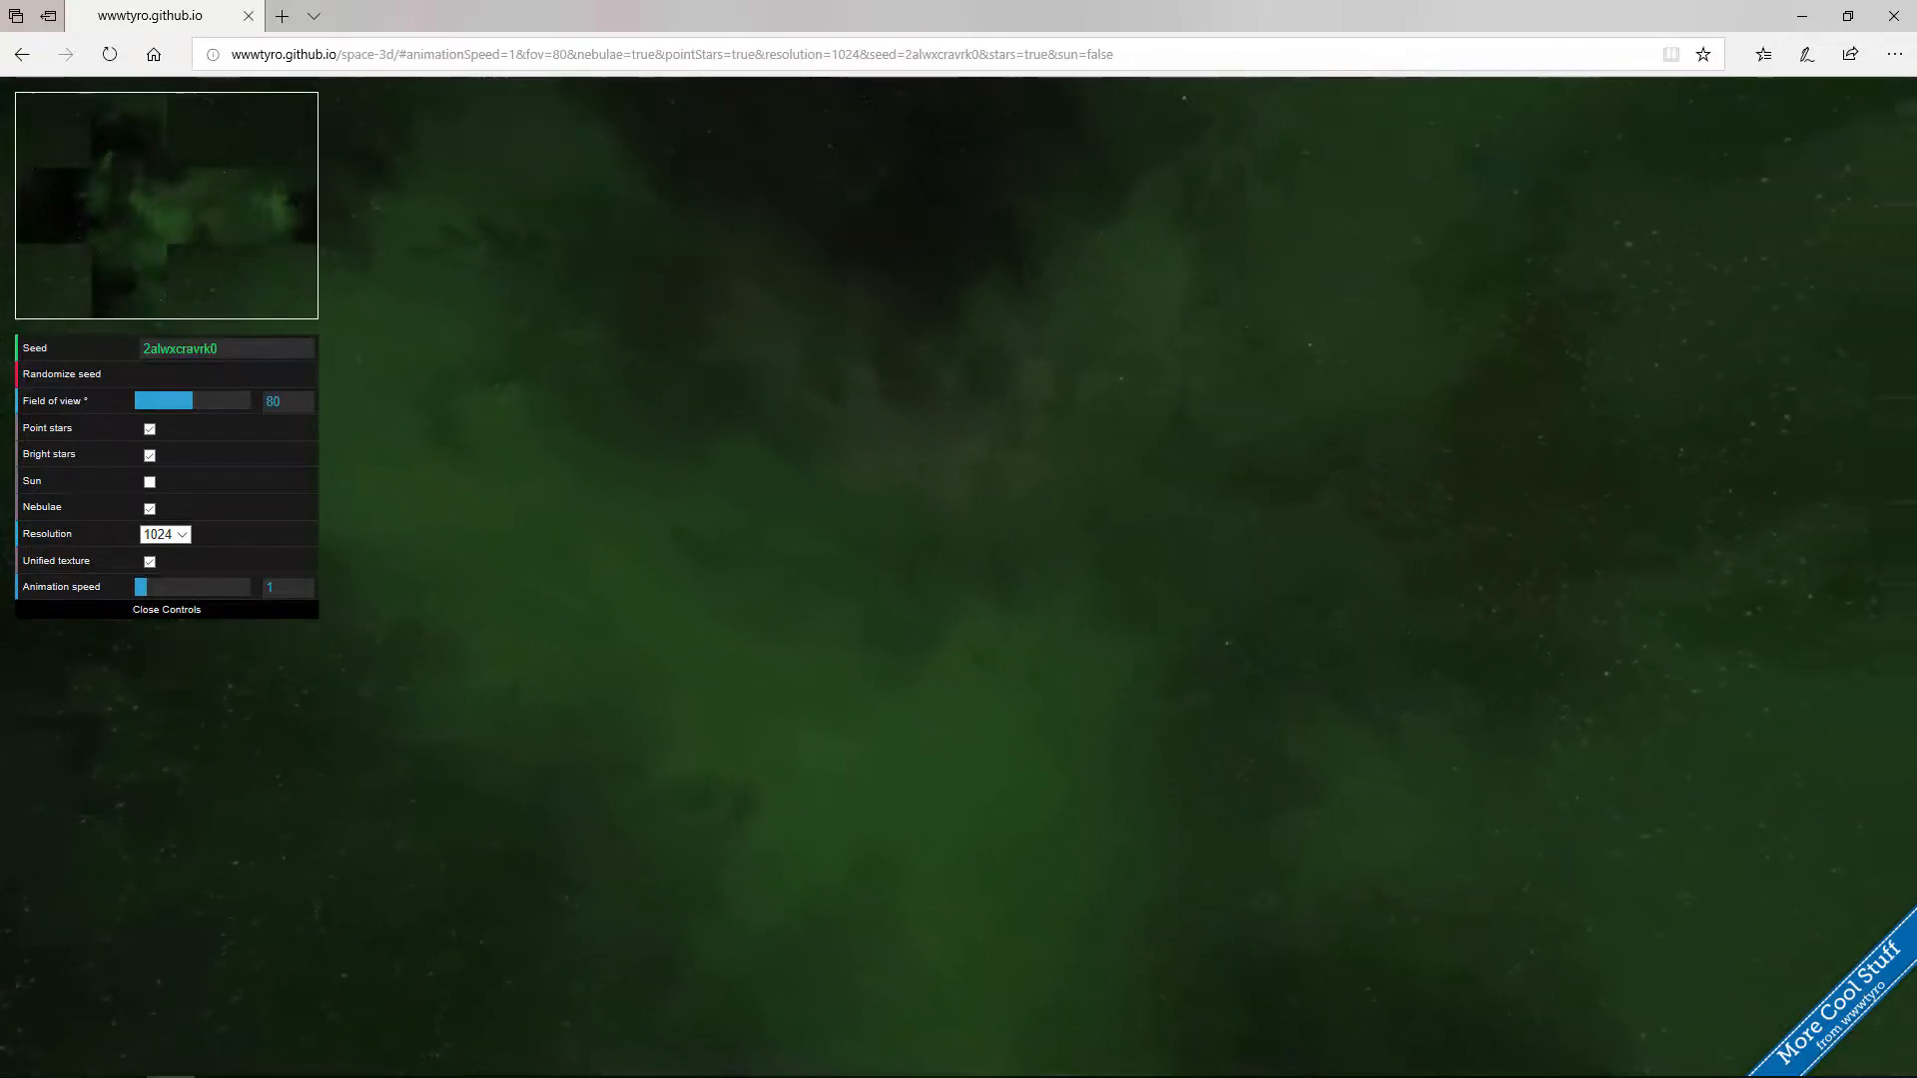
Step: Review the skybox face PNGs in the D:\Temp9\Shuttle folder and check Edge's save options for the cubemap preview
drag(1915, 154, 1140, 216)
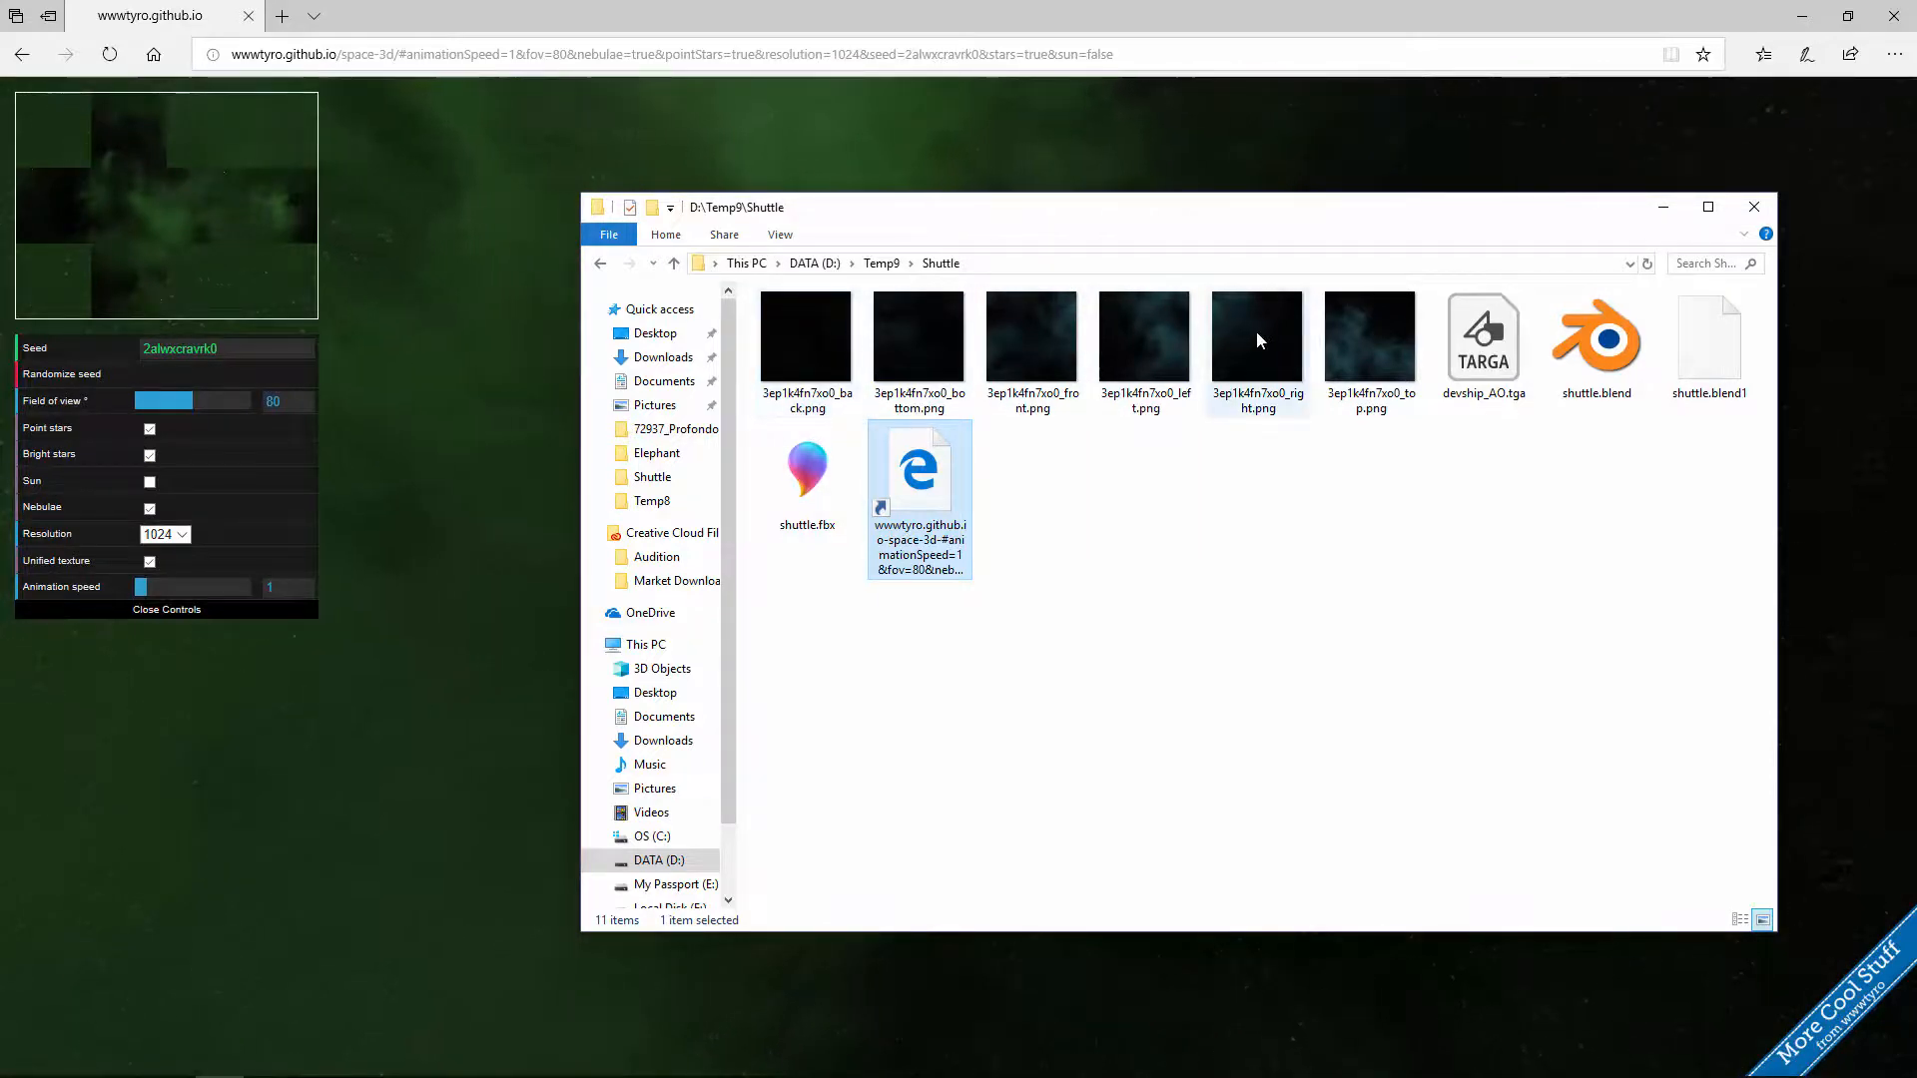
drag(1185, 212, 1916, 299)
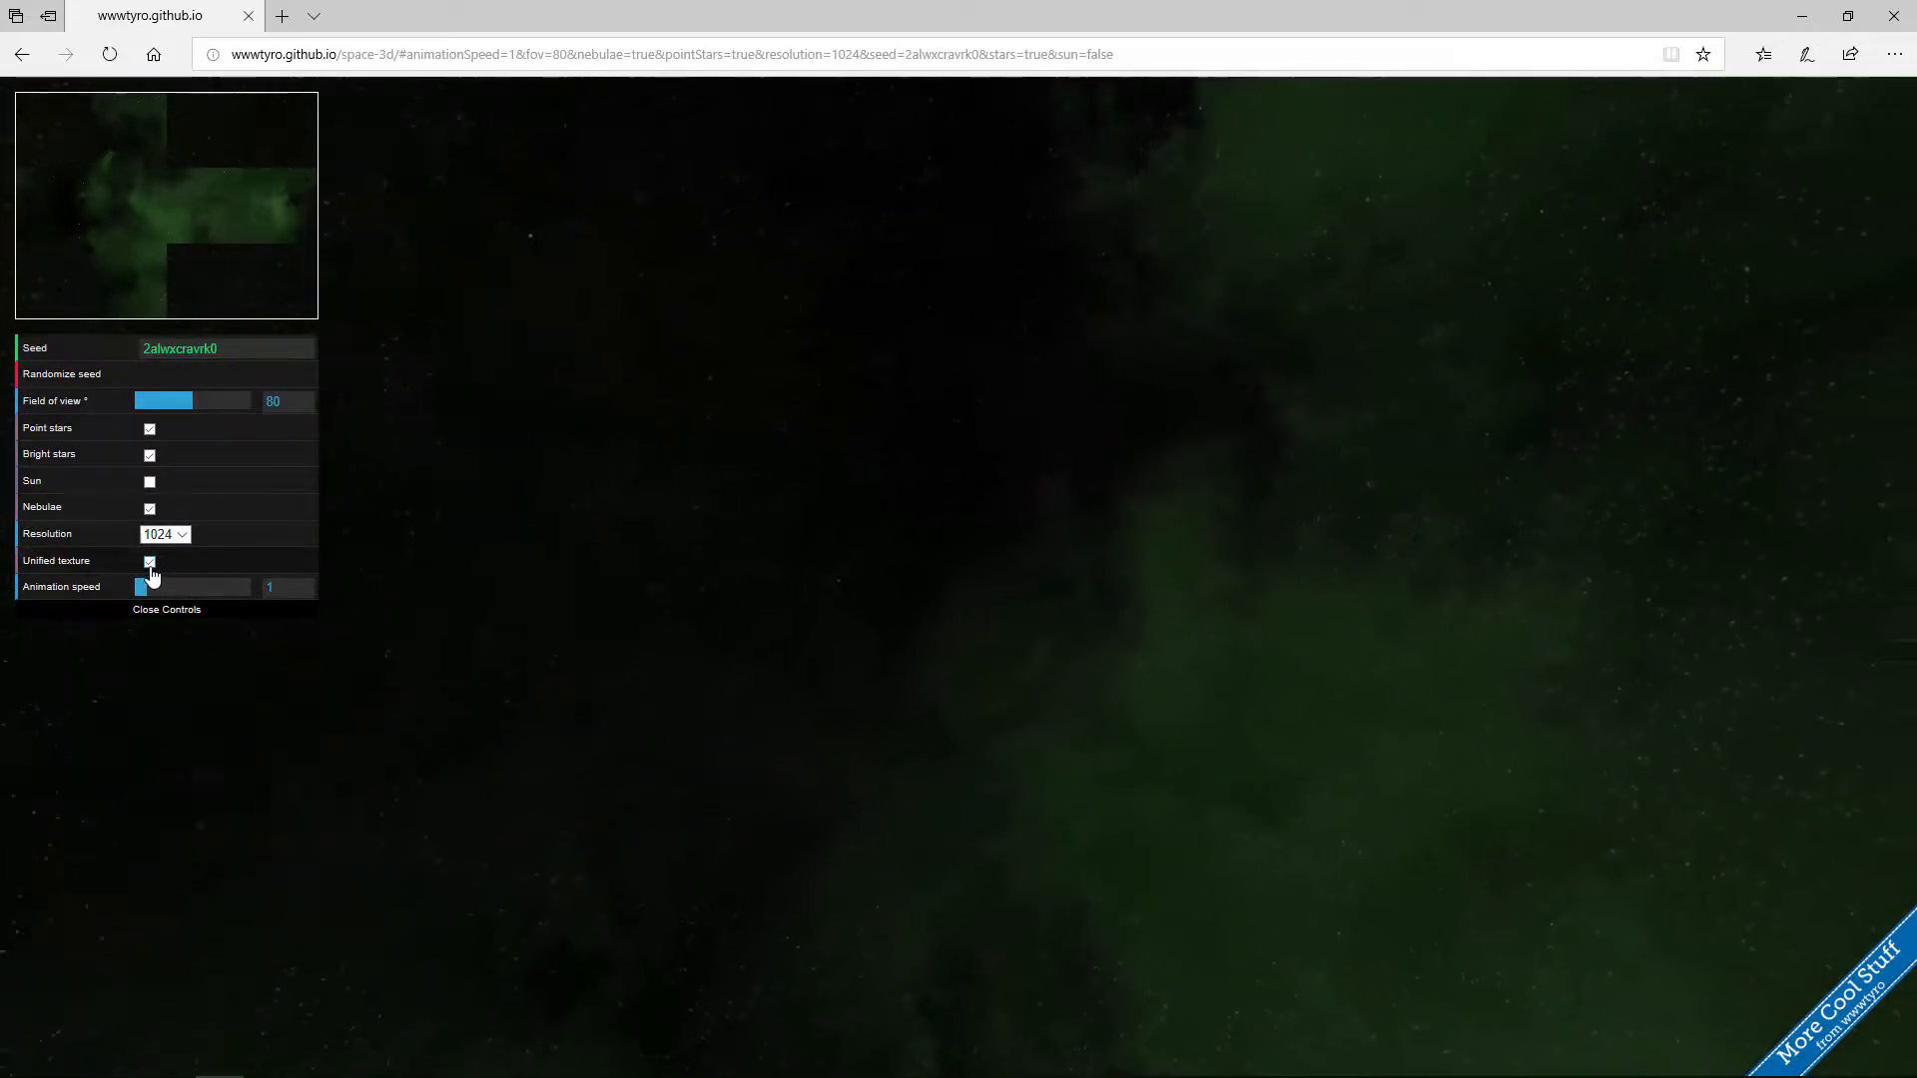
right_click(137, 218)
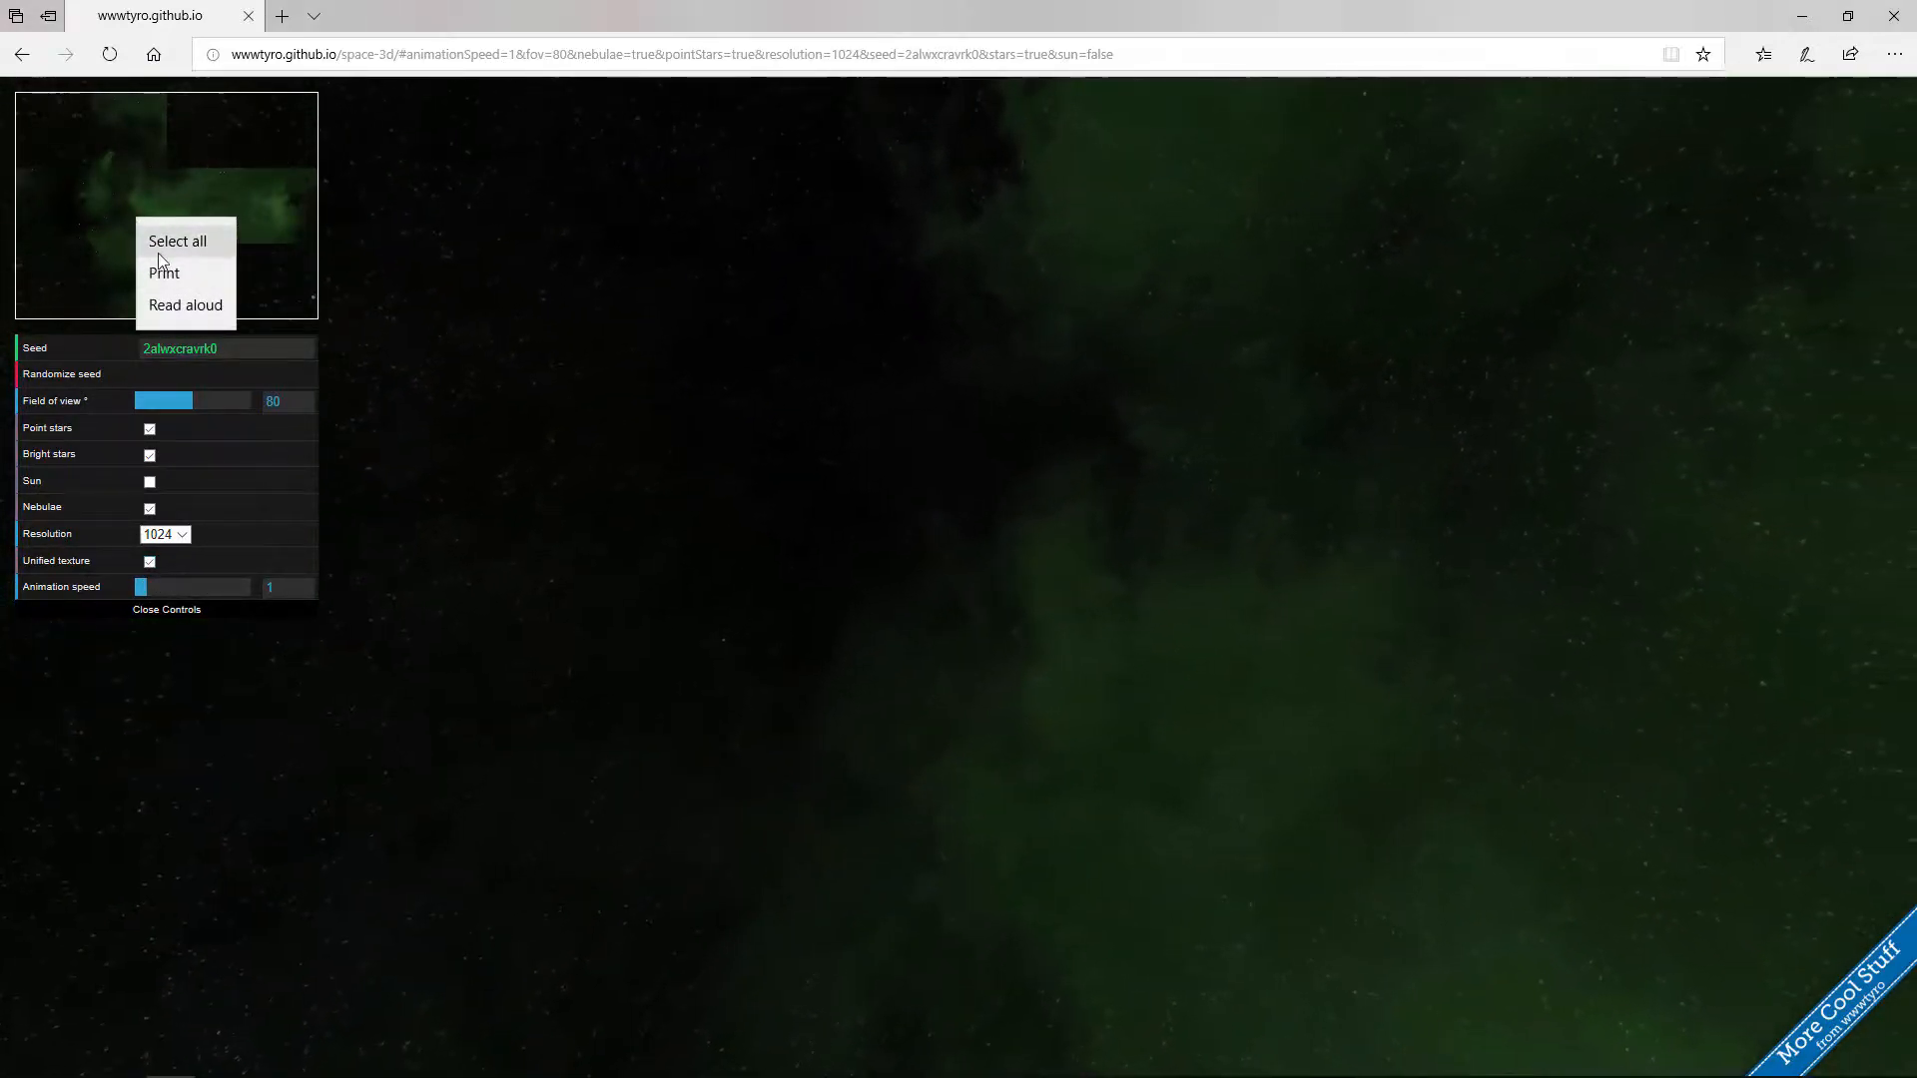
Step: Copy the space-3d page address from Edge and load the same skybox in the blank Chrome tab
click(335, 62)
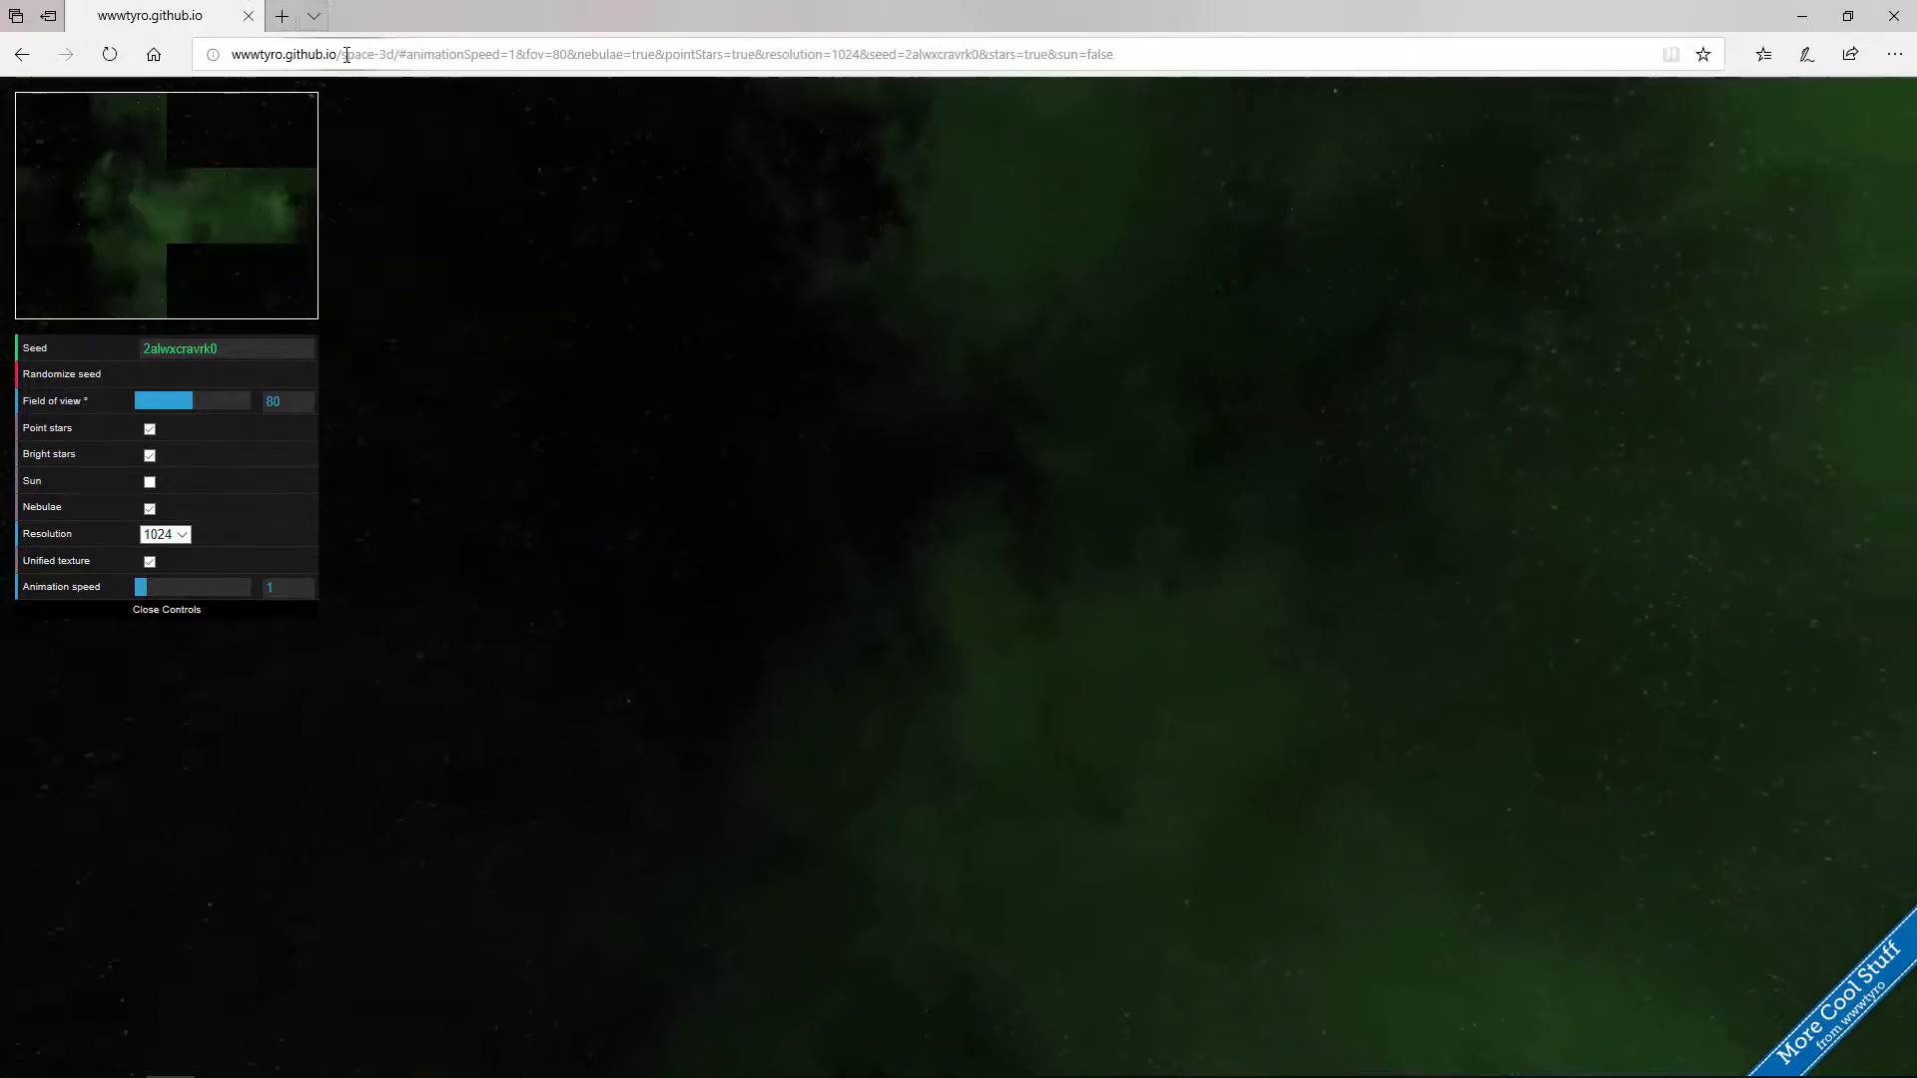
double_click(445, 56)
click(445, 58)
key(ctrl+c)
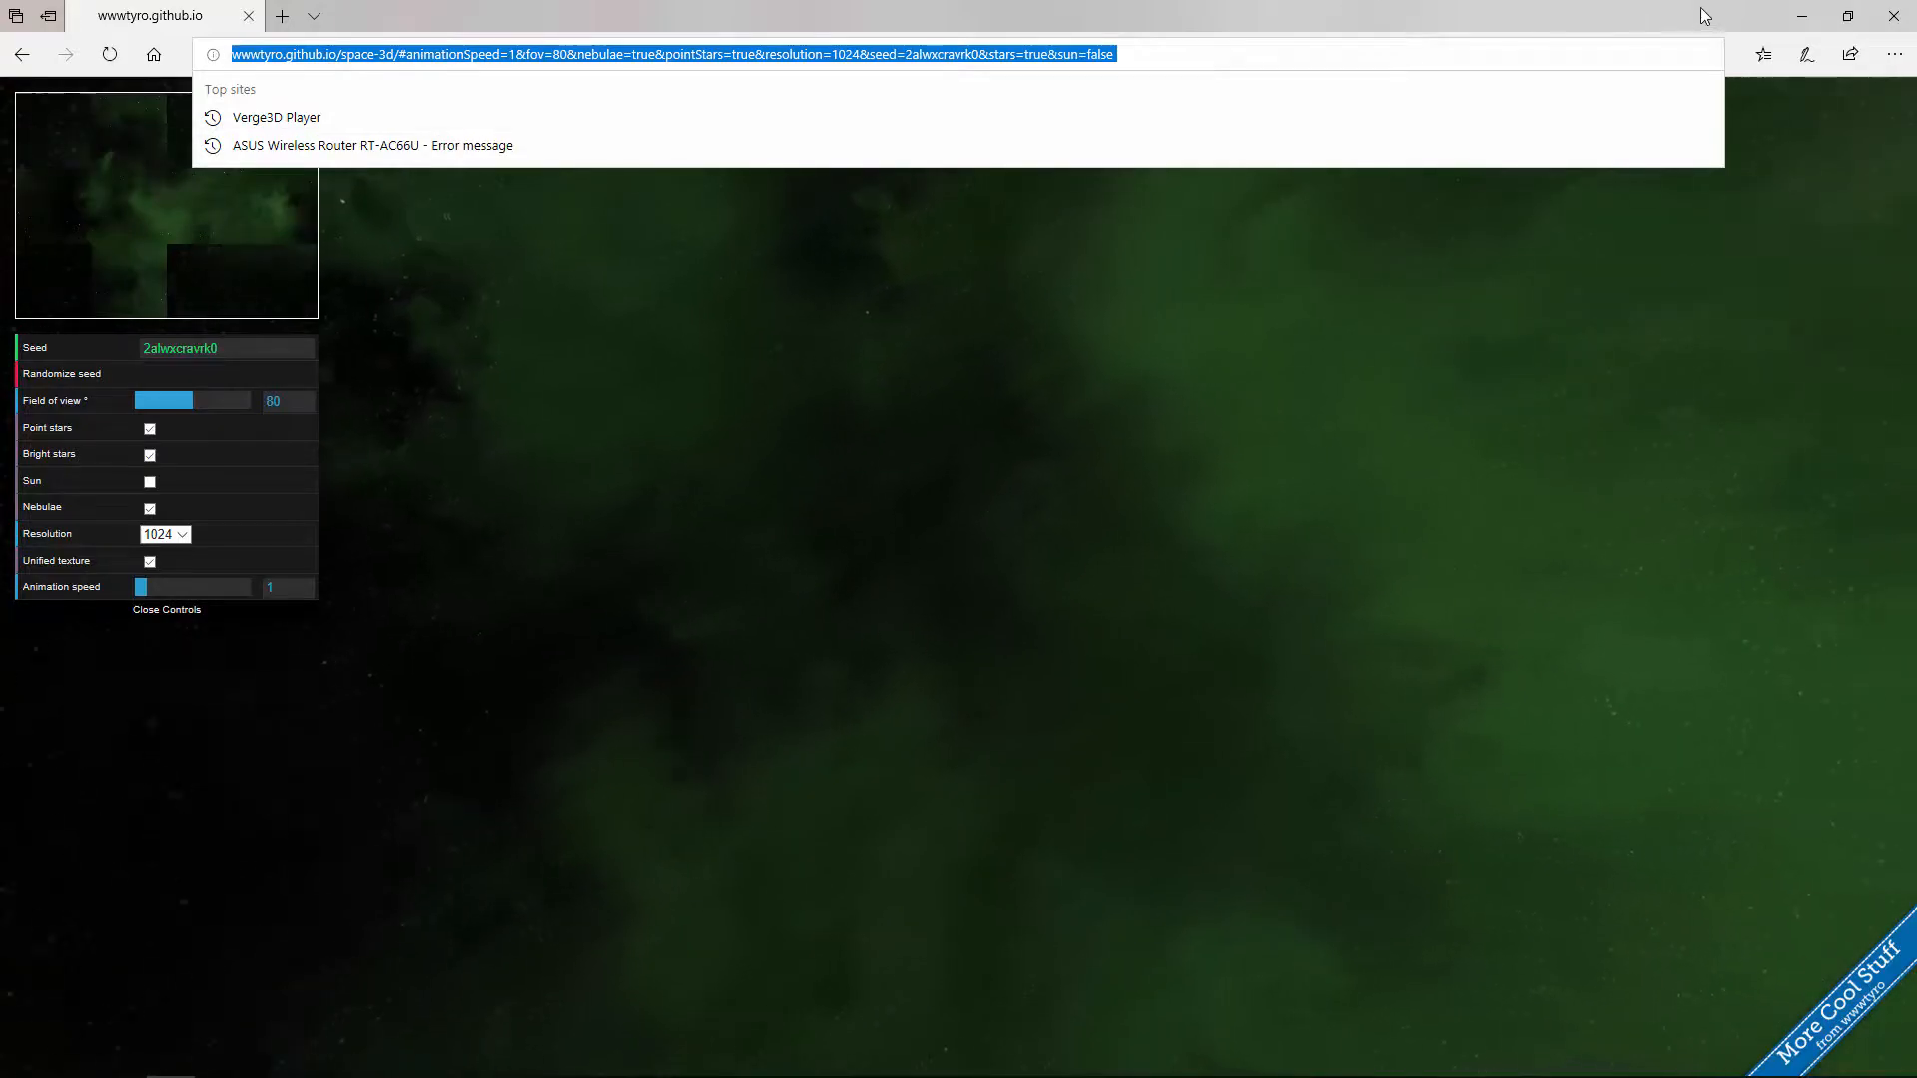
click(1802, 16)
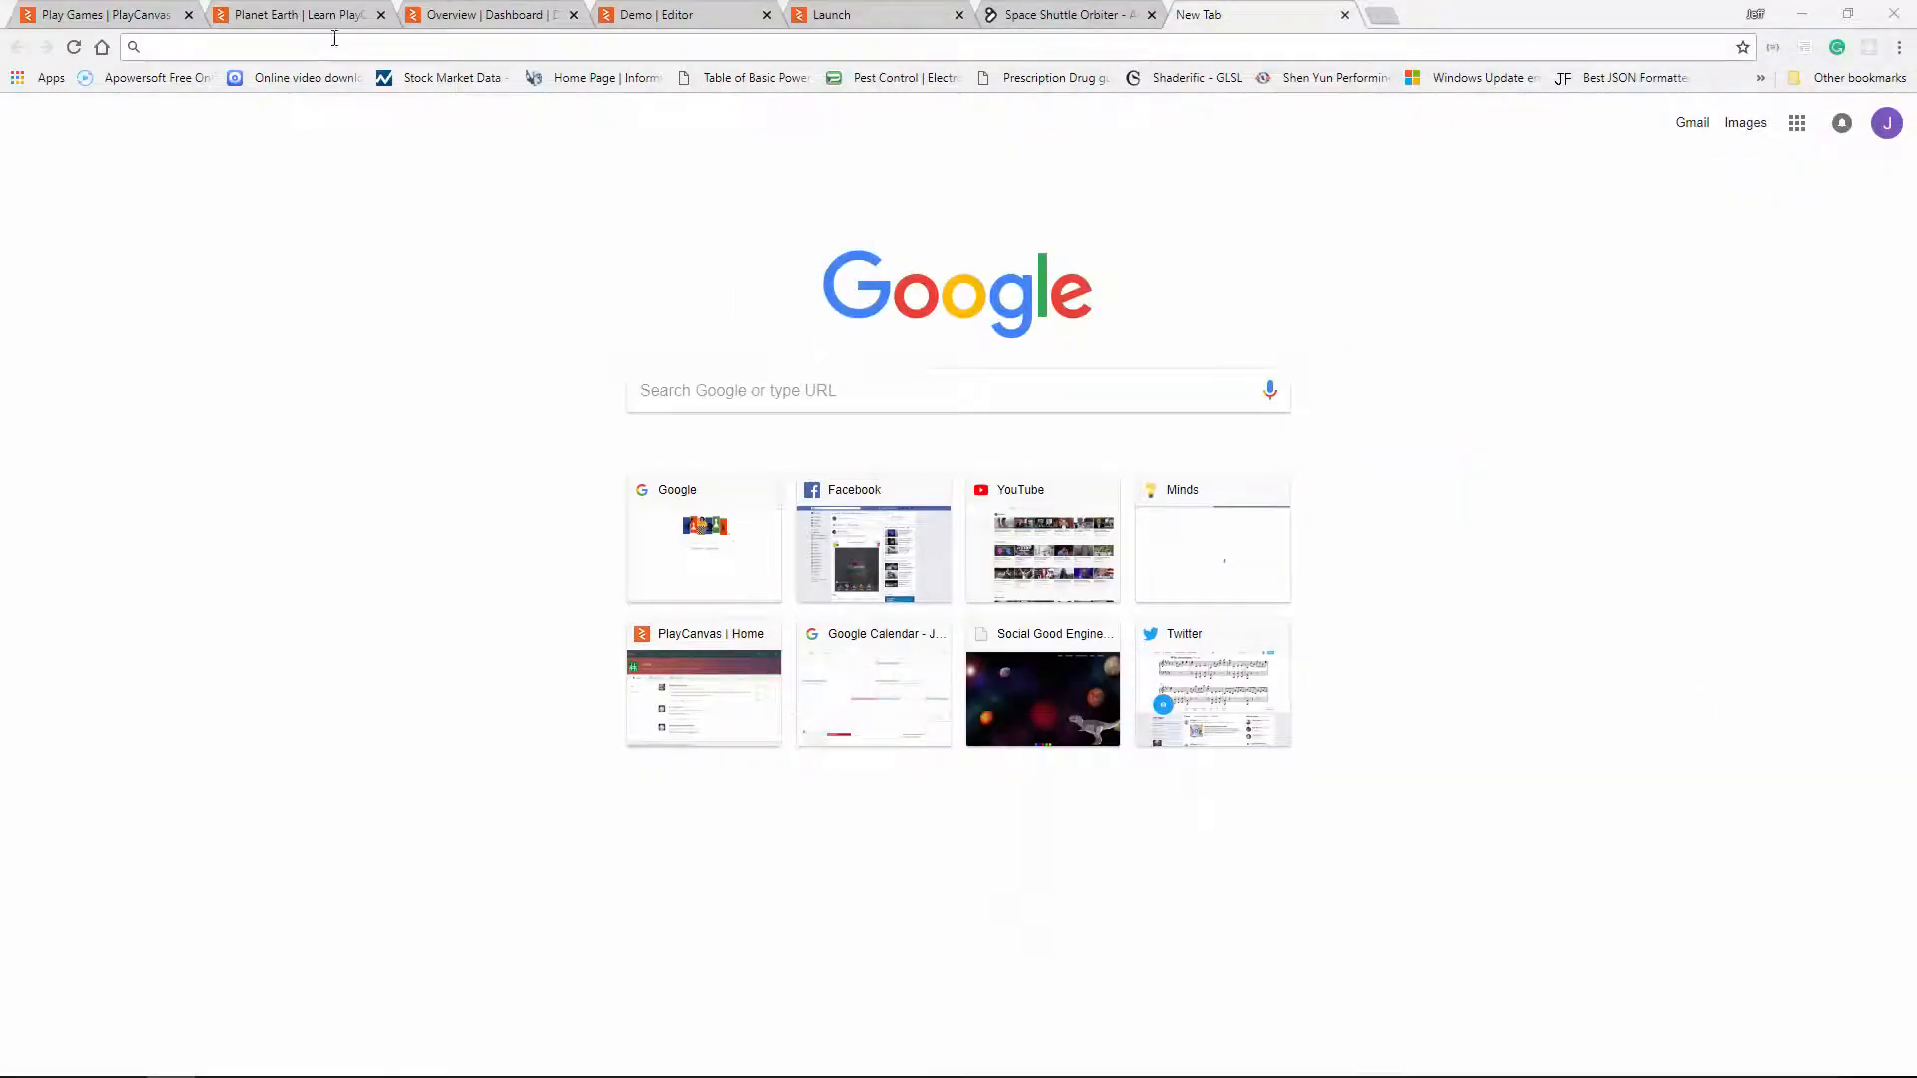
click(262, 45)
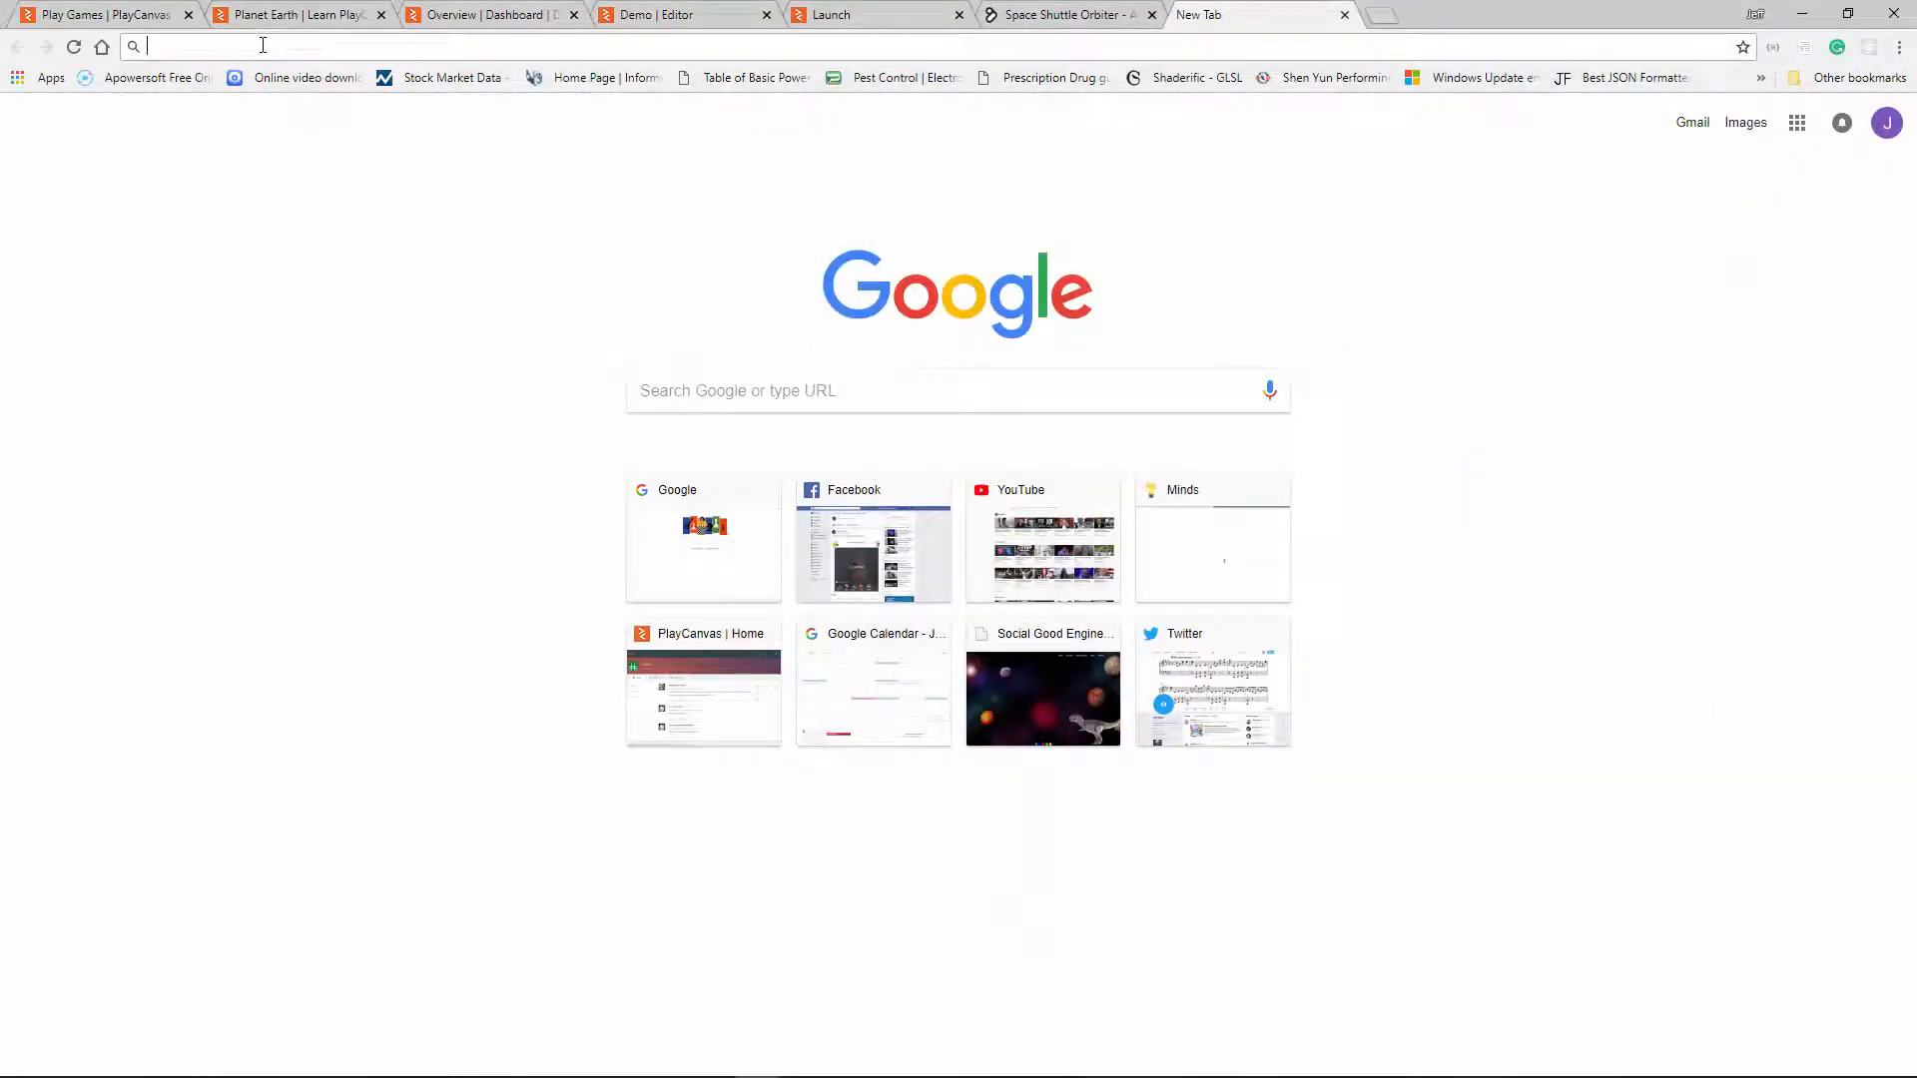
key(ctrl+v)
key(Return)
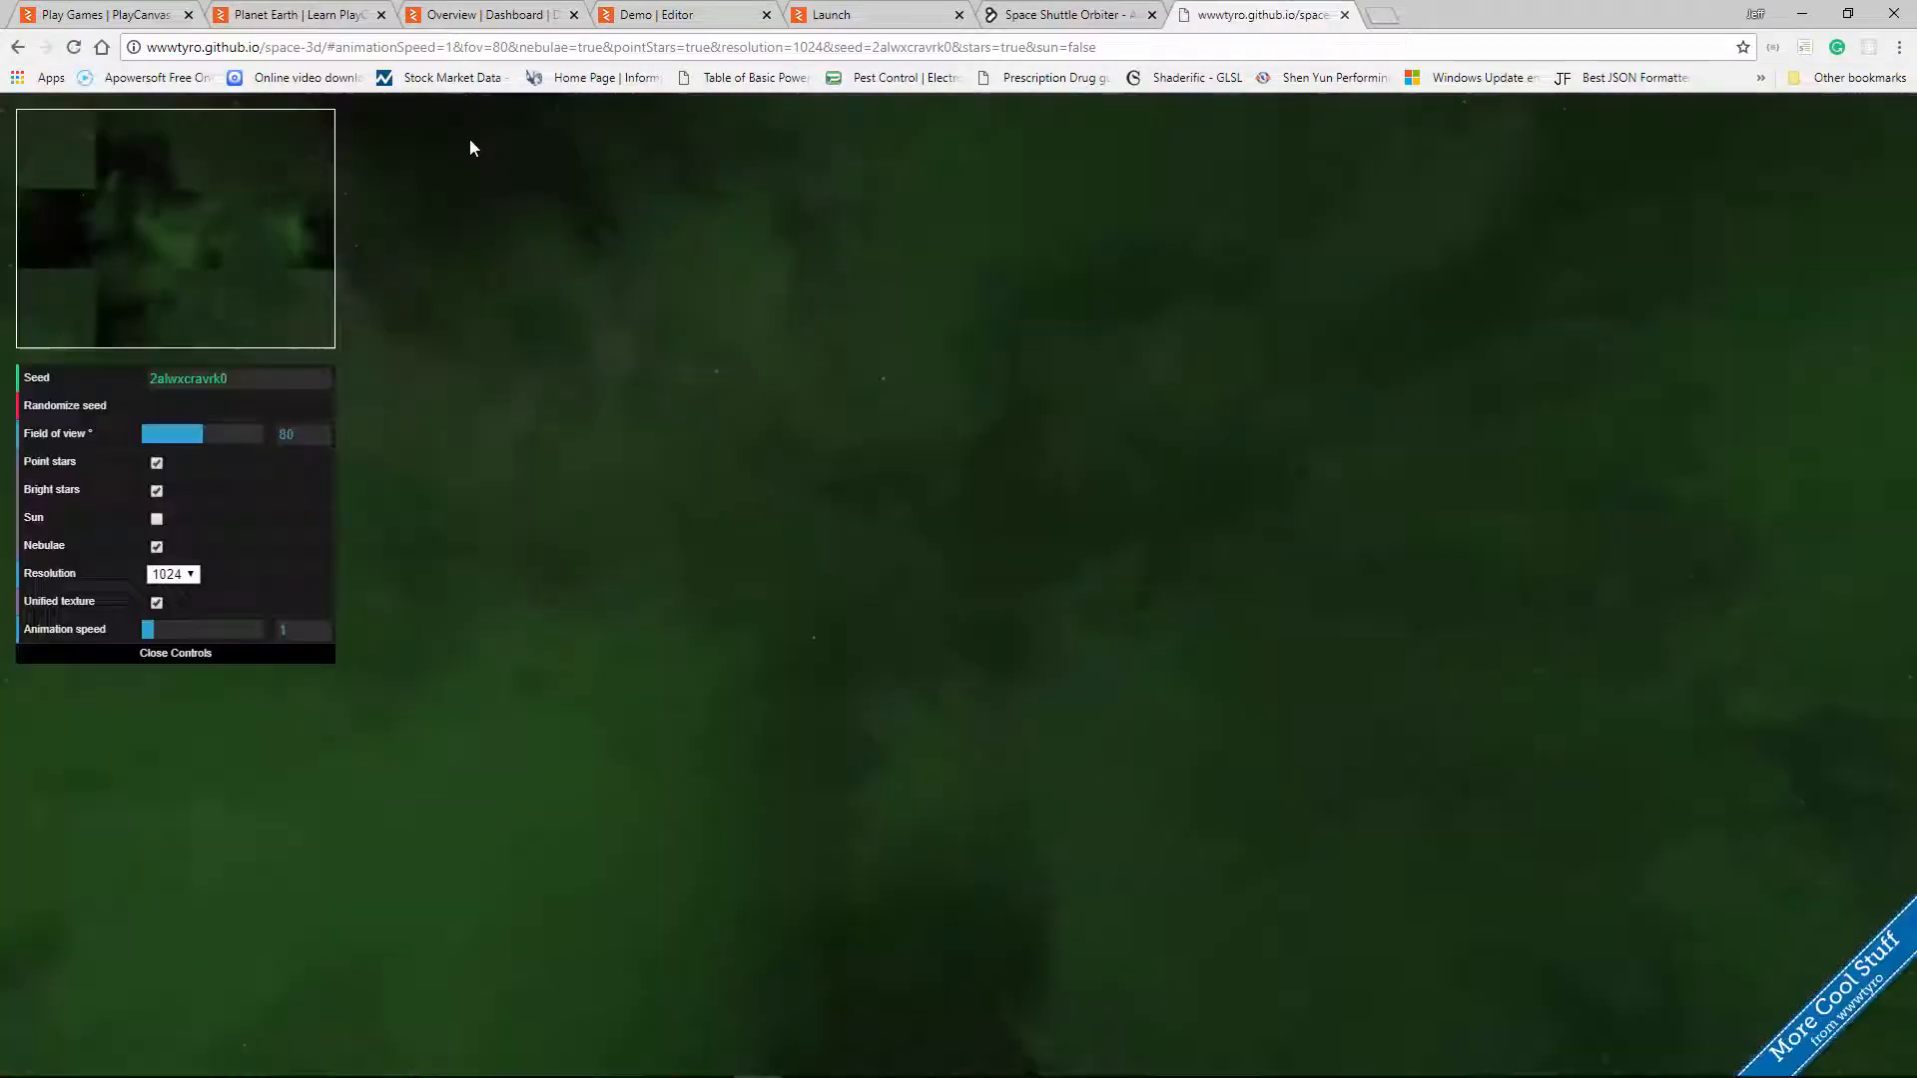
Step: Turn off Unified texture to split the cubemap preview into separate faces, and check the save options for the top face
right_click(194, 214)
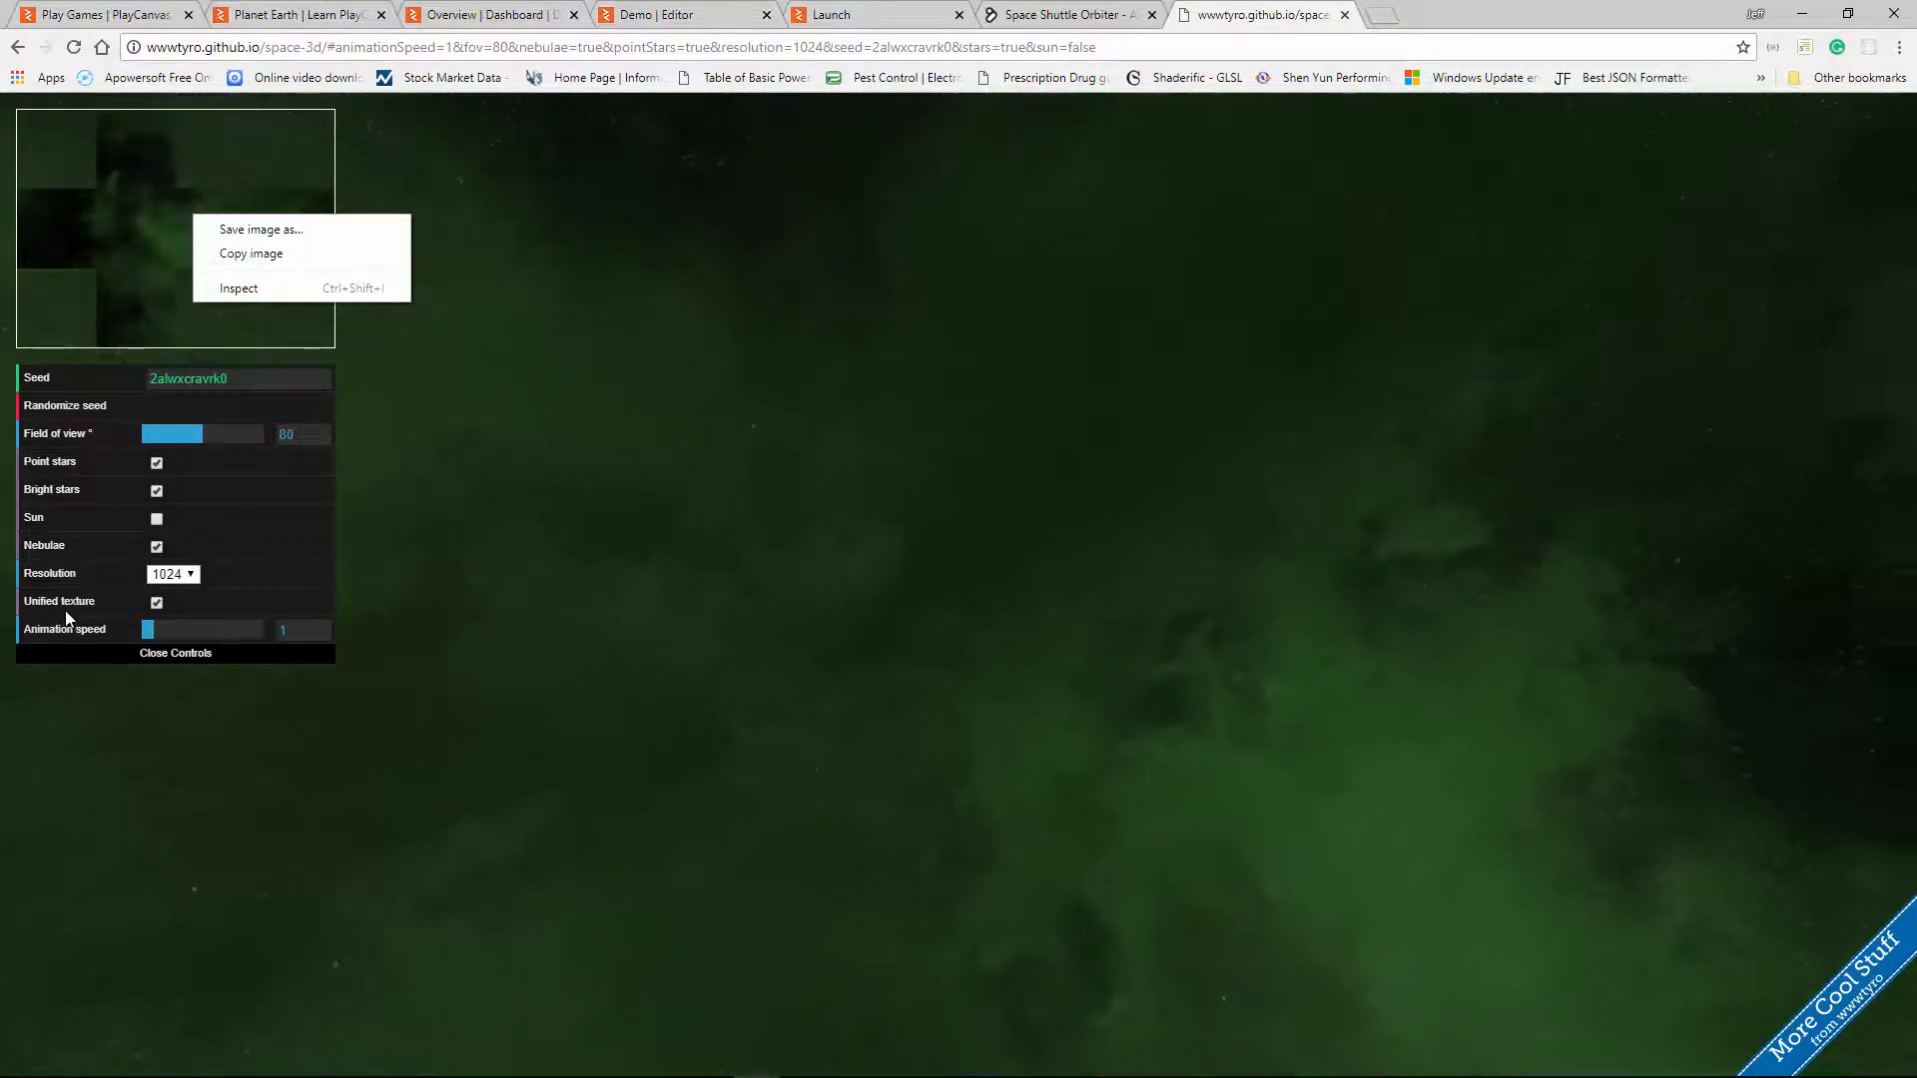
click(157, 602)
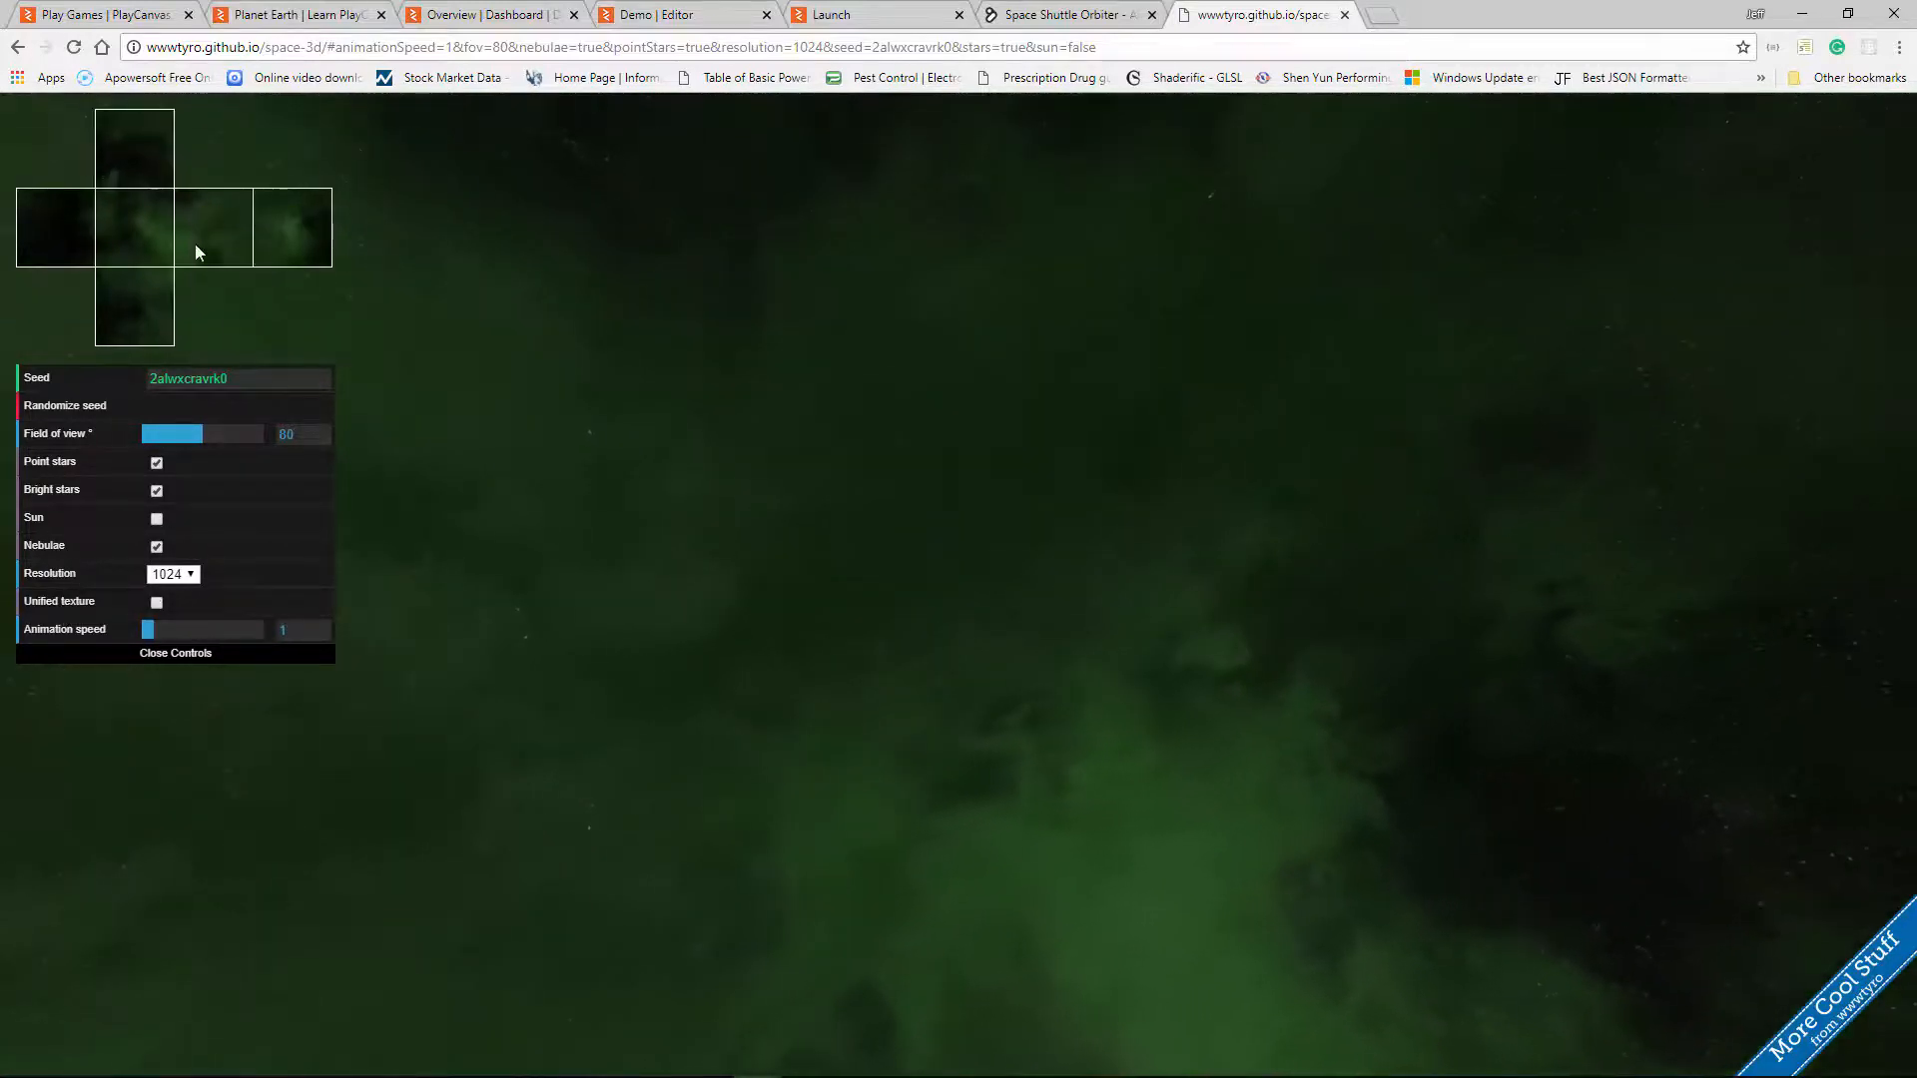
right_click(118, 155)
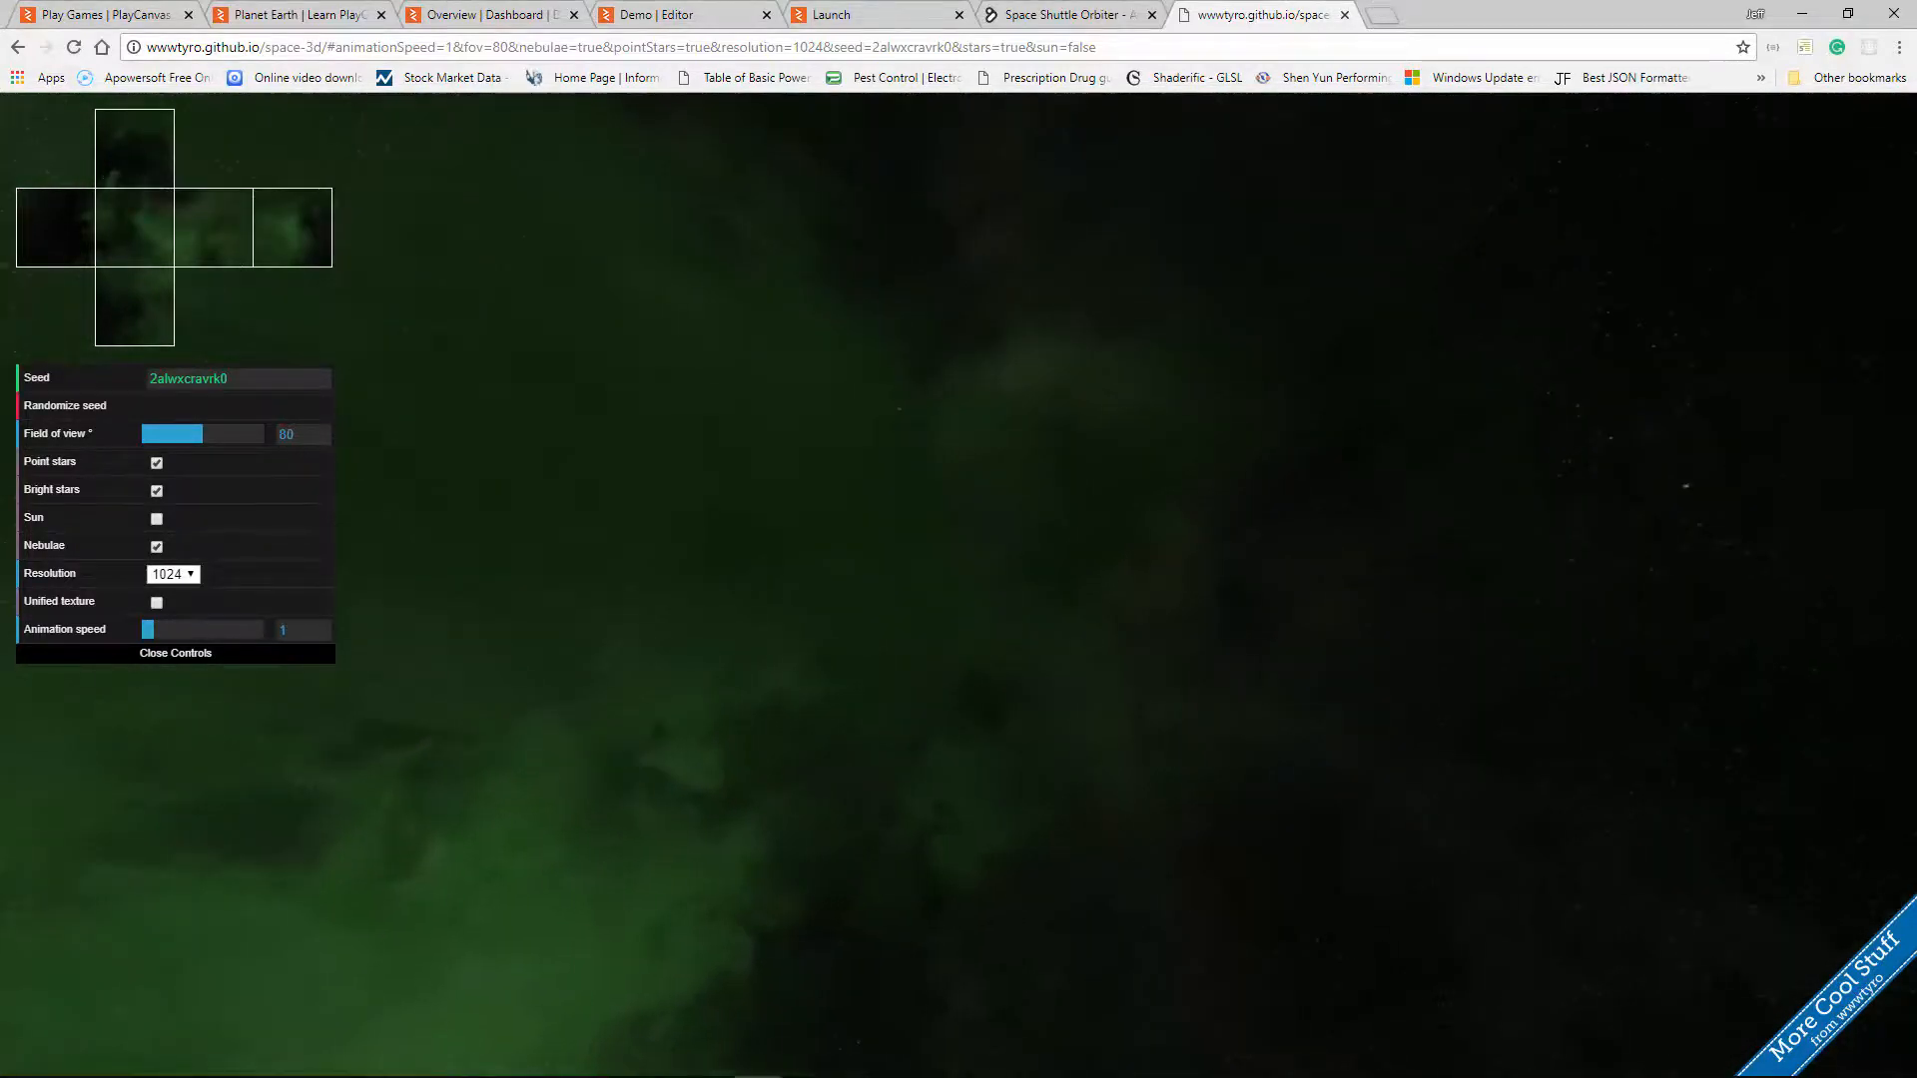
Step: Return to the Demo editor and upload the six 3ep1k4fn7xo0 face PNGs from the Shuttle folder into the cubemap asset folder
drag(1916, 290, 951, 221)
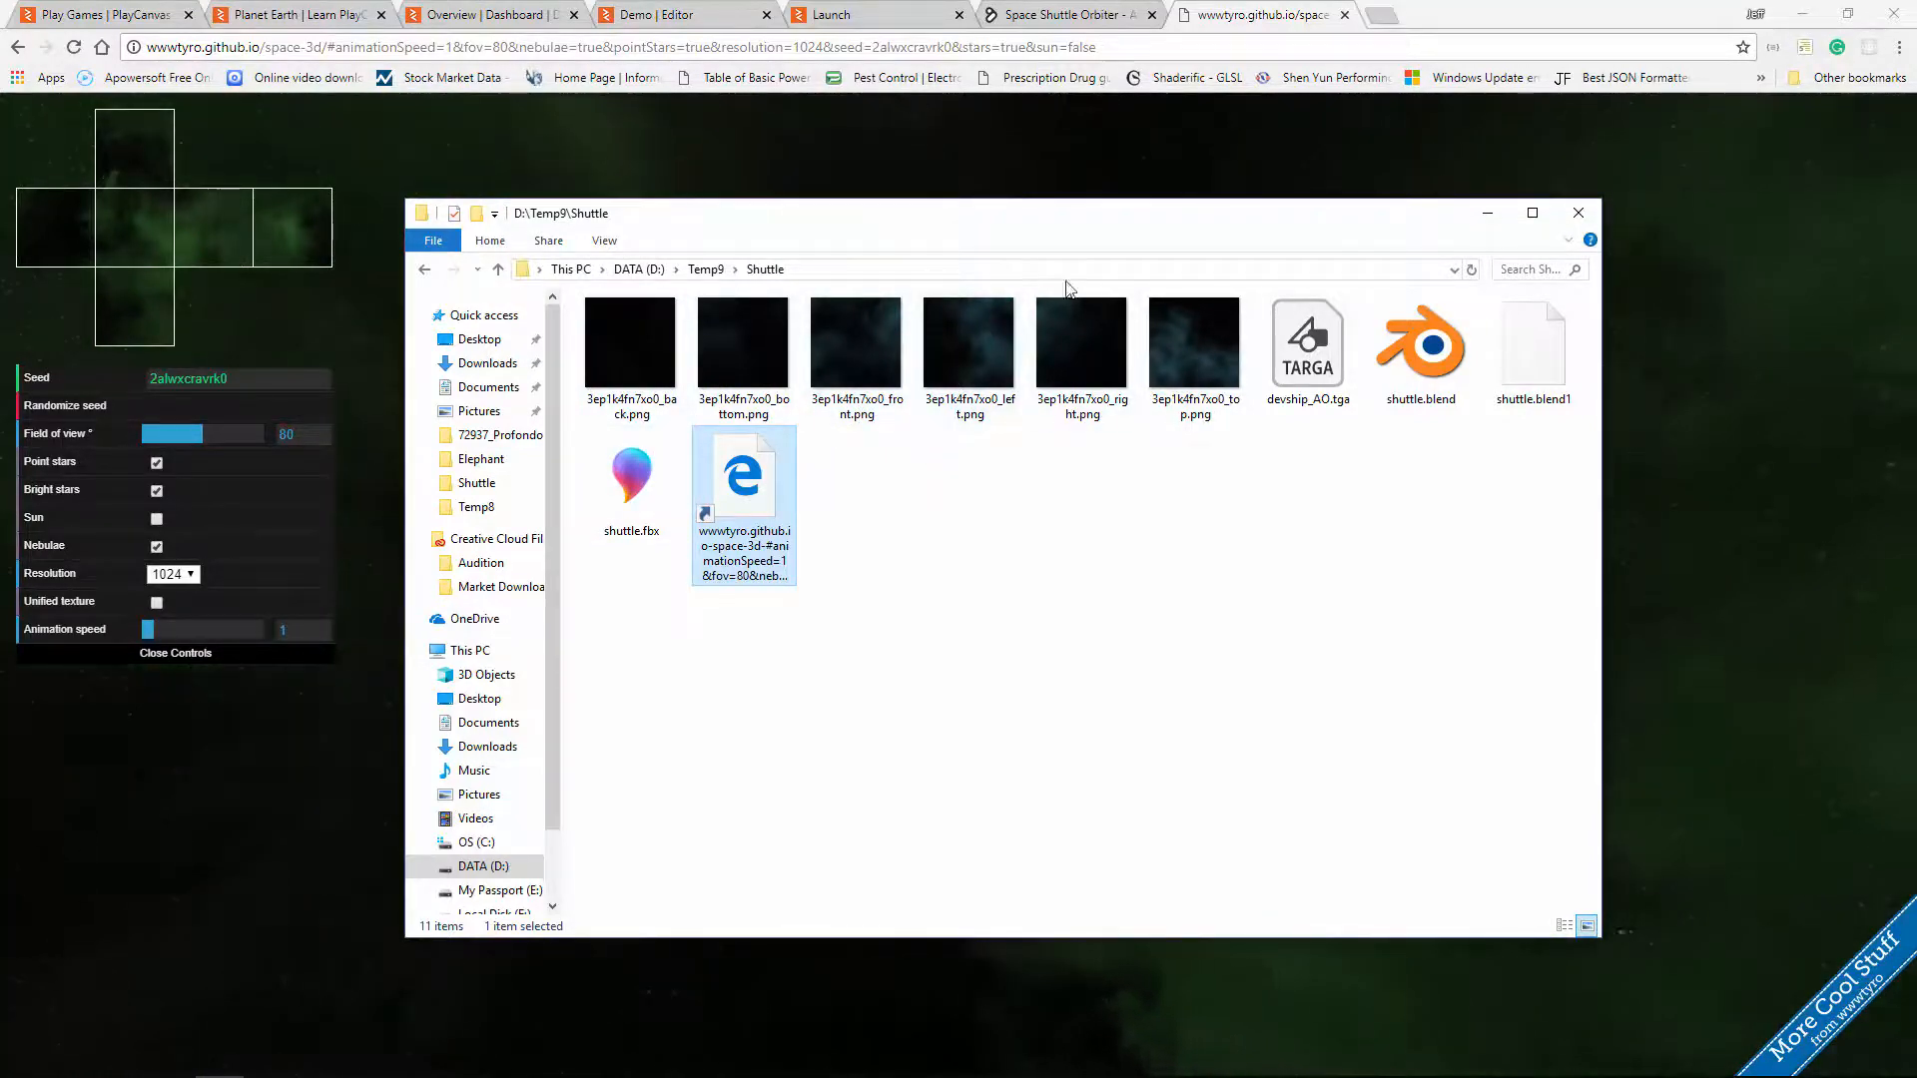
drag(984, 223, 1915, 150)
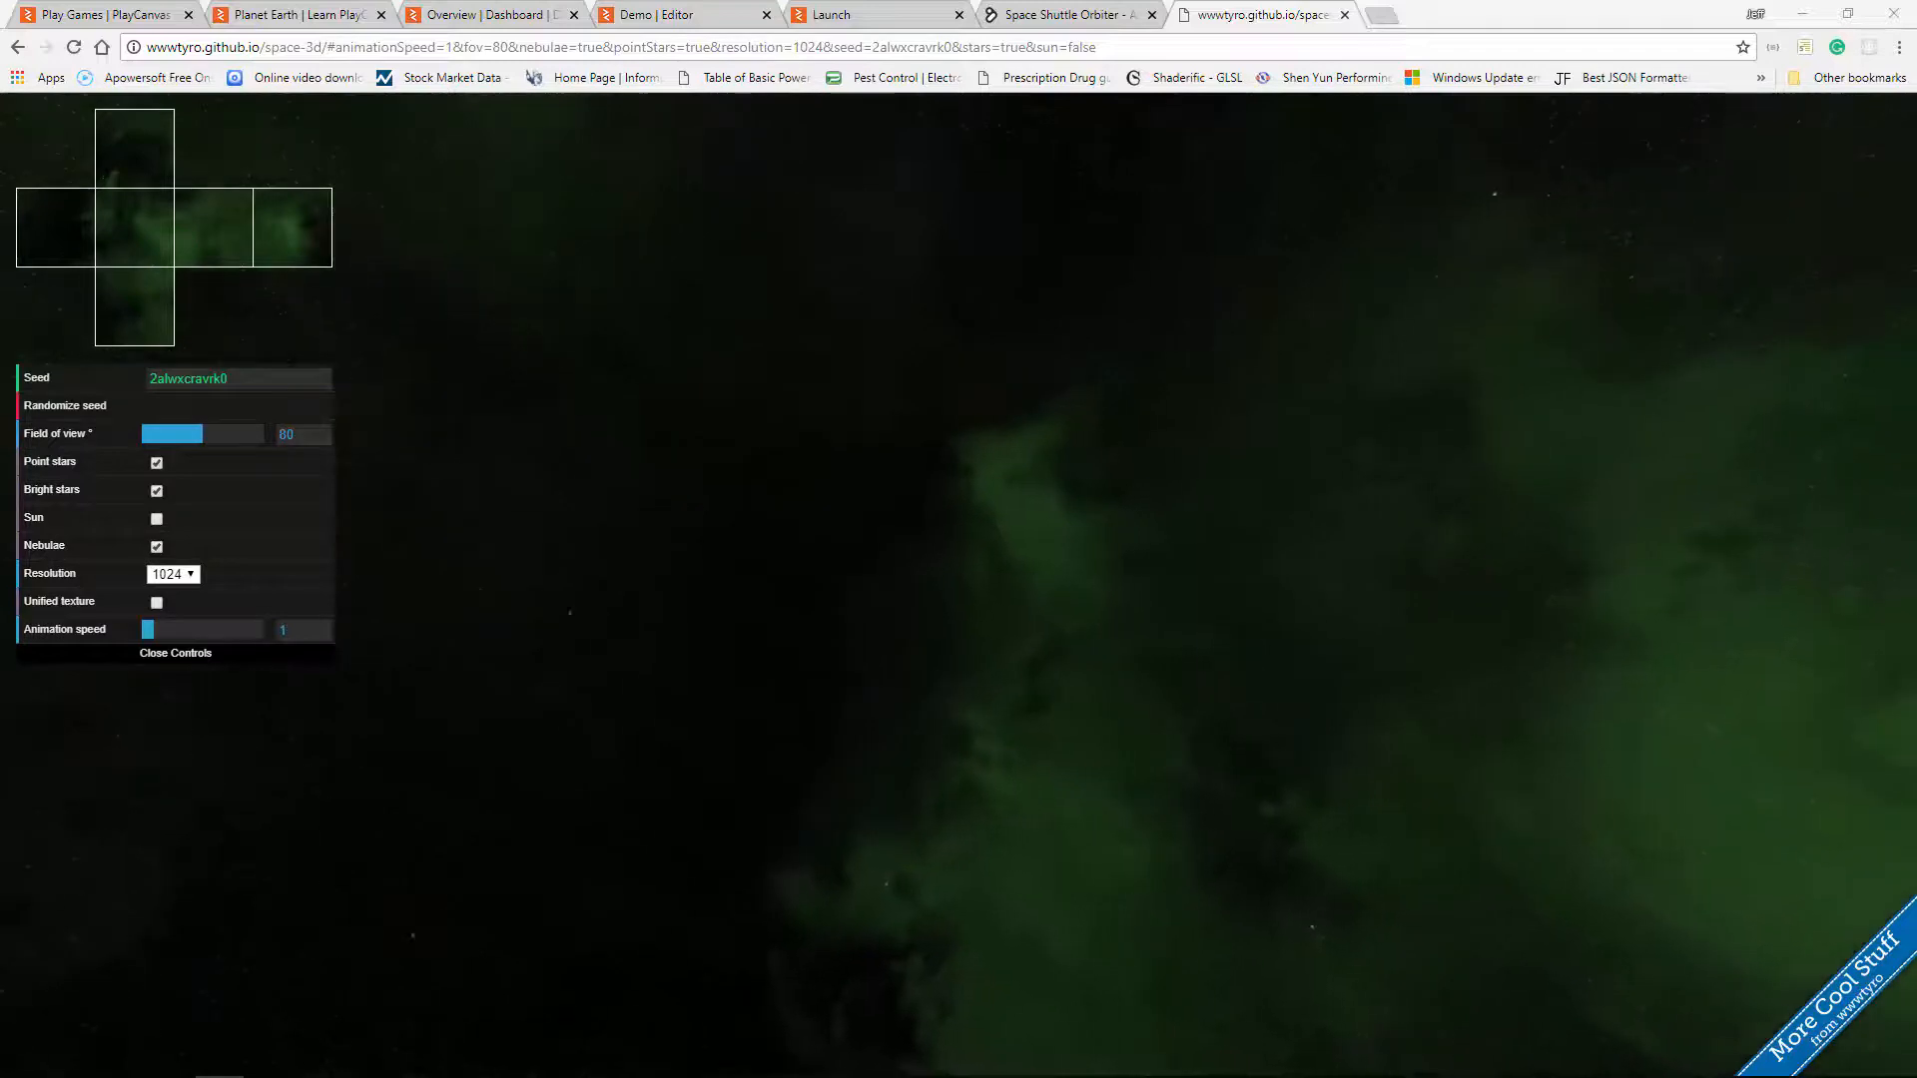
click(1073, 14)
click(810, 16)
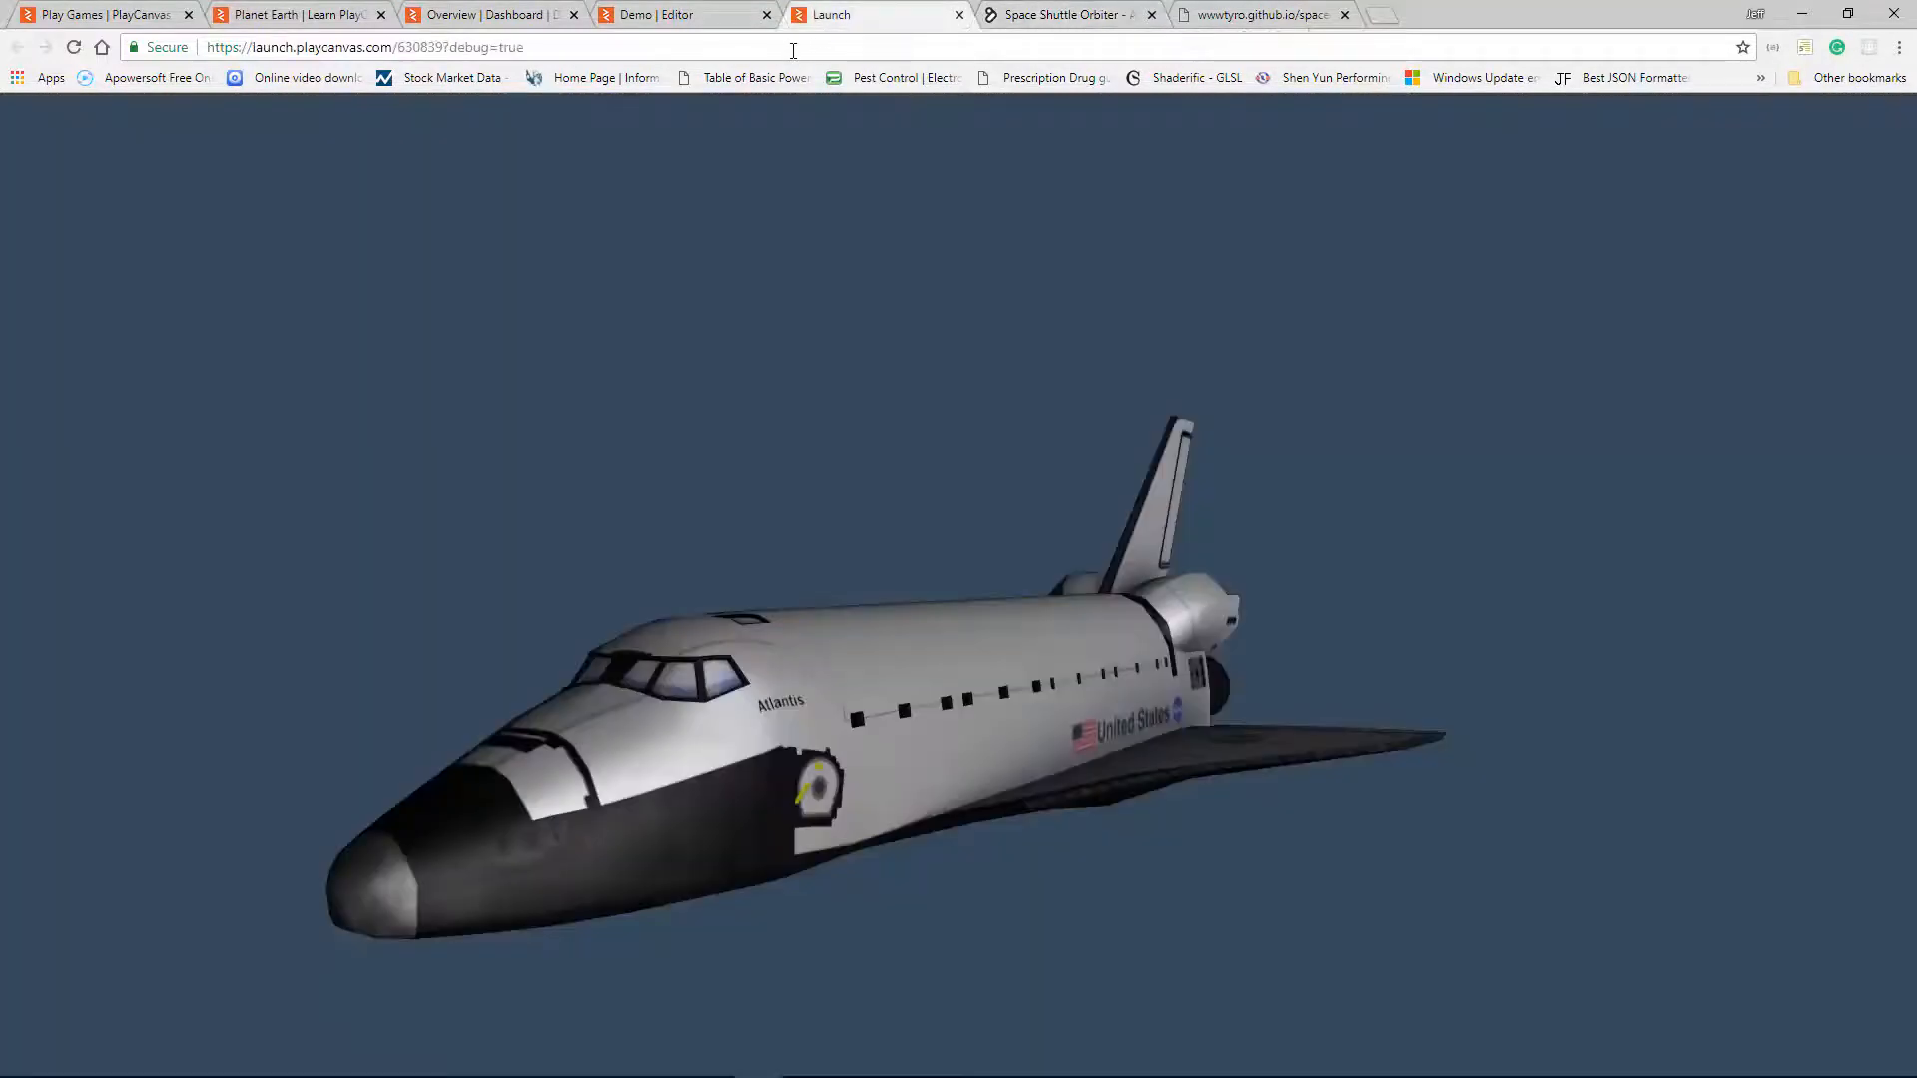
click(728, 17)
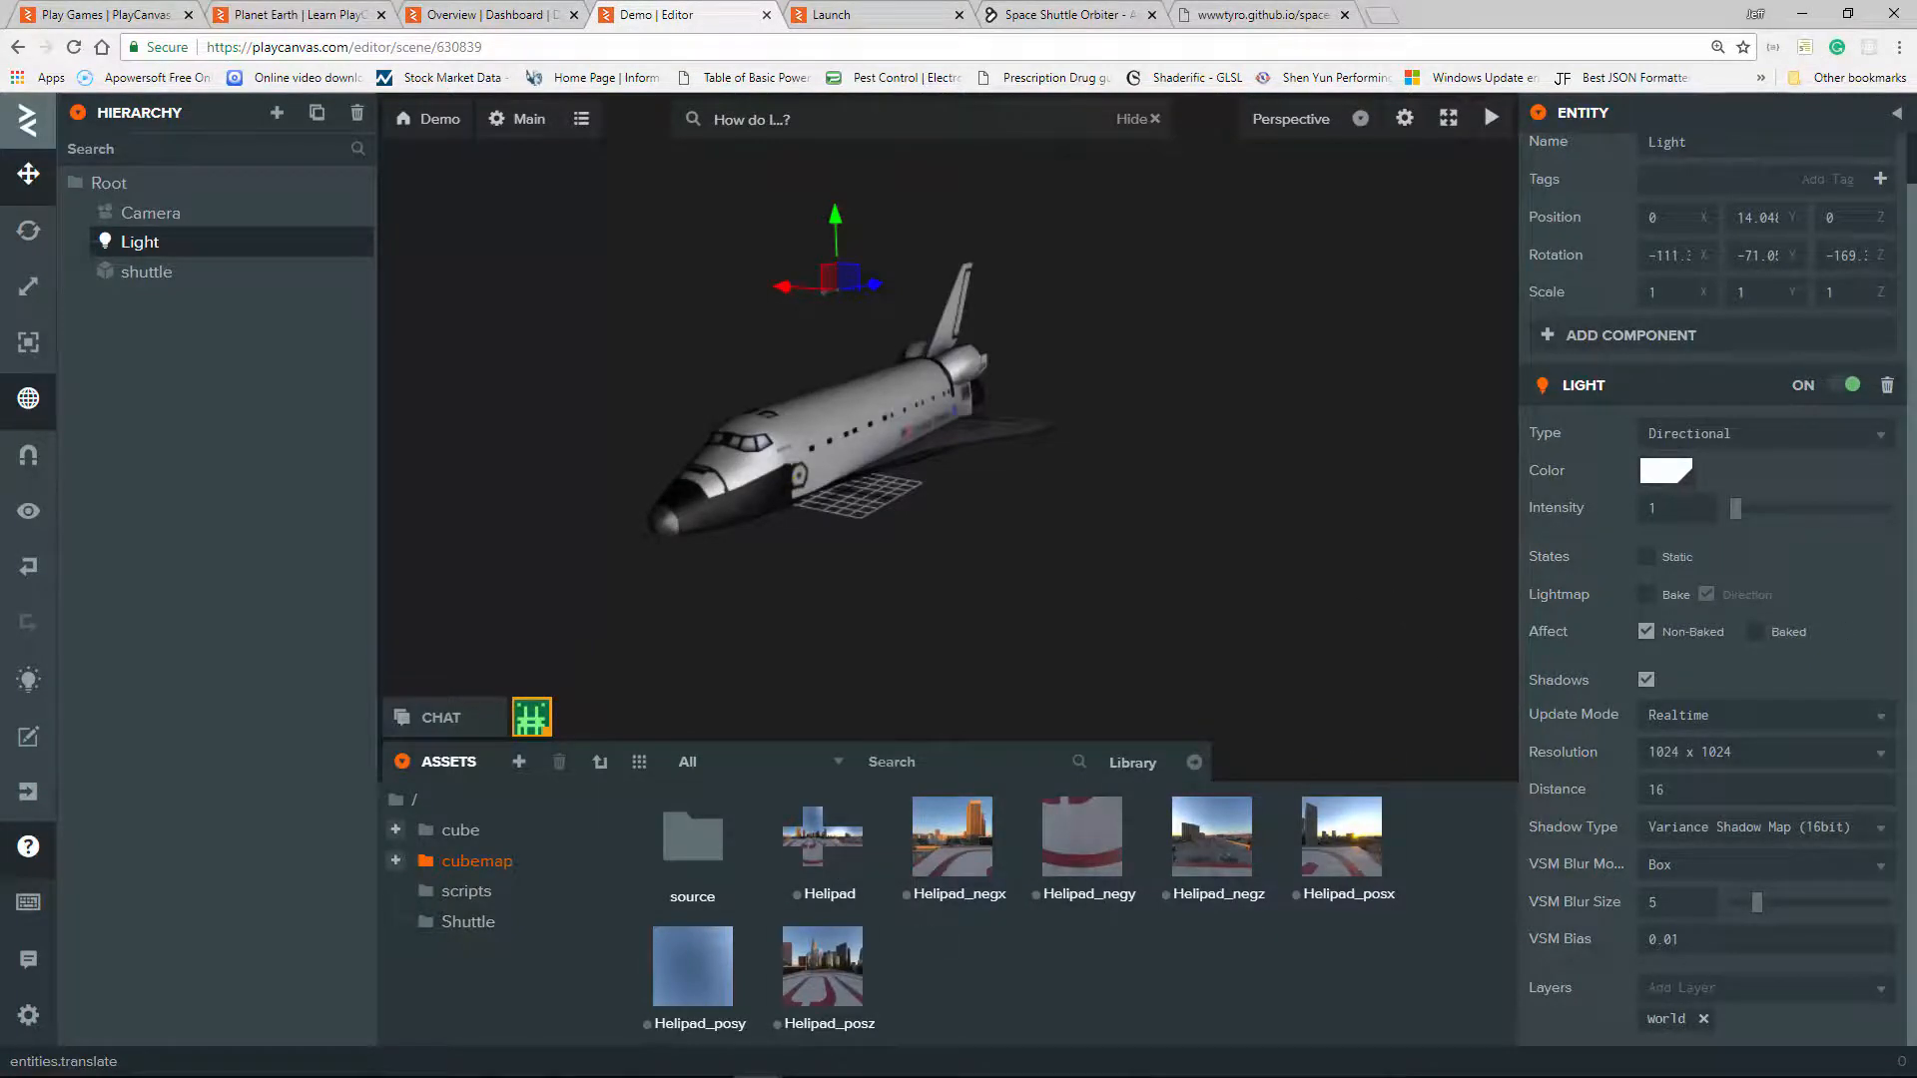
drag(1915, 559, 968, 998)
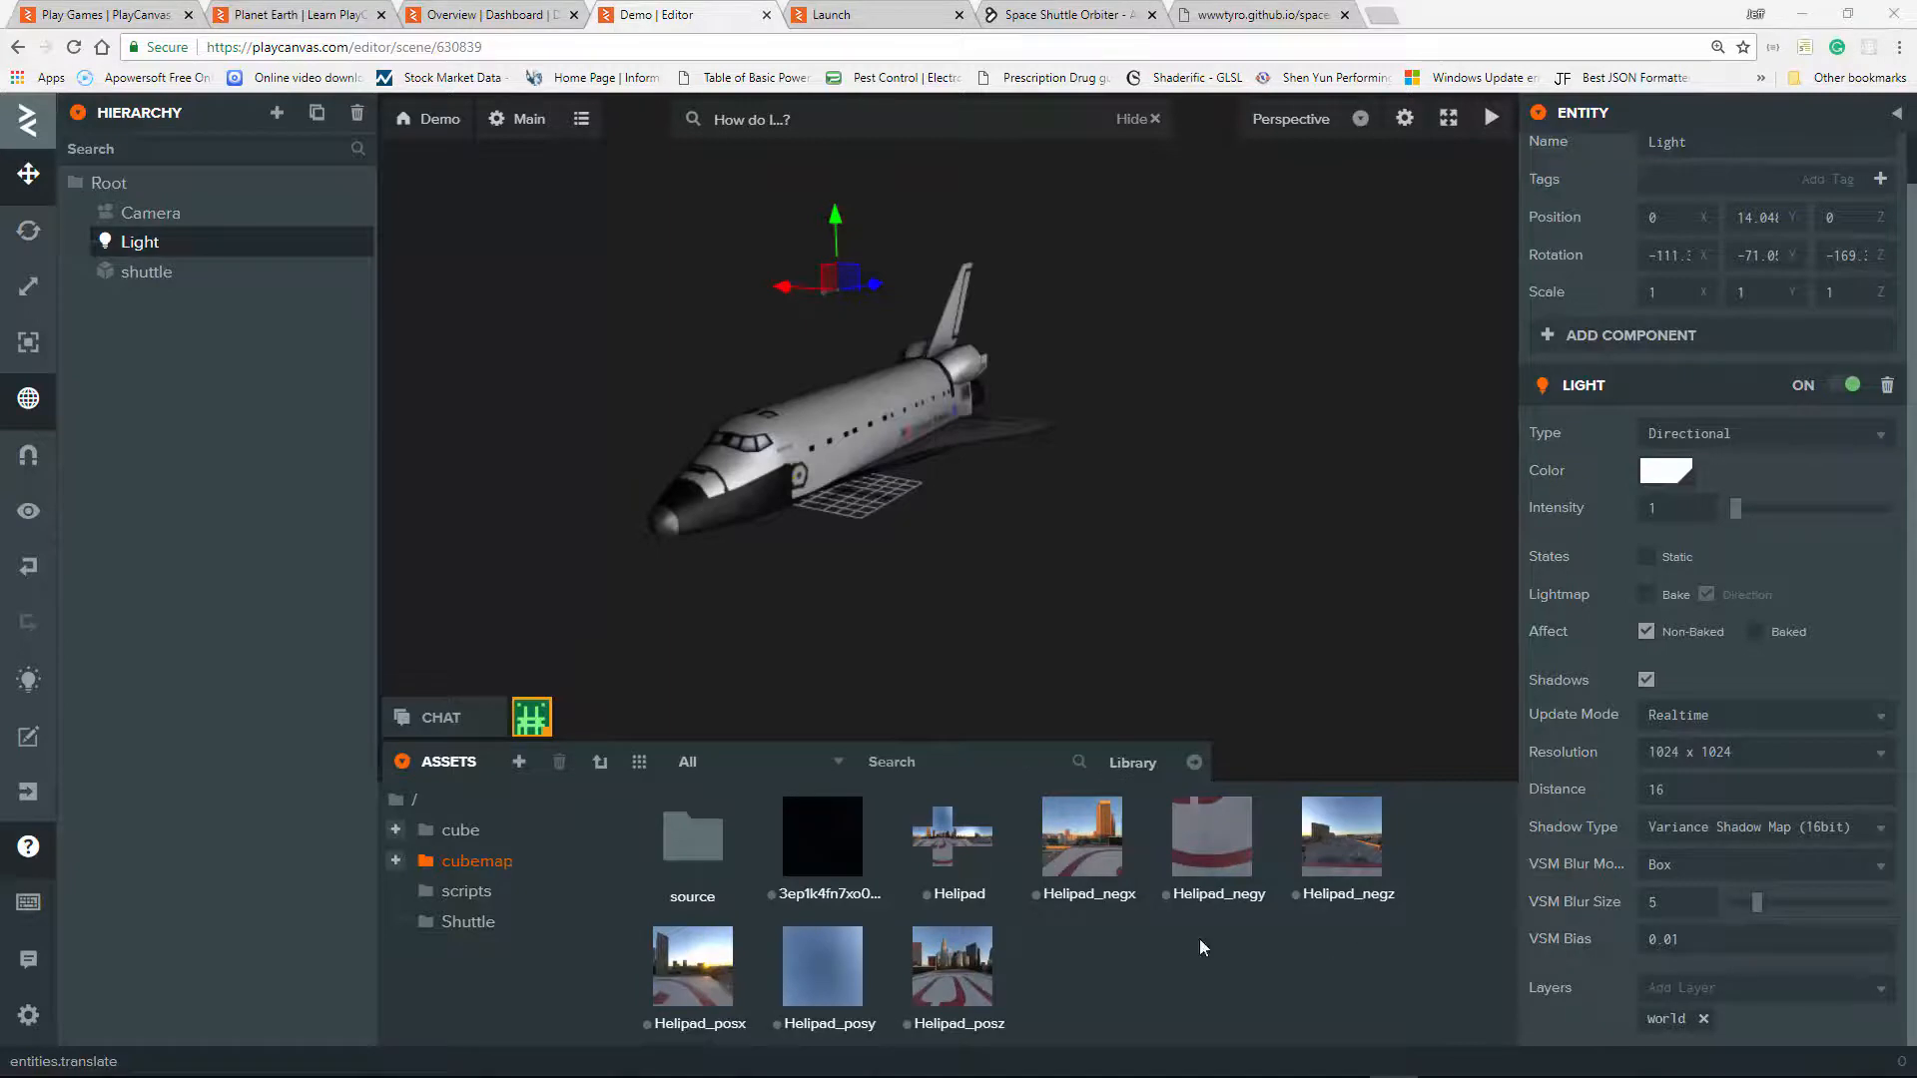
Step: Delete the six Helipad face textures, negx, negy, negz, posx, posy and posz, from the cubemap folder
click(1066, 832)
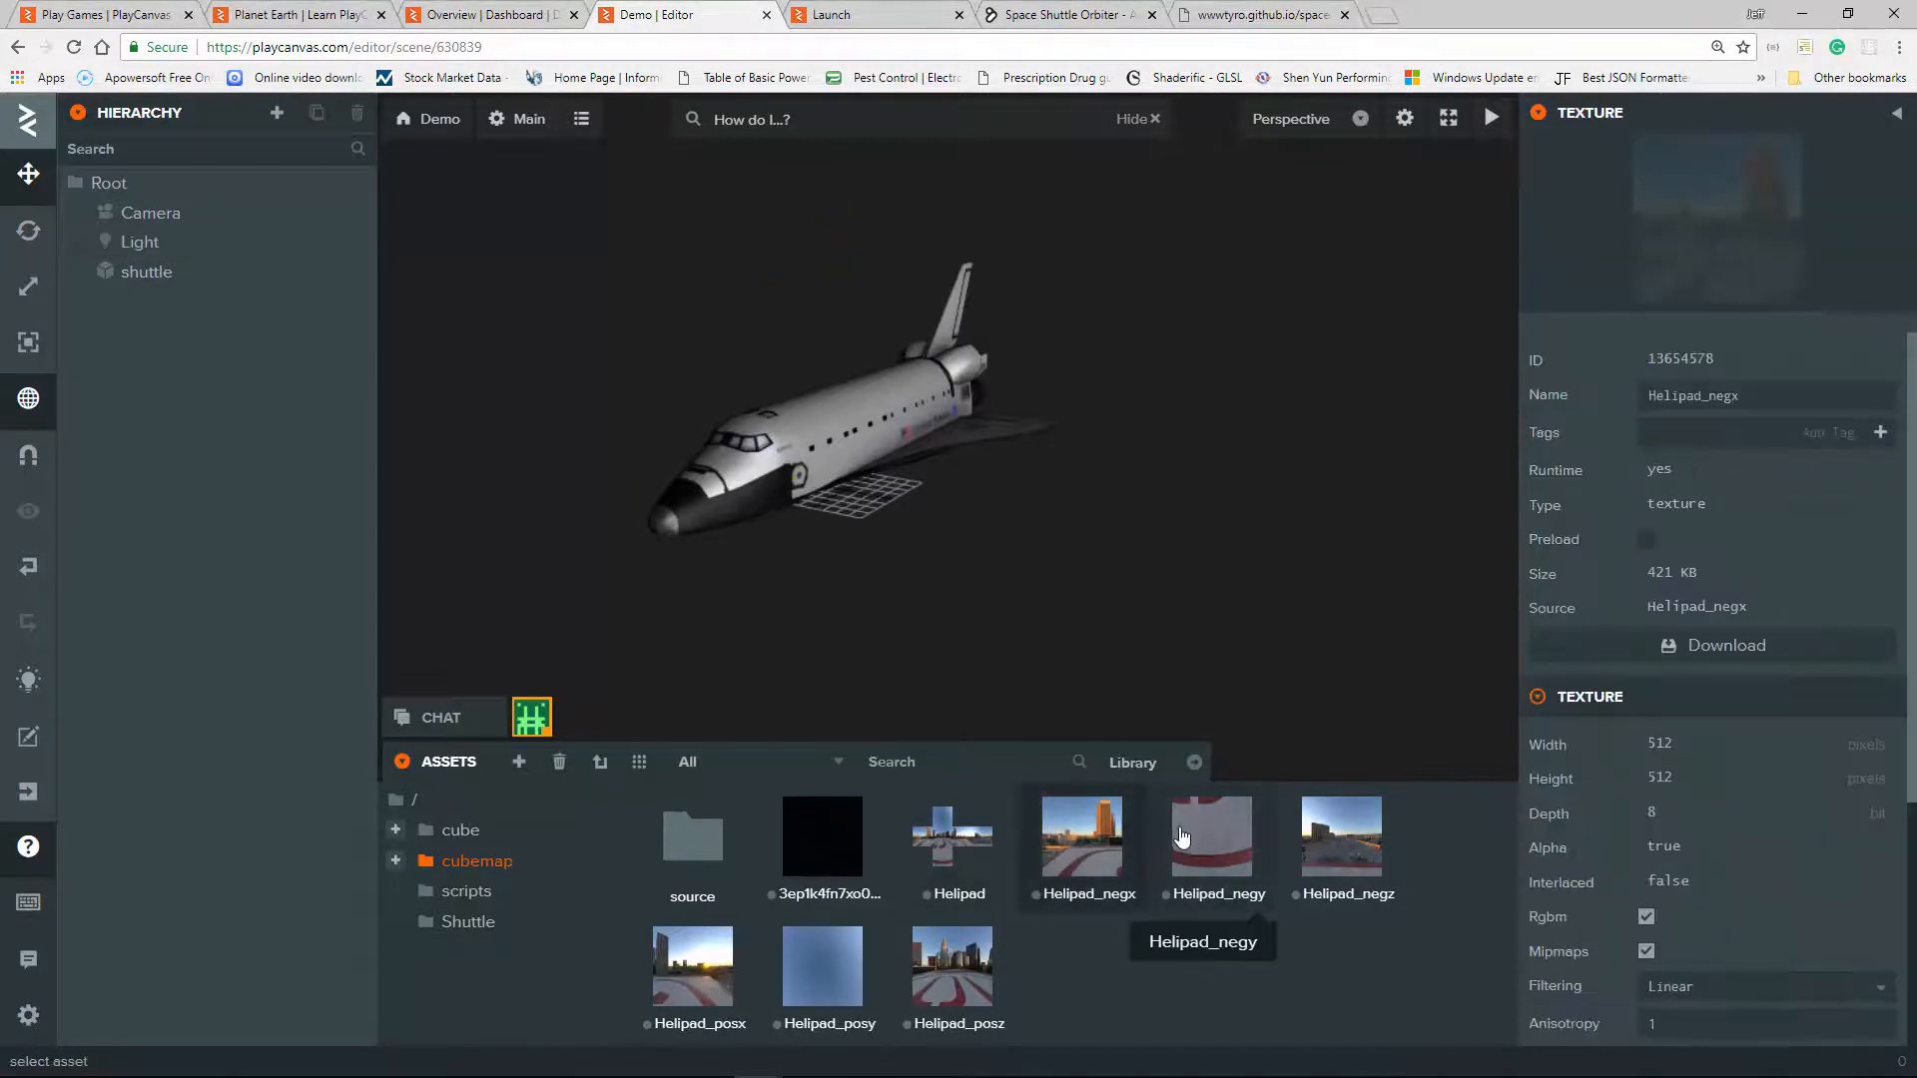
ctrl+click(1191, 844)
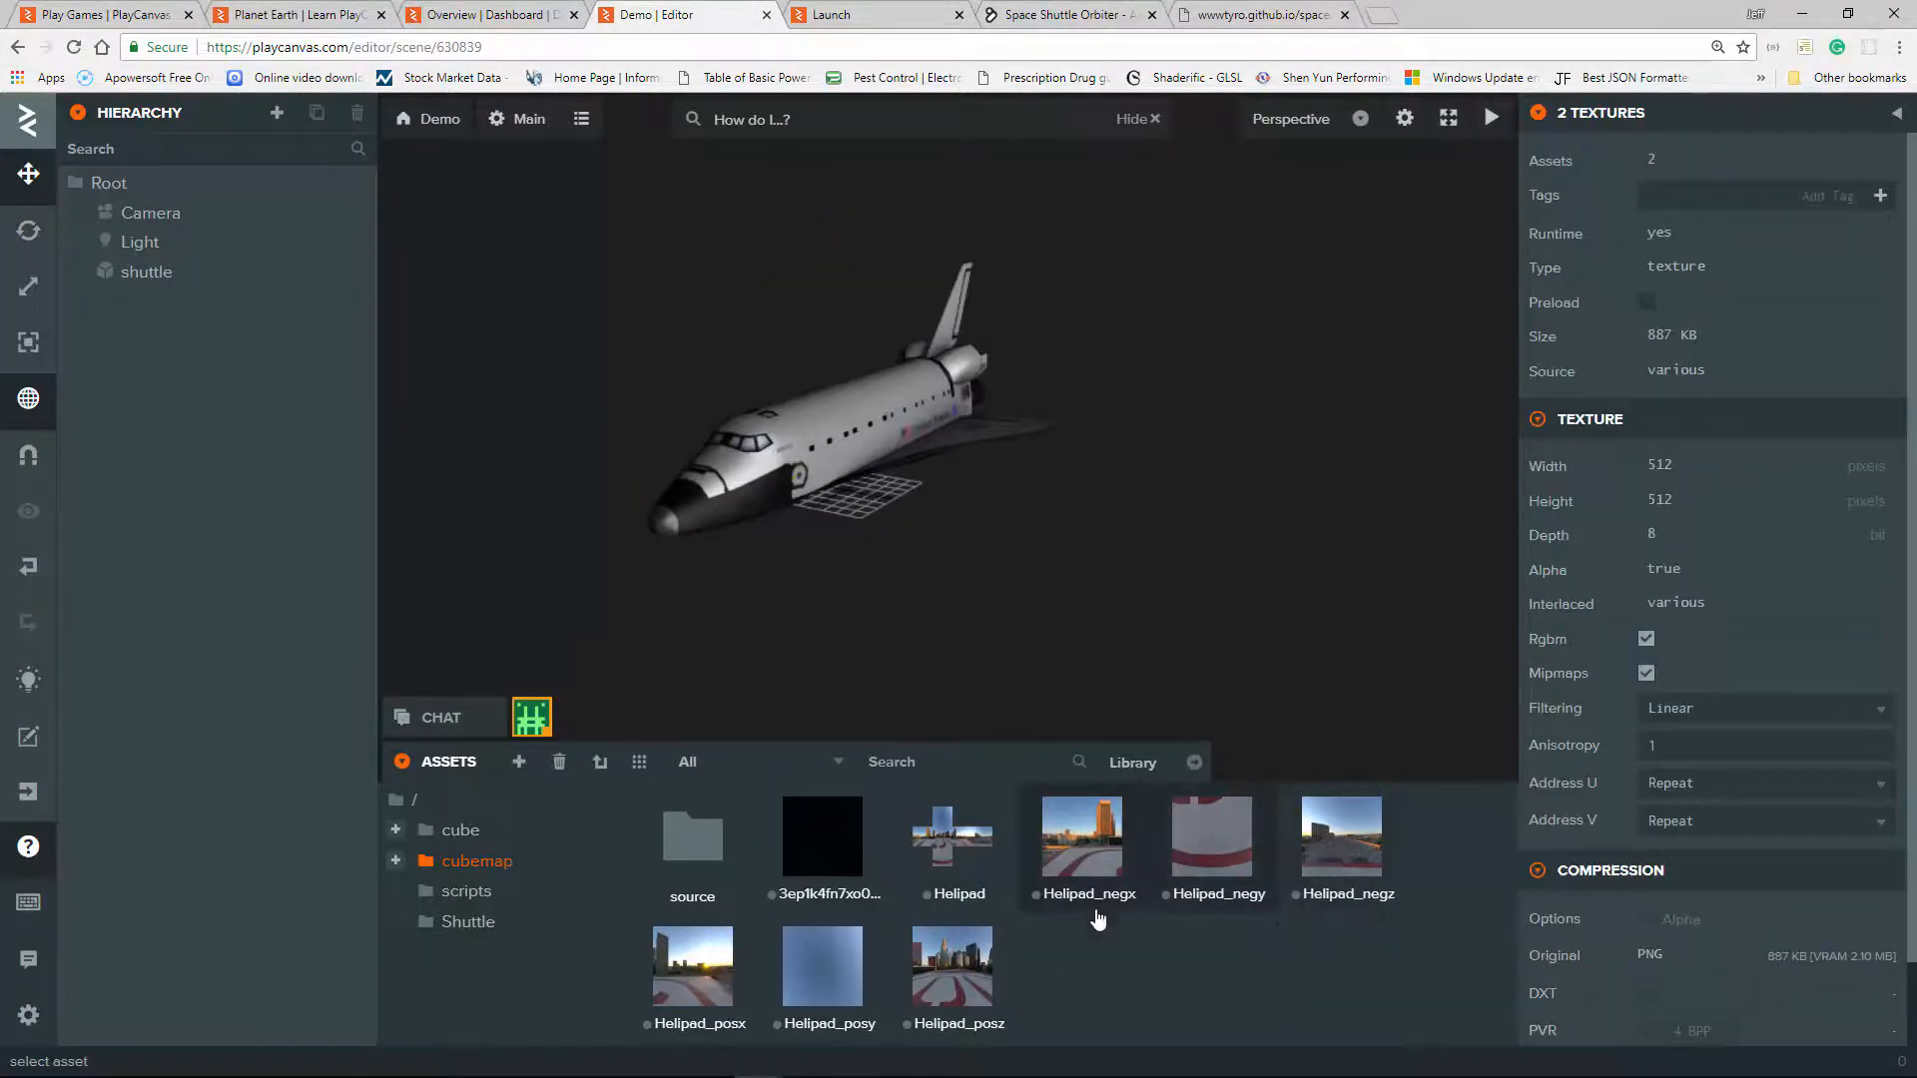
ctrl+click(1147, 866)
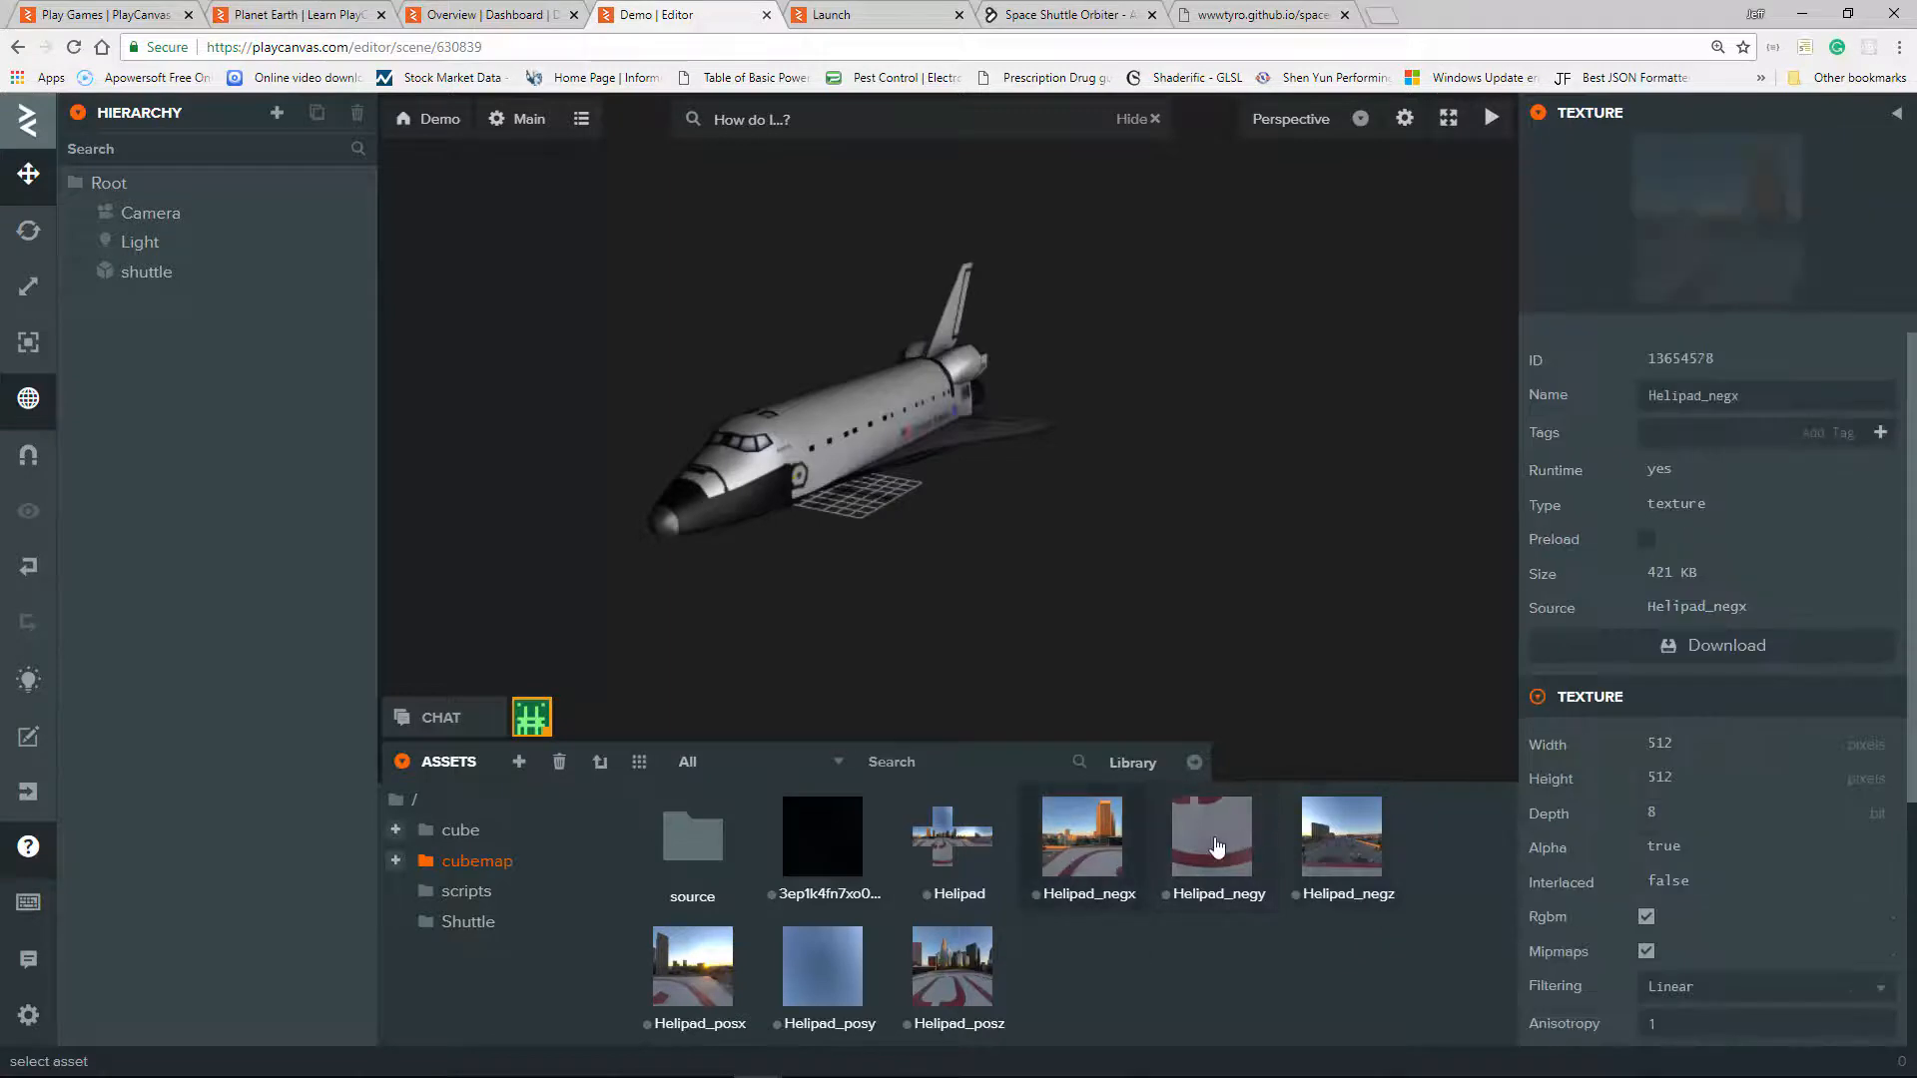
ctrl+click(1327, 831)
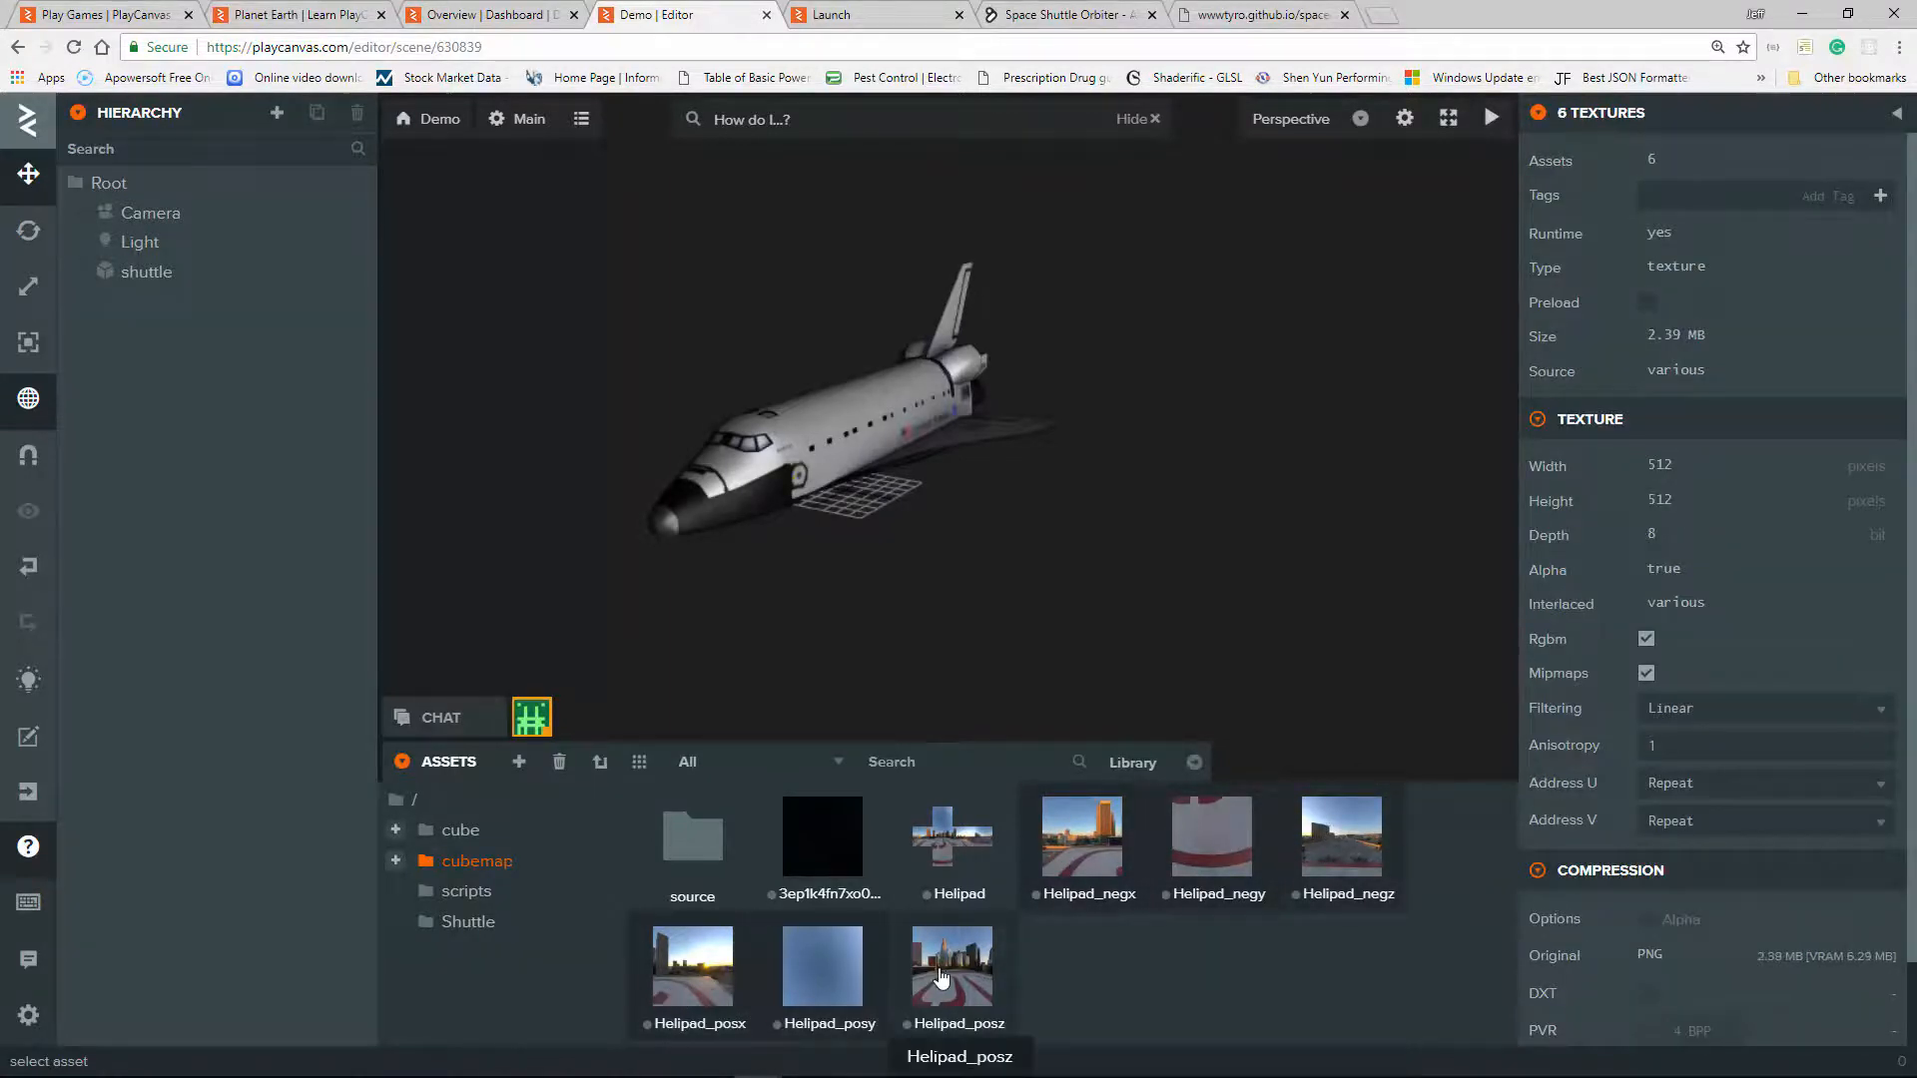
key(Delete)
click(1117, 677)
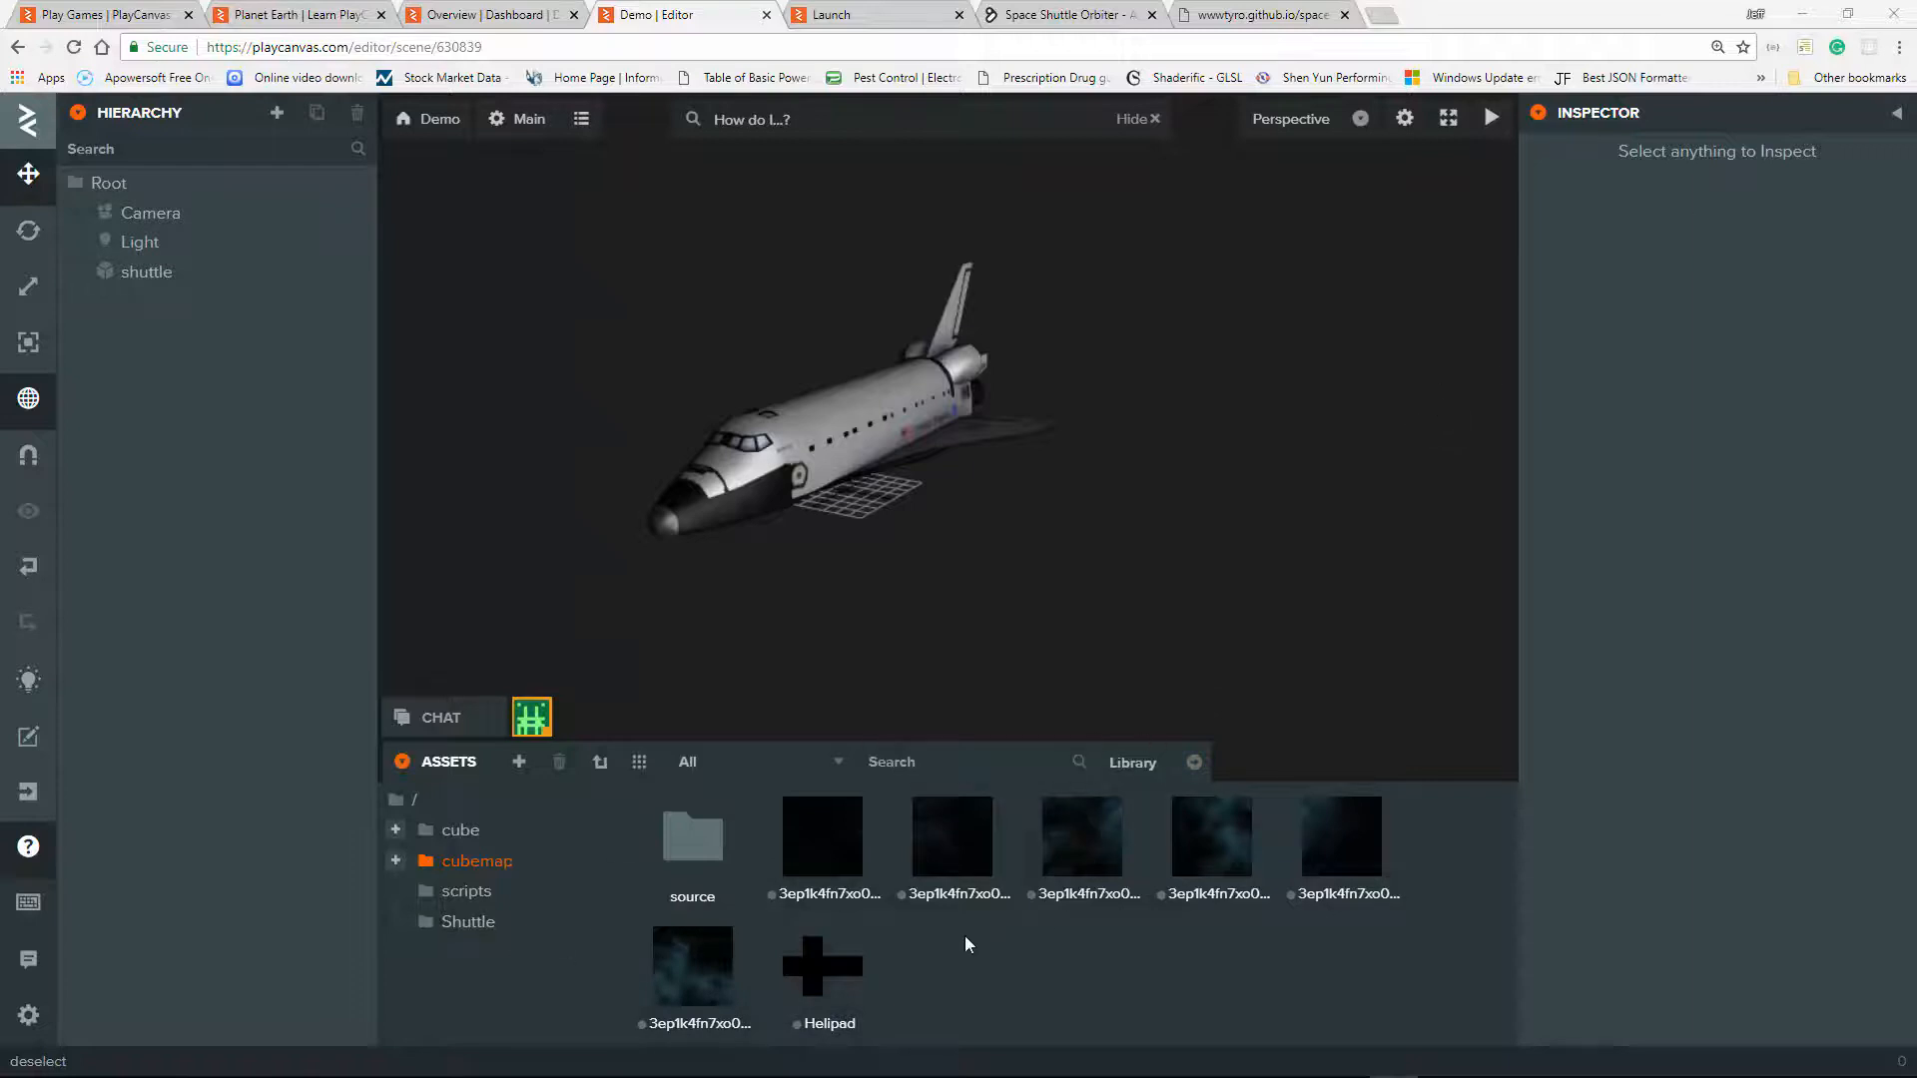
Step: Assign the 3ep1k4fn7xo0 back and bottom textures to the matching faces of the Helipad cubemap
click(809, 955)
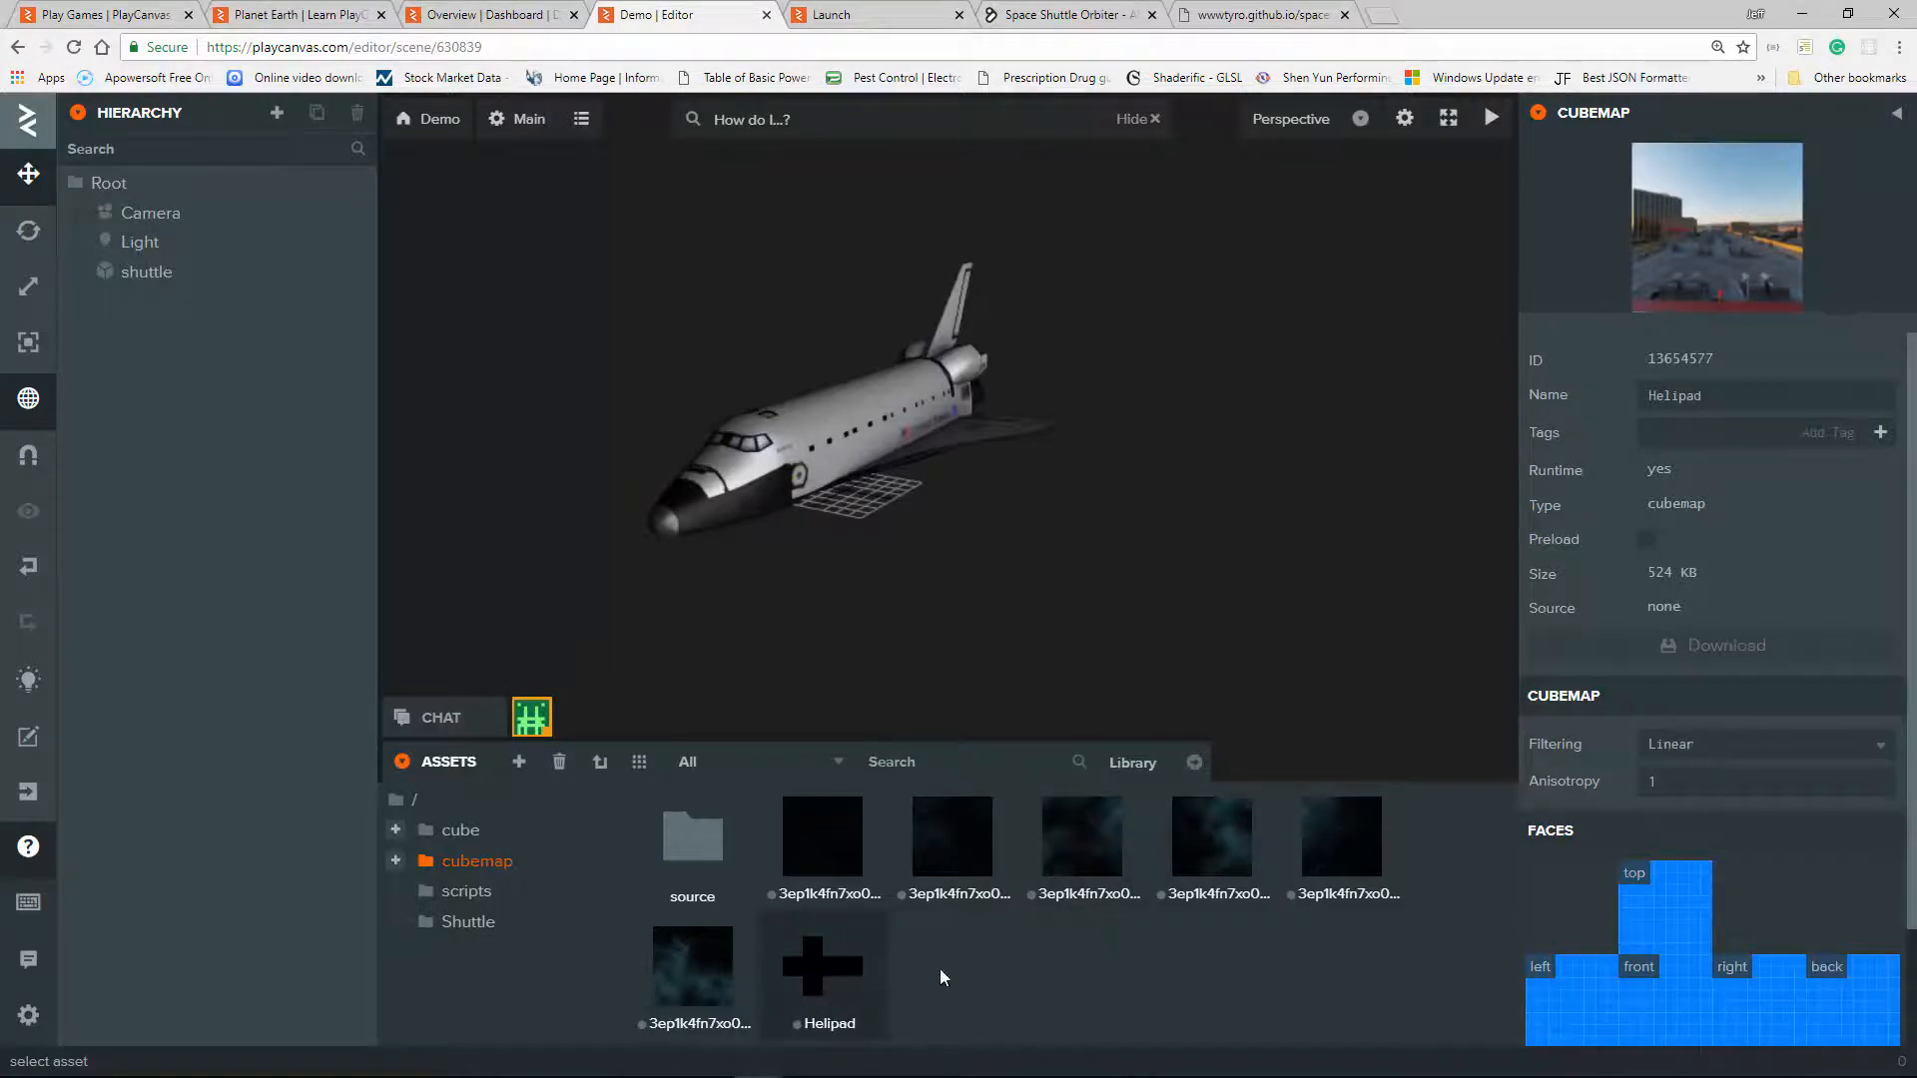
mouse_move(1098, 980)
scroll(1812, 970, down, 1)
scroll(1787, 989, down, 1)
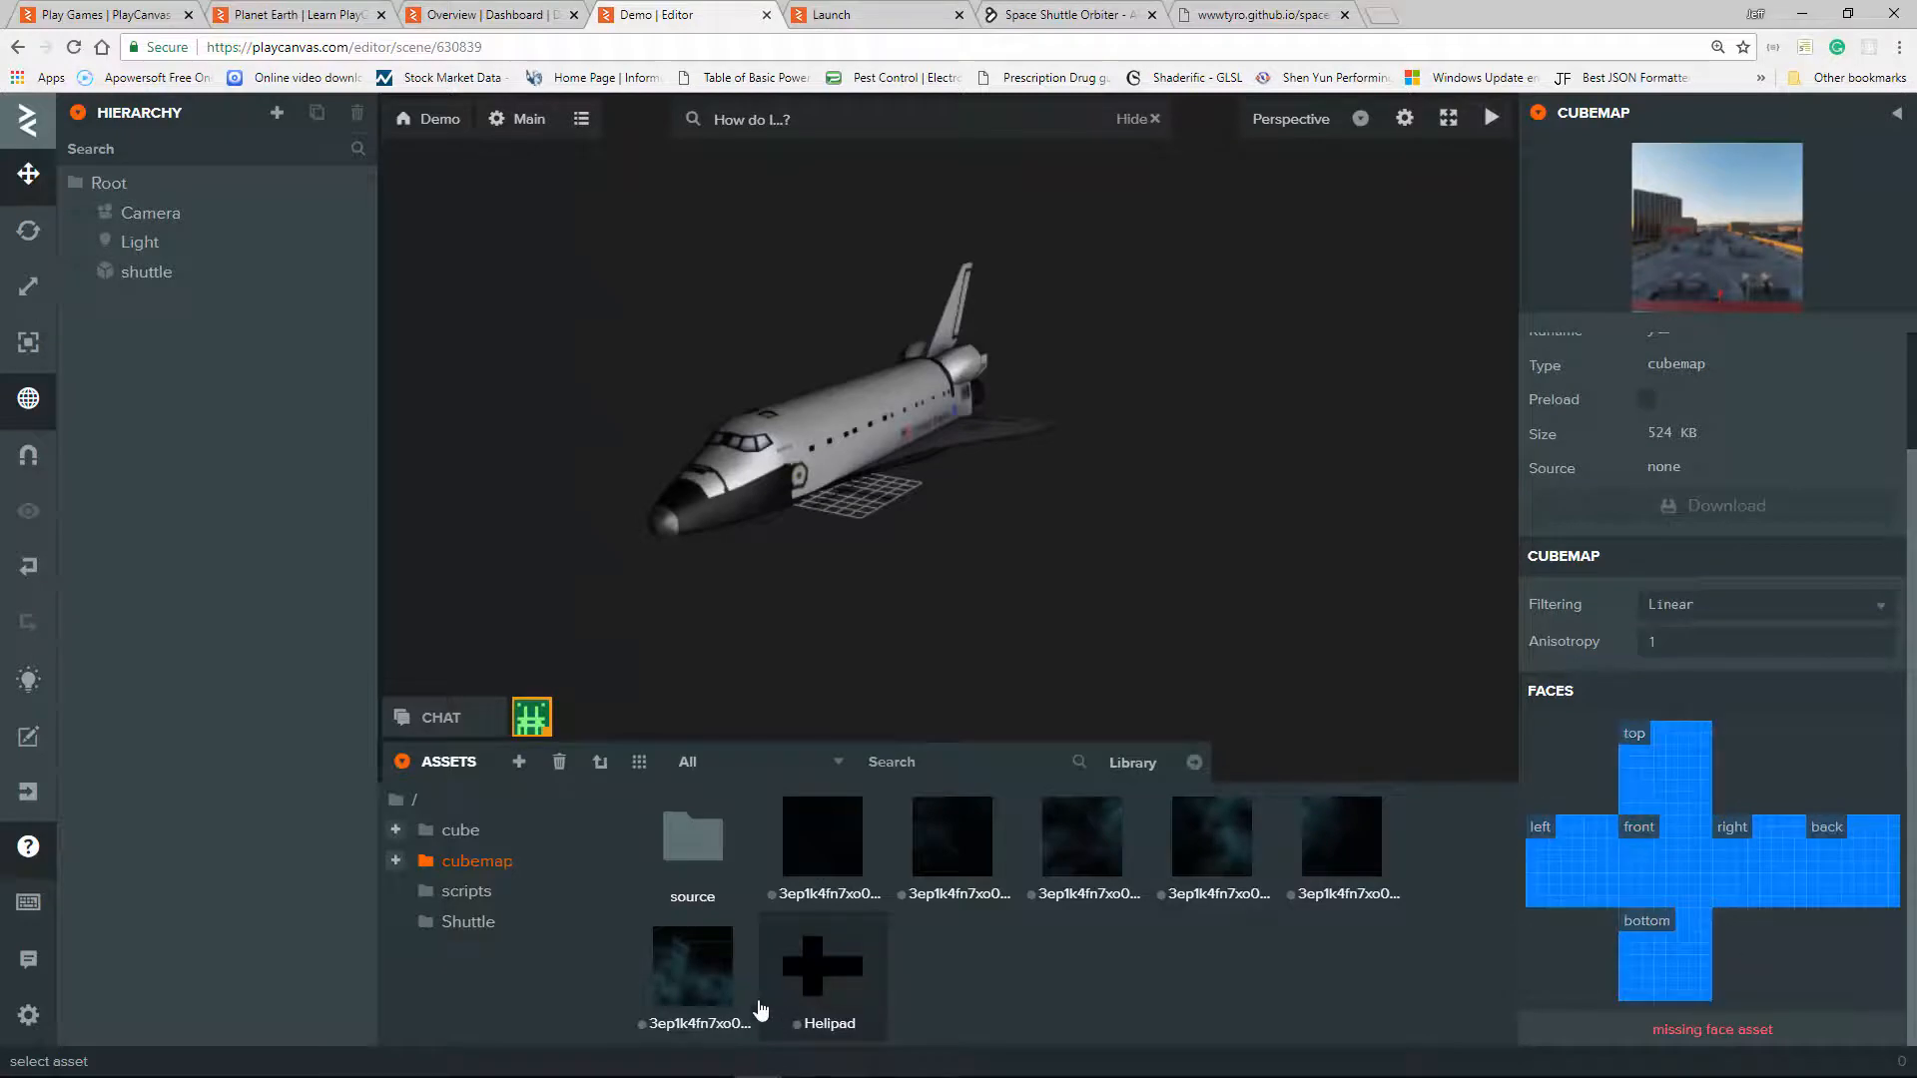
click(847, 854)
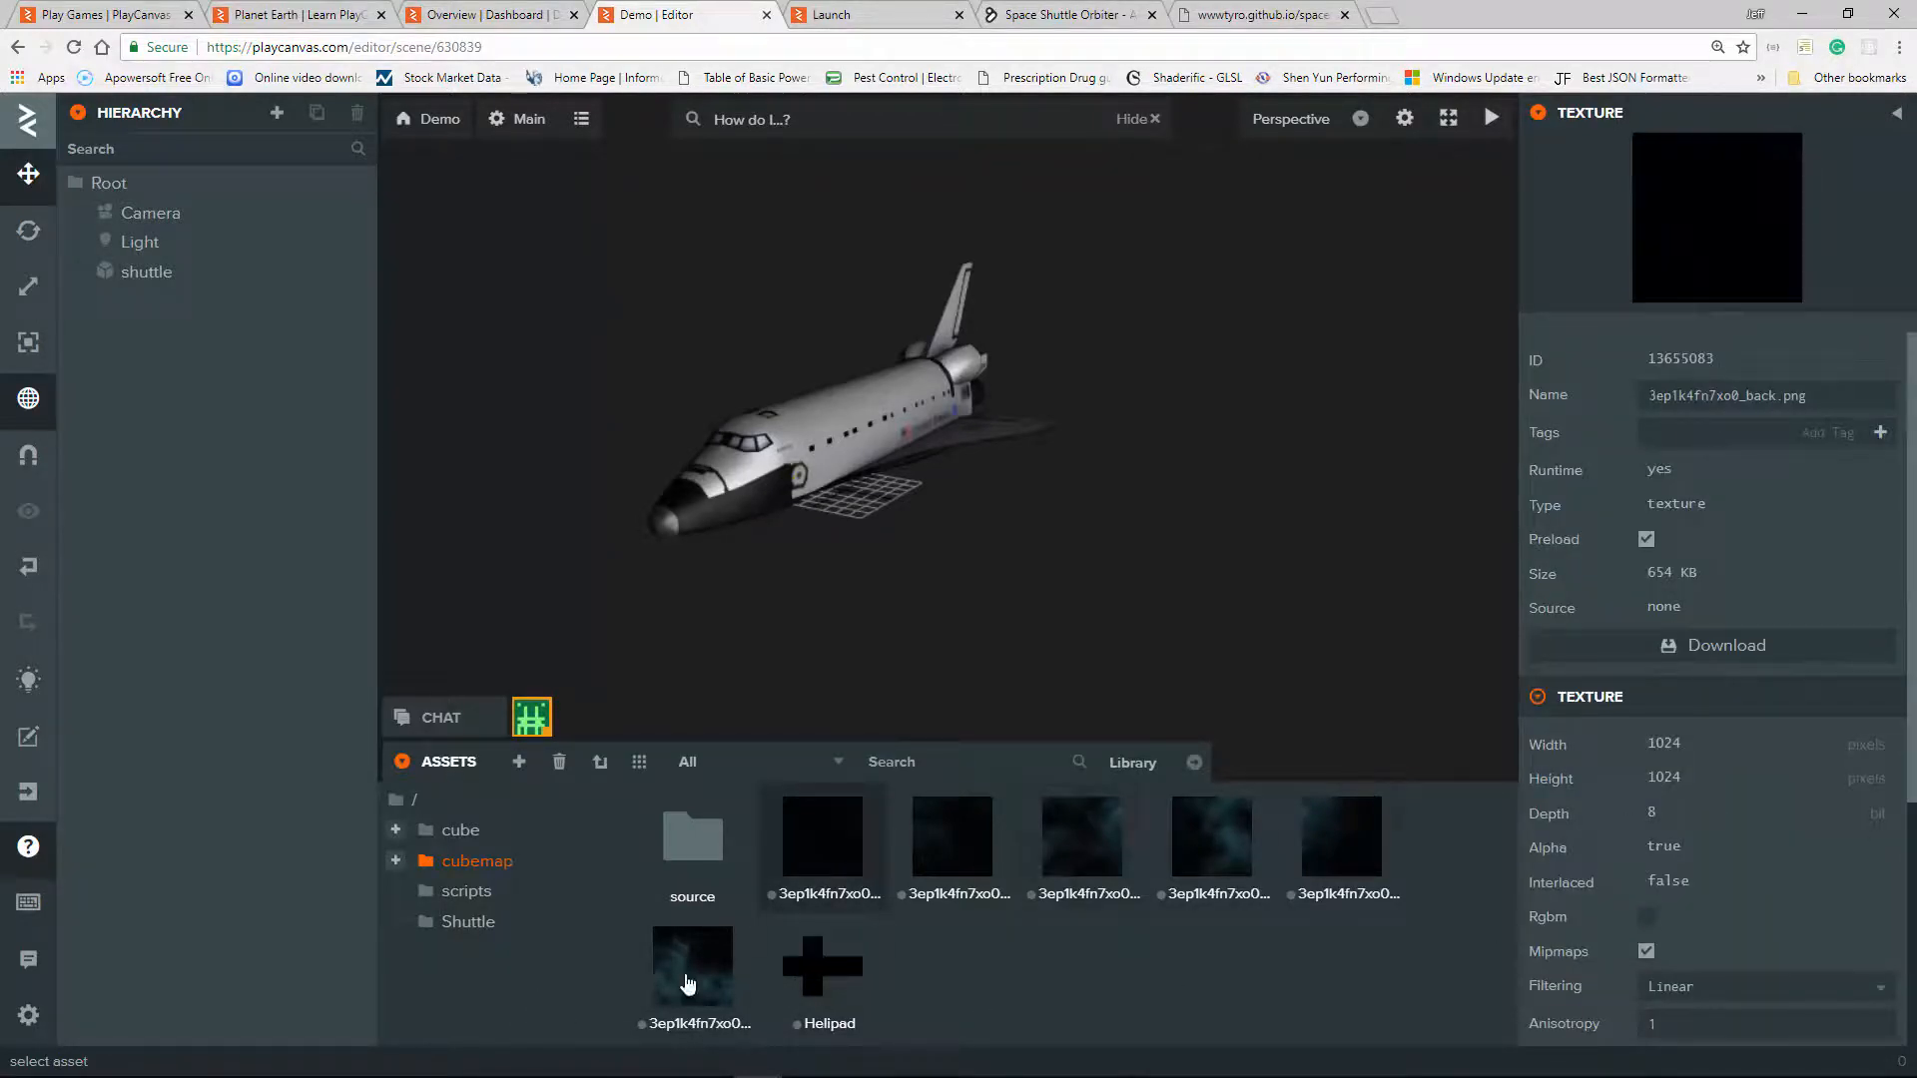
click(852, 970)
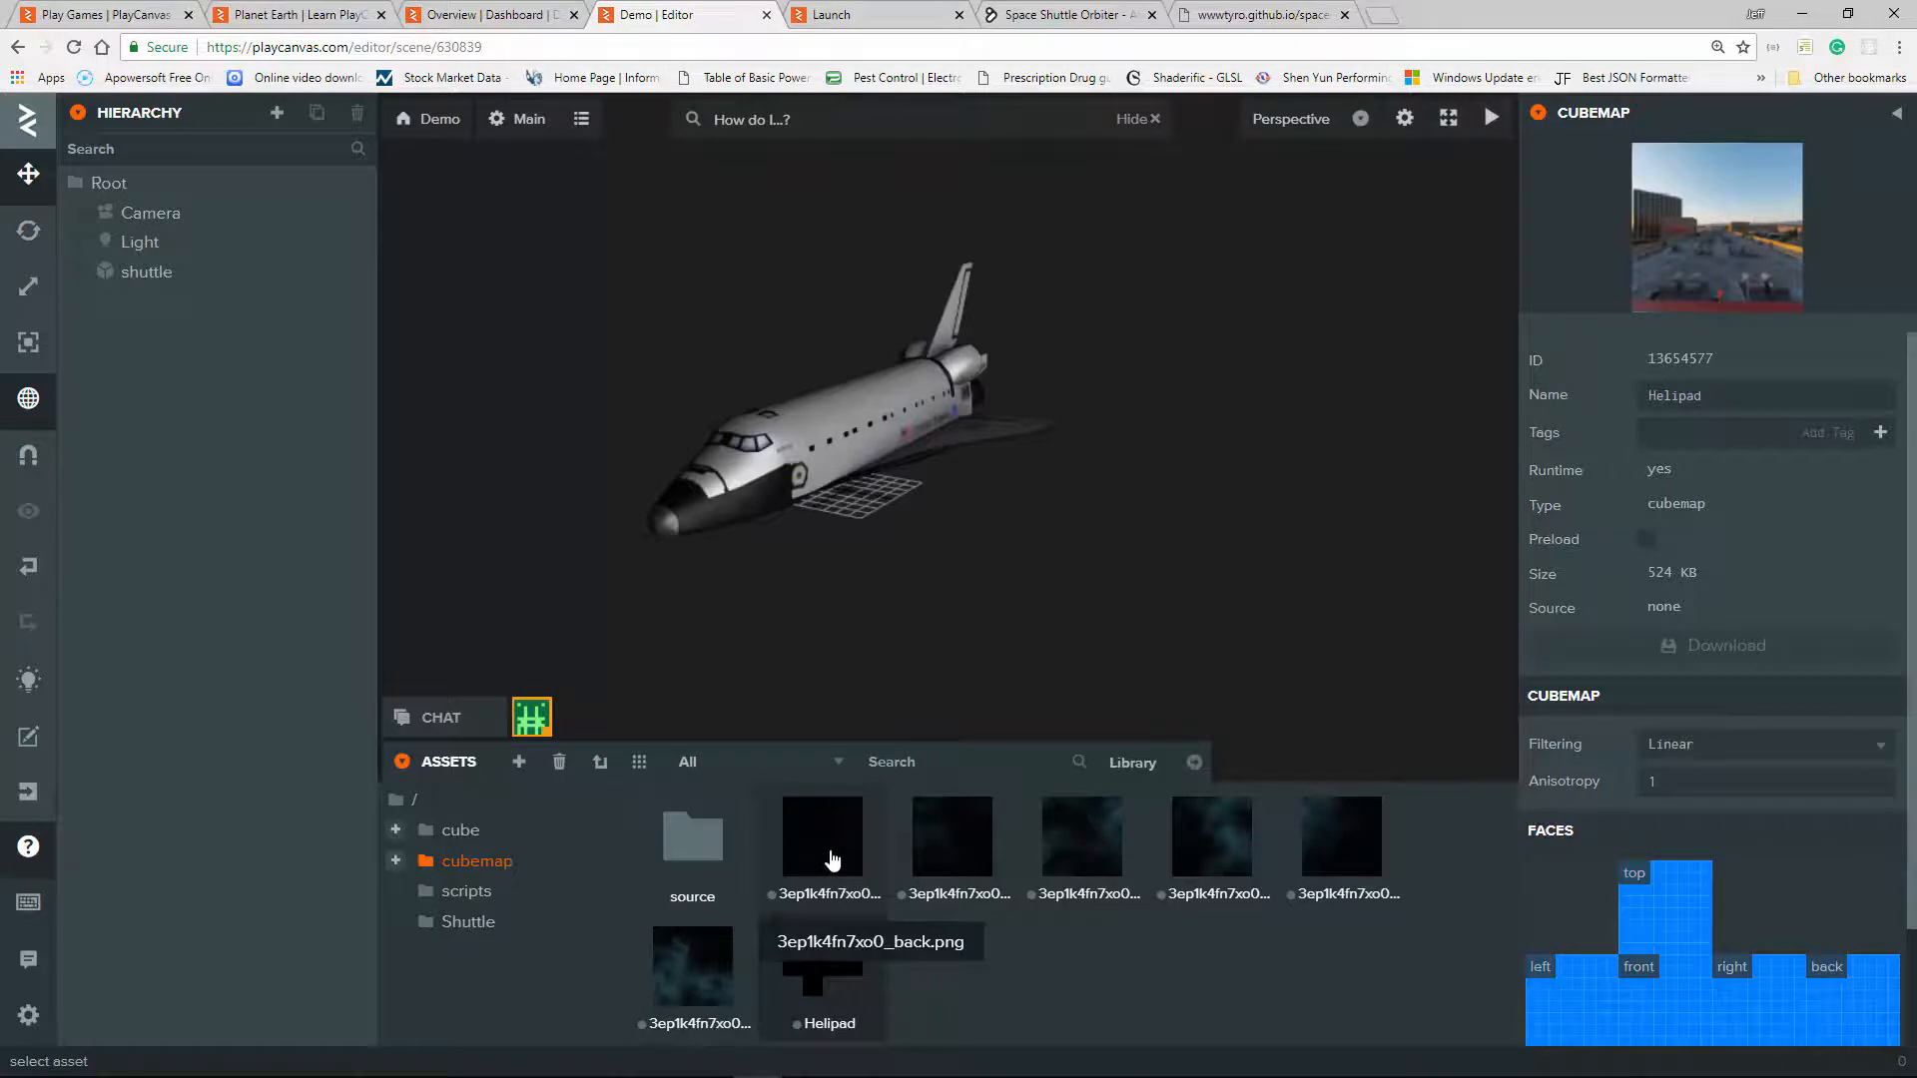
drag(851, 865, 1839, 1004)
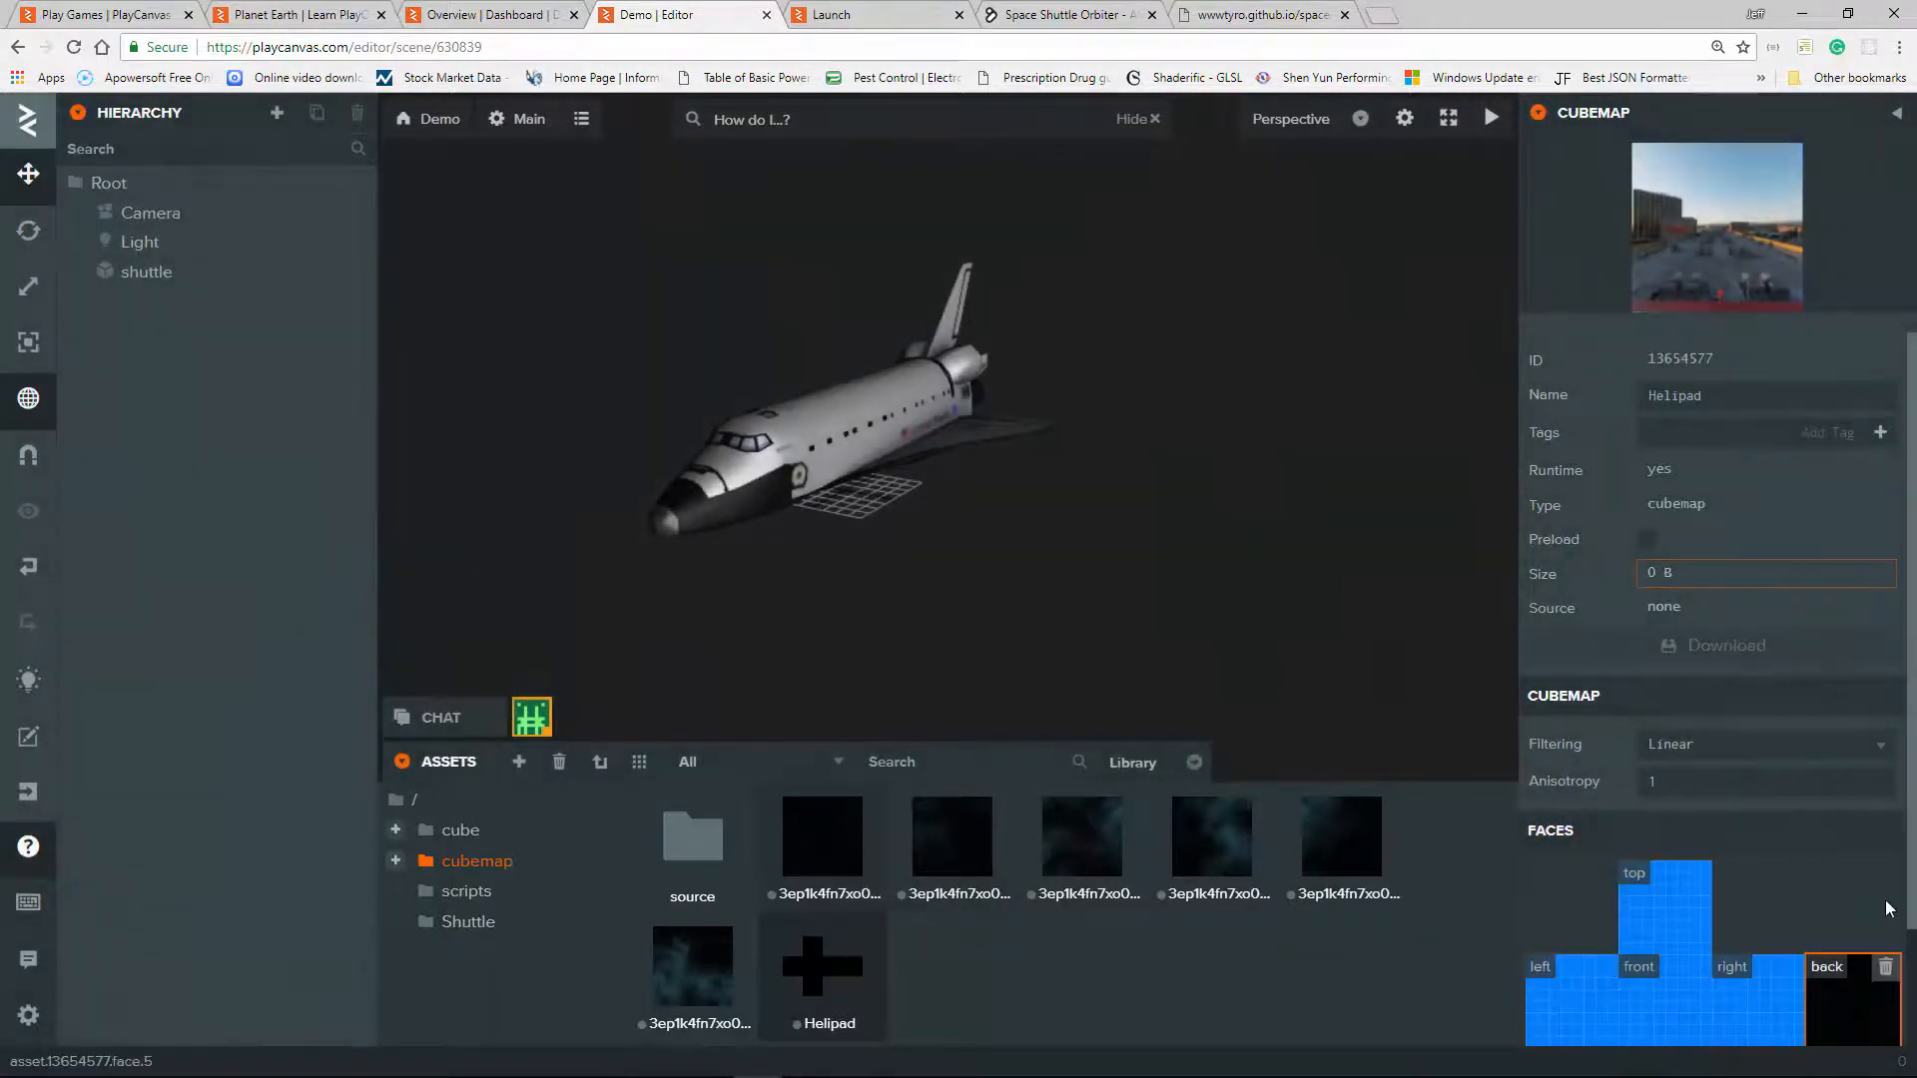
scroll(1908, 883, down, 2)
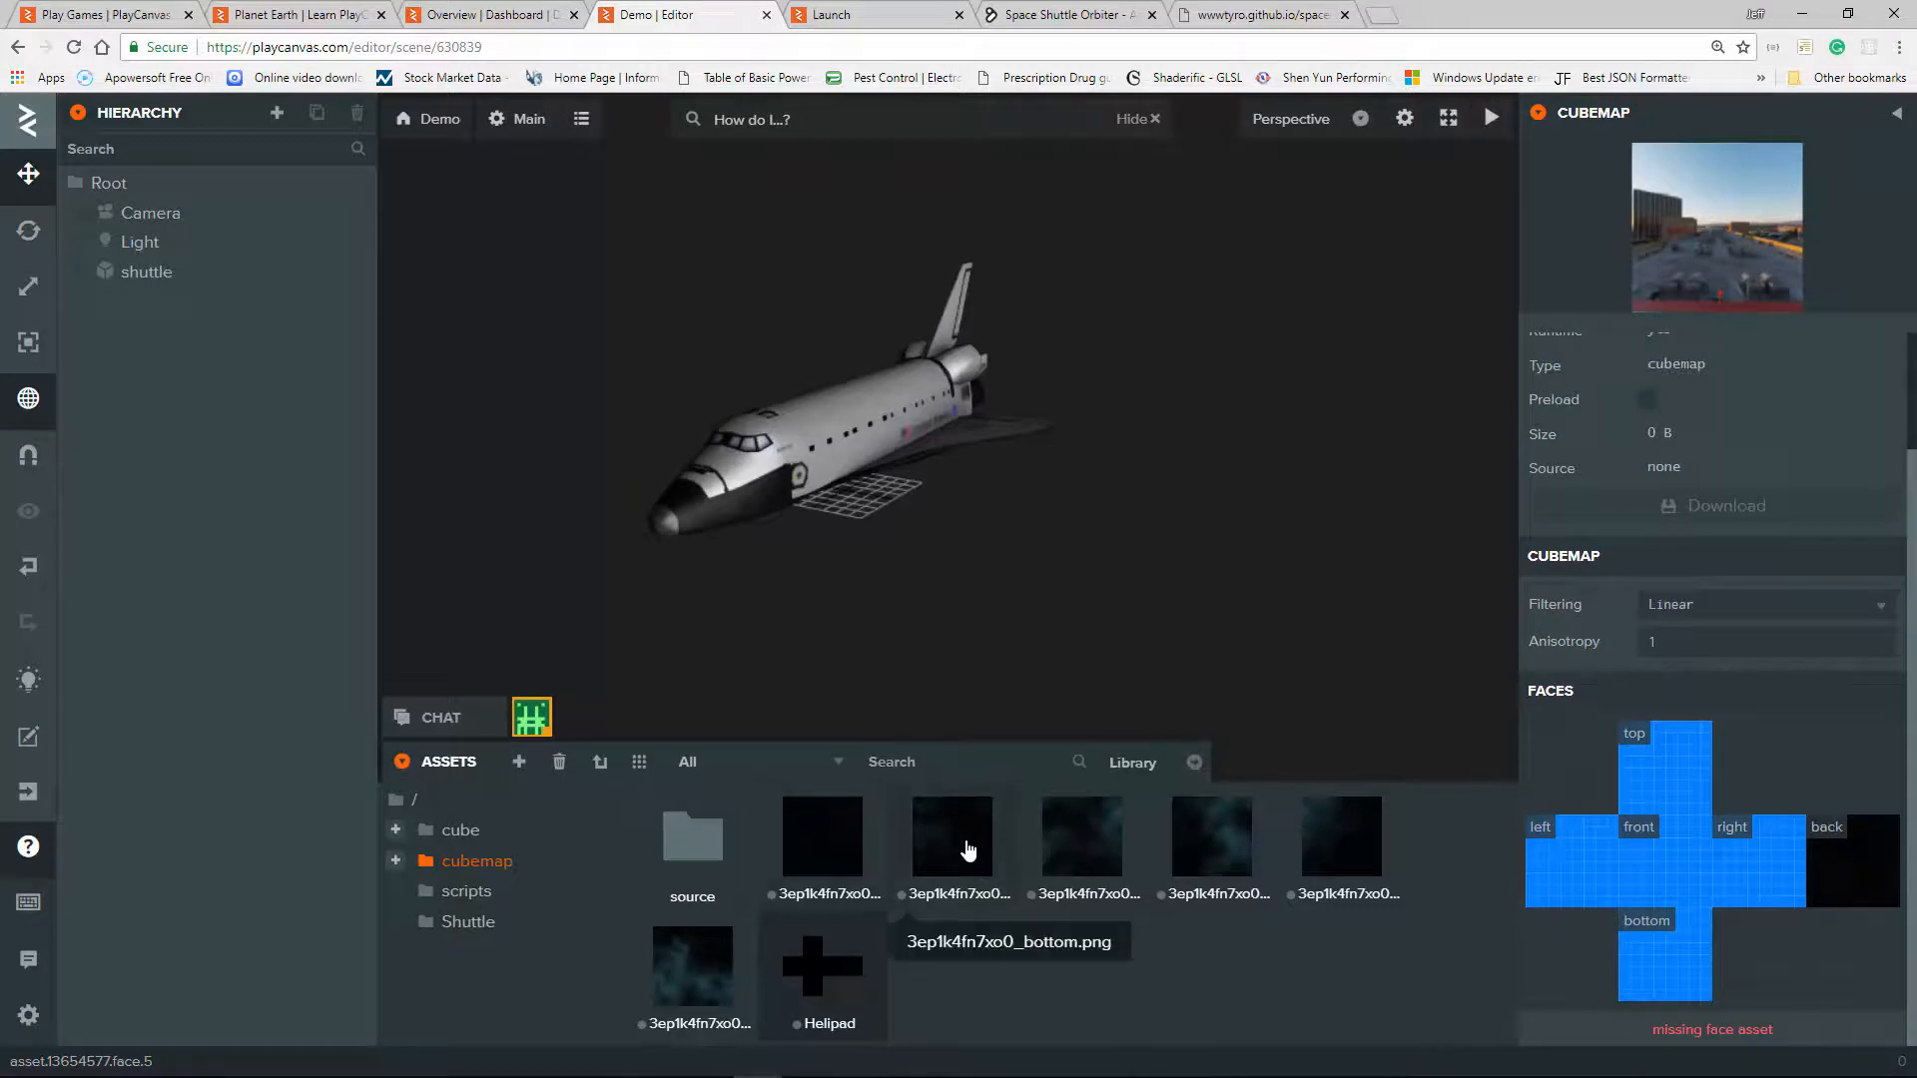
drag(959, 843, 1065, 927)
drag(1185, 973, 1184, 973)
drag(956, 849, 1659, 960)
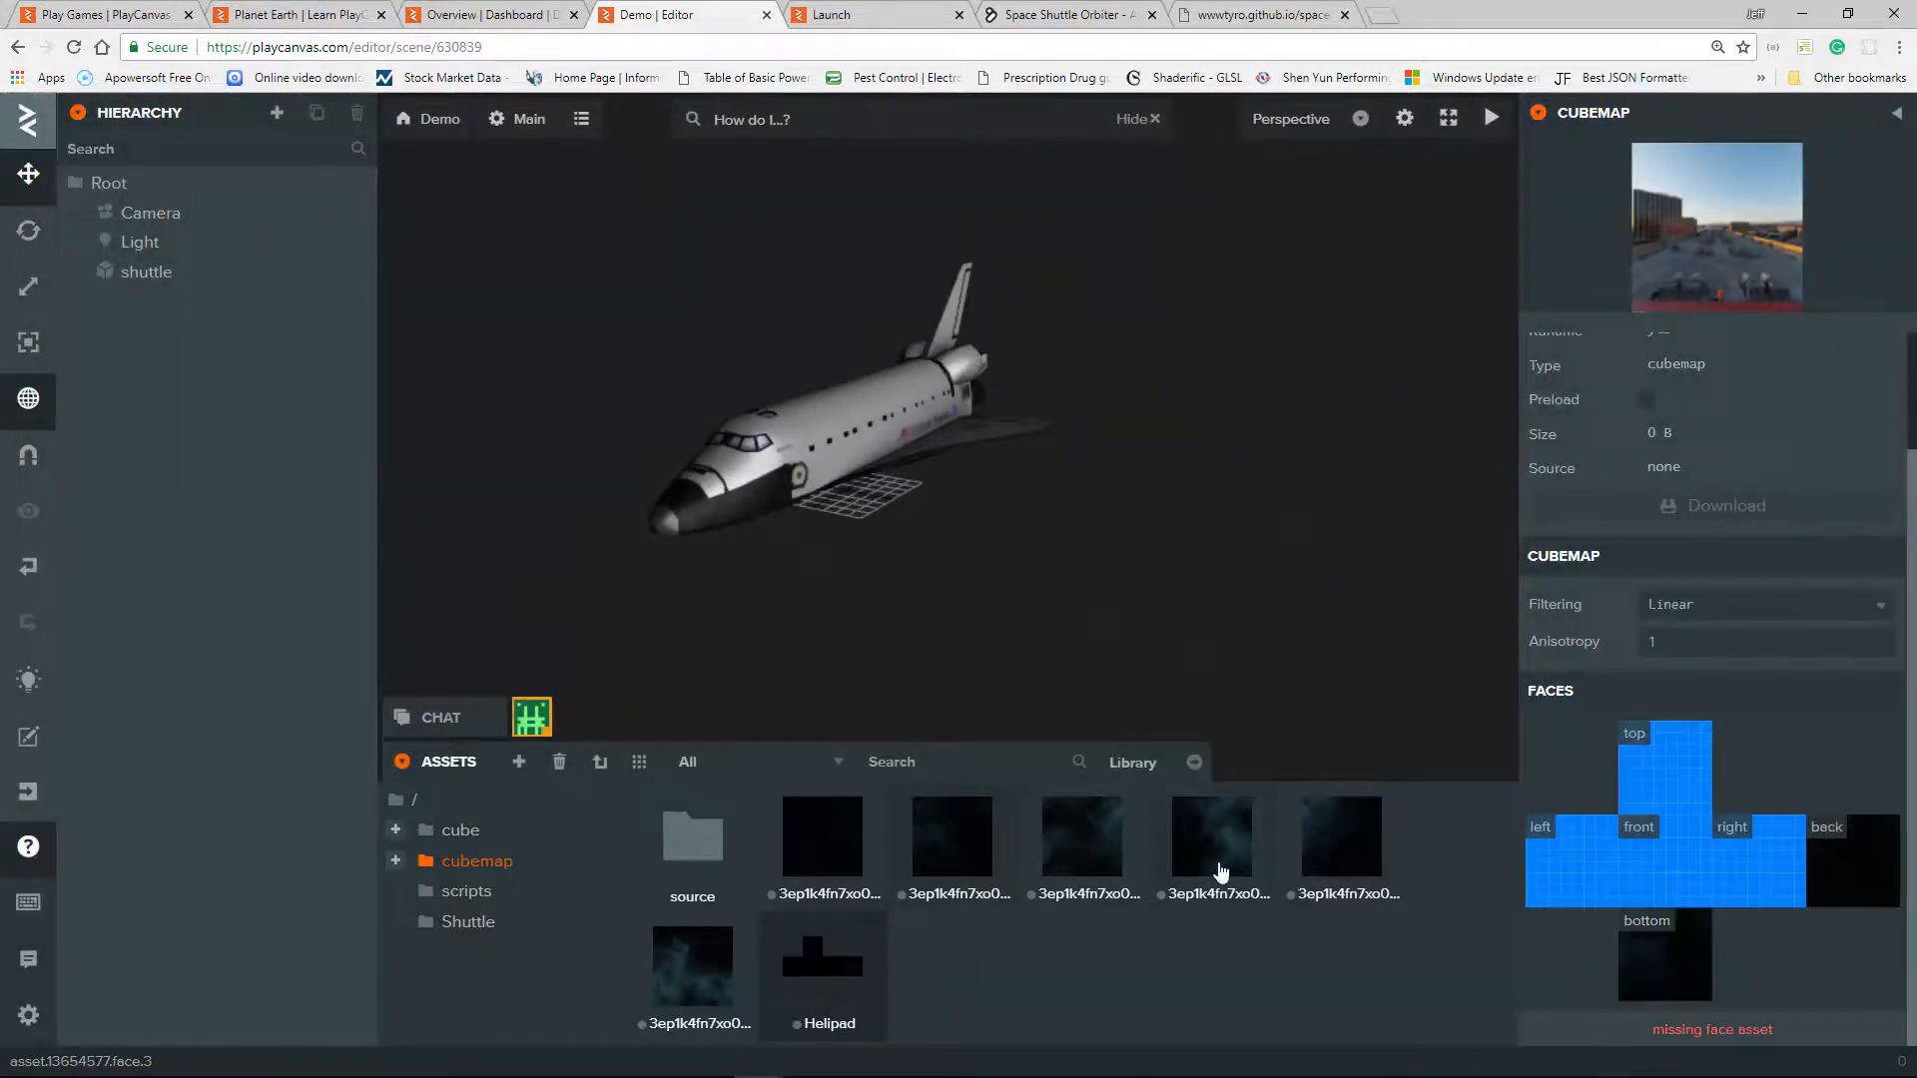
Step: Fill the Helipad cubemap's front, left, right and top faces with the matching 3ep1k4fn7xo0 textures
drag(1096, 843, 1659, 858)
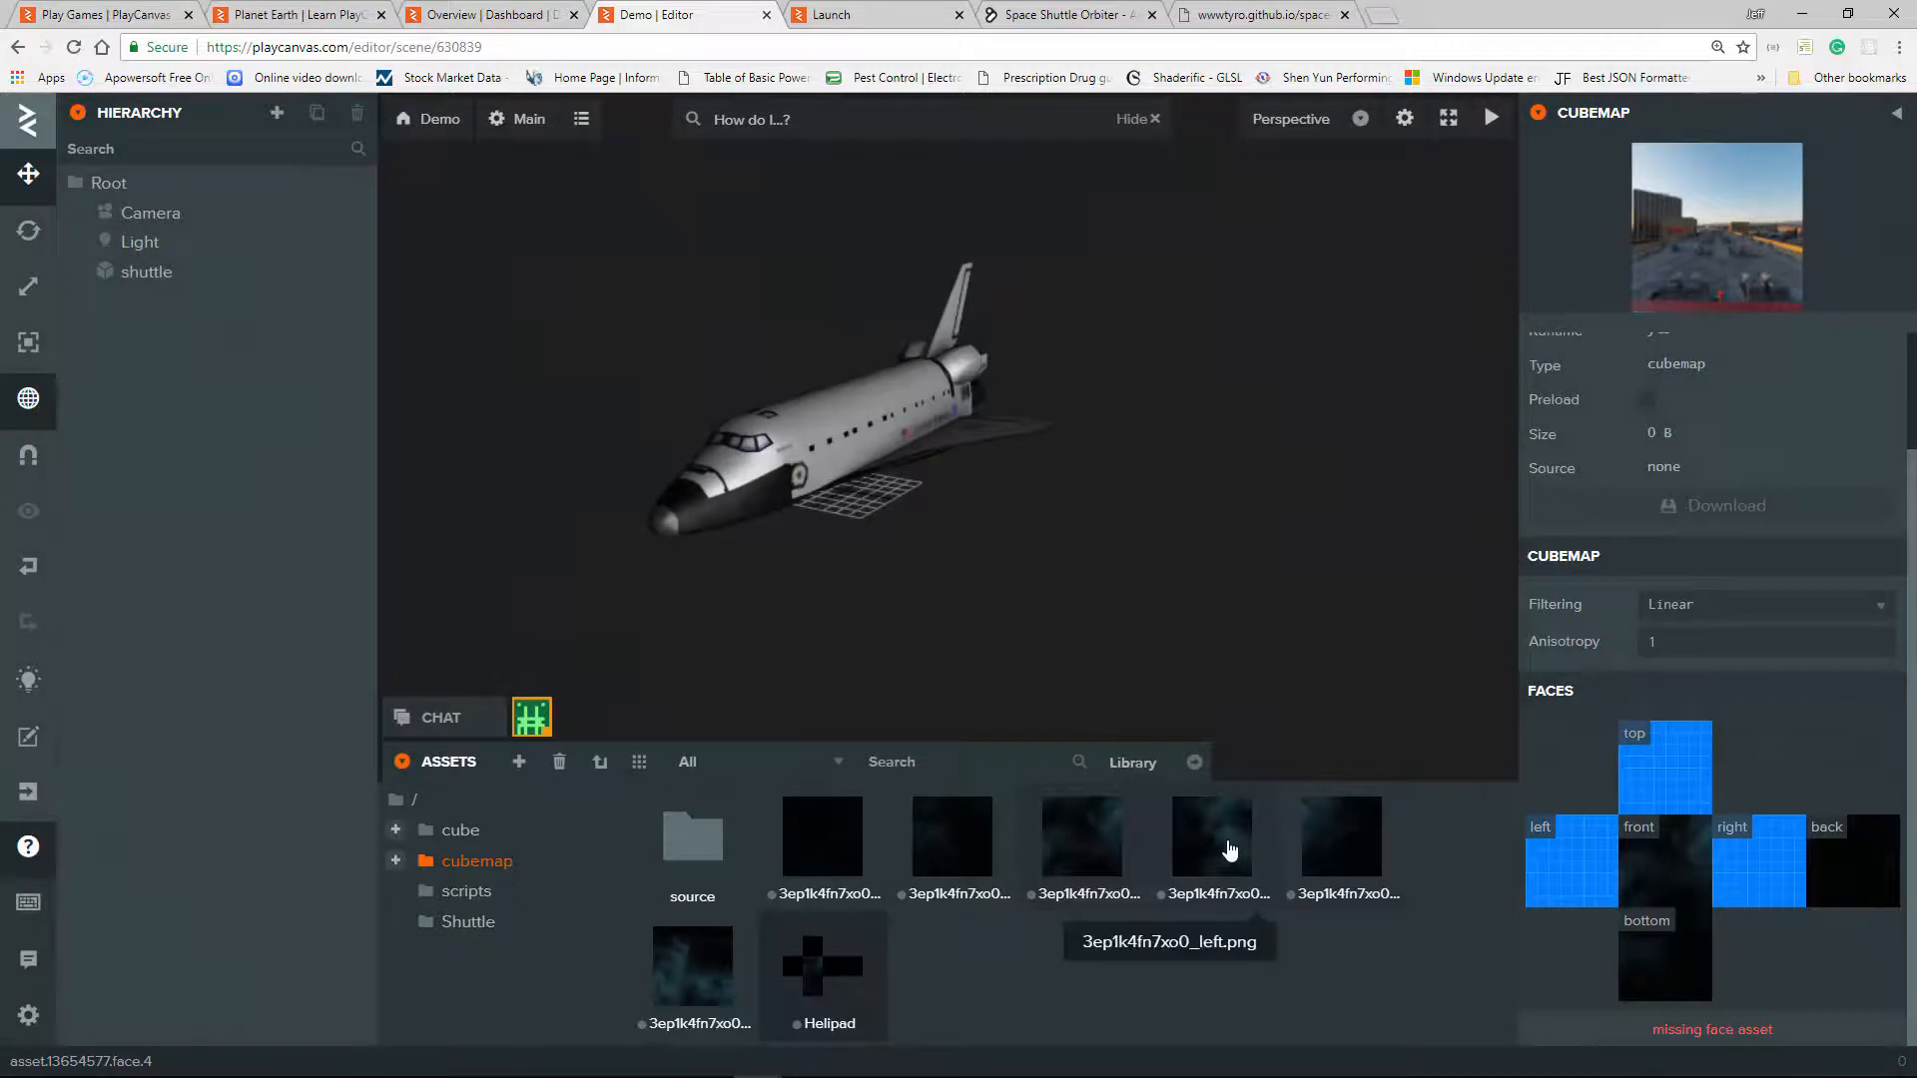
drag(1228, 848, 1572, 870)
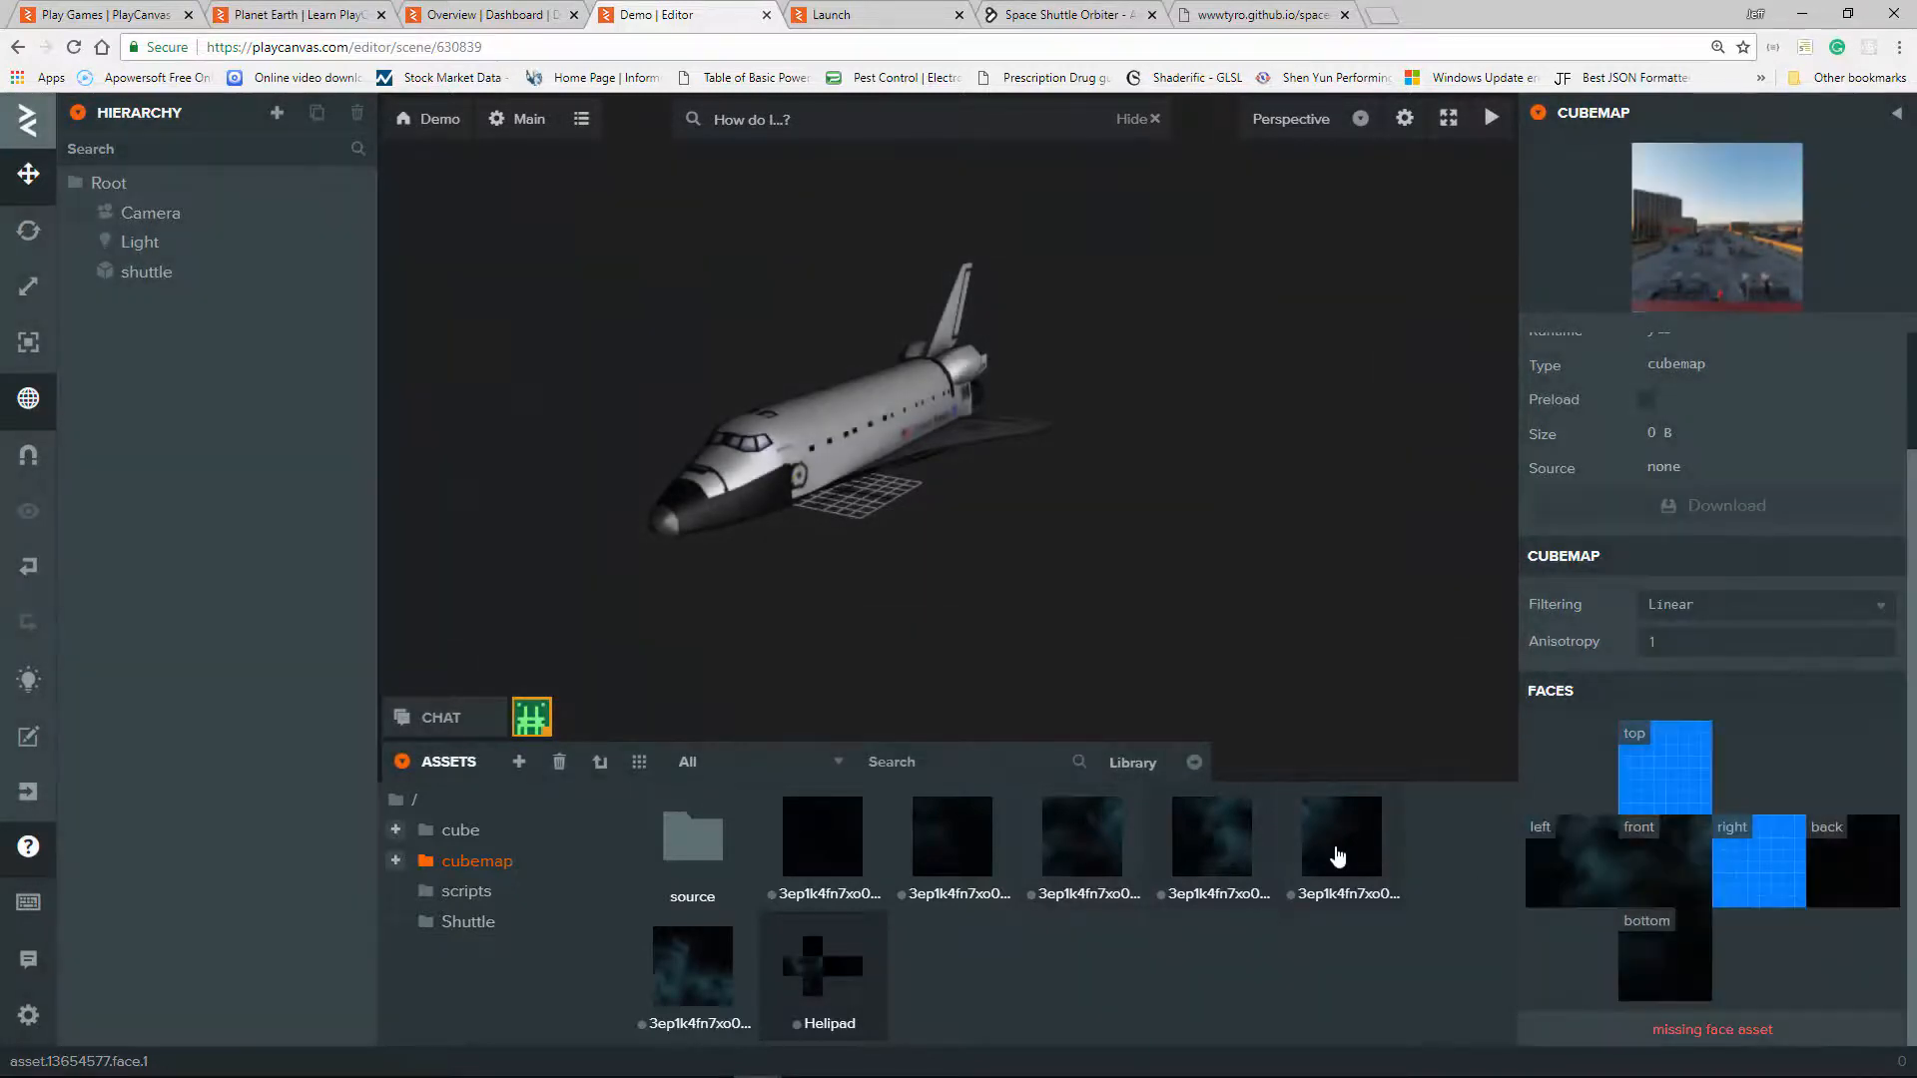
drag(1336, 853, 1752, 868)
drag(696, 995, 1665, 764)
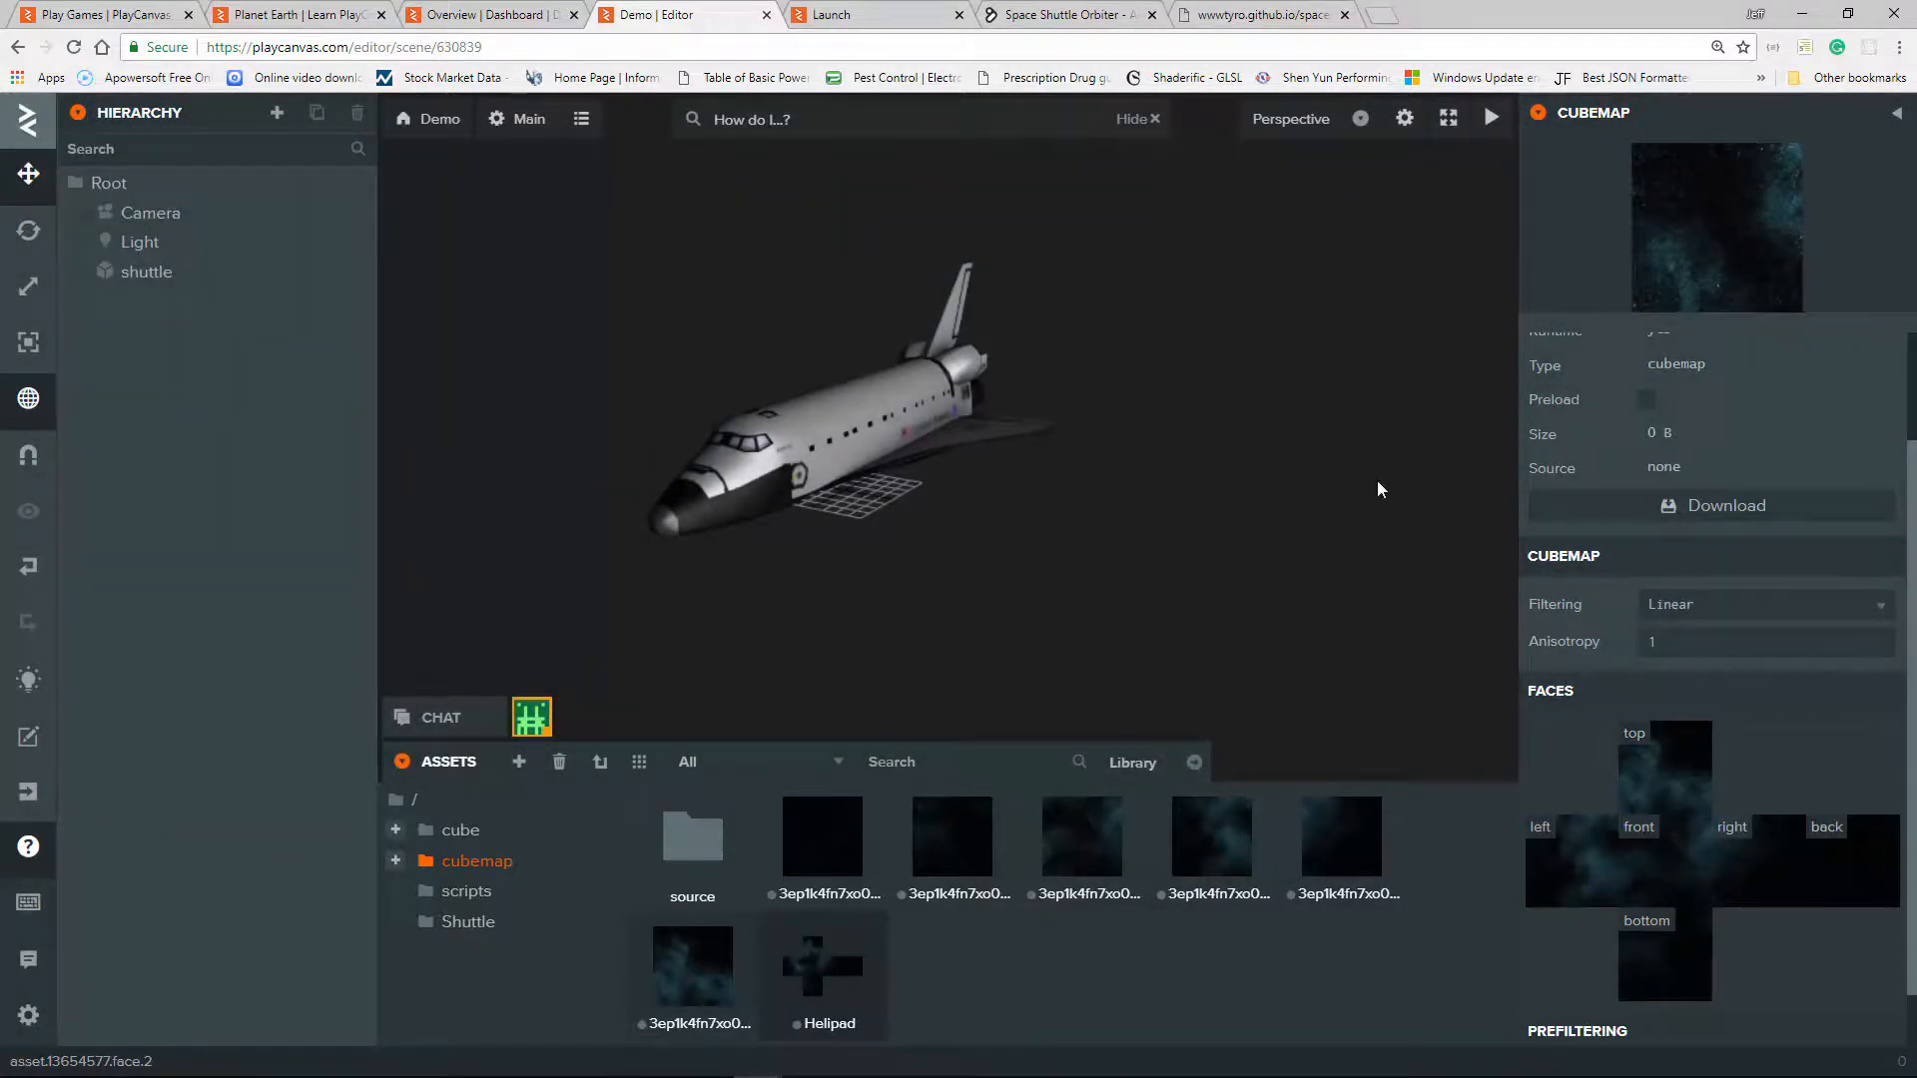
scroll(1465, 527, down, 2)
scroll(1438, 544, up, 5)
scroll(1348, 607, down, 4)
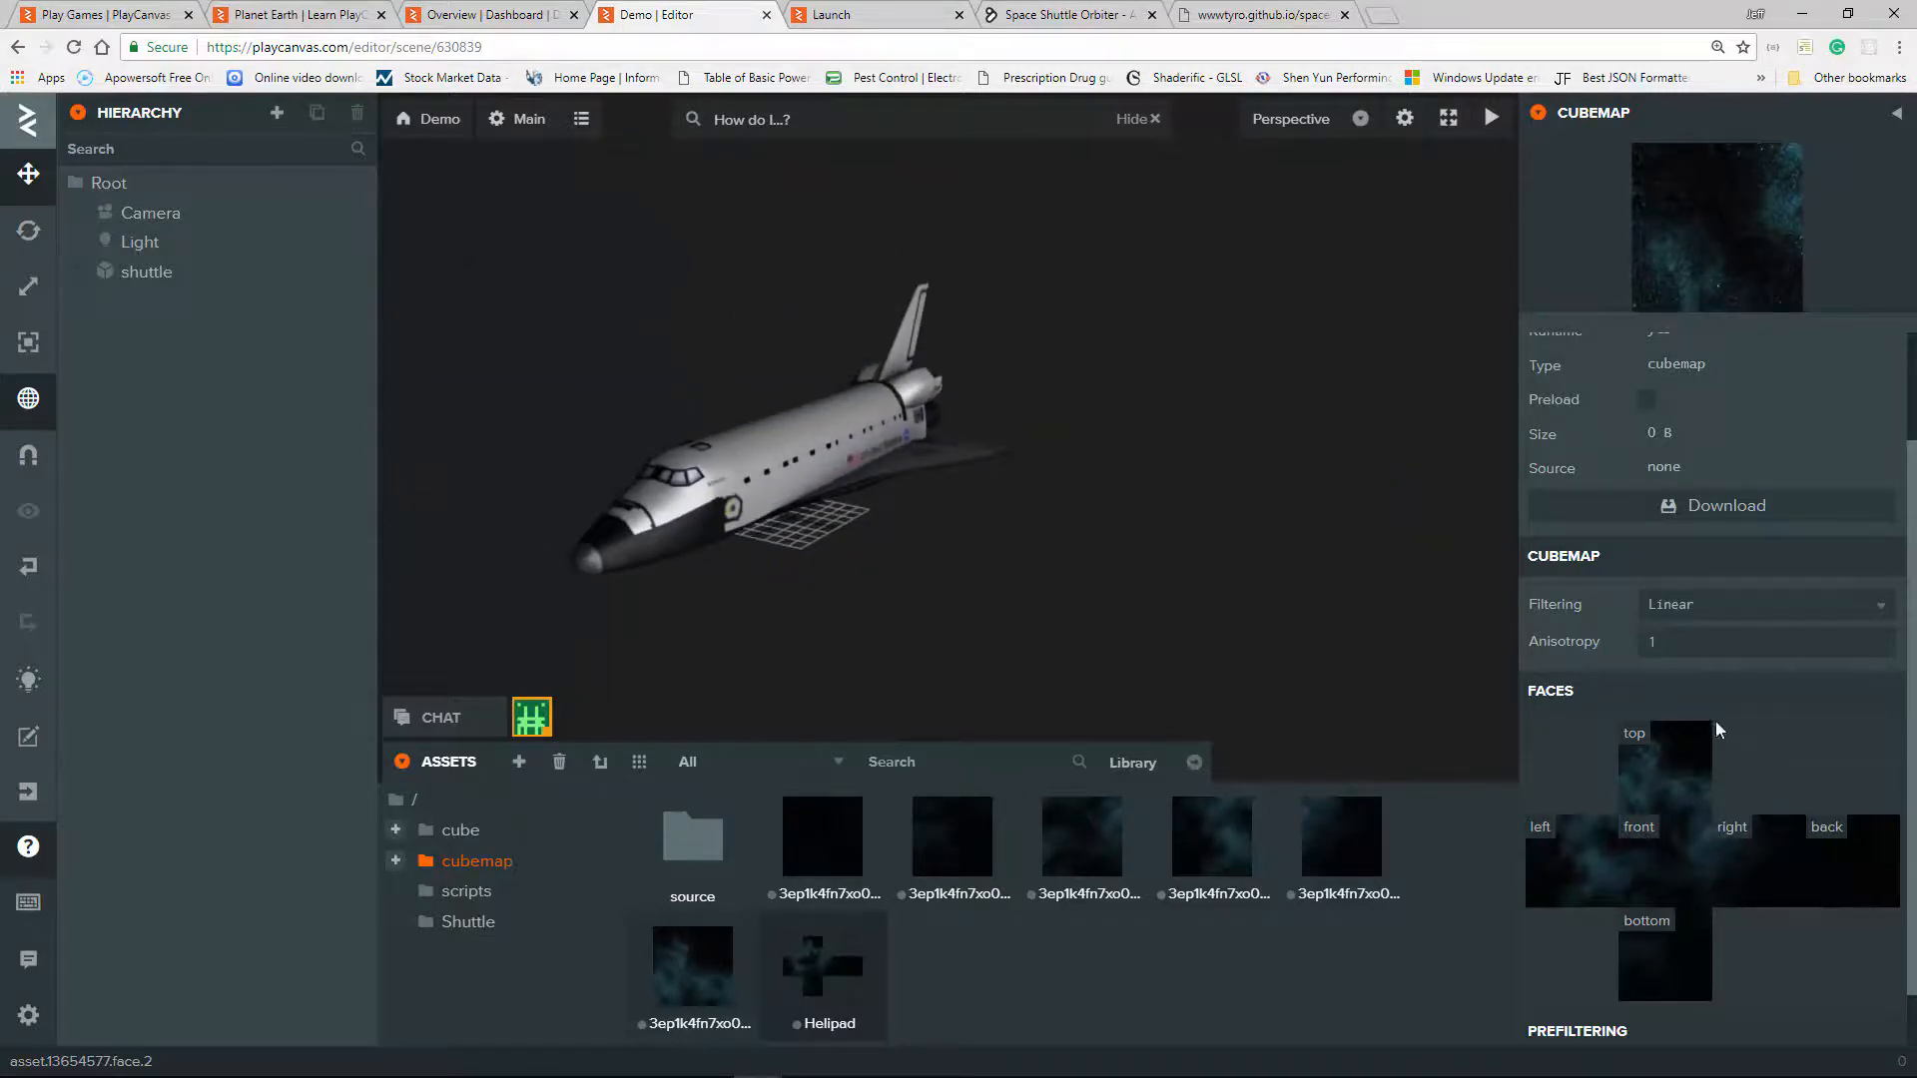
Step: Rename the Helipad cubemap asset to Stars
click(29, 1016)
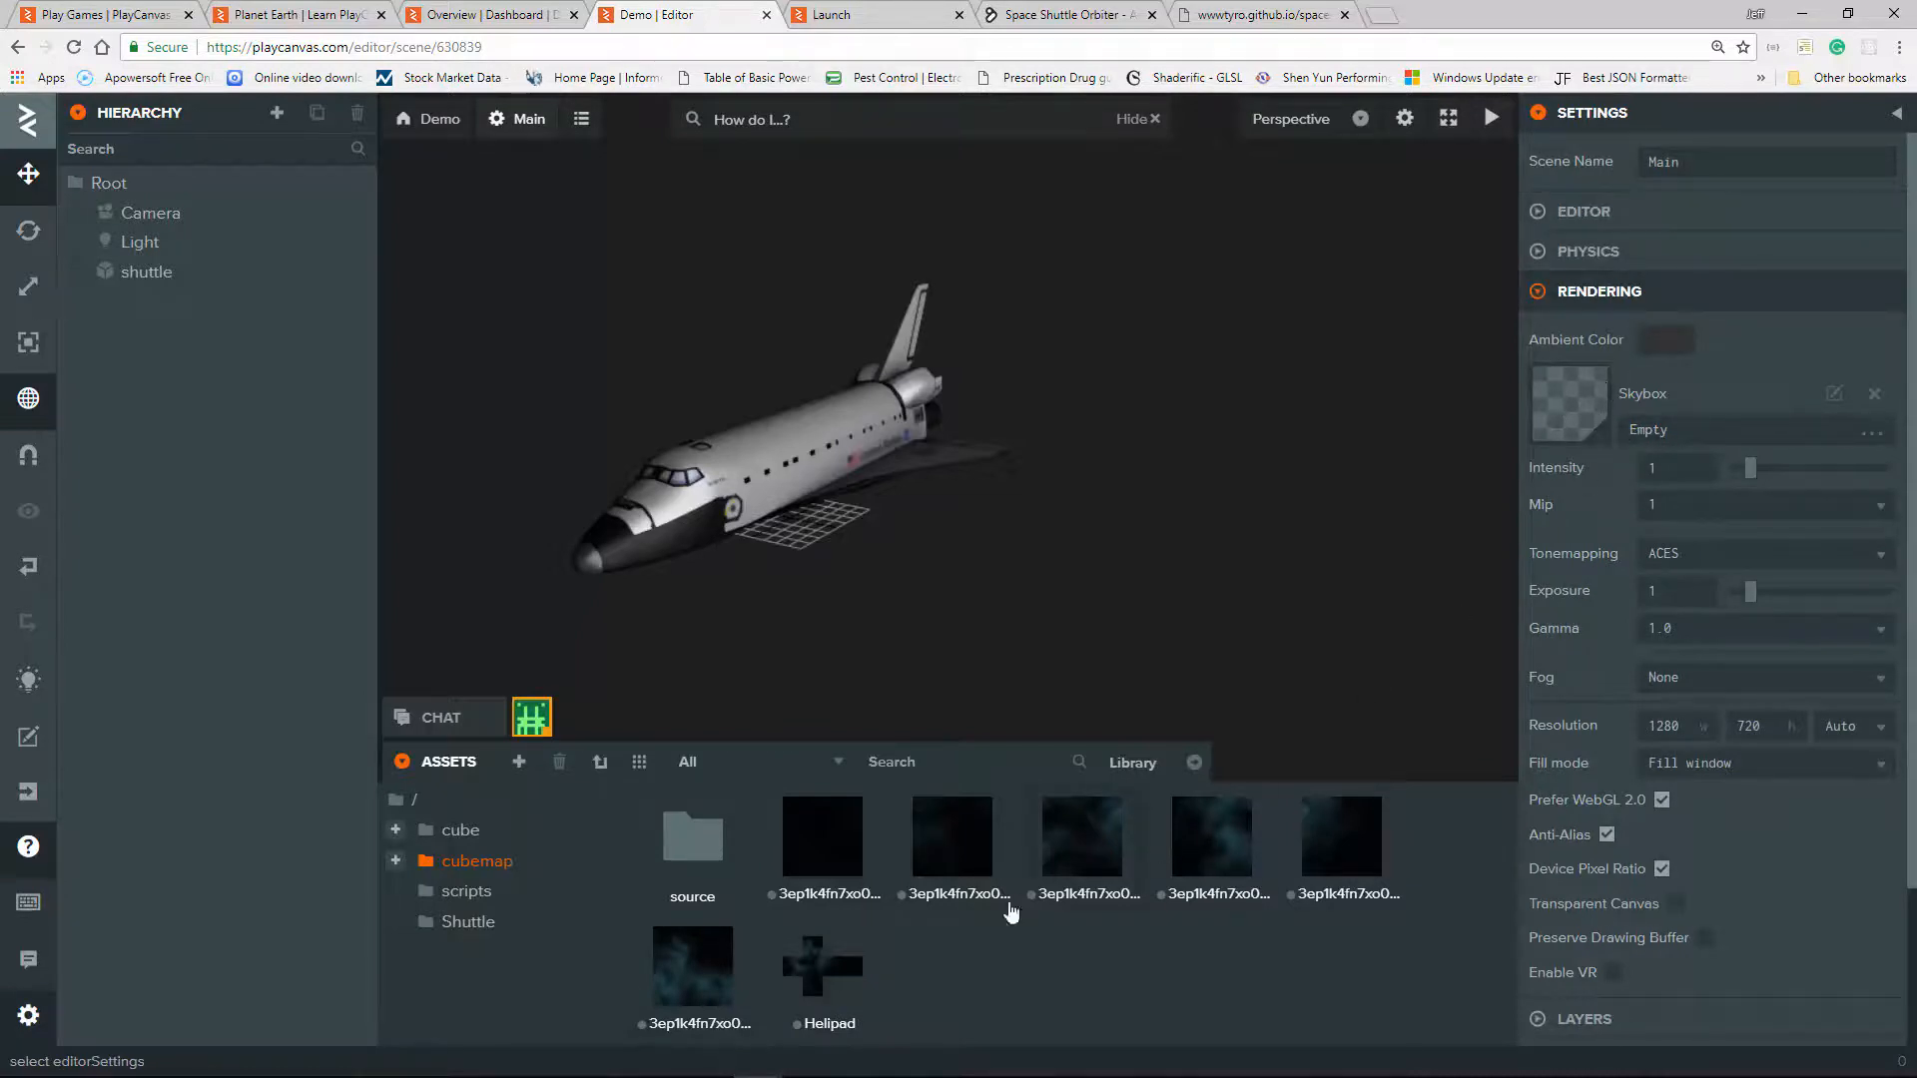
click(843, 1029)
click(1761, 396)
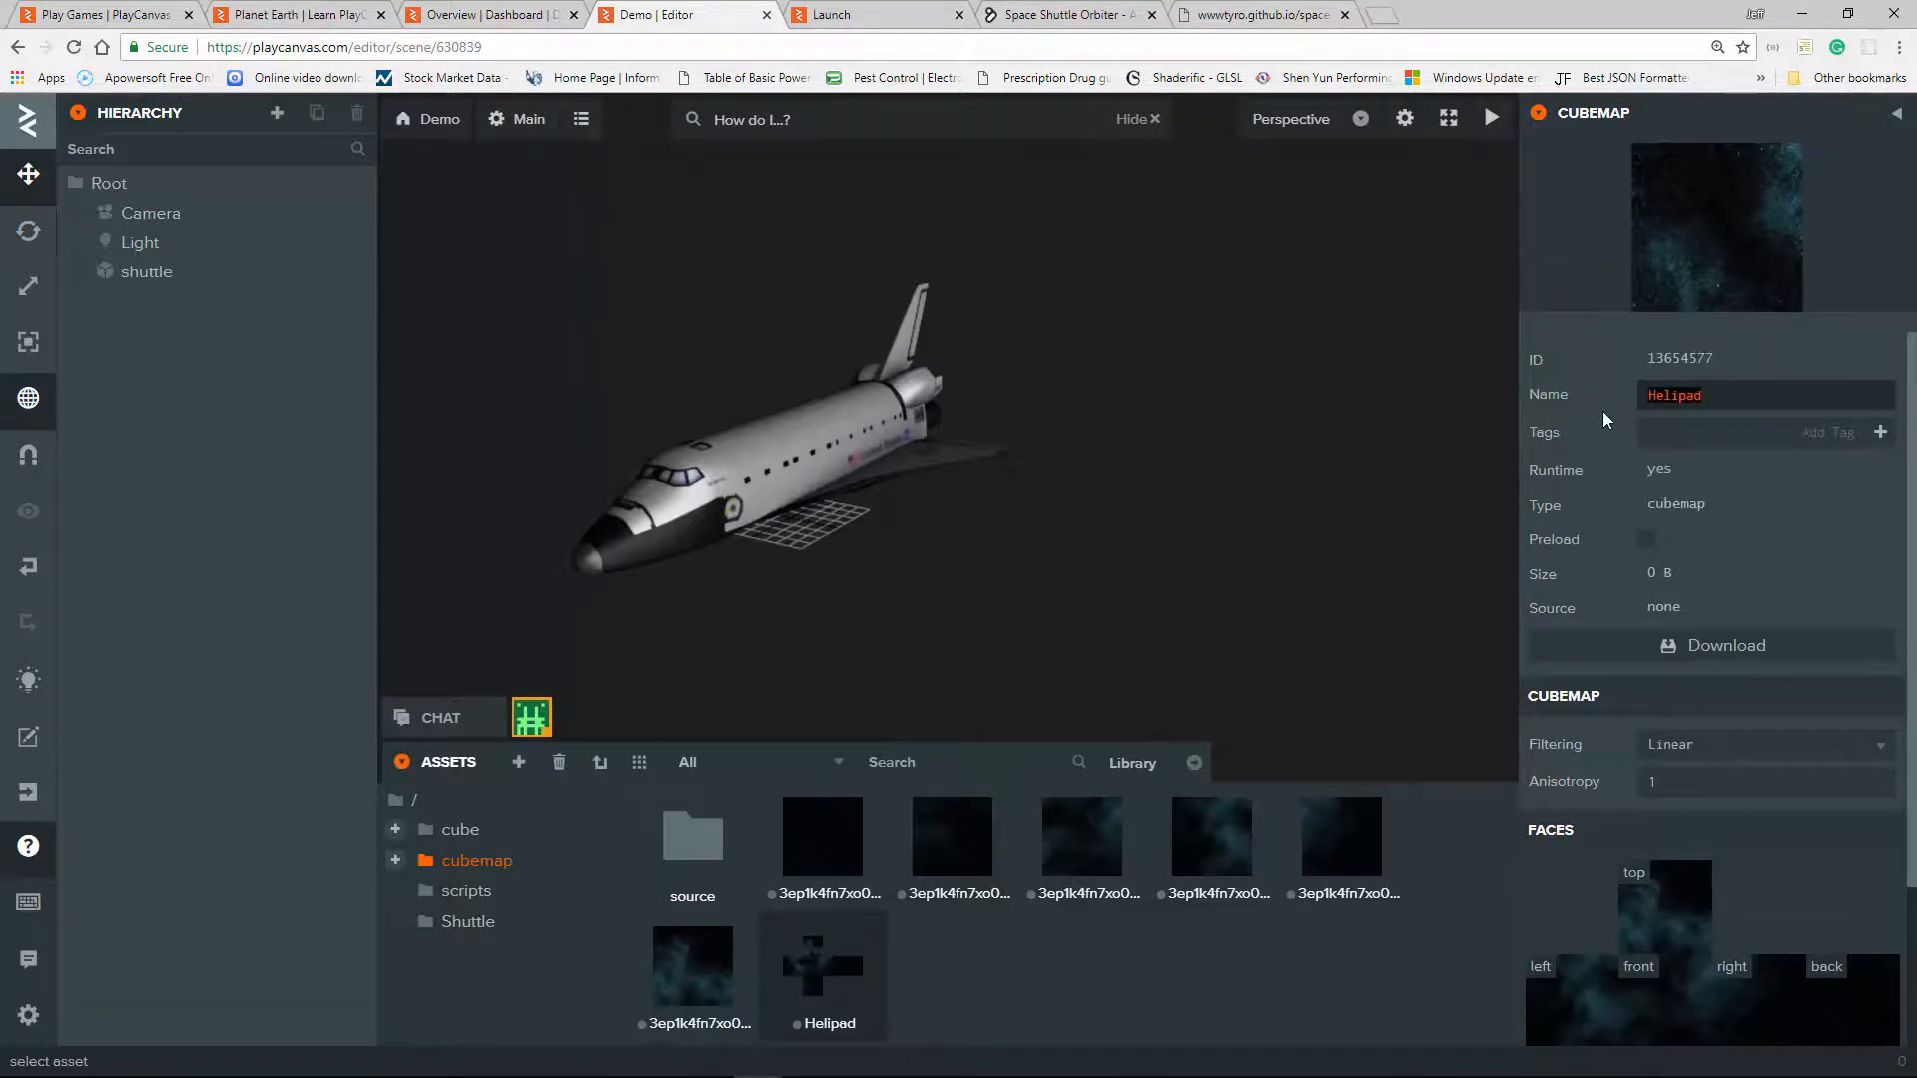
text(Stars)
key(Return)
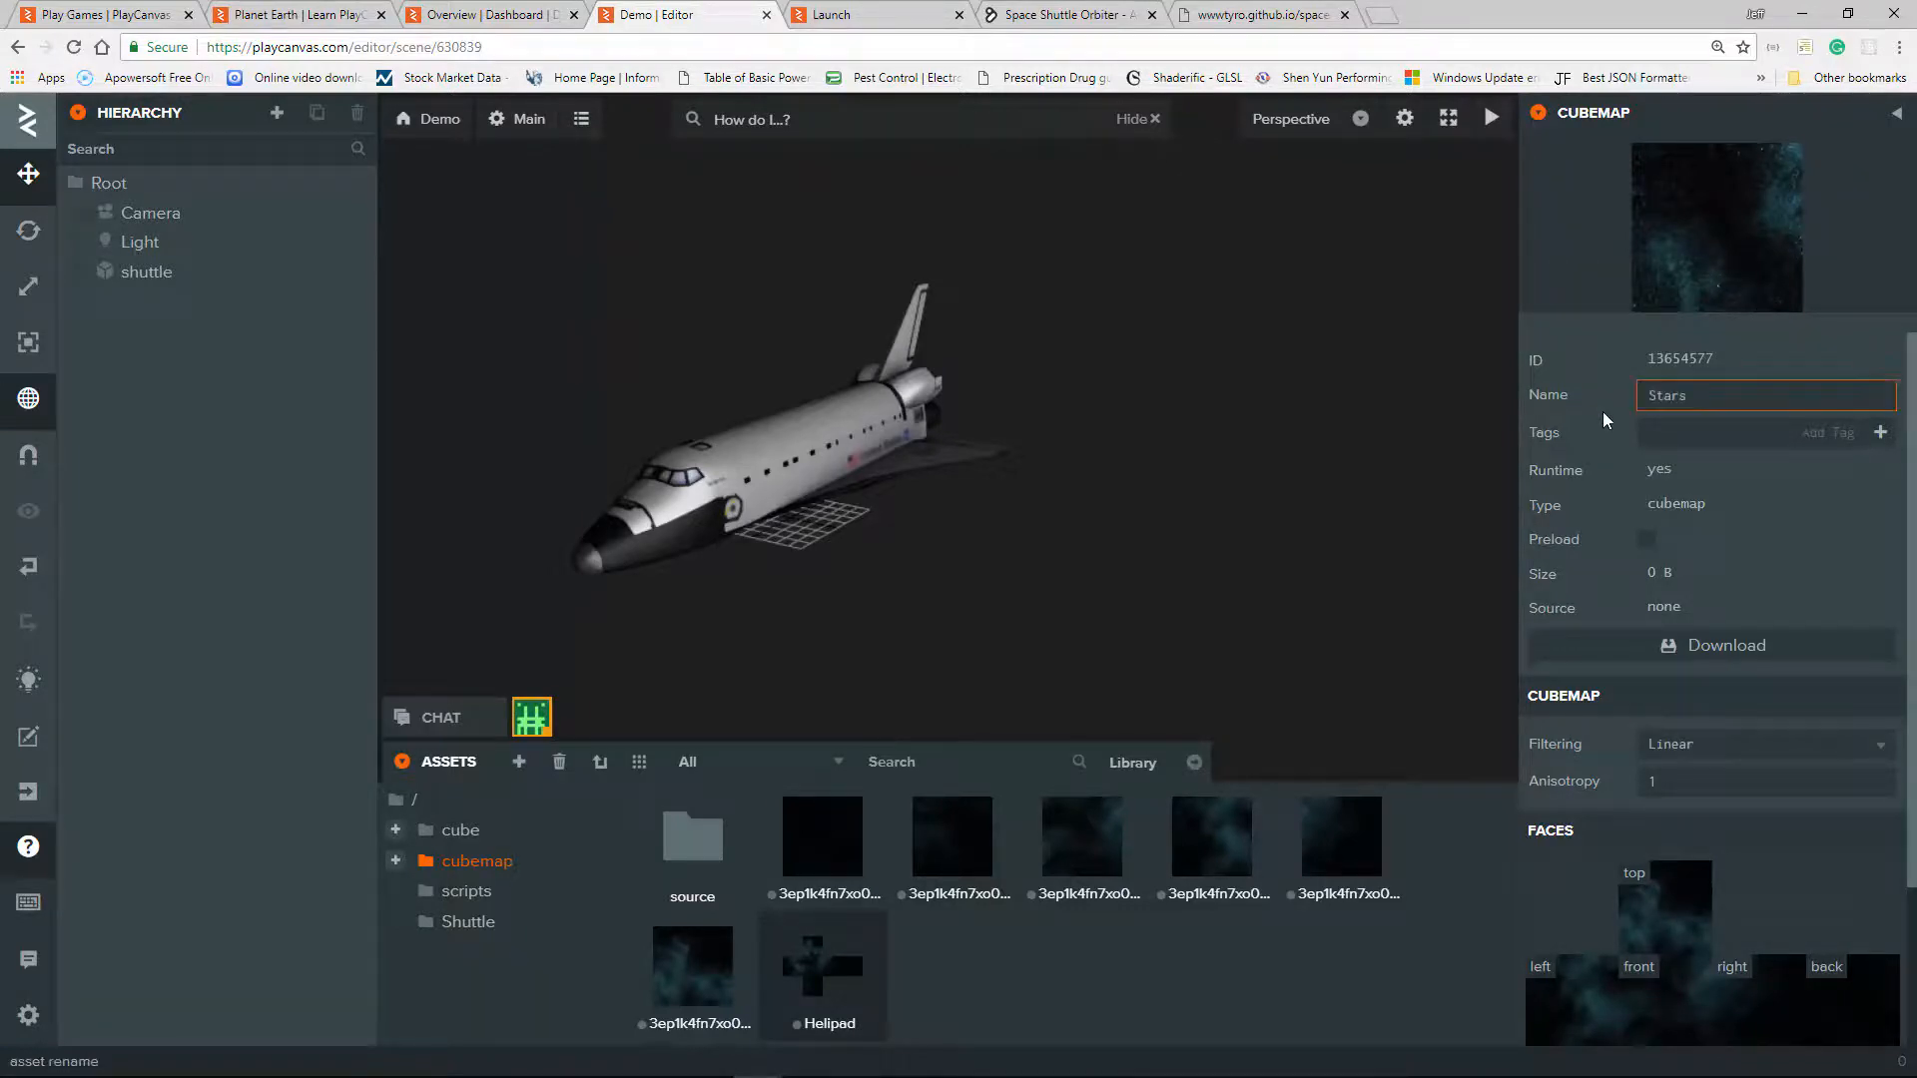
Step: Assign the Stars cubemap as the skybox in the scene's rendering settings
click(28, 1014)
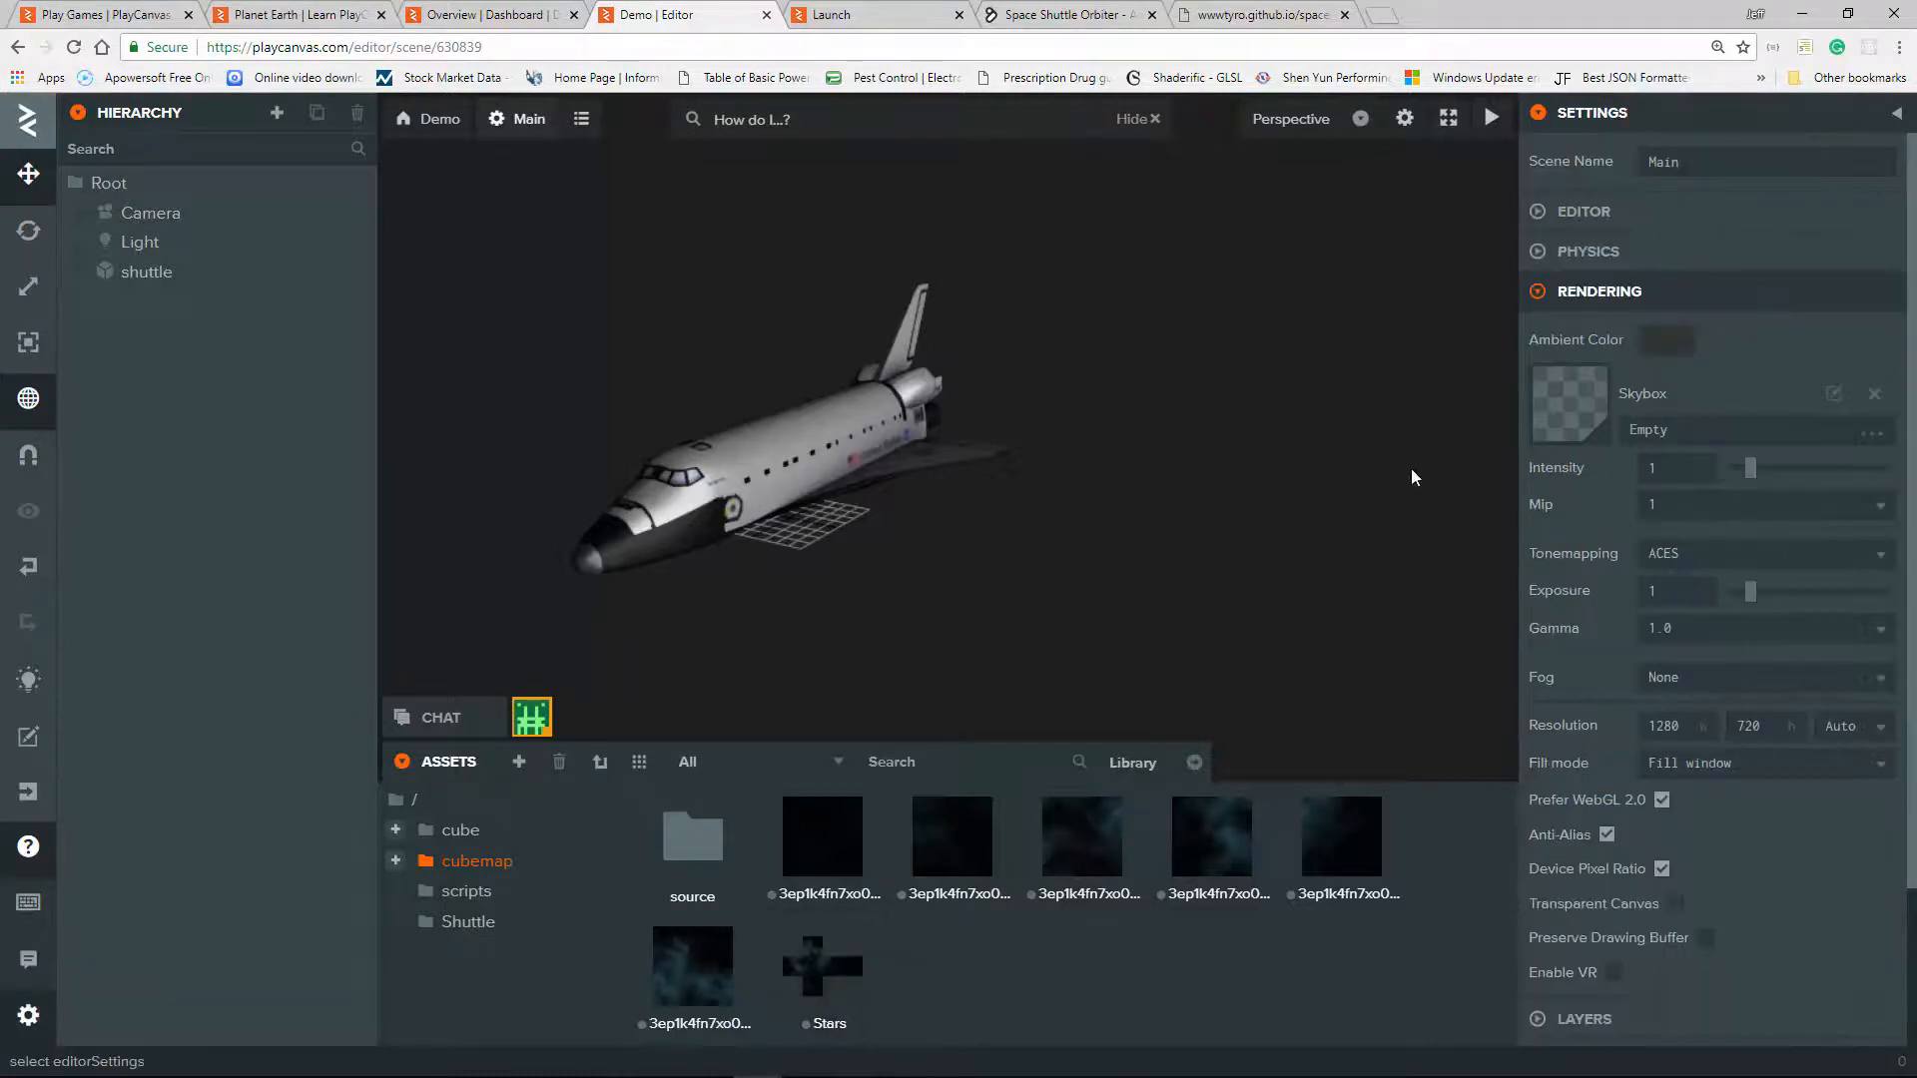
click(1545, 300)
click(1543, 291)
drag(828, 973, 1584, 435)
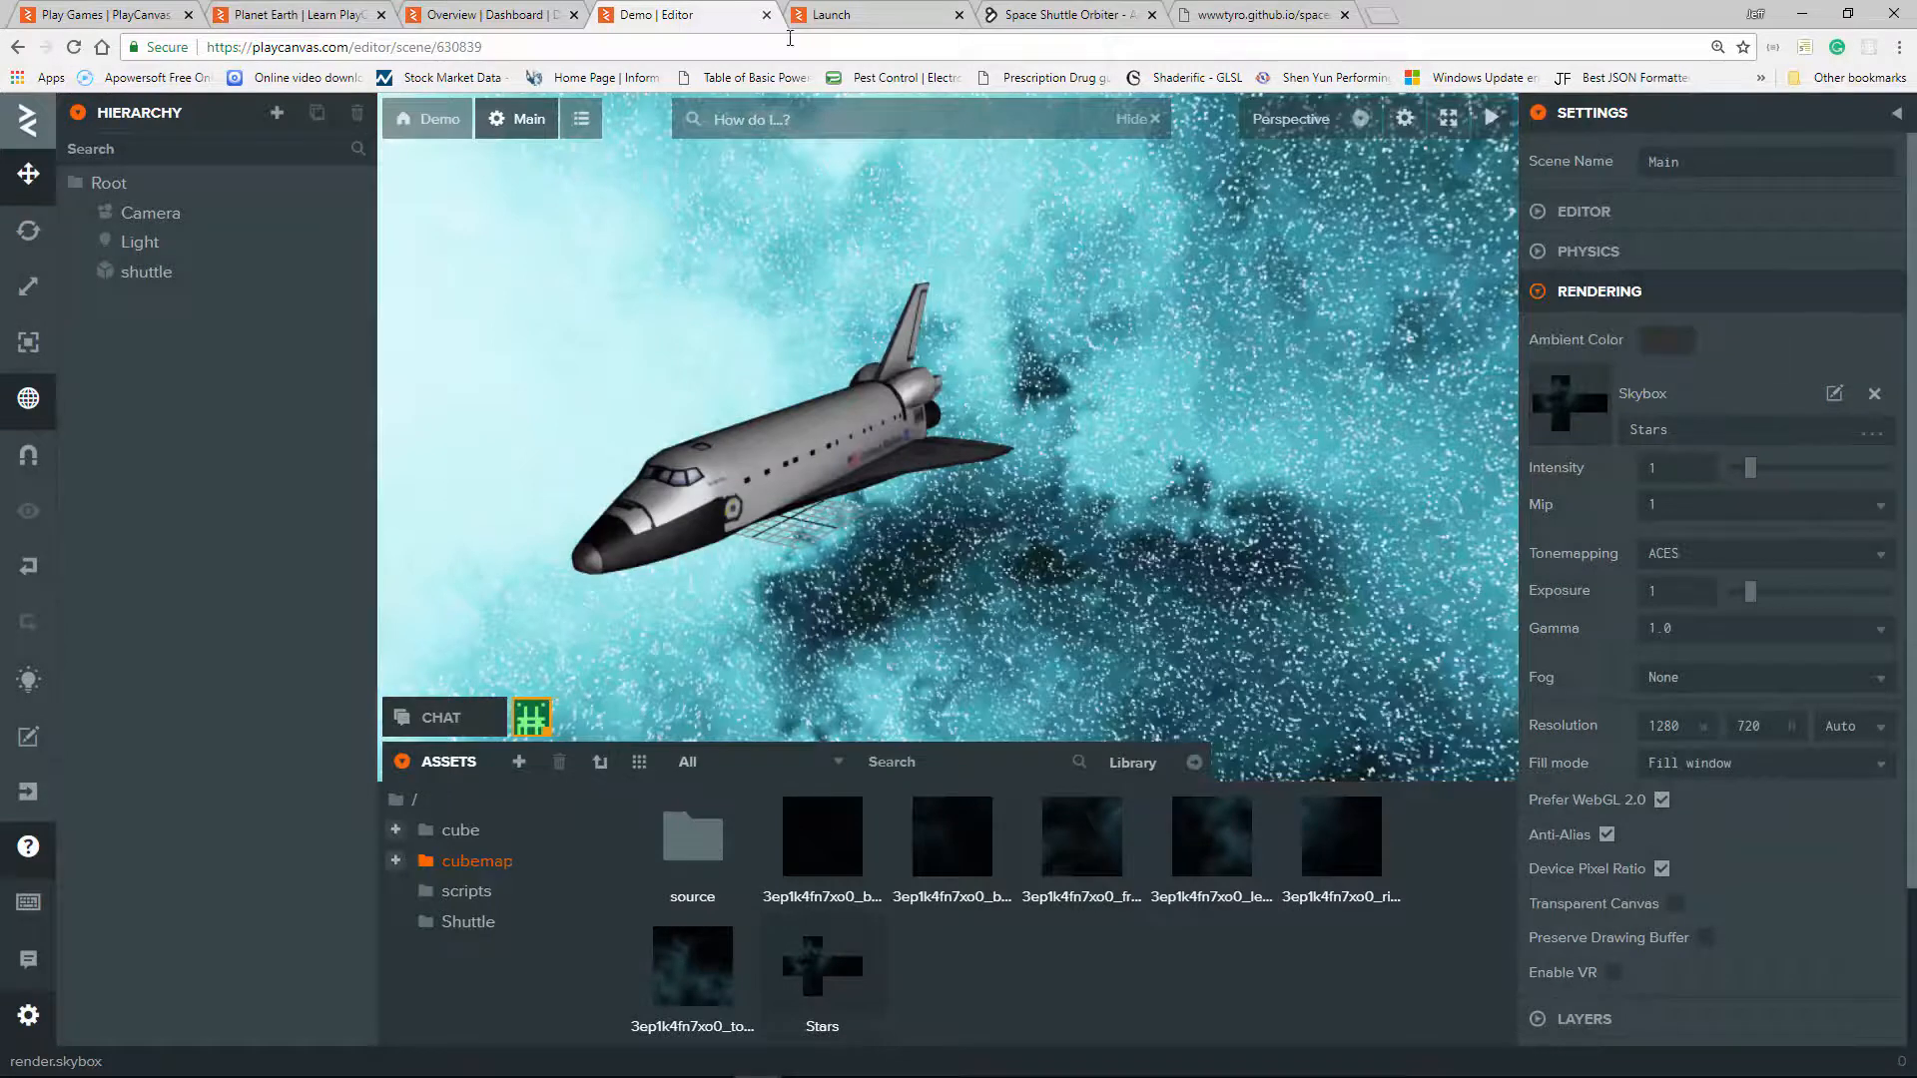
Step: Orbit the launched scene to check the shuttle against the new skybox, and return to the Demo editor
click(849, 13)
drag(1120, 348, 922, 566)
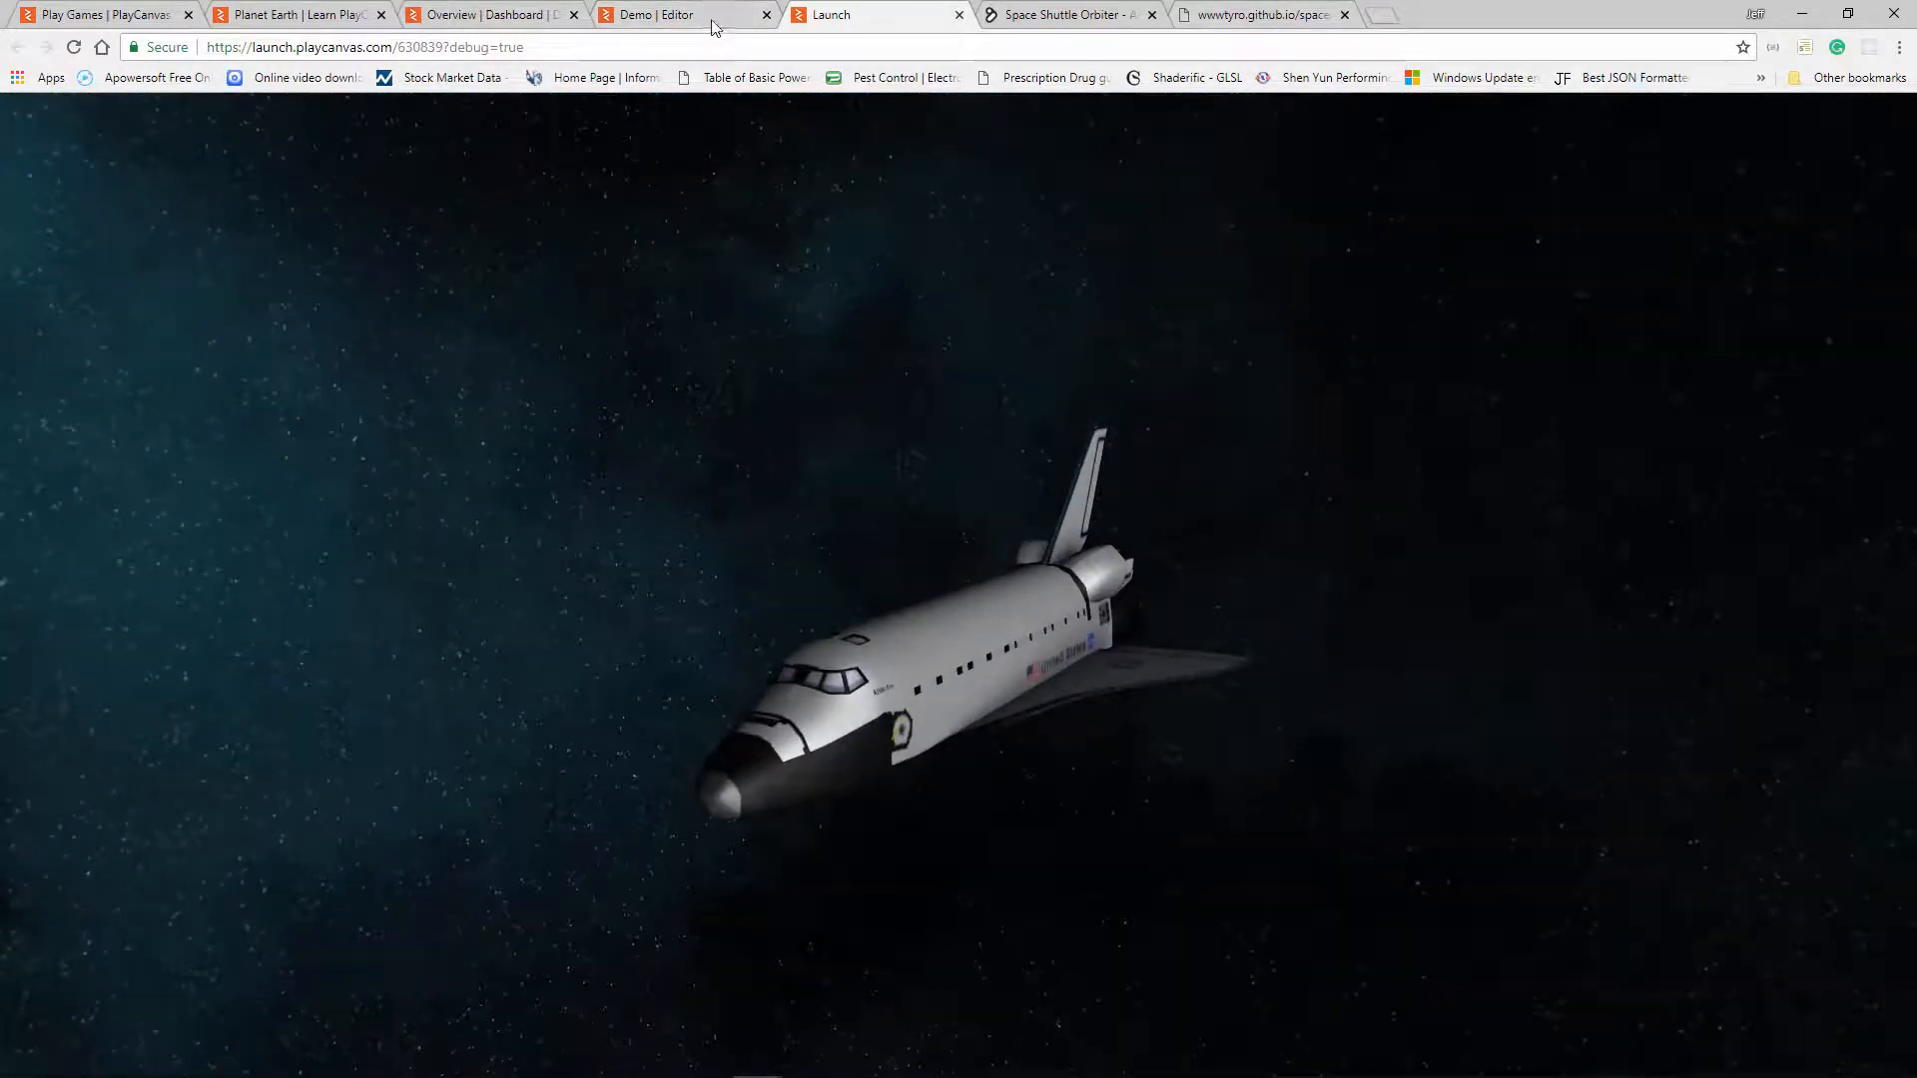
click(713, 24)
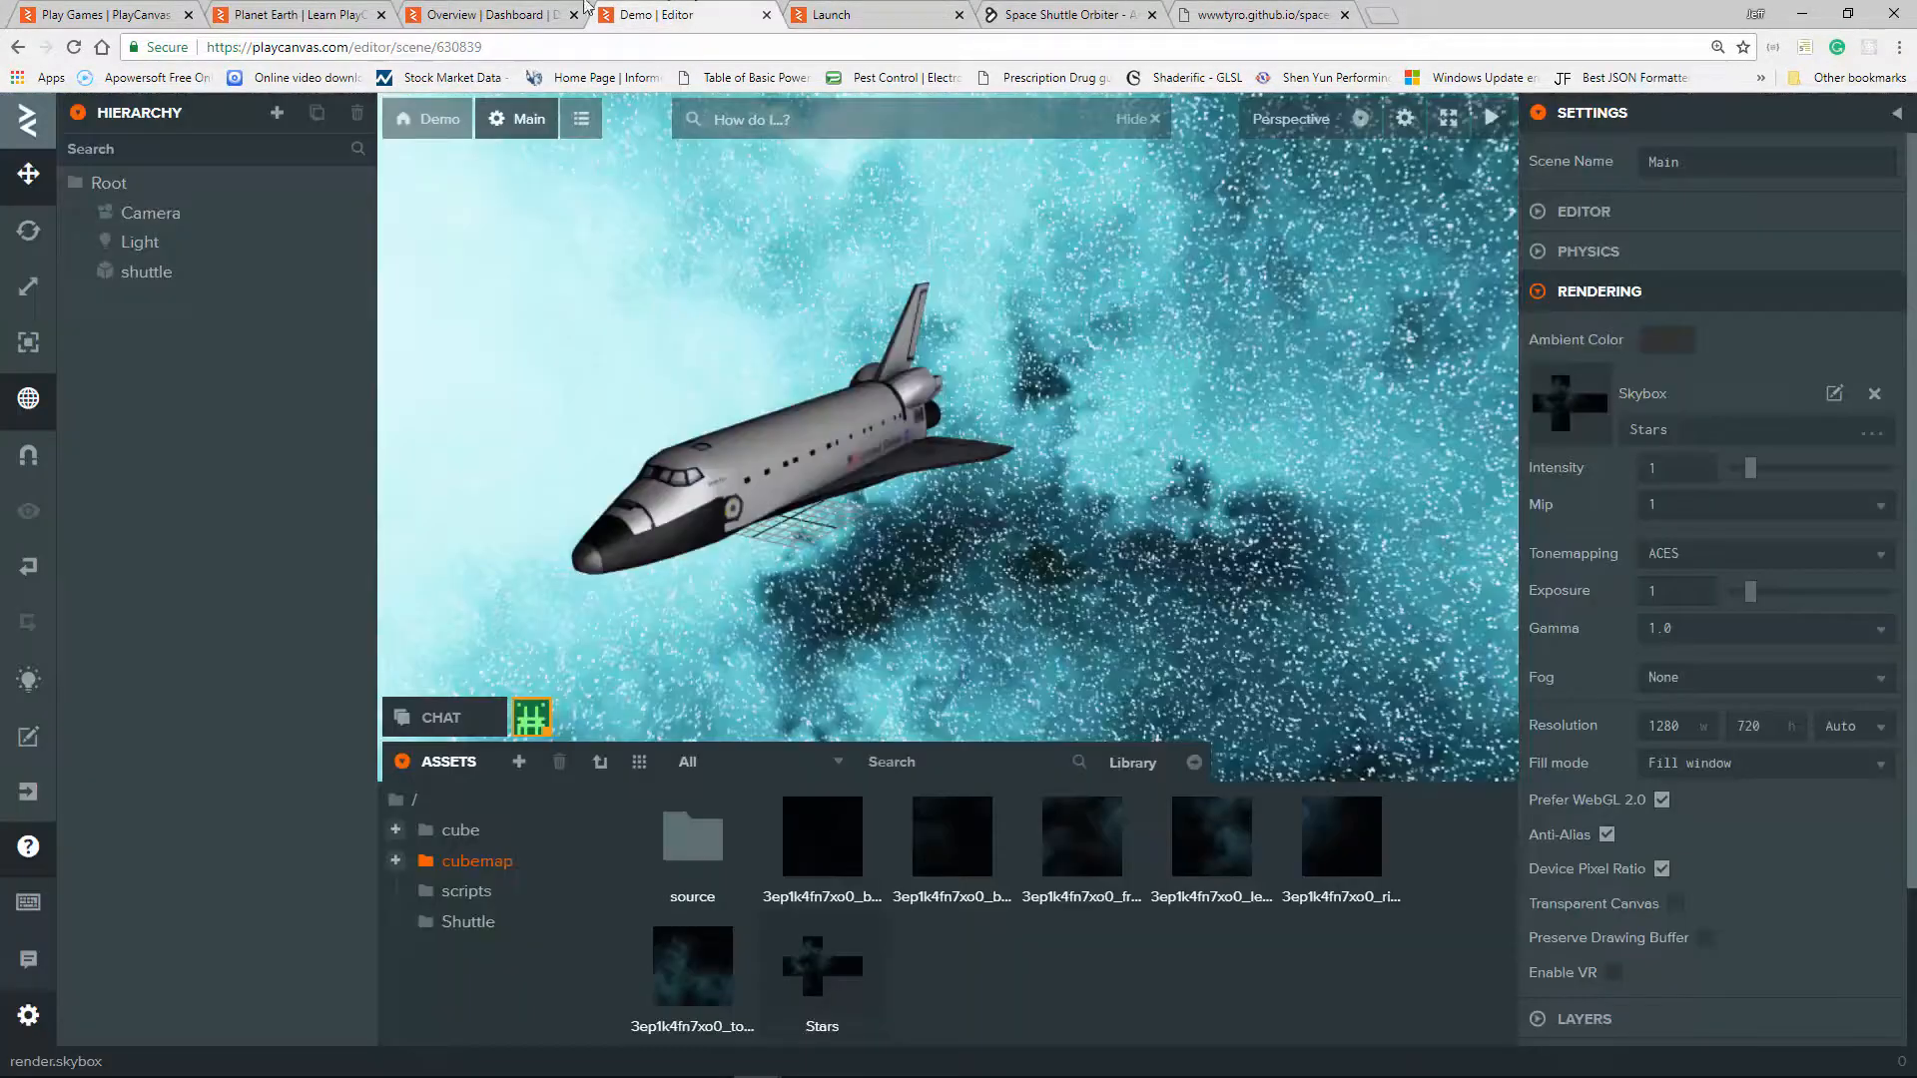
Step: Examine the Camera entity's camera settings and its orbitCamera, touchInput and mouseInput script attributes
click(160, 215)
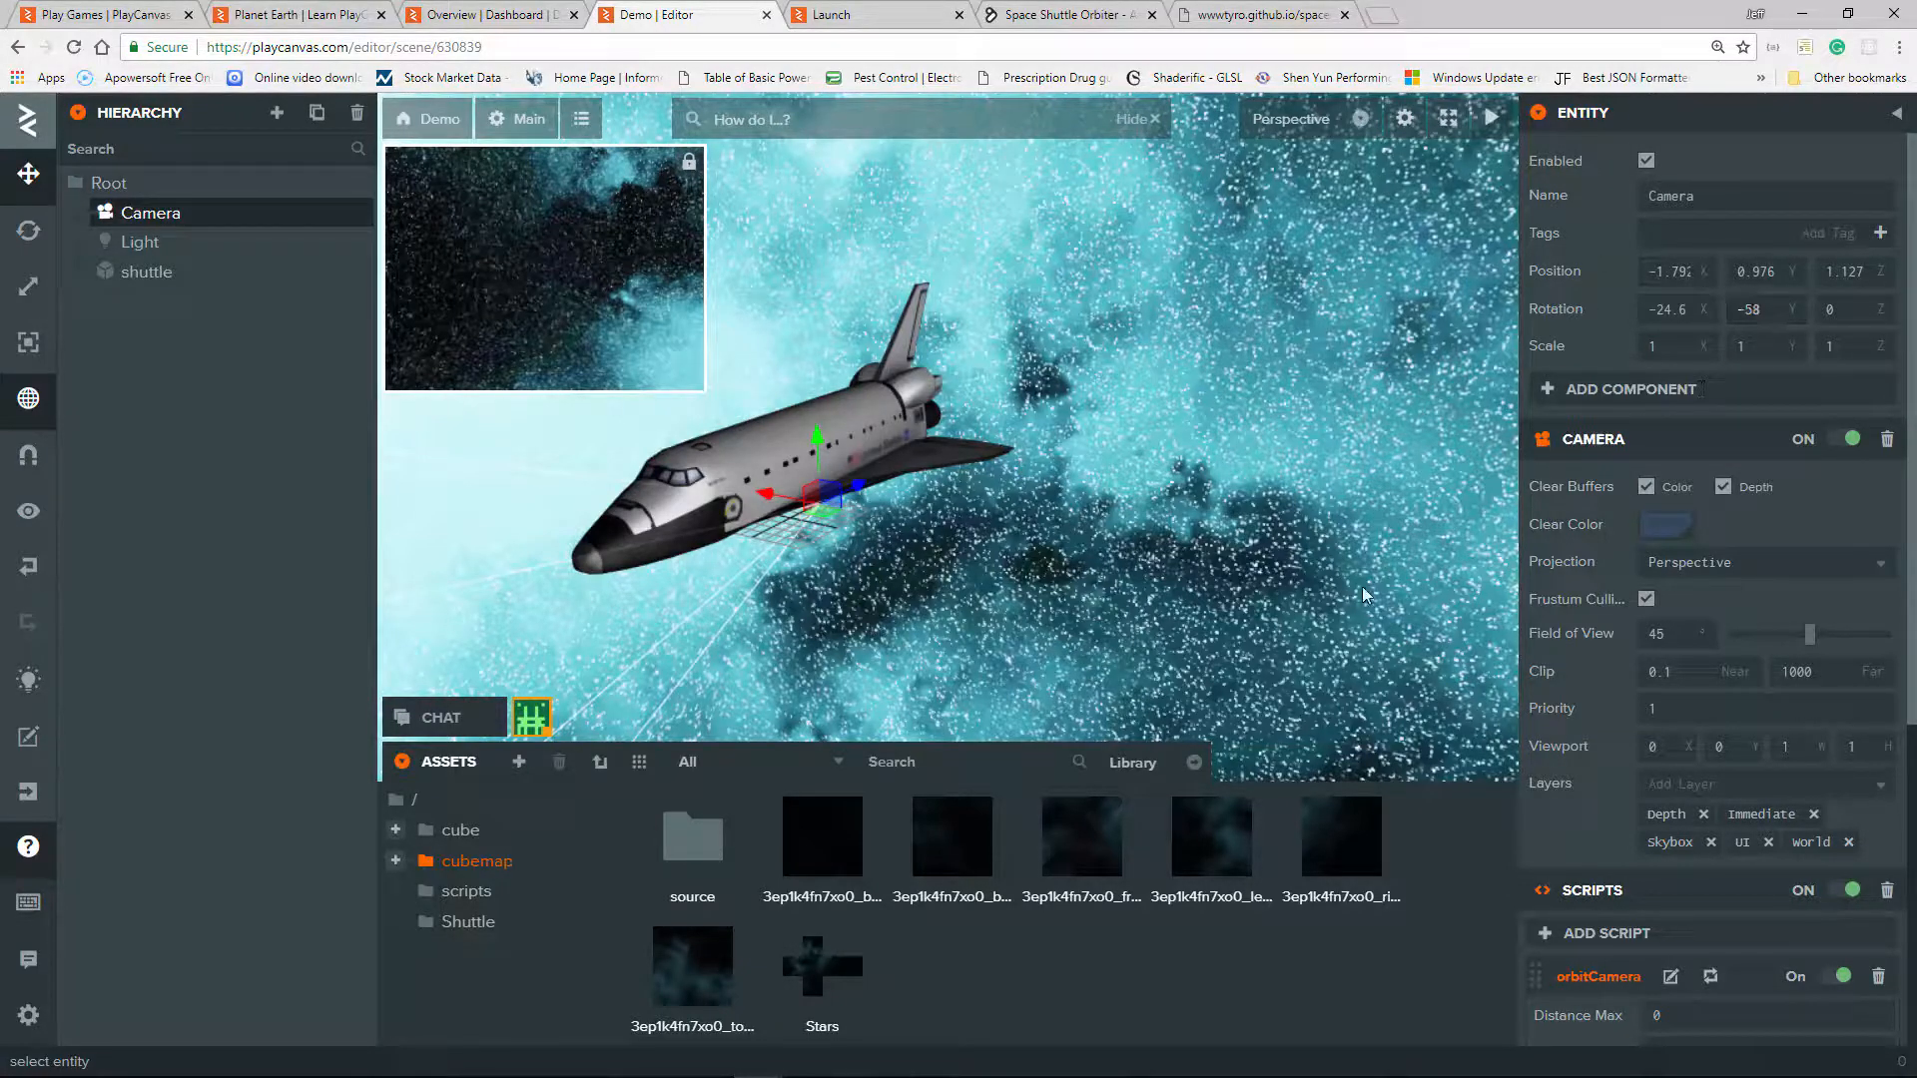
scroll(1687, 805, down, 1)
scroll(1656, 824, down, 3)
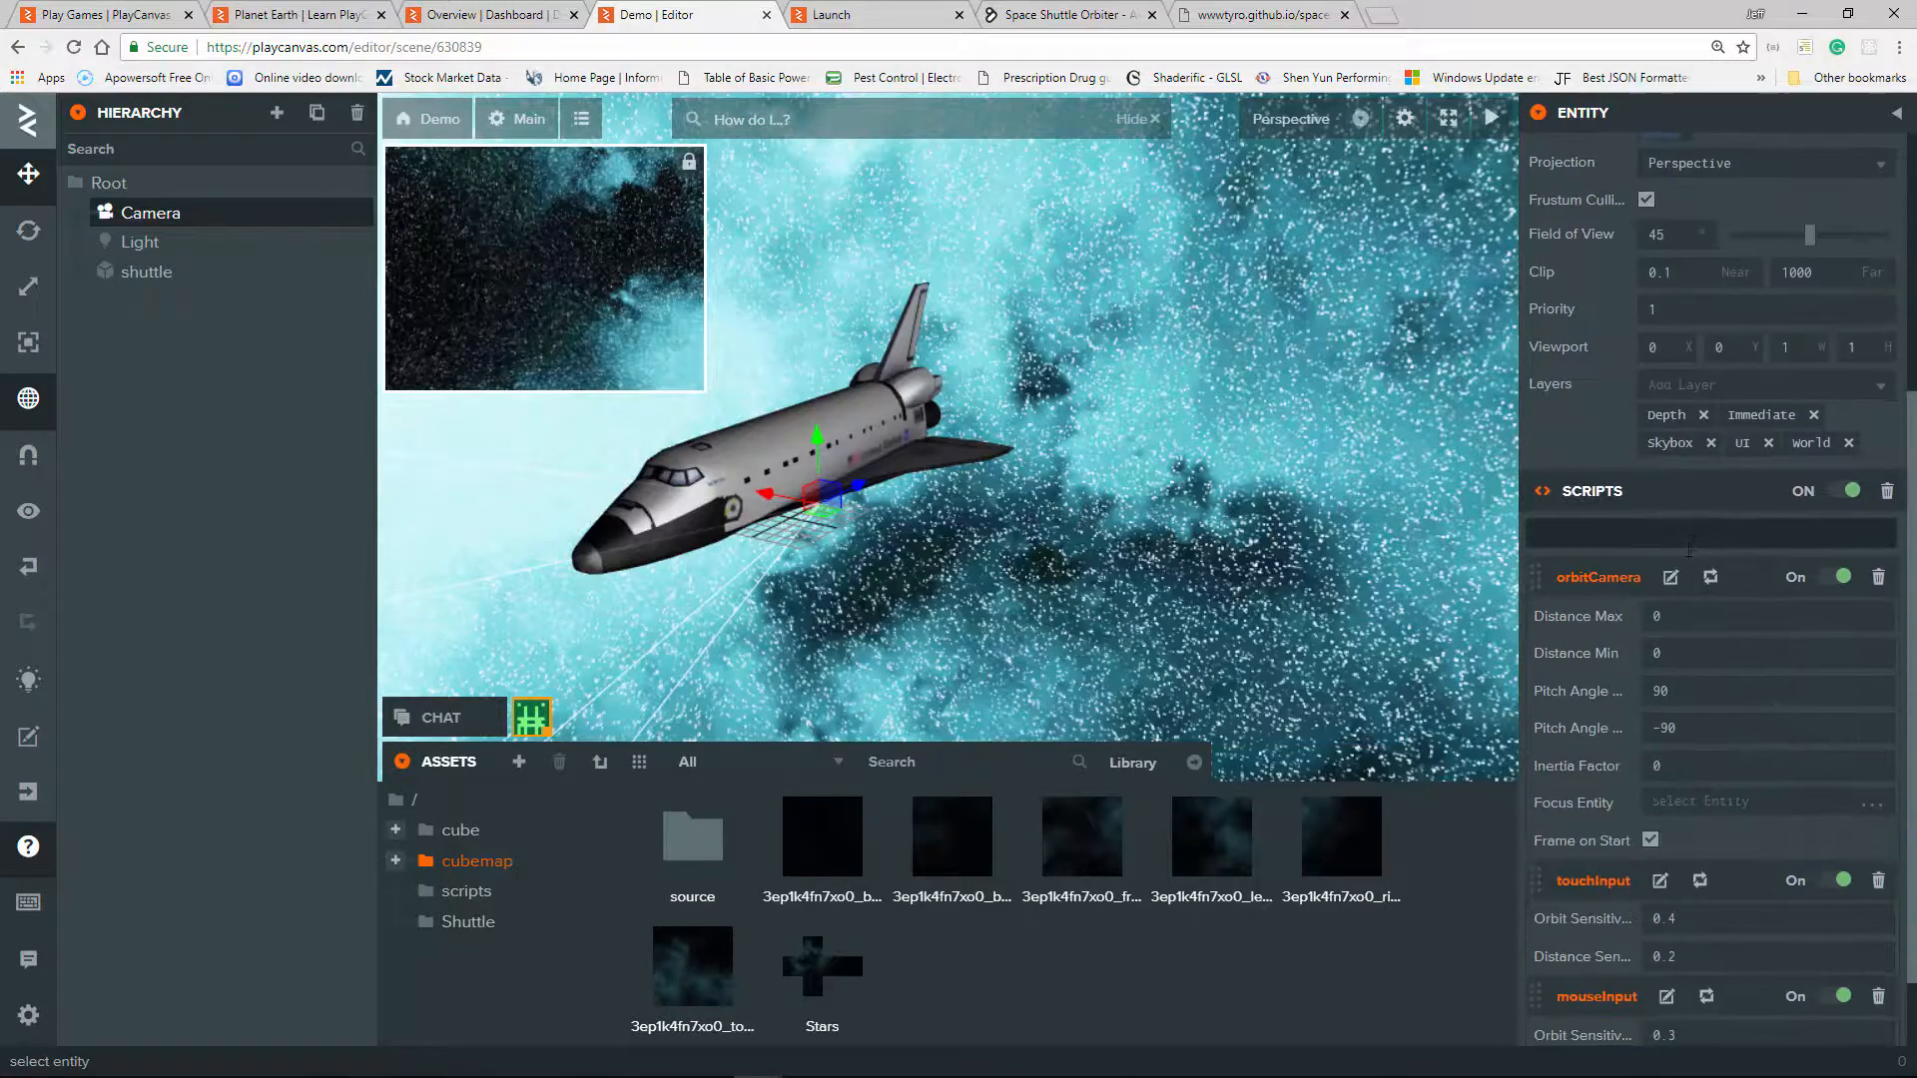
scroll(1594, 886, down, 1)
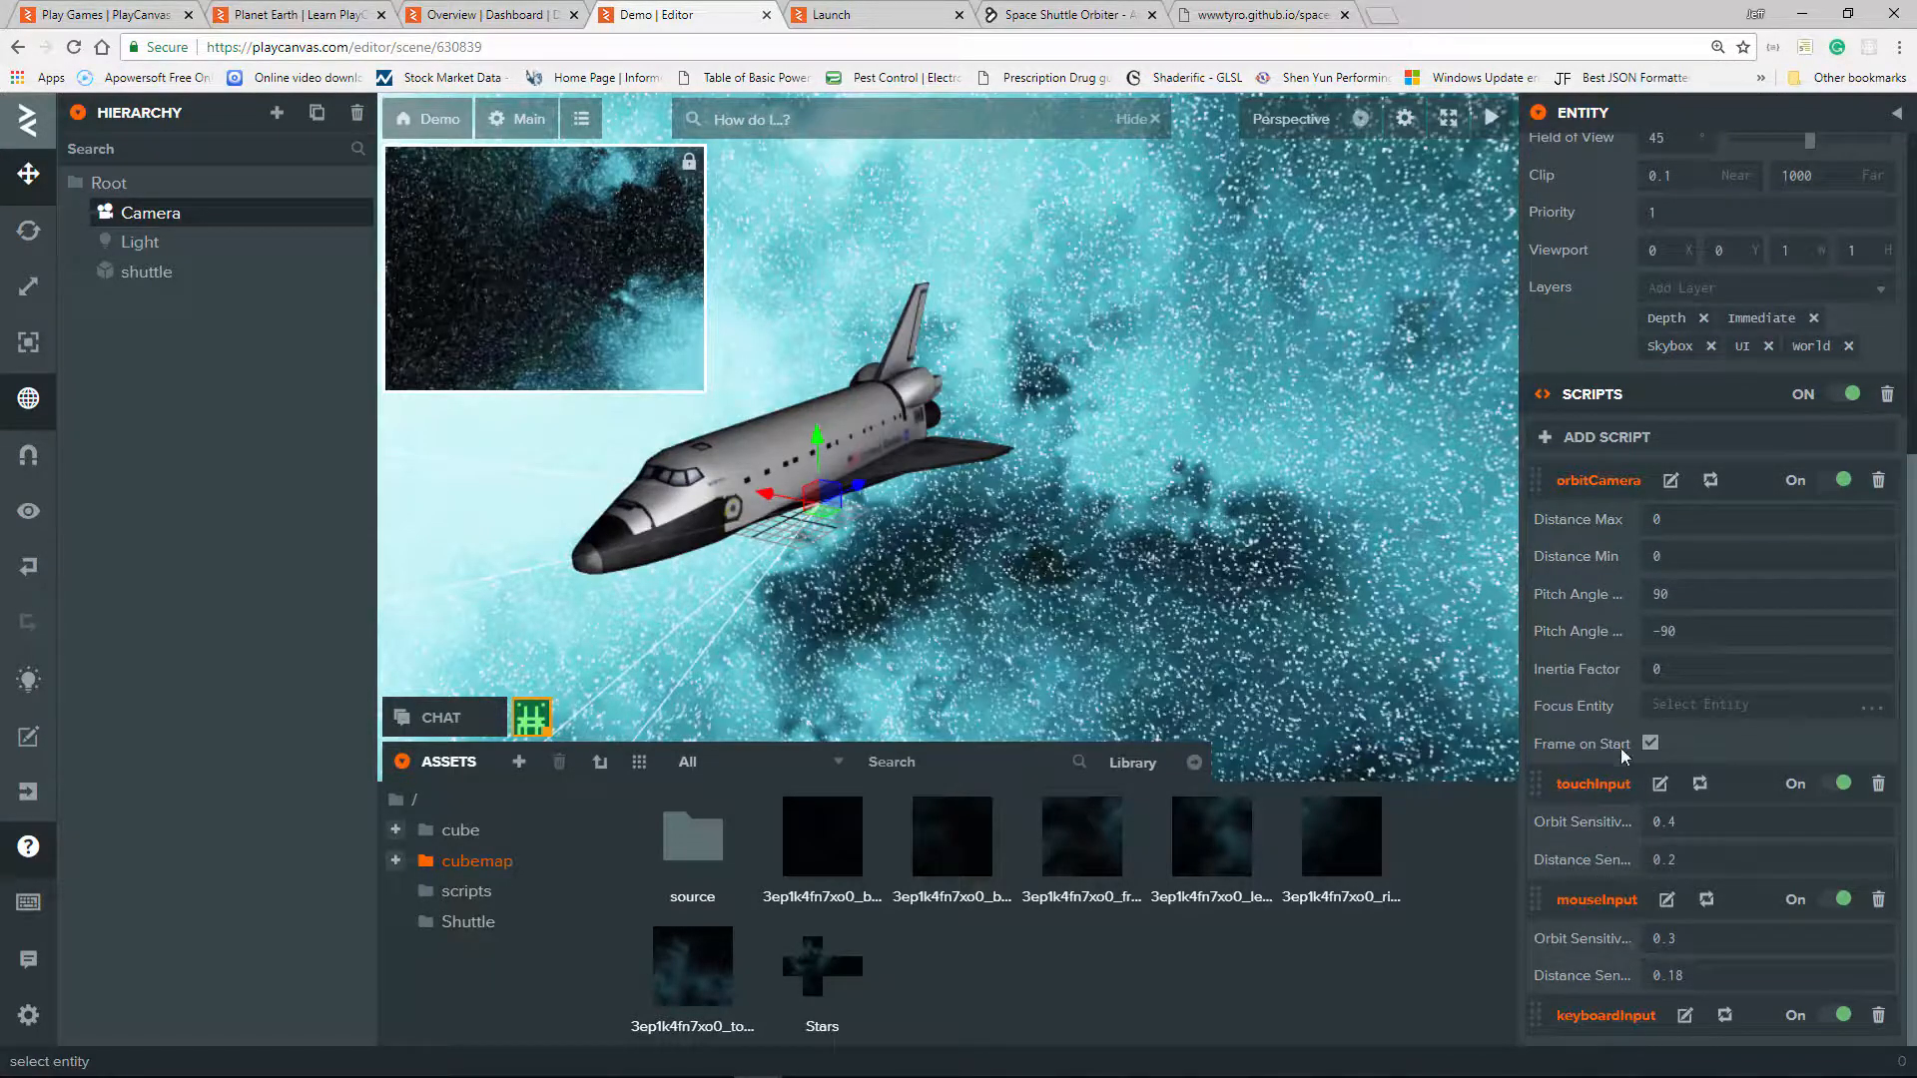
scroll(1683, 639, up, 3)
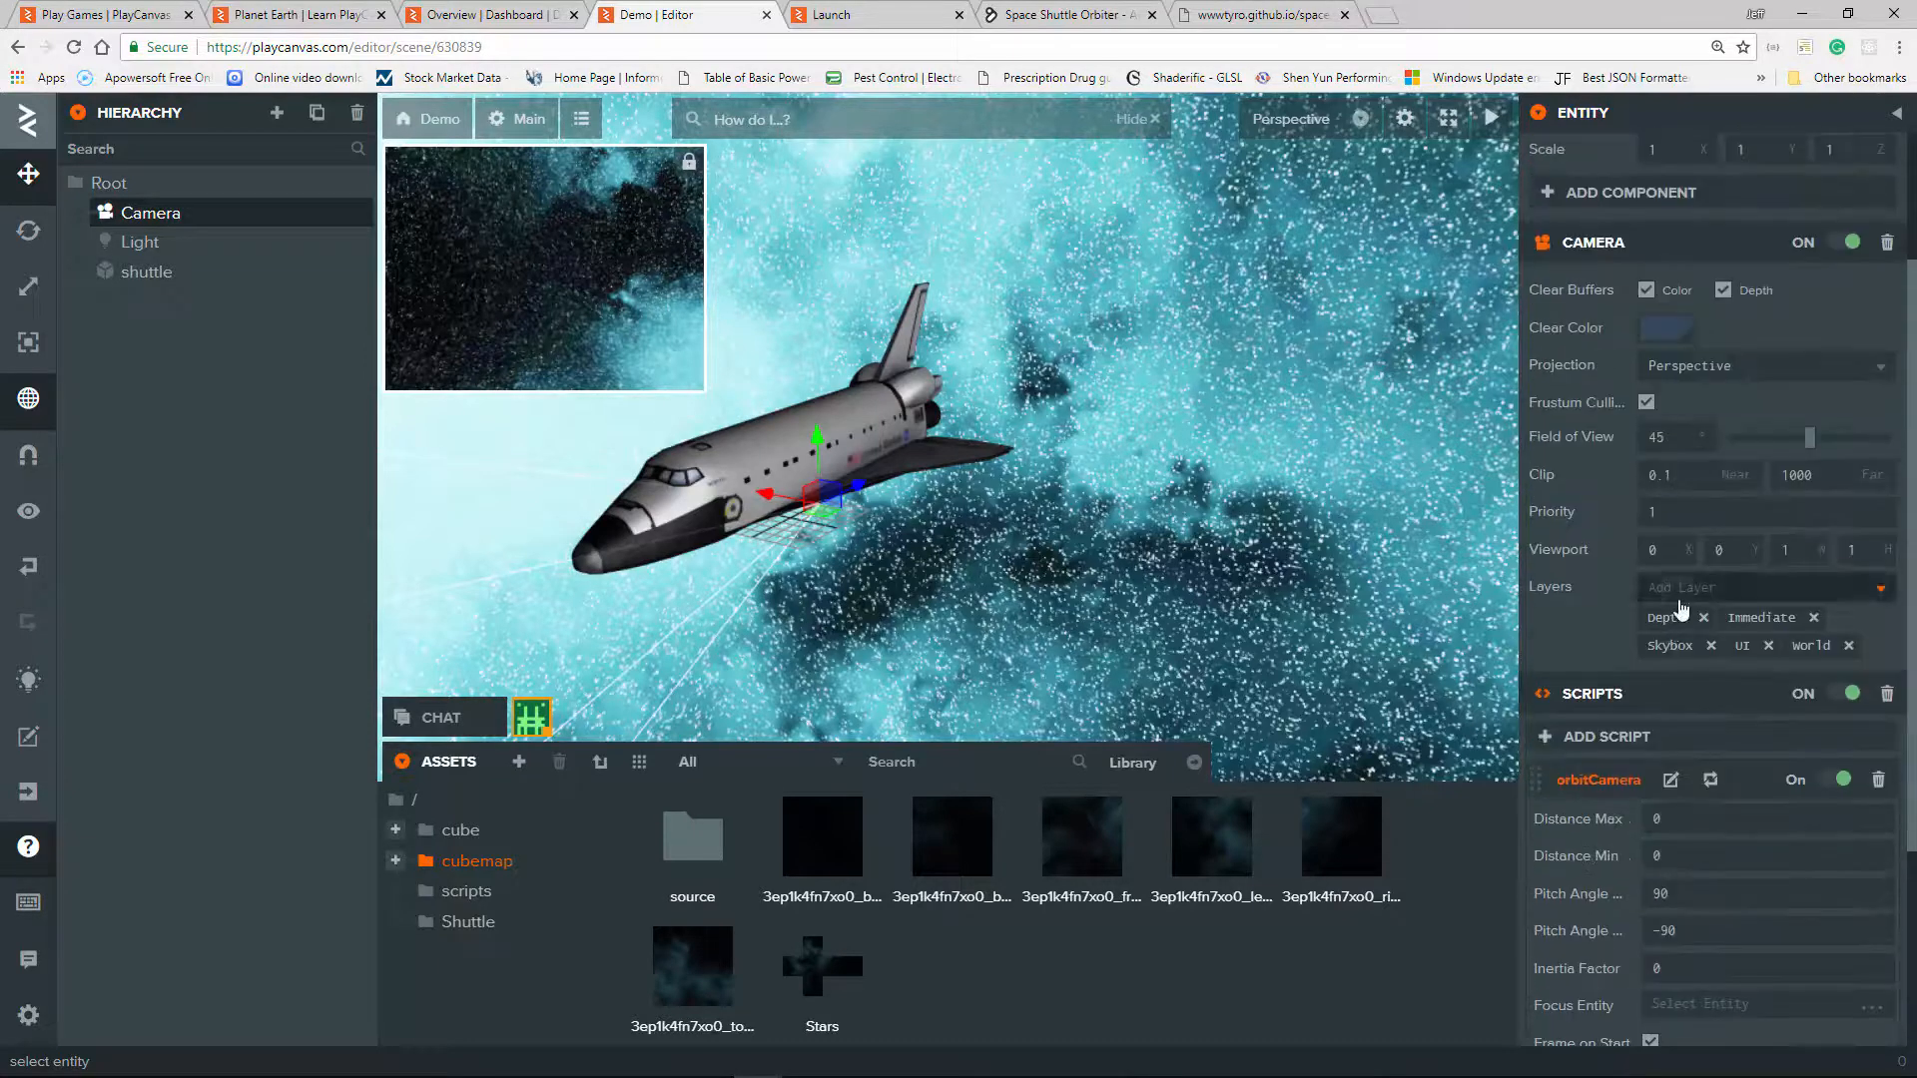
scroll(1683, 644, down, 2)
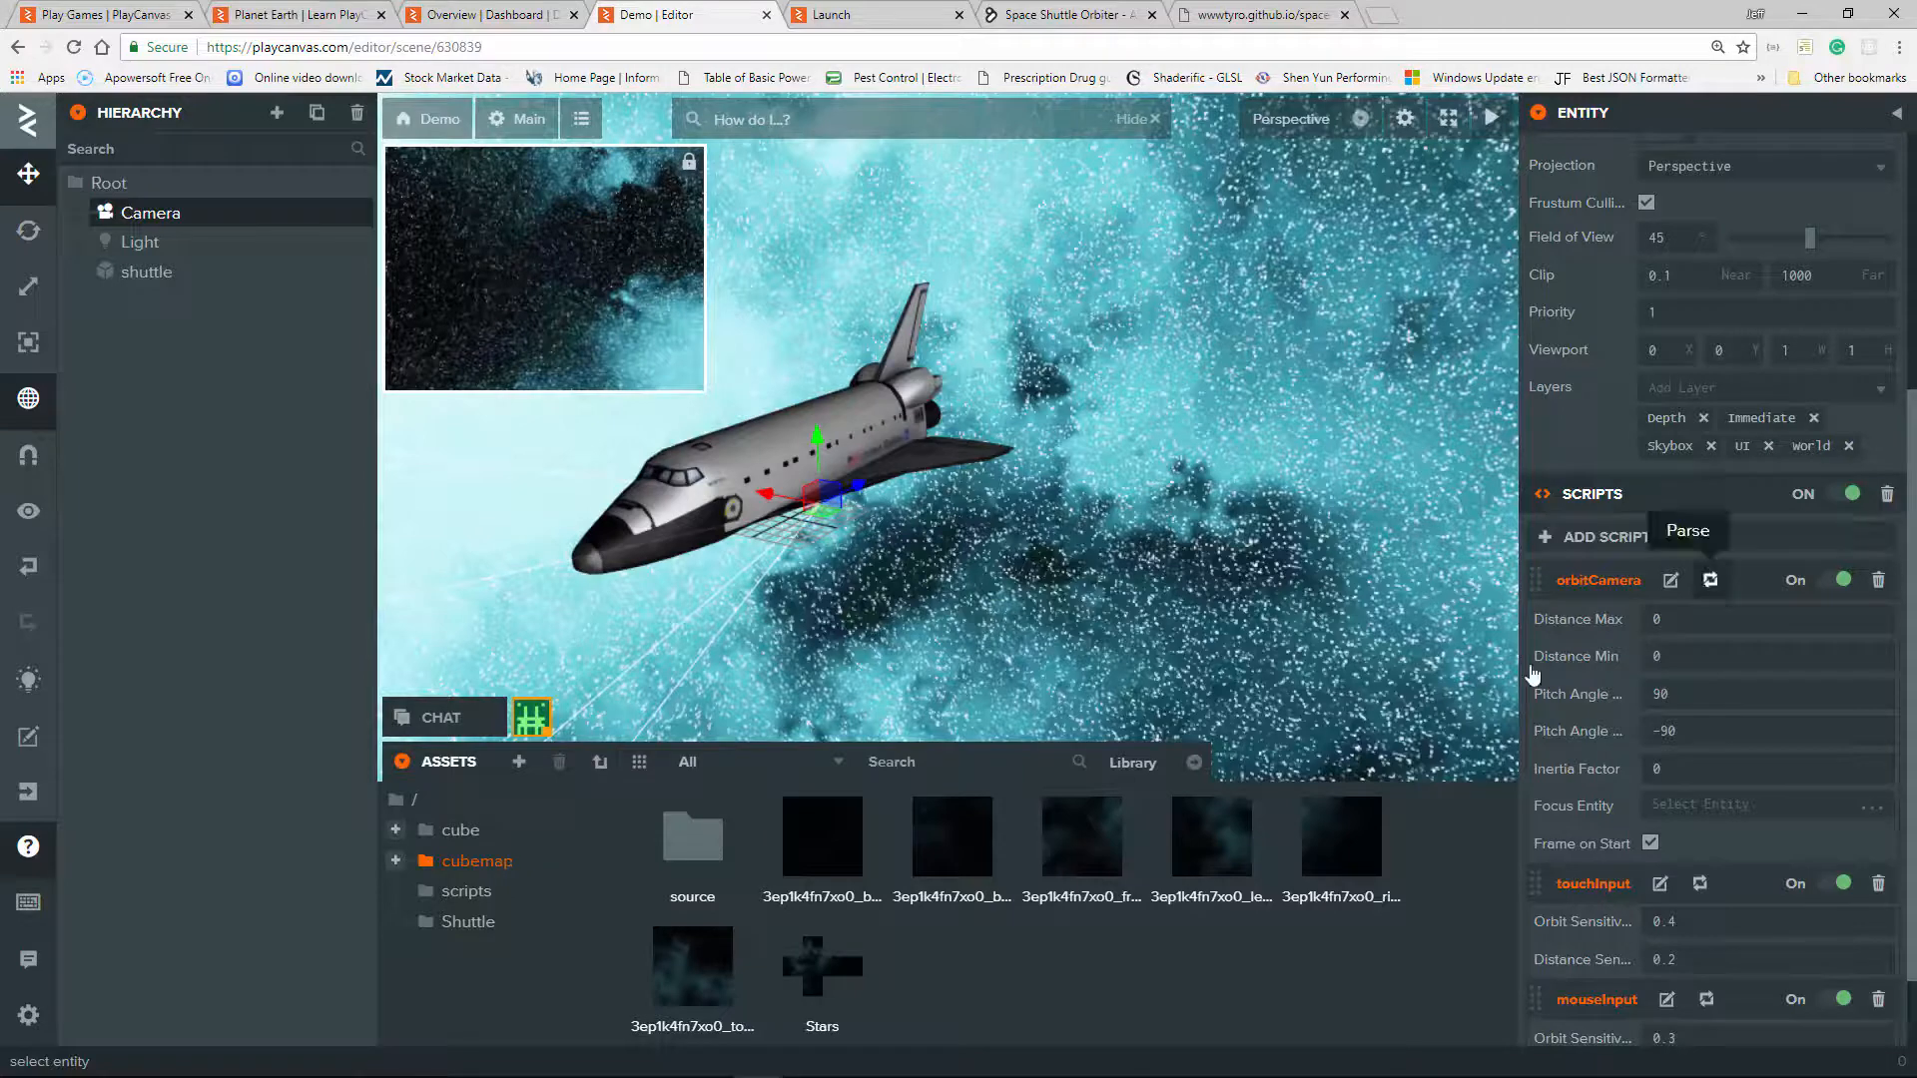
click(1697, 619)
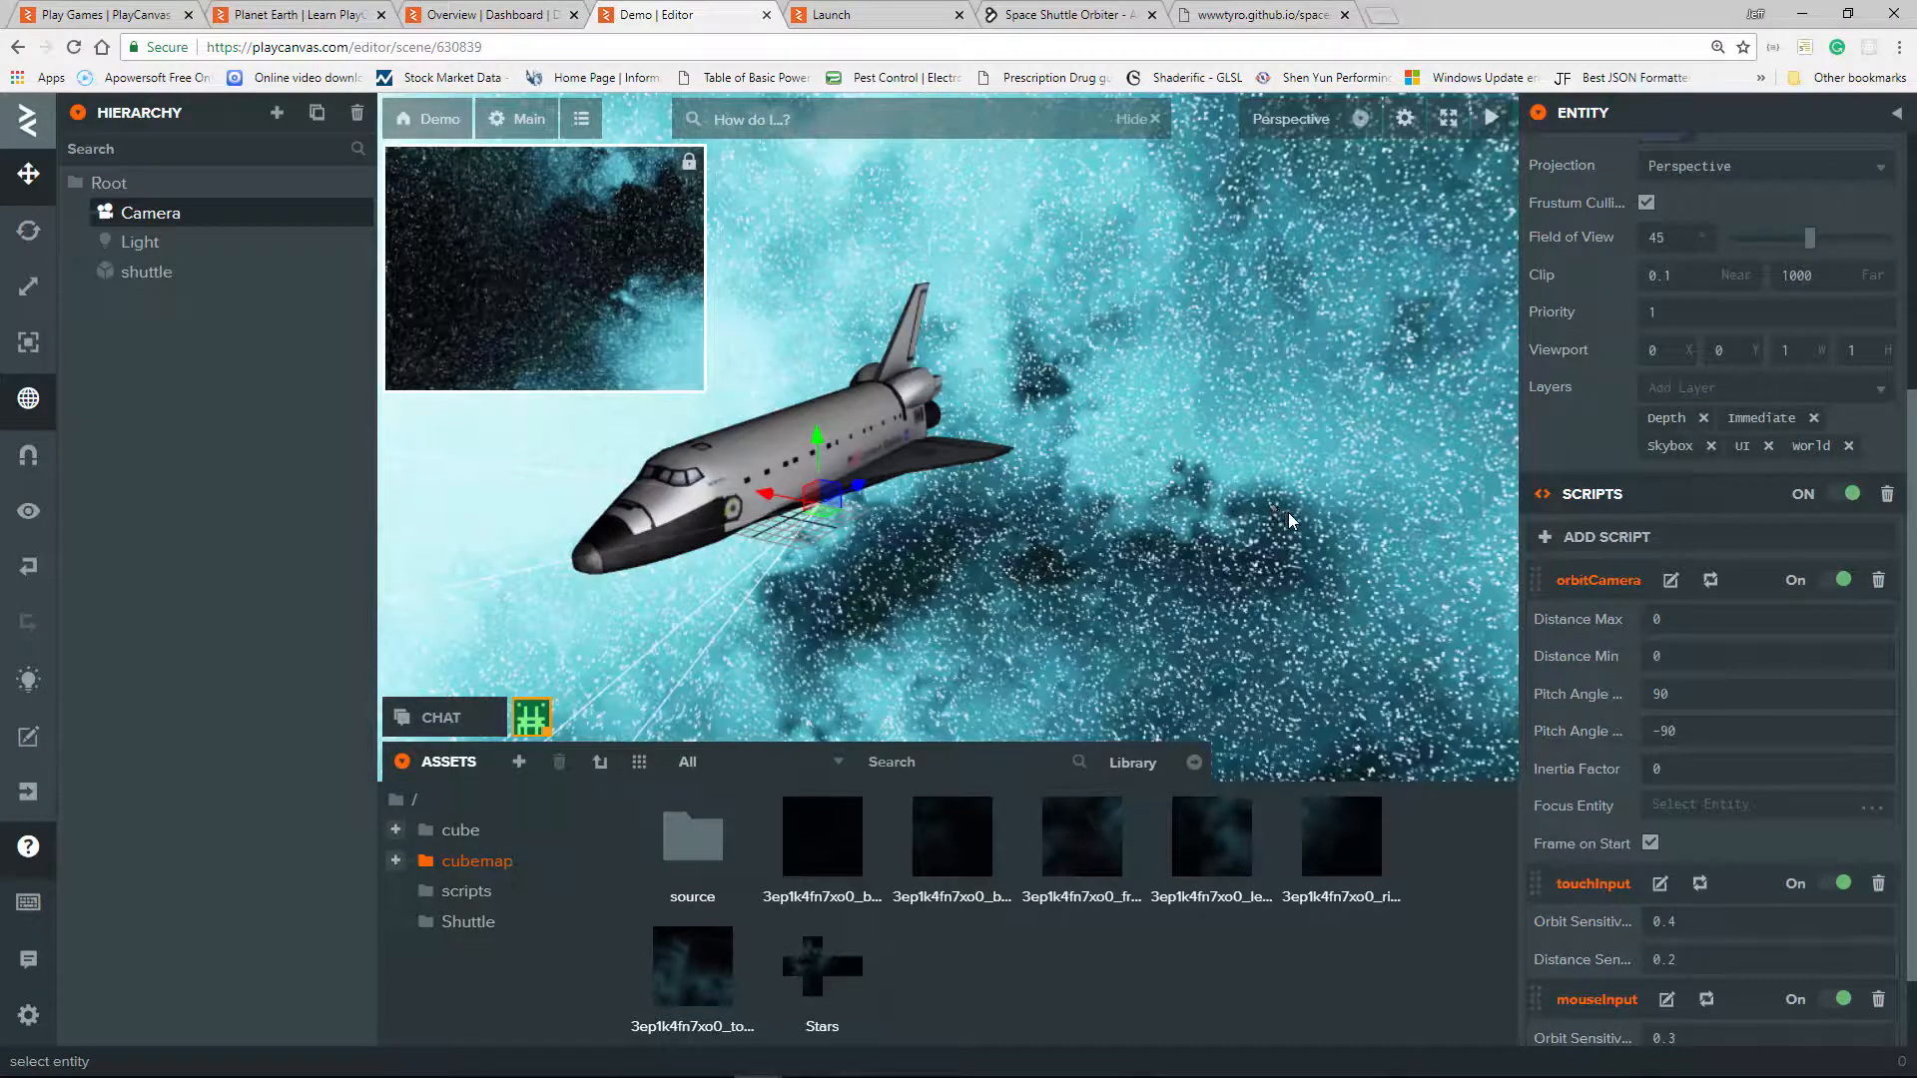
scroll(1288, 520, down, 2)
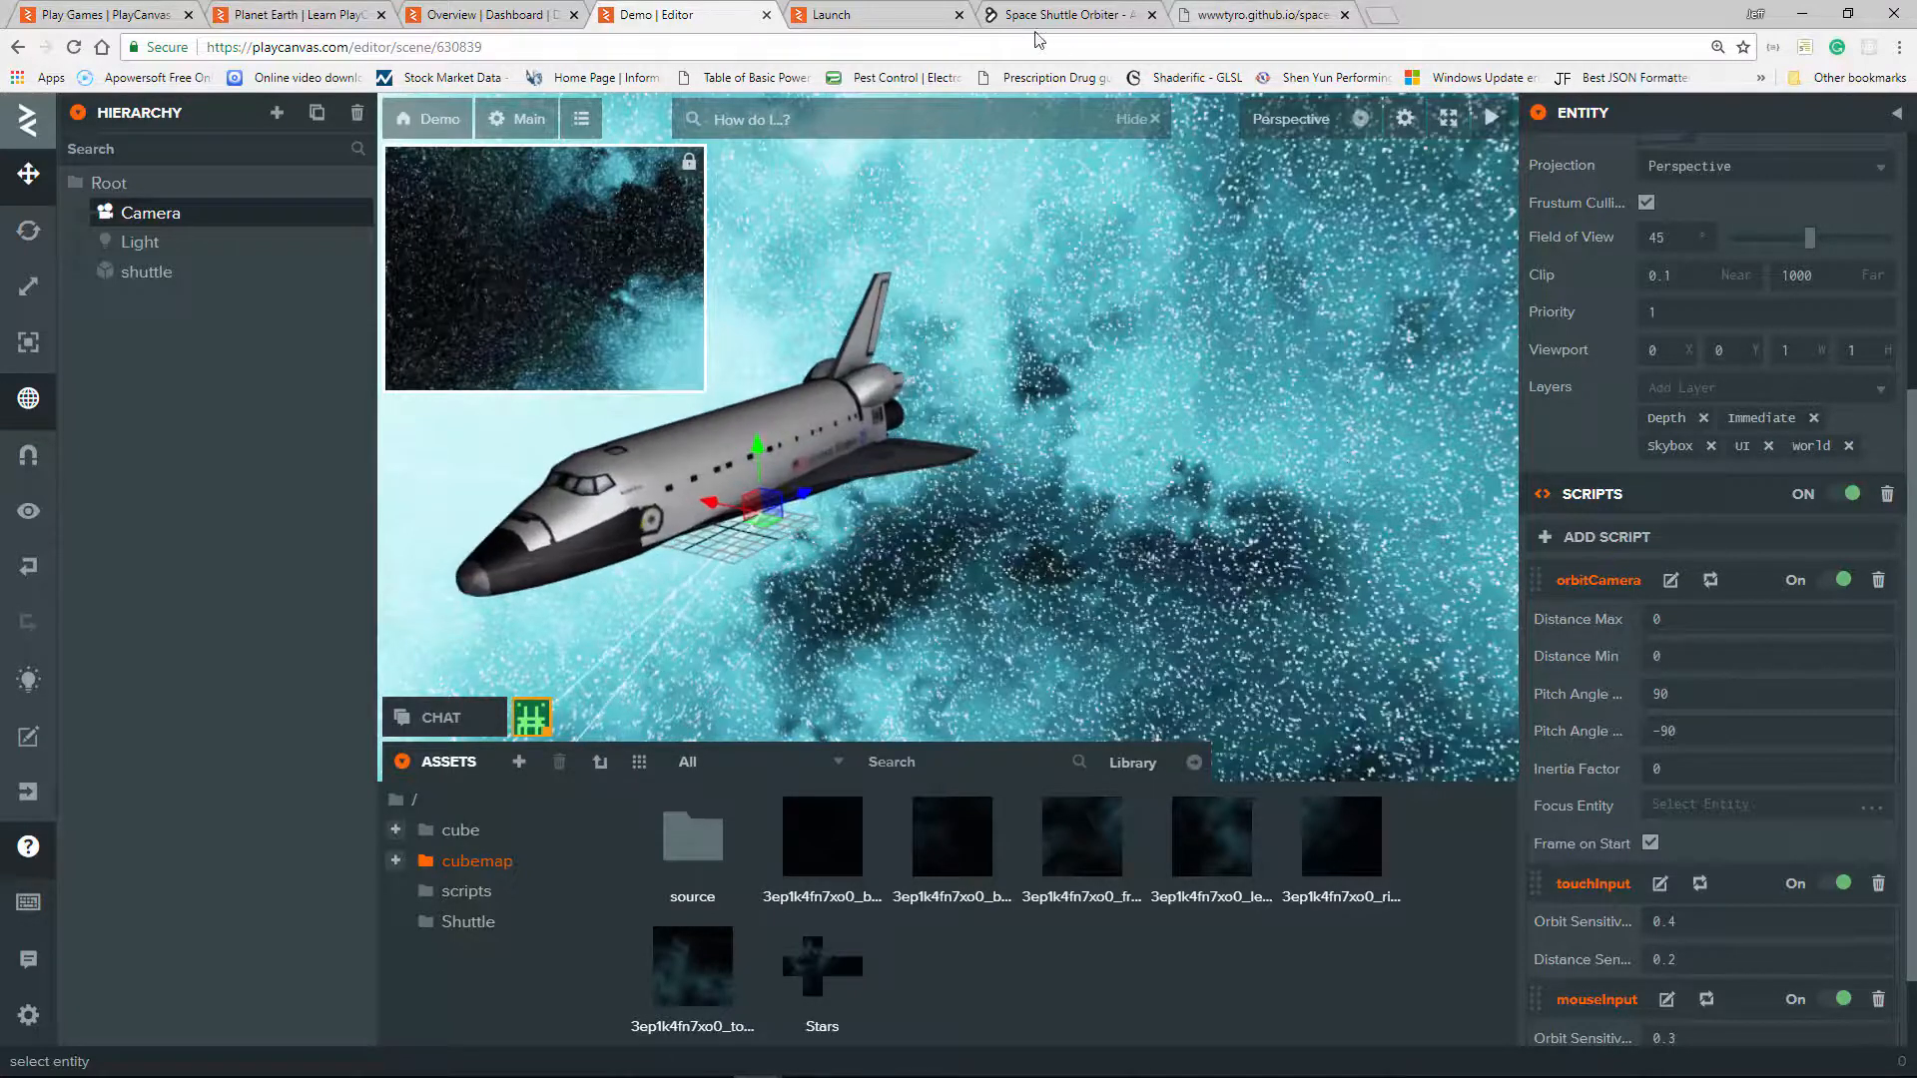
Step: Orbit and zoom around the shuttle in the launched scene to view it against the starry background from several angles
click(876, 15)
mouse_move(938, 409)
mouse_down()
mouse_move(1076, 456)
mouse_move(948, 403)
mouse_up()
scroll(948, 403, up, 2)
drag(1087, 506, 938, 666)
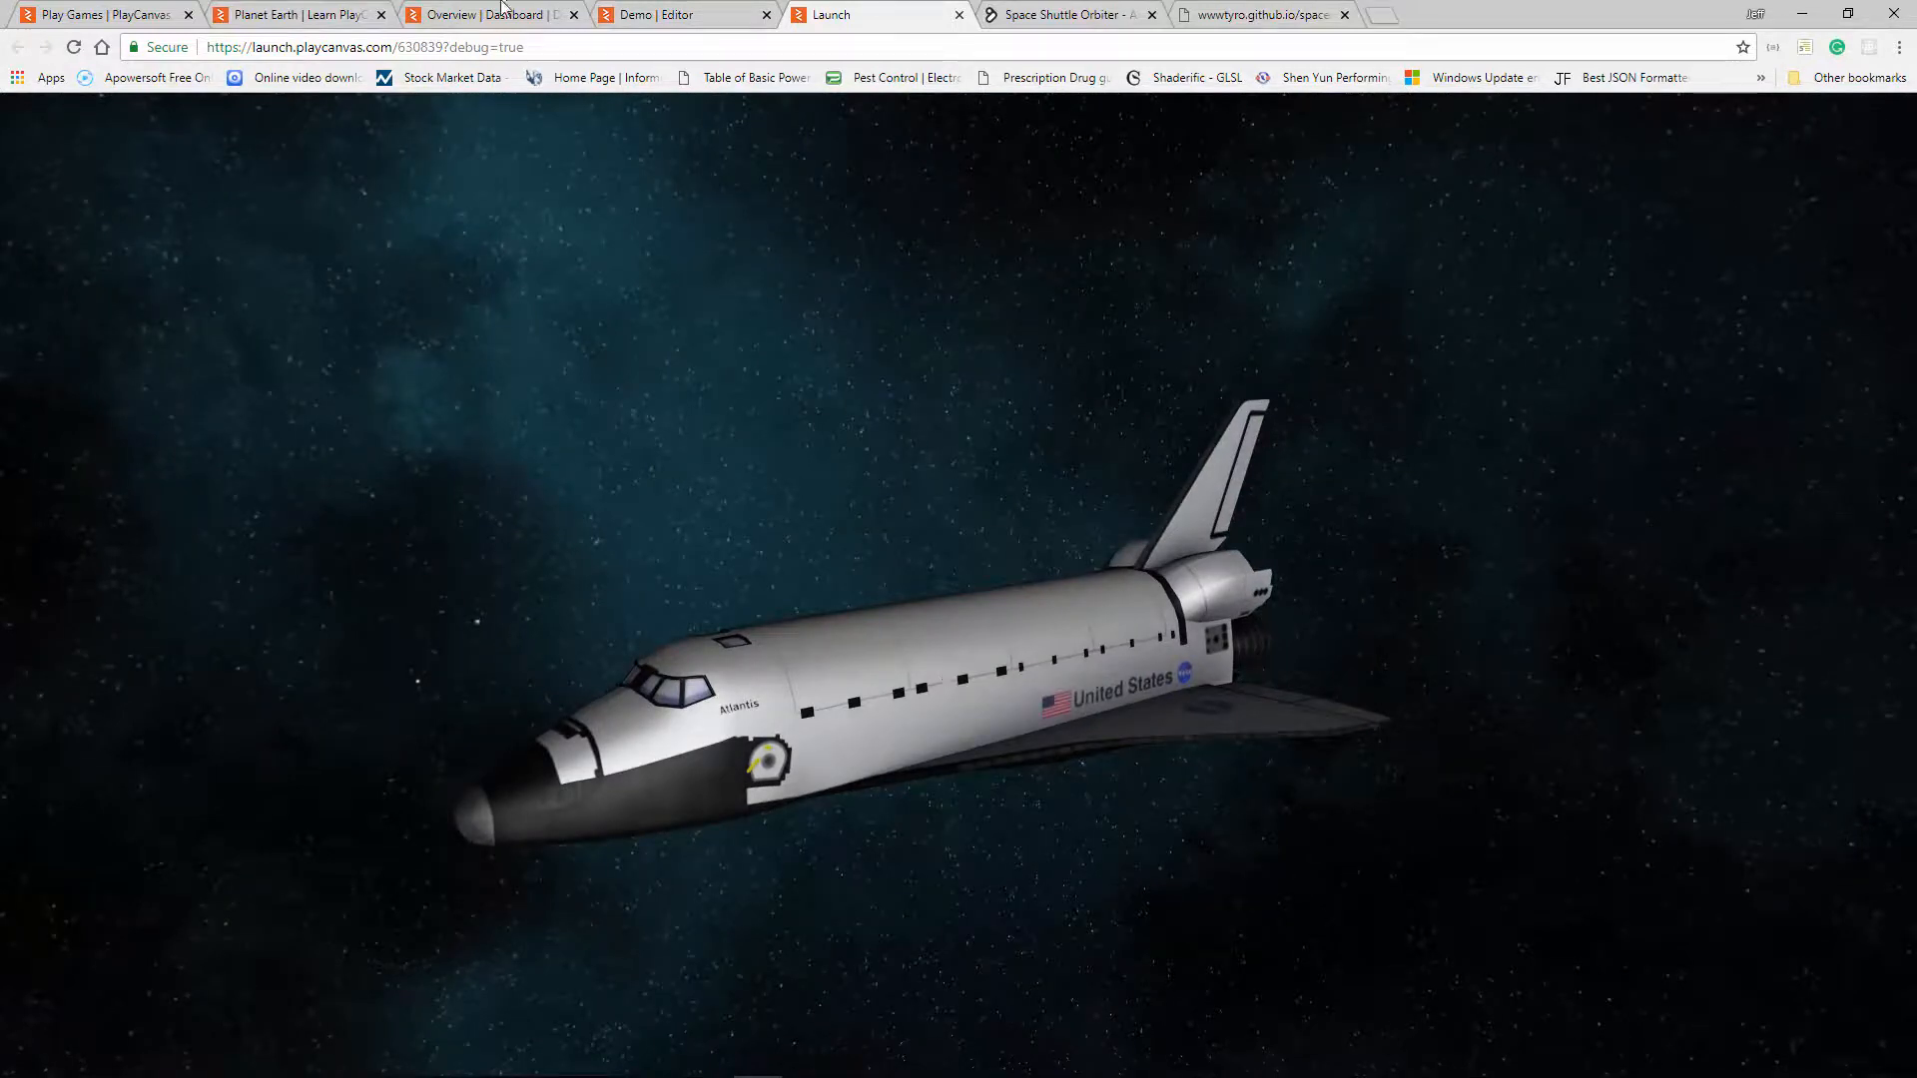
drag(1102, 715, 1143, 715)
drag(1311, 720, 1215, 766)
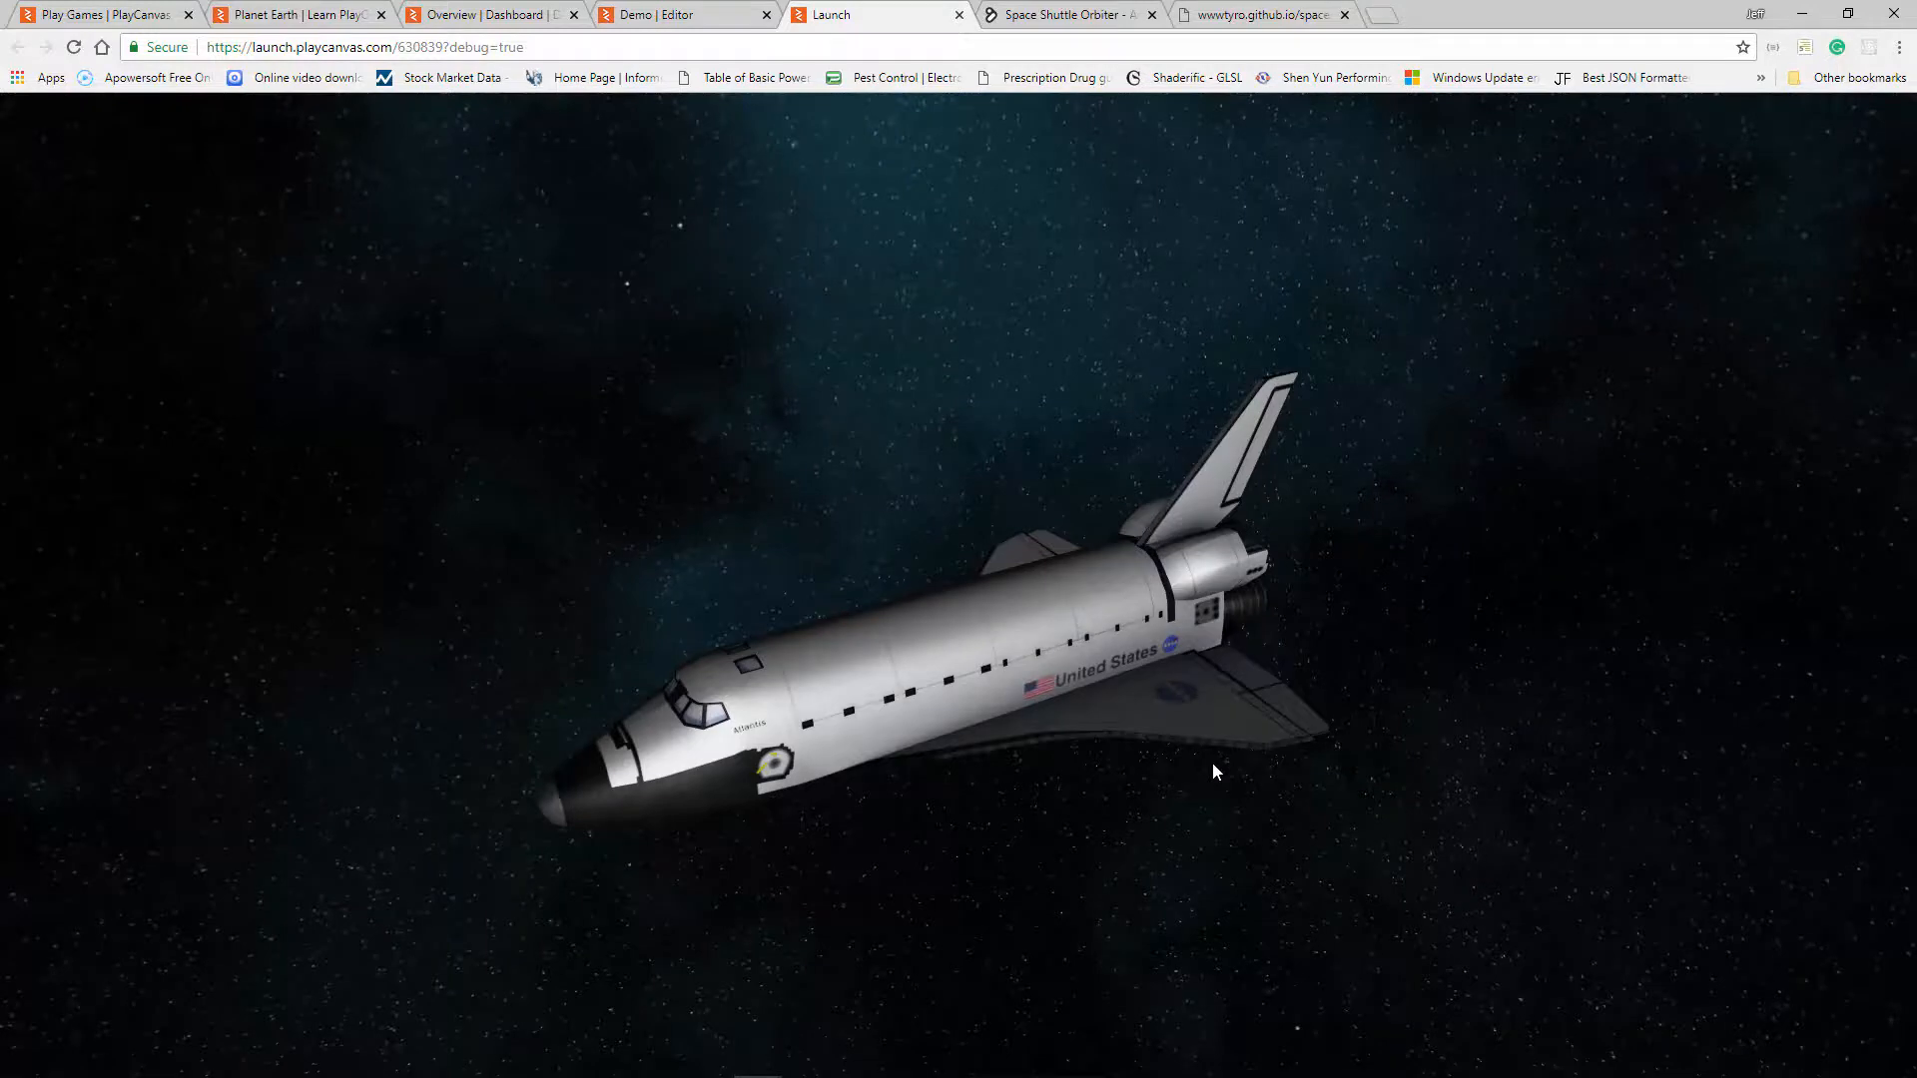
mouse_move(1382, 663)
mouse_down()
mouse_move(1024, 721)
mouse_move(1382, 663)
mouse_move(1272, 692)
mouse_move(1303, 709)
mouse_move(1382, 694)
mouse_up()
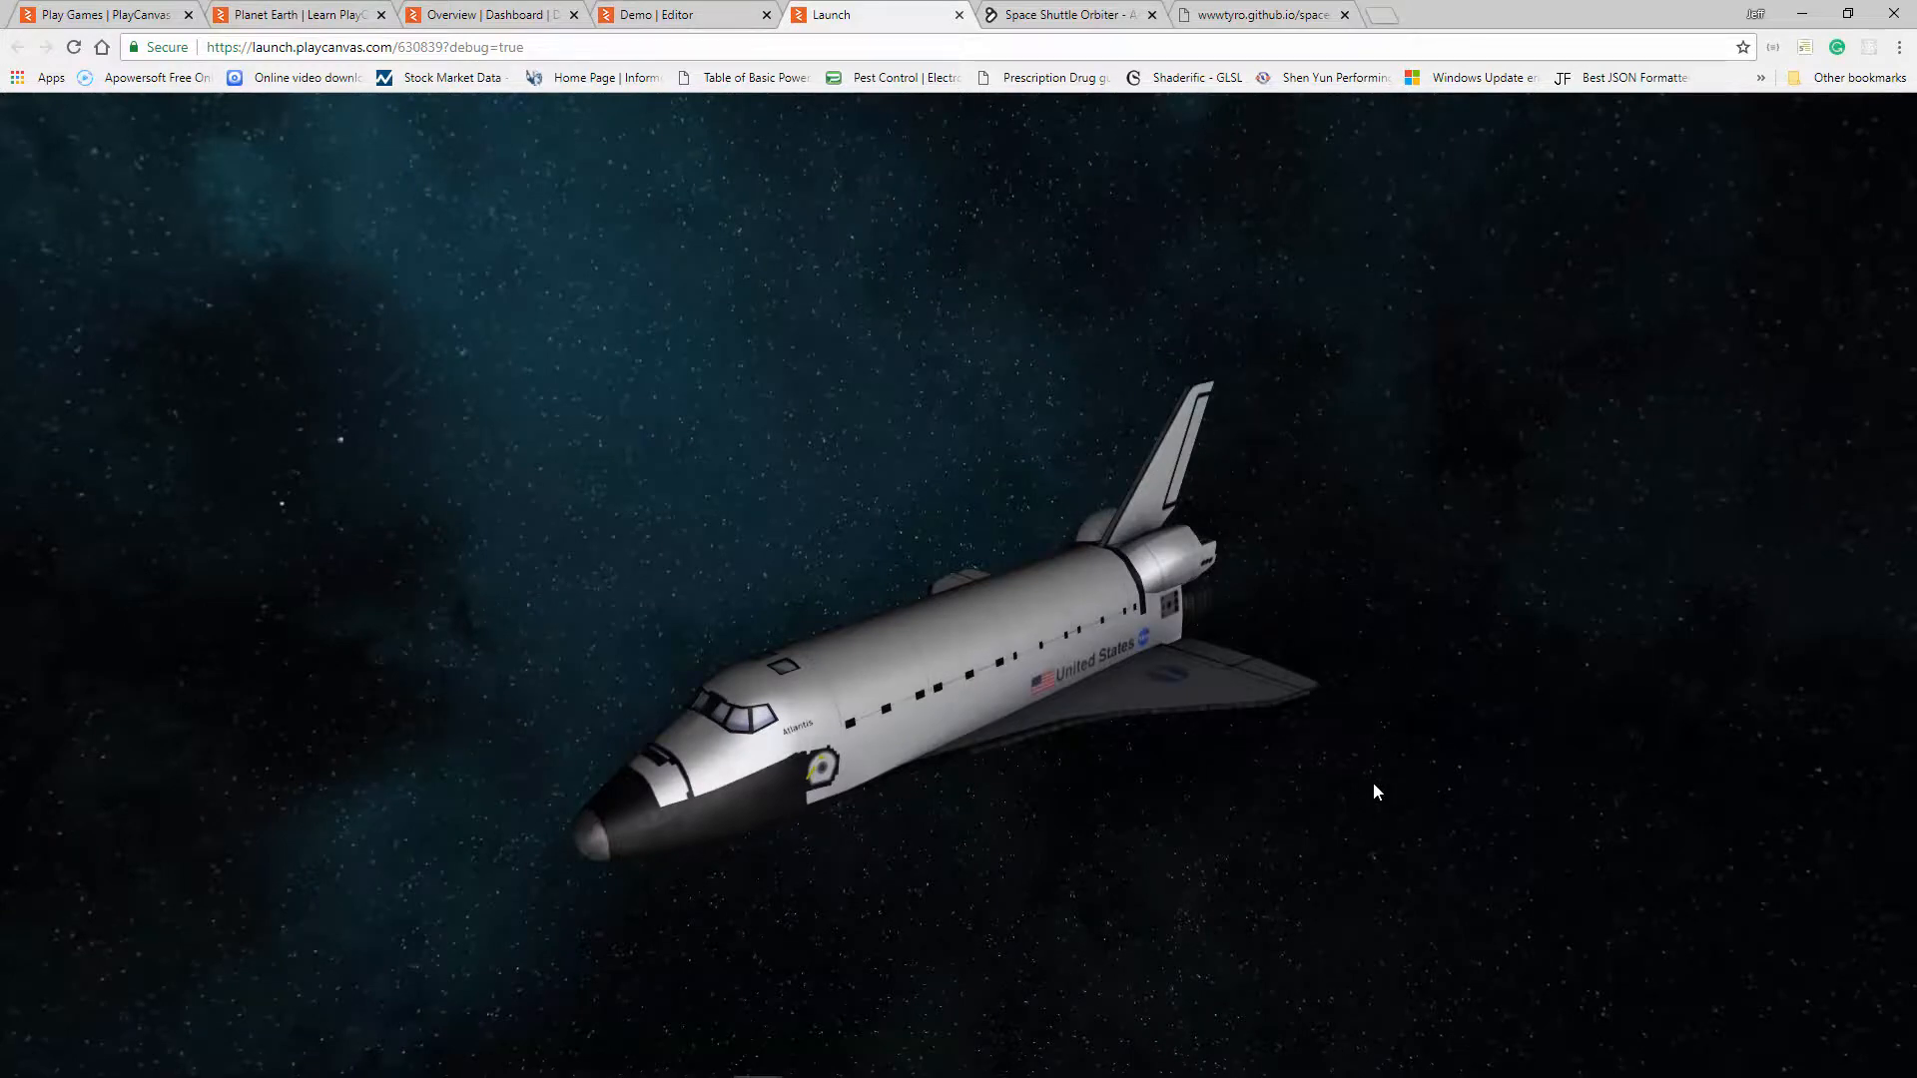
mouse_move(1373, 785)
mouse_down()
mouse_move(1322, 787)
mouse_move(1454, 782)
mouse_move(1352, 783)
mouse_move(1296, 813)
mouse_move(1347, 769)
mouse_move(1386, 794)
mouse_up()
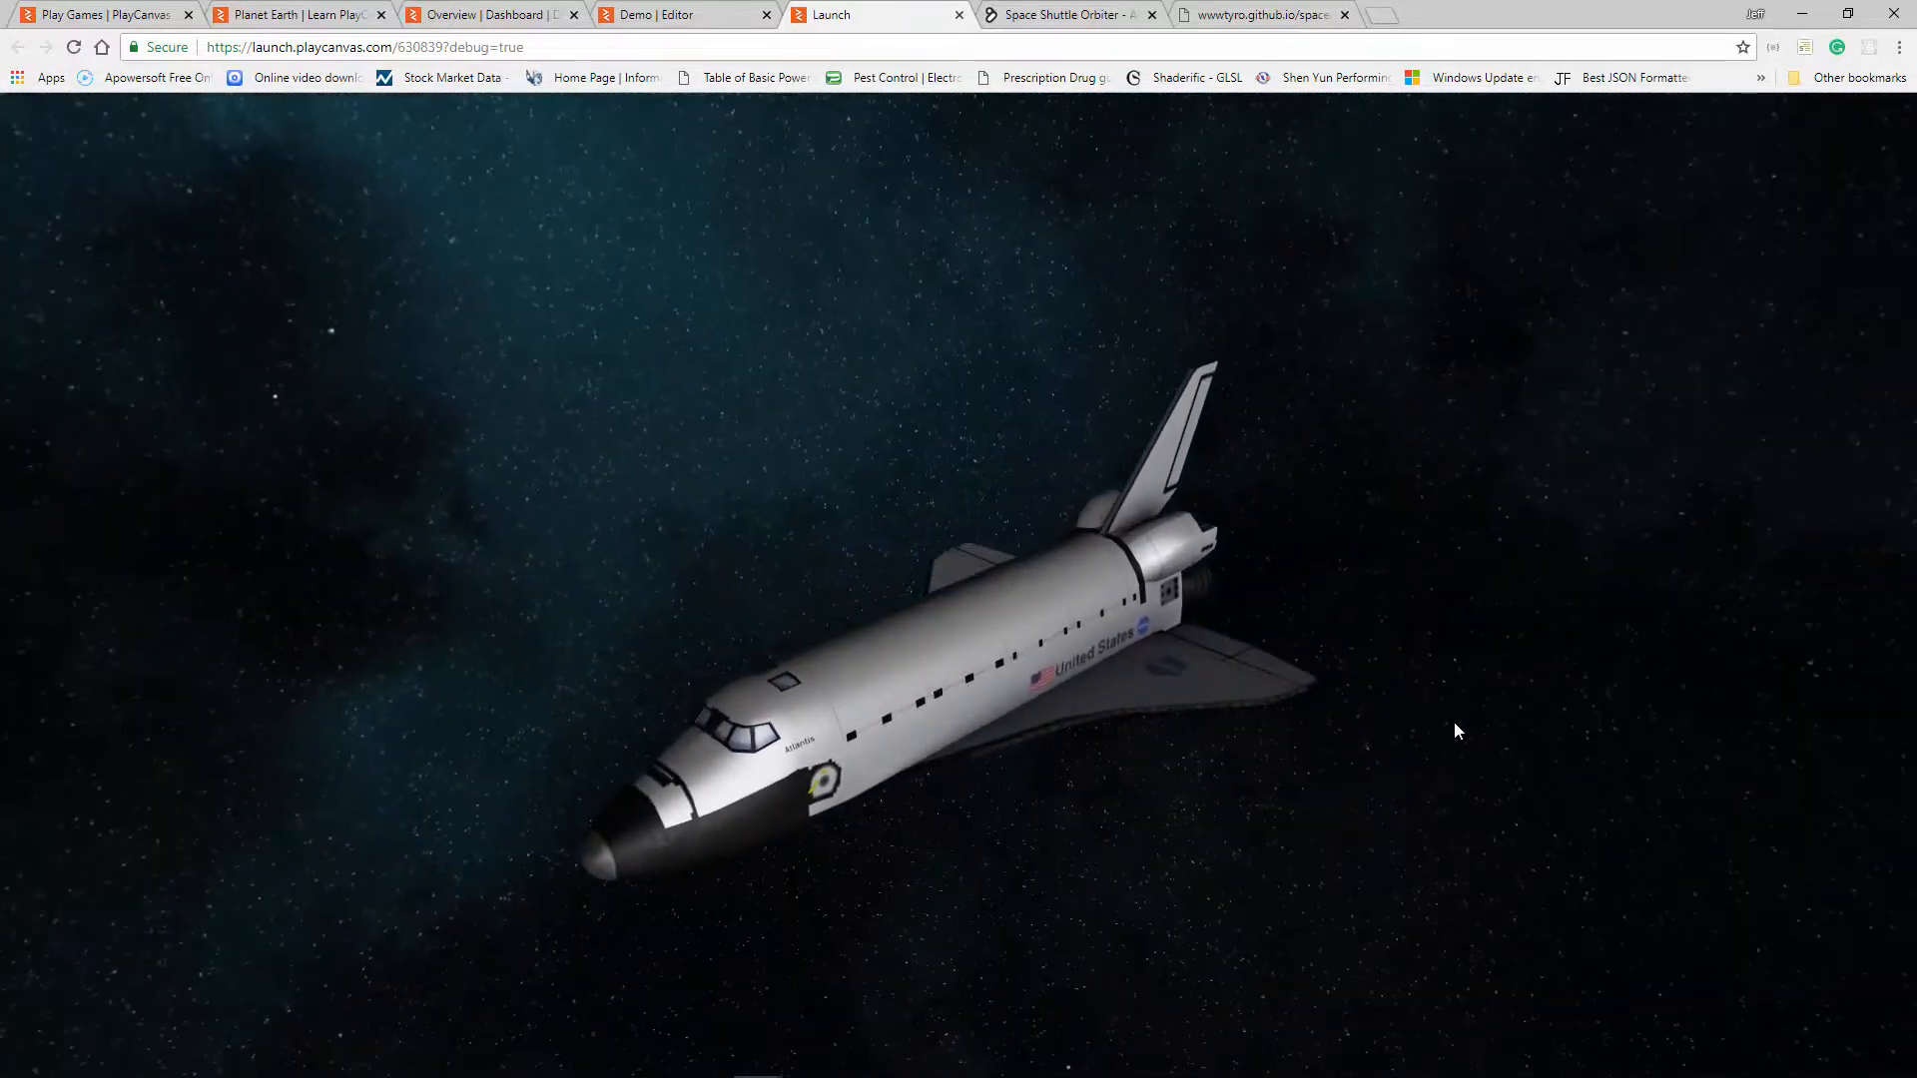
mouse_move(1454, 722)
mouse_down()
mouse_move(1420, 738)
mouse_move(1428, 722)
mouse_move(1452, 721)
mouse_move(1439, 738)
mouse_up()
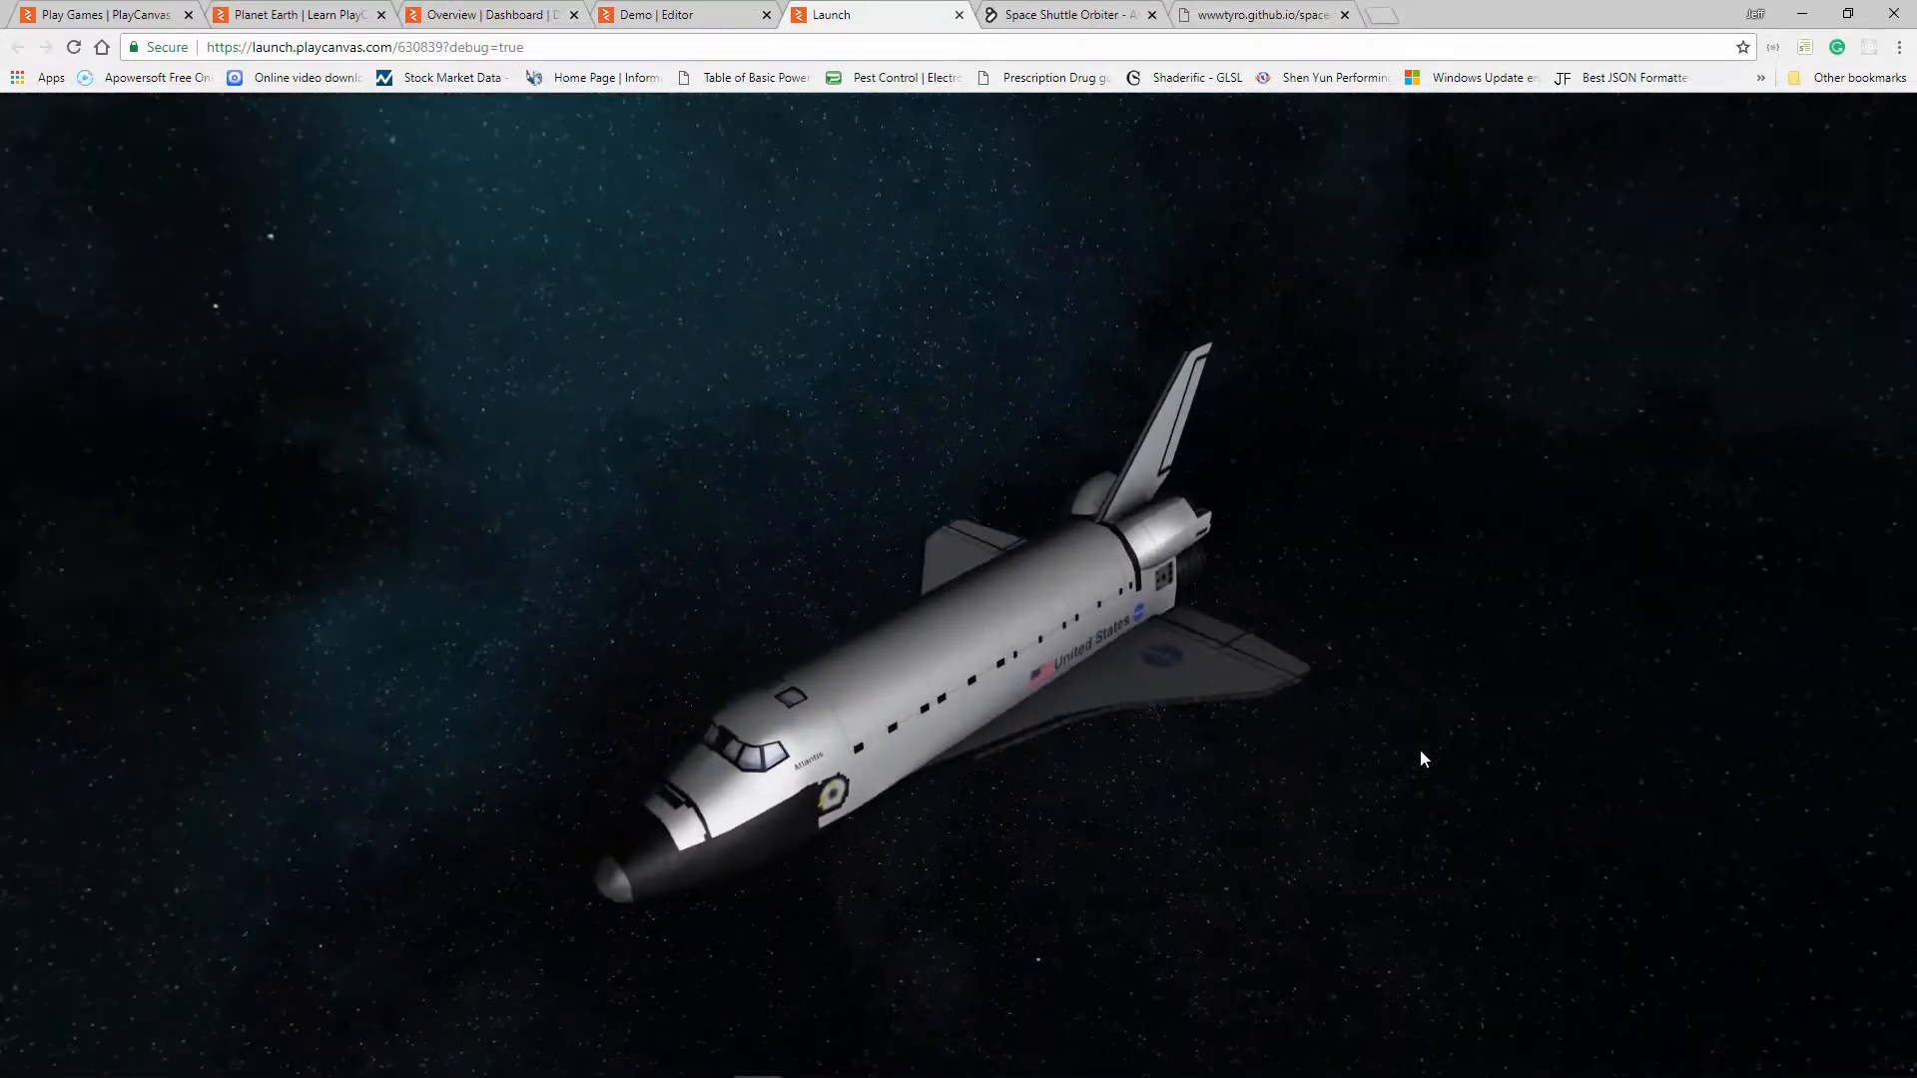
Step: Return to the Demo editor, select the shuttle, and look through its rotate, scale and translate gizmos, ending on translate
click(693, 24)
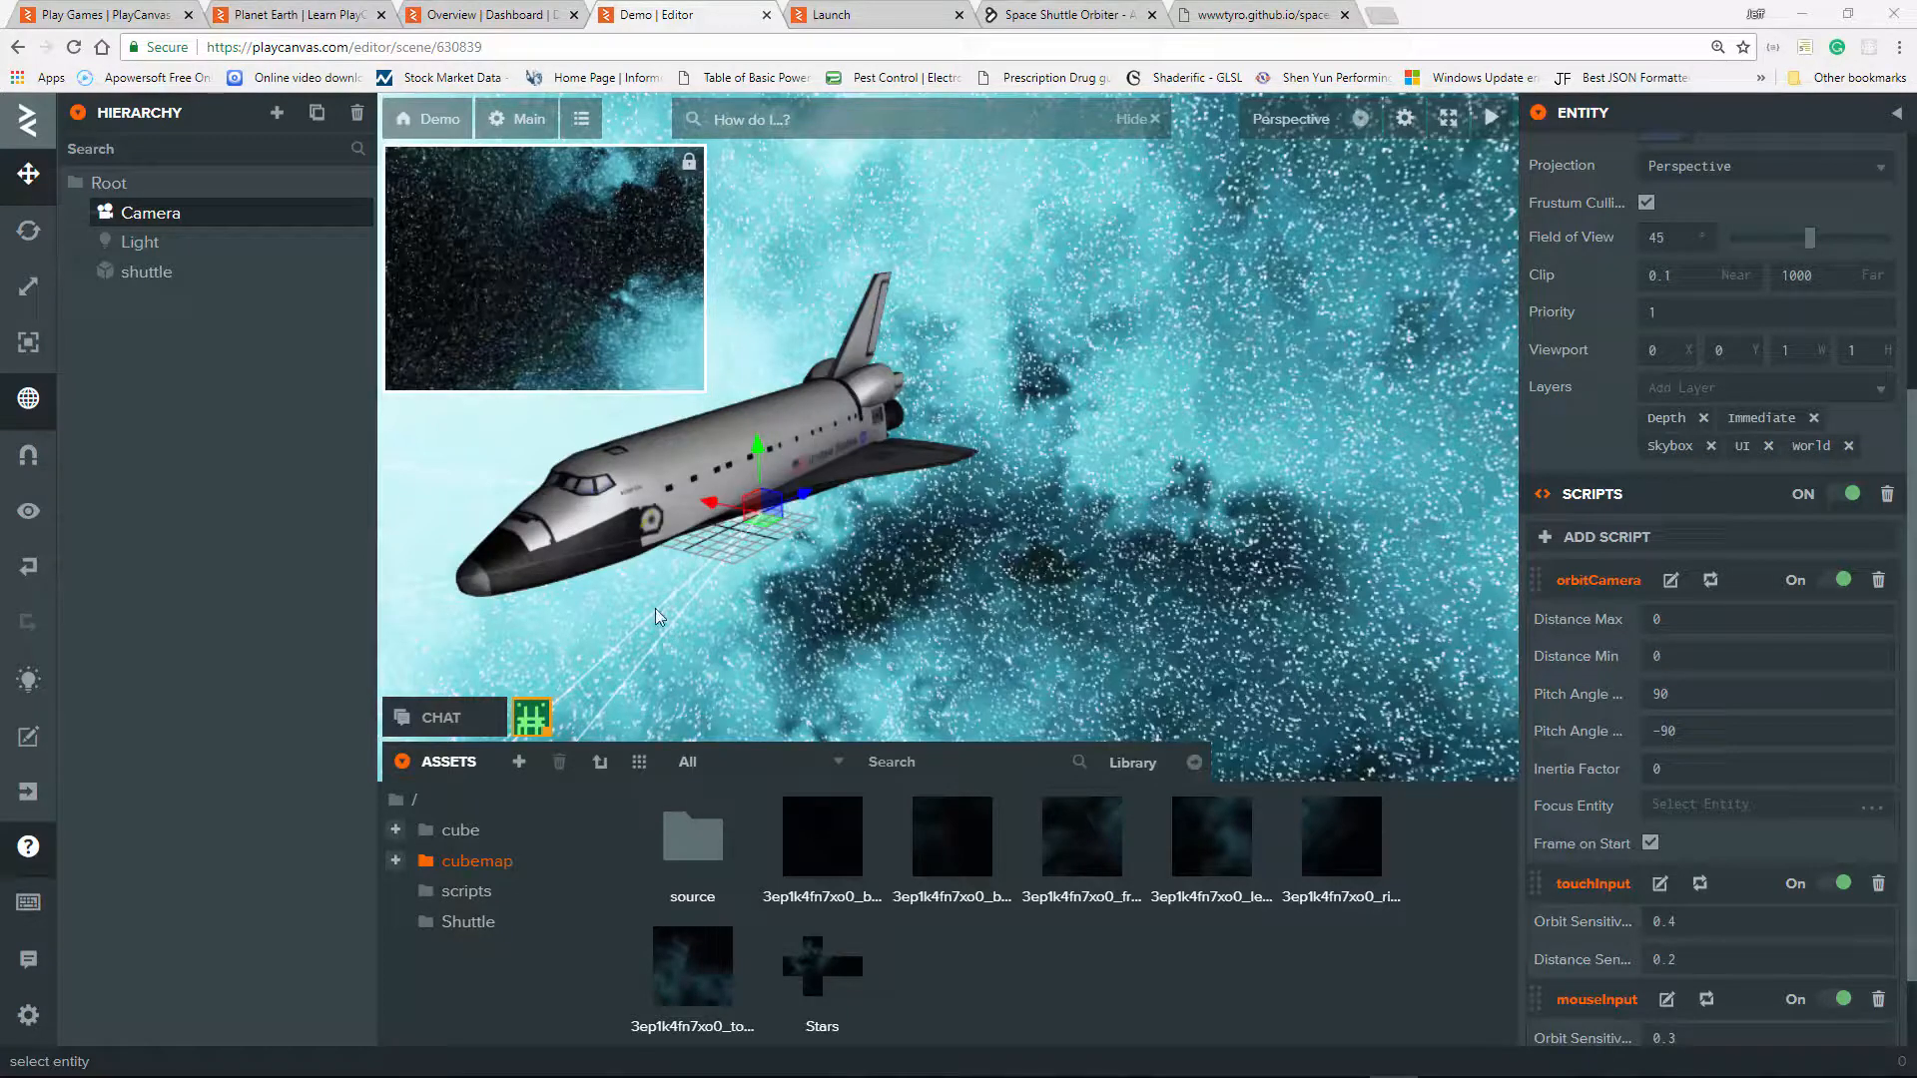
click(668, 454)
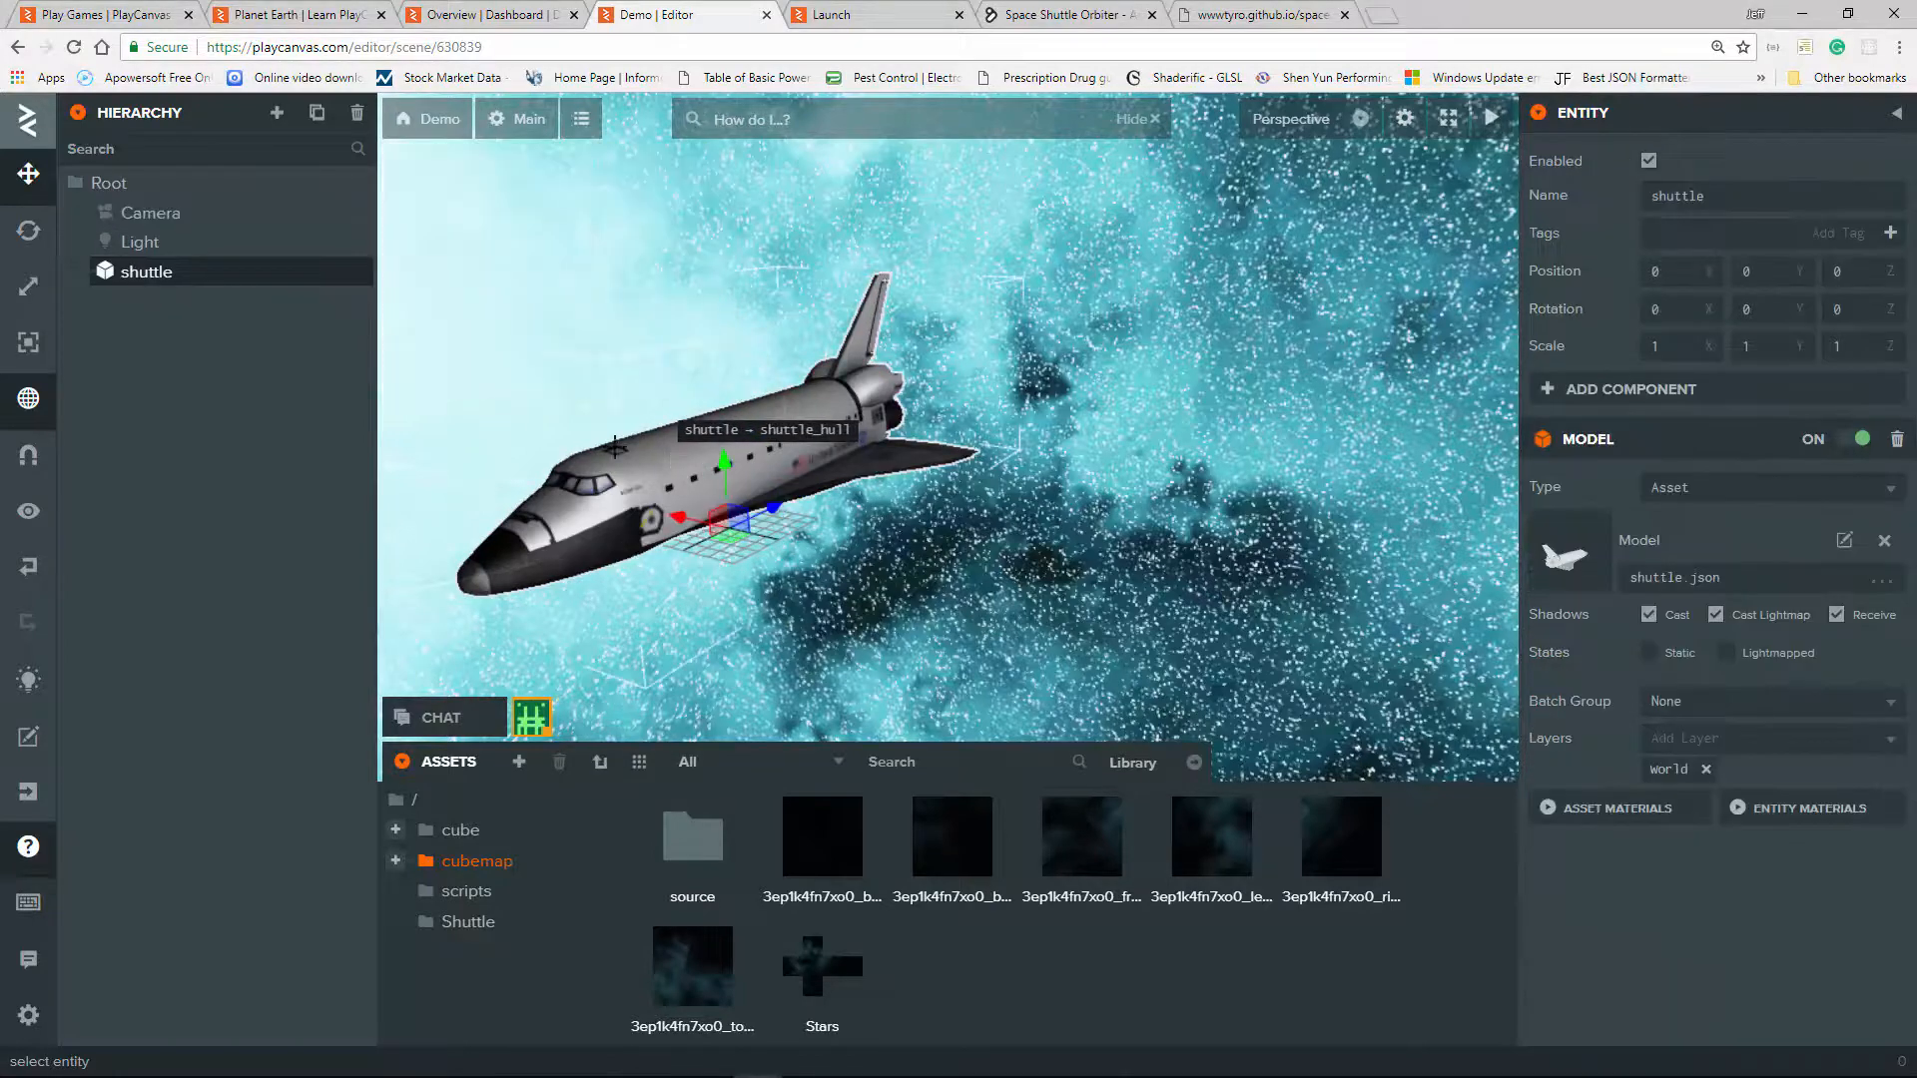
click(20, 234)
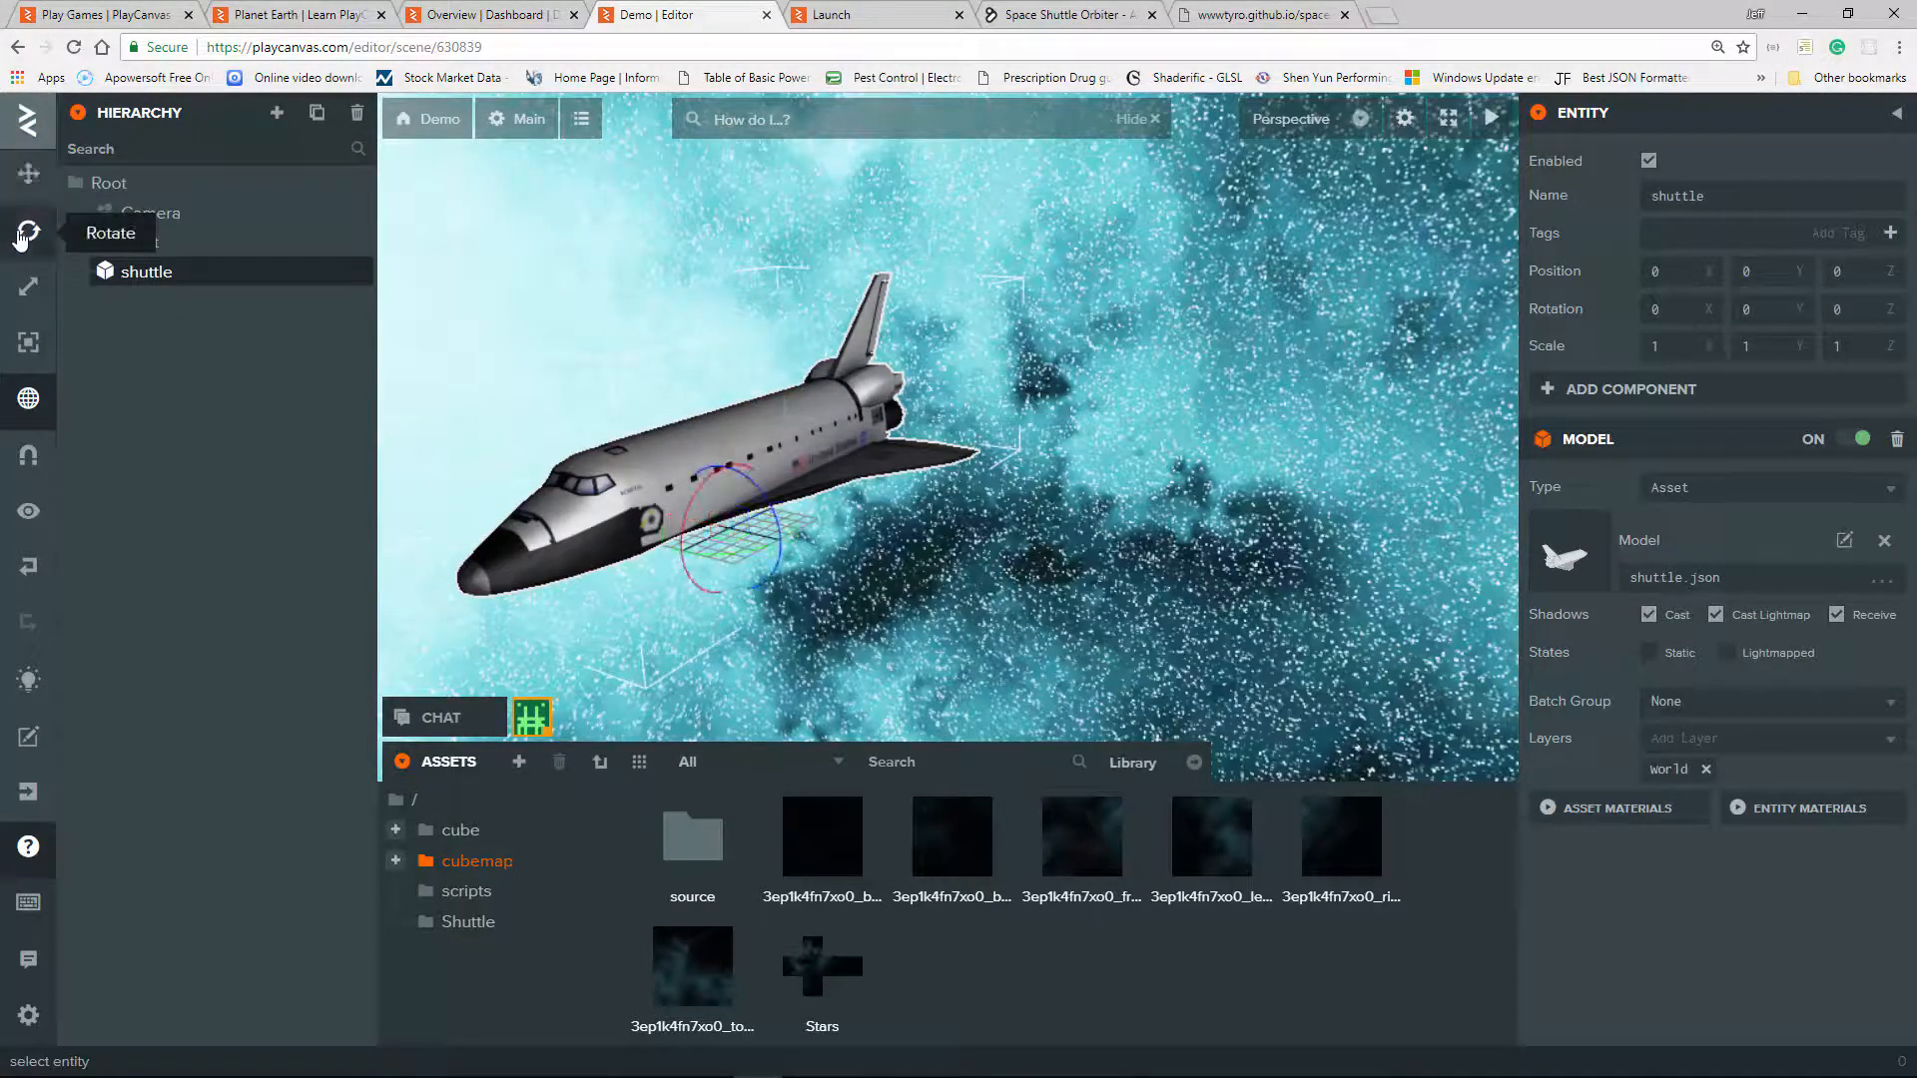
click(33, 178)
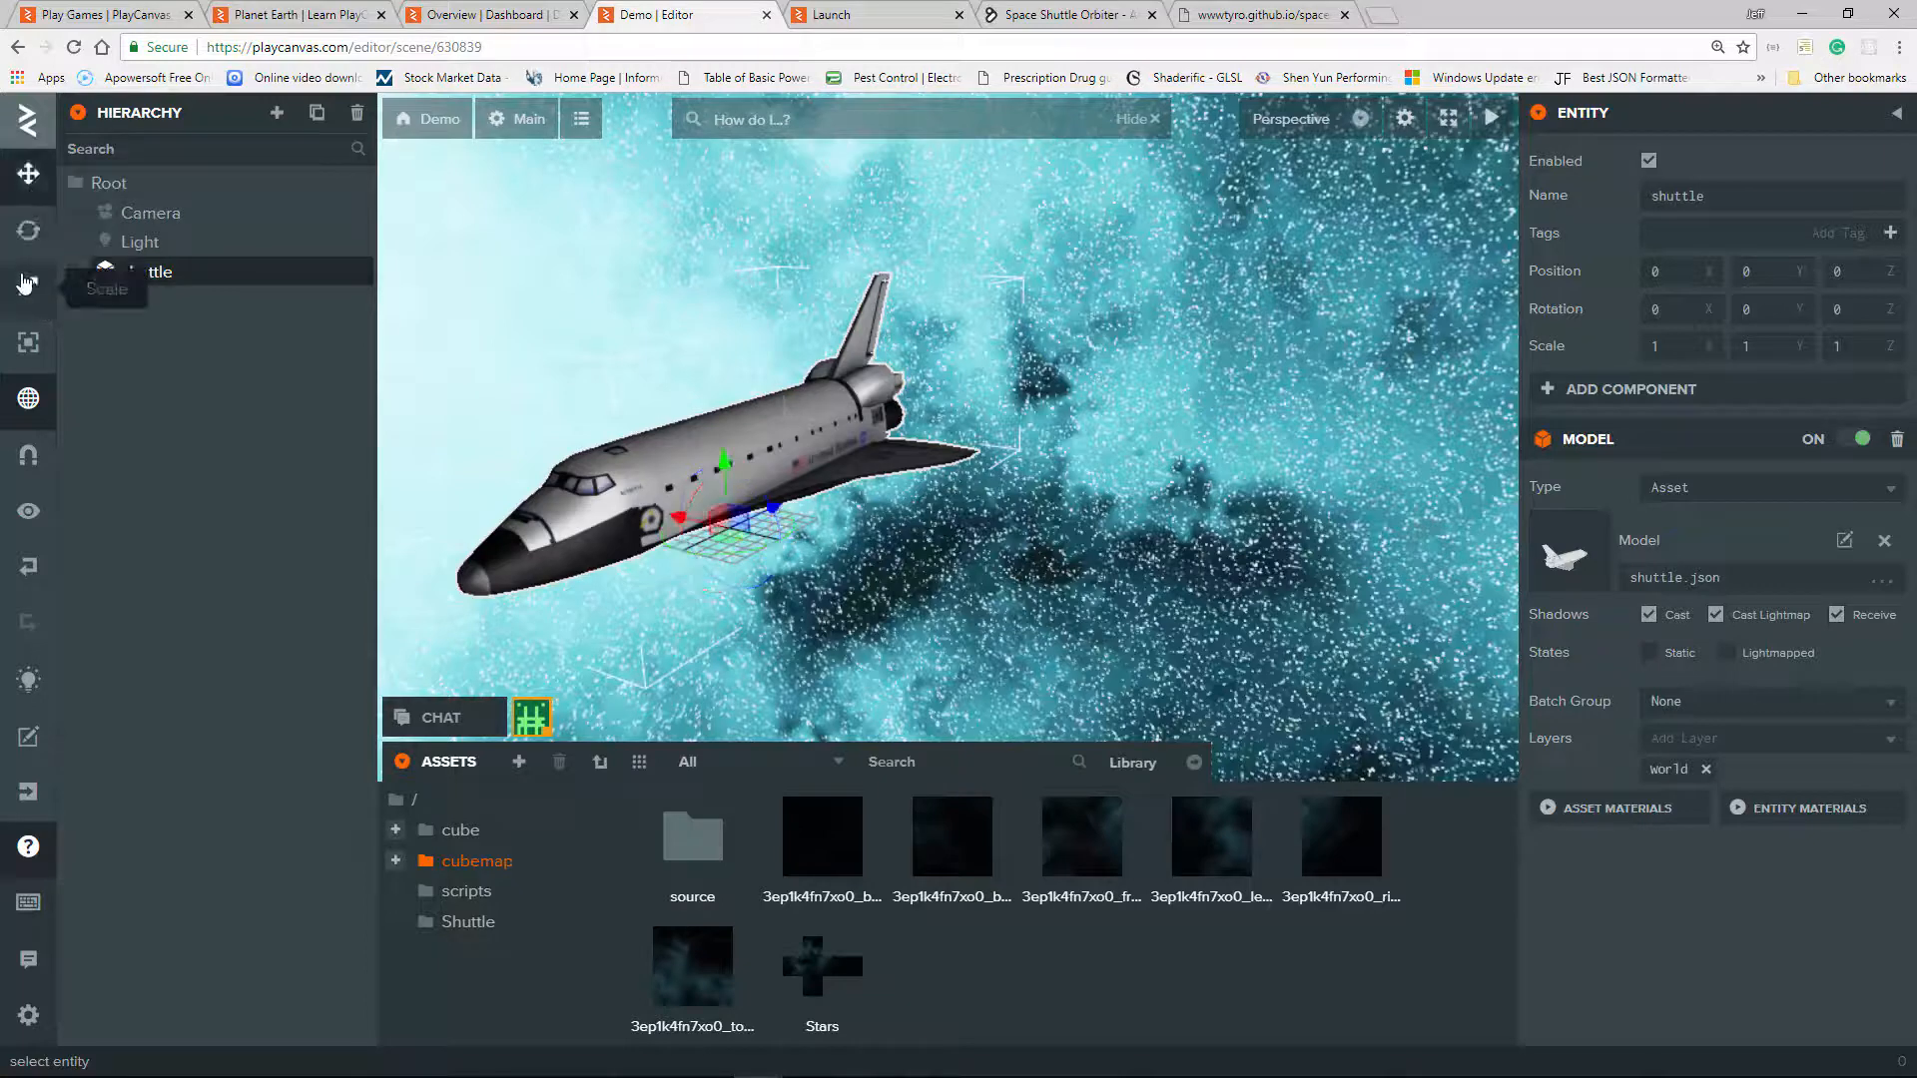
click(28, 291)
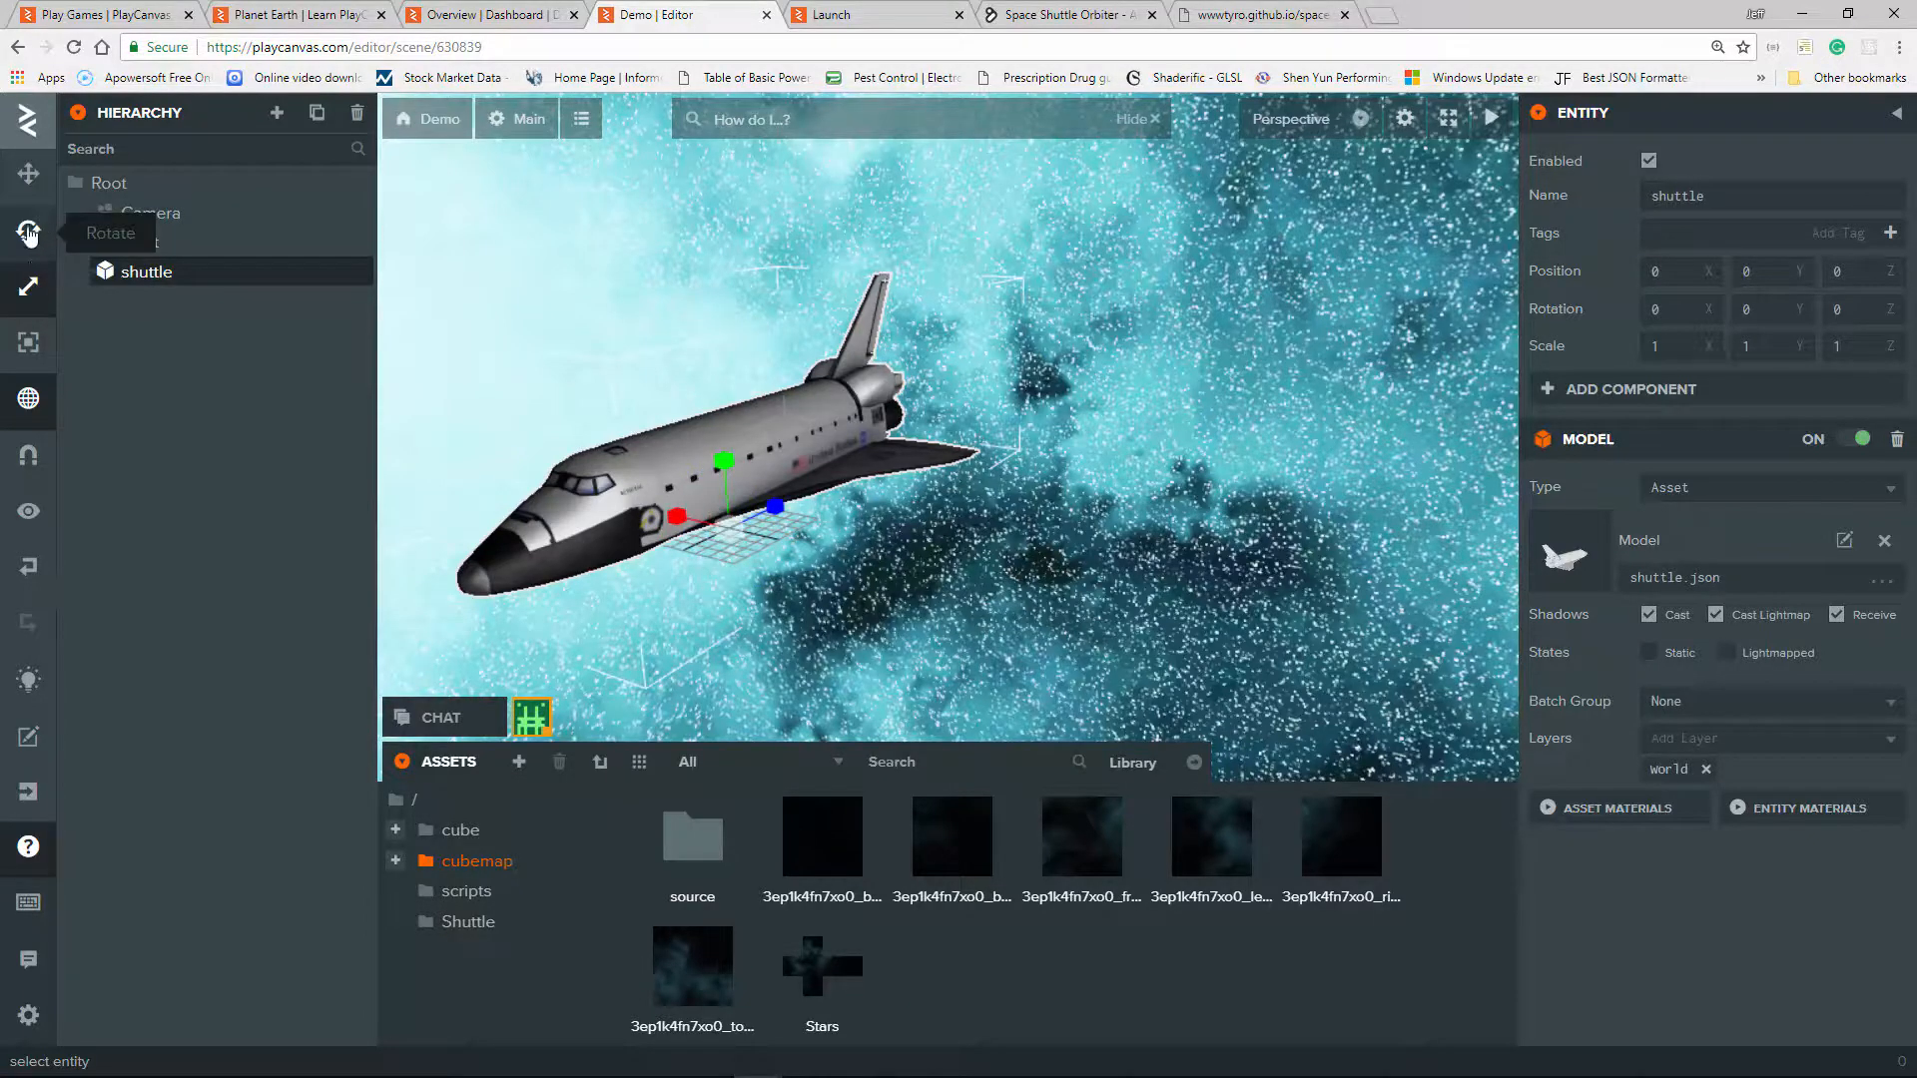
click(28, 230)
click(28, 174)
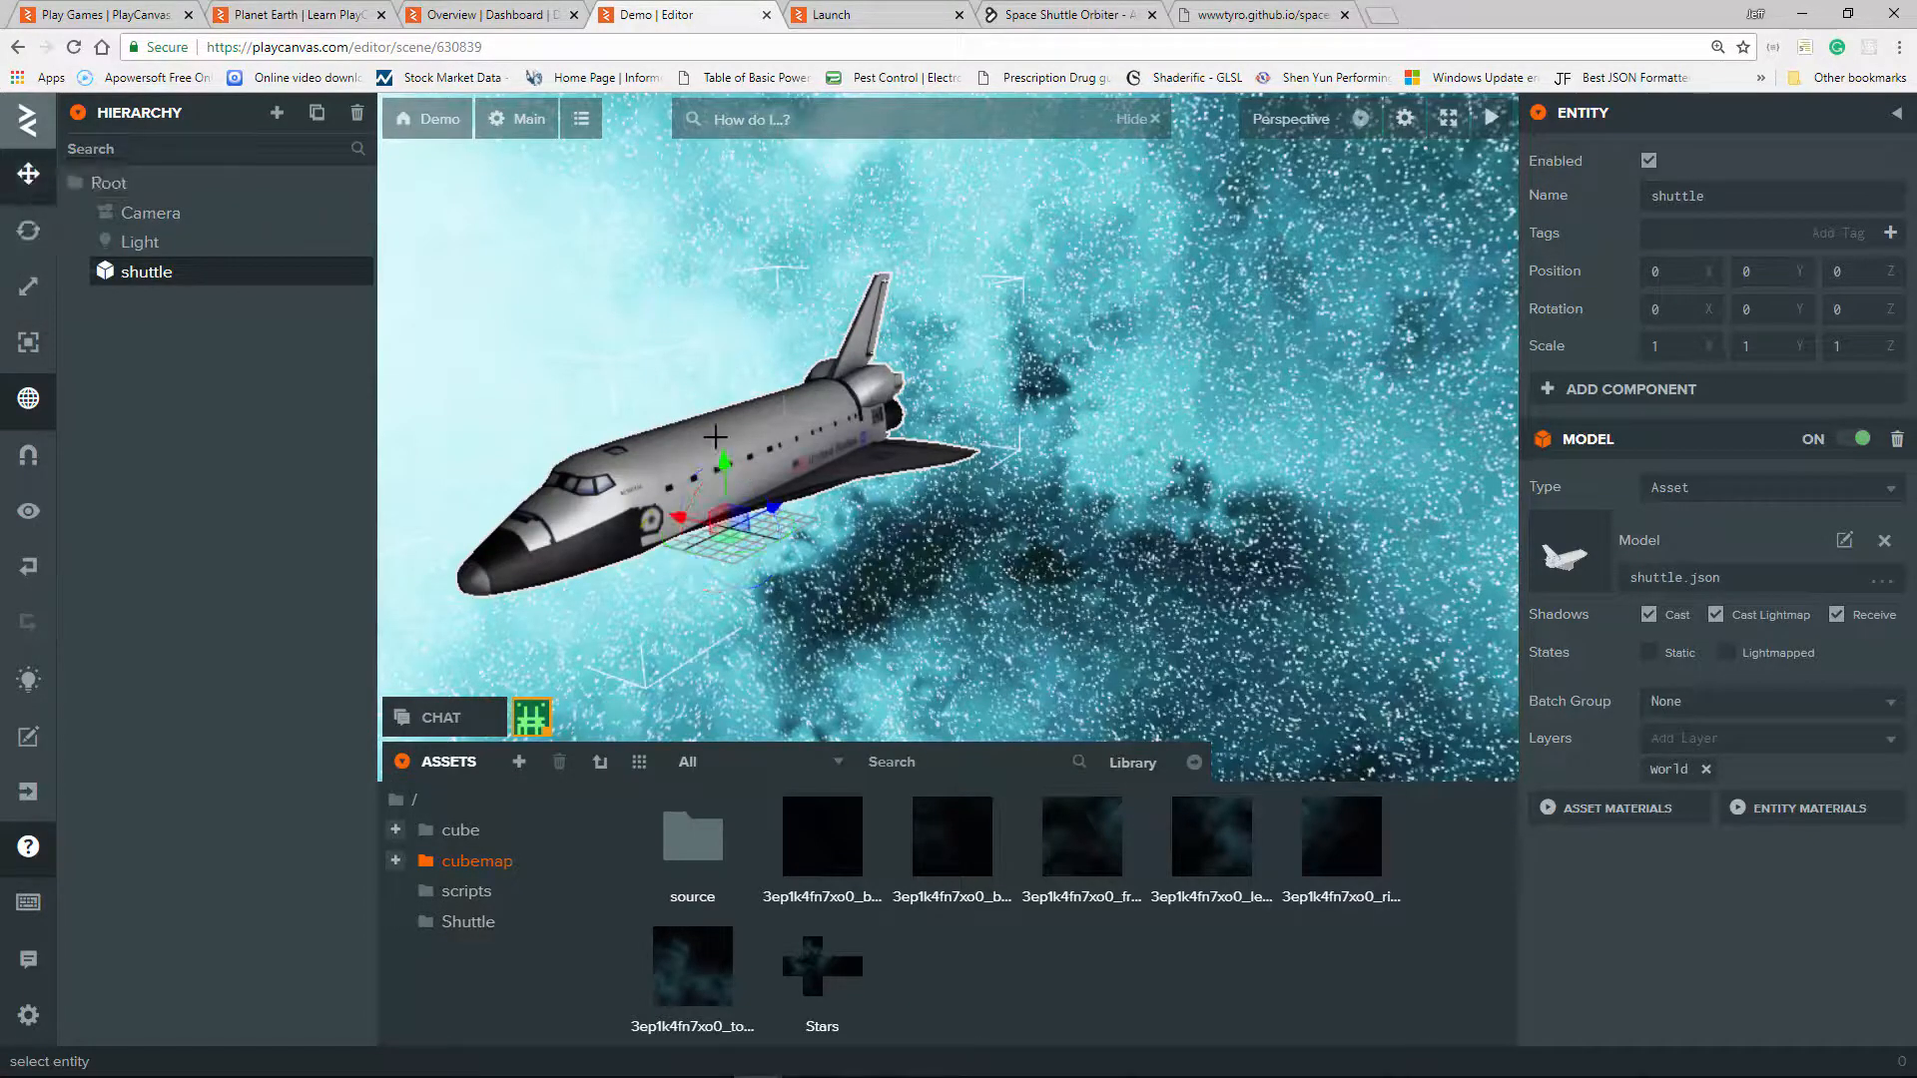
Step: View the shuttle.json model asset and its shuttle_hull mesh material, and reselect the shuttle entity
click(1844, 540)
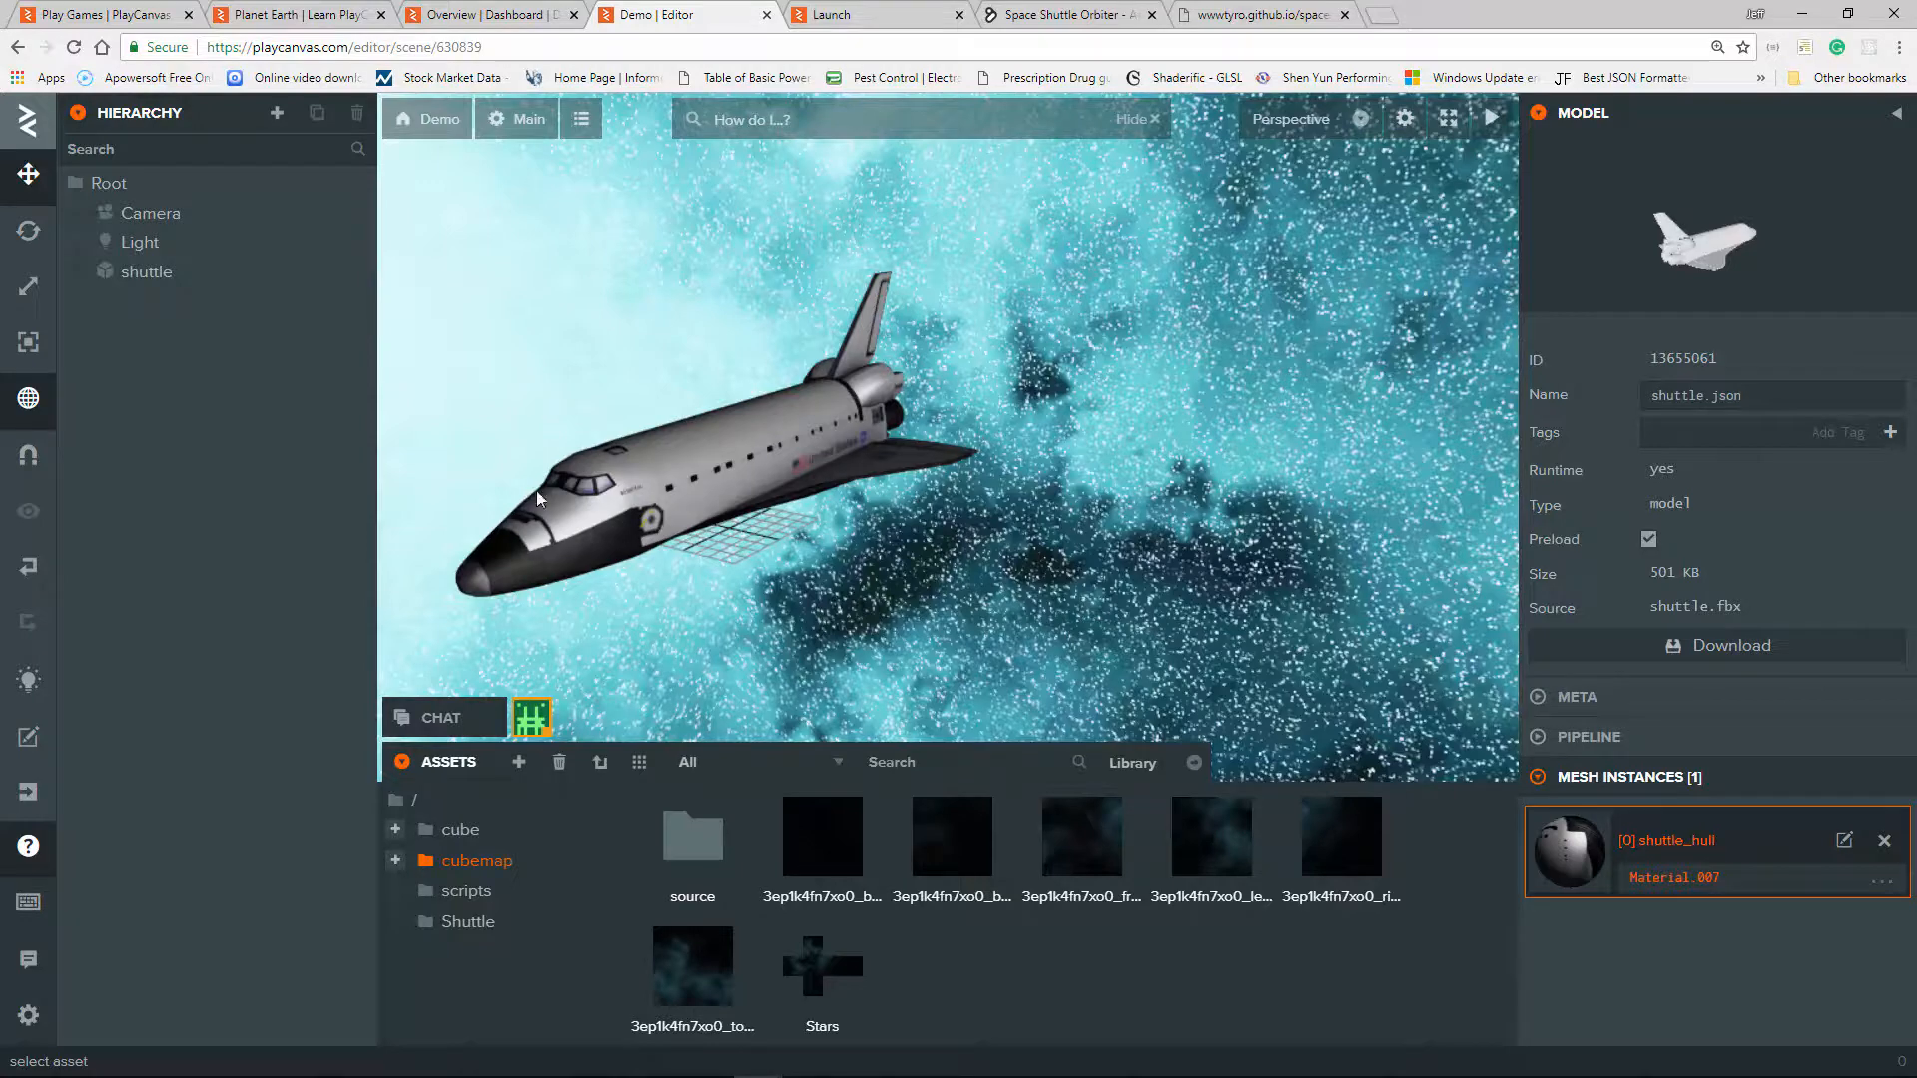
click(665, 470)
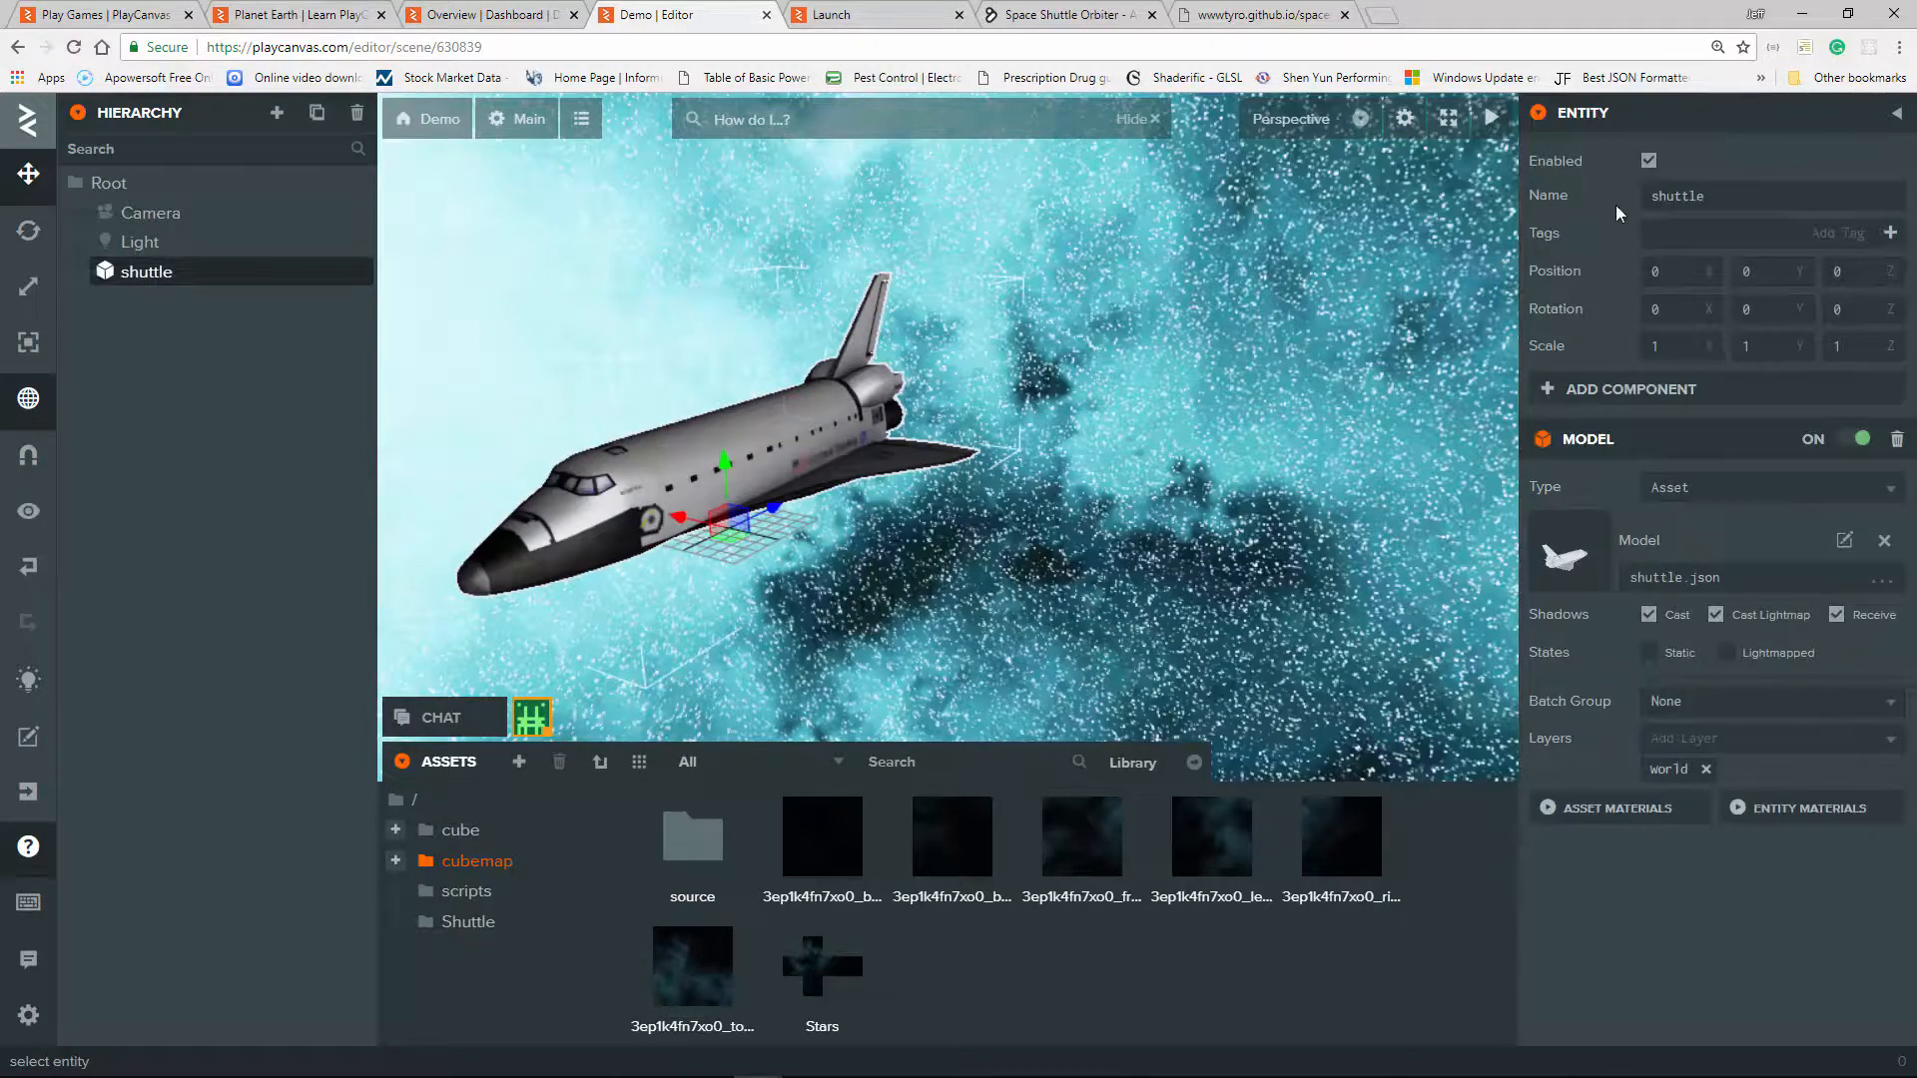